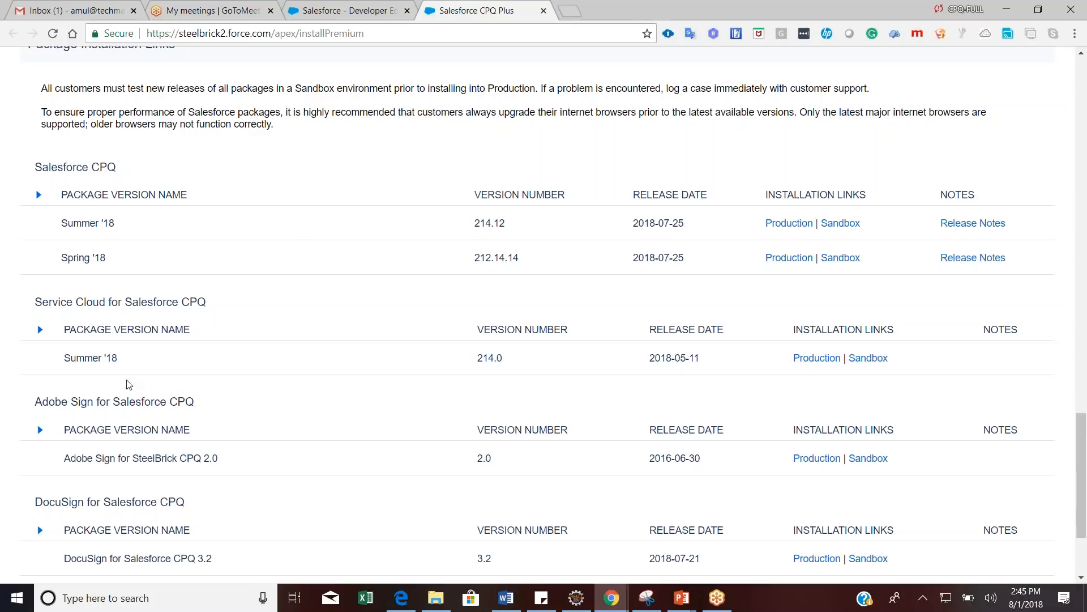
# Review the package installation lists for Service Cloud, Adobe Sign, DocuSign and Advanced Approvals, including their versions and installation links
pyautogui.moveTo(25, 395); pyautogui.dragTo(254, 528)
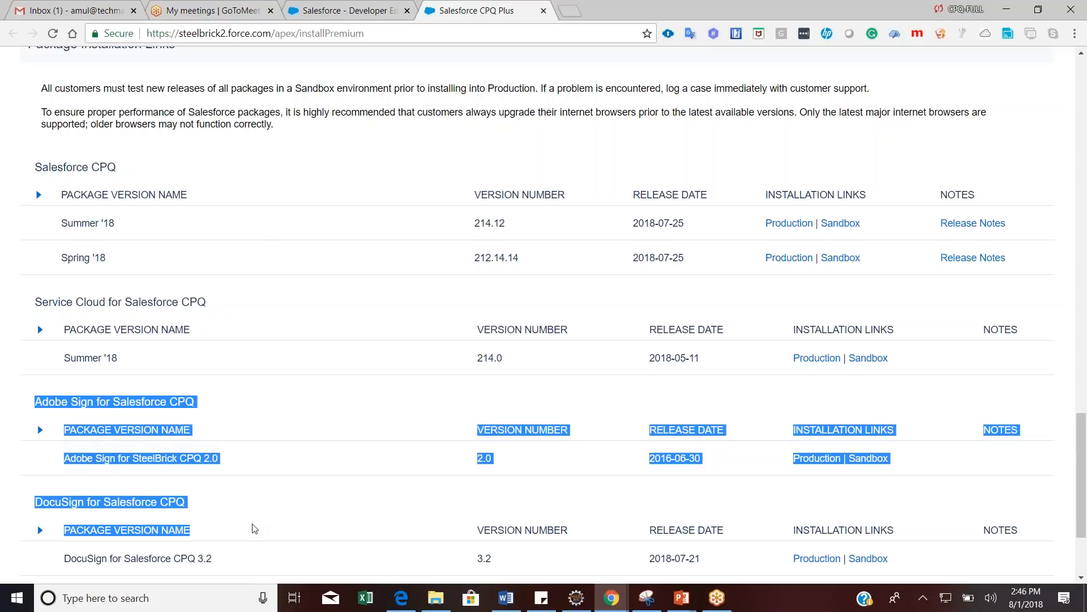
pyautogui.click(245, 444)
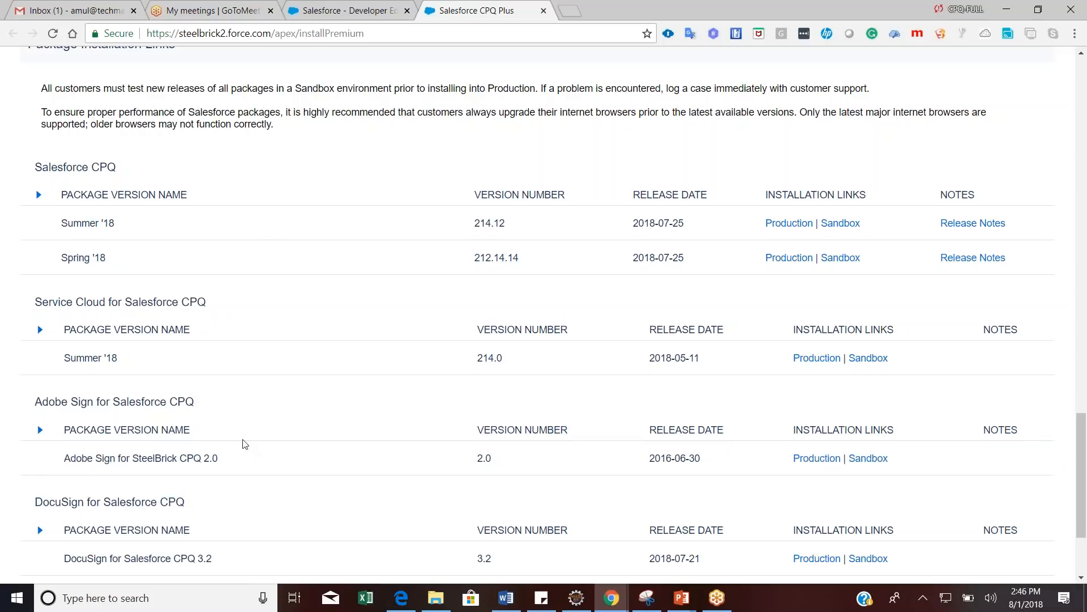
pyautogui.click(1073, 320)
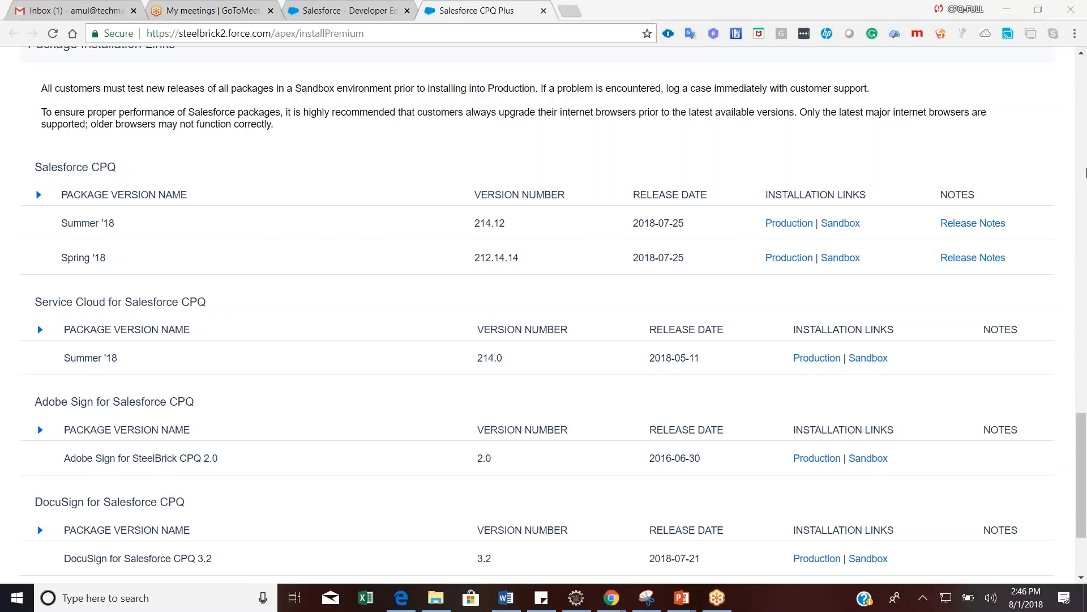
pyautogui.moveTo(1084, 443); pyautogui.dragTo(1084, 472)
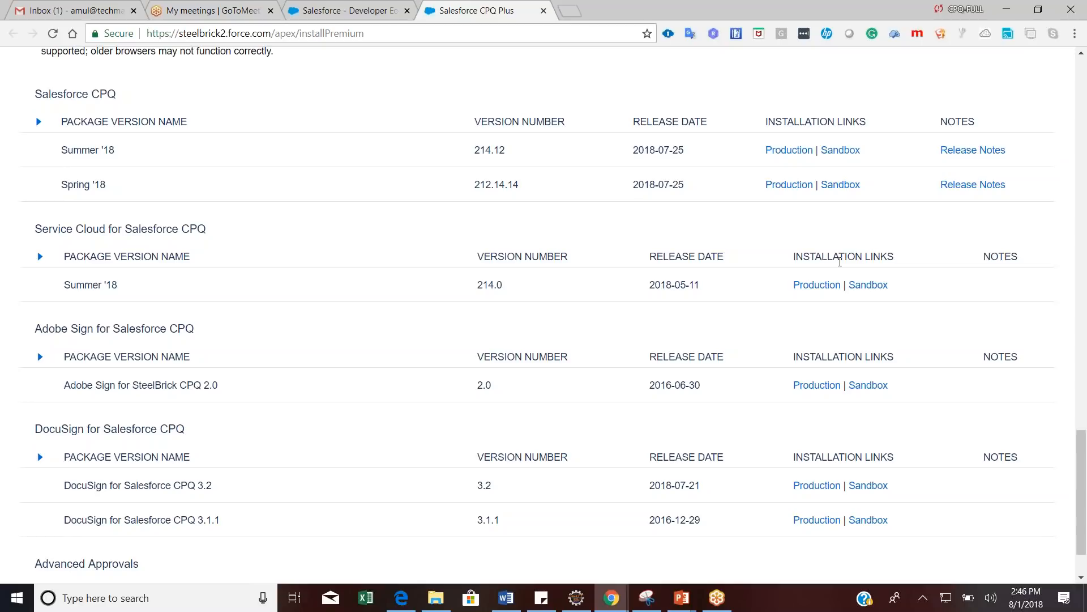
pyautogui.moveTo(1085, 487); pyautogui.dragTo(1086, 517)
pyautogui.scroll(1, 1085, 483)
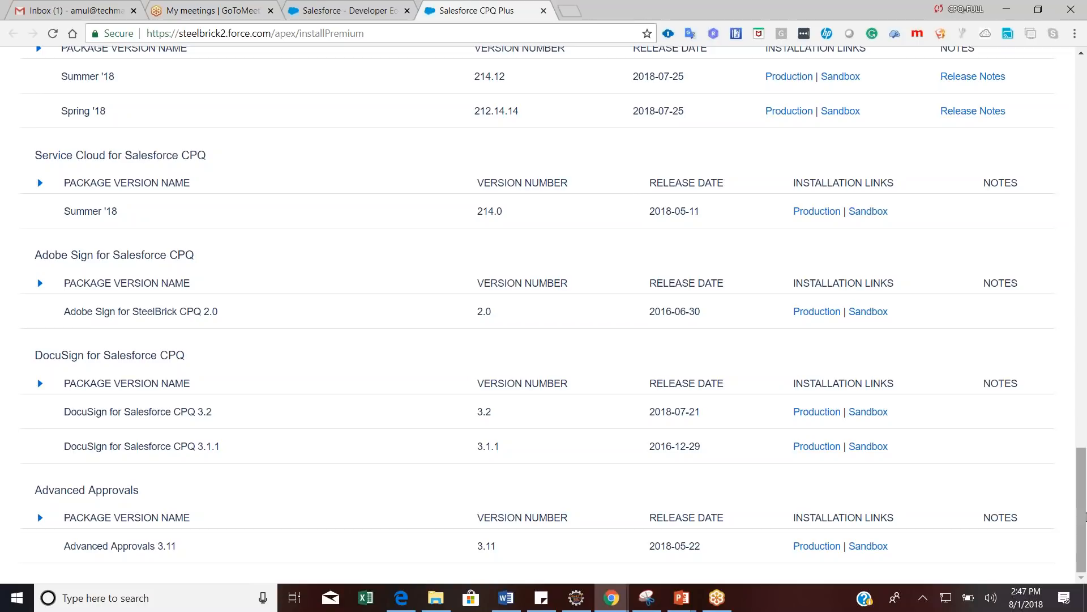
pyautogui.moveTo(1086, 516); pyautogui.dragTo(1077, 108)
# Switch to the Salesforce org's page, search Setup for "install" and open Installed Packages
pyautogui.click(348, 10)
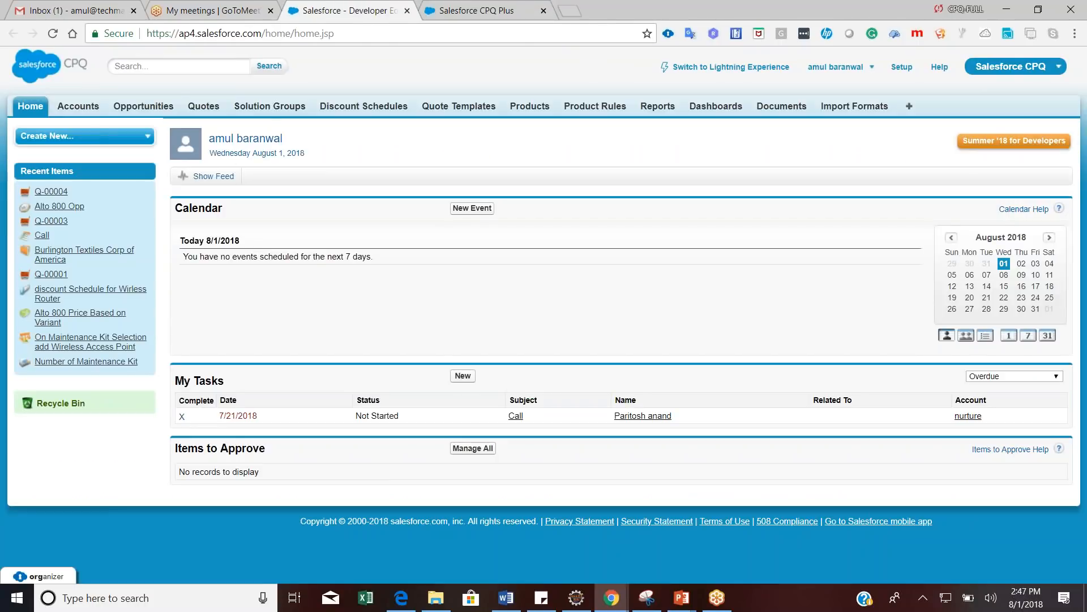
pyautogui.click(902, 67)
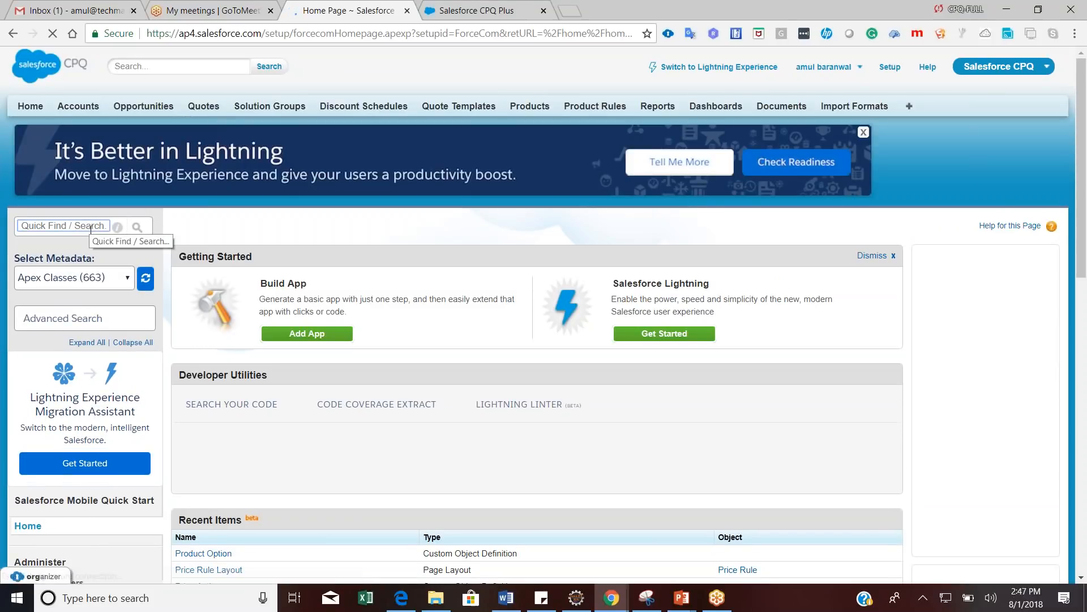
pyautogui.click(91, 226)
pyautogui.write('install')
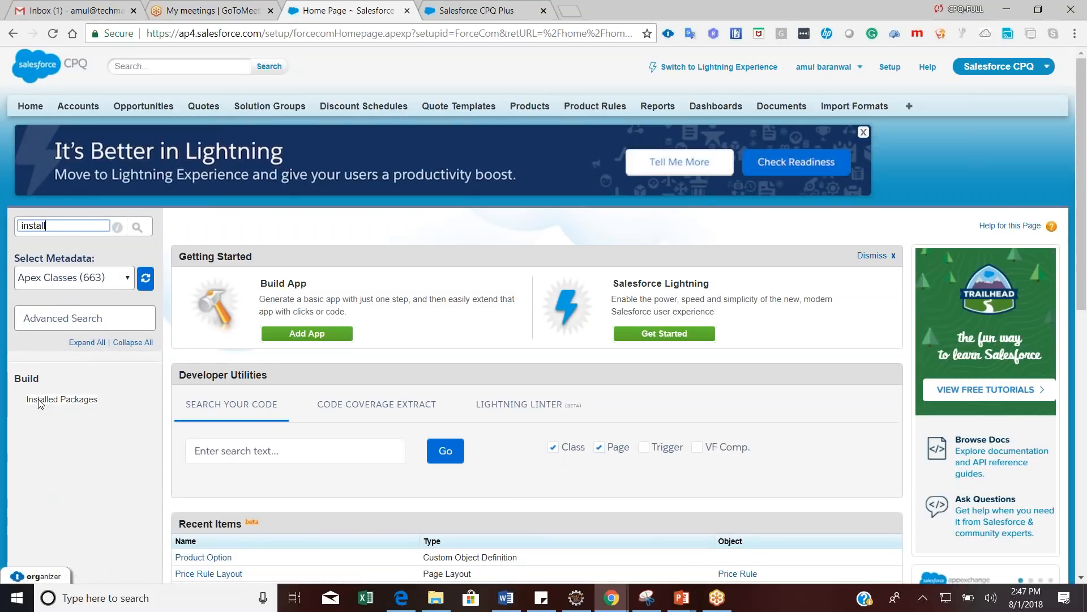
pyautogui.click(62, 400)
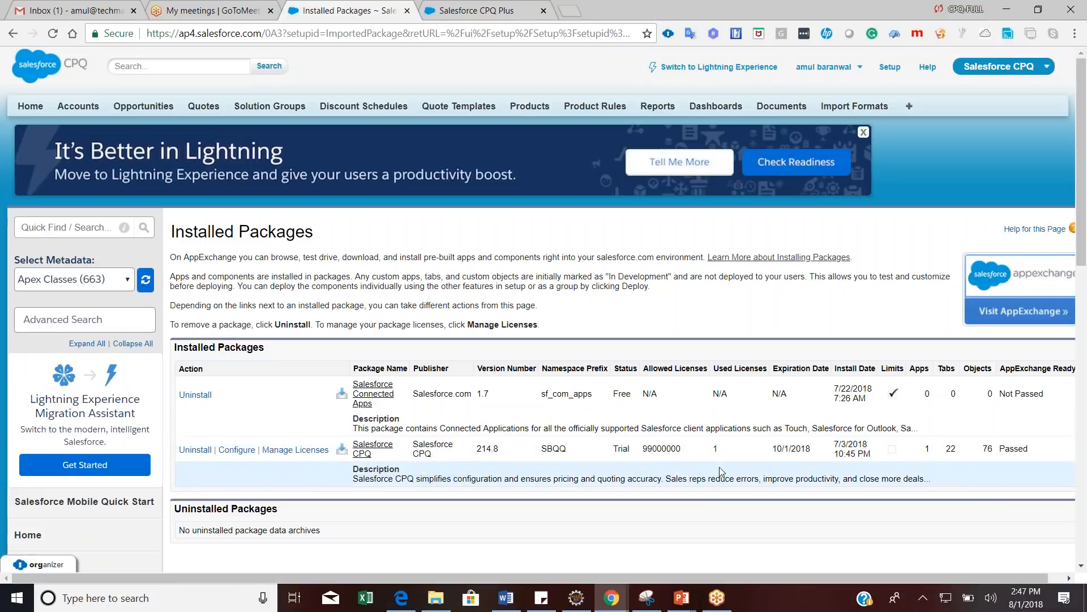
# Check the Salesforce CPQ package's expiration date, open its configuration settings and dismiss the Lightning banner
pyautogui.moveTo(821, 453); pyautogui.dragTo(771, 449)
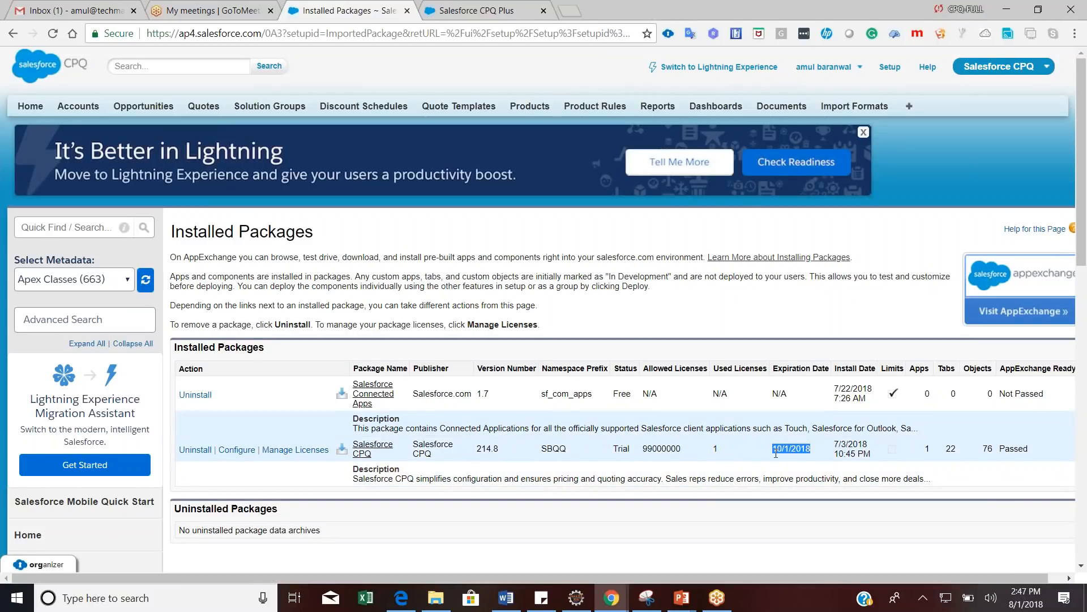
pyautogui.click(227, 450)
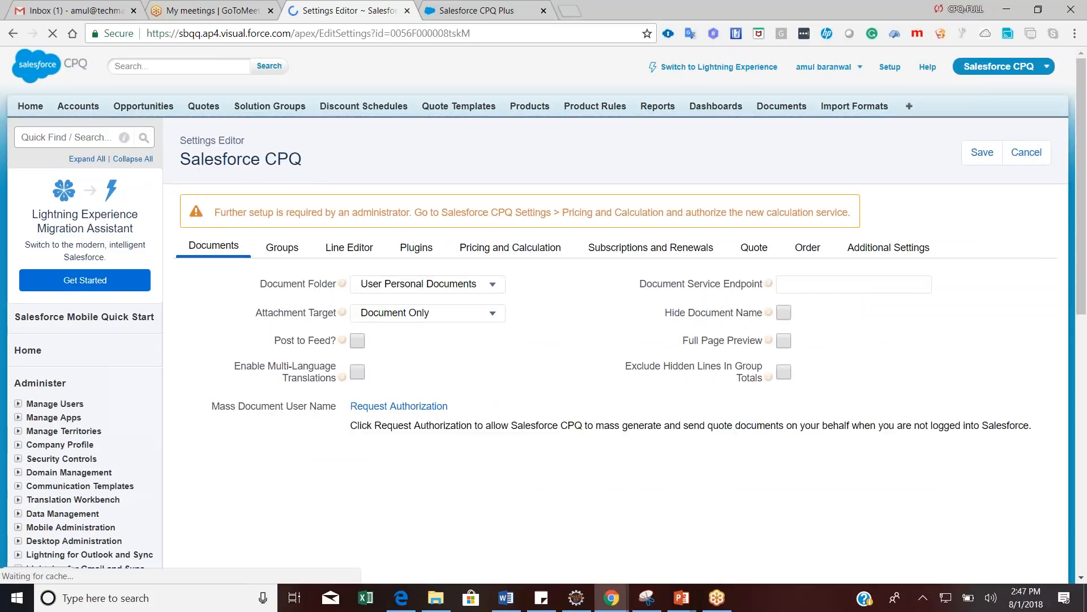
pyautogui.click(864, 133)
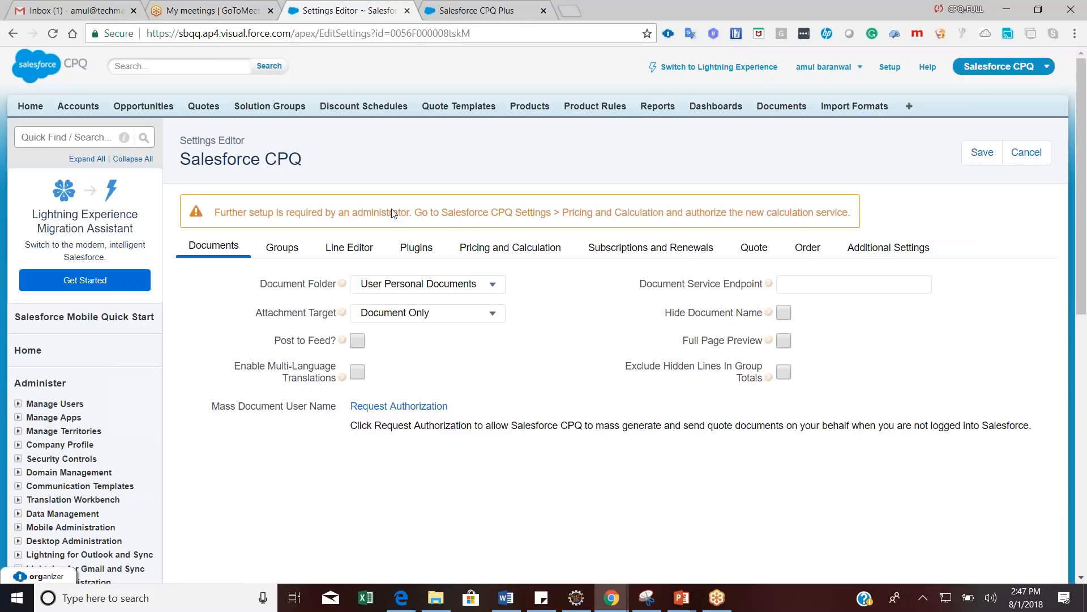
# View the Line Editor settings and look through the available Totals Field options without changing the selection
pyautogui.click(359, 256)
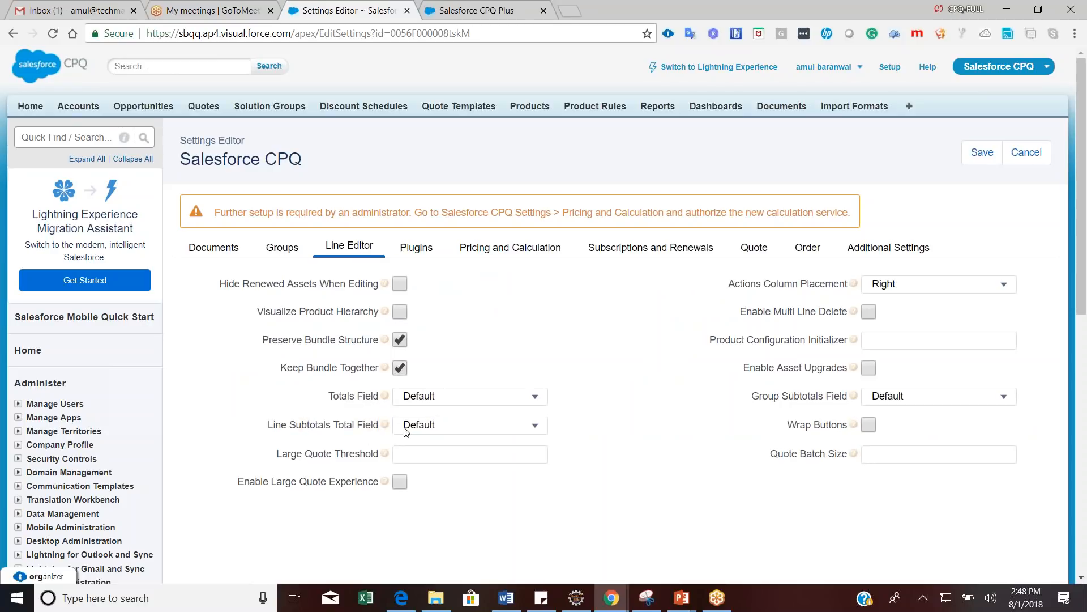
pyautogui.click(446, 402)
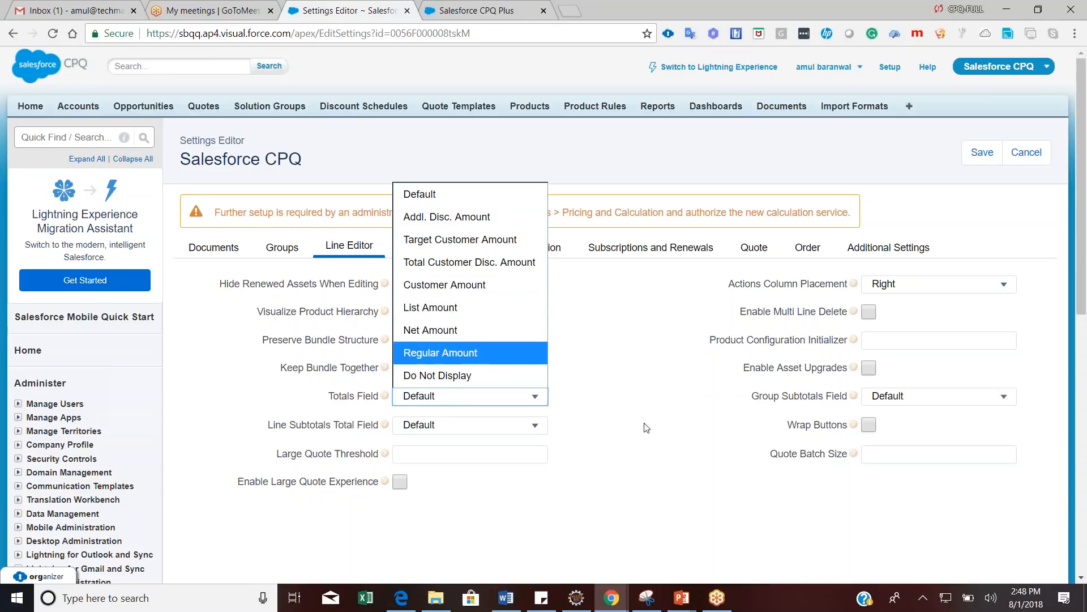
pyautogui.click(671, 453)
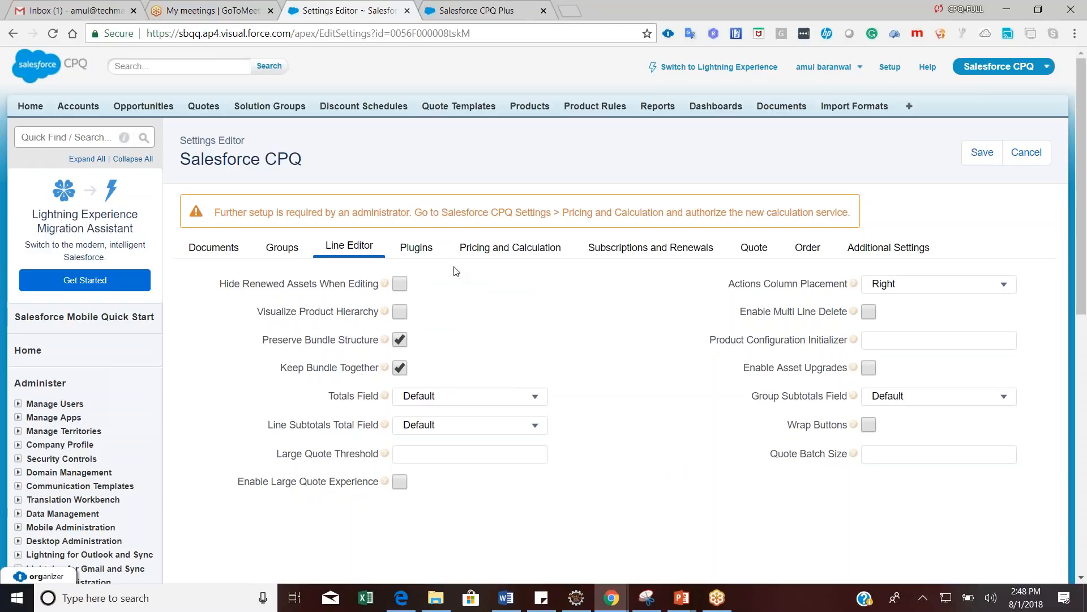
# Look through the Plugins, Quote, Order and Additional Settings pages, focusing on the Product Results Group Field Name setting
pyautogui.click(425, 247)
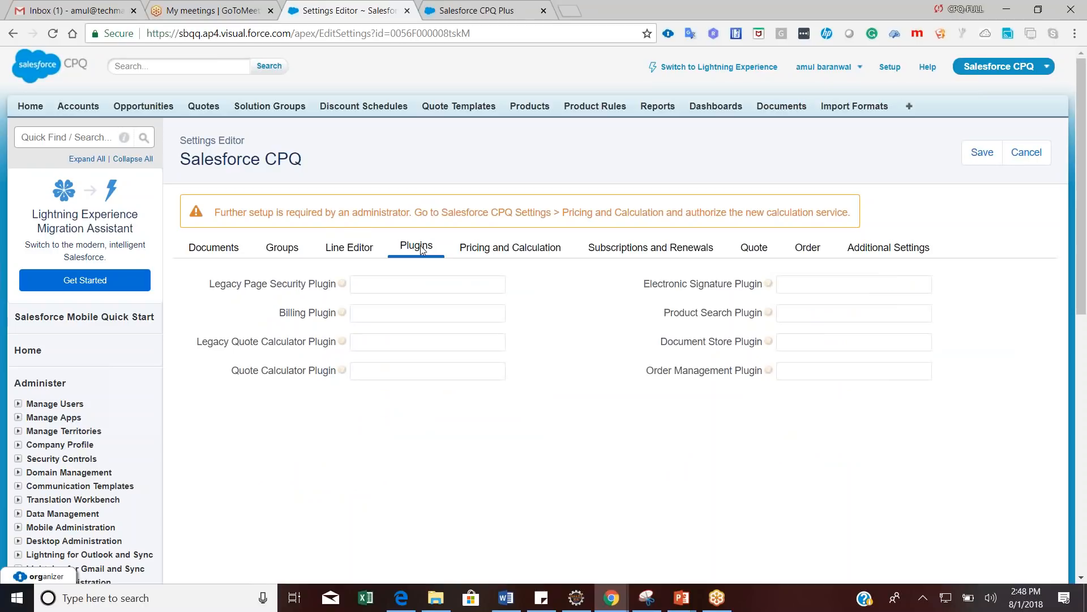
pyautogui.click(754, 250)
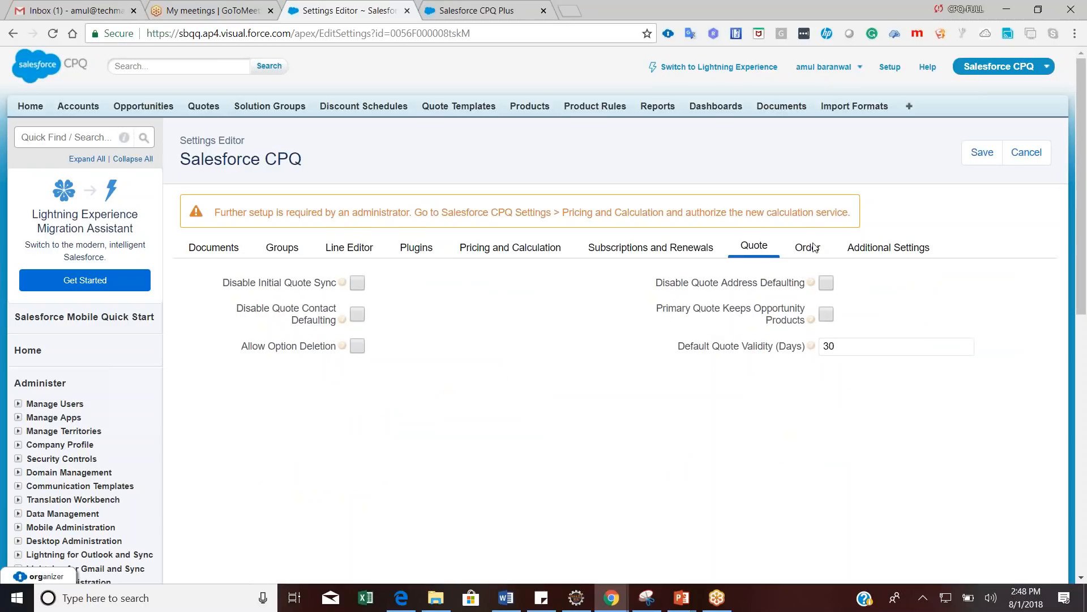
pyautogui.click(816, 248)
pyautogui.click(877, 255)
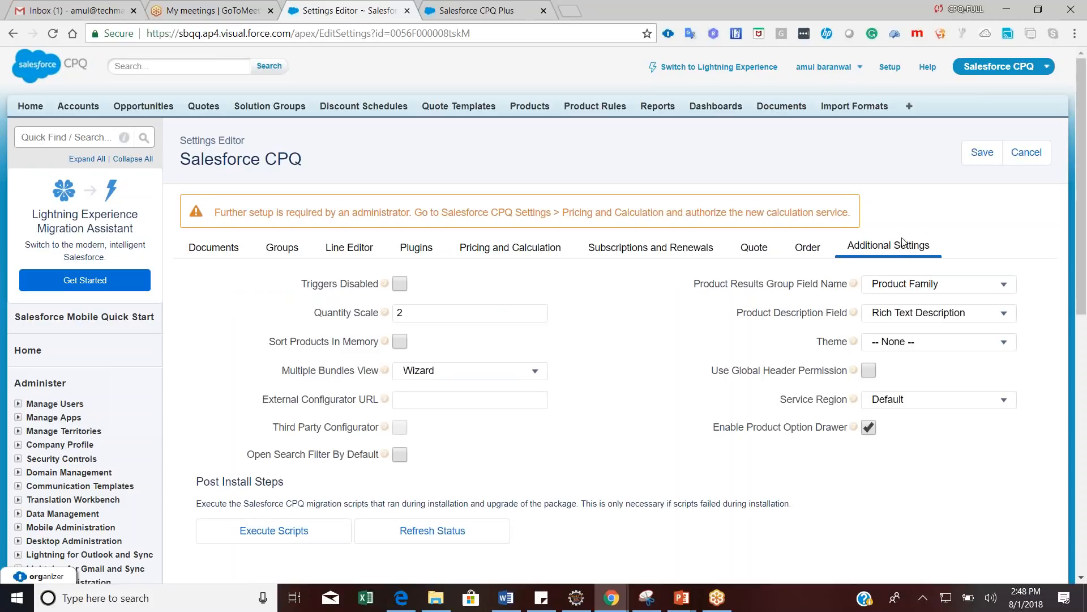
pyautogui.moveTo(695, 284); pyautogui.dragTo(847, 286)
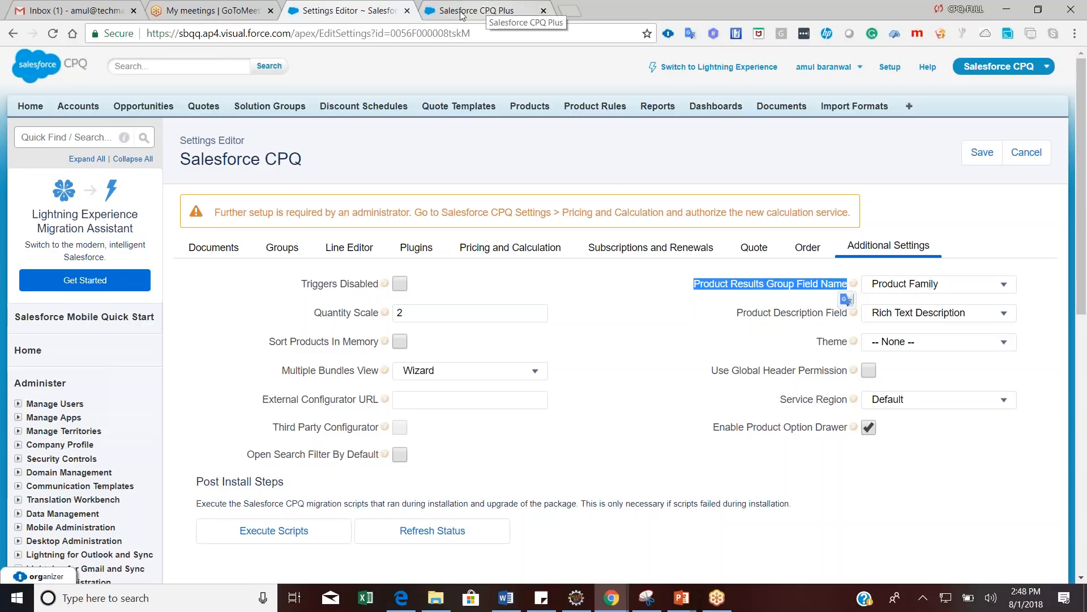
# Duplicate the settings page in a second browser tab and open product selection for quote Q-00004's lines there
pyautogui.rightClick(356, 9)
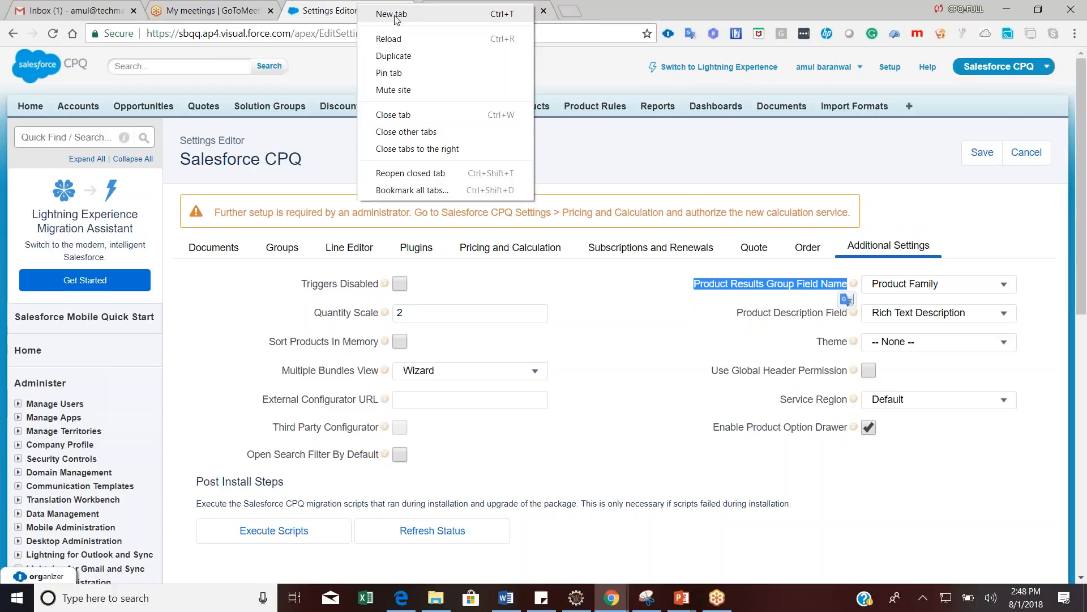
pyautogui.click(386, 60)
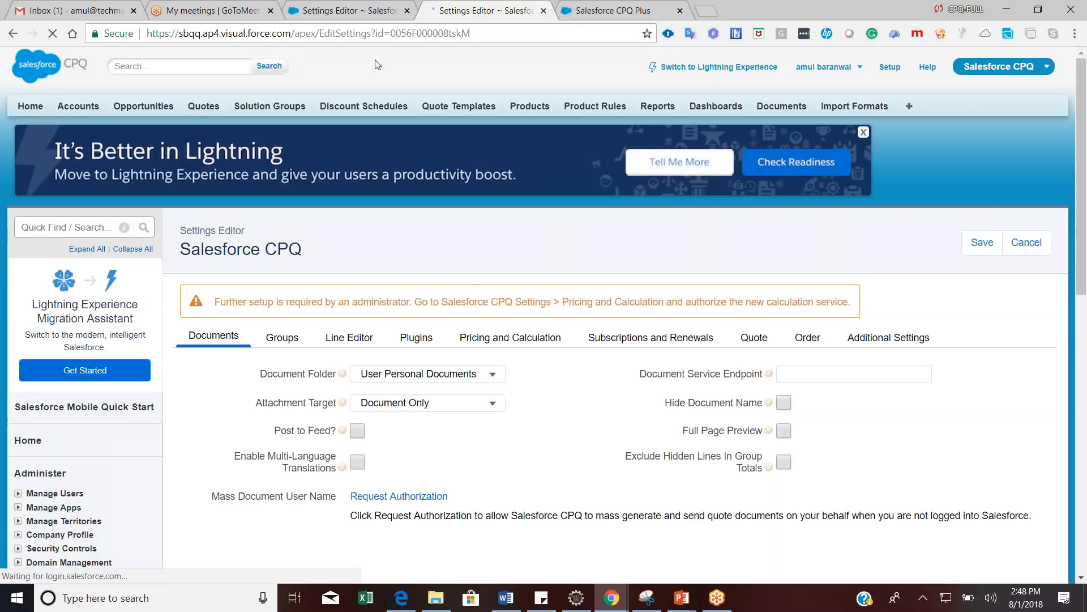
pyautogui.click(206, 109)
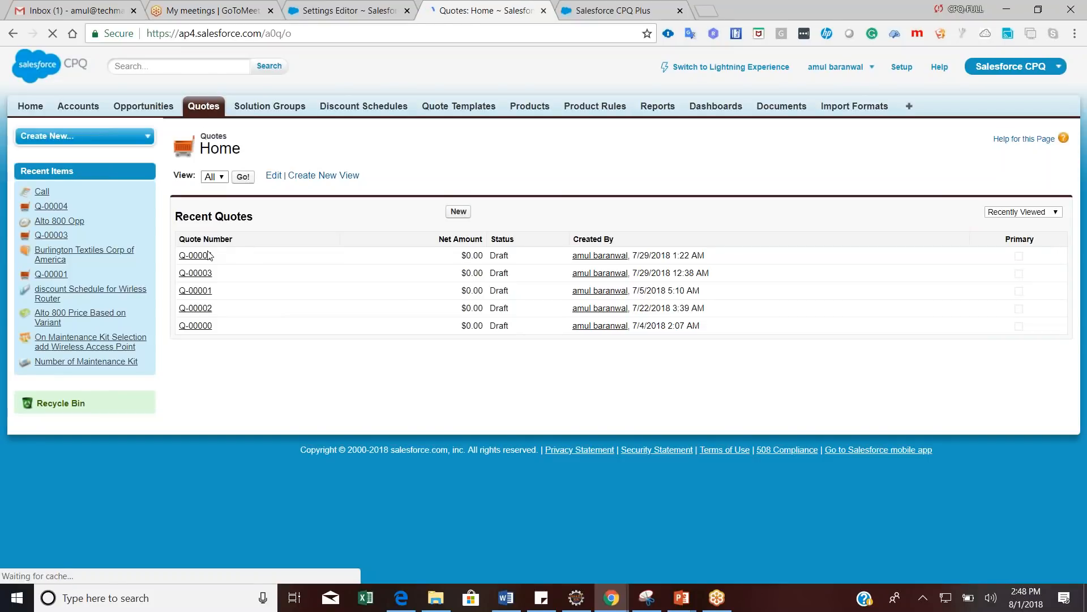
pyautogui.click(195, 255)
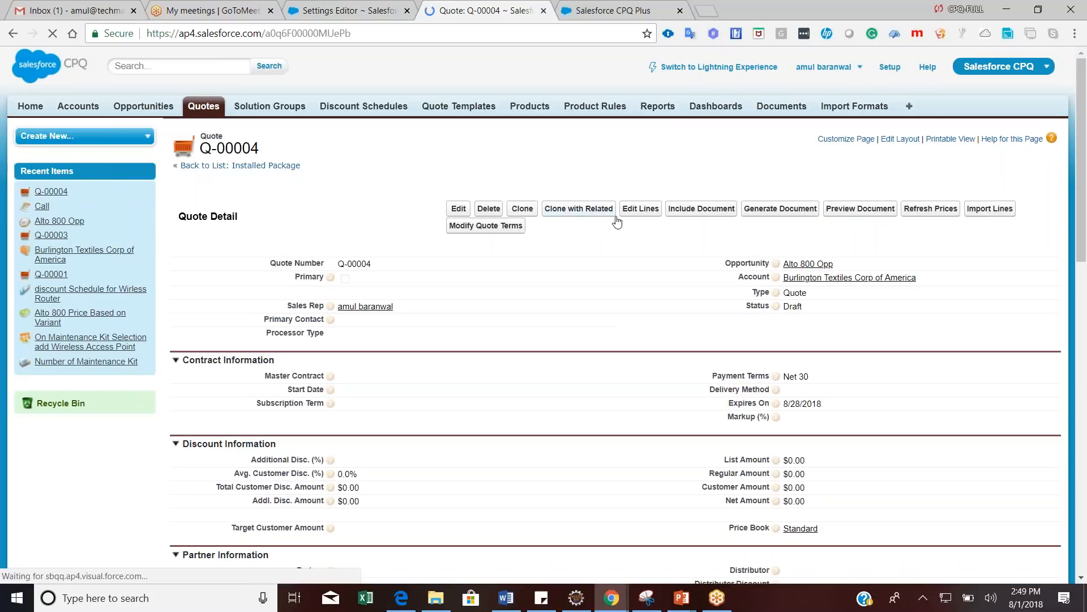
pyautogui.click(641, 210)
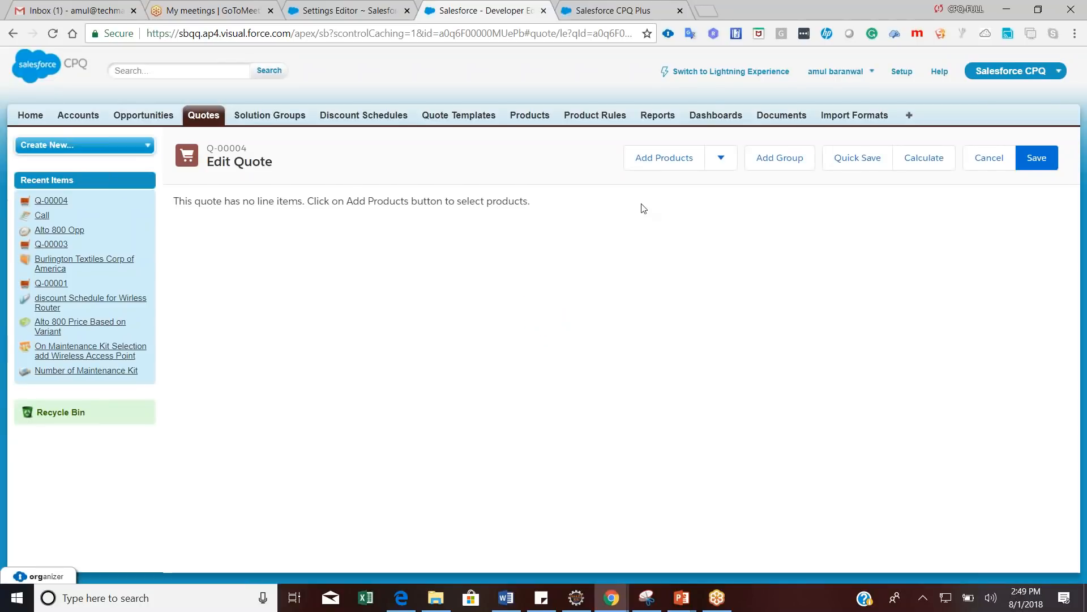
pyautogui.click(670, 160)
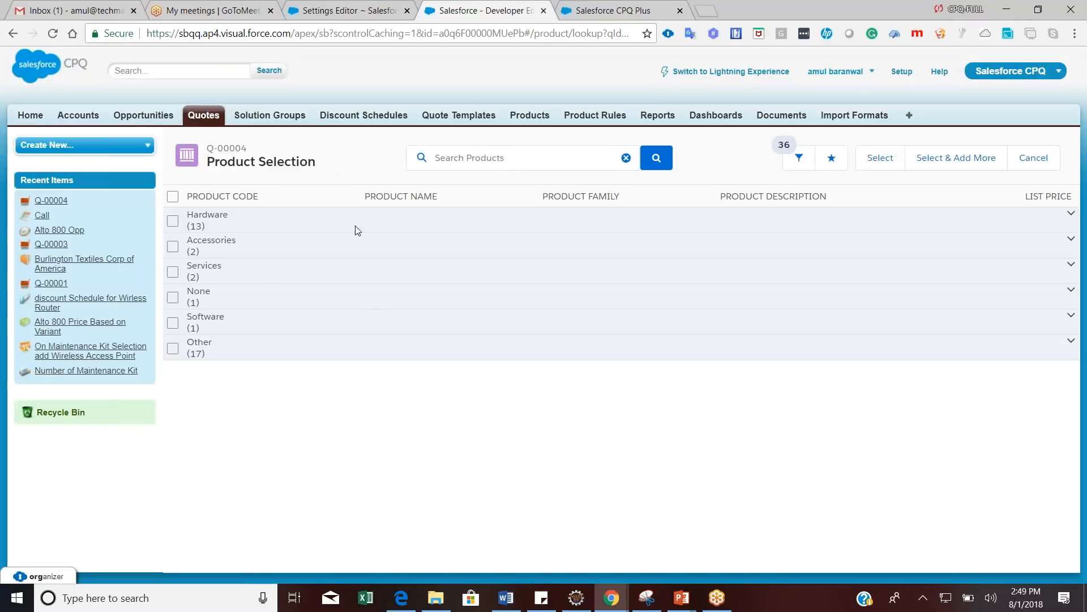
# Expand and collapse the Hardware, Accessories, Software and Other groups to examine how products are grouped by product family
pyautogui.click(1076, 99)
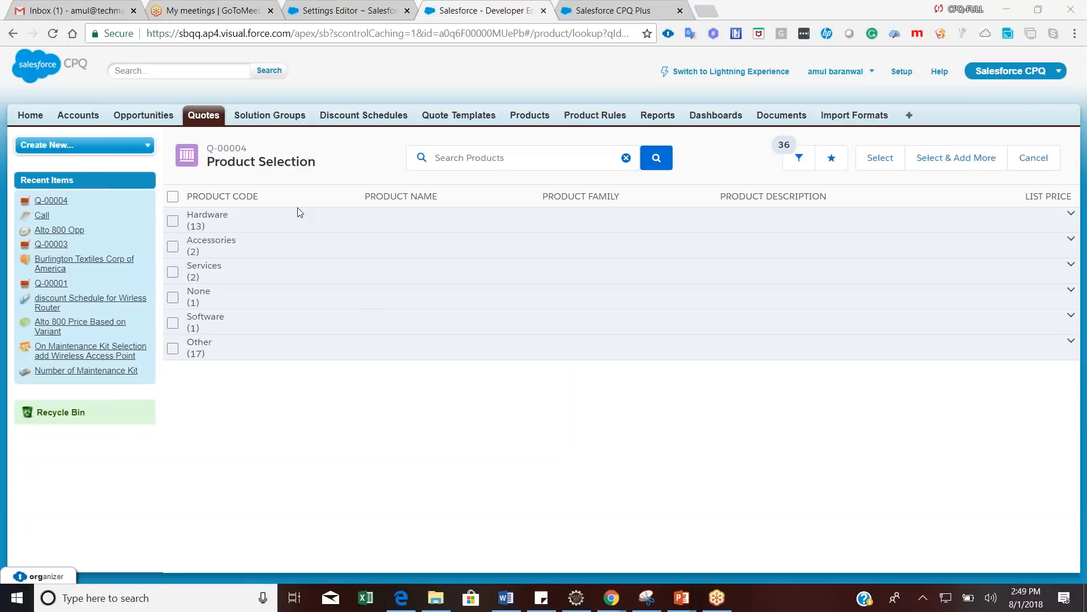
pyautogui.click(249, 221)
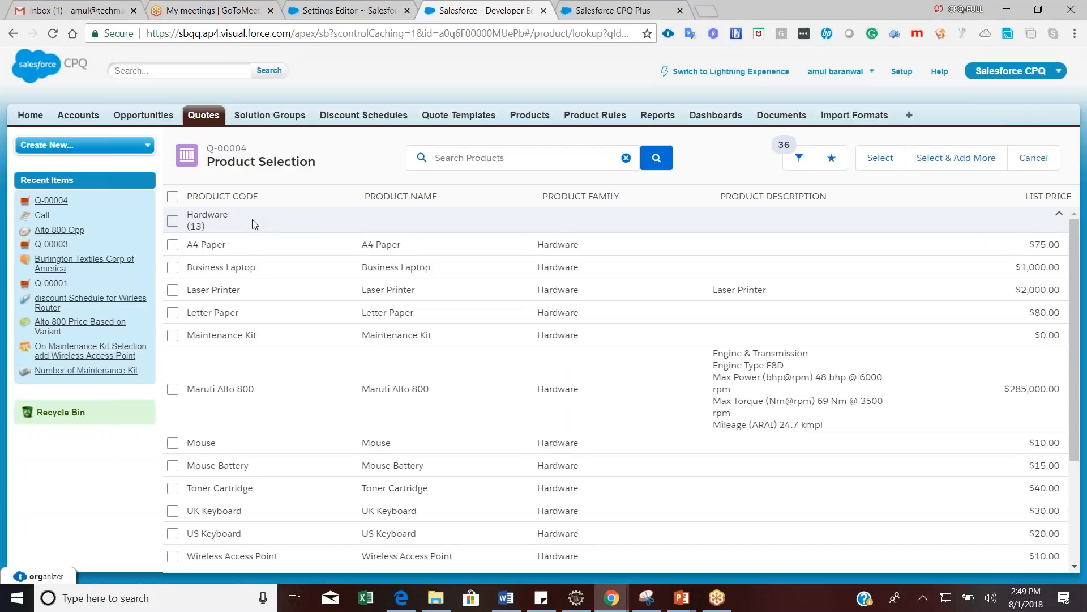
pyautogui.click(993, 225)
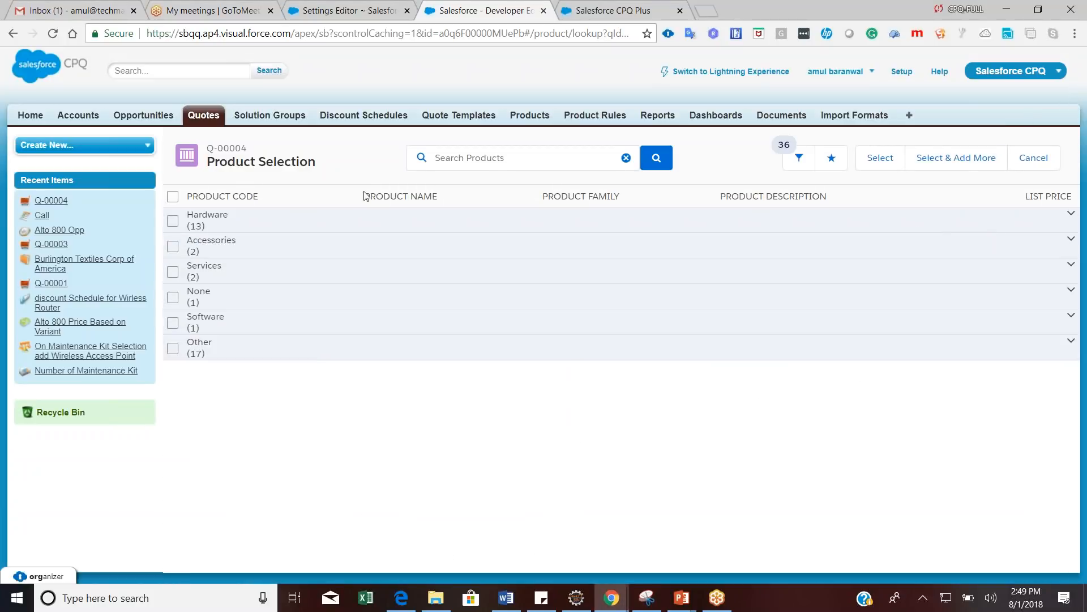
pyautogui.click(223, 228)
pyautogui.click(223, 227)
pyautogui.click(225, 238)
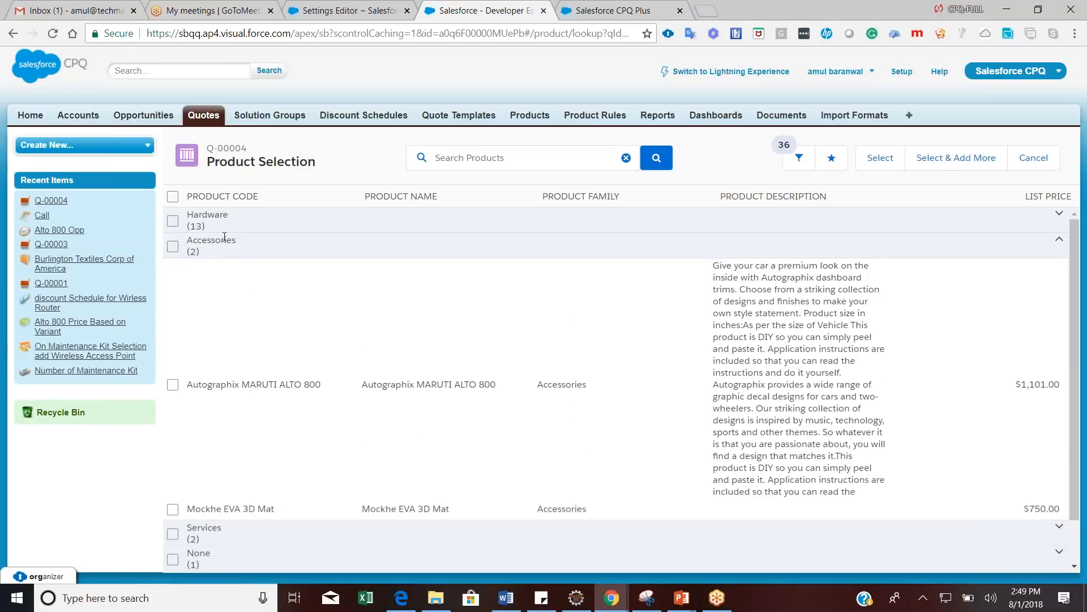
pyautogui.click(224, 238)
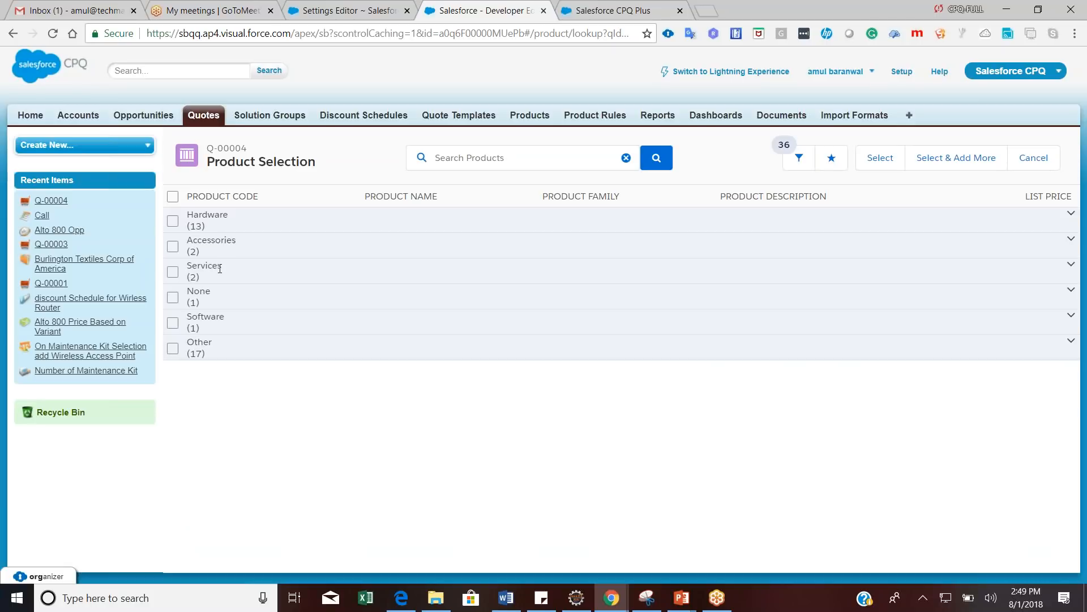
pyautogui.click(220, 319)
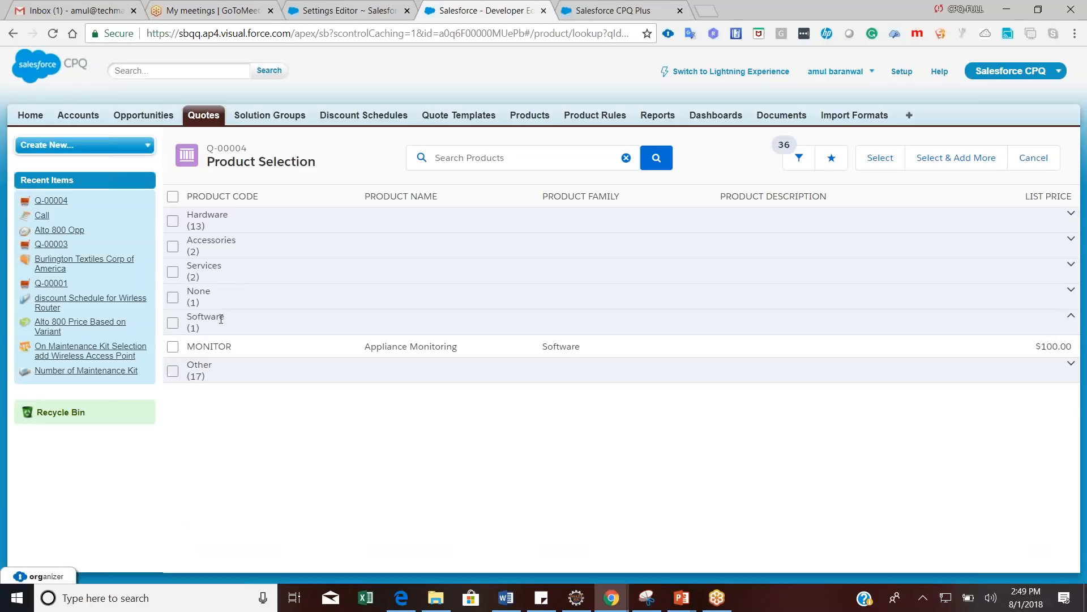
pyautogui.click(221, 319)
pyautogui.click(218, 350)
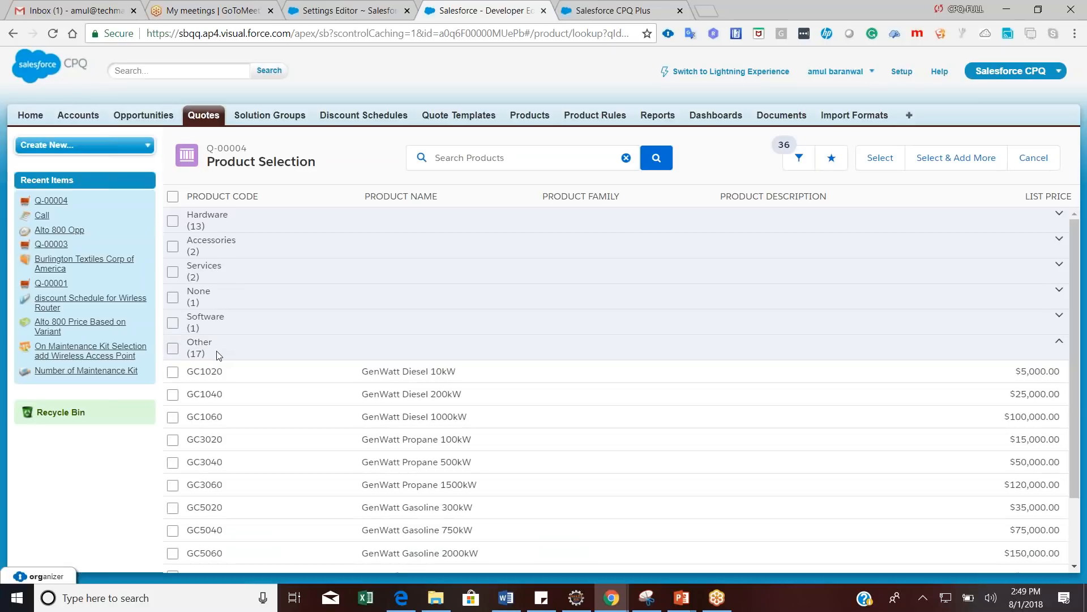
pyautogui.click(219, 355)
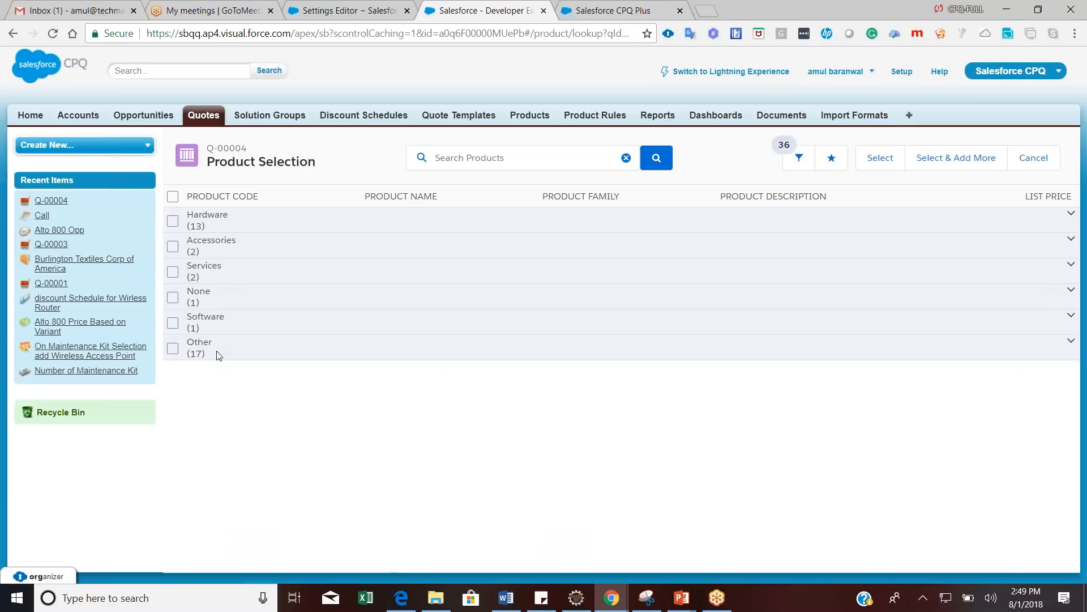
# Compare the Product Results Group Field Name options in the Settings Editor with quote Q-00004's product grouping, leaving Product Family selected
pyautogui.click(342, 11)
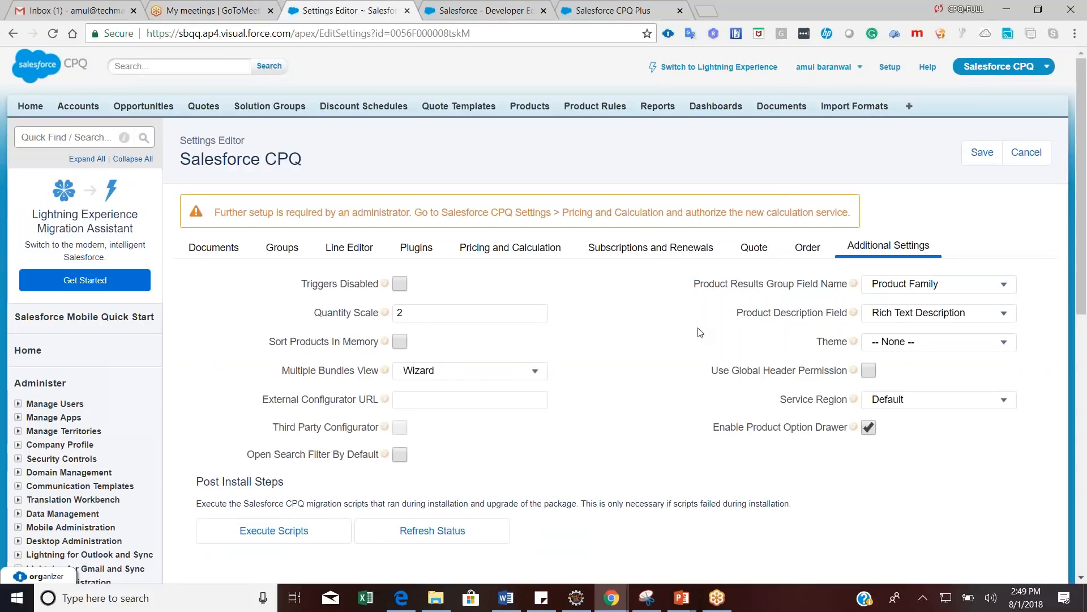
pyautogui.moveTo(702, 283); pyautogui.dragTo(849, 289)
pyautogui.click(908, 286)
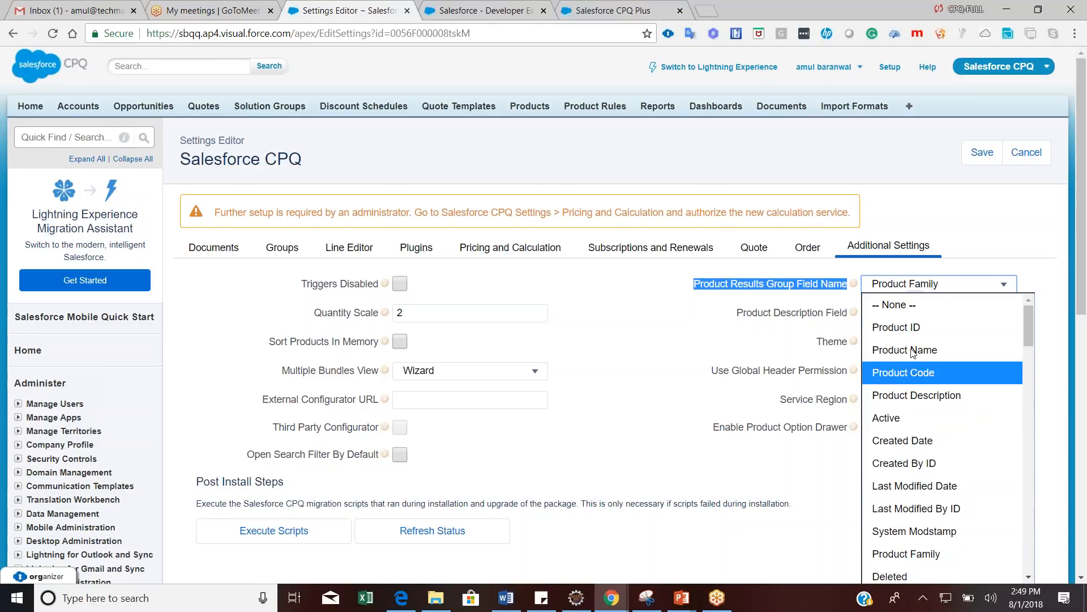
pyautogui.click(508, 10)
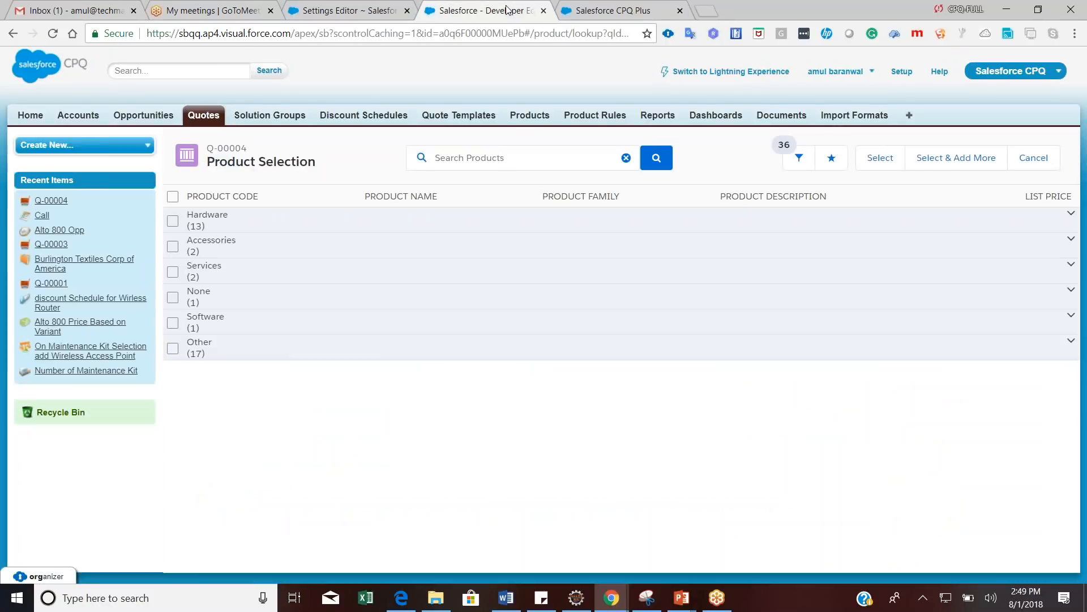
pyautogui.click(357, 9)
pyautogui.click(607, 387)
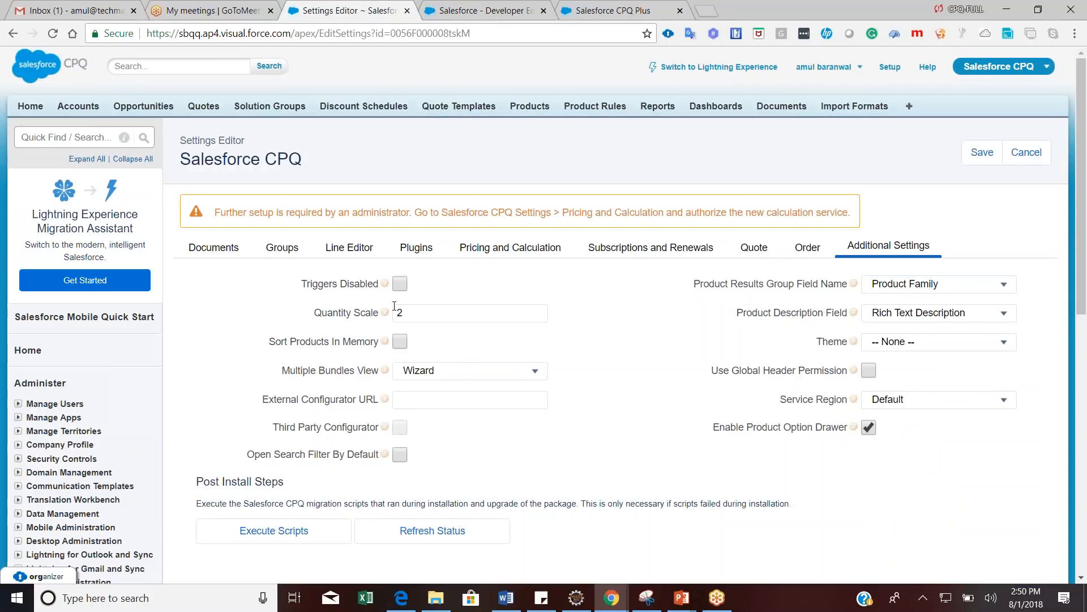
# Try a Quantity Scale of 0 in the Additional Settings and restore the value to 2 without saving
pyautogui.moveTo(386, 314)
pyautogui.click(403, 314)
pyautogui.press('BackSpace')
pyautogui.write('0')
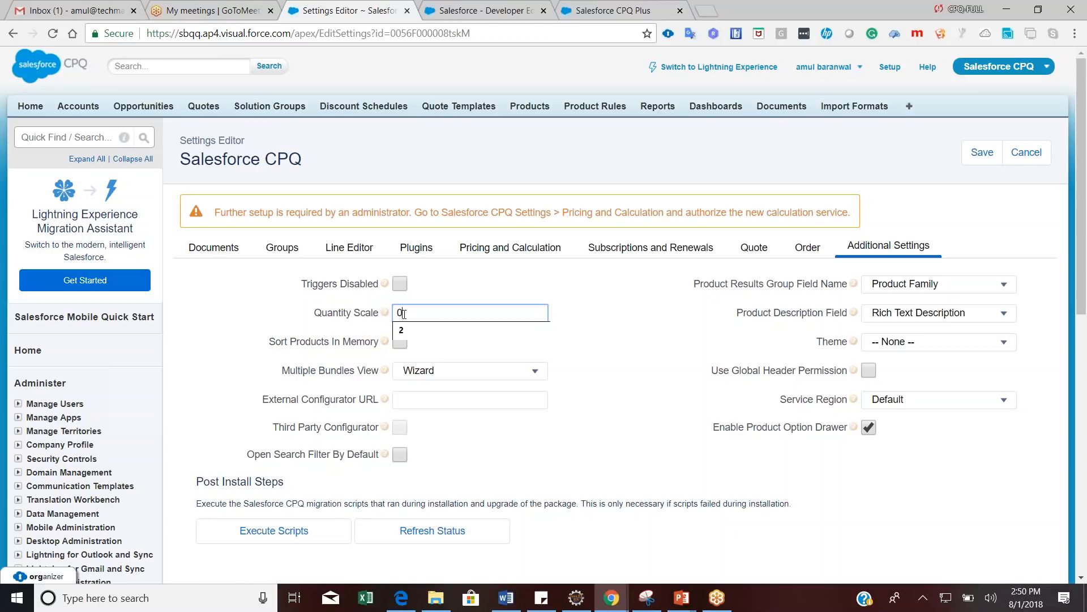
pyautogui.press('BackSpace')
pyautogui.write('2')
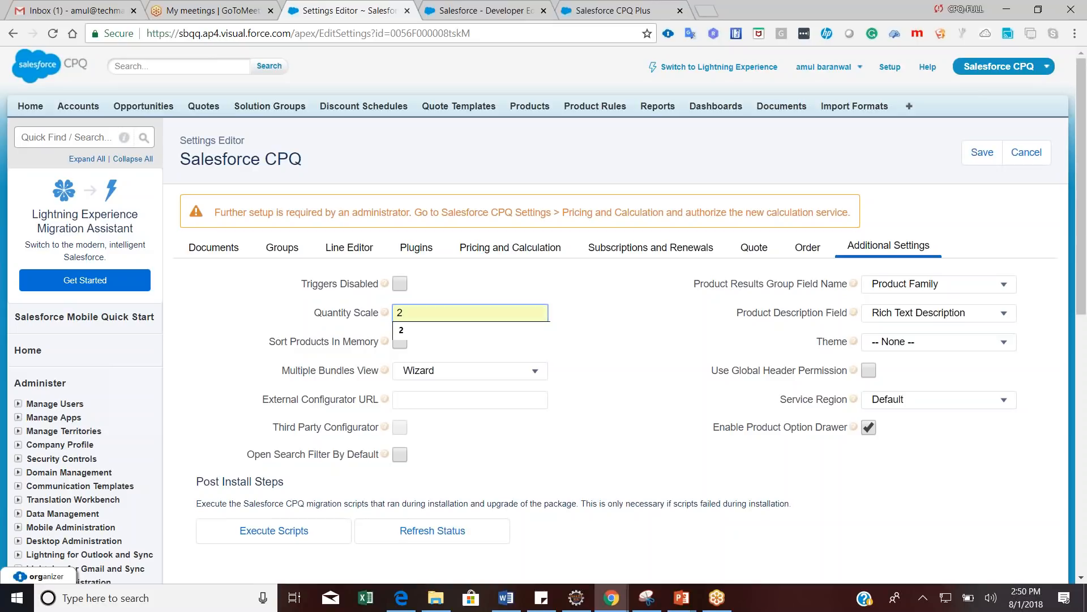
pyautogui.click(592, 476)
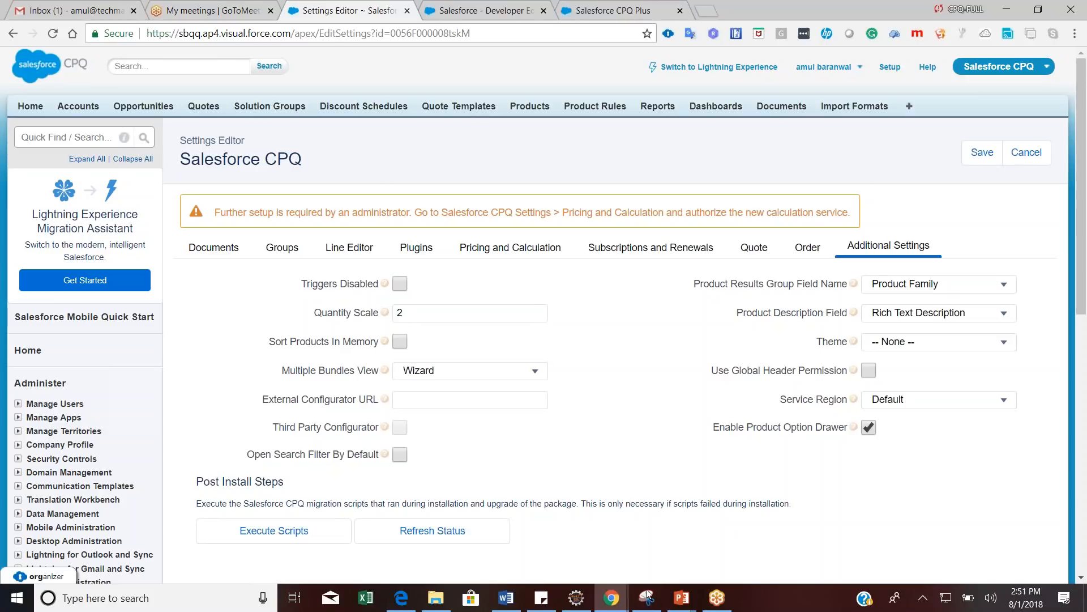
# Switch to the Salesforce CPQ.pptx presentation in PowerPoint and go through the installation slide to Lesson 3: Salesforce CPQ Basics
pyautogui.moveTo(684, 598)
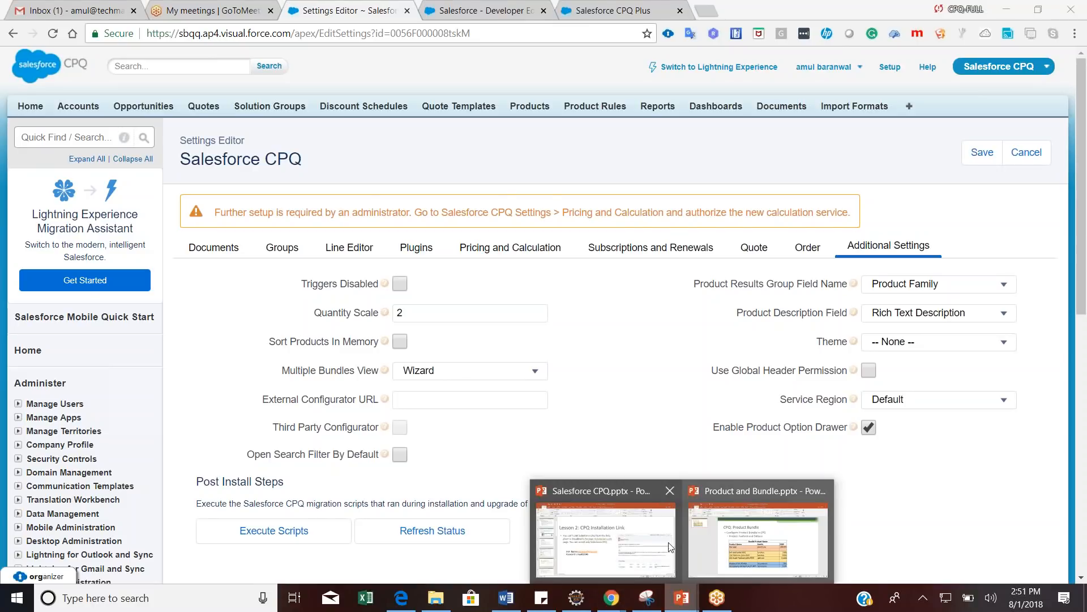
pyautogui.click(606, 538)
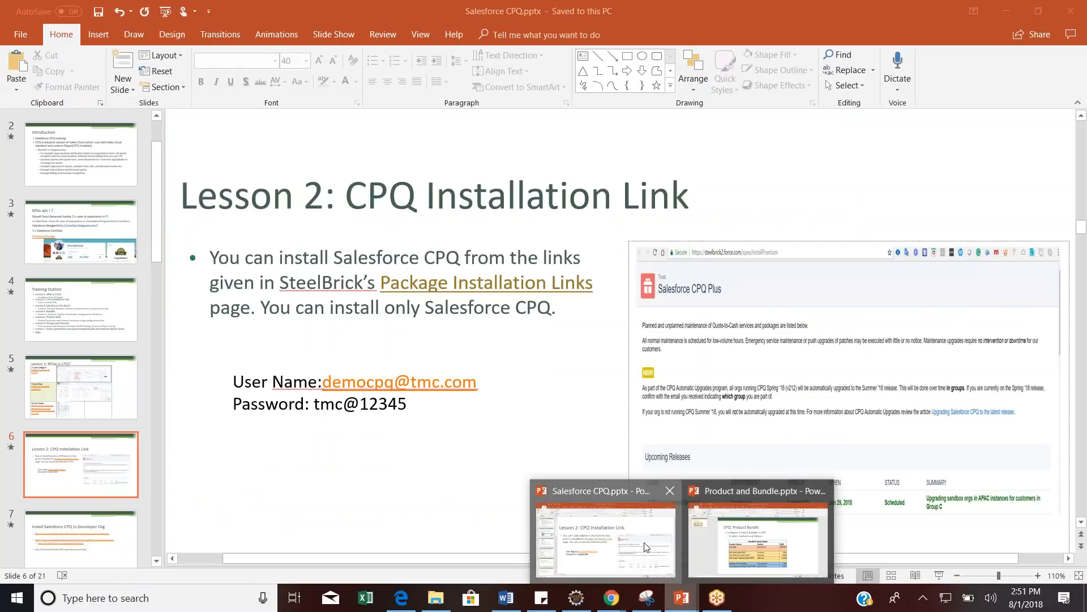
pyautogui.scroll(-1, 85, 473)
pyautogui.click(83, 468)
pyautogui.press('Down')
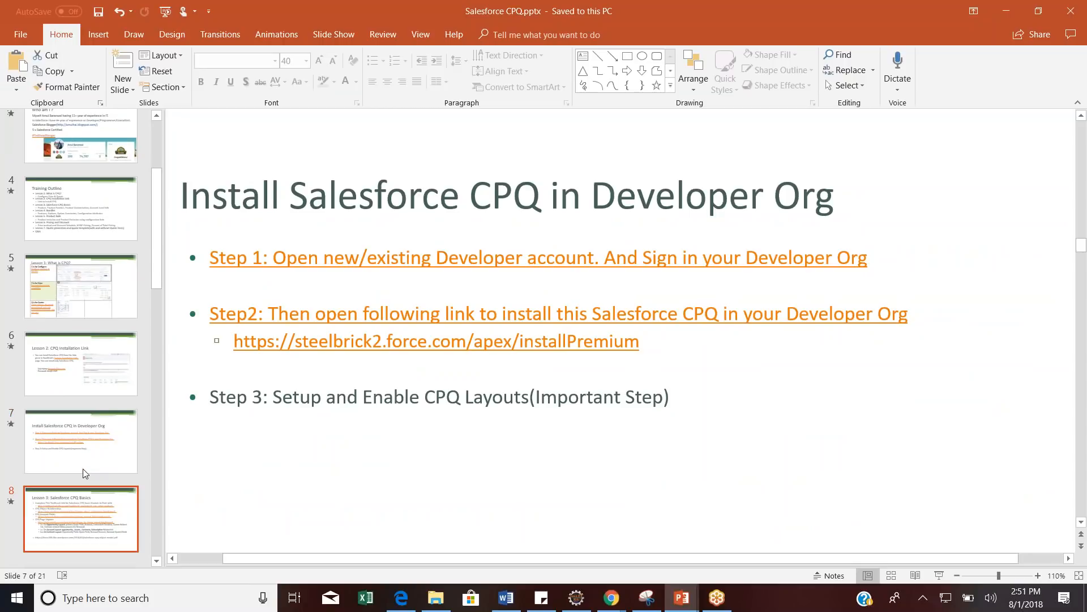
pyautogui.press('Up')
pyautogui.press('Down')
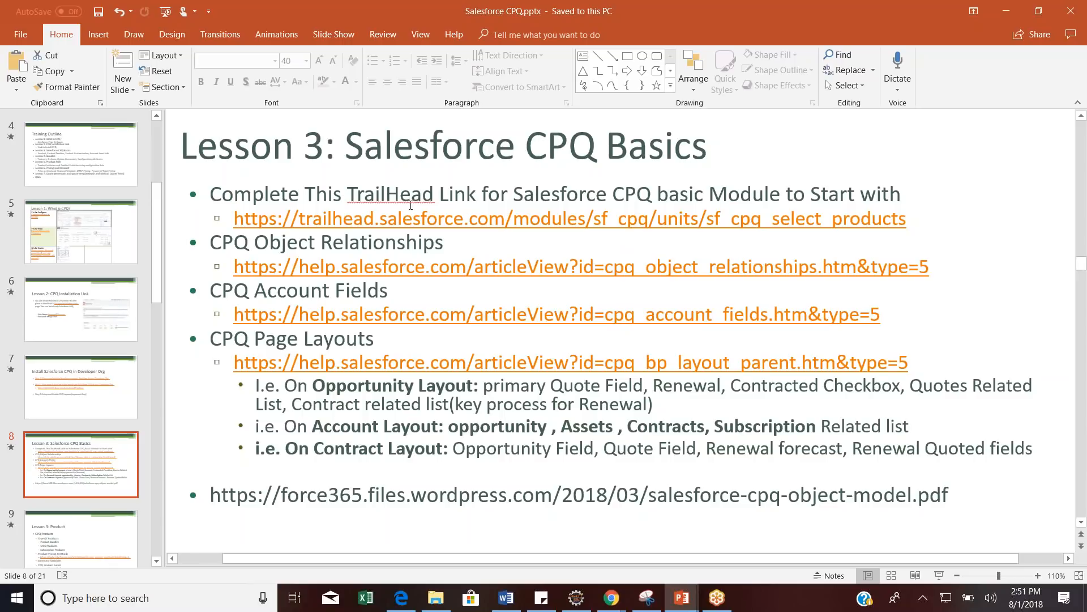
# Try to open the CPQ Object Relationships help link from the Lesson 3 slide and return to the presentation
pyautogui.keyDown('ctrl'); pyautogui.click(923, 266); pyautogui.keyUp('ctrl')
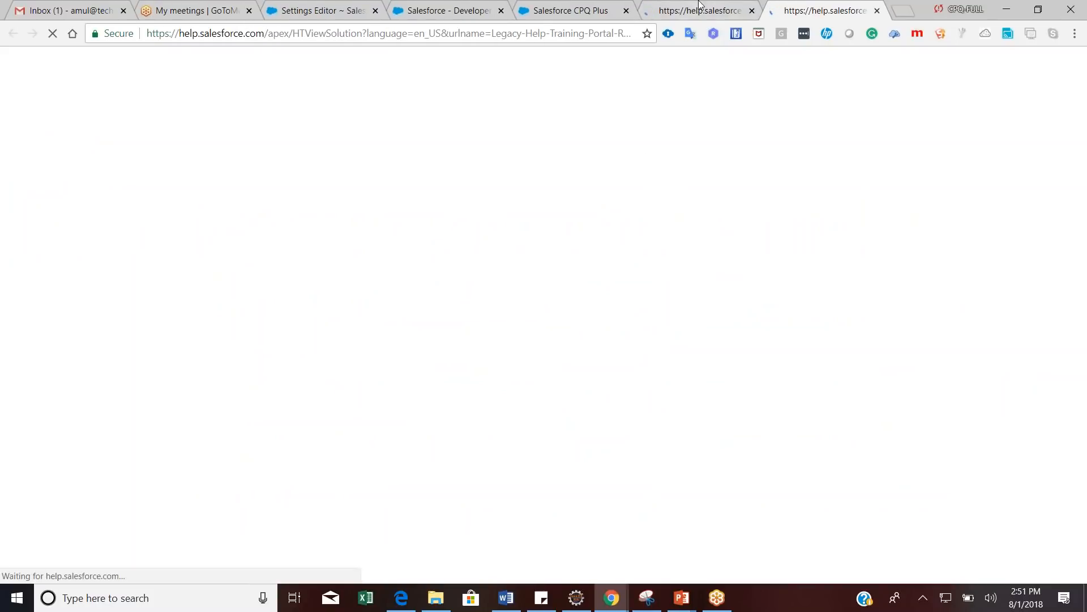
pyautogui.click(717, 9)
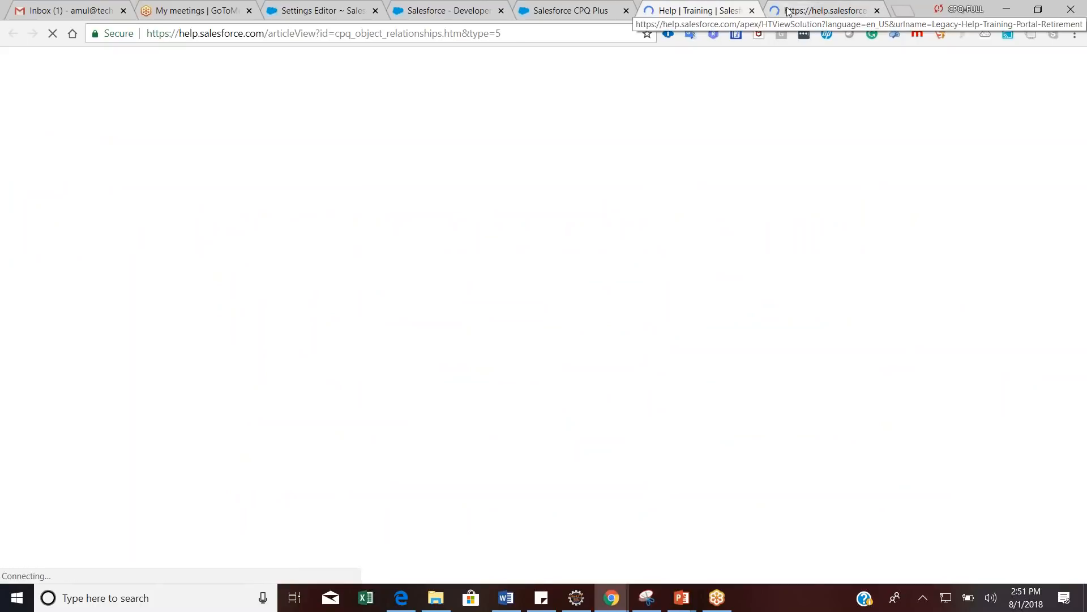
pyautogui.click(752, 12)
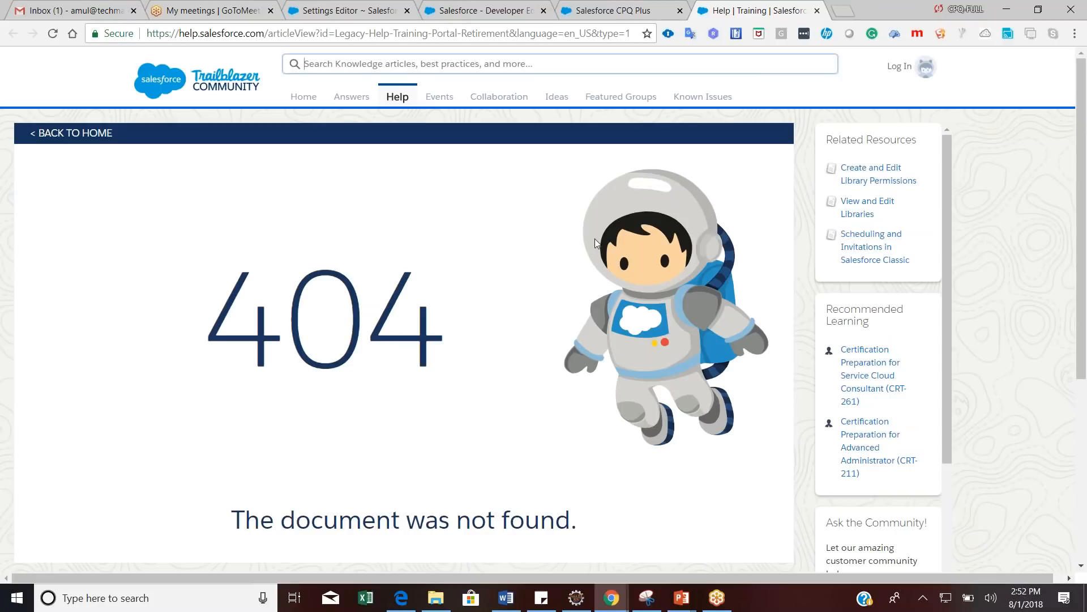
pyautogui.click(629, 11)
pyautogui.click(721, 12)
pyautogui.hotkey('alt', 'Tab')
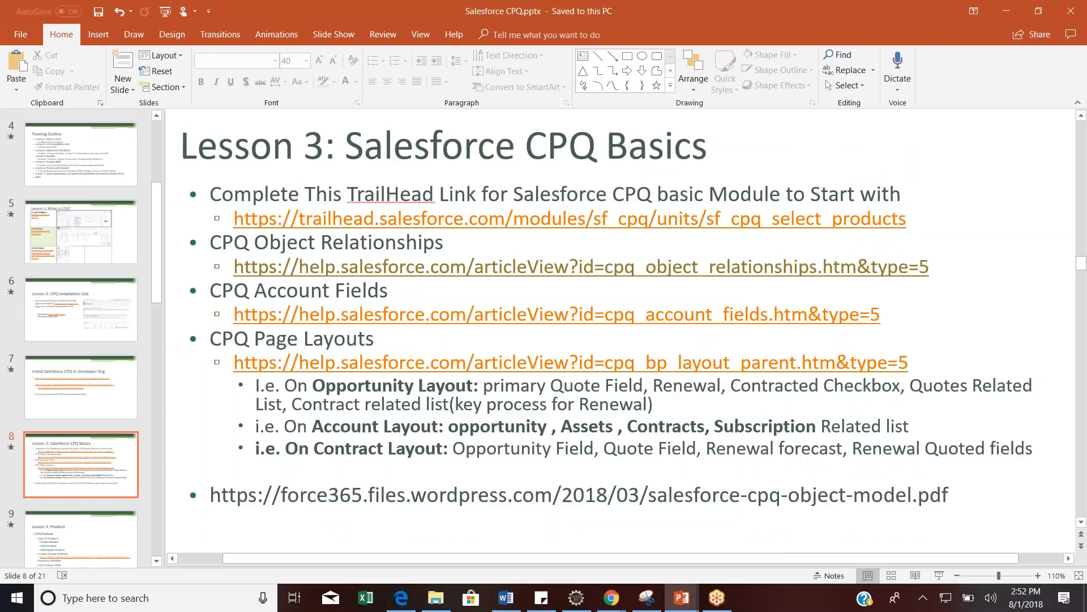
# Follow the slide's CPQ Object Relationships link again and bring the help article into view in the browser
pyautogui.keyDown('ctrl'); pyautogui.click(572, 271); pyautogui.keyUp('ctrl')
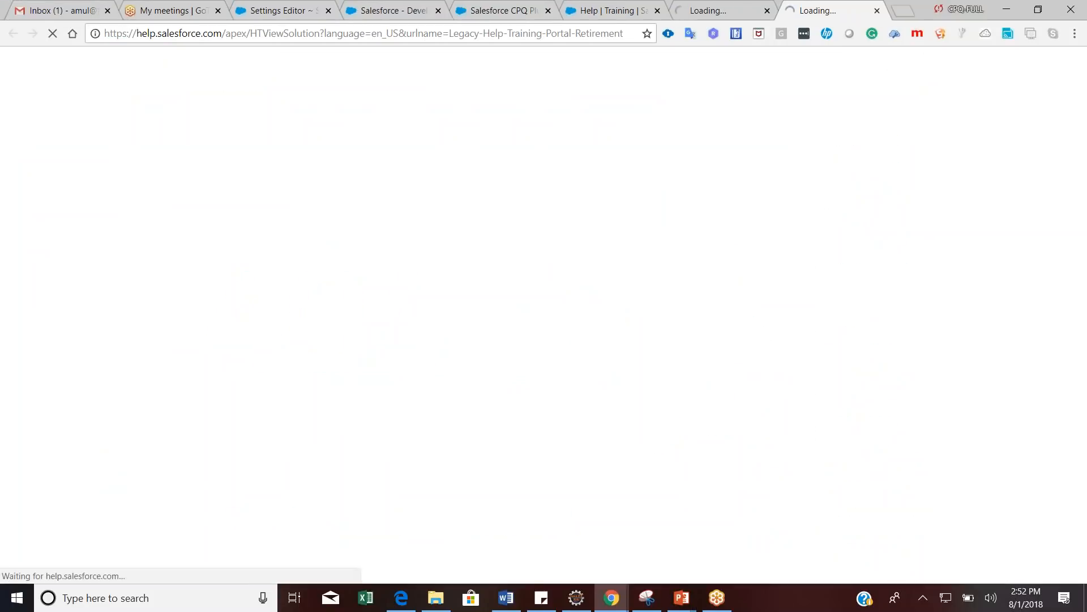
pyautogui.click(726, 7)
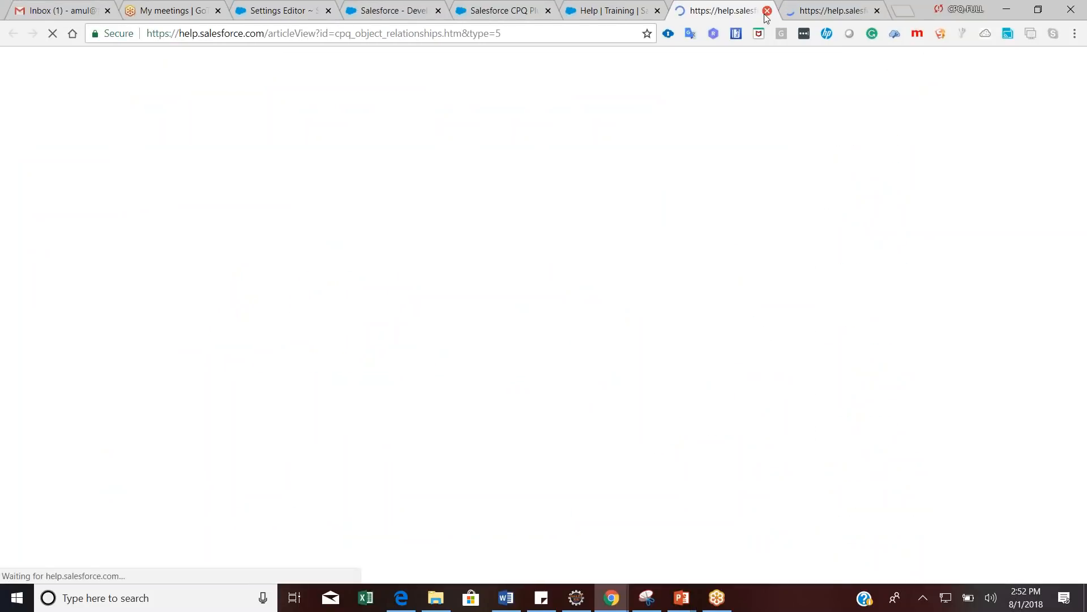
pyautogui.click(805, 15)
pyautogui.click(705, 12)
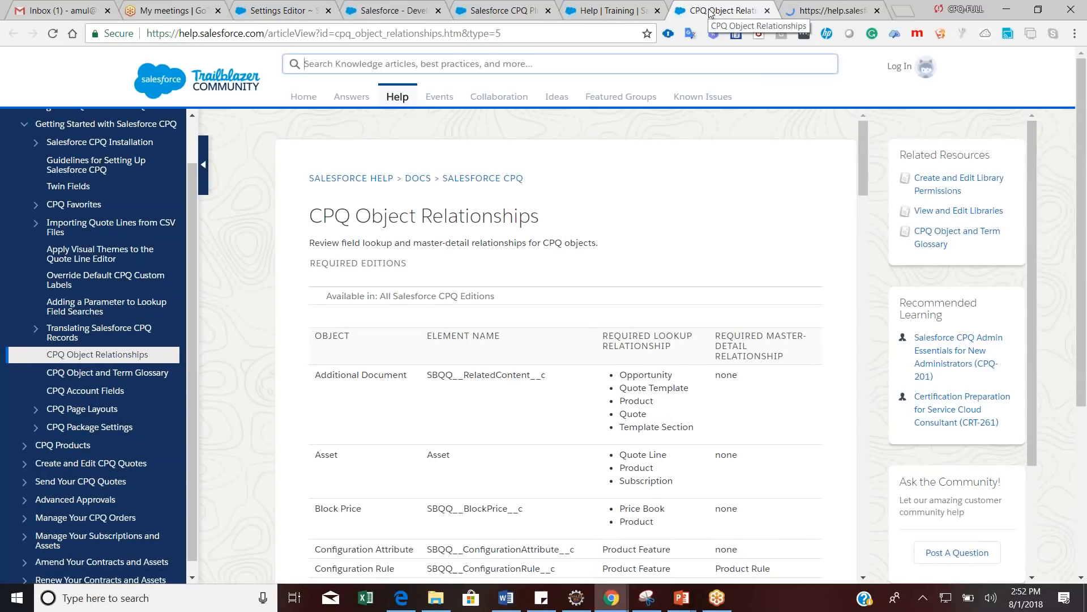
# Examine the CPQ Object Relationships table, including the Contract and Contracted Price rows and the SBQQ prefix in the element names
pyautogui.moveTo(864, 168); pyautogui.dragTo(867, 194)
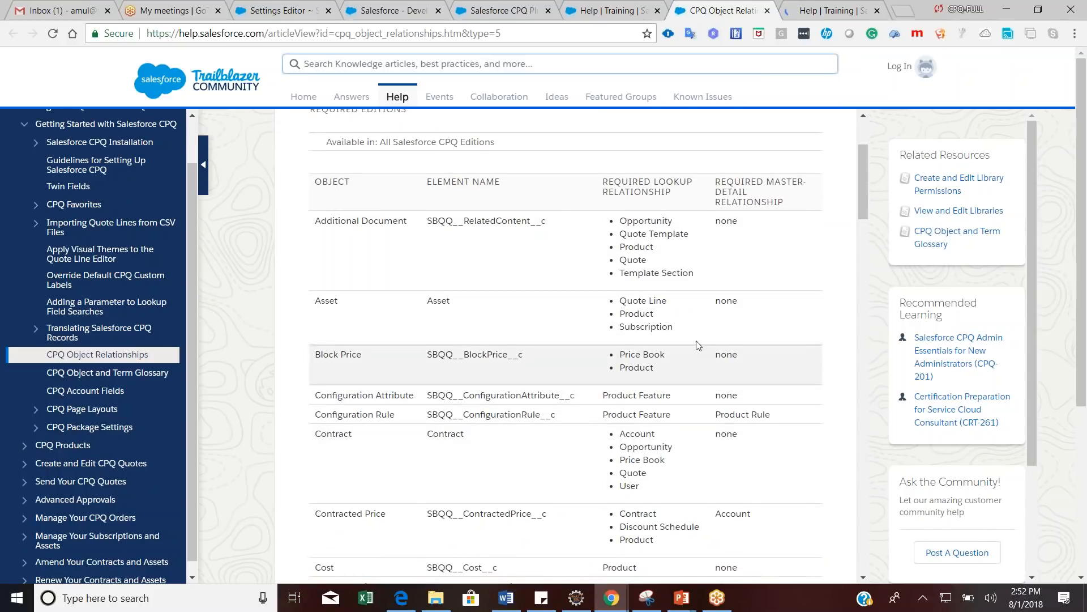
pyautogui.moveTo(330, 443); pyautogui.dragTo(475, 447)
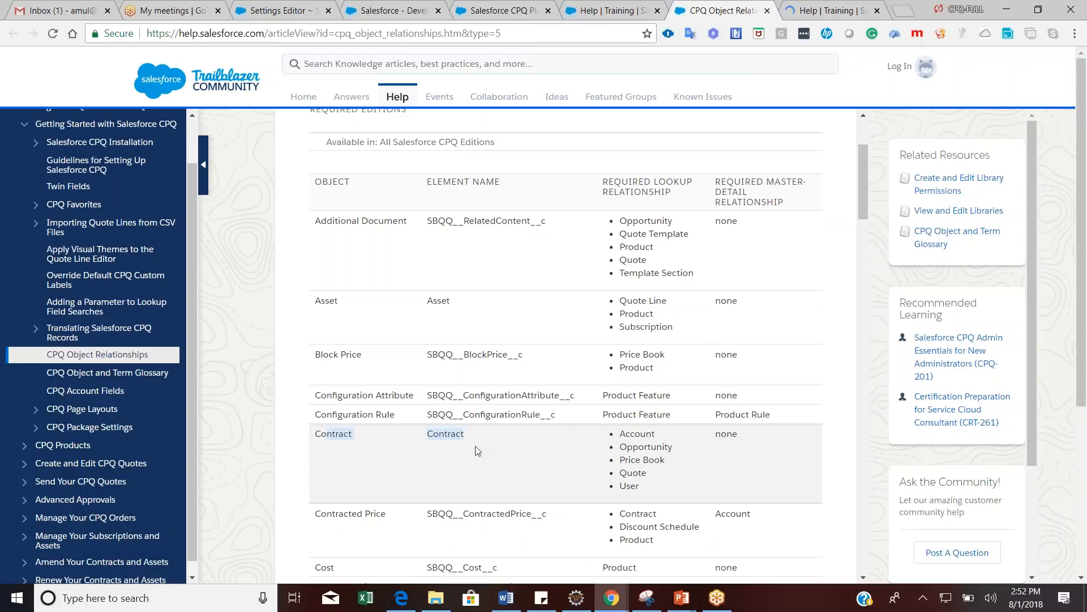
pyautogui.moveTo(371, 514); pyautogui.dragTo(453, 516)
pyautogui.click(519, 523)
pyautogui.moveTo(546, 221); pyautogui.dragTo(425, 221)
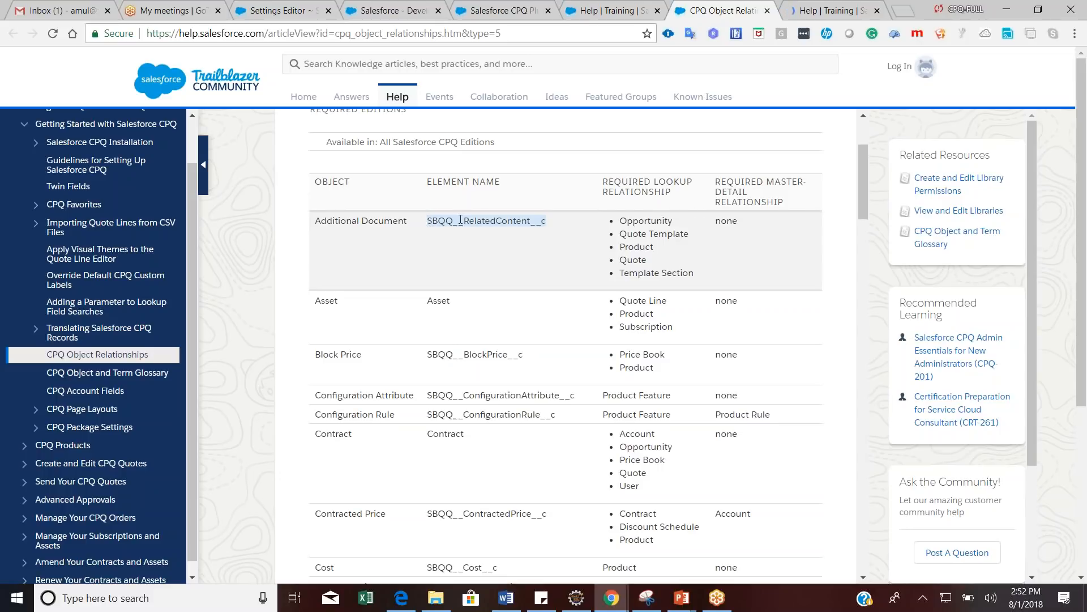
pyautogui.click(434, 218)
pyautogui.moveTo(430, 220); pyautogui.dragTo(452, 221)
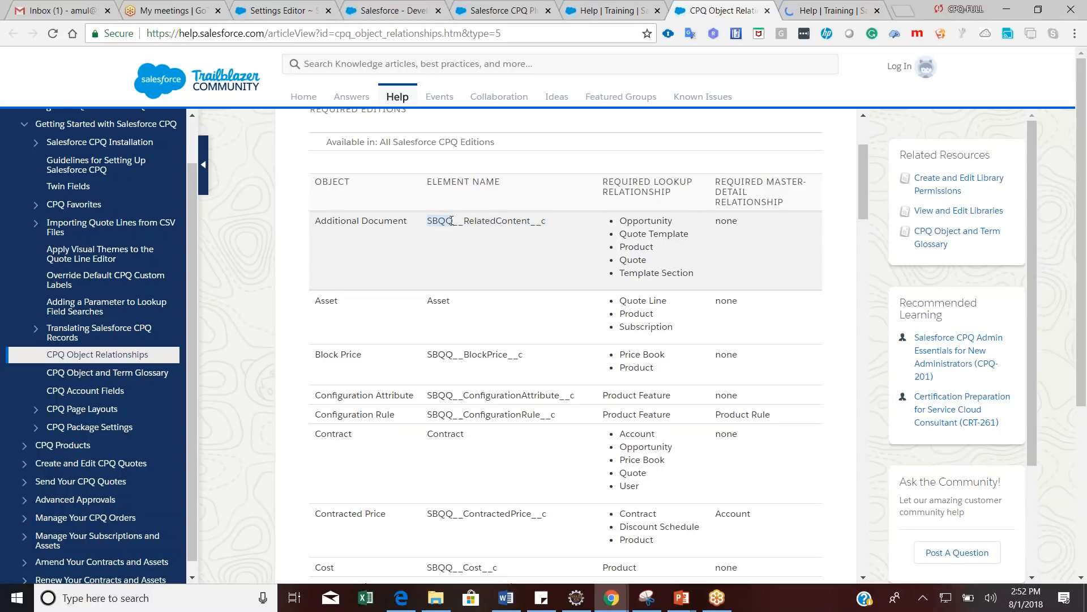
pyautogui.click(448, 240)
pyautogui.moveTo(454, 221); pyautogui.dragTo(429, 222)
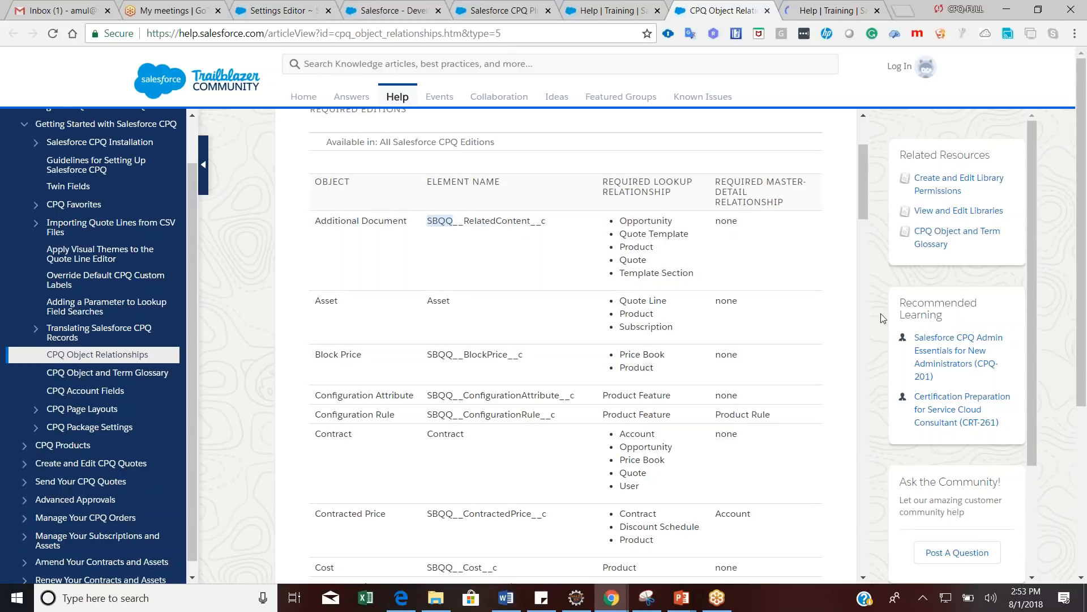
pyautogui.moveTo(865, 183); pyautogui.dragTo(860, 518)
# Return to the Salesforce CPQ.pptx presentation and review the CPQ Account Fields and CPQ Page Layouts points on the Lesson 3 slide
pyautogui.moveTo(681, 600)
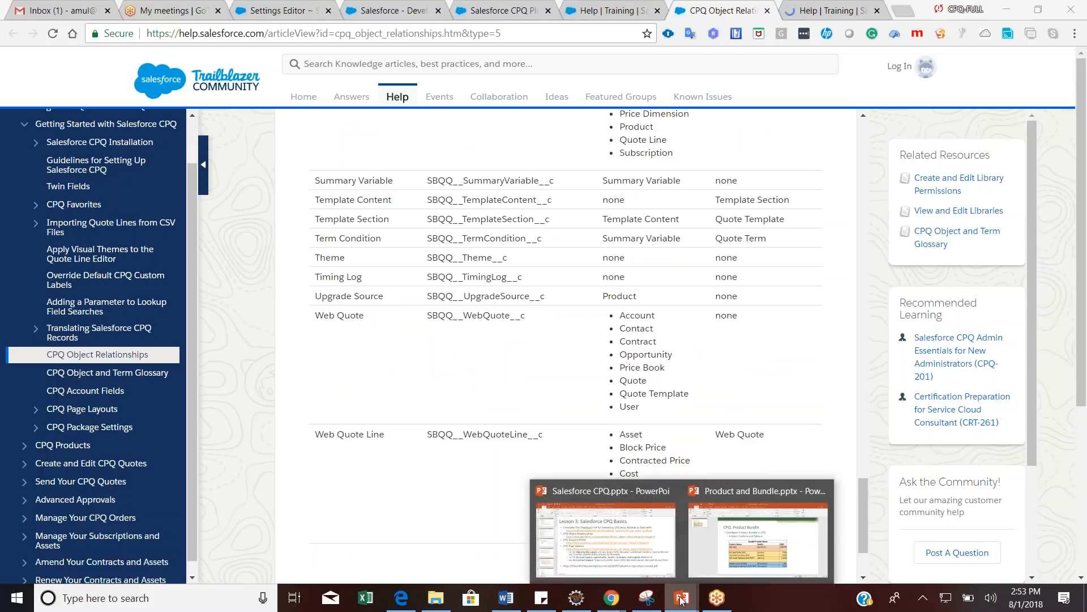
pyautogui.click(604, 527)
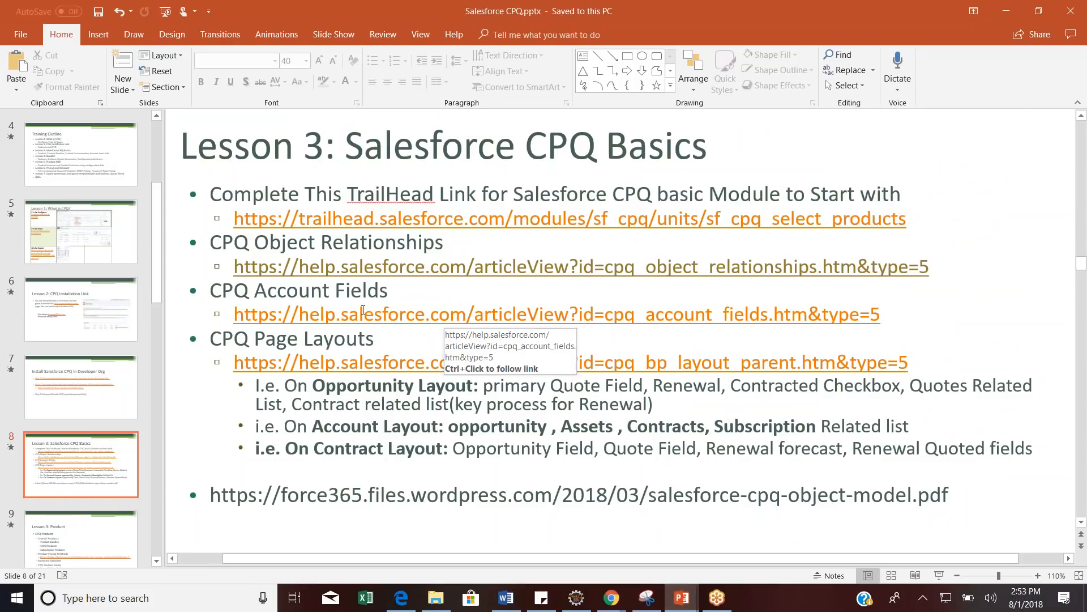
pyautogui.click(336, 298)
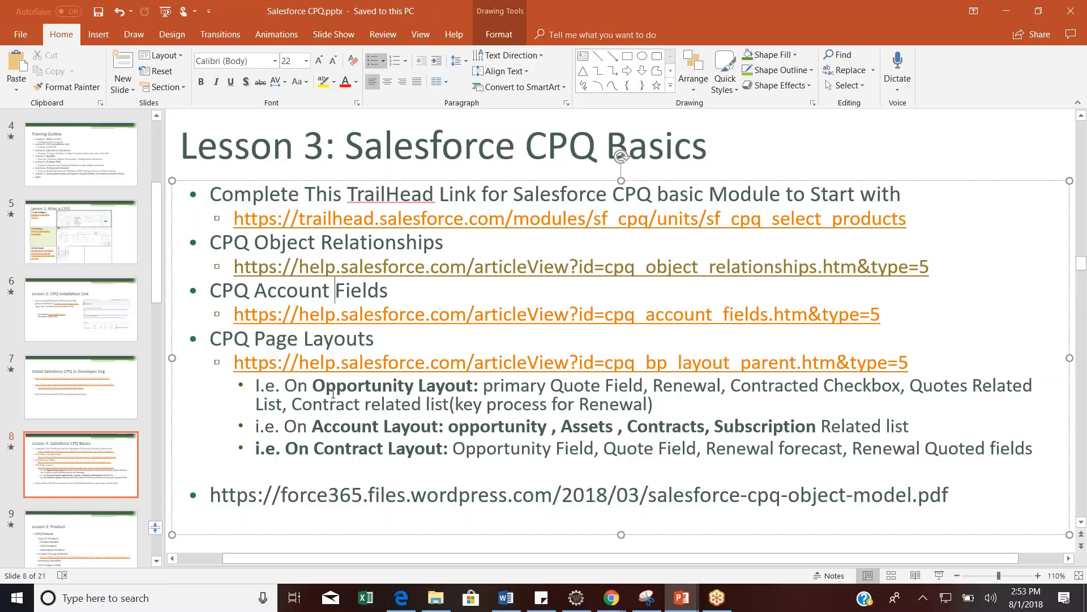
# Switch back to Salesforce in Chrome and open the Mouse Battery product record from the recent products
pyautogui.hotkey('alt', 'Tab')
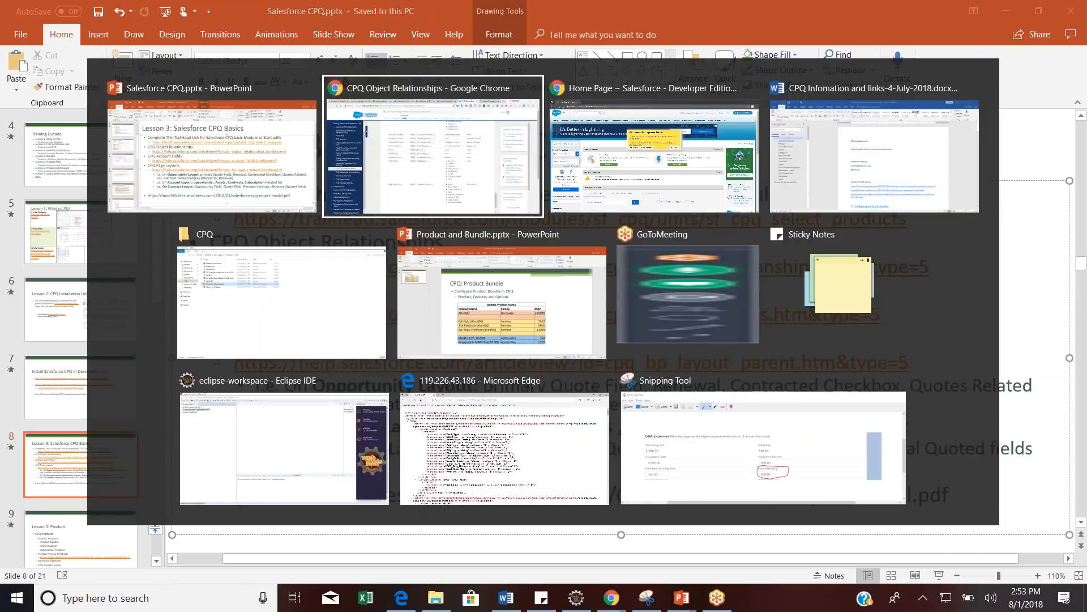
pyautogui.click(506, 15)
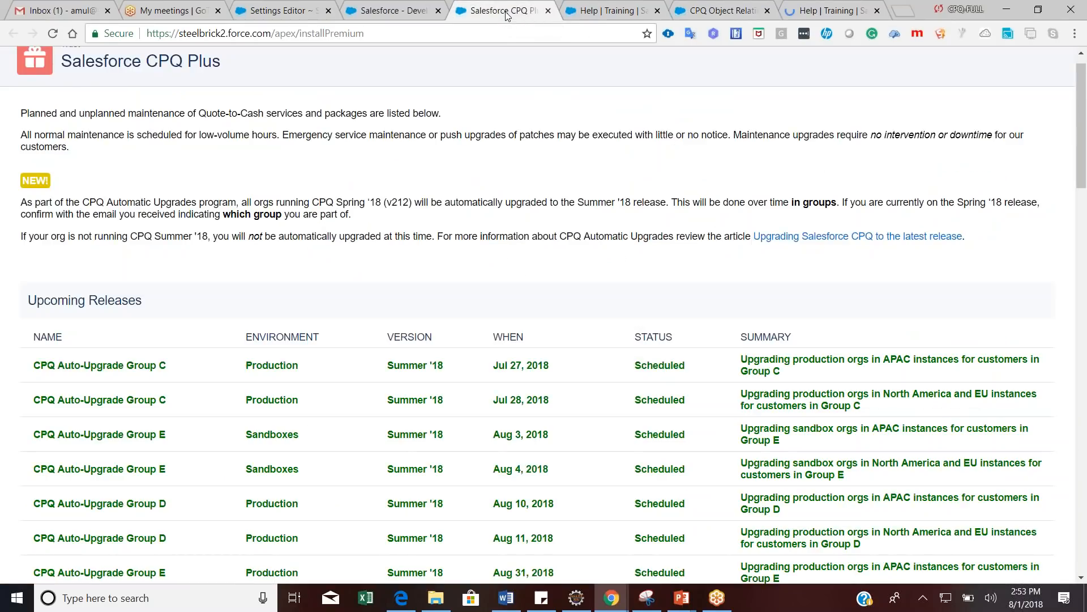
pyautogui.click(392, 11)
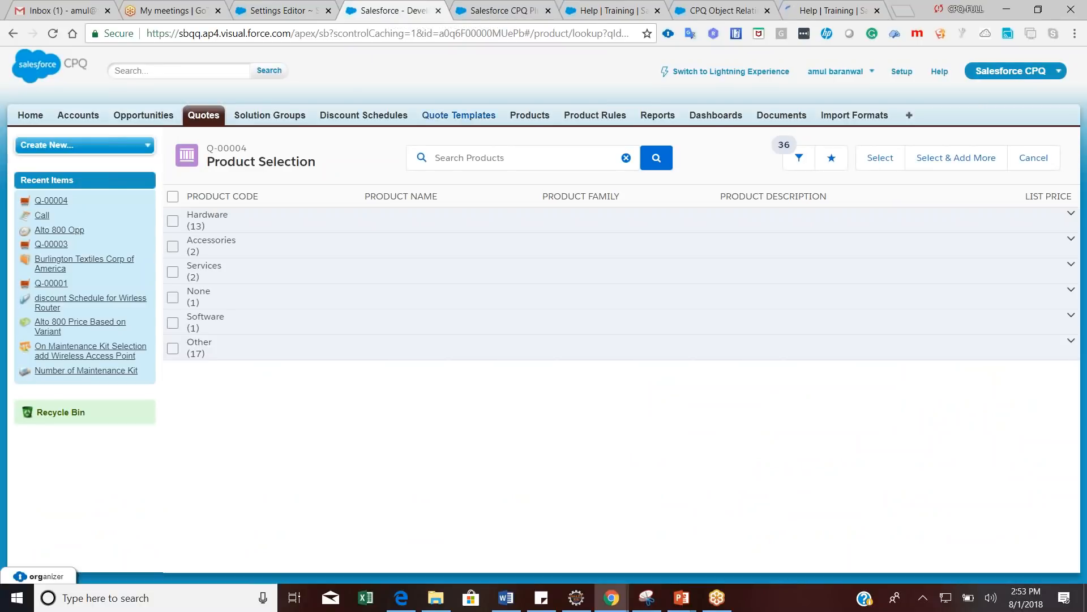
pyautogui.click(530, 117)
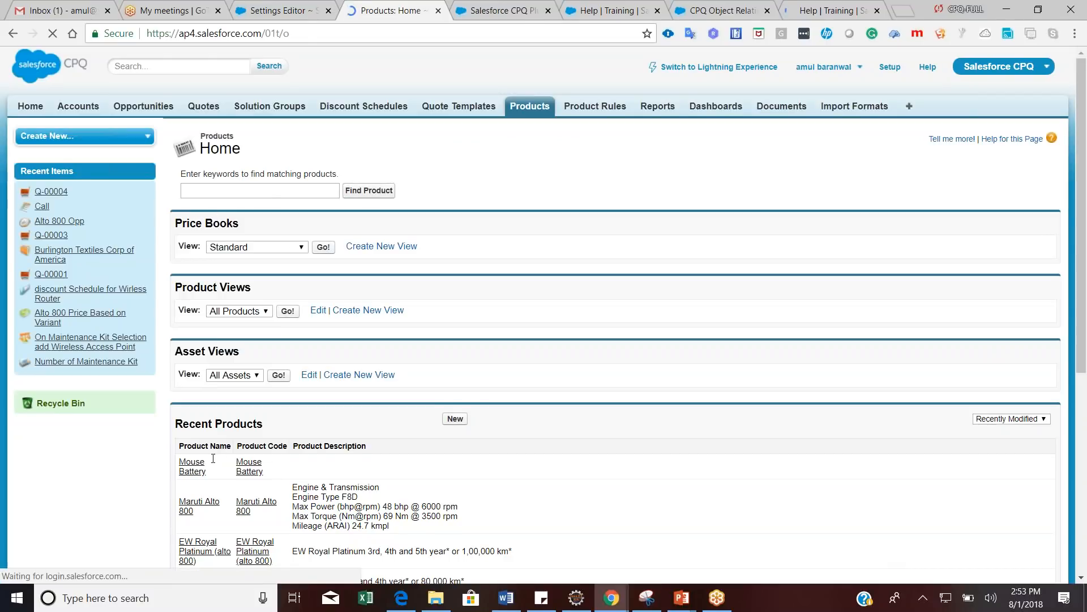
pyautogui.click(191, 469)
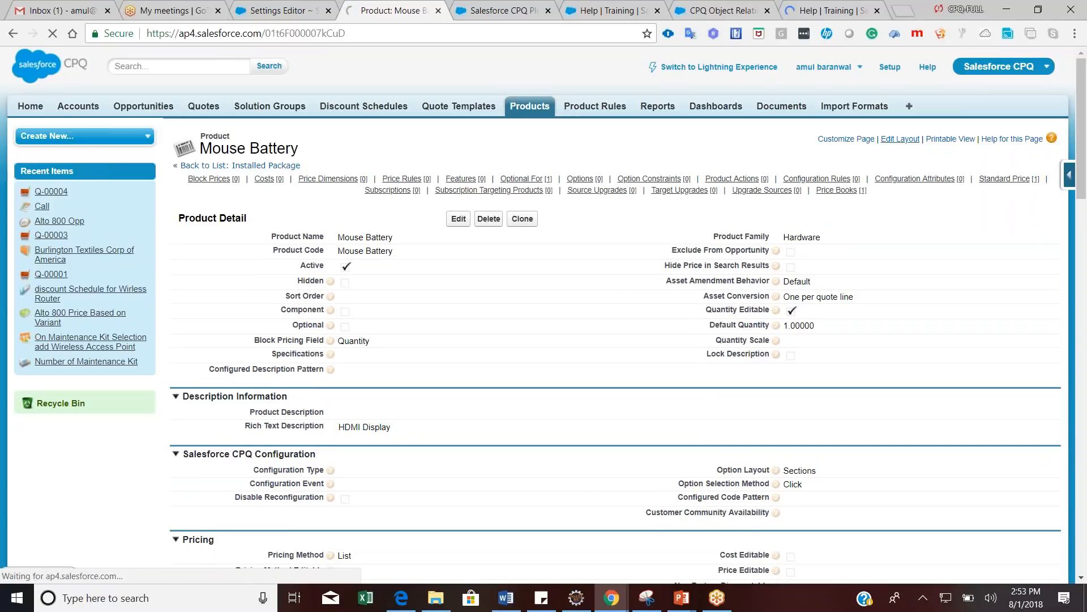
# Open Mouse Battery's page layout for editing, look through its sections, and open the list of Product page layouts
pyautogui.click(899, 138)
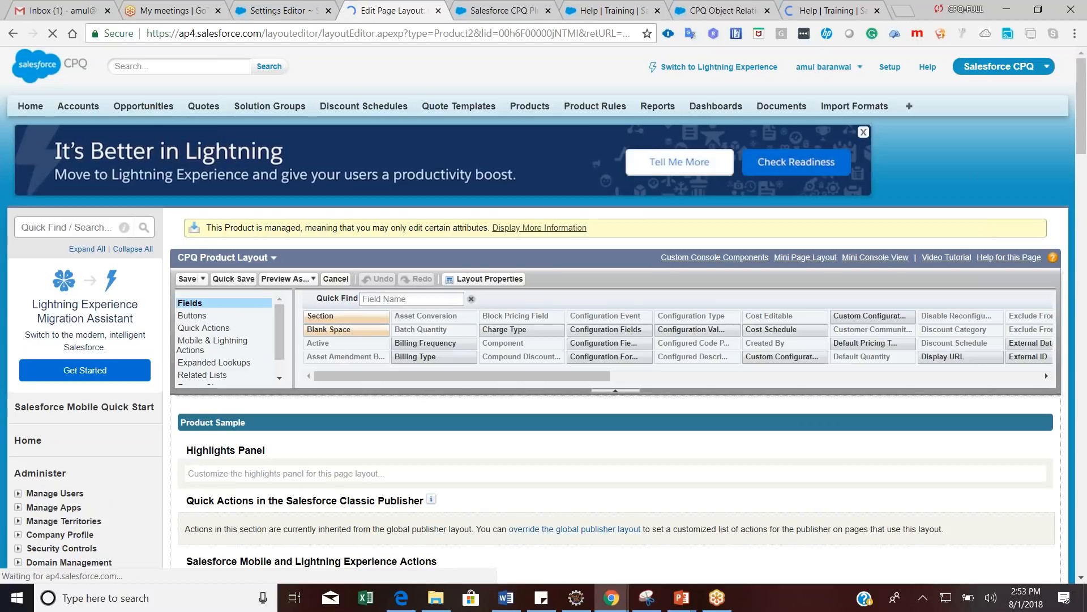
pyautogui.click(864, 133)
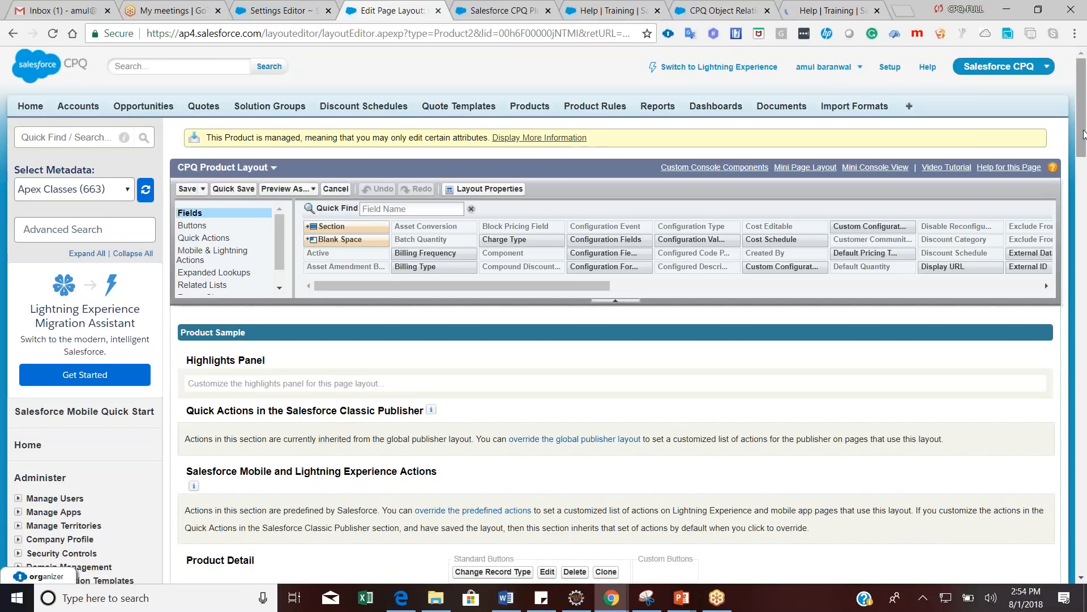
pyautogui.moveTo(1084, 134); pyautogui.dragTo(1085, 299)
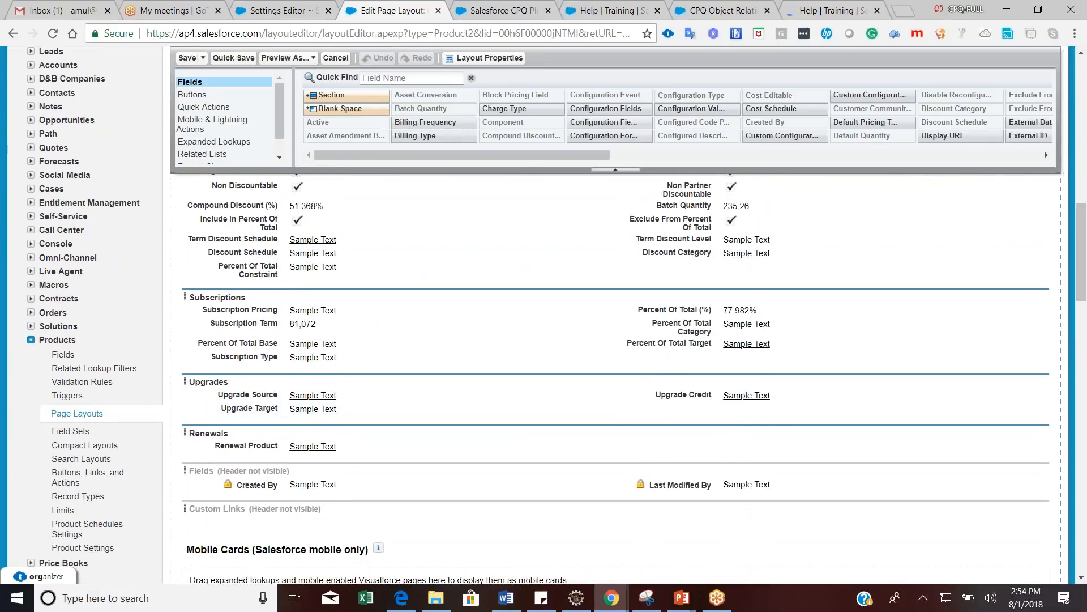
pyautogui.click(90, 415)
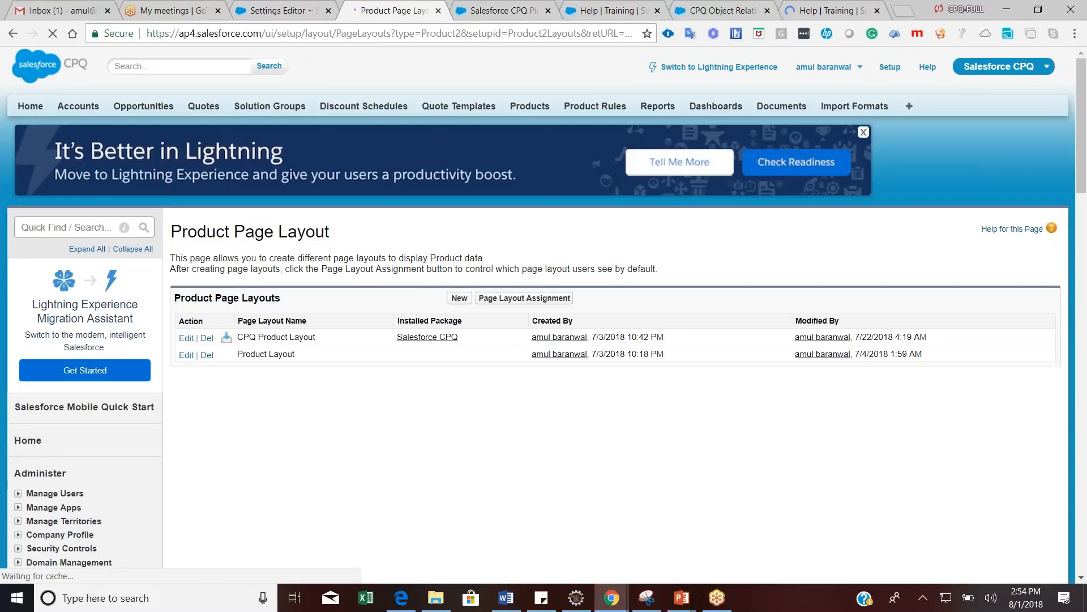
# Find the account setup entries with the search term "account" and open the list of Account page layouts
pyautogui.moveTo(237, 338); pyautogui.dragTo(316, 341)
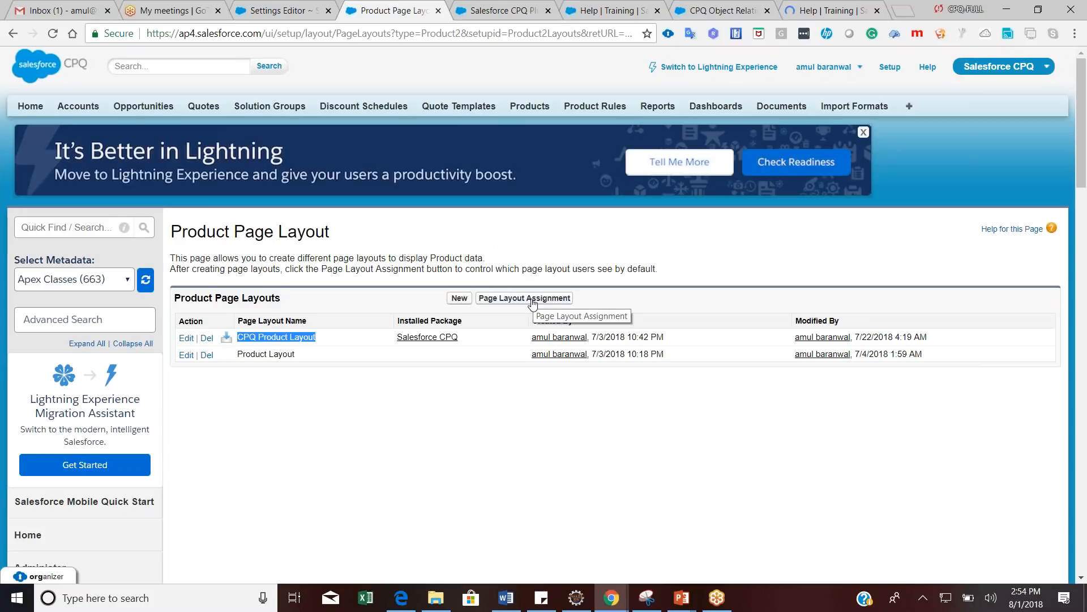
pyautogui.click(92, 233)
pyautogui.write('account')
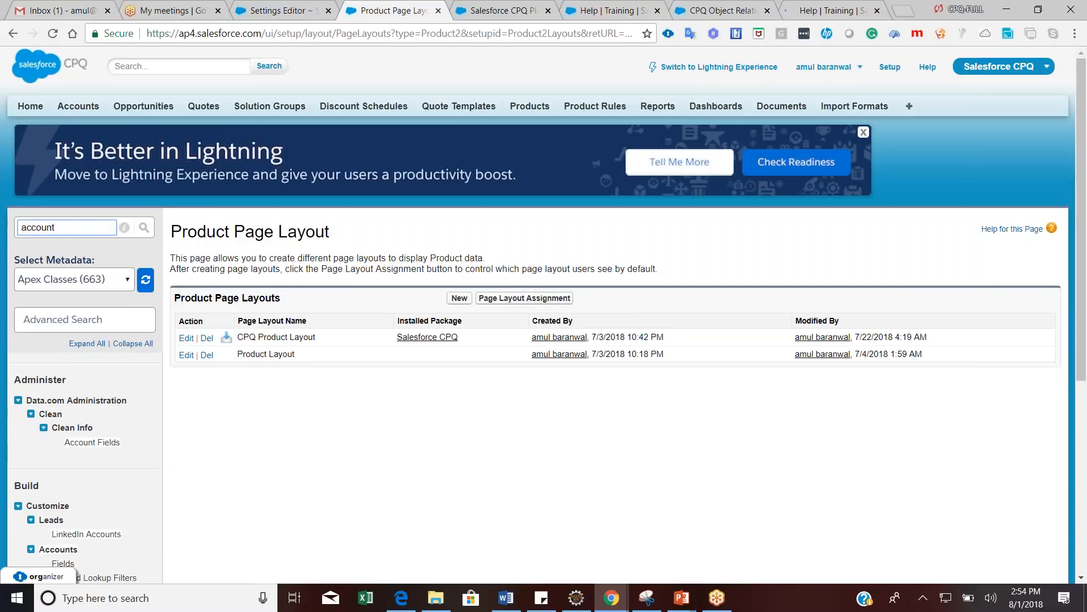
pyautogui.click(179, 460)
pyautogui.scroll(-1, 179, 459)
pyautogui.scroll(-4, 179, 460)
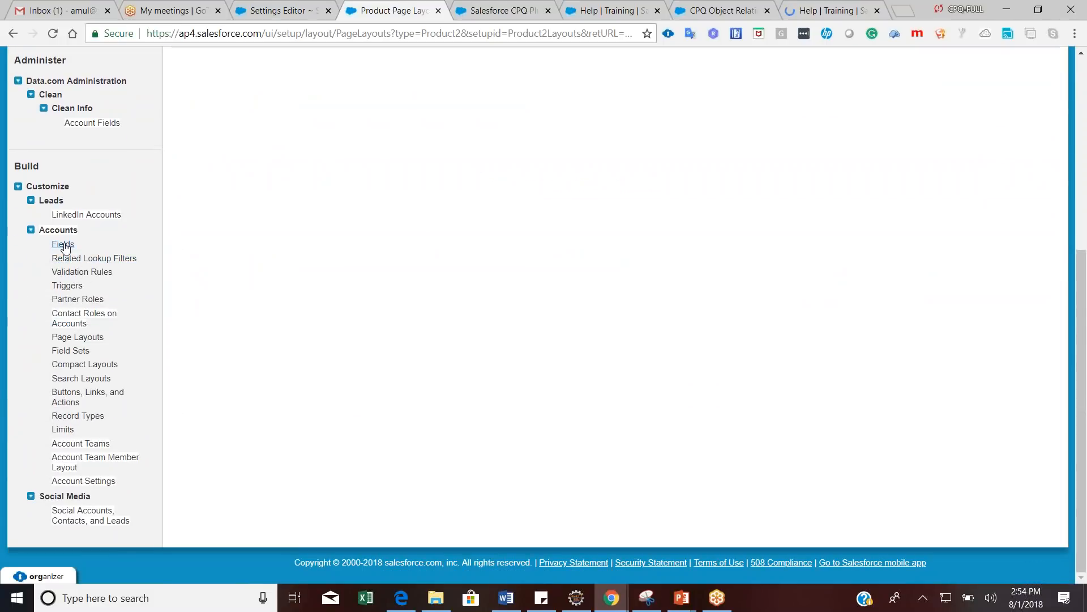
pyautogui.click(71, 339)
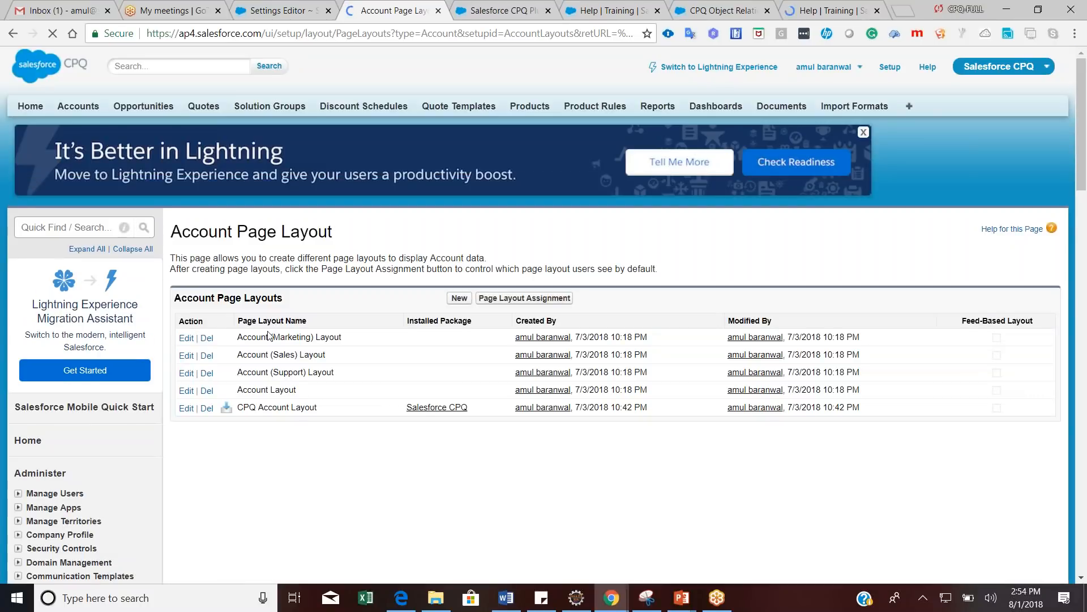
# Open the CPQ Account Layout for editing and review its Renewal/Co-Term Information section and related lists
pyautogui.click(187, 408)
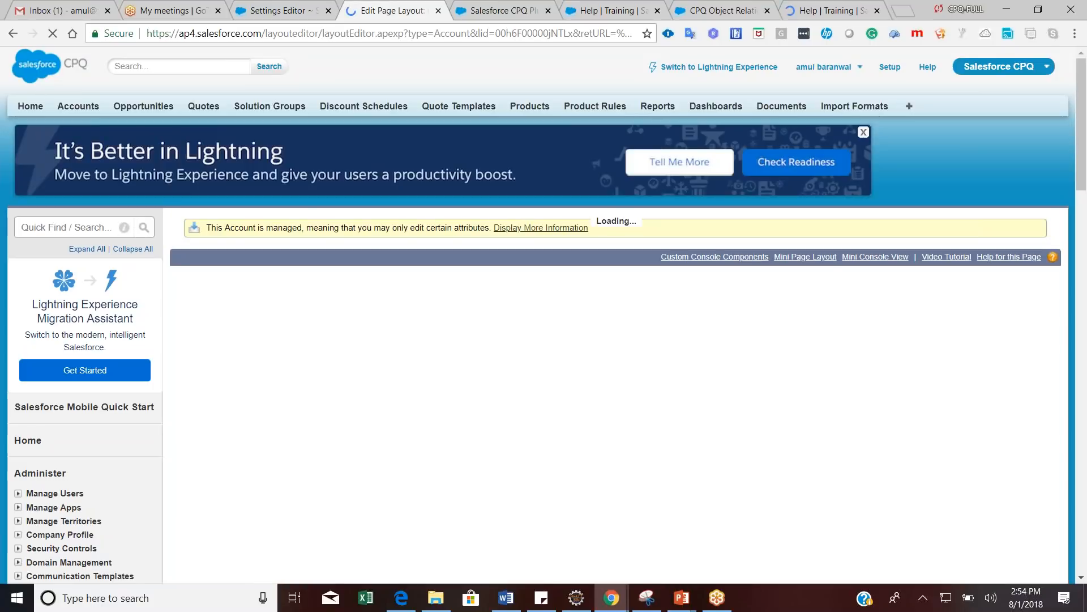
pyautogui.moveTo(1083, 180); pyautogui.dragTo(1086, 329)
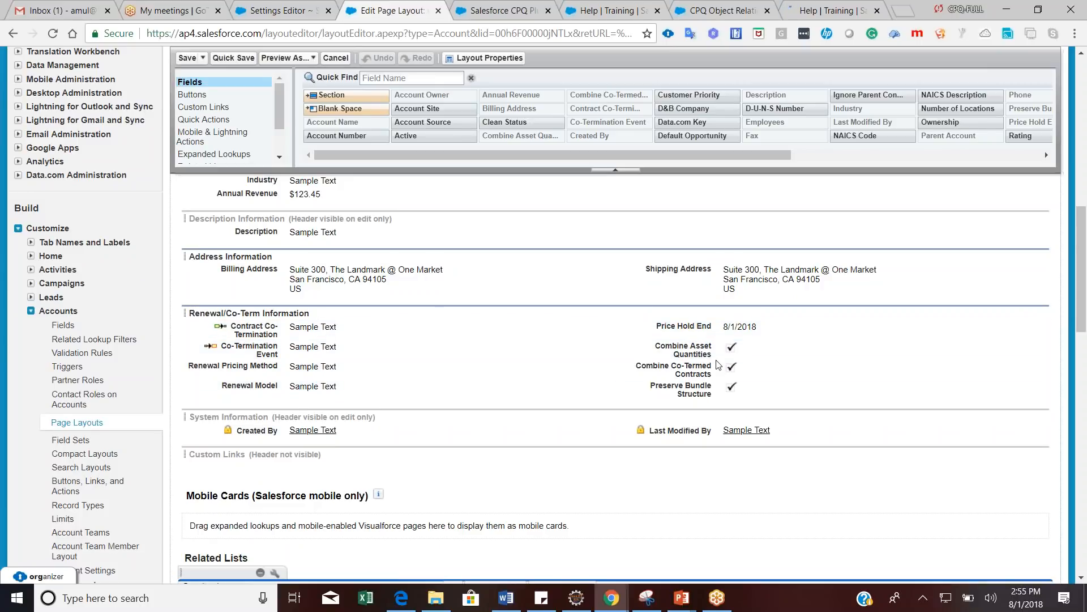
pyautogui.moveTo(1084, 271); pyautogui.dragTo(1083, 384)
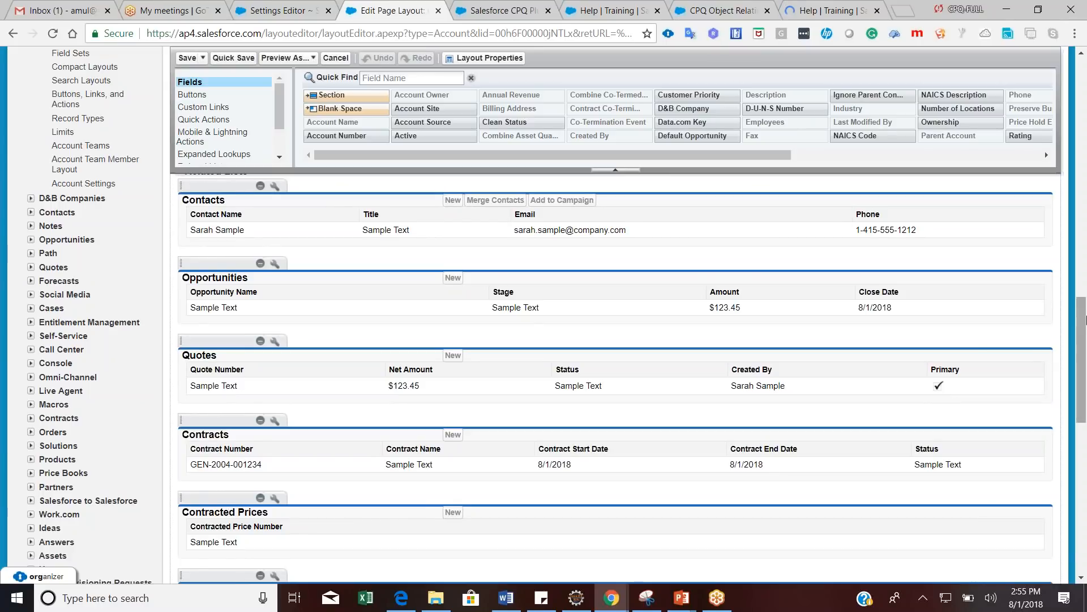
pyautogui.moveTo(1083, 325); pyautogui.dragTo(1083, 378)
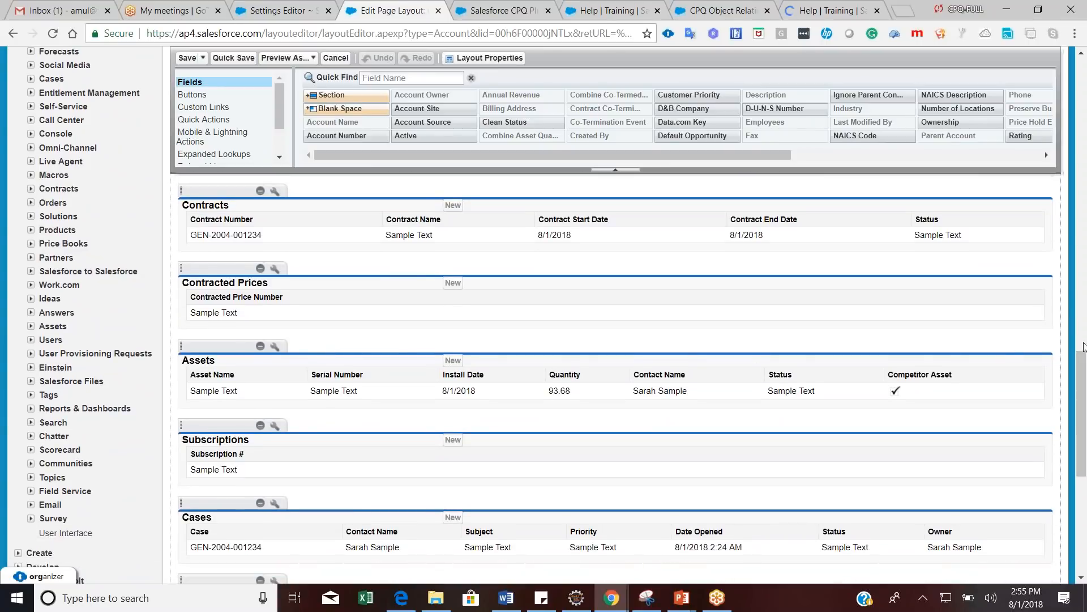
pyautogui.moveTo(1083, 362); pyautogui.dragTo(1084, 368)
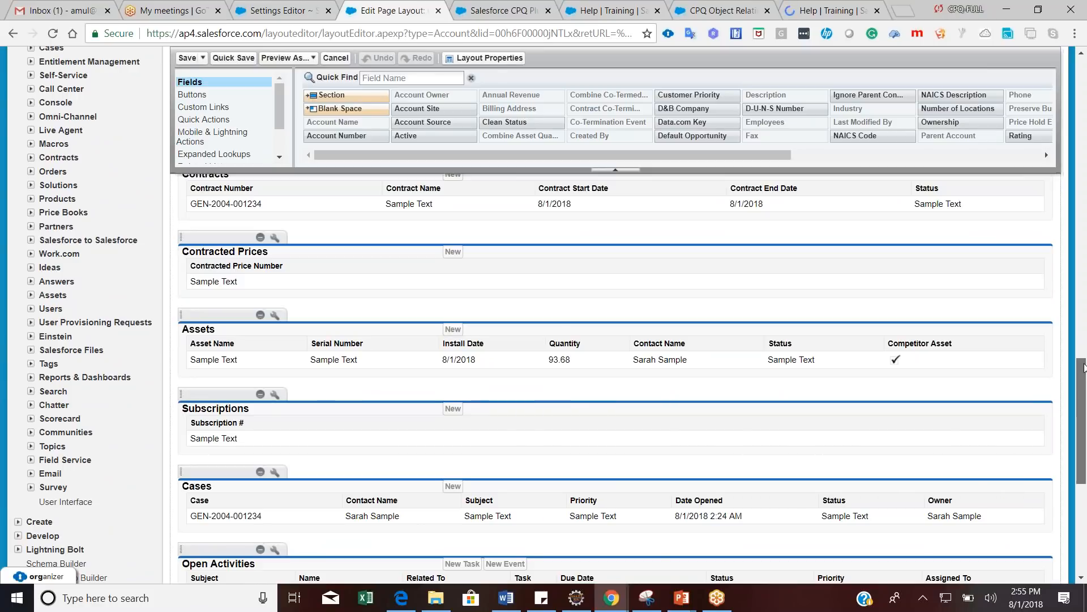
pyautogui.click(1086, 185)
pyautogui.moveTo(1085, 186); pyautogui.dragTo(1086, 61)
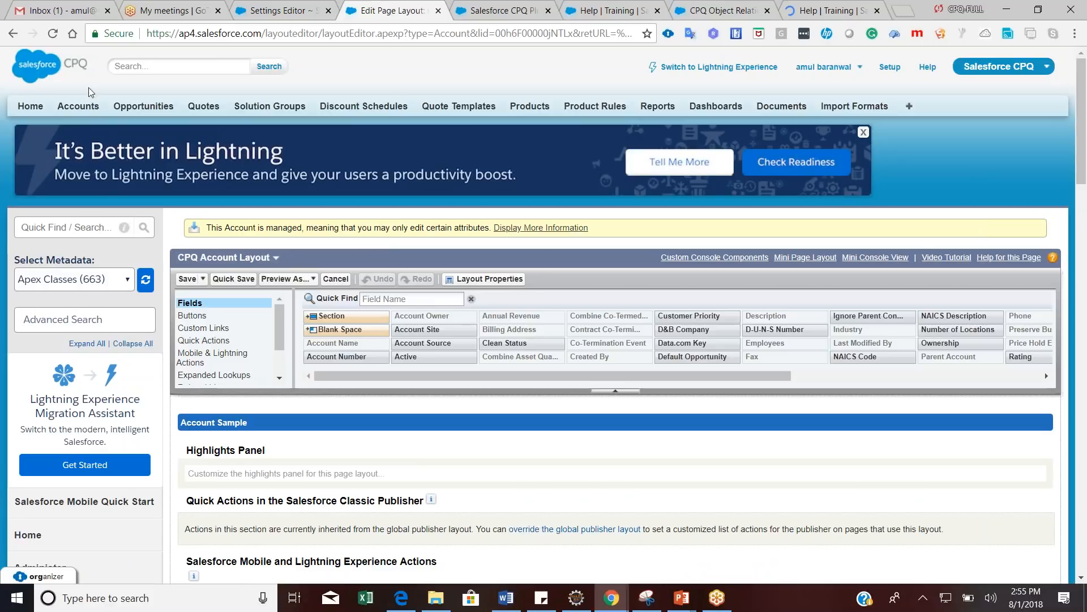
# Return to the Account page layouts list, open the page layout assignments and review which layout each profile uses
pyautogui.click(11, 34)
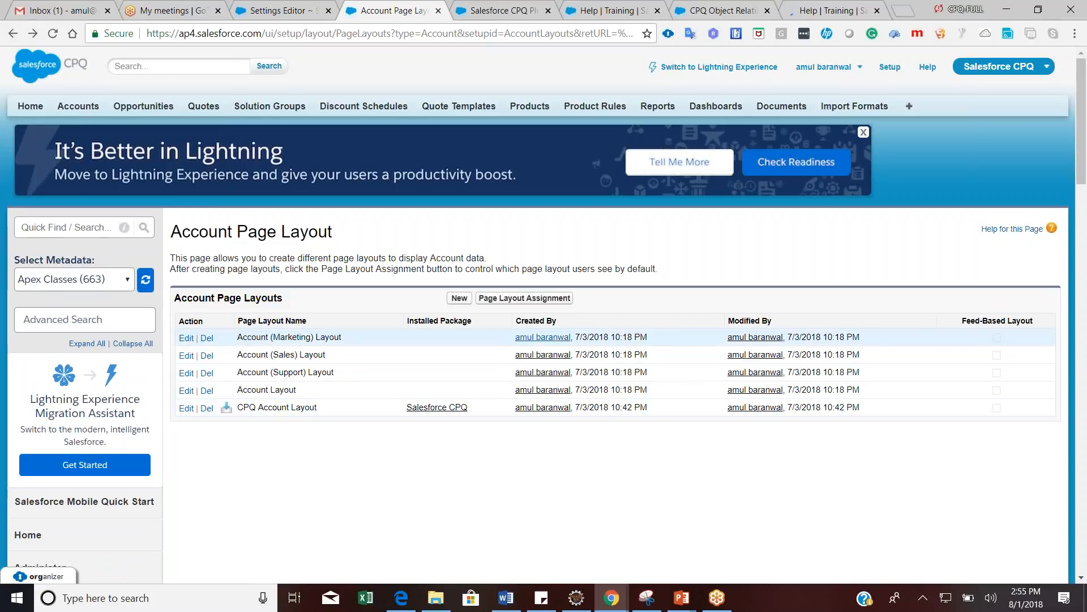
pyautogui.click(539, 302)
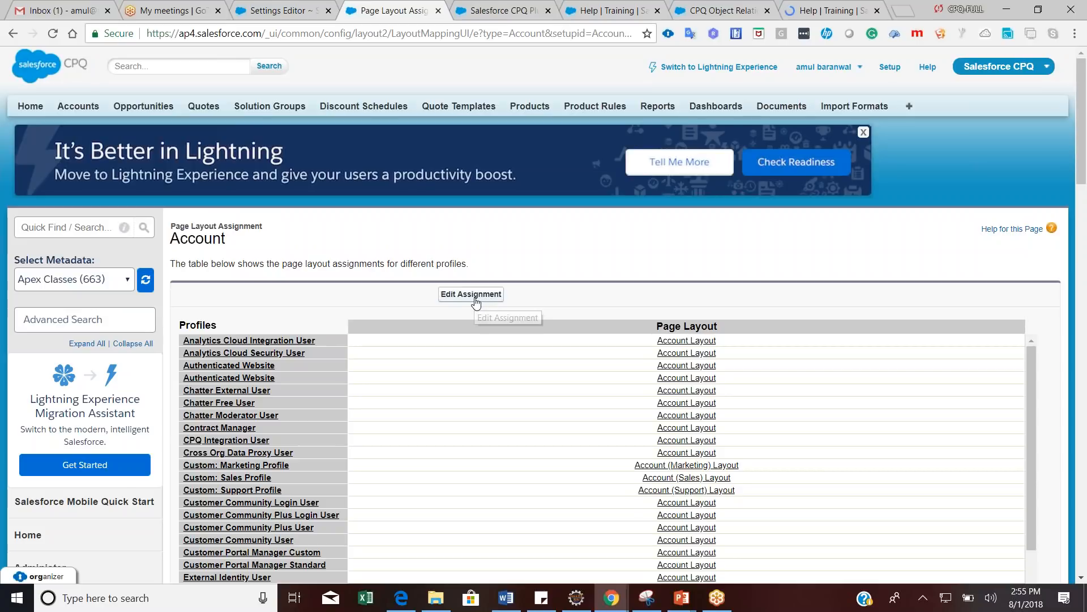
pyautogui.moveTo(1085, 148); pyautogui.dragTo(1085, 187)
pyautogui.moveTo(1031, 264); pyautogui.dragTo(1028, 404)
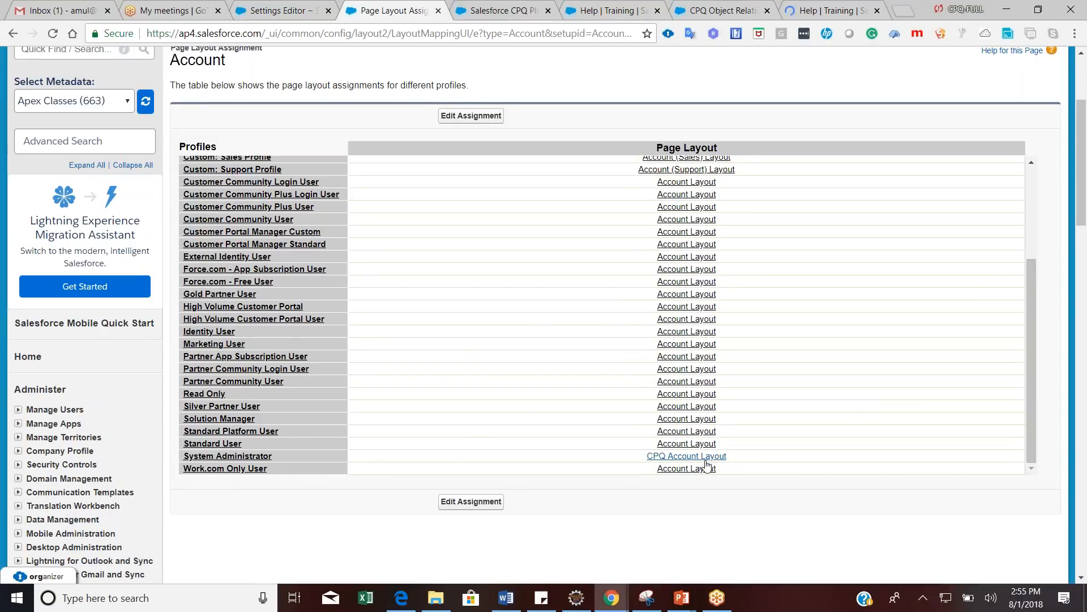
pyautogui.moveTo(1034, 288); pyautogui.dragTo(1028, 199)
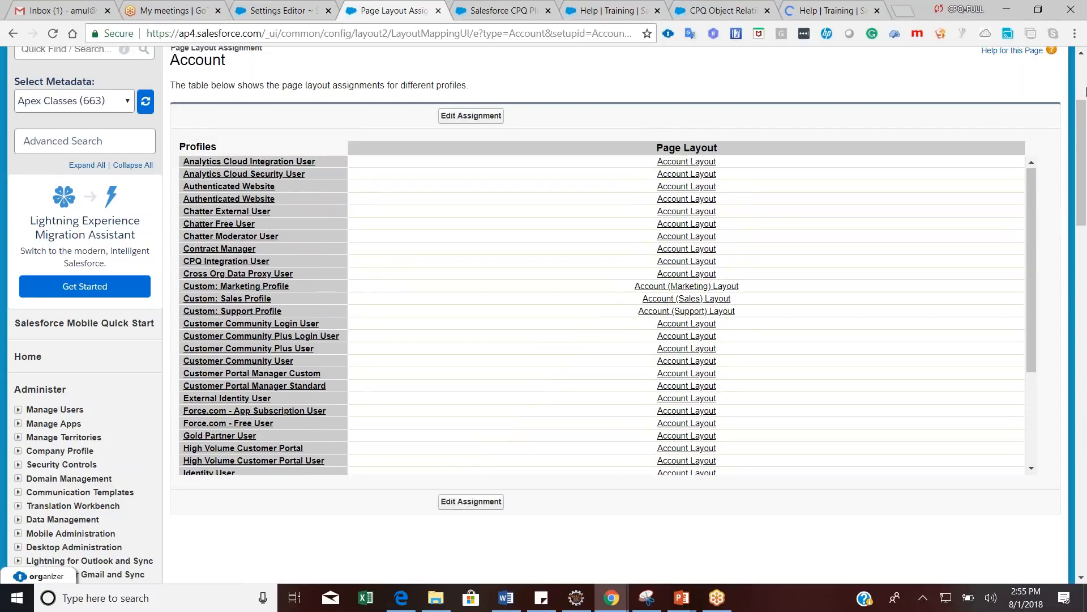
pyautogui.moveTo(1085, 117); pyautogui.dragTo(1083, 71)
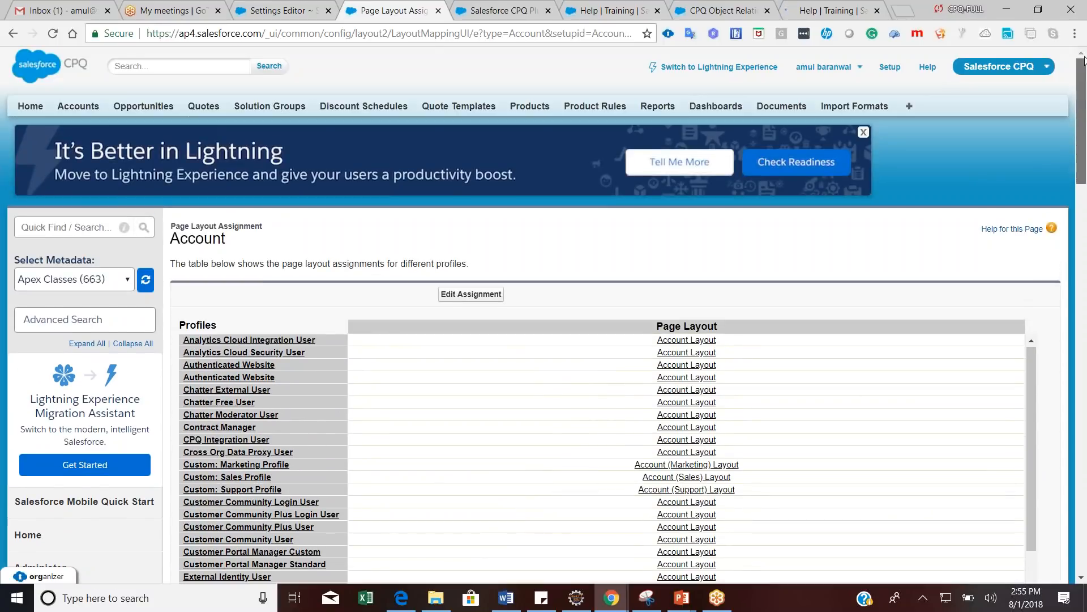
# Open the Burlington Textiles Corp of America account from the recent accounts and look through its details and related lists
pyautogui.click(286, 10)
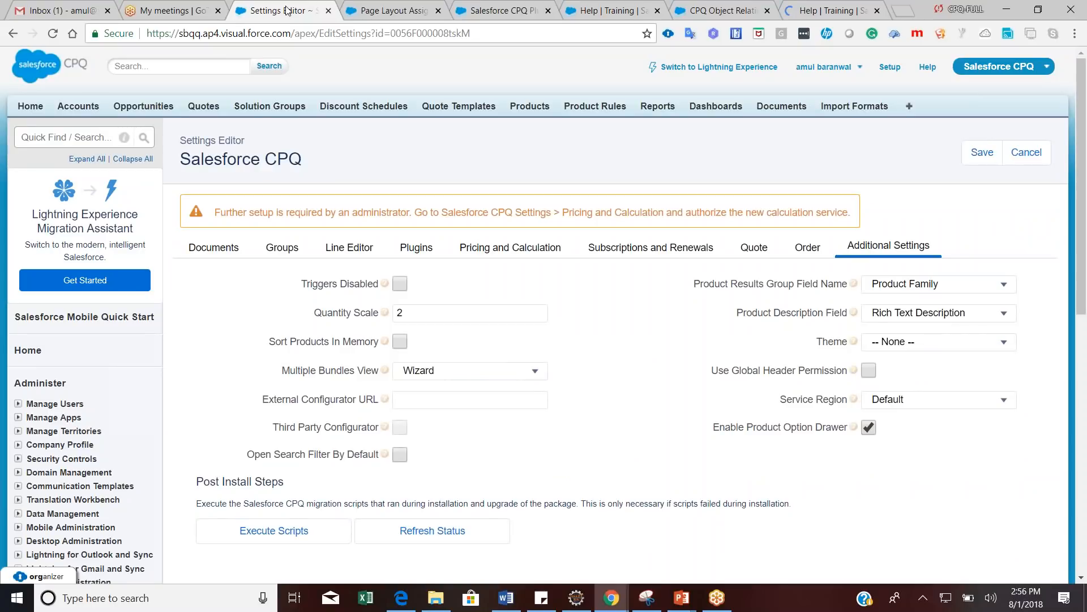
pyautogui.click(81, 107)
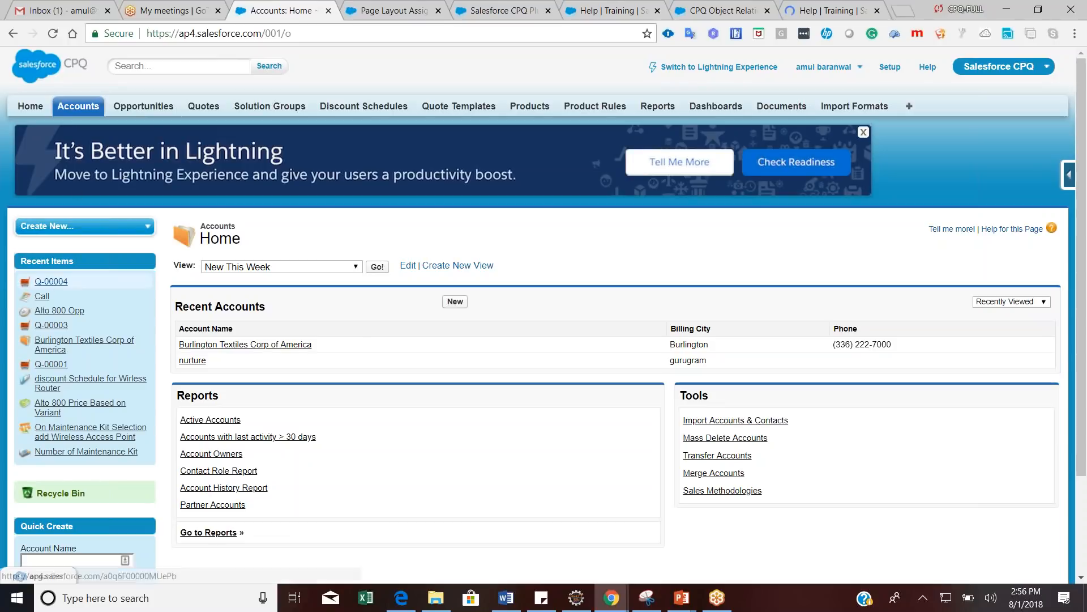
pyautogui.click(212, 345)
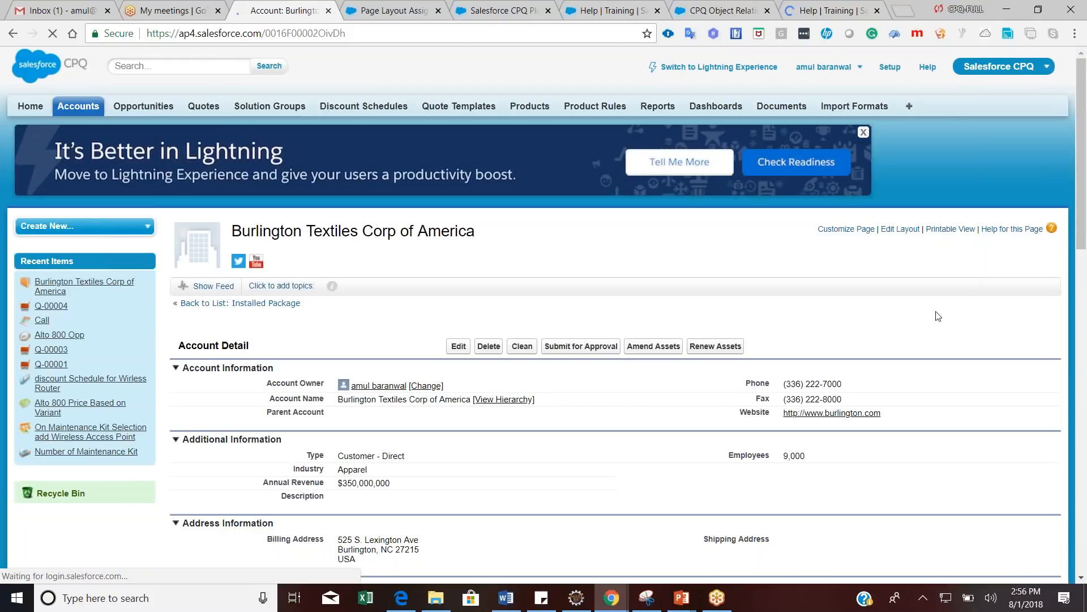
pyautogui.moveTo(1083, 163); pyautogui.dragTo(1080, 299)
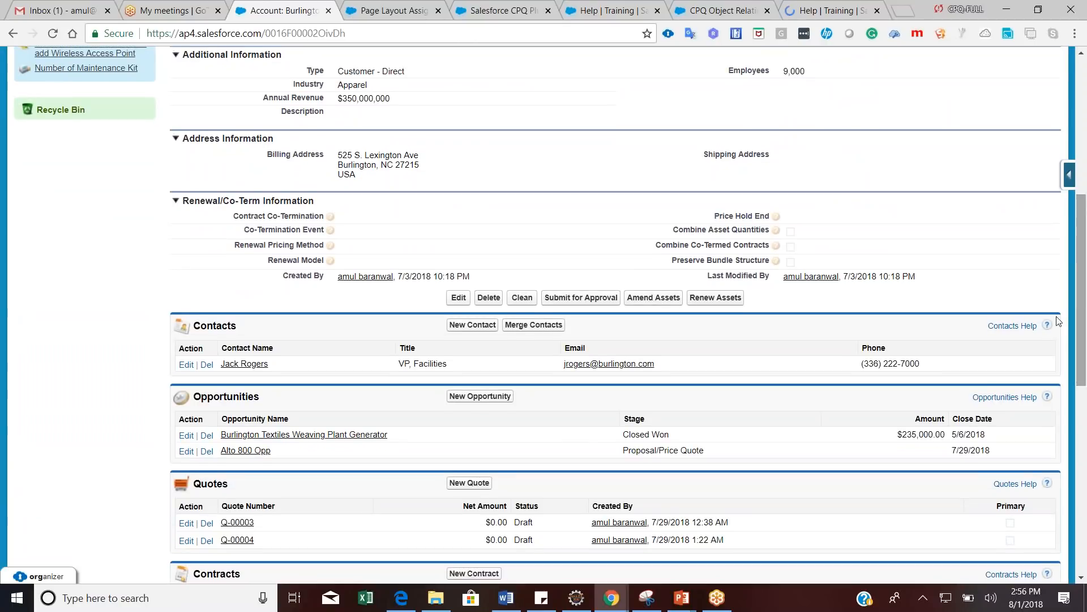
# Start a new opportunity for the account named "Alto 800 Opp" with close date 8/1/2018, and open the Stage choices
pyautogui.click(499, 399)
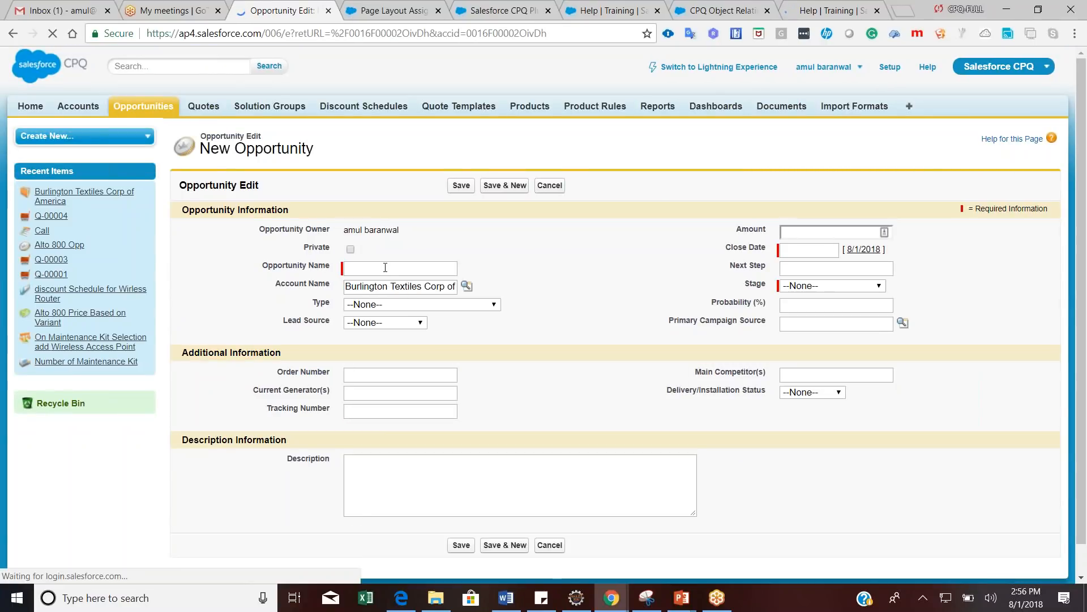
pyautogui.click(385, 267)
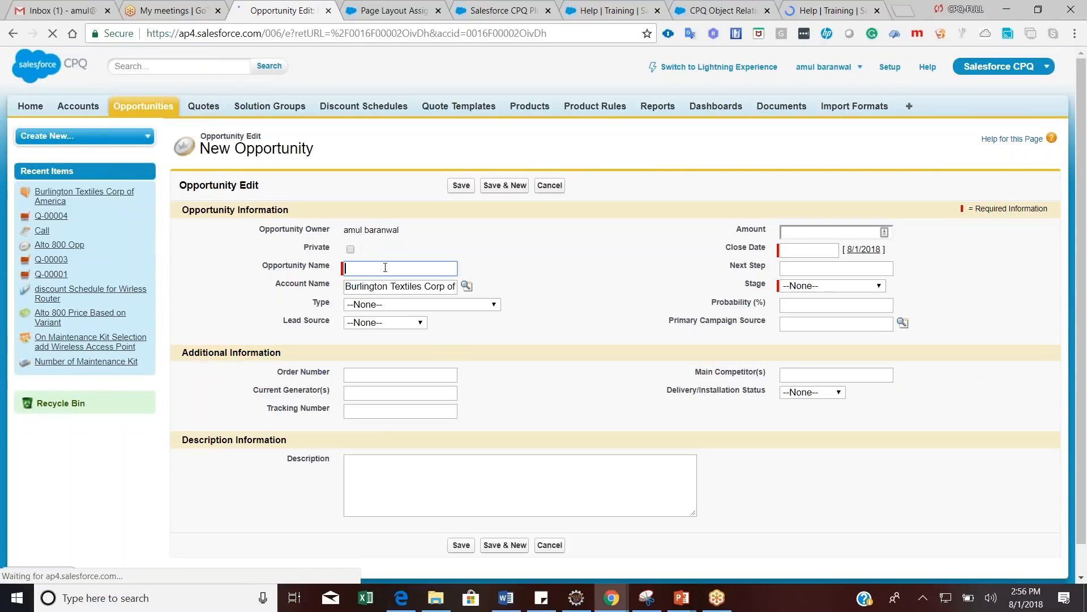
pyautogui.write('Alto 800')
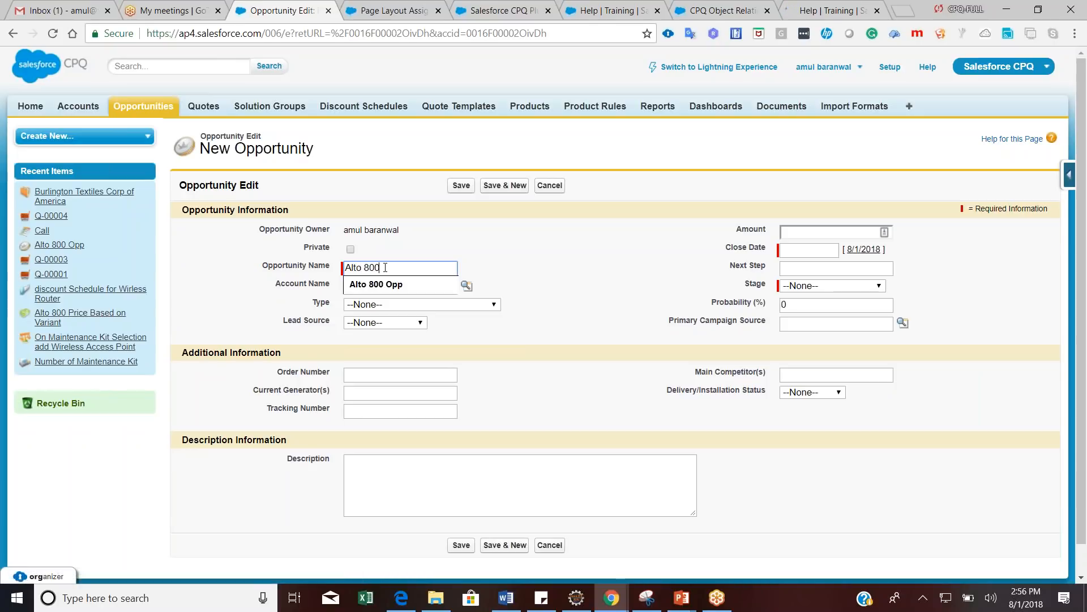
pyautogui.write(' Opp')
pyautogui.press('Tab')
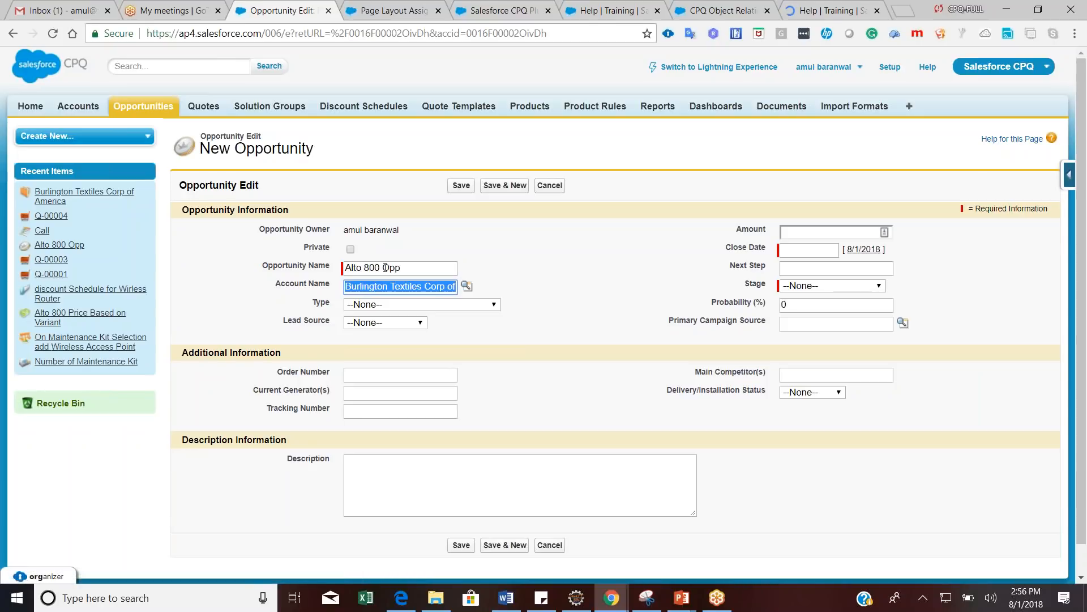
pyautogui.click(863, 249)
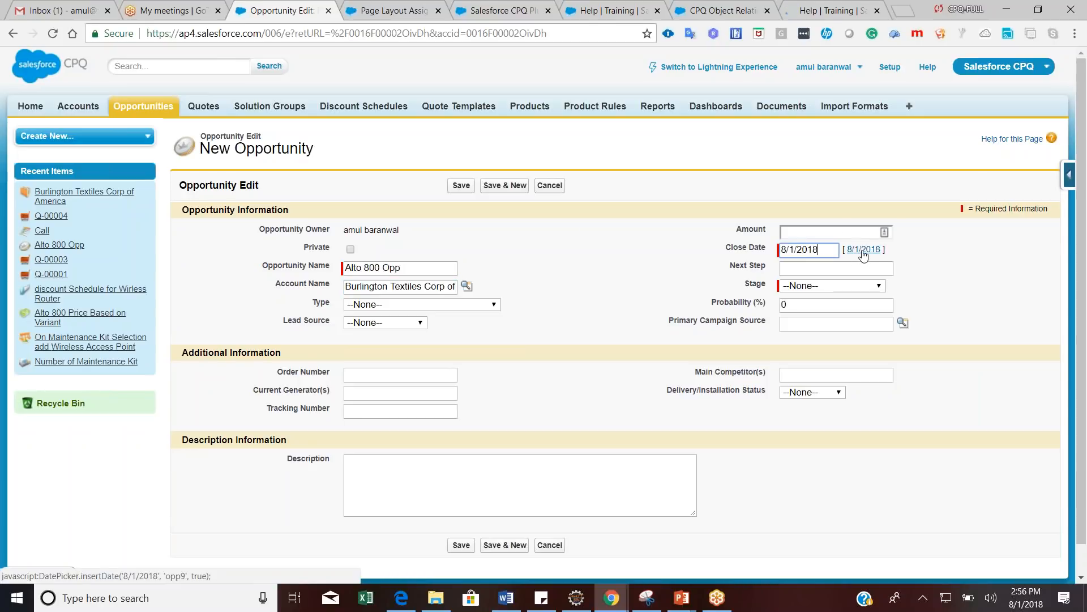
pyautogui.click(846, 286)
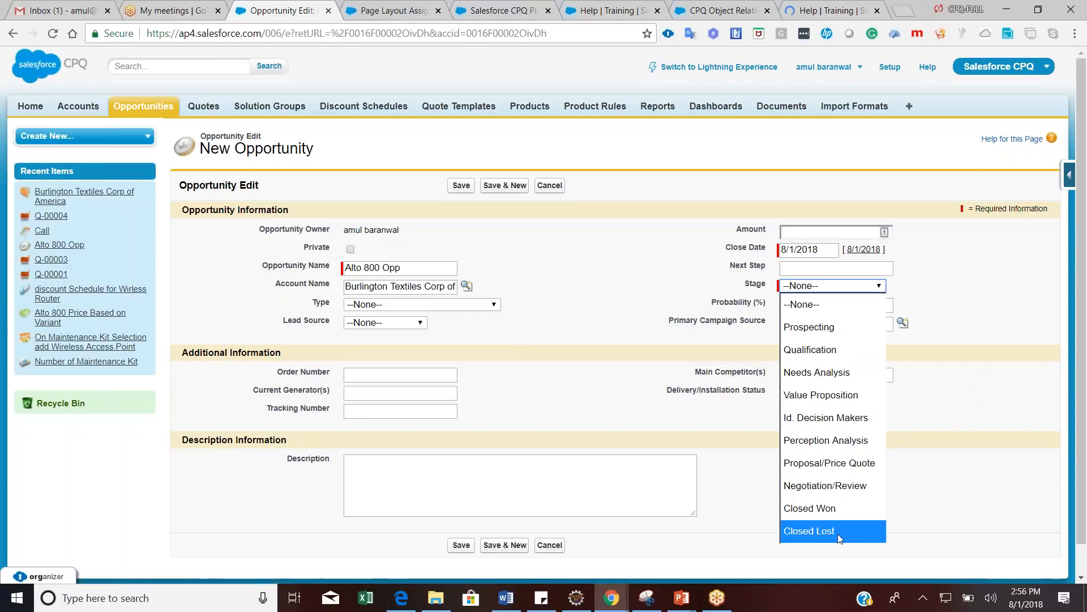
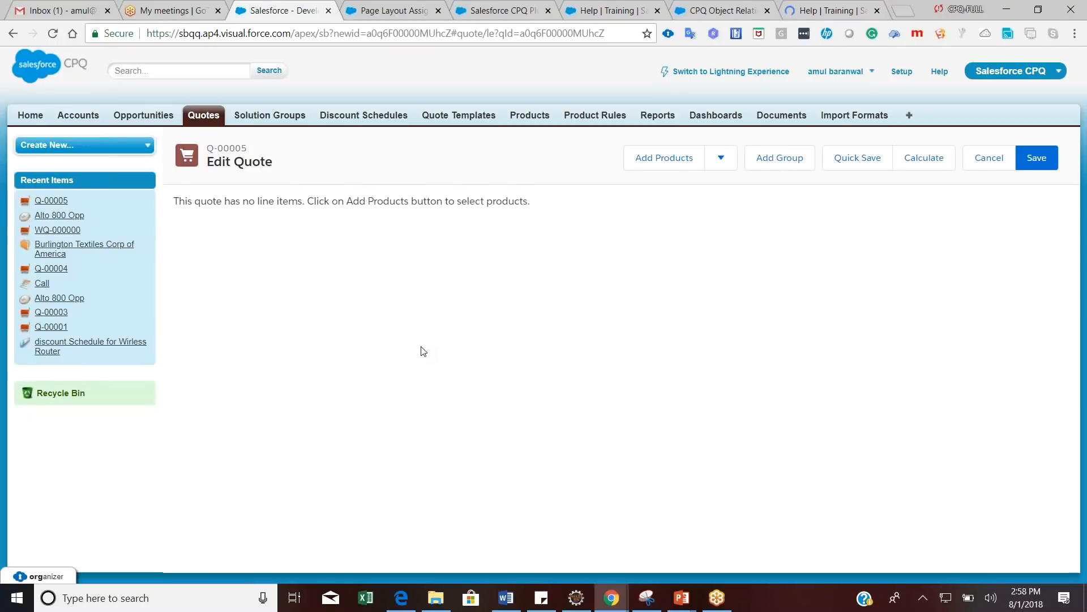
# Add the Maruti Alto 800 product to the quote, finding it with the search term "alto"
pyautogui.click(657, 161)
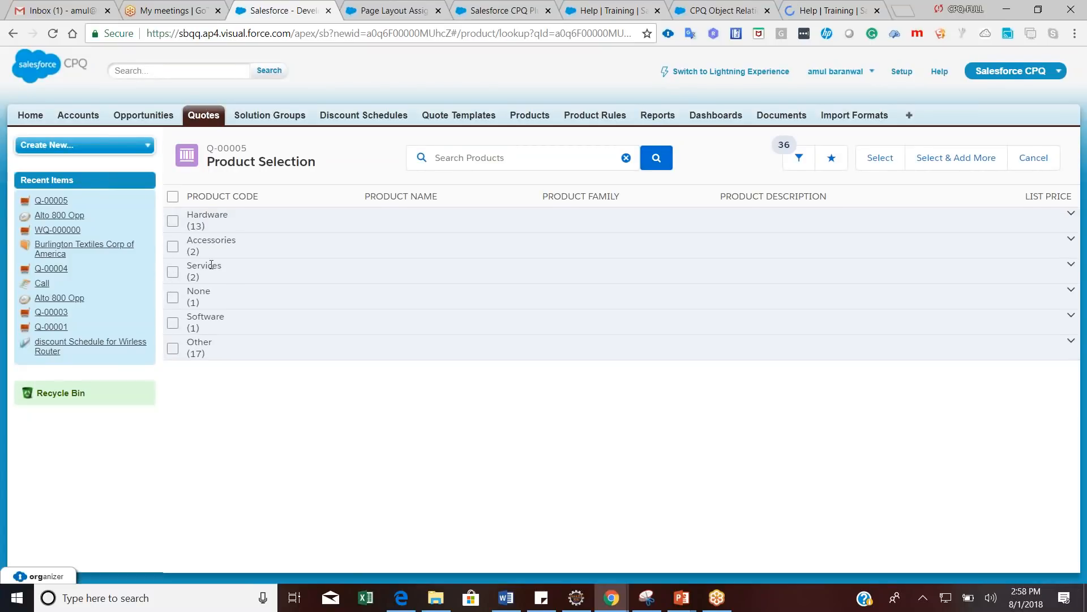
pyautogui.click(465, 154)
pyautogui.write('alto')
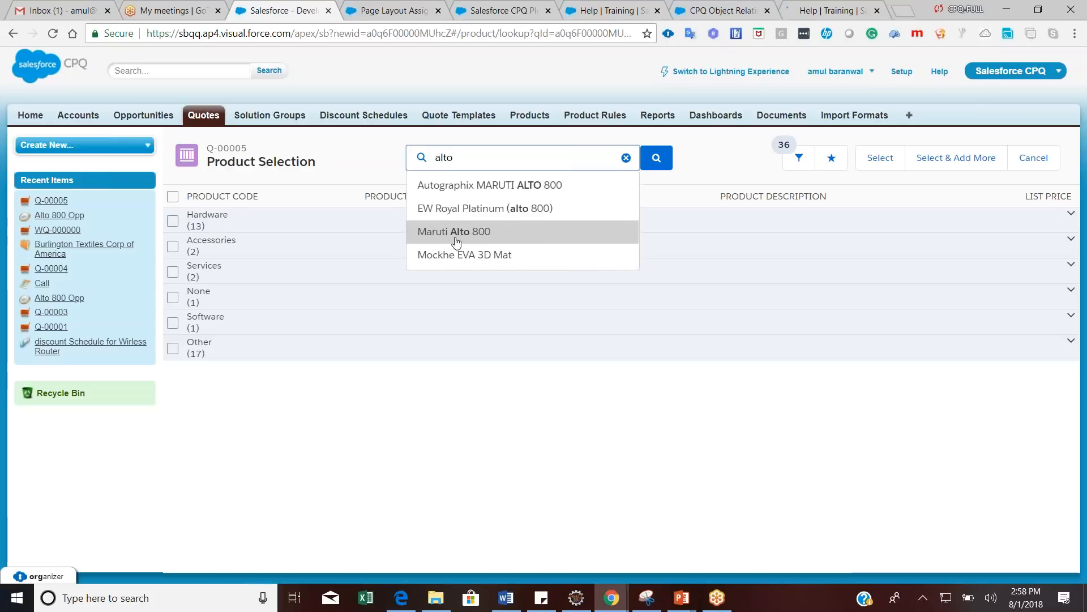
pyautogui.click(456, 242)
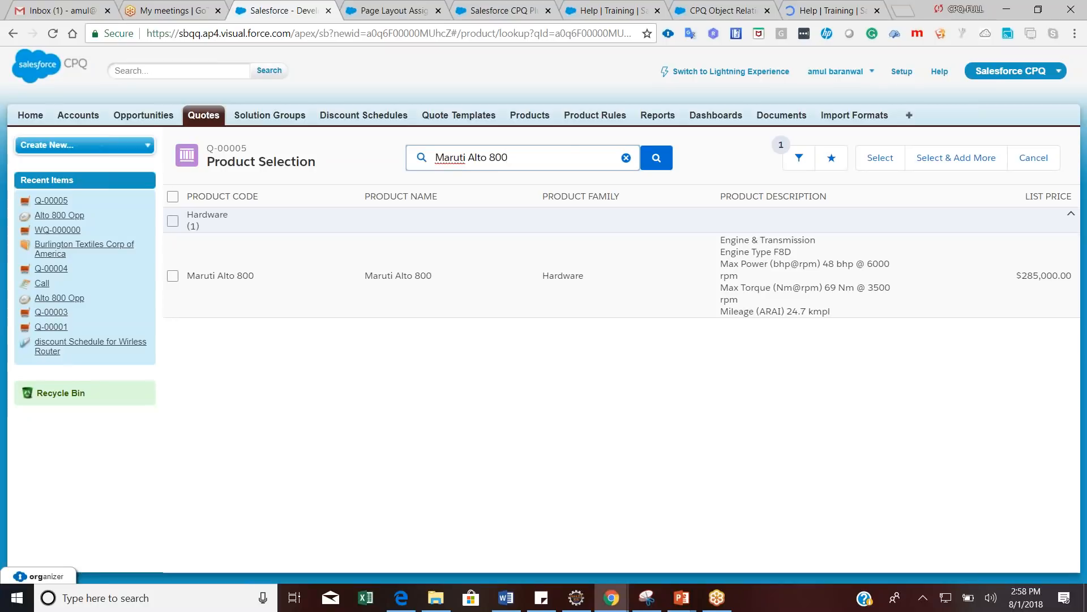
pyautogui.click(172, 275)
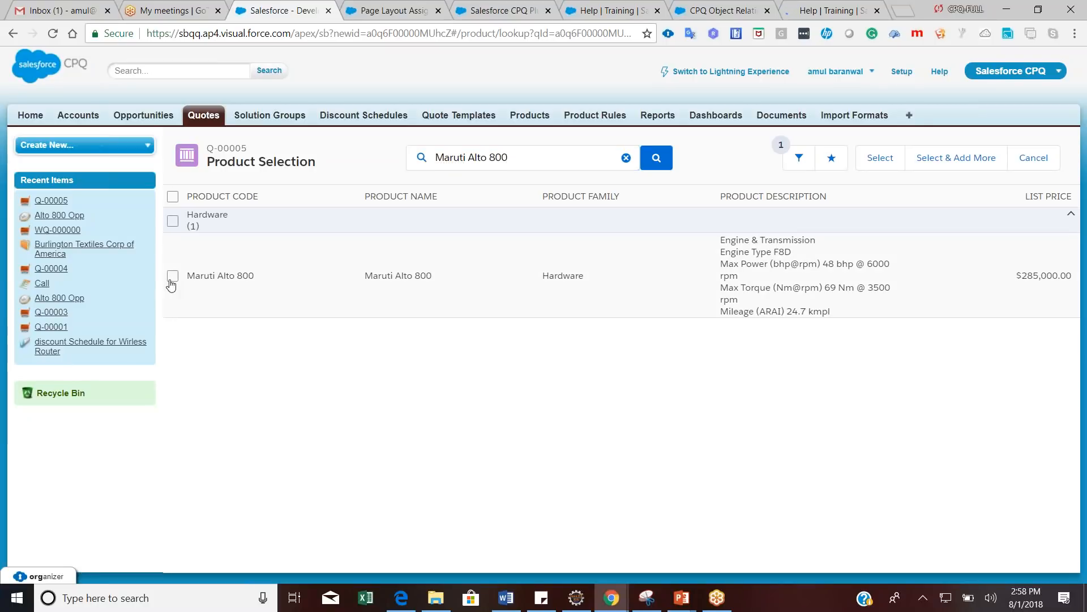
pyautogui.click(880, 164)
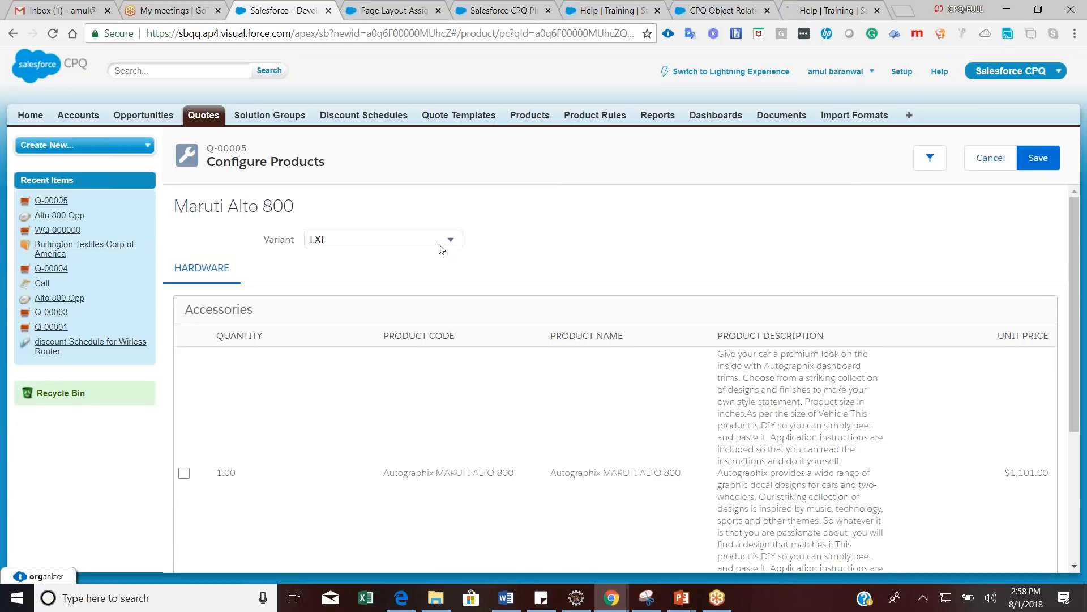
# Review the Accessories and Warranty options in the Maruti Alto 800 product configuration
pyautogui.moveTo(1081, 232)
pyautogui.mouseDown()
pyautogui.moveTo(1078, 390)
pyautogui.moveTo(1070, 235)
pyautogui.mouseUp()
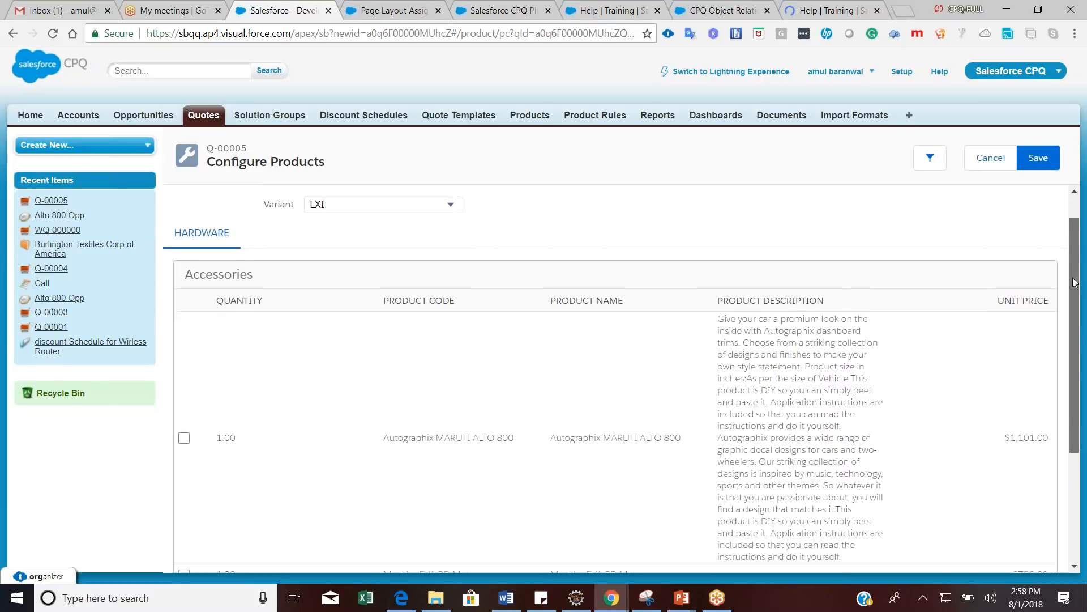
pyautogui.scroll(-2, 252, 281)
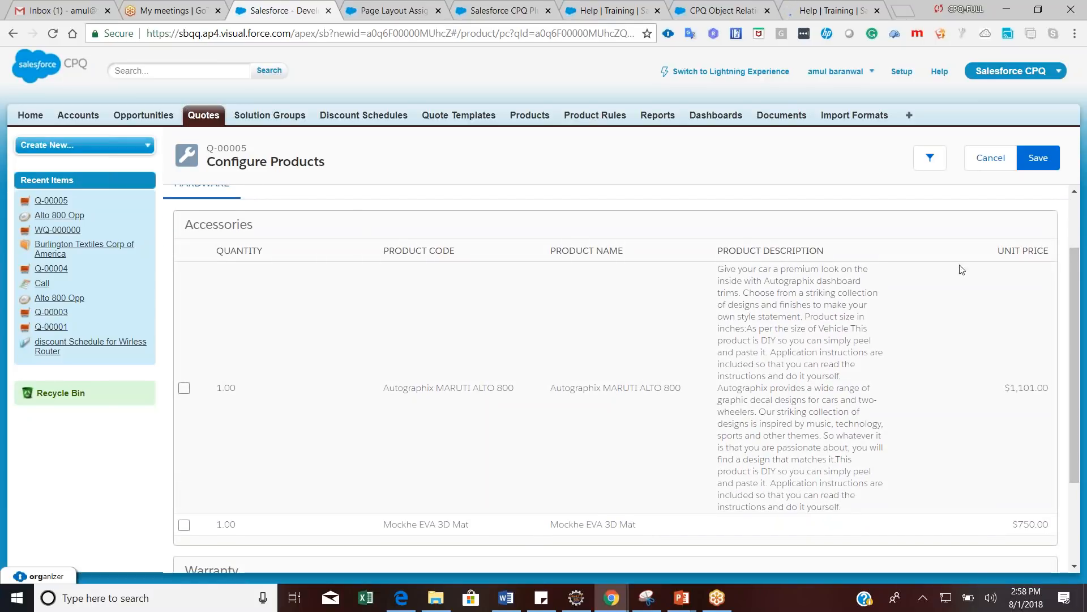
pyautogui.moveTo(1076, 275); pyautogui.dragTo(1075, 364)
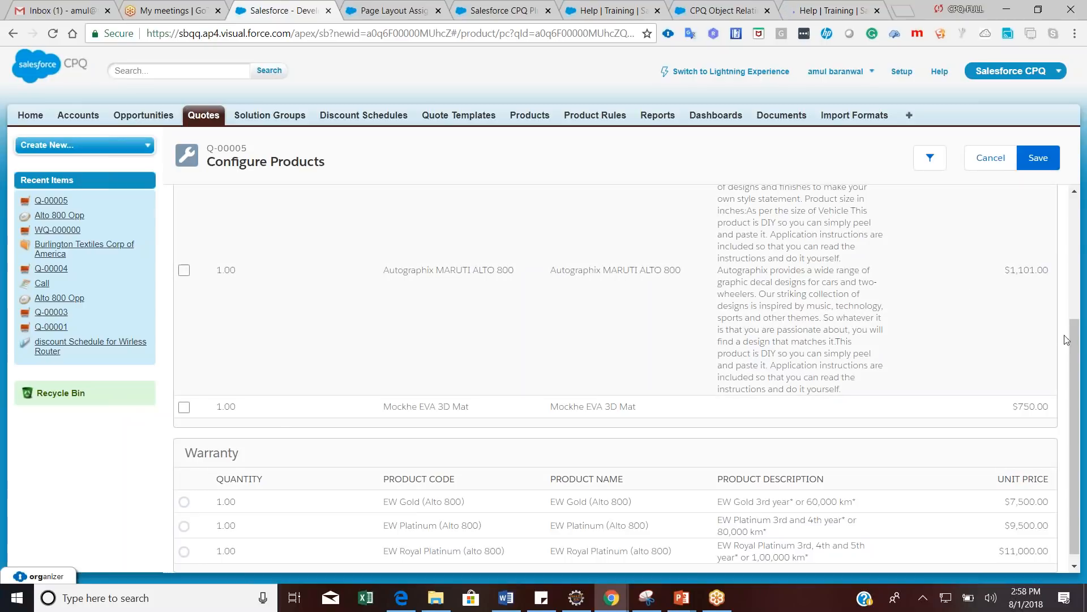
pyautogui.moveTo(1075, 340); pyautogui.dragTo(1080, 177)
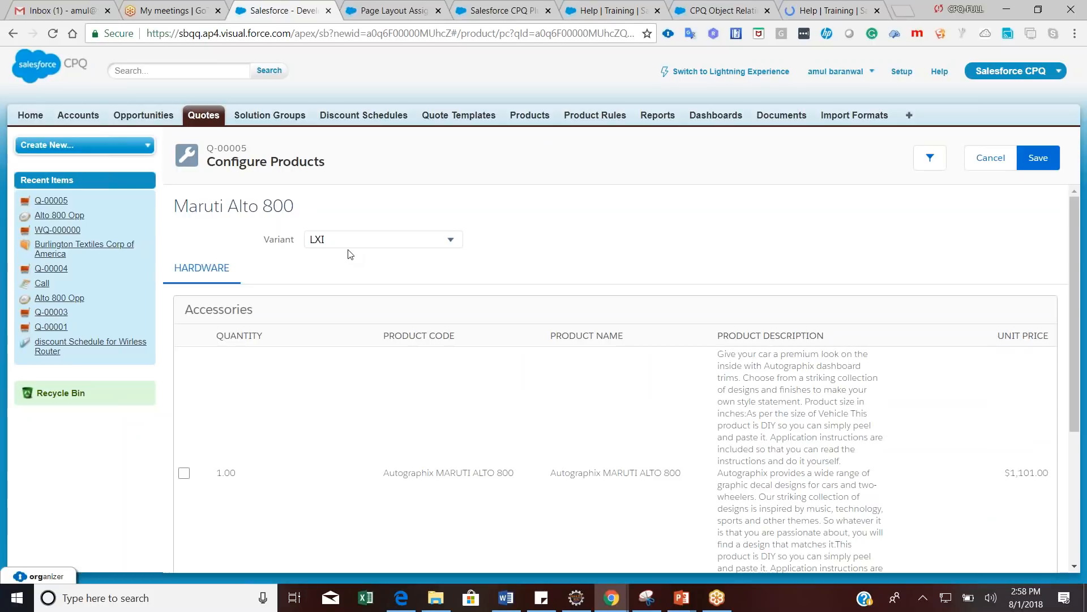
# Look through the Variant choices of the Maruti Alto 800 and select the Autographix MARUTI ALTO 800 accessory
pyautogui.click(405, 246)
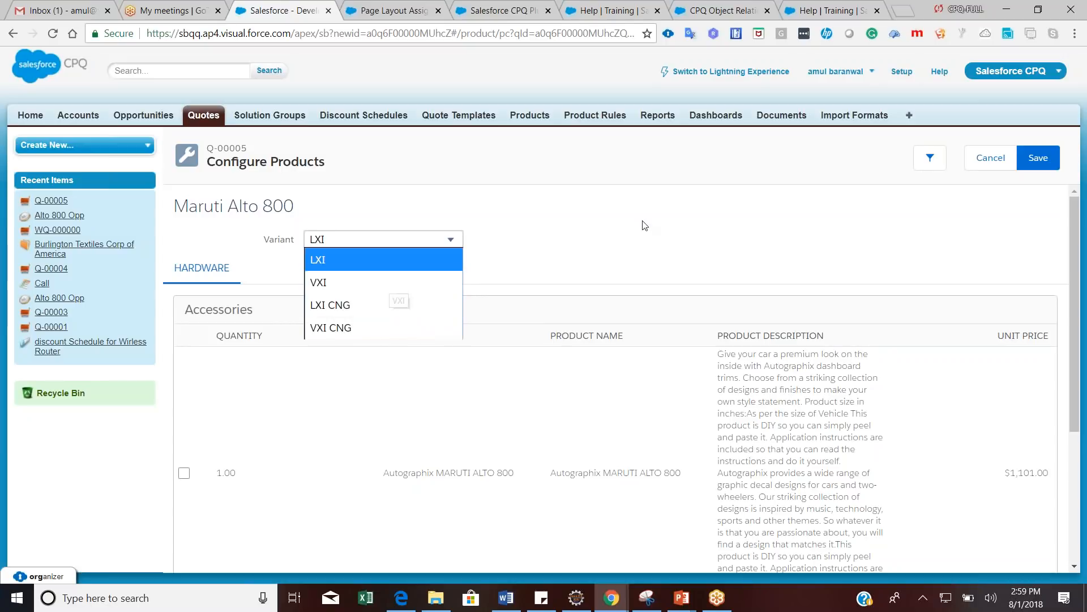
pyautogui.click(655, 234)
pyautogui.moveTo(1077, 250); pyautogui.dragTo(1086, 312)
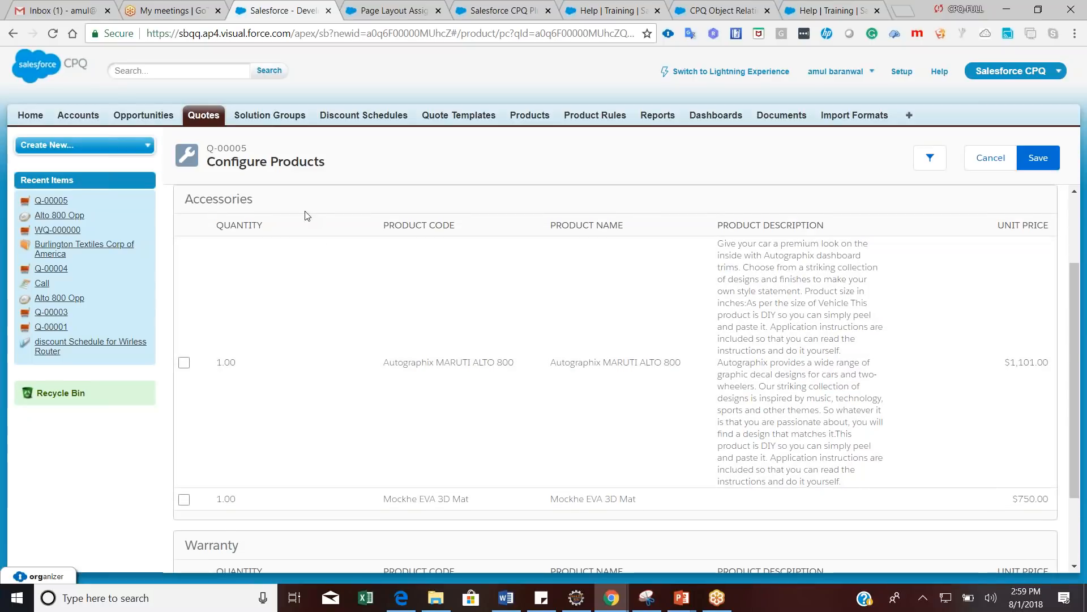
pyautogui.click(184, 363)
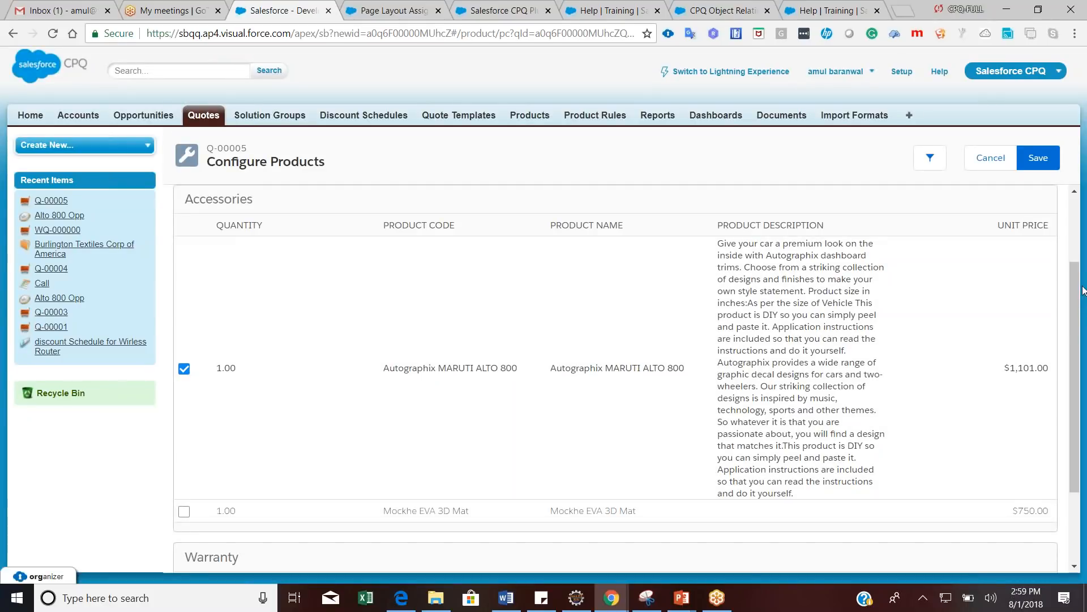
# Review the Warranty options without choosing one and save the product configuration to the quote
pyautogui.scroll(-2, 254, 499)
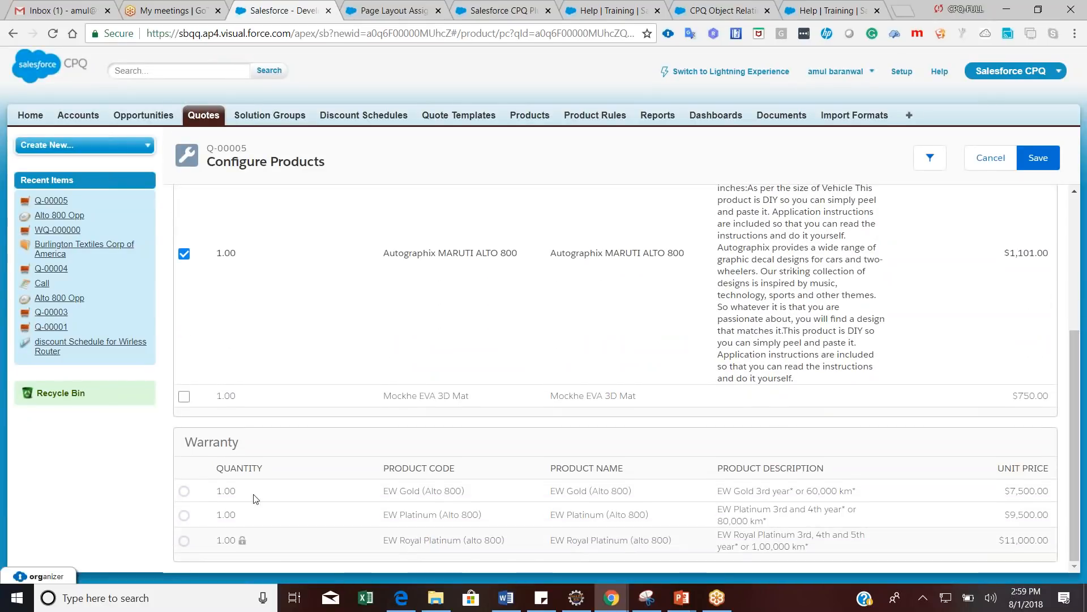
pyautogui.moveTo(237, 443); pyautogui.dragTo(184, 444)
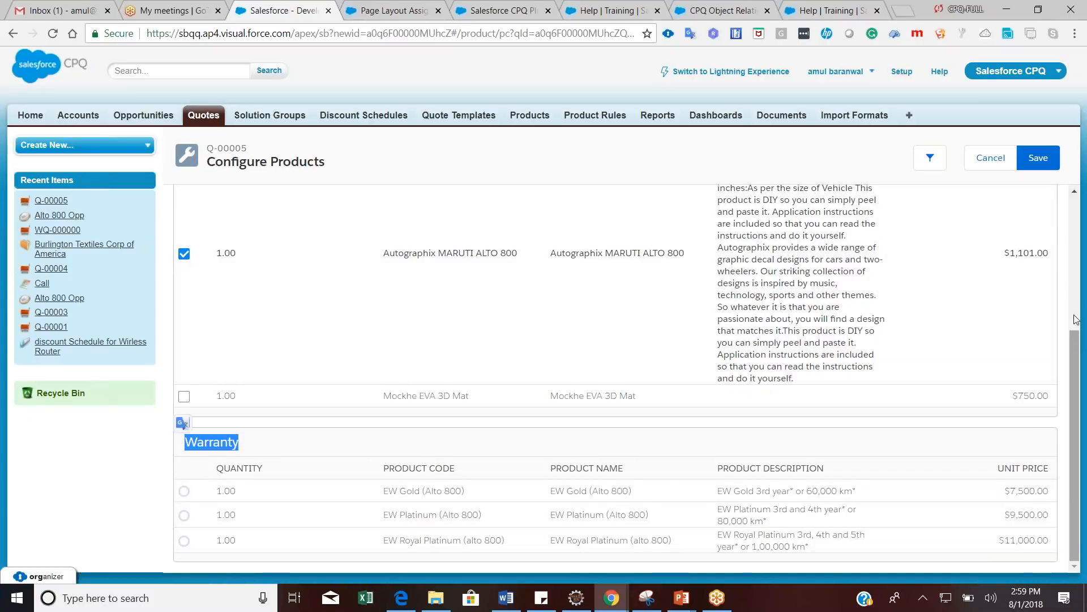
pyautogui.scroll(2, 1076, 334)
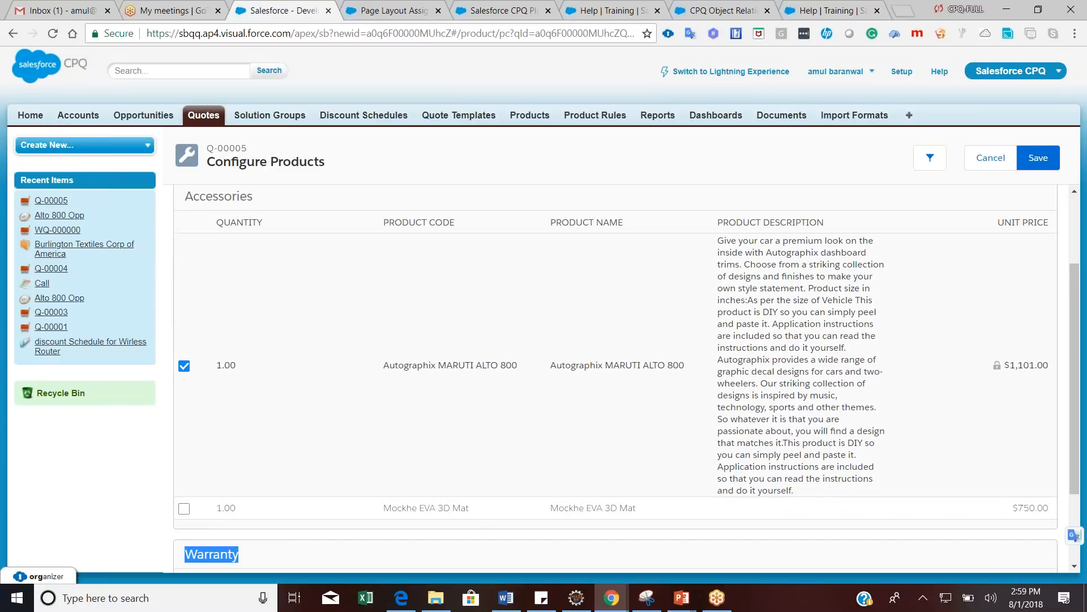
pyautogui.scroll(-2, 283, 512)
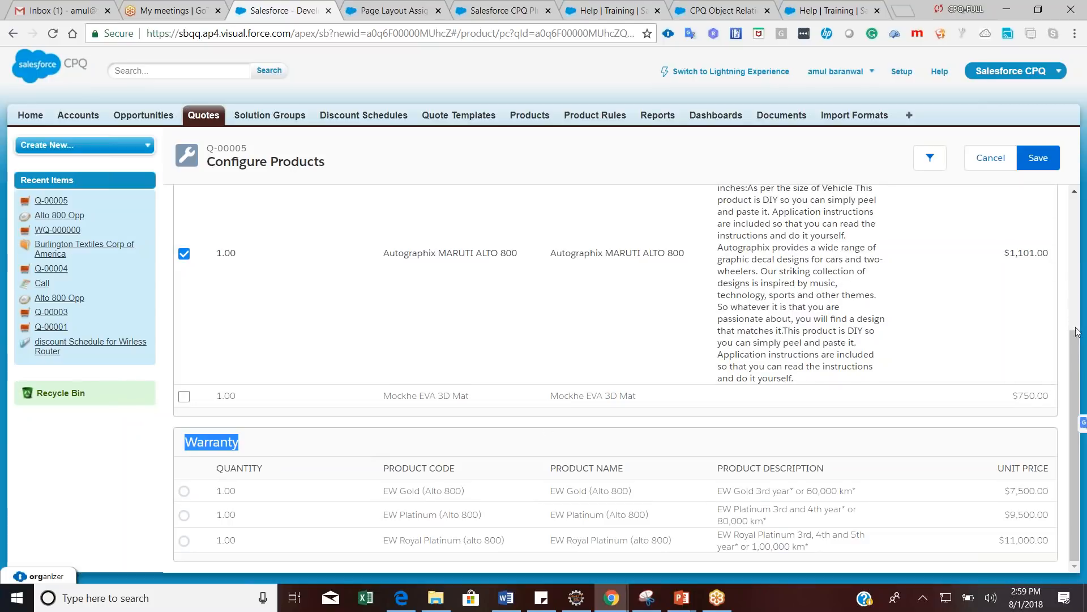
pyautogui.scroll(4, 1076, 332)
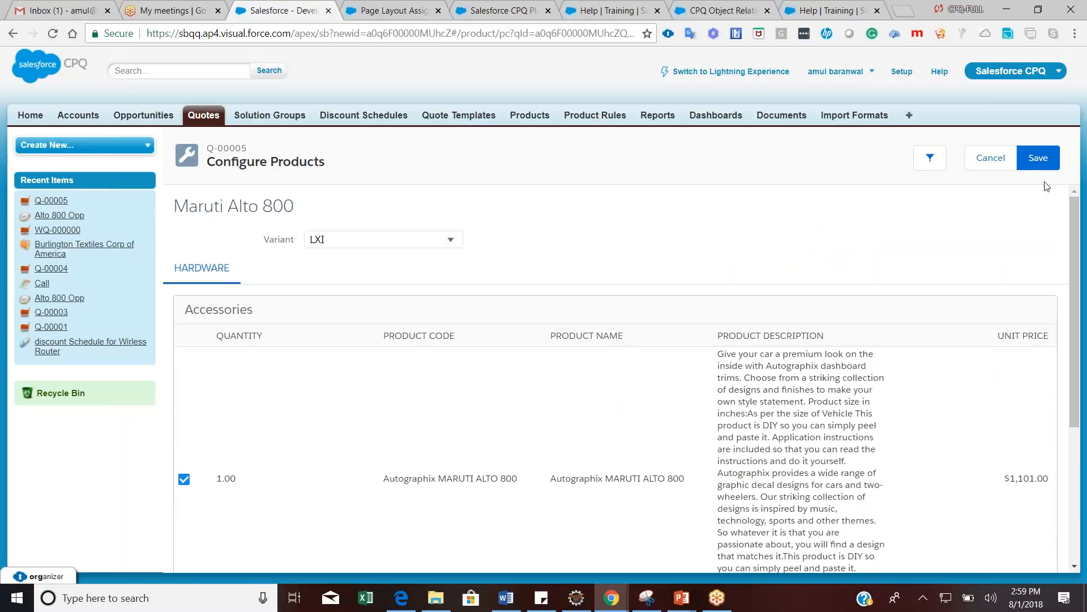
pyautogui.click(1041, 161)
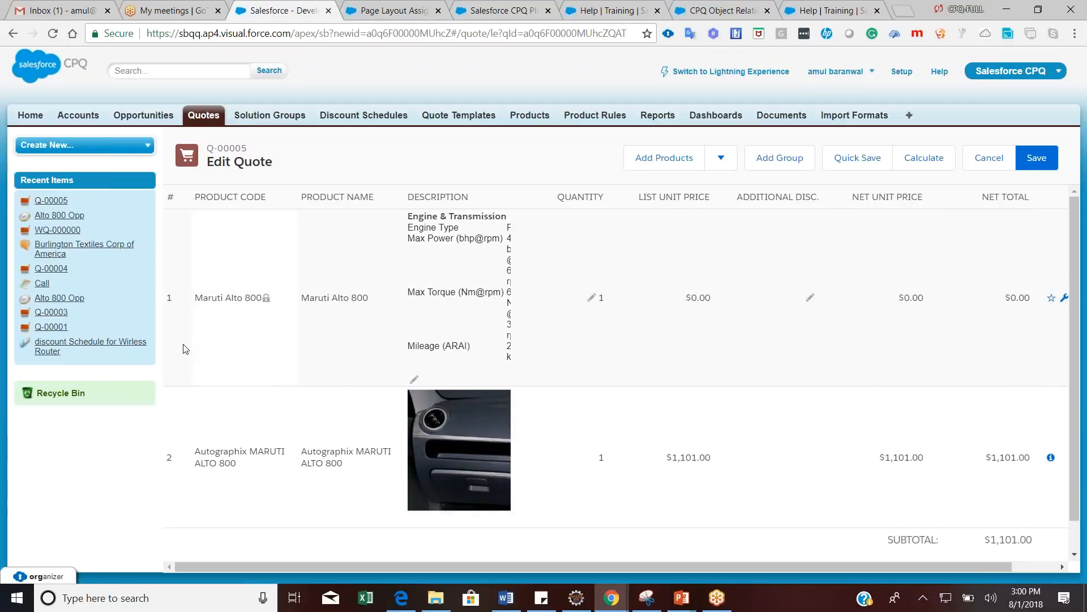
# Save the quote and reopen its lines to review the Autographix and Maruti Alto 800 entries, ending with a switch to PowerPoint
pyautogui.moveTo(231, 462); pyautogui.dragTo(265, 465)
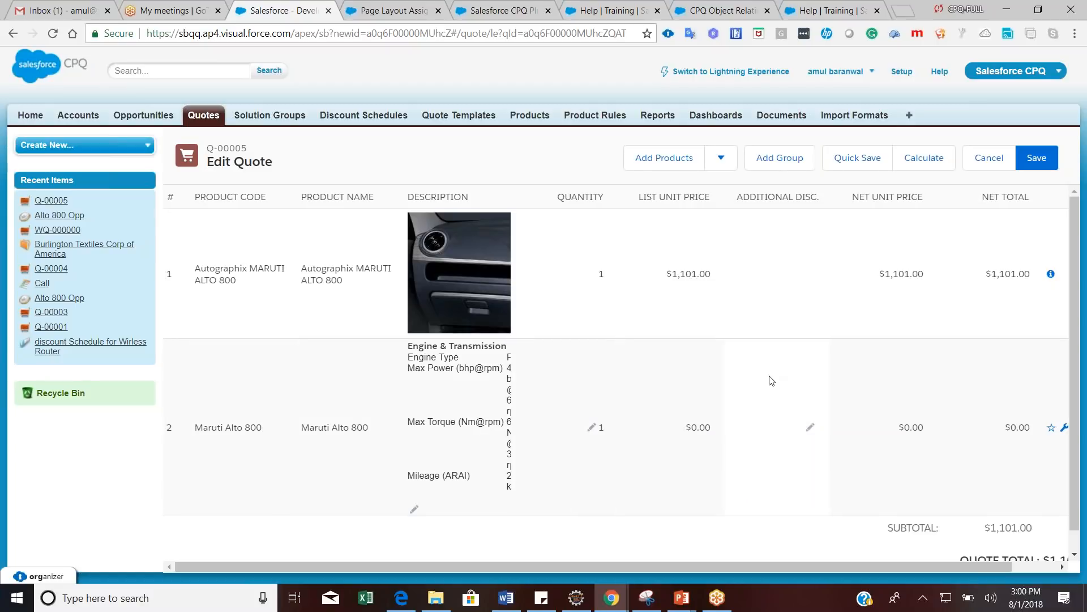
pyautogui.click(1036, 157)
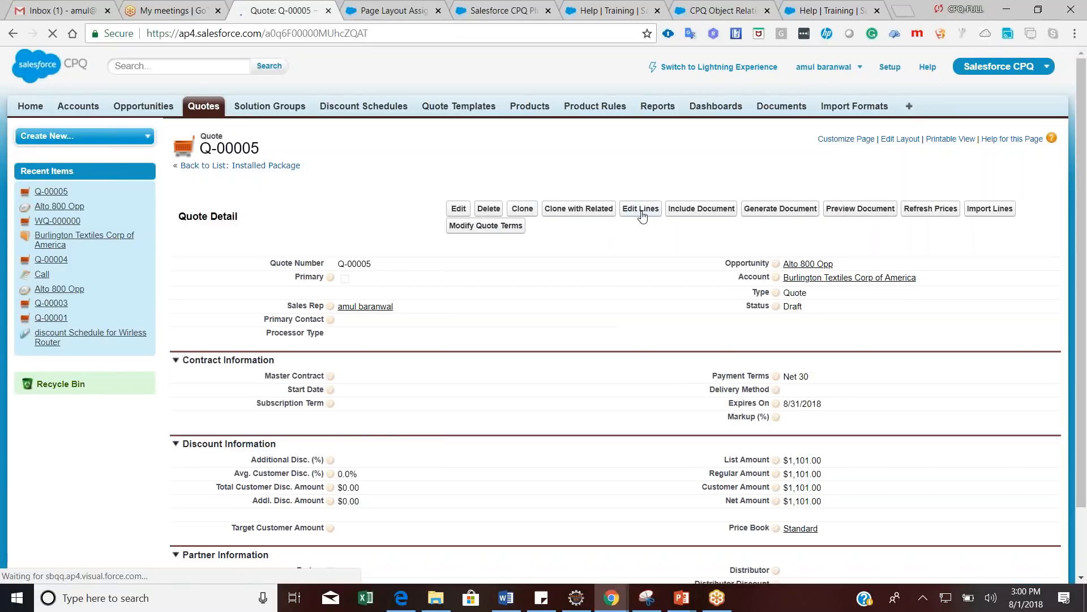
pyautogui.click(641, 214)
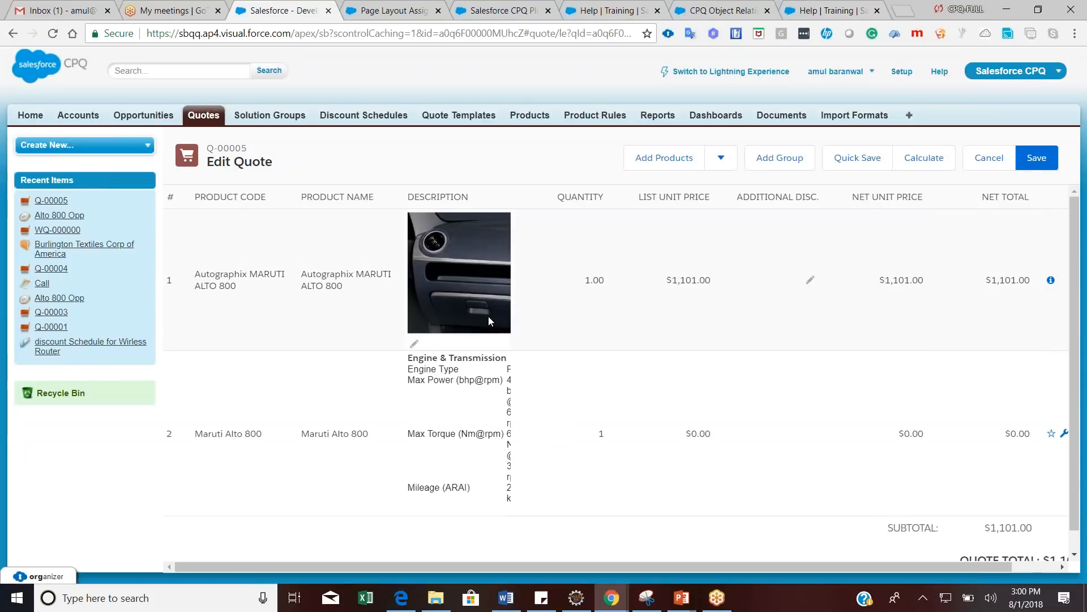
pyautogui.click(460, 203)
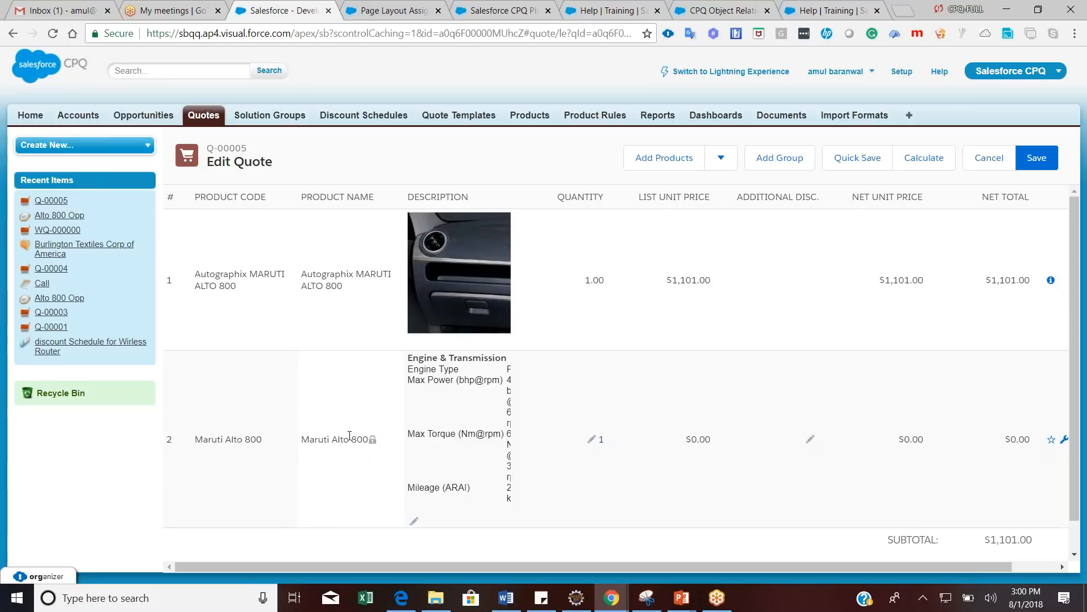
pyautogui.click(686, 604)
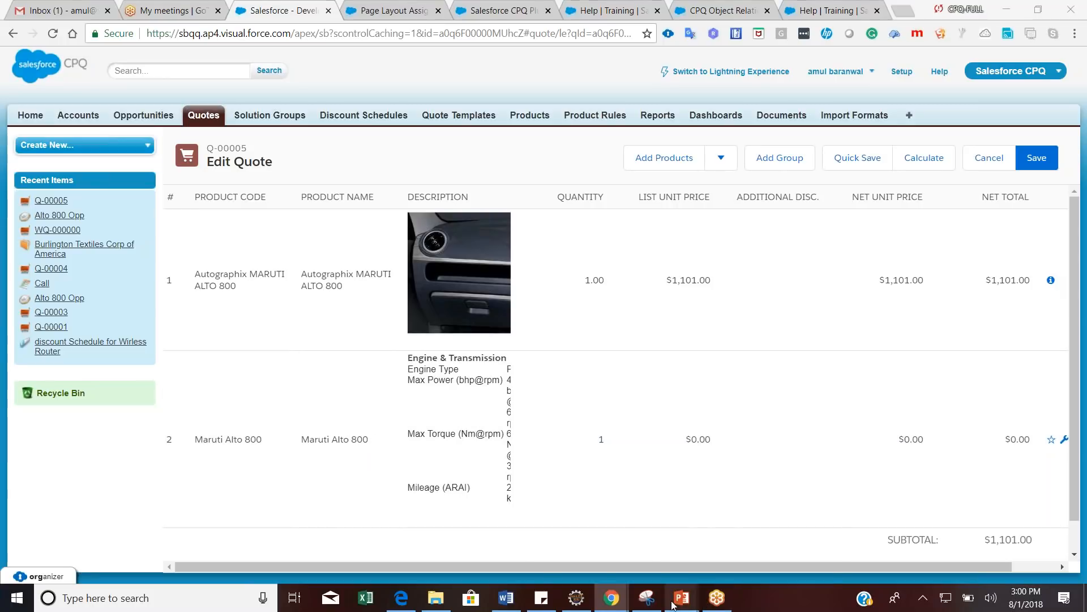
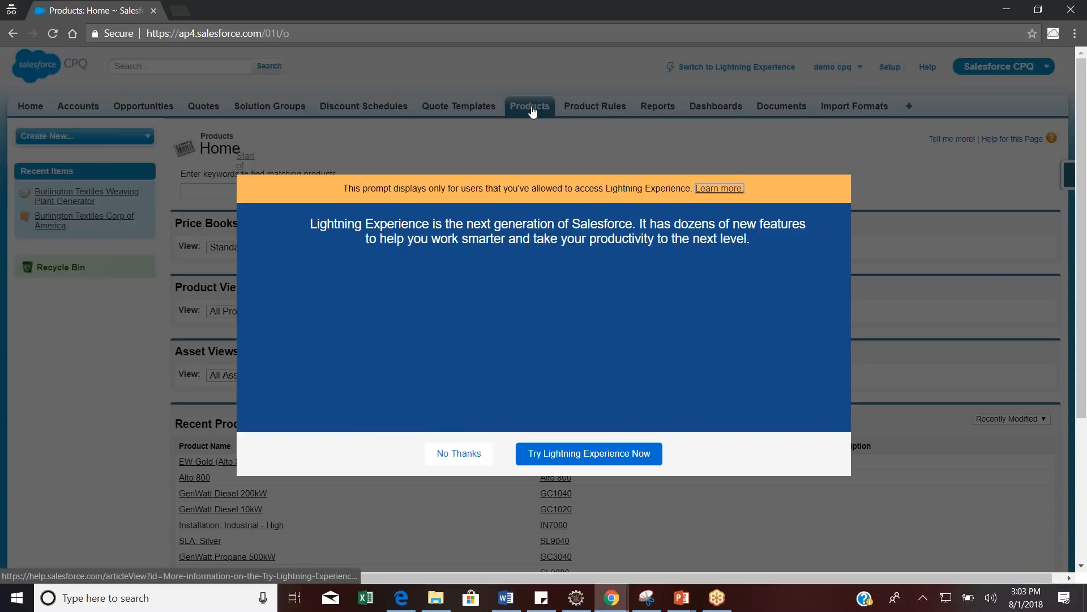
# Dismiss the Lightning Experience prompt and delete the existing Alto 800 product
pyautogui.click(834, 163)
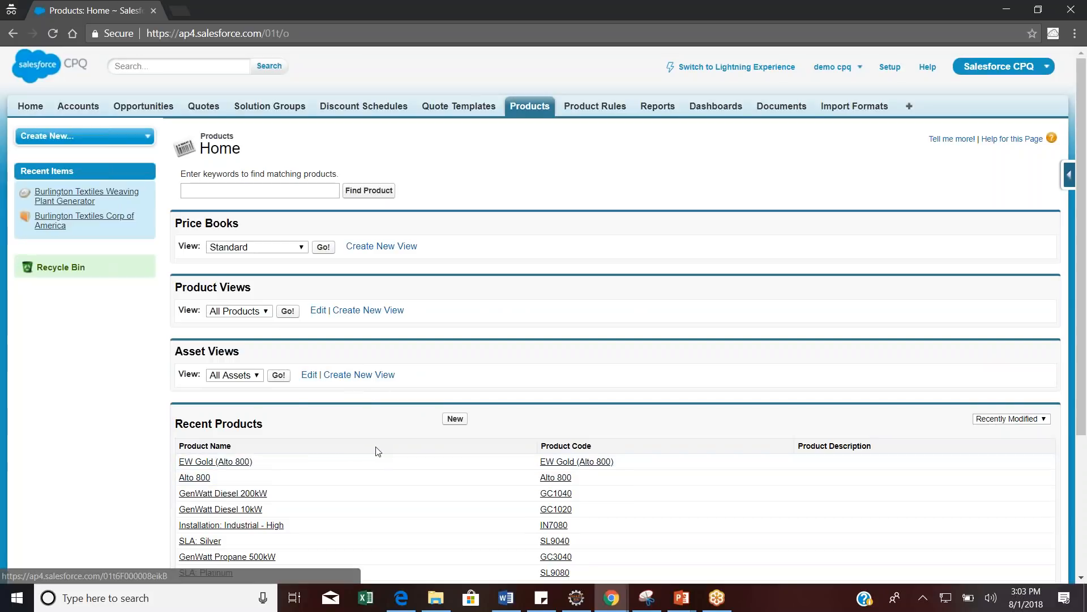
pyautogui.click(197, 478)
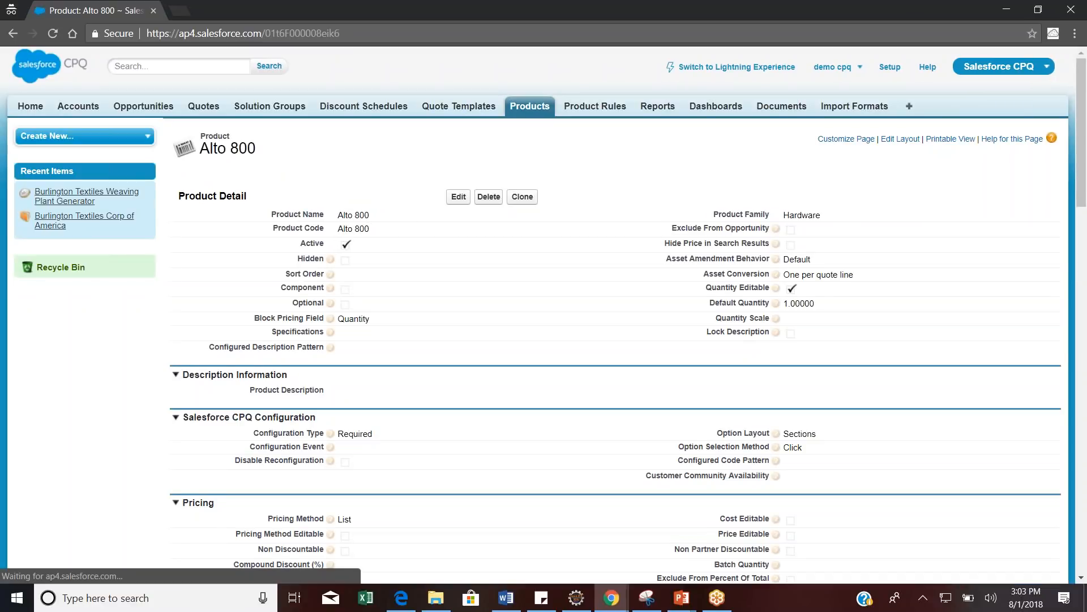
pyautogui.click(488, 207)
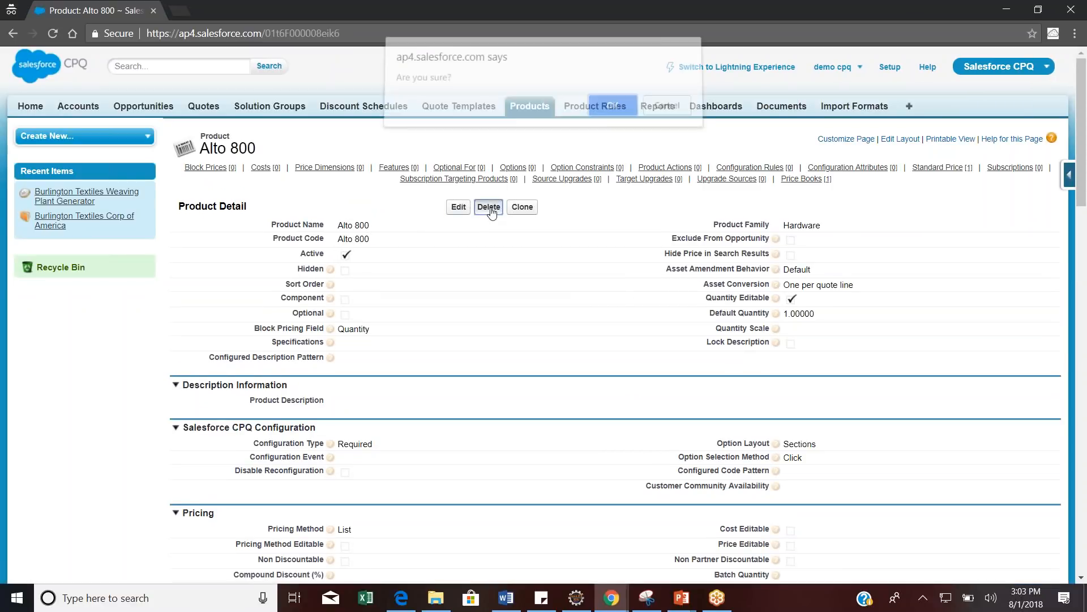
pyautogui.click(611, 113)
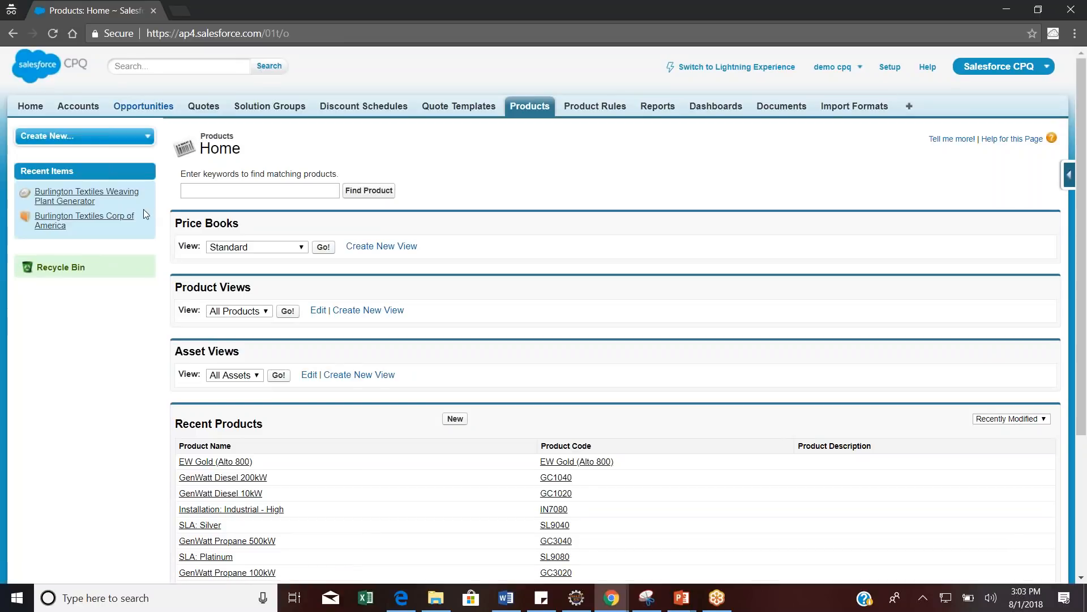
# Delete the EW Gold (Alto 800) product
pyautogui.click(220, 463)
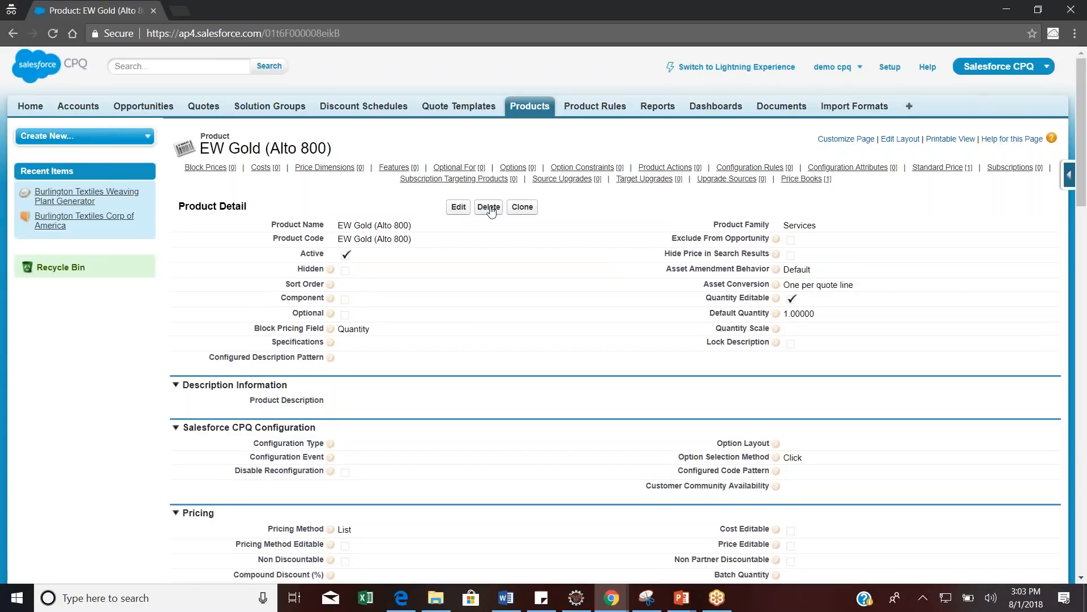
pyautogui.click(488, 208)
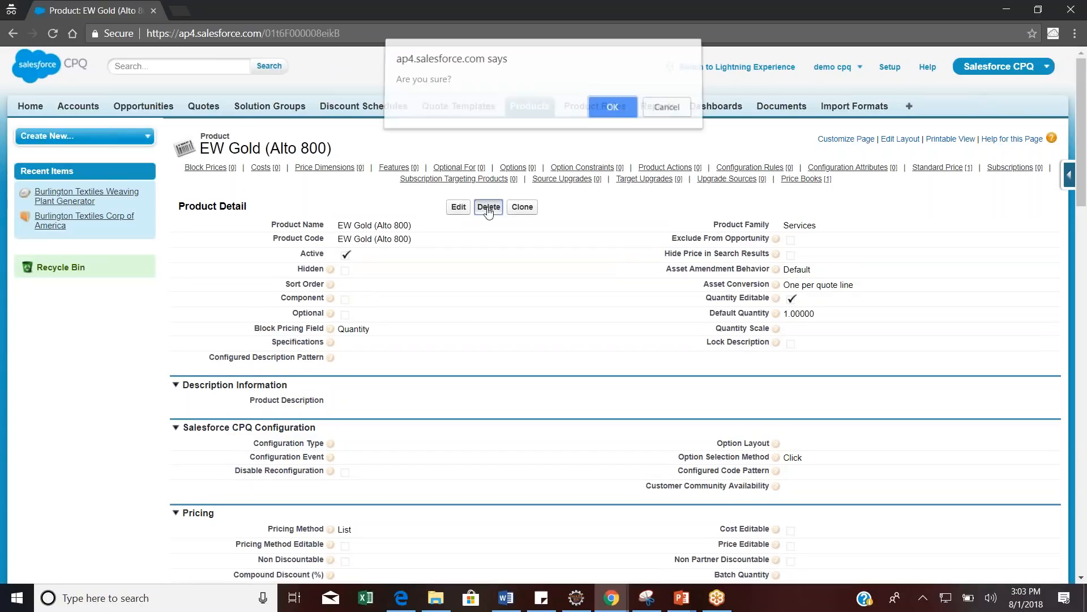
pyautogui.click(611, 112)
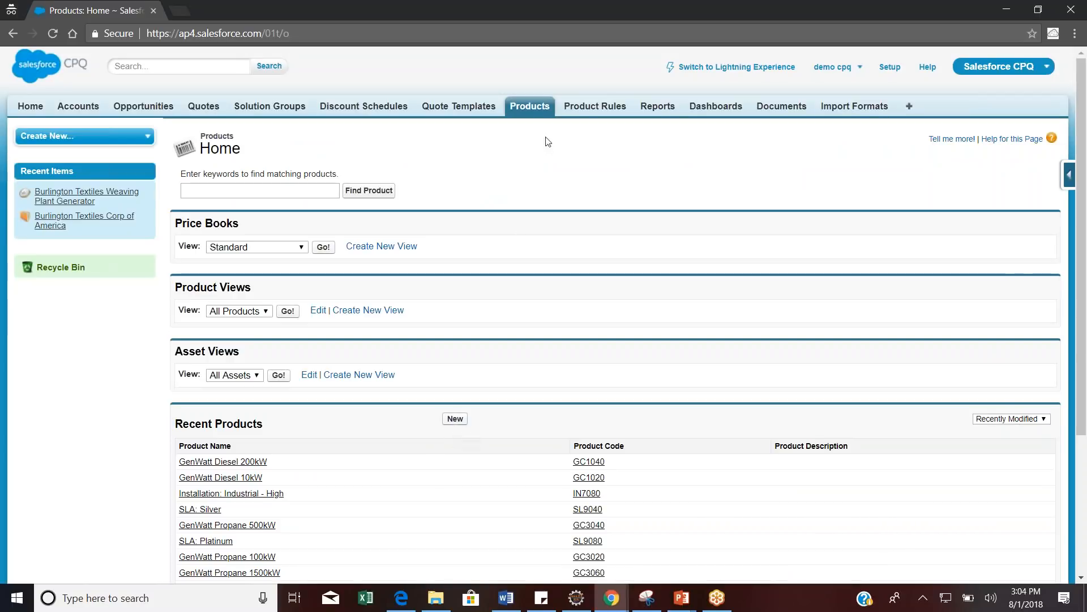
# Start a new product record, view the Product Family choices, and check the product bundle slide in PowerPoint
pyautogui.click(530, 108)
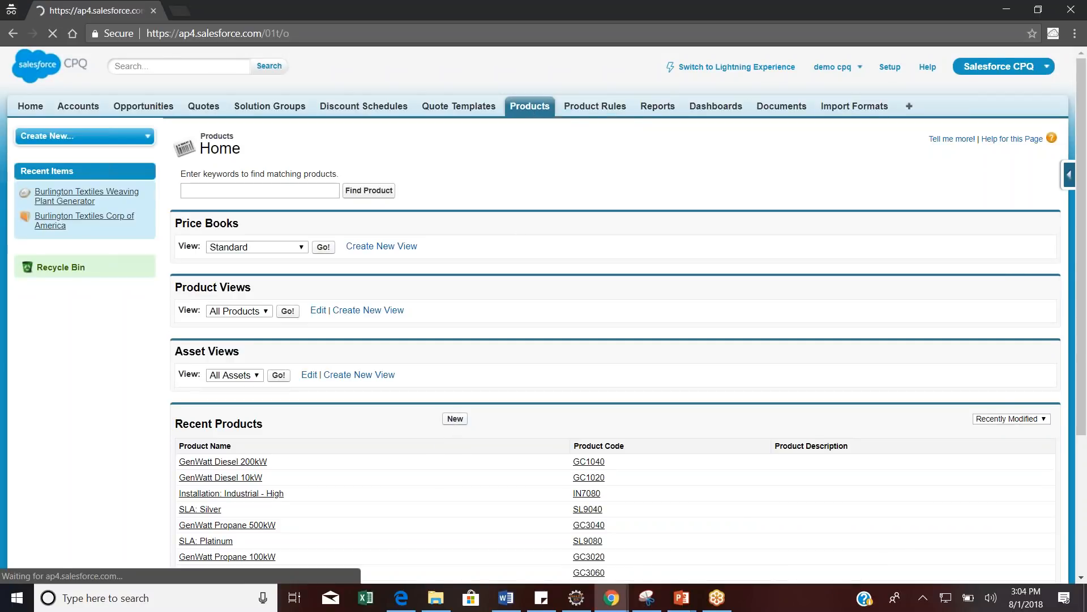
pyautogui.click(451, 420)
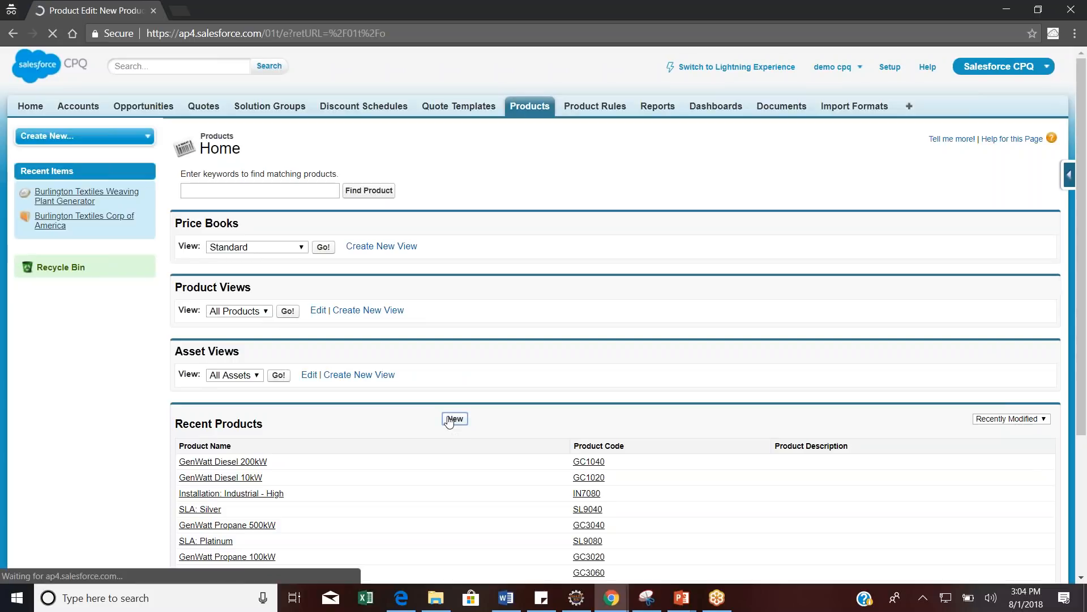
pyautogui.click(828, 256)
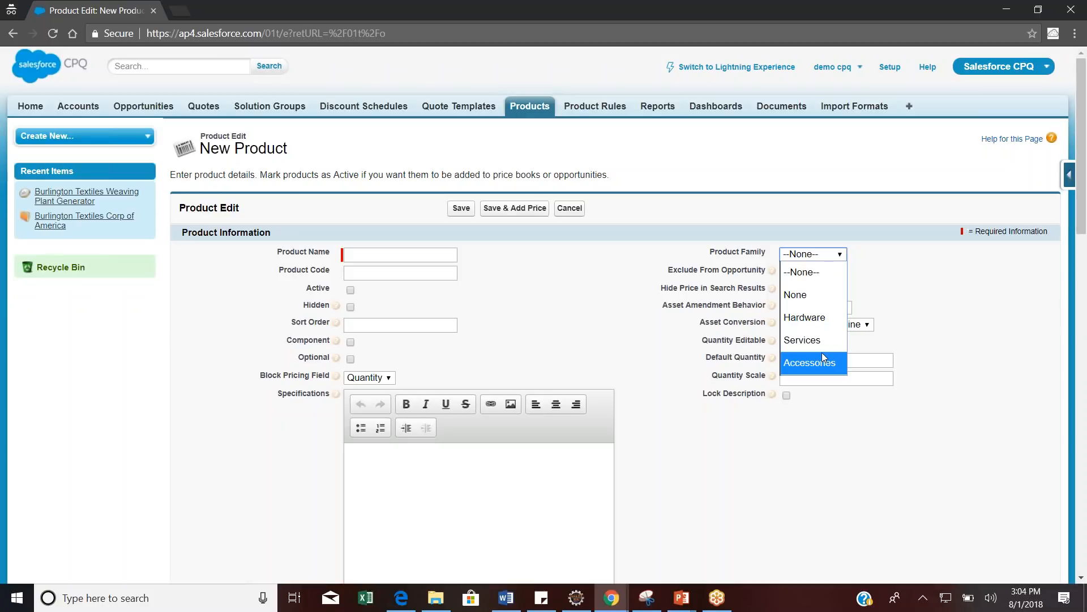
pyautogui.click(511, 288)
pyautogui.hotkey('alt', 'Tab')
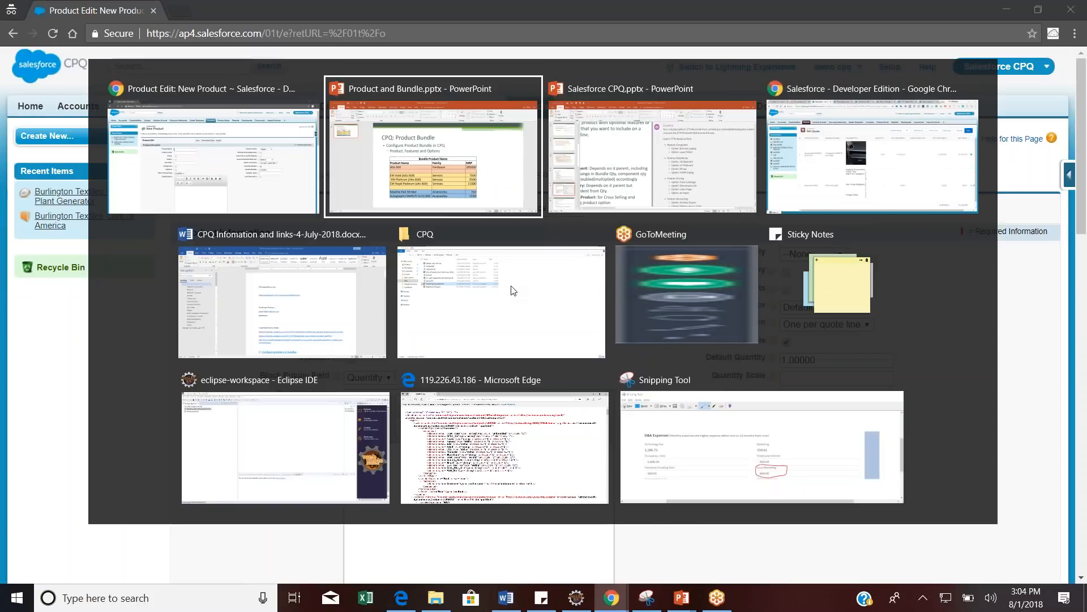
pyautogui.hotkey('alt', 'Tab')
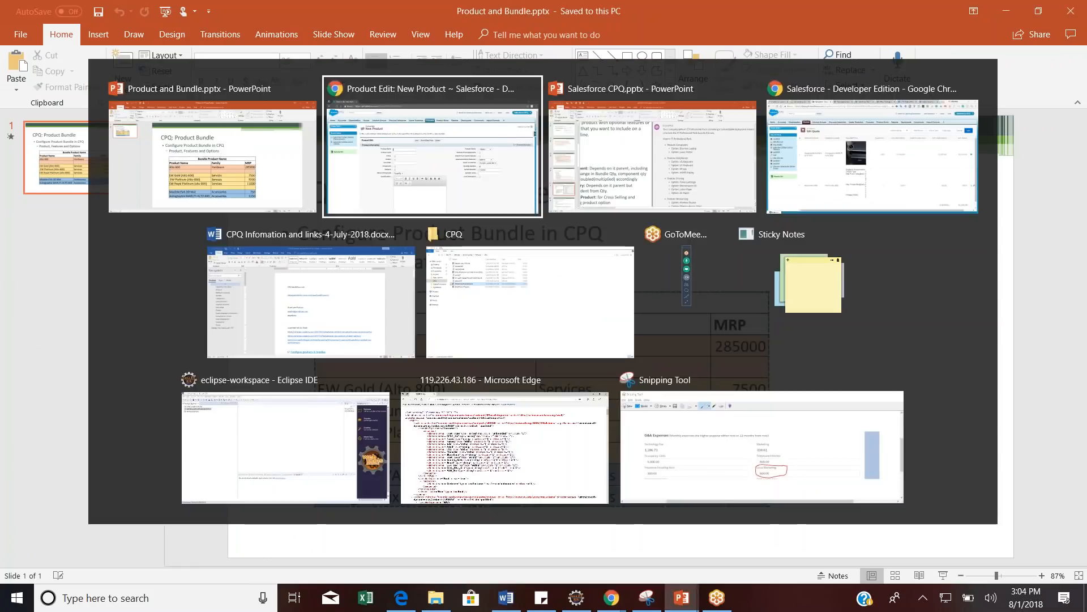
# Name the new product "Maruti Alto 800", mark it active and set its product family to Hardware
pyautogui.click(379, 255)
pyautogui.write('Marut')
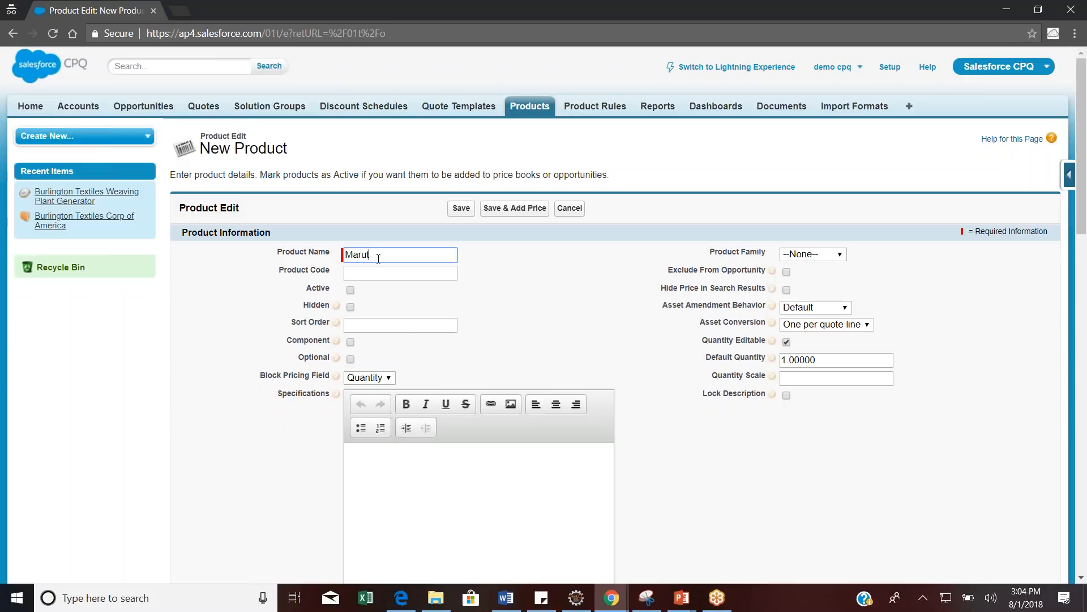
pyautogui.write('i Alot')
pyautogui.press('BackSpace')
pyautogui.press('BackSpace')
pyautogui.write('lto 800')
pyautogui.click(350, 289)
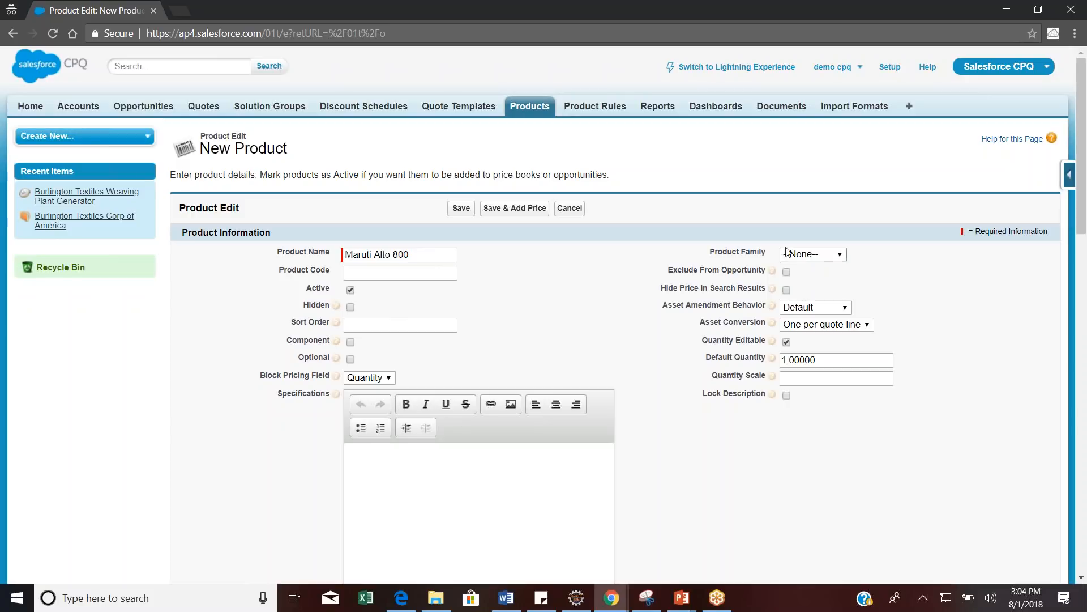
pyautogui.click(812, 255)
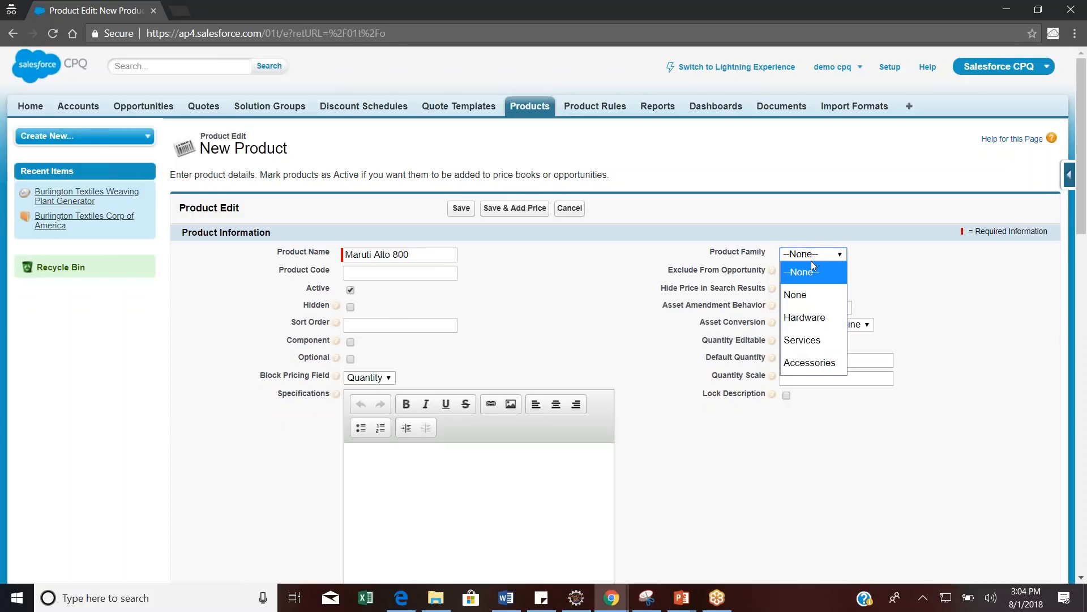
pyautogui.click(816, 318)
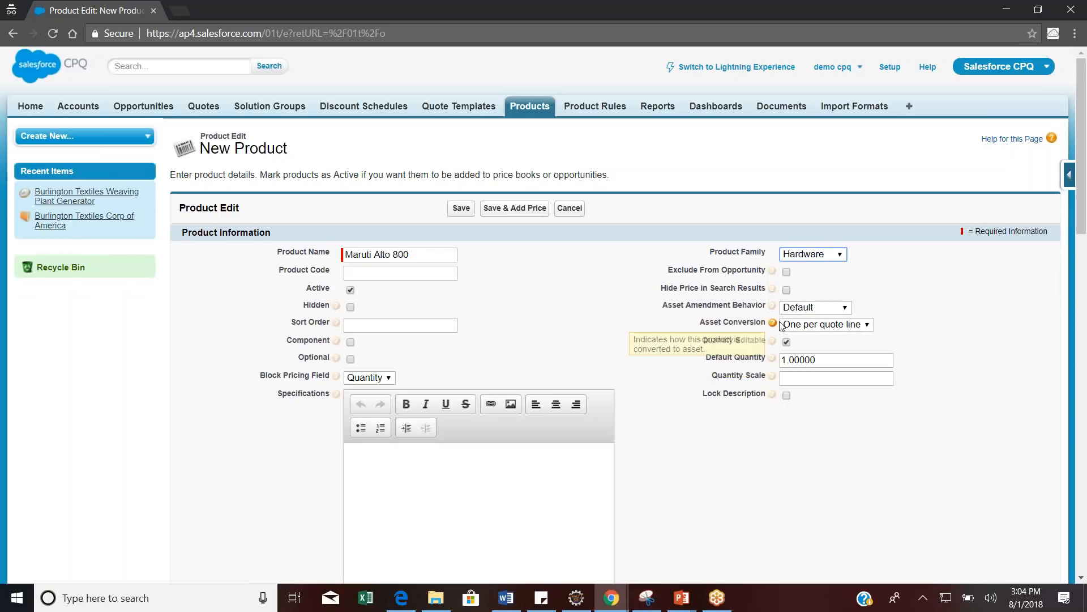
# Set the product code to "Maruti Alto 800"
pyautogui.moveTo(1079, 214); pyautogui.dragTo(1080, 258)
pyautogui.moveTo(412, 130); pyautogui.dragTo(337, 135)
pyautogui.click(371, 147)
pyautogui.write('Maruti Alto 800')
pyautogui.click(554, 193)
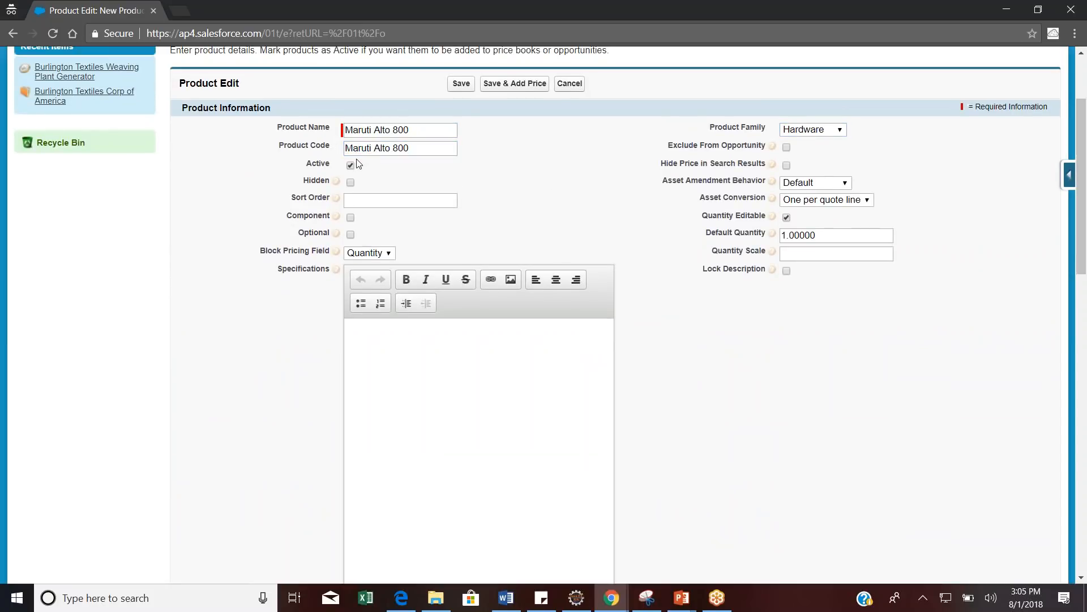
# Fill in both the Specifications and the Configured Description Pattern with "Maruti Alto 800"
pyautogui.moveTo(1086, 212); pyautogui.dragTo(1086, 323)
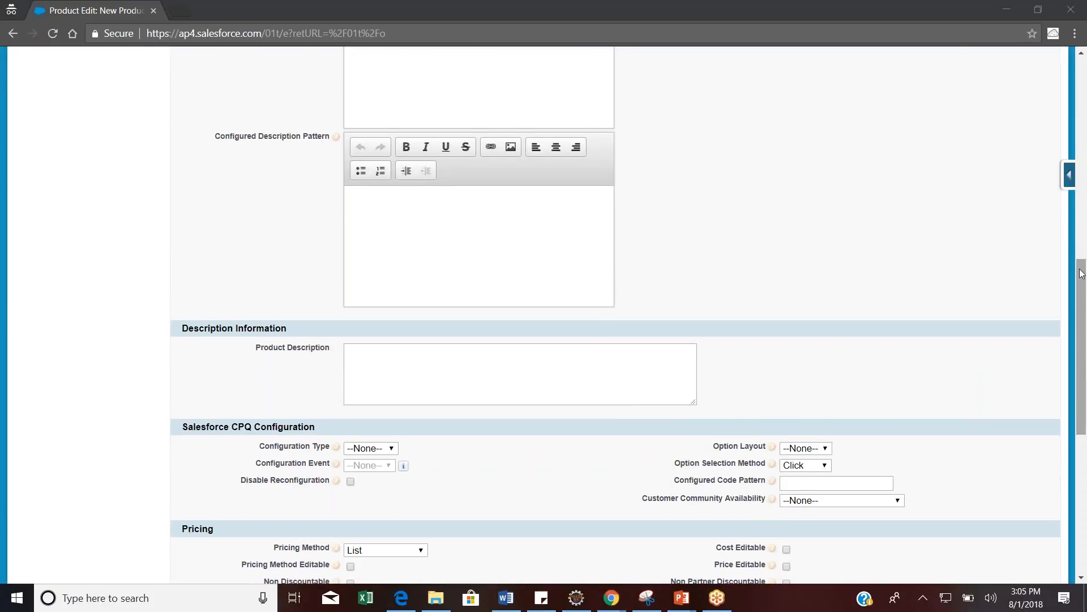
pyautogui.scroll(3, 1082, 276)
pyautogui.scroll(3, 1075, 187)
pyautogui.scroll(-1, 1079, 177)
pyautogui.click(521, 241)
pyautogui.write('Maruti Alto 800')
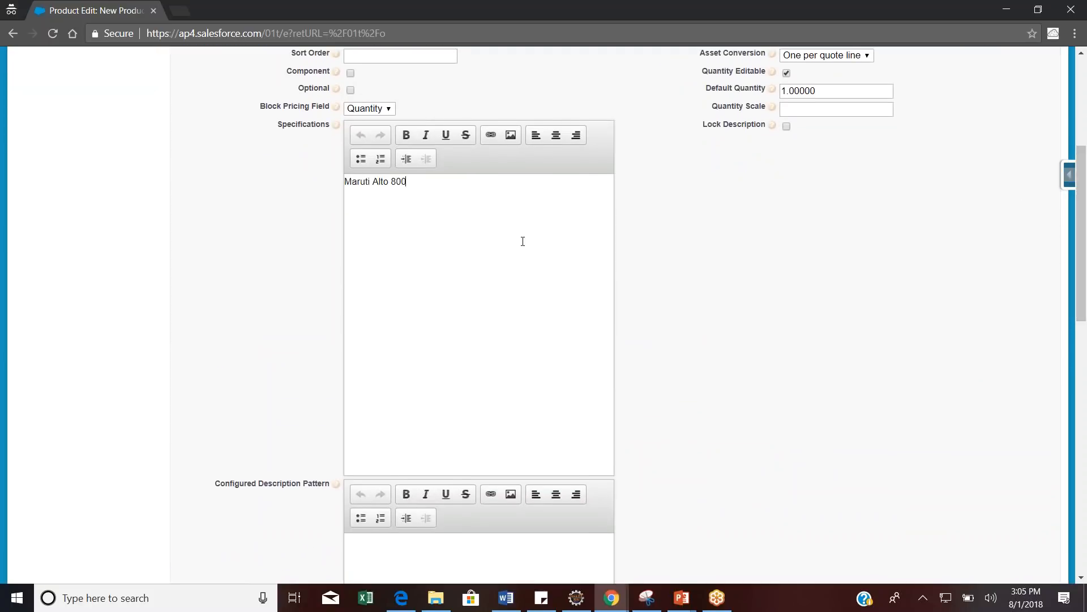
pyautogui.click(415, 560)
pyautogui.write('Maruti Alto 800')
# Enter "Maruti Alto 800" as the Product Description and set the Configuration Type to Required
pyautogui.moveTo(1083, 287); pyautogui.dragTo(1085, 417)
pyautogui.click(437, 317)
pyautogui.write('Maruti Alto 800')
pyautogui.click(372, 388)
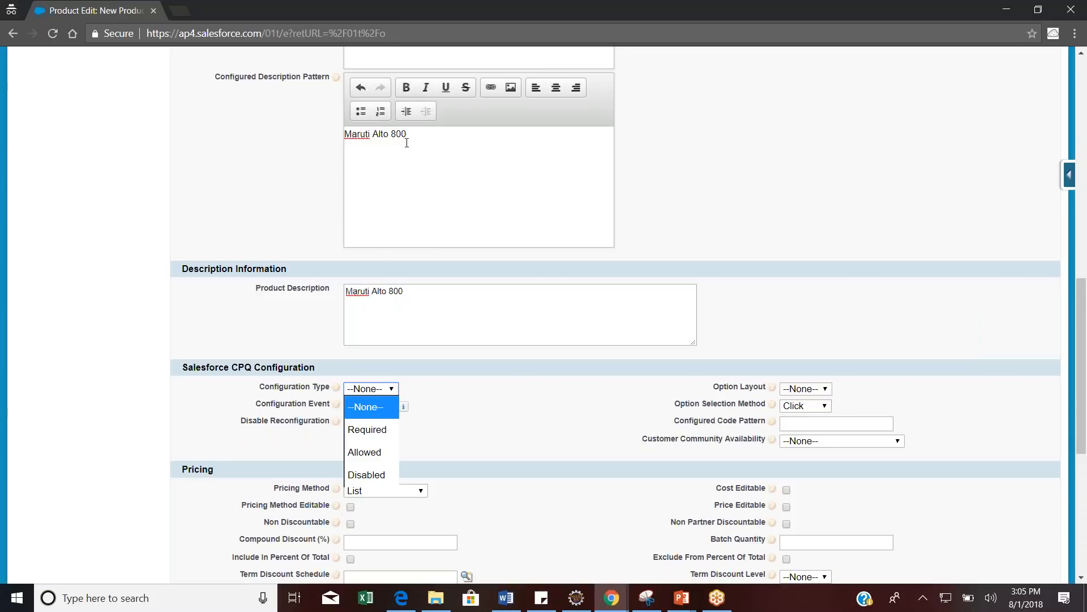
pyautogui.click(369, 434)
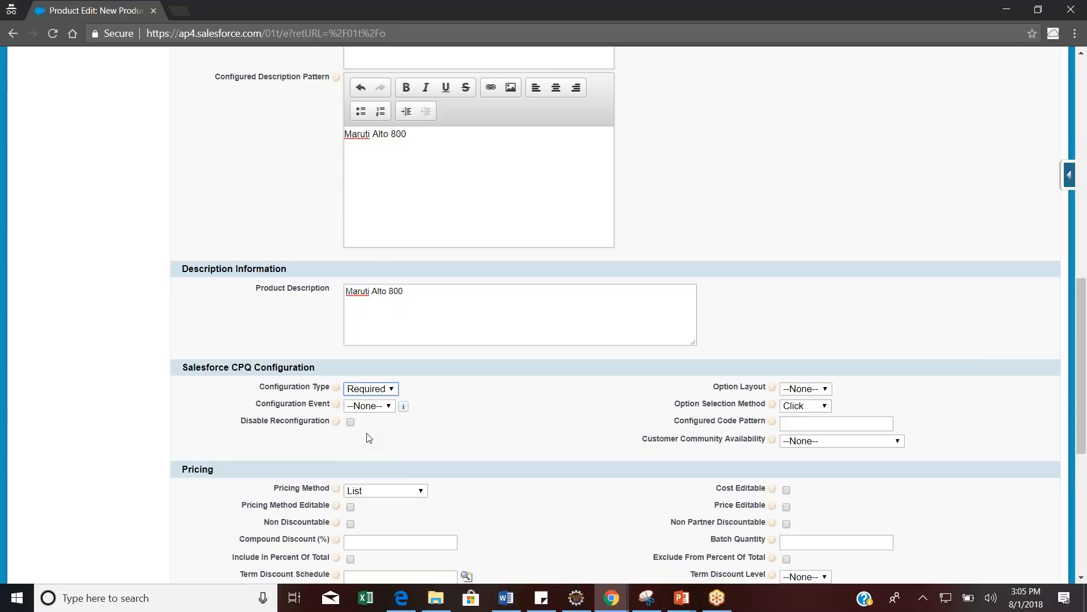
# Switch to the existing quote in the other Chrome window and open its Maruti Alto 800 line for reconfiguration
pyautogui.click(390, 389)
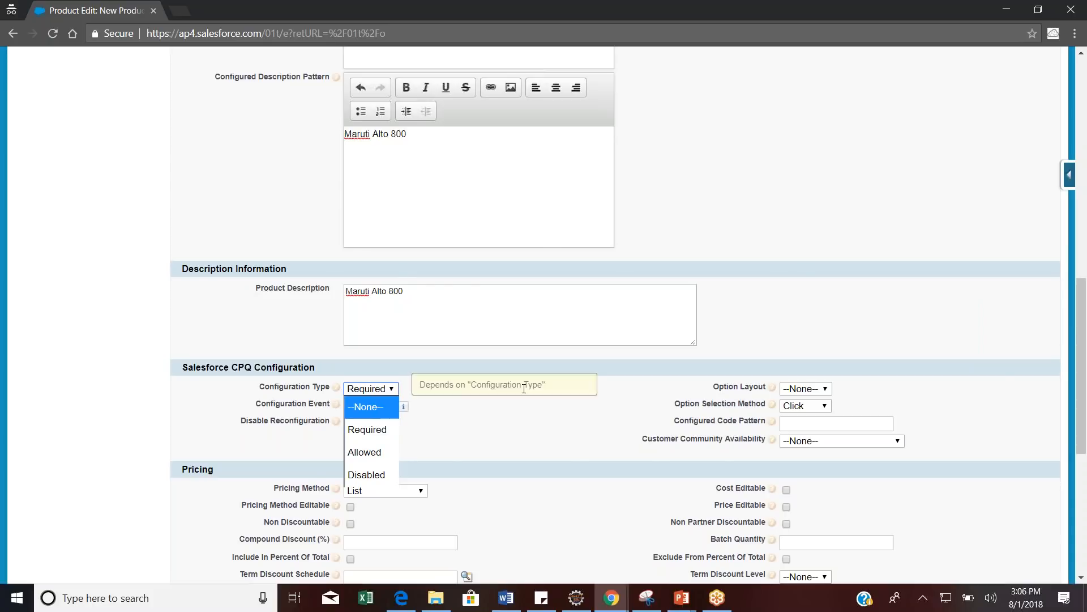
pyautogui.hotkey('alt', 'Tab')
pyautogui.hotkey('alt', 'Tab')
pyautogui.hotkey('alt', 'Tab')
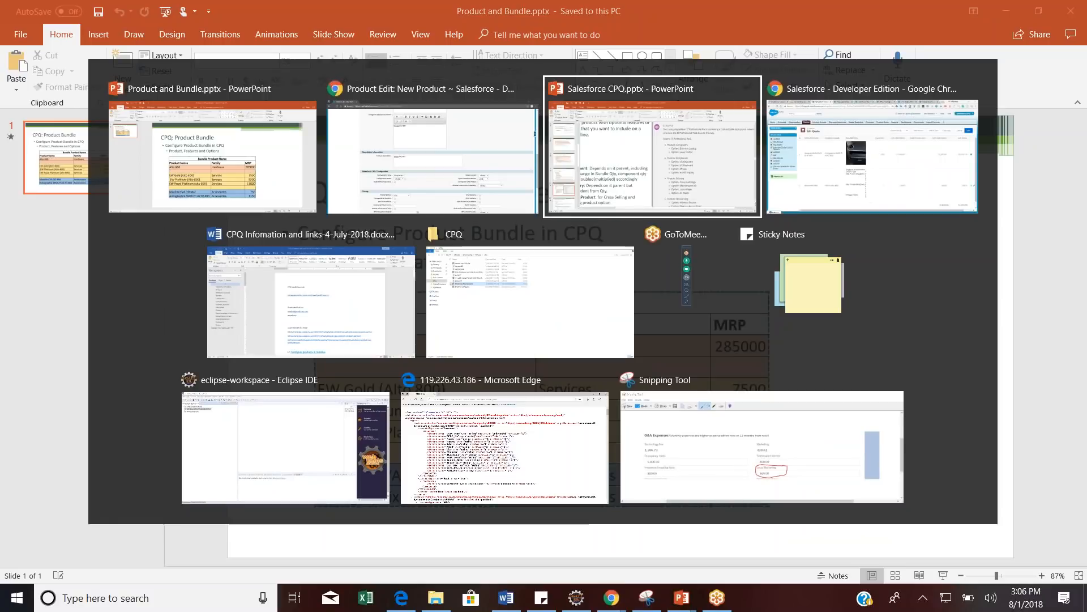
pyautogui.hotkey('alt', 'Tab')
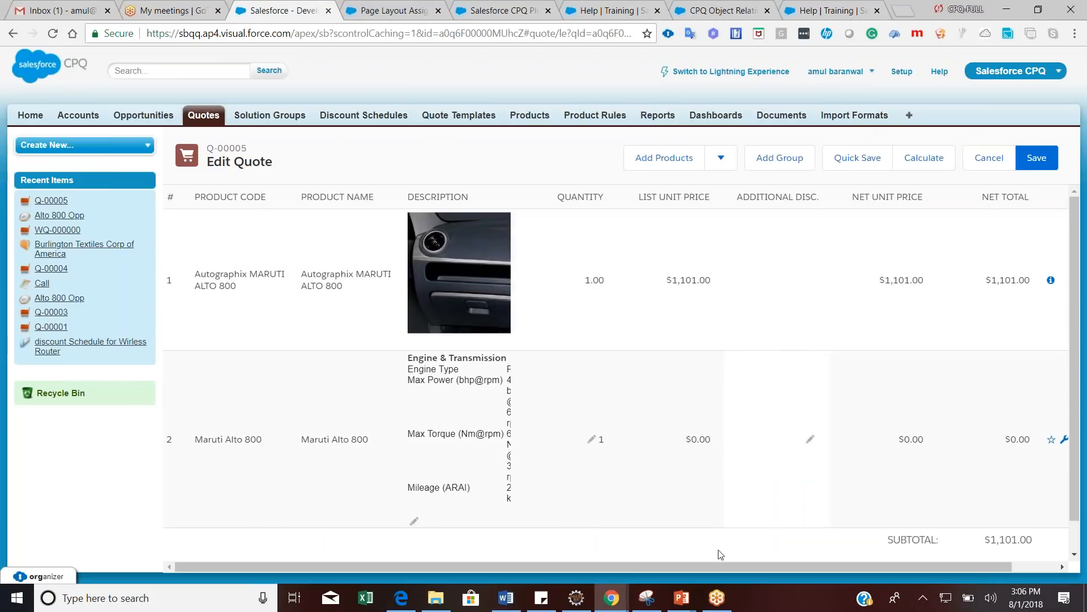
pyautogui.moveTo(738, 565); pyautogui.dragTo(867, 566)
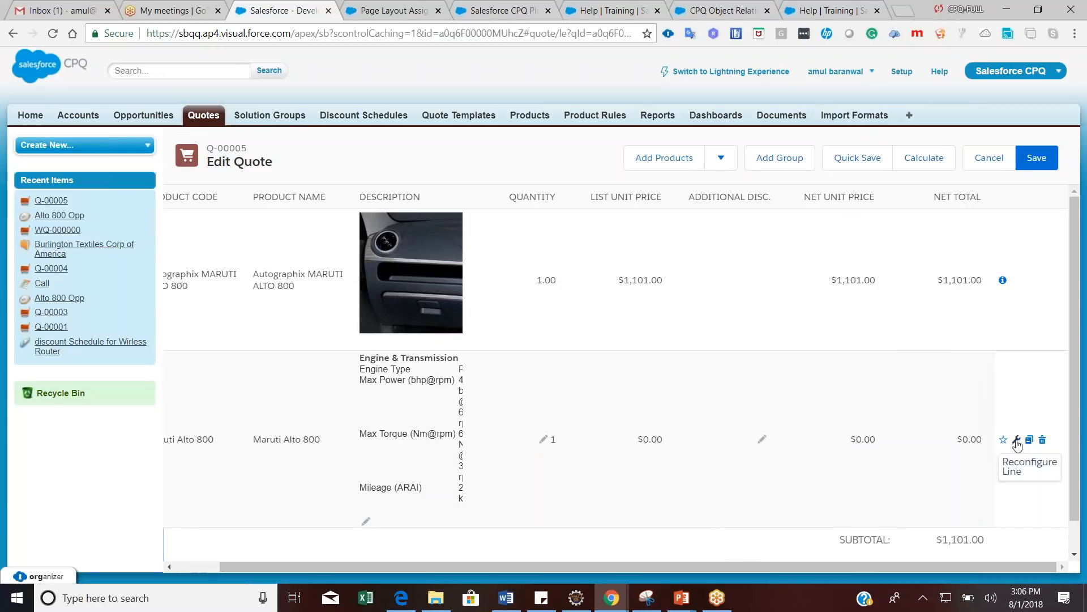
pyautogui.hotkey('alt', 'Tab')
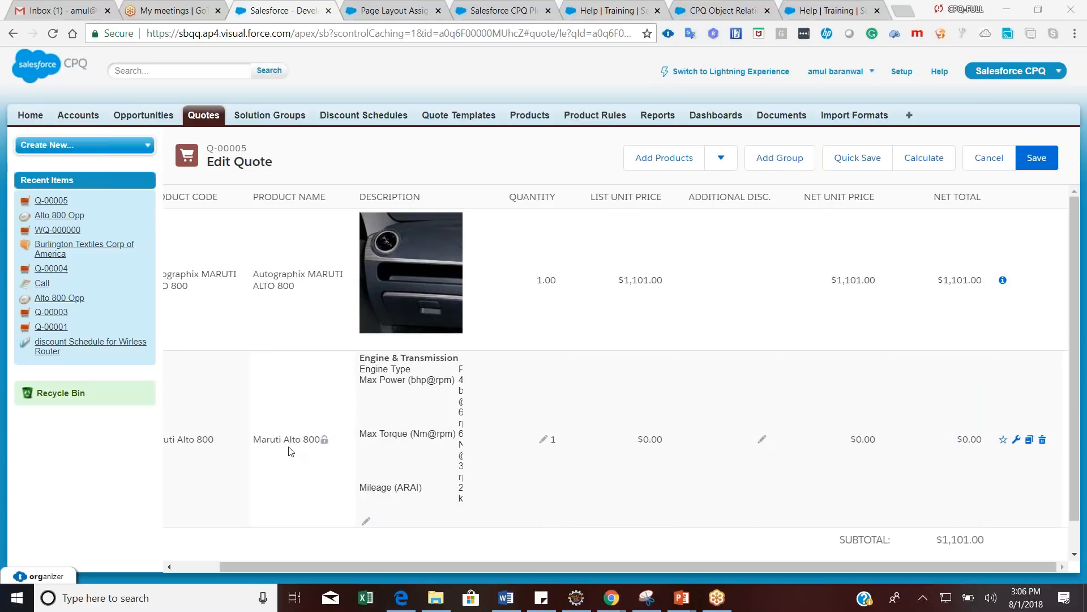
pyautogui.click(1014, 442)
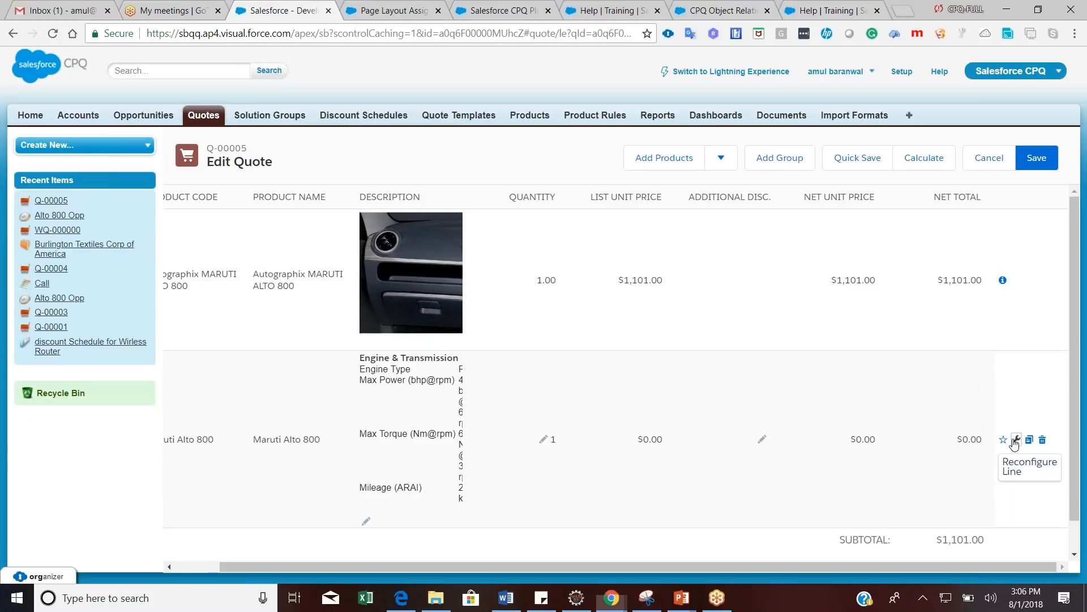
pyautogui.click(1014, 441)
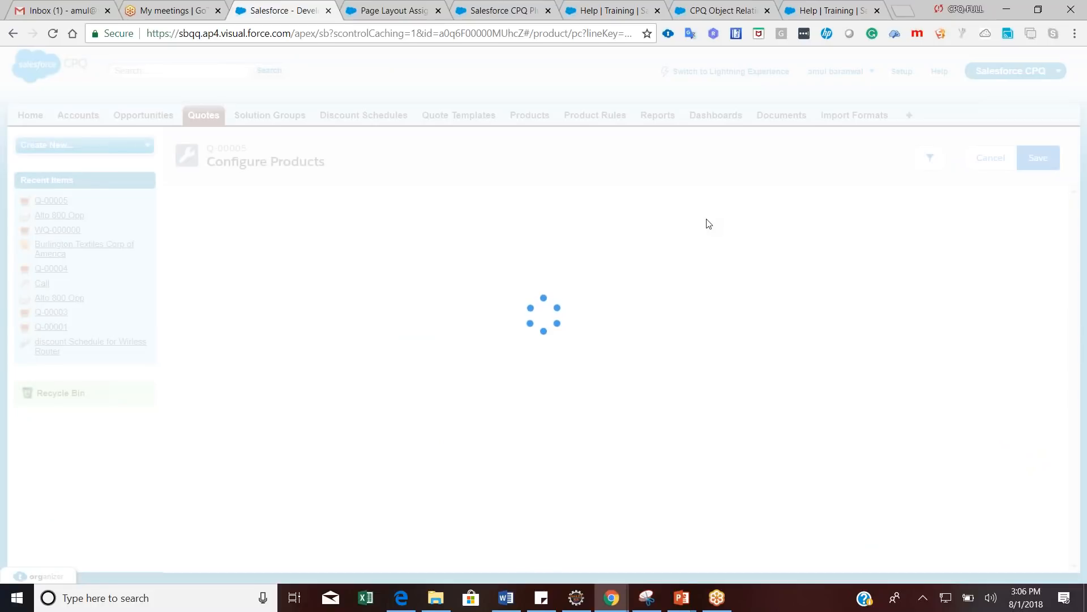
# Check the product bundle slide in PowerPoint and the new product form, and return to the quote's configuration page
pyautogui.hotkey('alt', 'Tab')
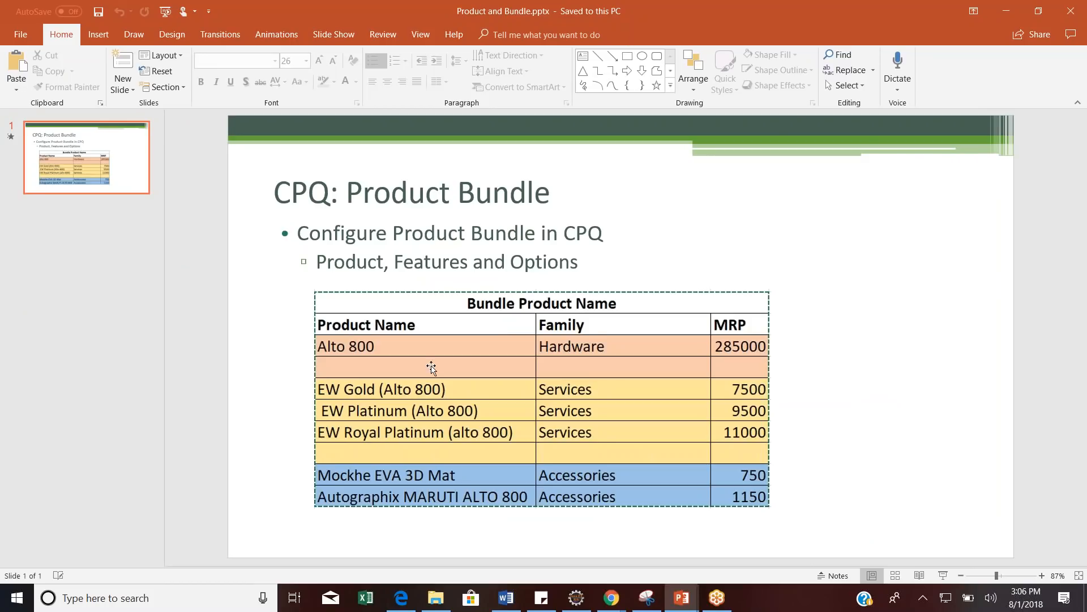
pyautogui.hotkey('alt', 'Tab')
pyautogui.hotkey('alt', 'Tab')
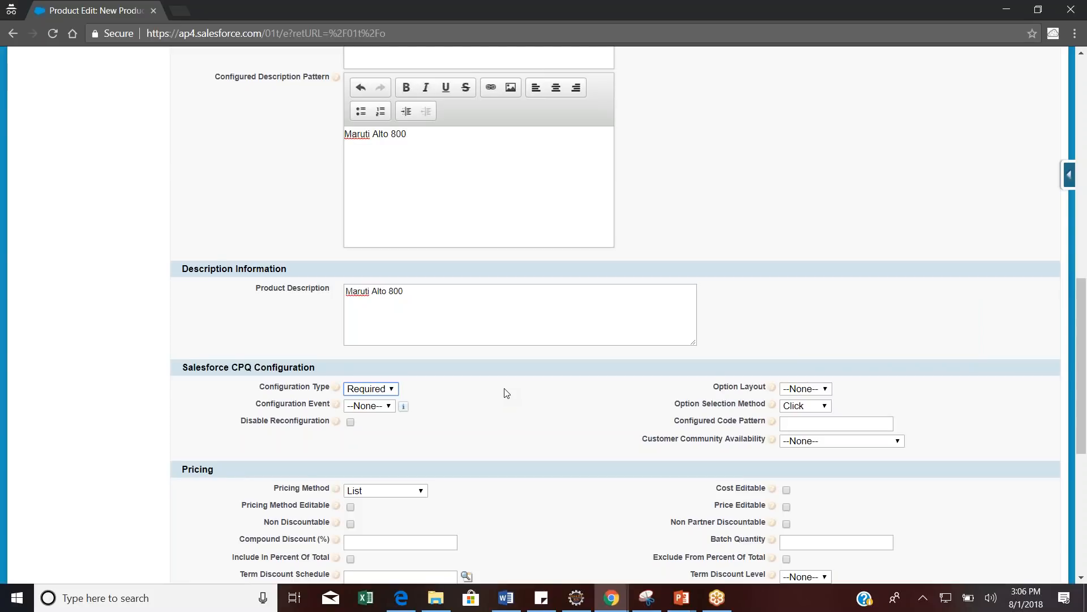
pyautogui.hotkey('alt', 'Tab')
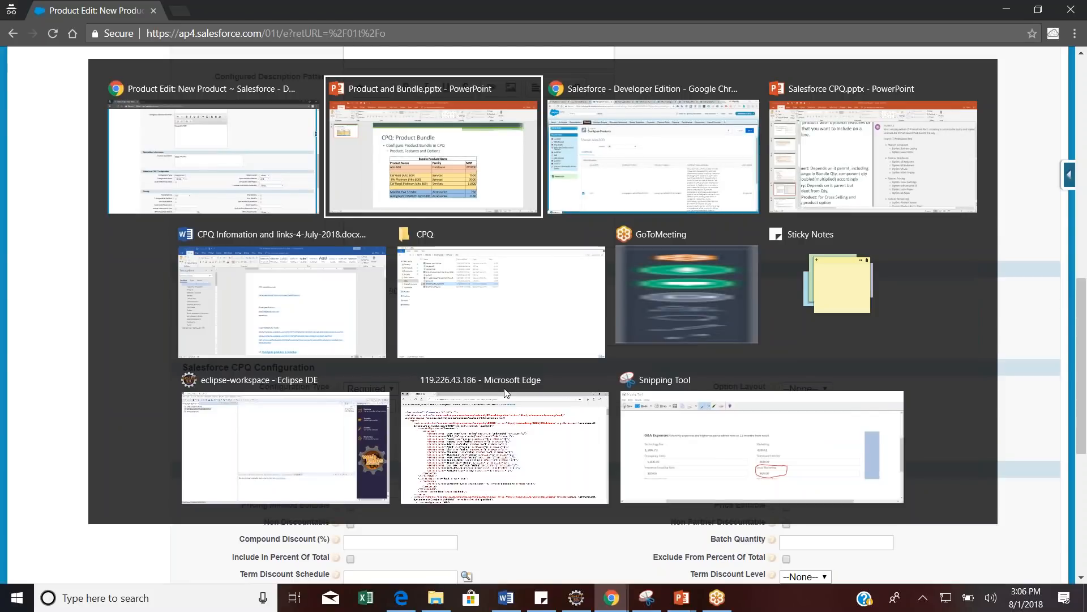
pyautogui.hotkey('alt', 'Tab')
pyautogui.press('Tab')
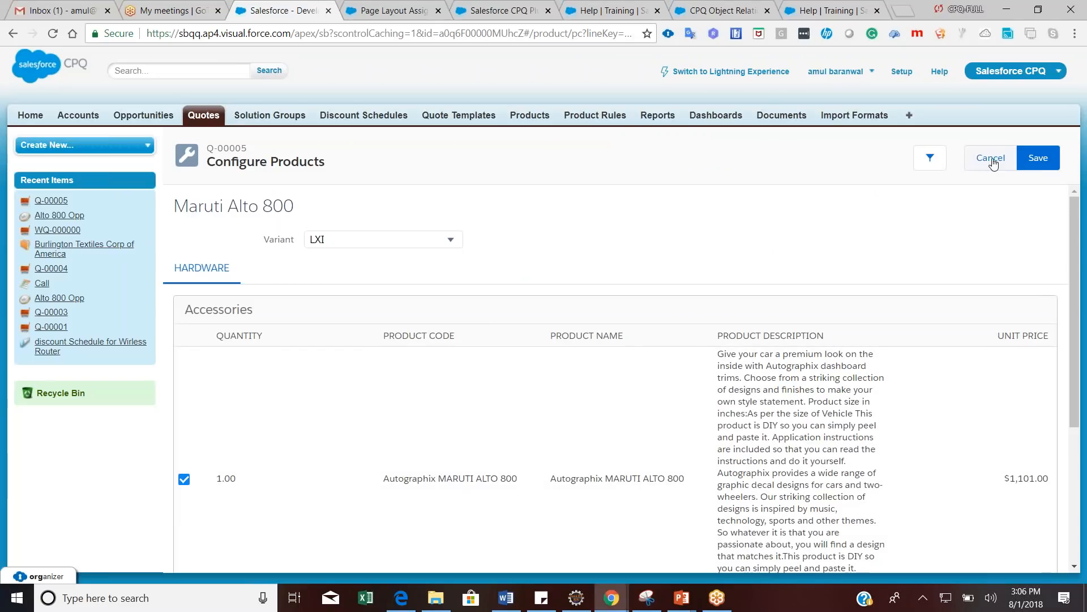
# Leave the reconfiguration without saving and delete the Maruti Alto 800 line from the quote
pyautogui.click(992, 163)
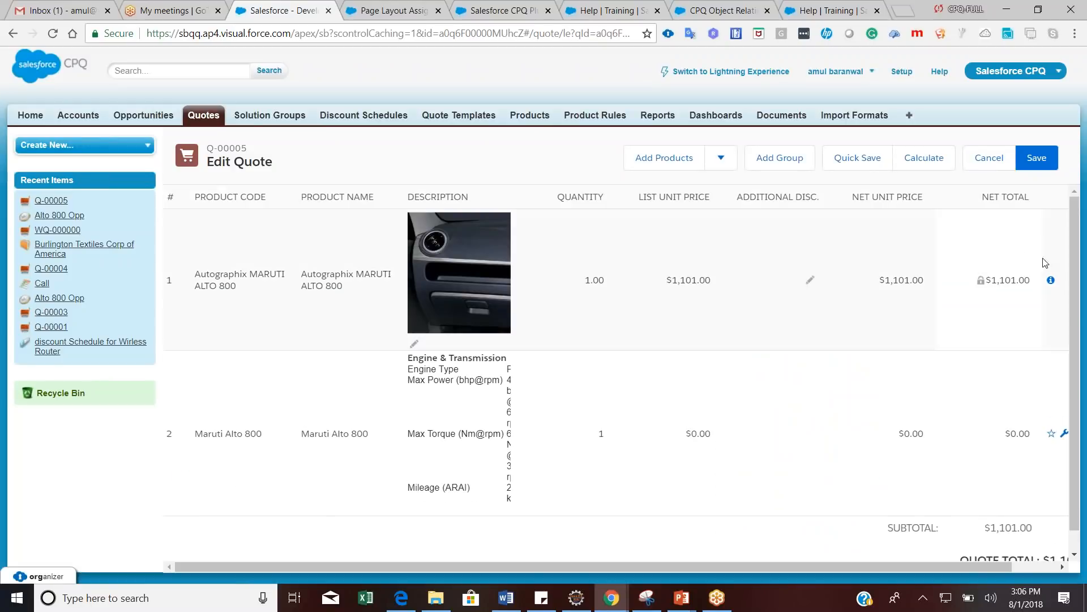
pyautogui.moveTo(923, 566); pyautogui.dragTo(1019, 555)
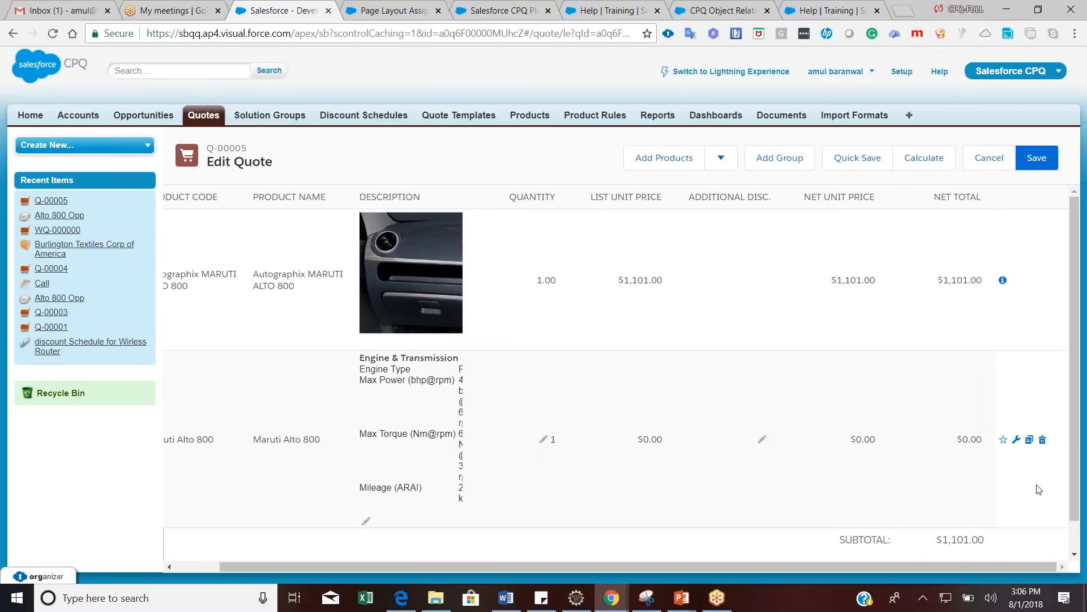
pyautogui.click(1043, 439)
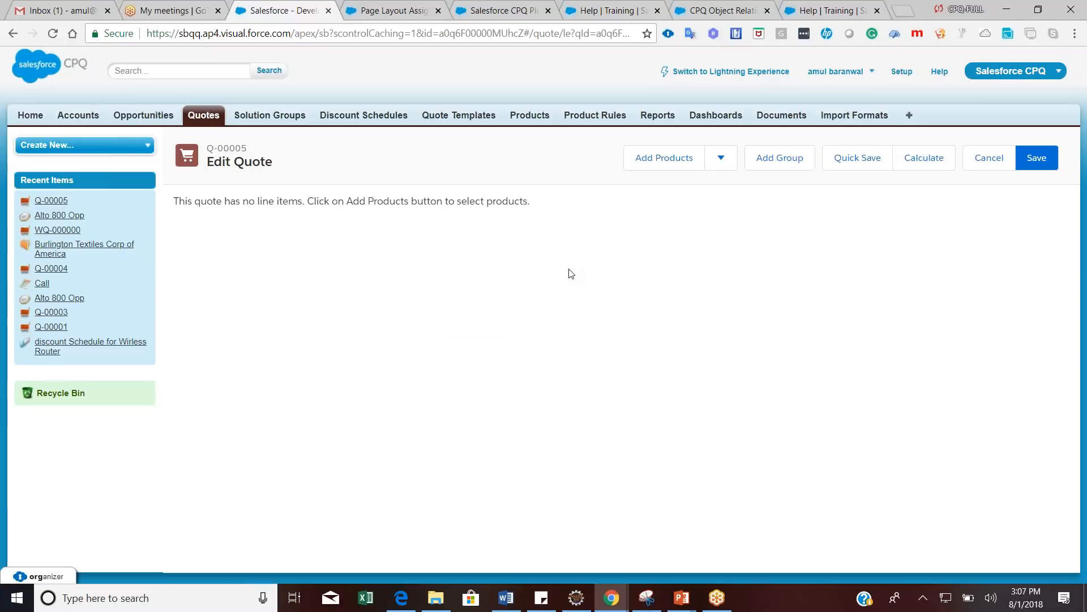
# Search the products for "alto" and select Maruti Alto 800 for the quote to bring up its configuration
pyautogui.click(661, 160)
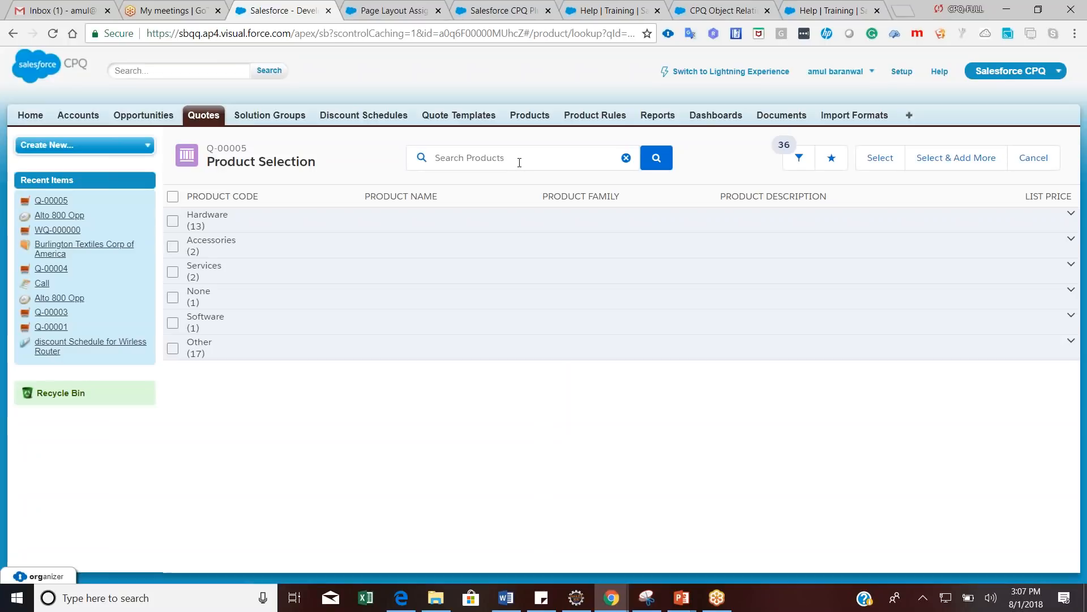
pyautogui.click(517, 160)
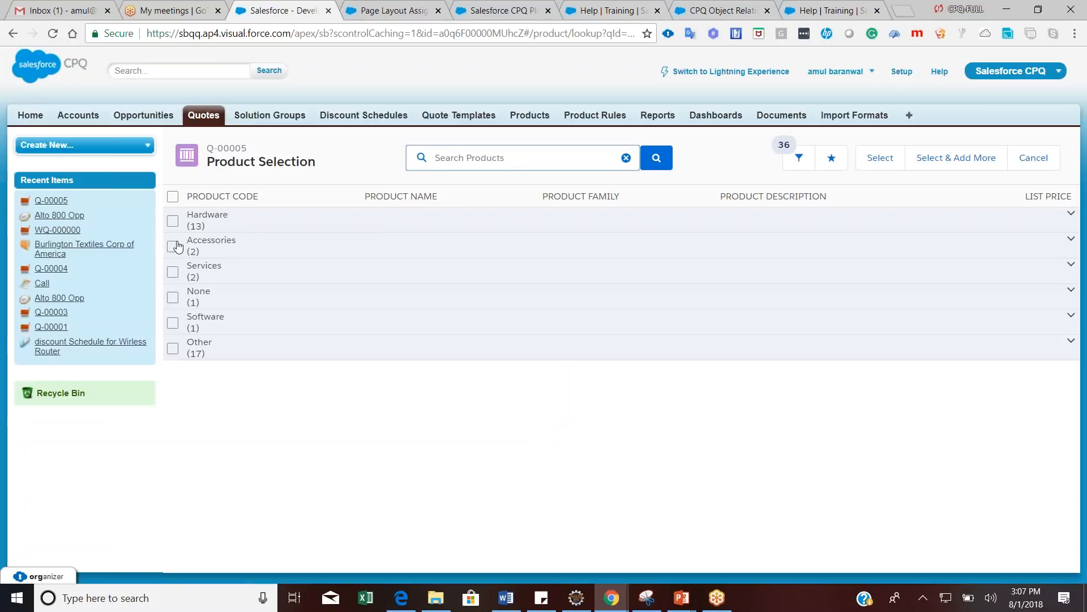
pyautogui.write('alto')
pyautogui.click(437, 233)
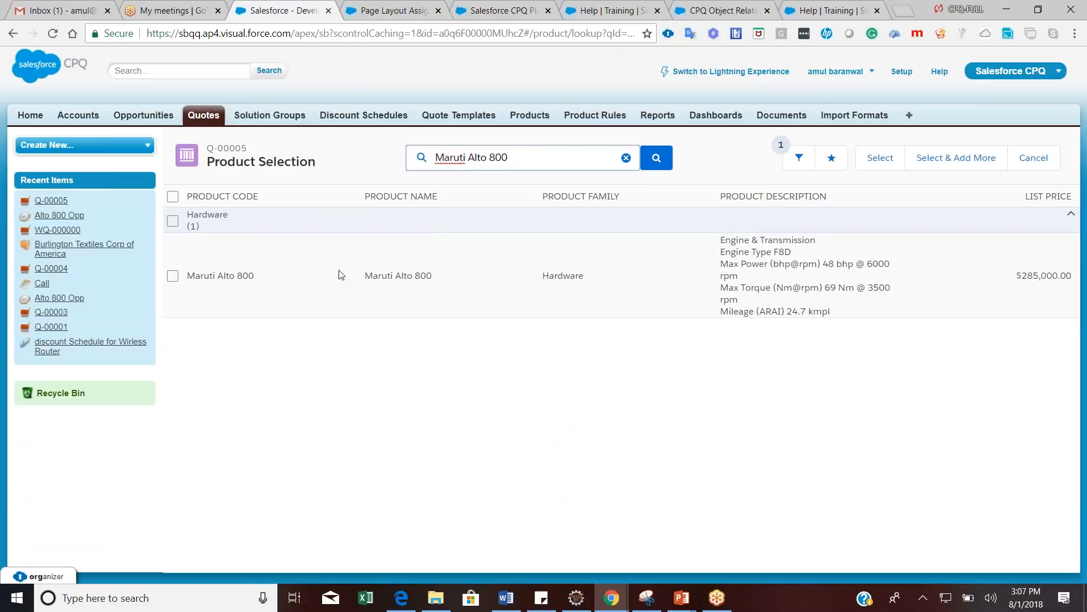
pyautogui.click(172, 278)
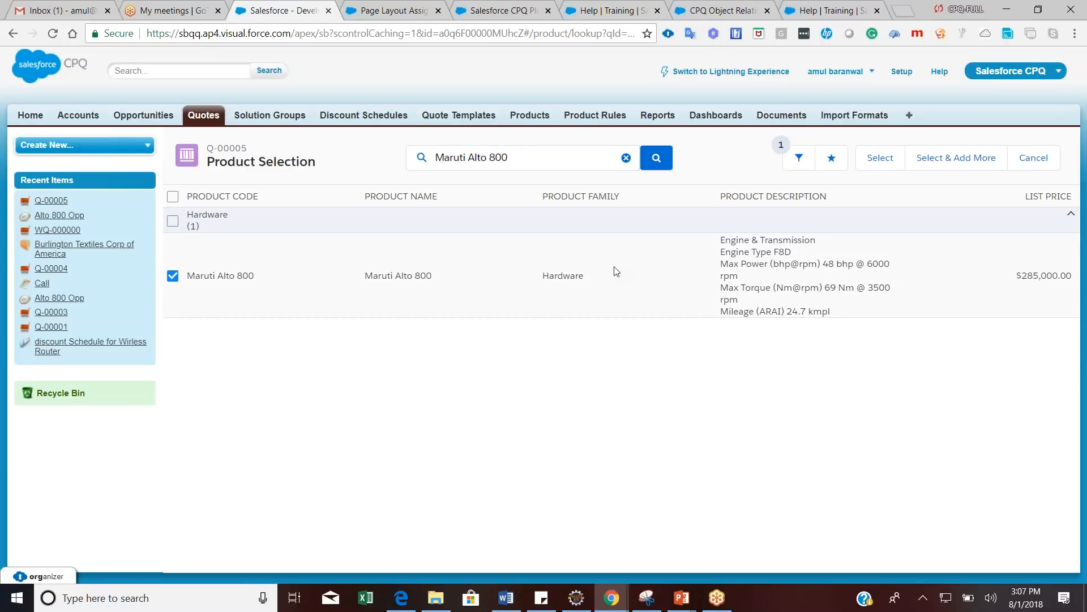
pyautogui.click(882, 164)
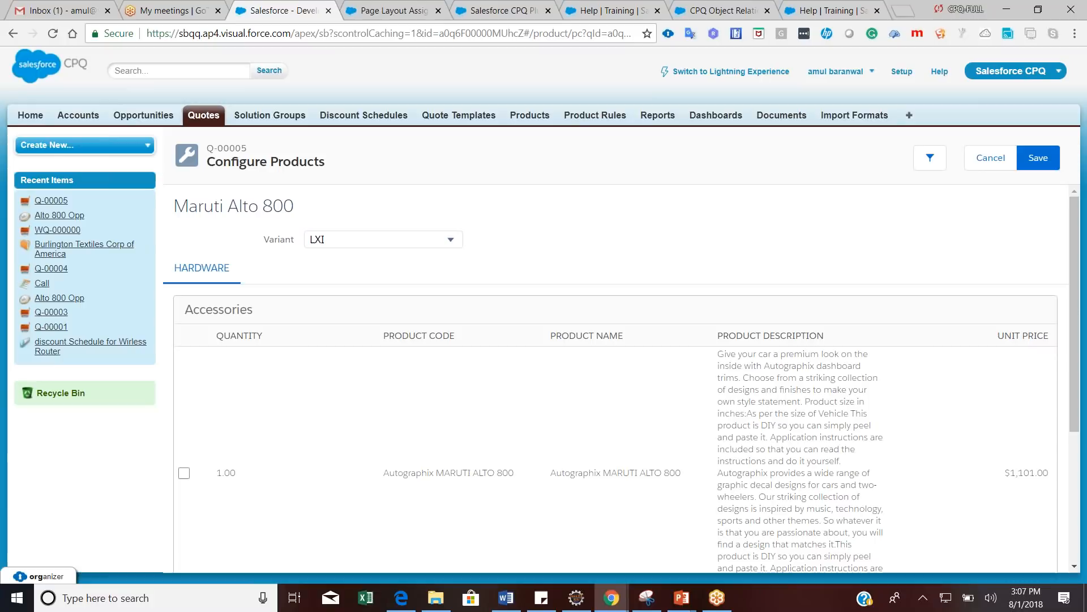
# Return to the new product form, choose Required as the Configuration Type and view the Configuration Event choices
pyautogui.moveTo(1075, 282)
pyautogui.mouseDown()
pyautogui.moveTo(1075, 314)
pyautogui.moveTo(1078, 273)
pyautogui.mouseUp()
pyautogui.hotkey('alt', 'Tab')
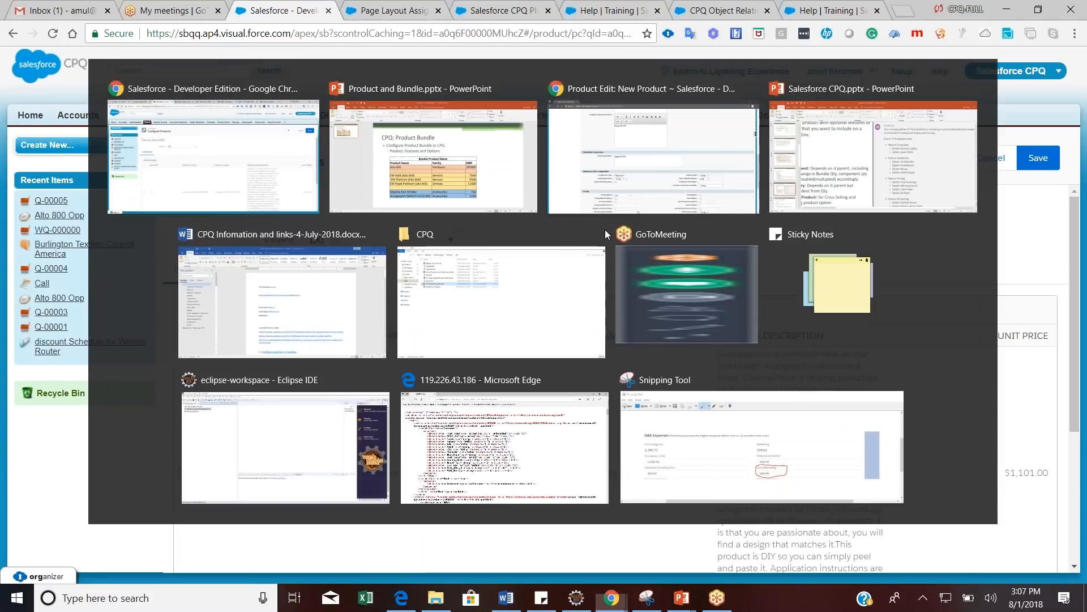
pyautogui.hotkey('alt', 'Tab')
pyautogui.press('Tab')
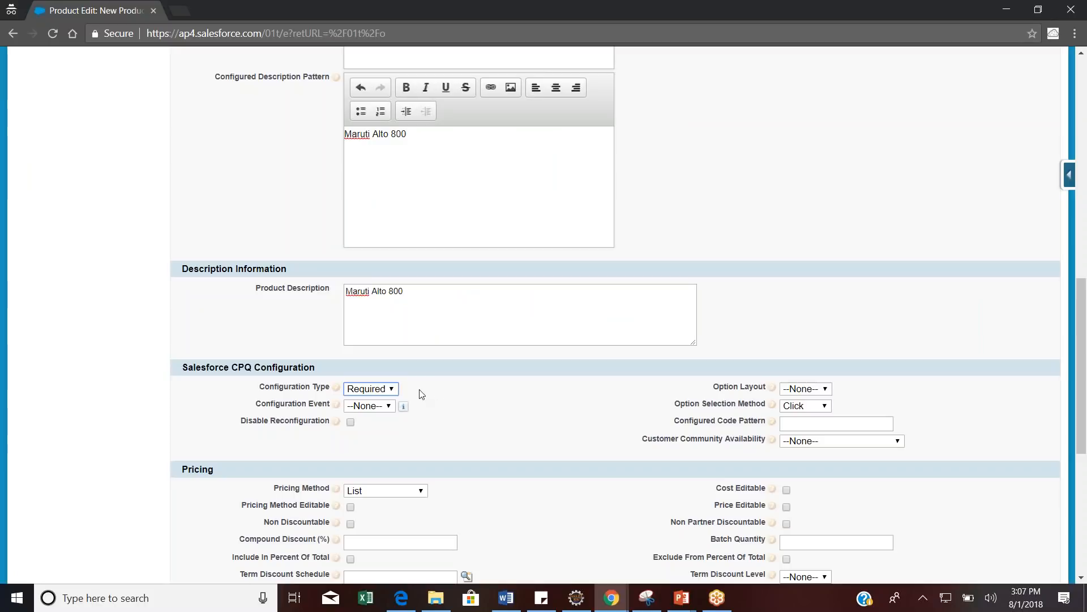
pyautogui.click(379, 392)
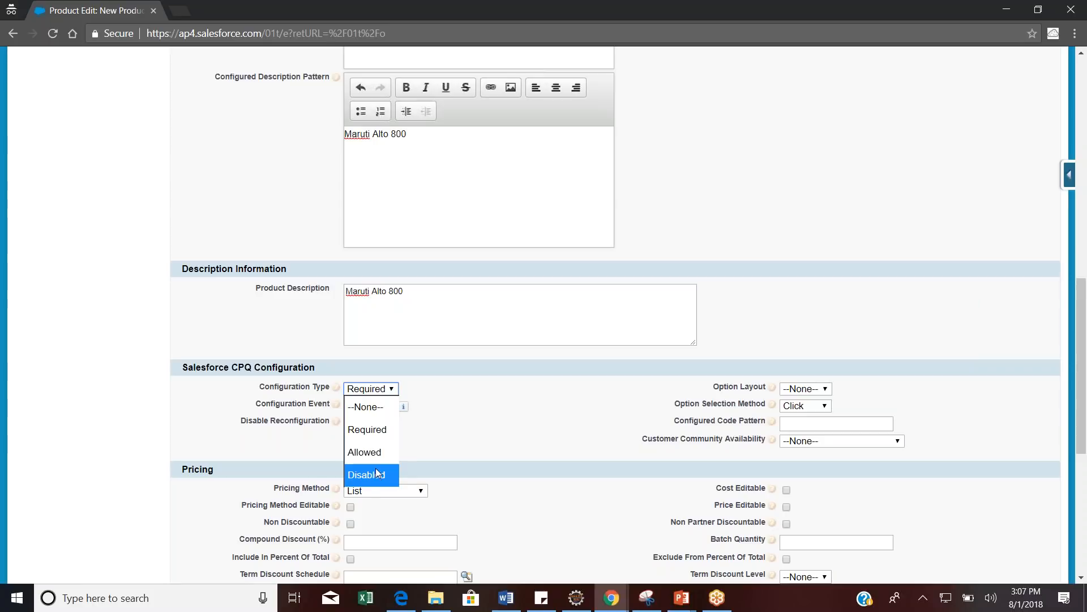
pyautogui.click(382, 432)
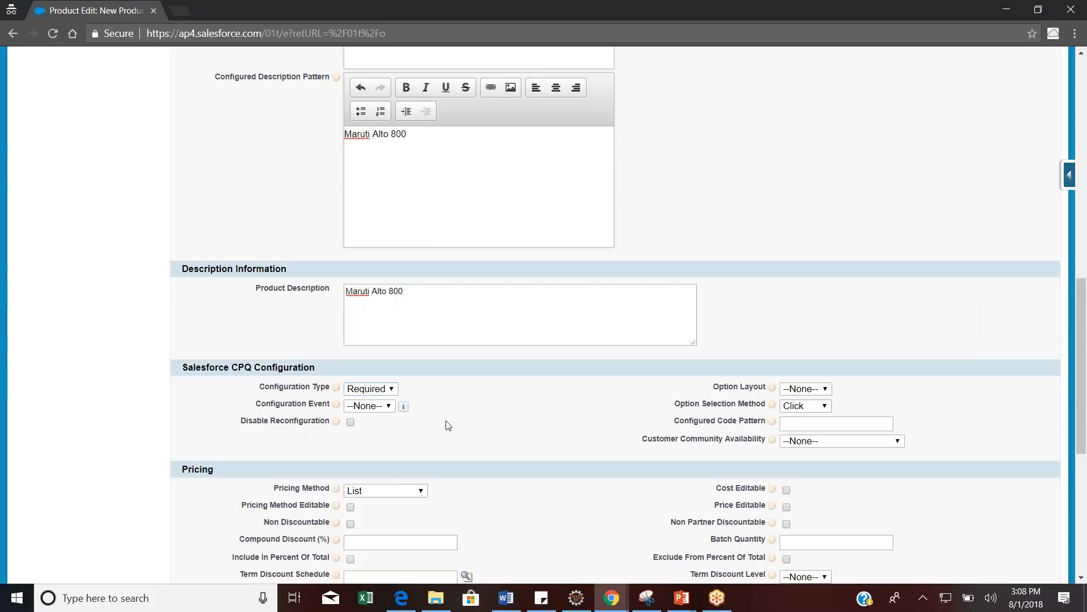
pyautogui.click(382, 406)
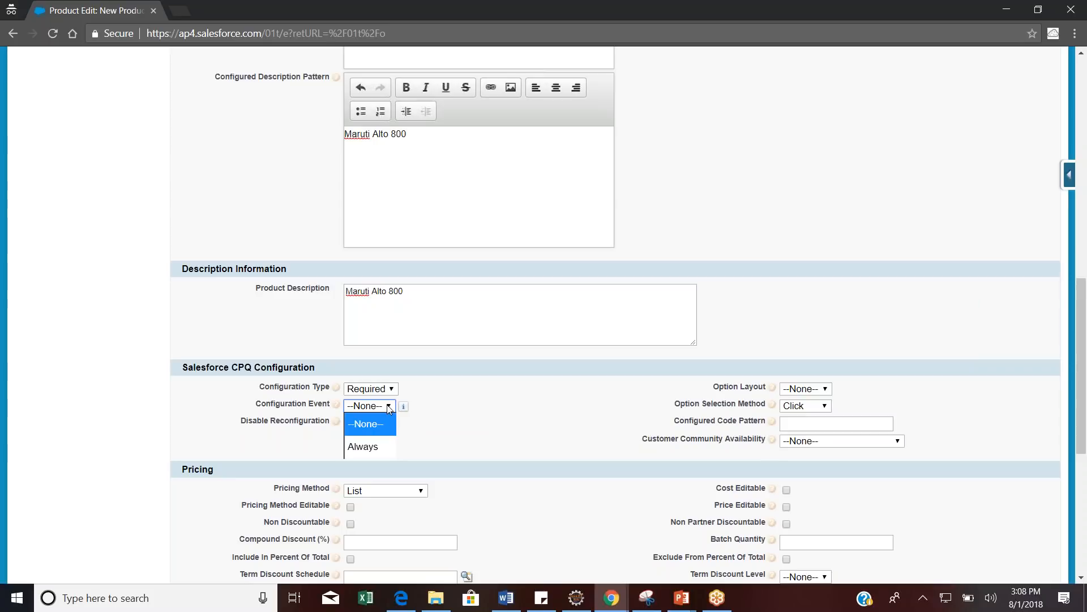
pyautogui.click(533, 443)
# Try Cost as the product's Pricing Method and set it back to List
pyautogui.moveTo(1083, 328); pyautogui.dragTo(1077, 421)
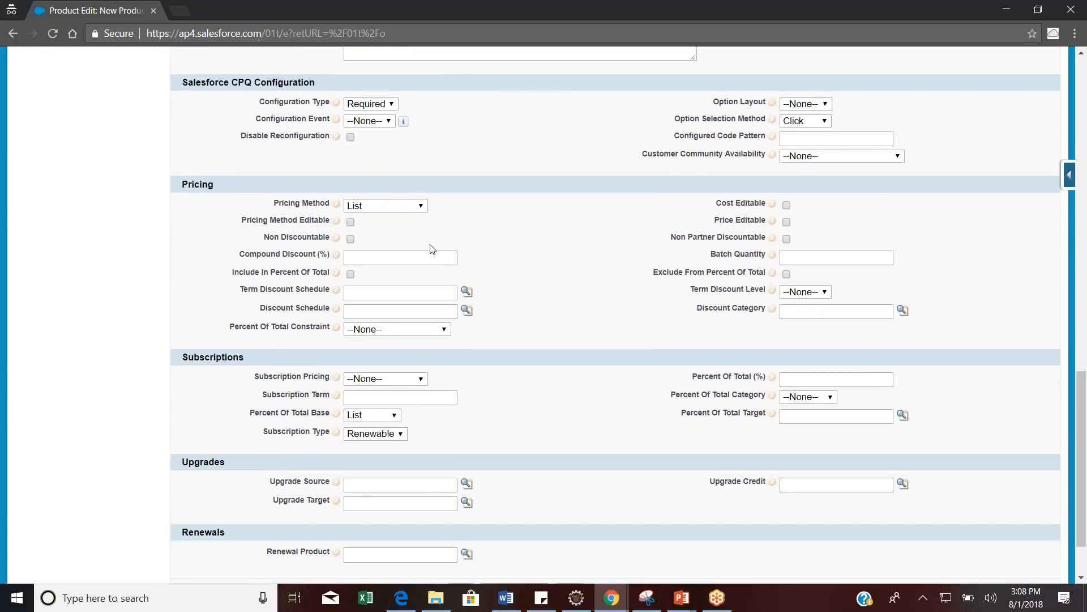
pyautogui.click(385, 206)
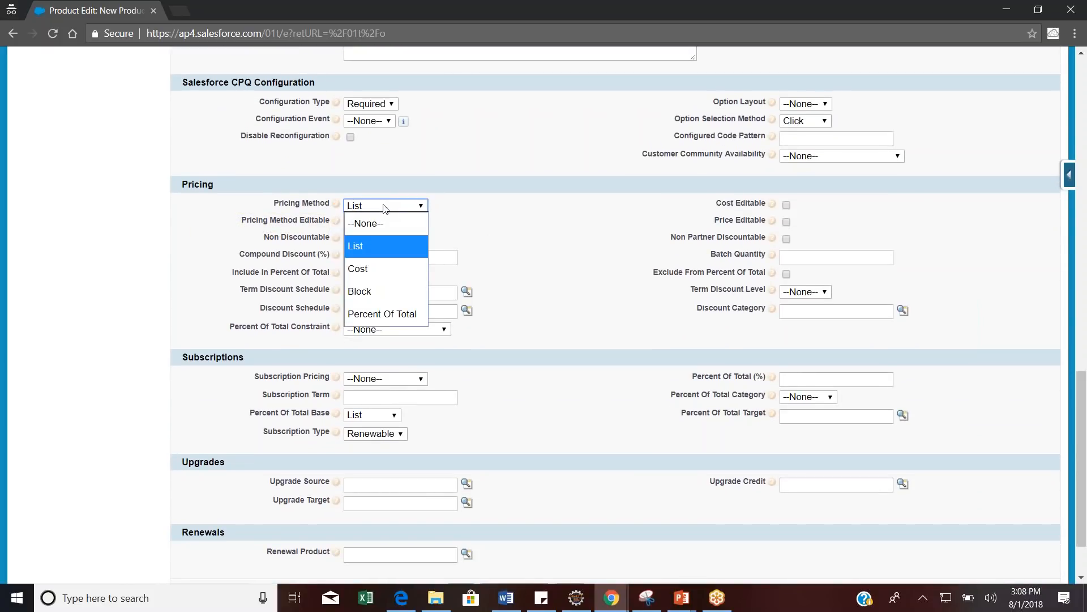
pyautogui.click(378, 268)
pyautogui.click(486, 250)
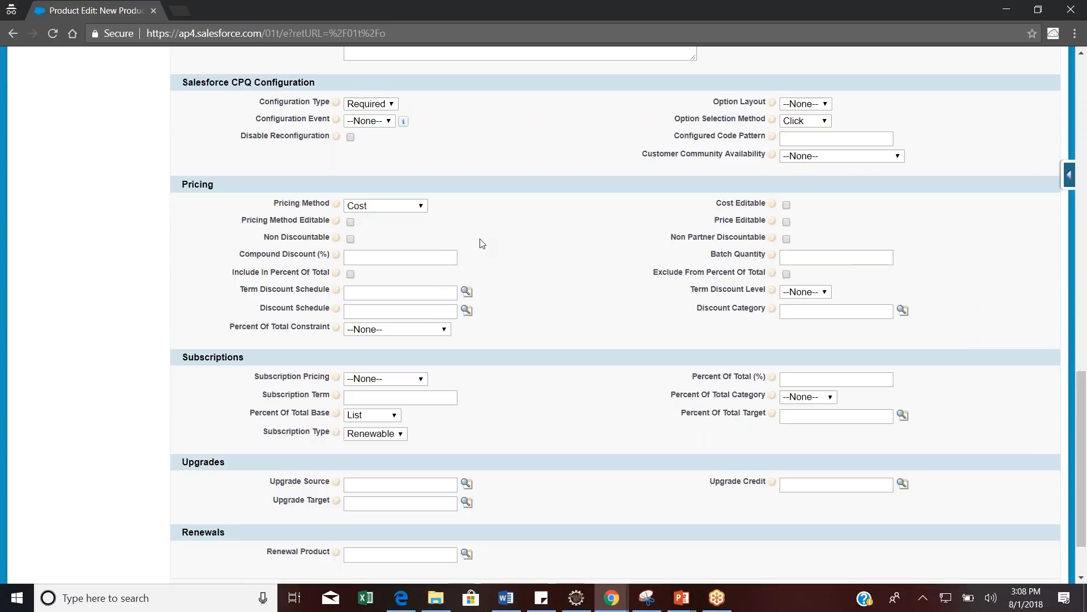
pyautogui.click(399, 209)
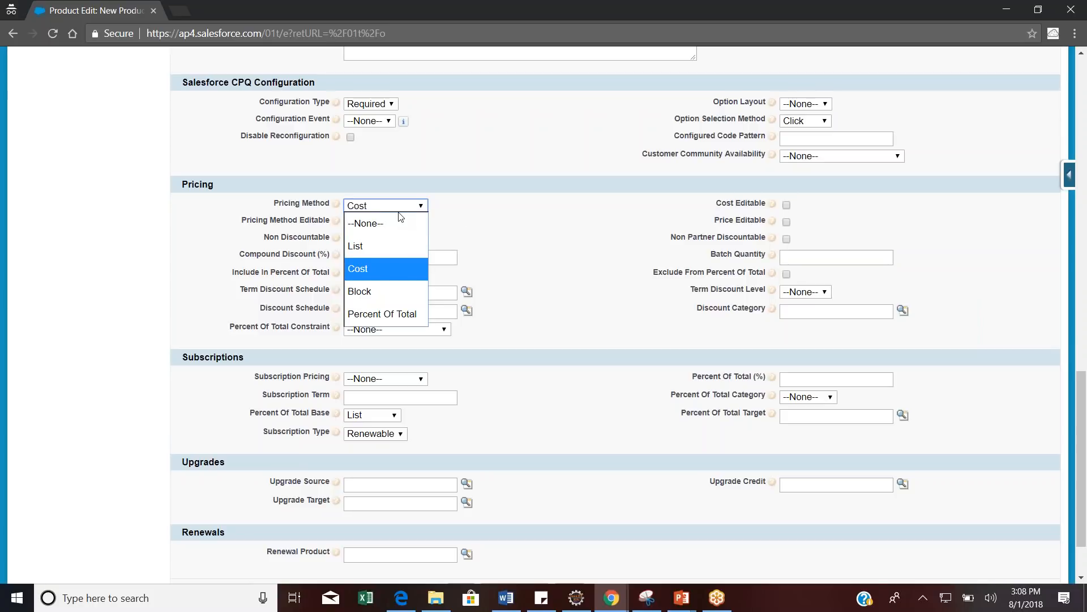
pyautogui.click(370, 249)
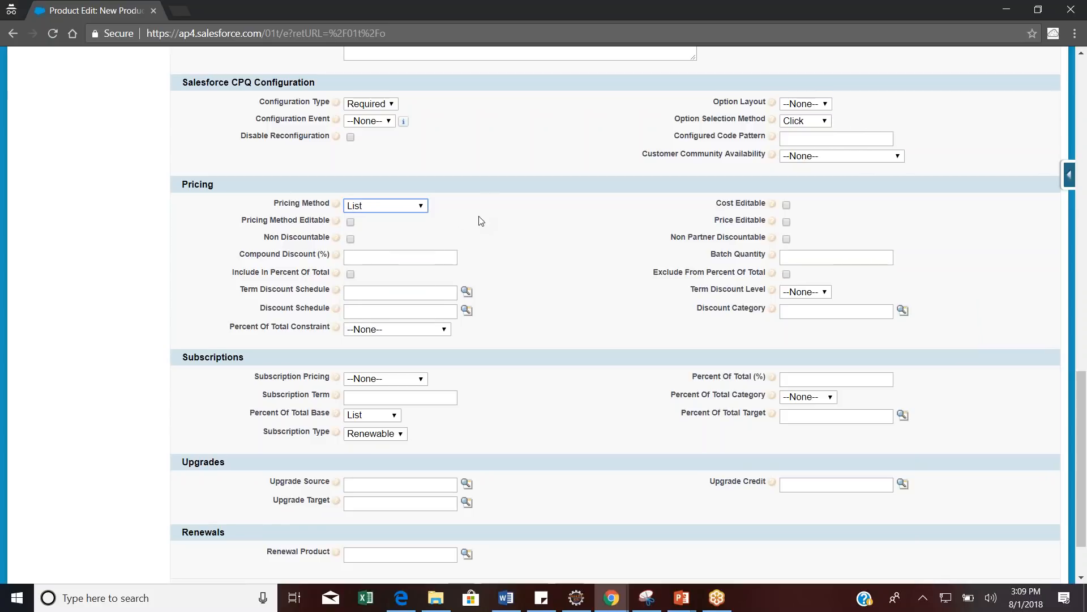
# Save the new product and proceed to adding its standard price
pyautogui.click(1078, 374)
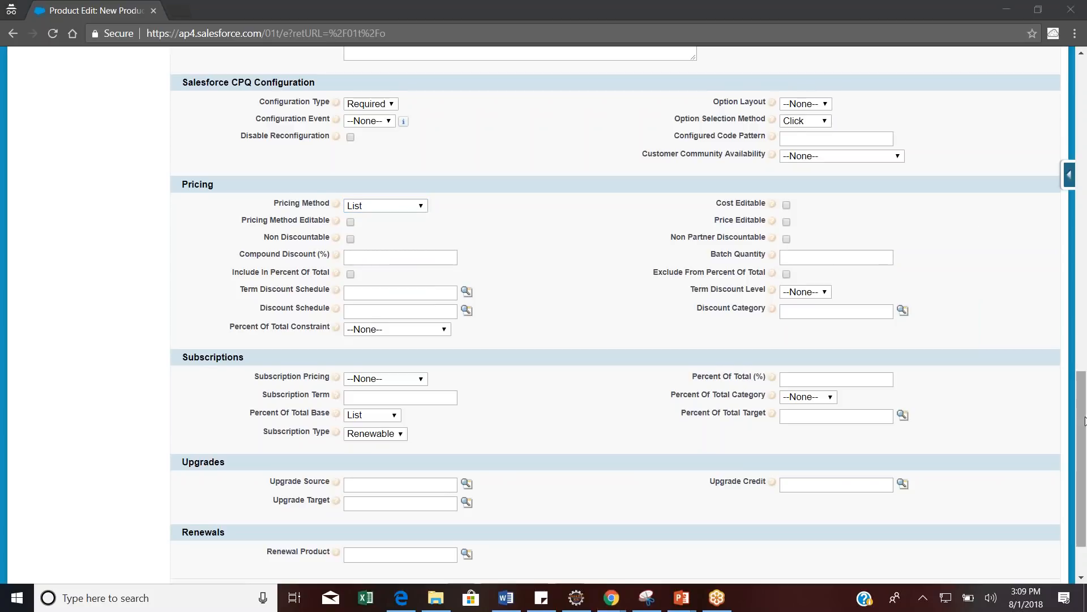
pyautogui.moveTo(1083, 433); pyautogui.dragTo(1084, 463)
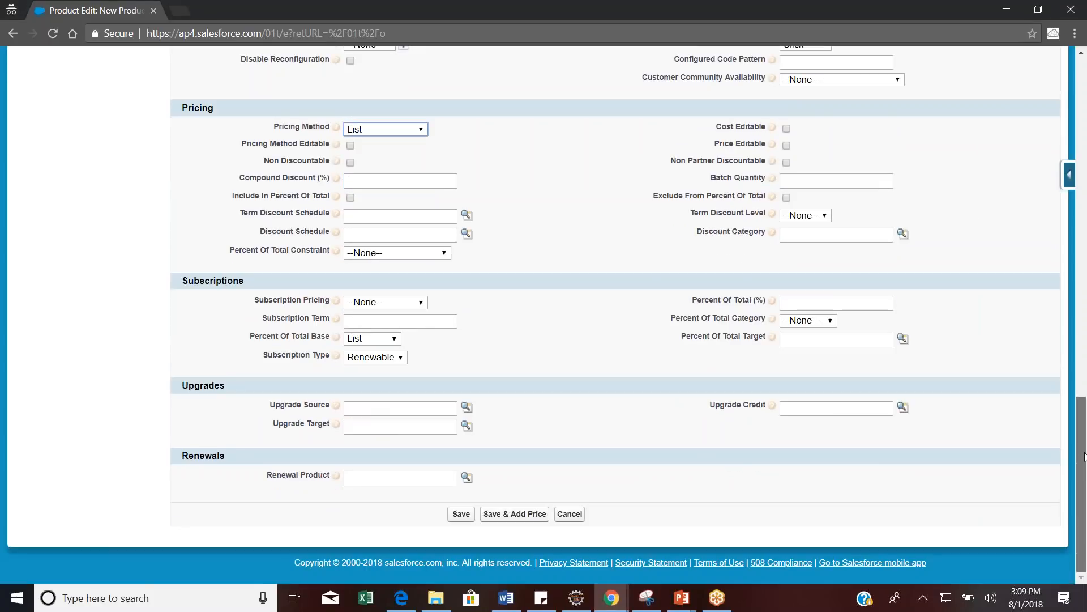
pyautogui.click(503, 515)
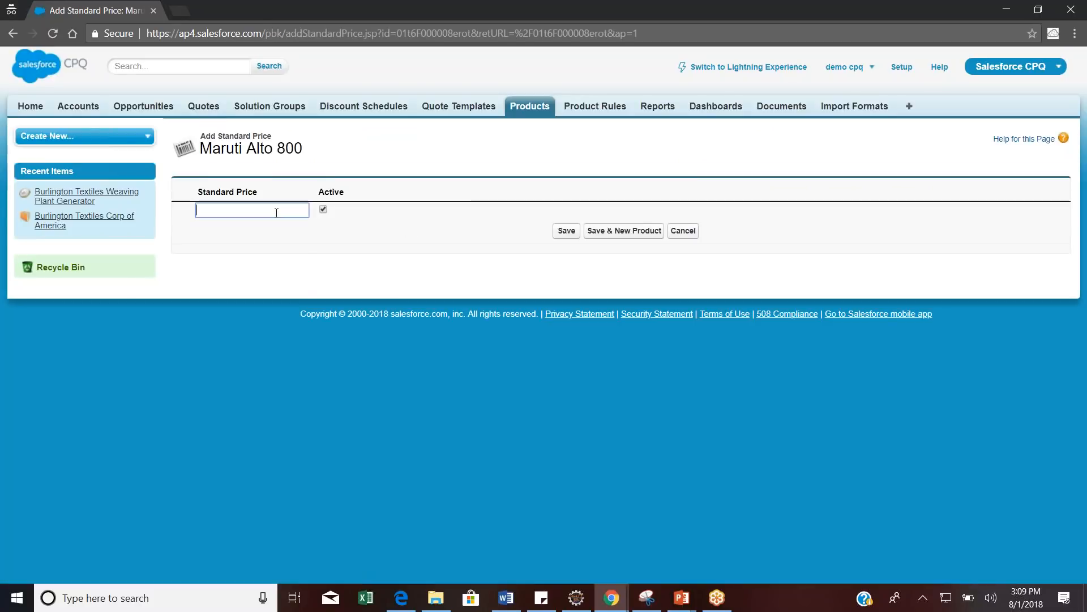
# Set the Standard Price of Maruti Alto 800 to 285000 and save it
pyautogui.click(276, 213)
pyautogui.write('1850')
pyautogui.press('BackSpace')
pyautogui.press('BackSpace')
pyautogui.press('BackSpace')
pyautogui.press('BackSpace')
pyautogui.write('285000')
pyautogui.click(567, 232)
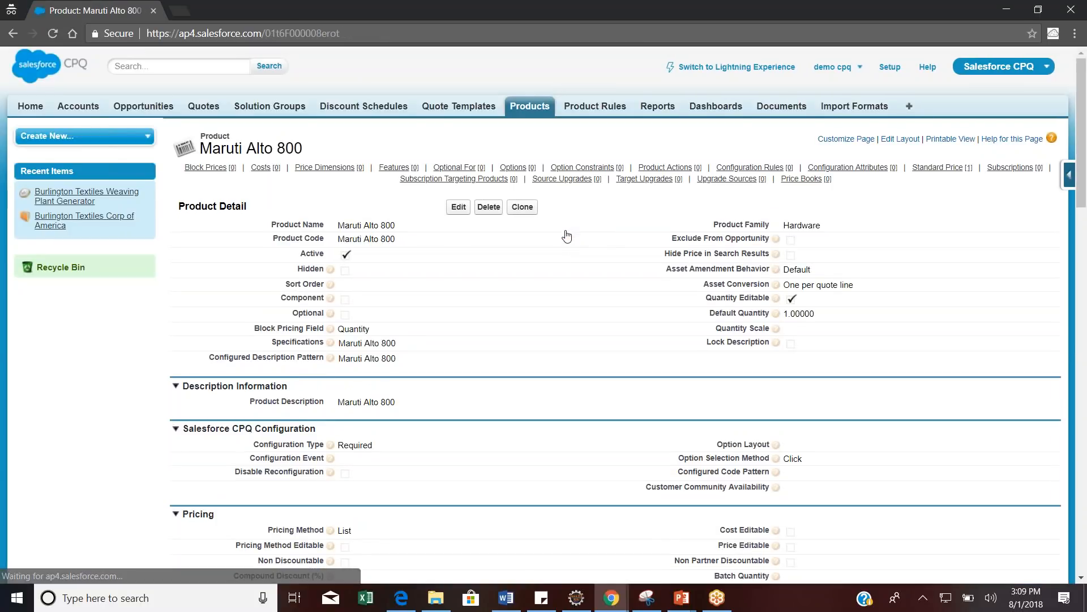
# Add Maruti Alto 800 to the Standard price book, using its standard price as the list price, and save
pyautogui.click(1083, 351)
pyautogui.click(1084, 351)
pyautogui.click(1083, 510)
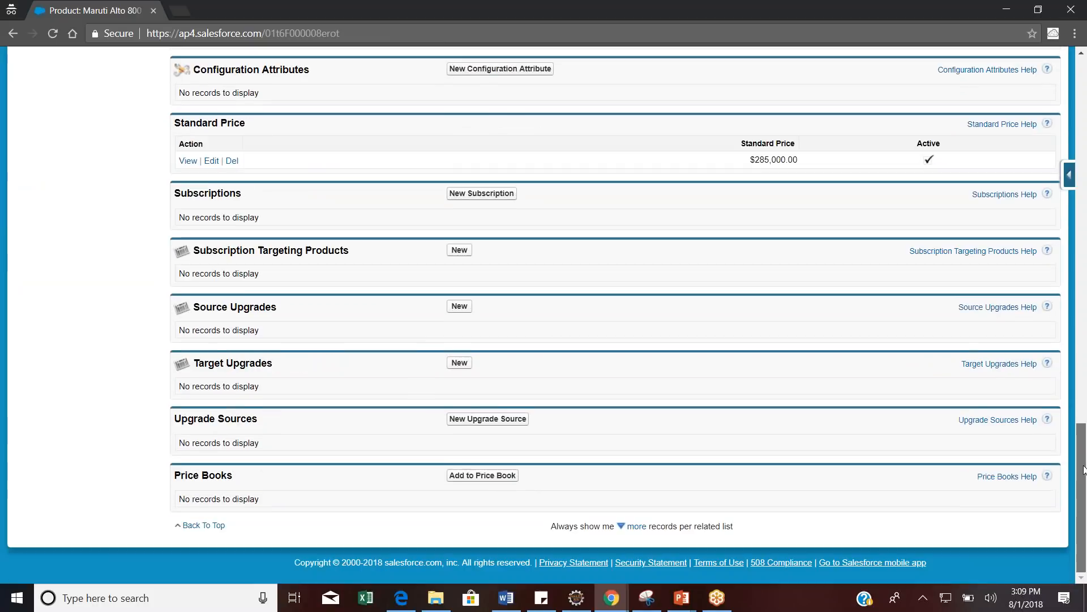
pyautogui.click(473, 481)
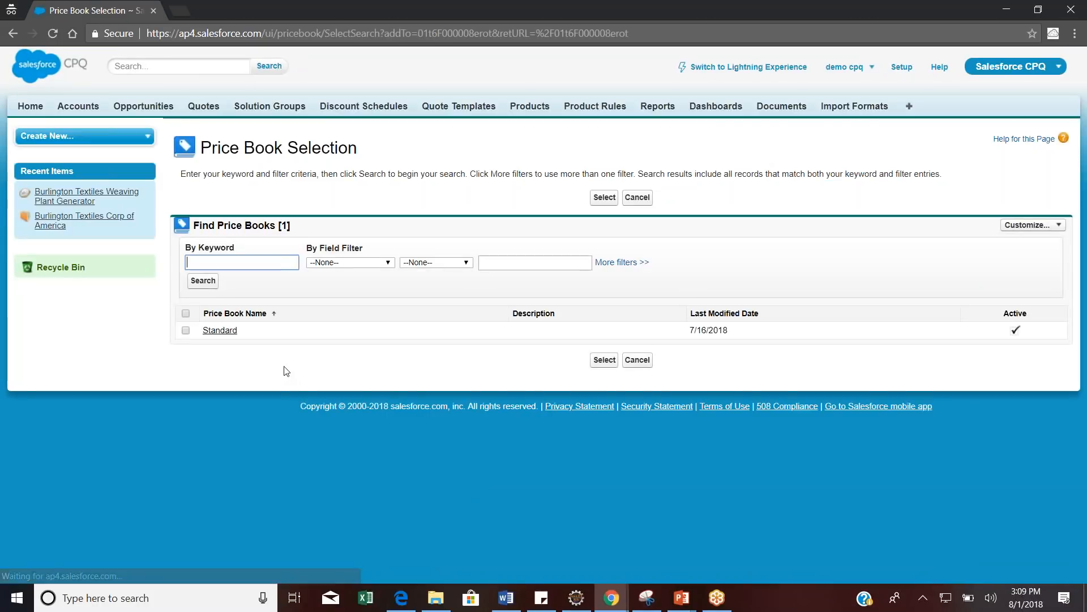
pyautogui.click(185, 314)
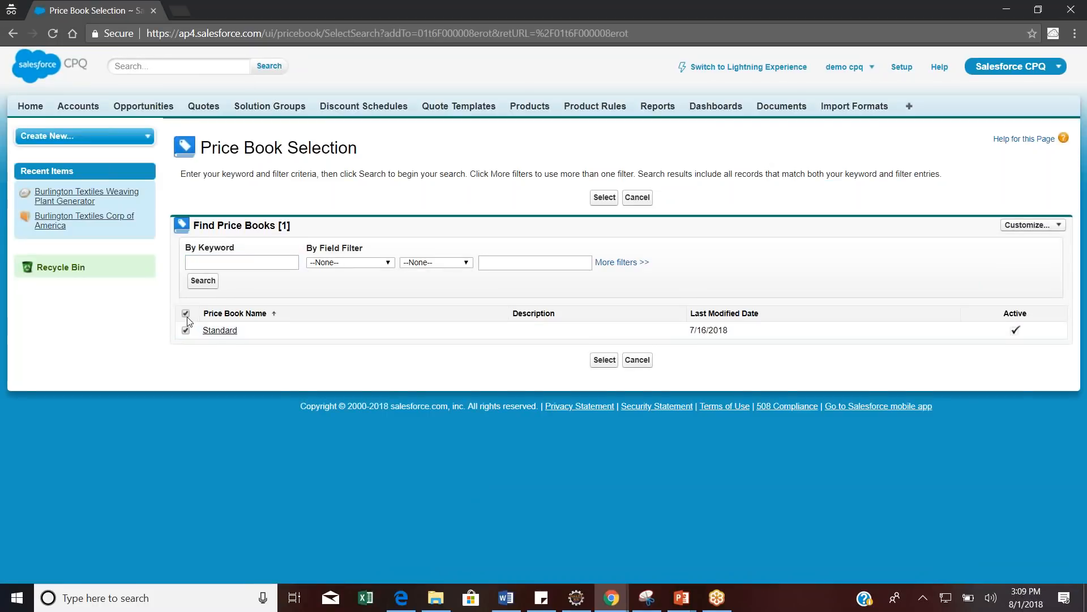
pyautogui.click(610, 361)
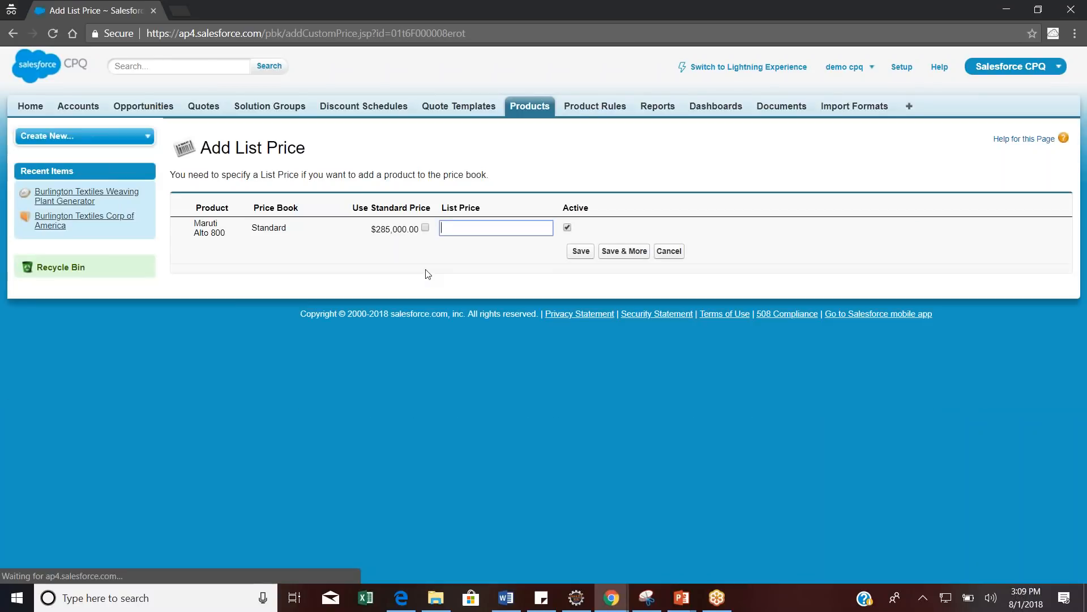
pyautogui.click(426, 228)
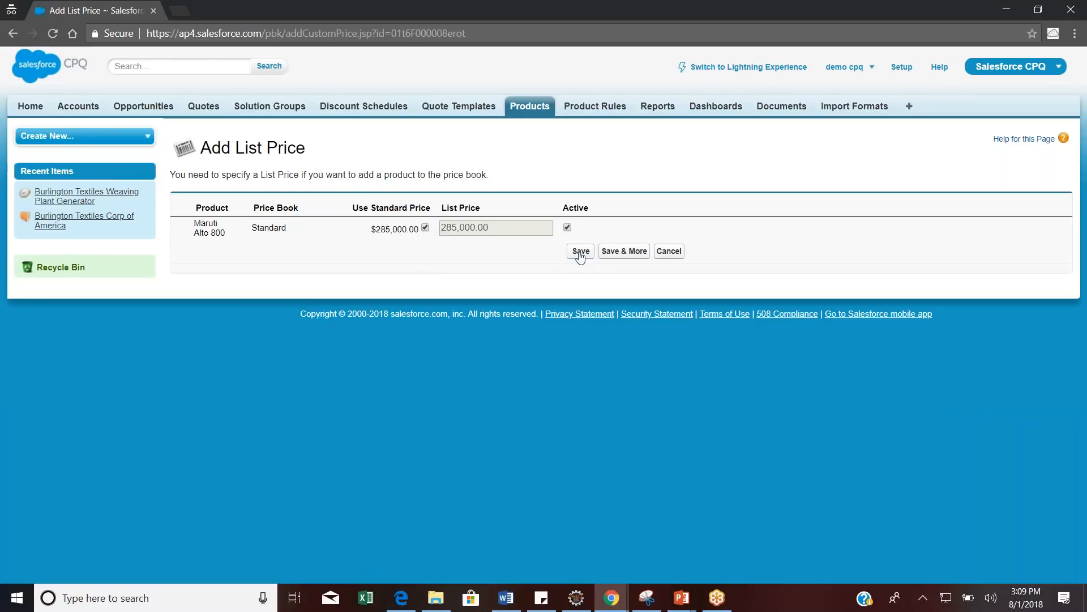
pyautogui.click(581, 252)
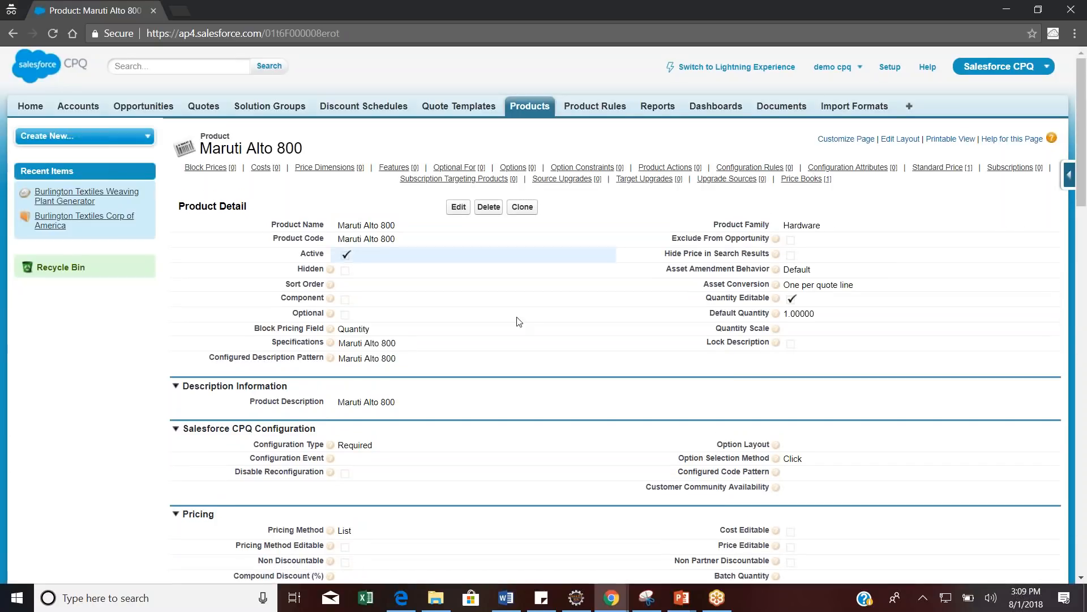
# Check the product list on the Product and Bundle slide in PowerPoint and start a new product record in Salesforce
pyautogui.moveTo(323, 154); pyautogui.dragTo(200, 137)
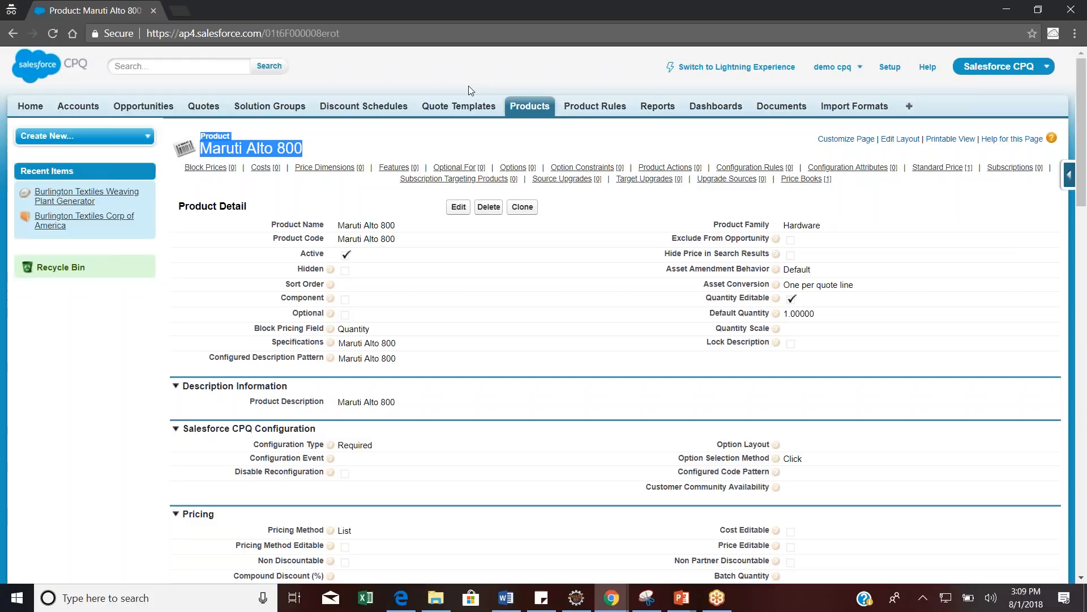
pyautogui.click(538, 109)
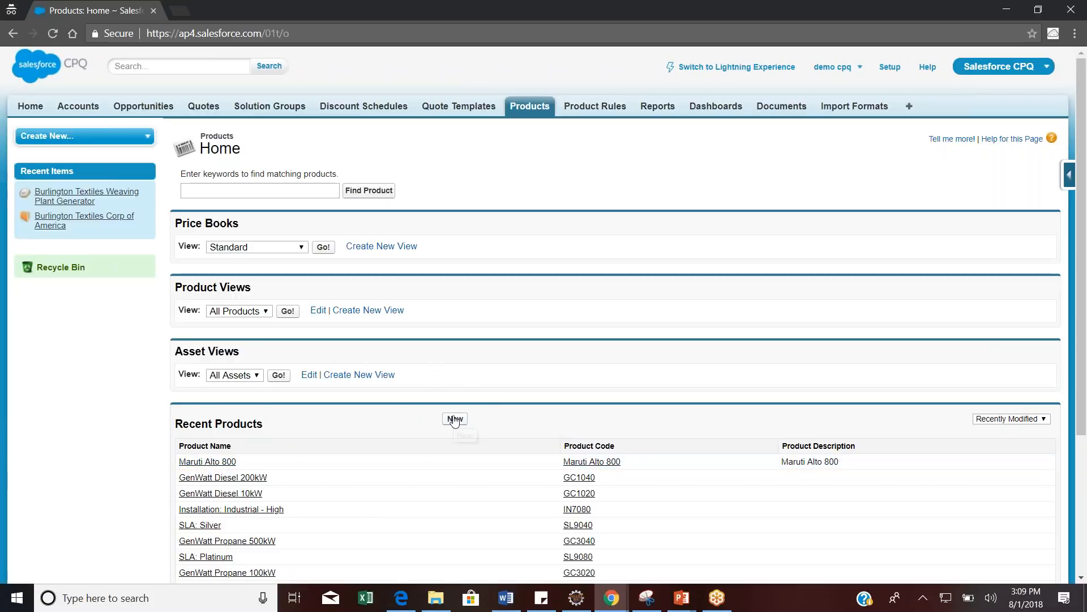
pyautogui.hotkey('alt', 'Tab')
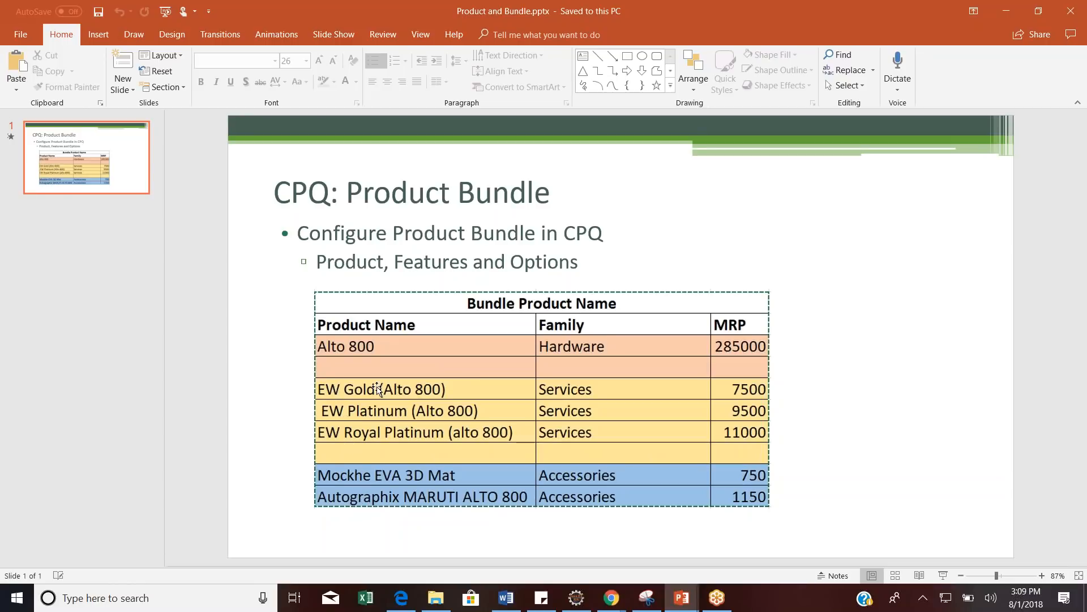
pyautogui.hotkey('alt', 'Tab')
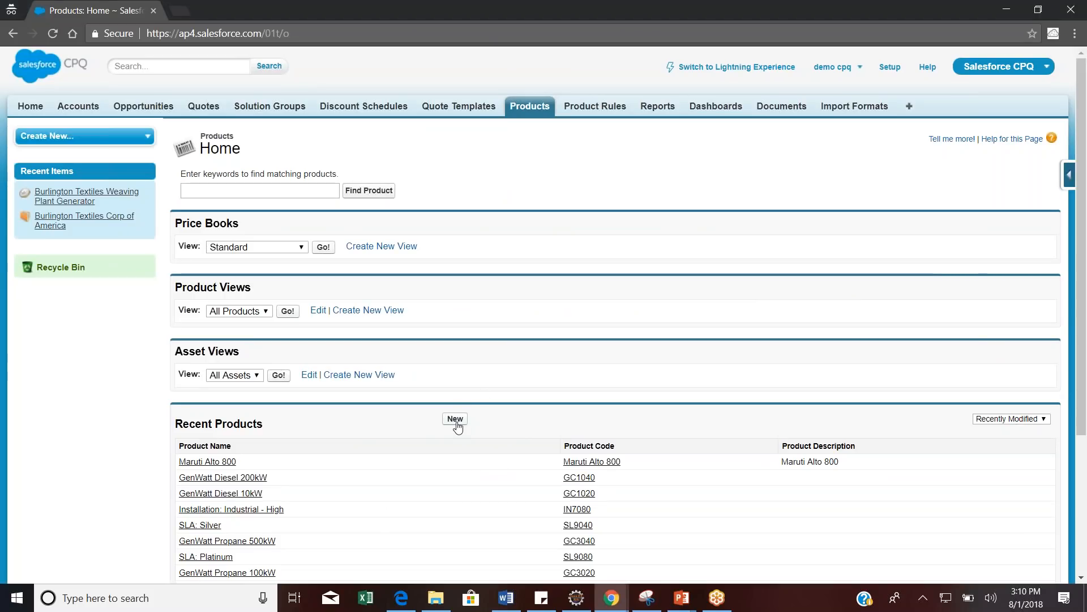
pyautogui.click(453, 420)
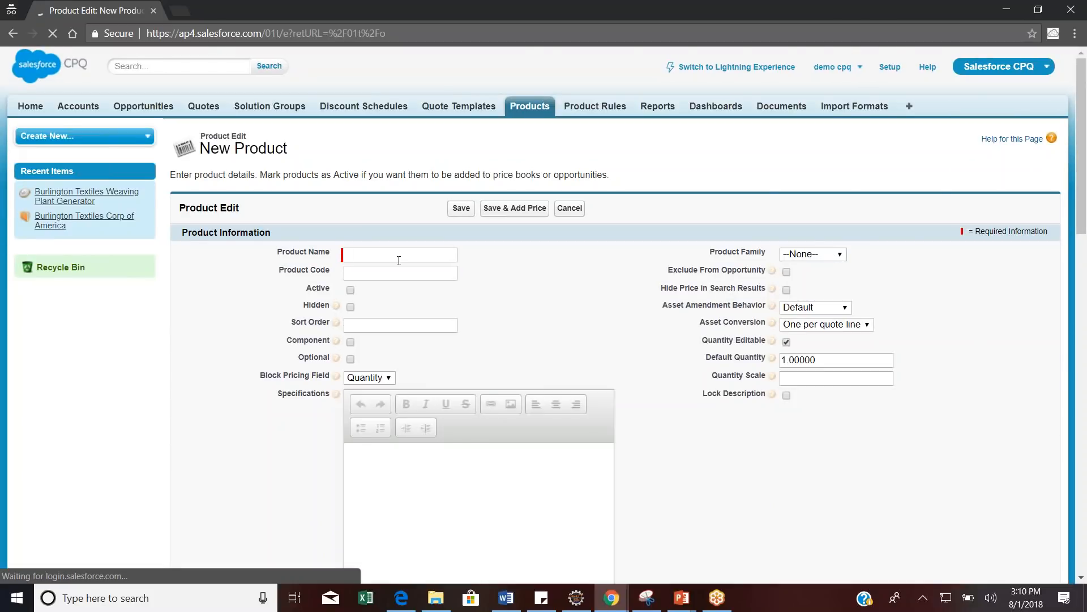
# Open the workbook Bundle-Alto-800.xlsx from the CPQ folder in Excel and maximize its window
pyautogui.hotkey('alt', 'Tab')
pyautogui.hotkey('alt', 'Tab')
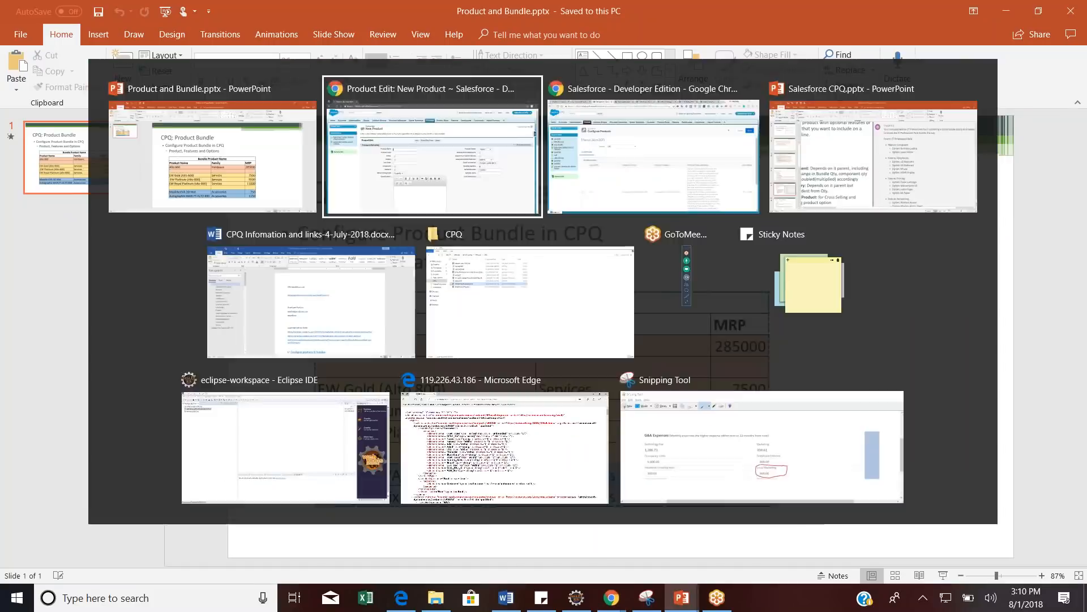
pyautogui.click(435, 598)
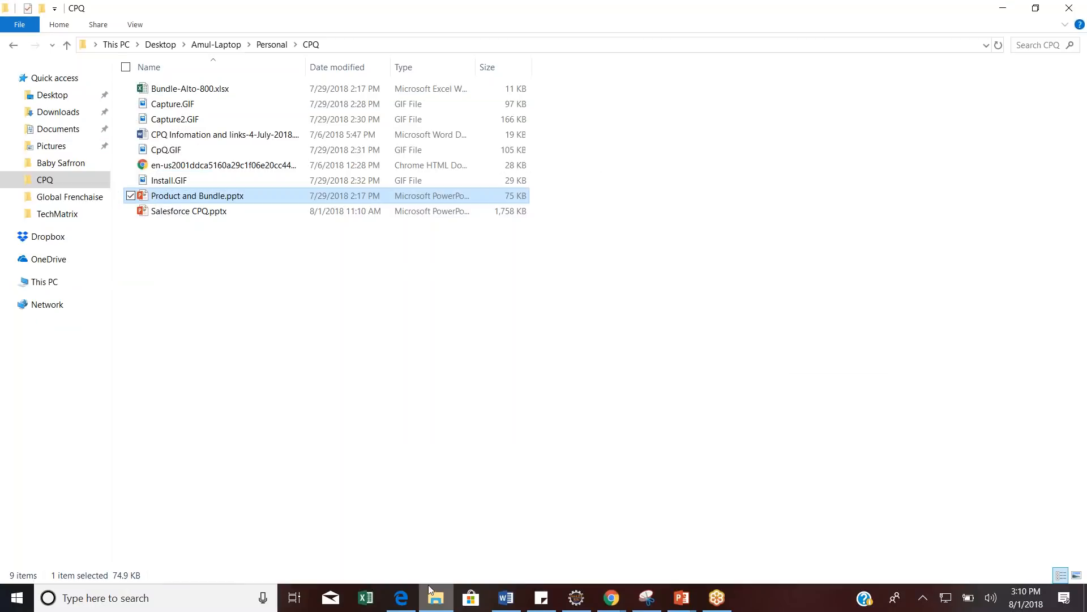
pyautogui.click(213, 90)
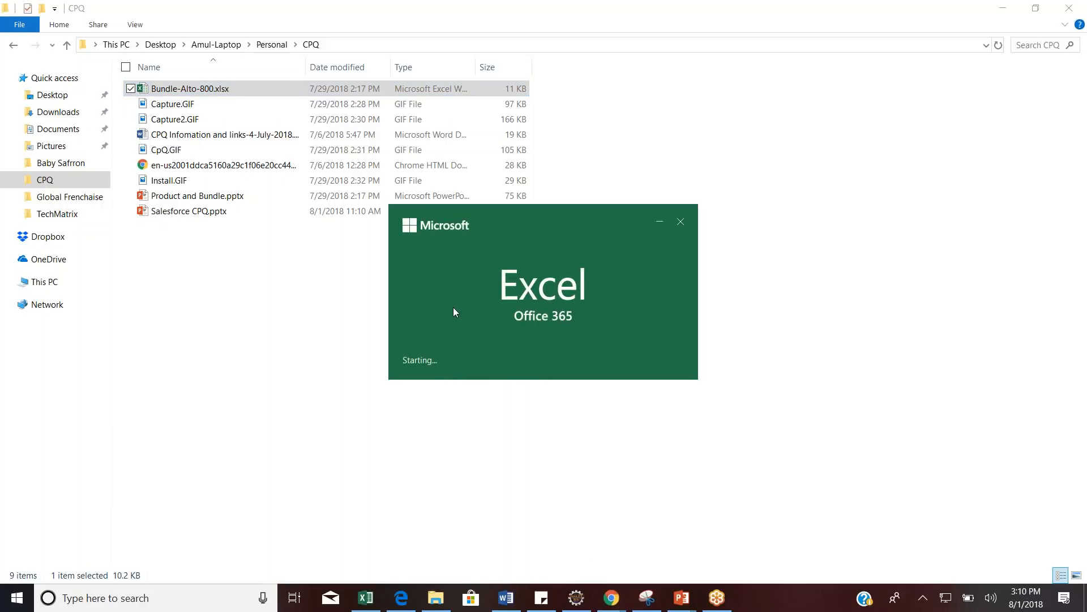
pyautogui.hotkey('alt', 'Tab')
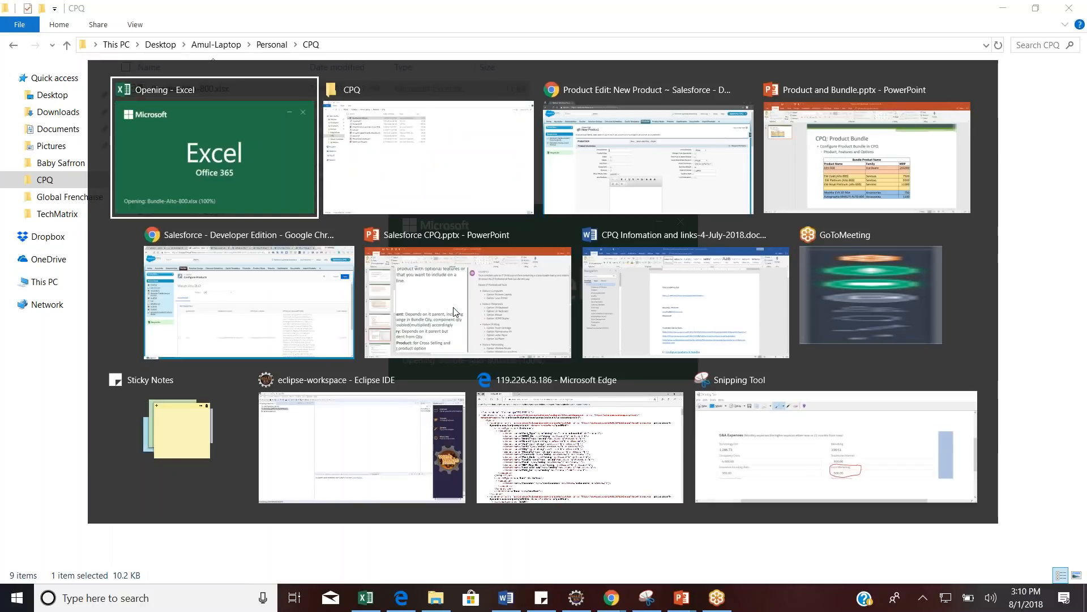
pyautogui.hotkey('alt', 'Tab')
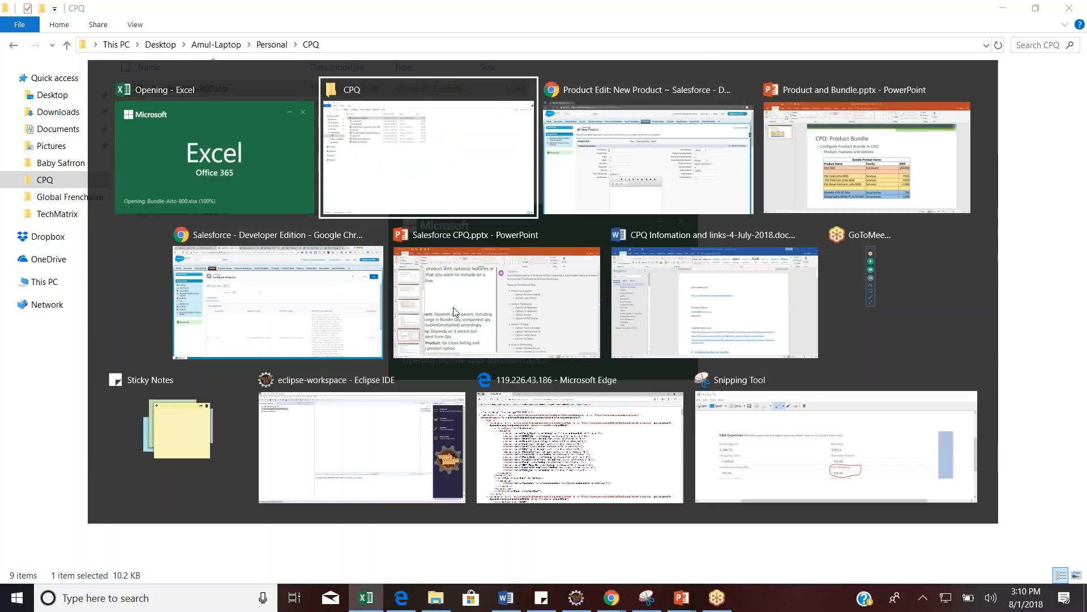
pyautogui.moveTo(681, 602)
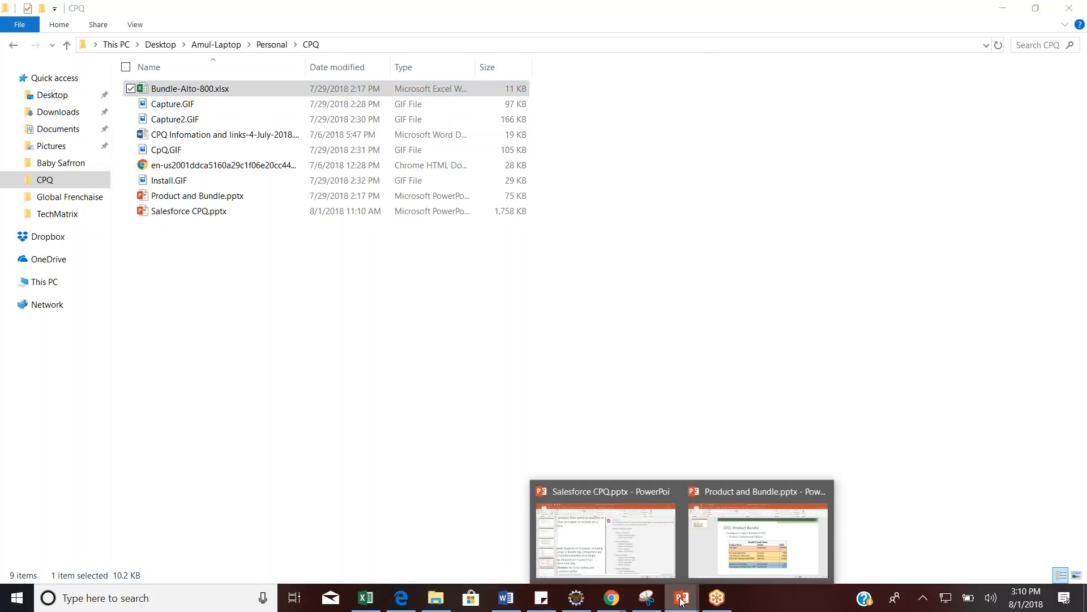
pyautogui.click(762, 546)
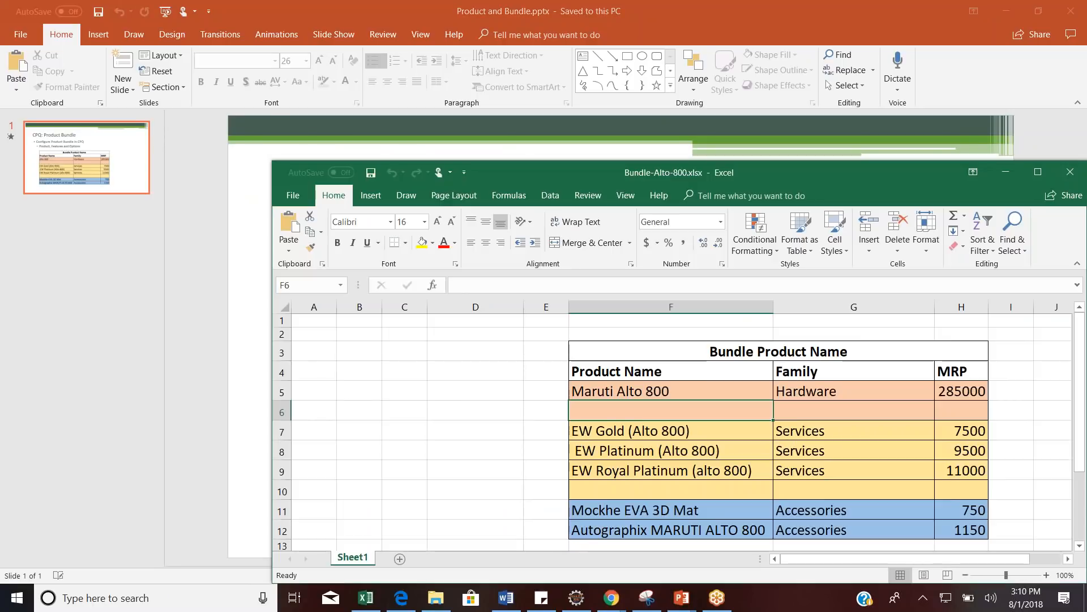
pyautogui.doubleClick(780, 172)
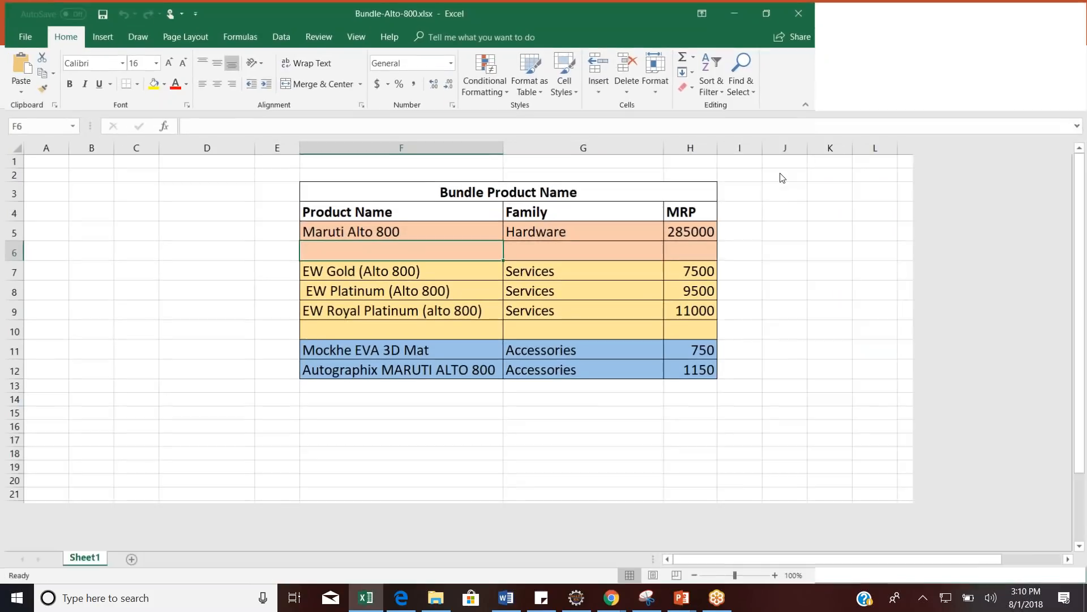
# Copy EW Gold (Alto 800) from the workbook into the new Salesforce product's name and product code
pyautogui.click(391, 265)
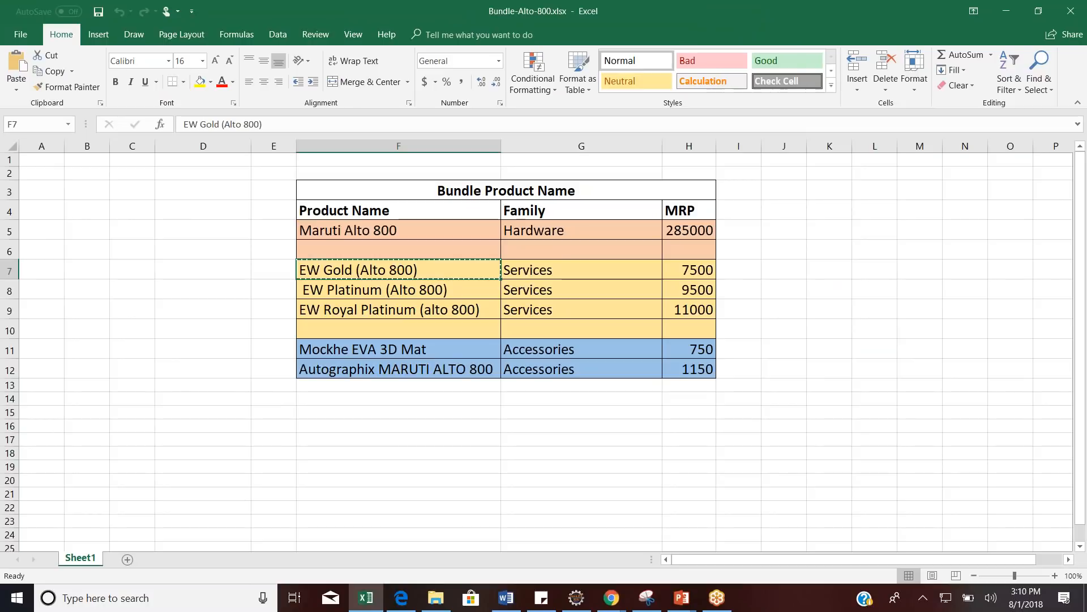
pyautogui.hotkey('ctrl', 'c')
pyautogui.hotkey('alt', 'Tab')
pyautogui.hotkey('alt', 'Tab')
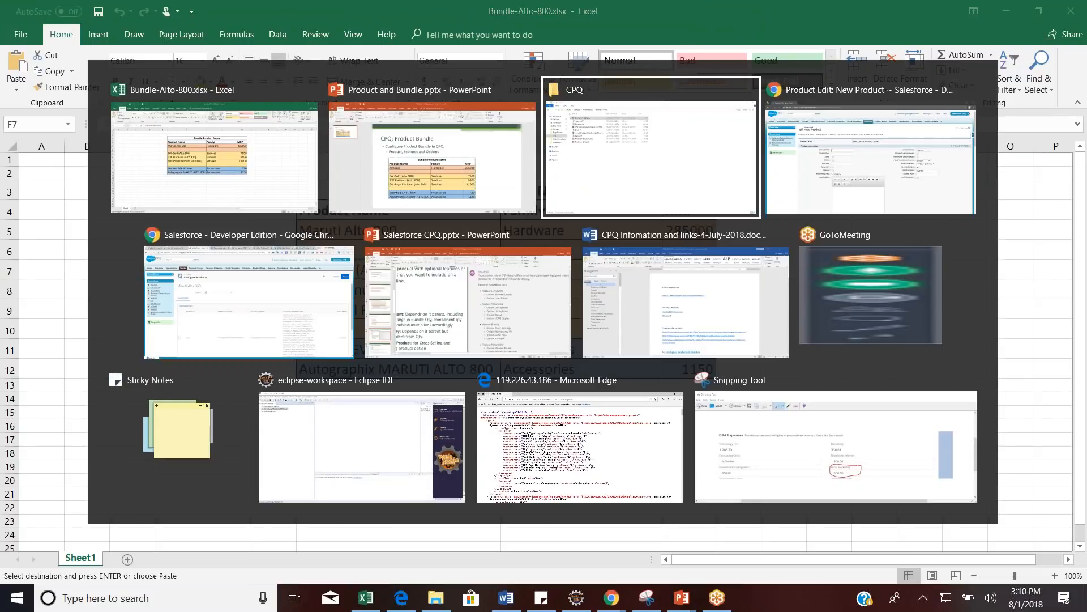
pyautogui.hotkey('alt', 'Tab')
pyautogui.press('Tab')
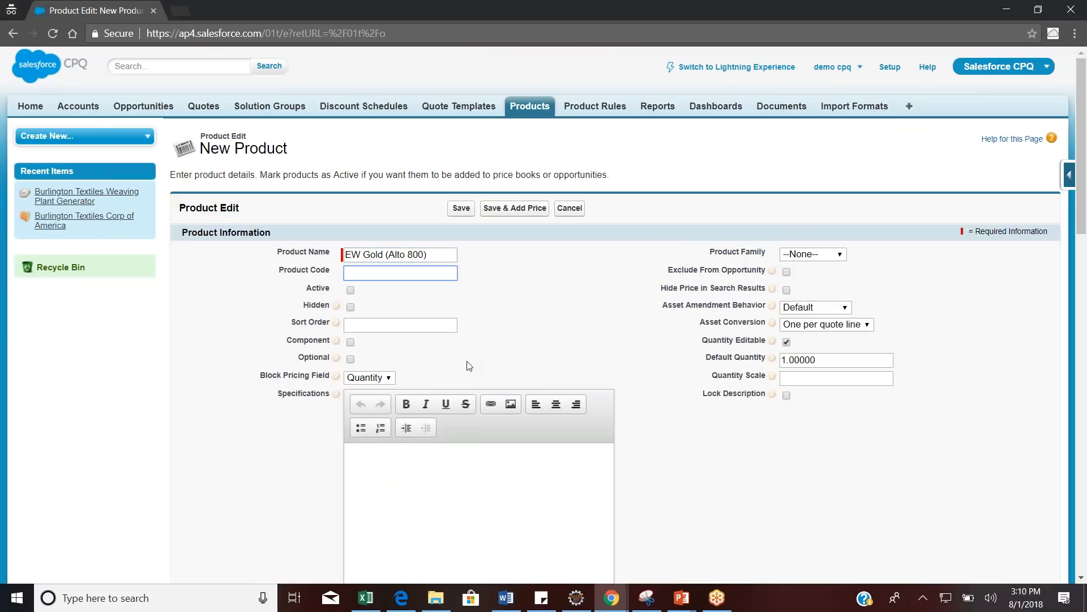
# Set the Product Family to Services, mark the product active, and save it to proceed to its standard price
pyautogui.click(820, 258)
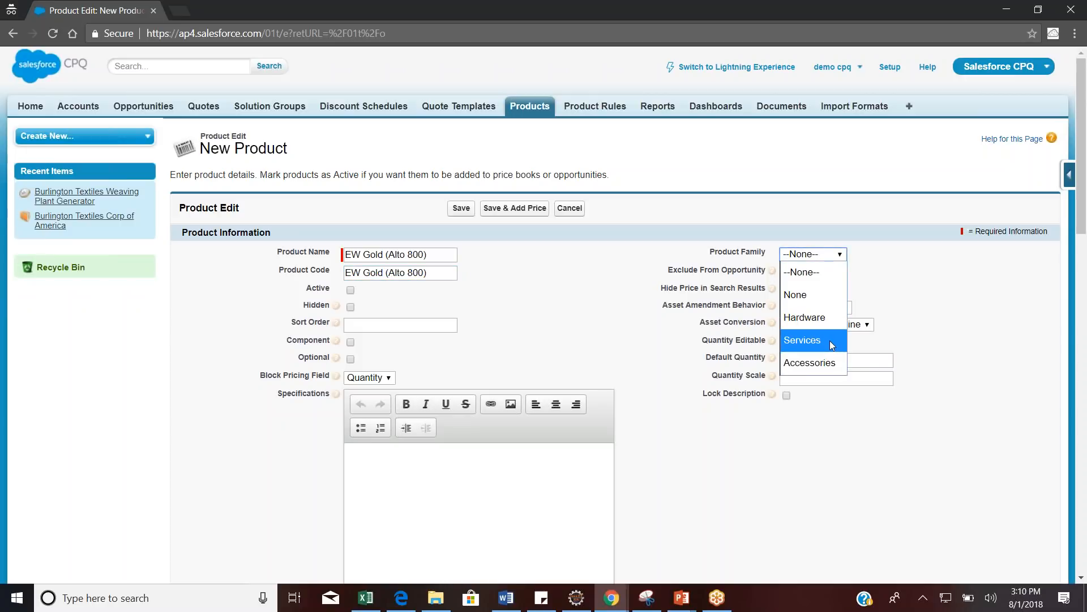
pyautogui.click(832, 345)
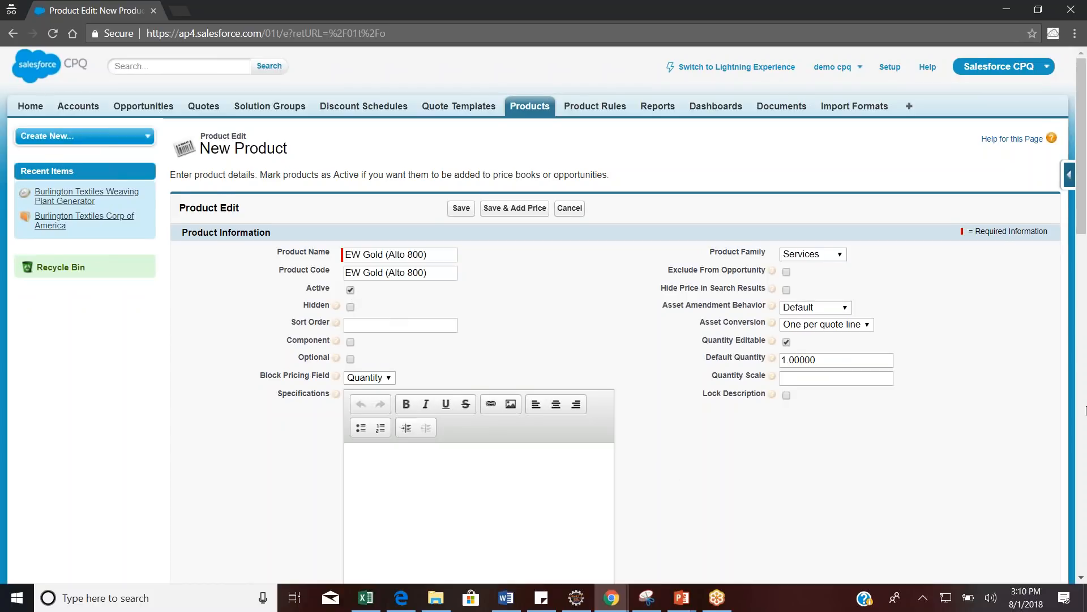
pyautogui.click(1086, 407)
pyautogui.click(1086, 406)
pyautogui.moveTo(1086, 406); pyautogui.dragTo(1073, 356)
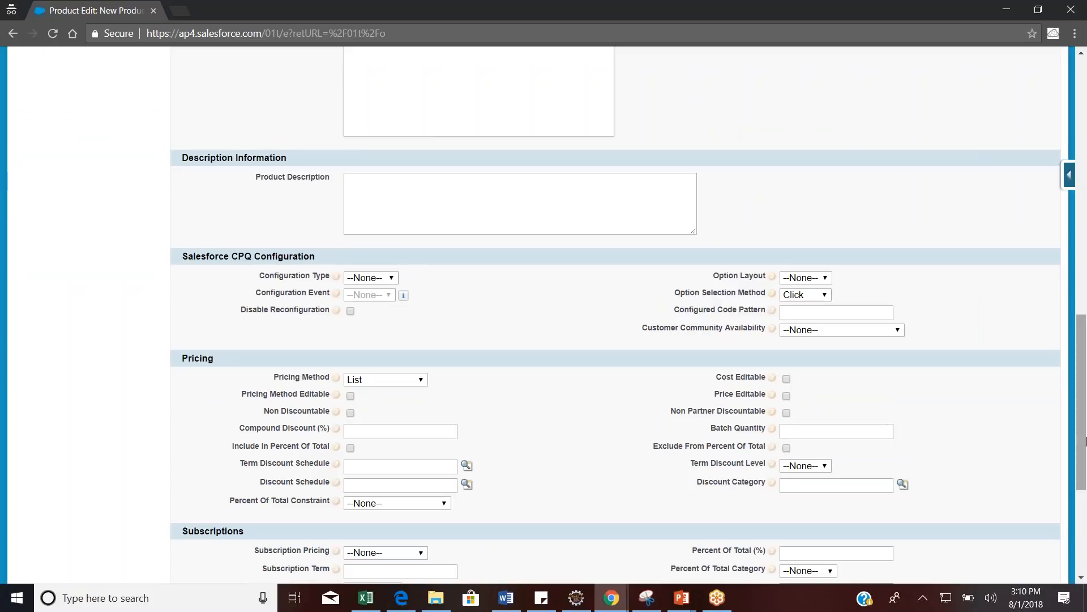
pyautogui.click(1086, 517)
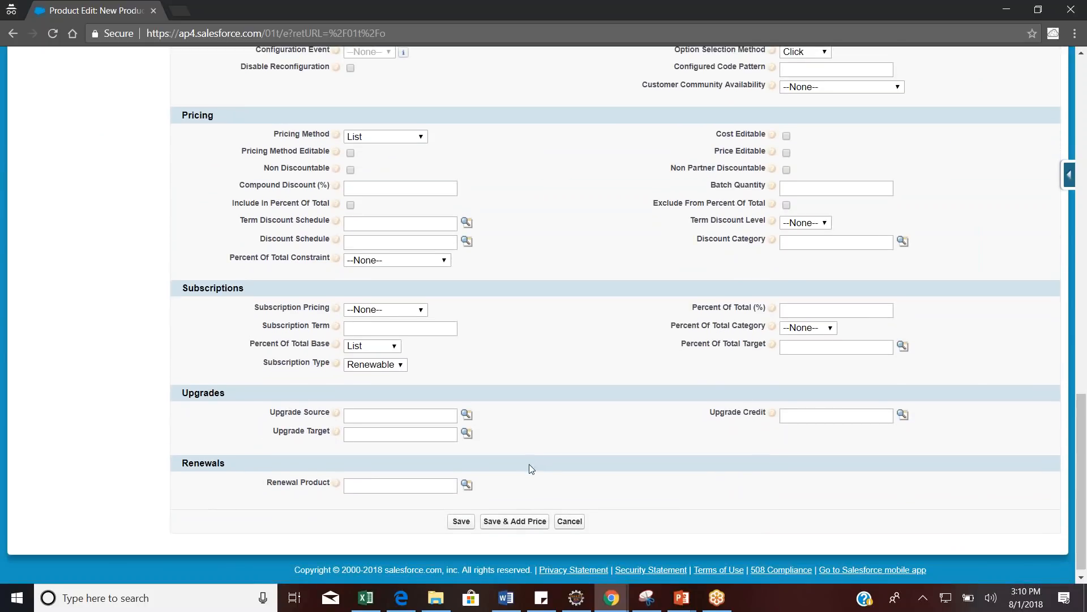
pyautogui.click(507, 521)
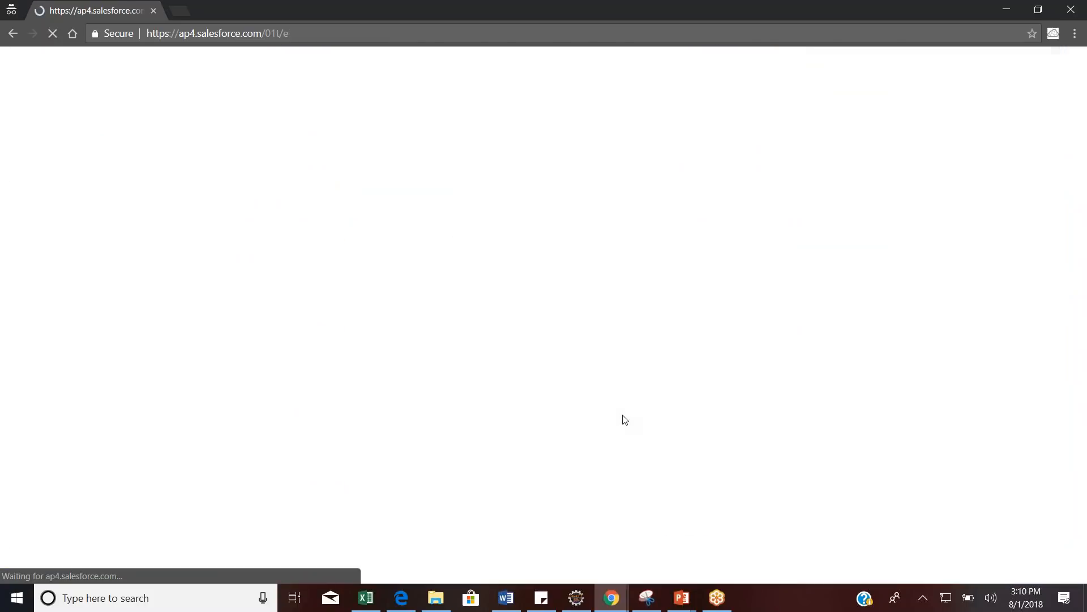
# Copy the 7500 MRP from the Excel workbook into the Standard Price of EW Gold (Alto 800) and save it
pyautogui.hotkey('alt', 'Tab')
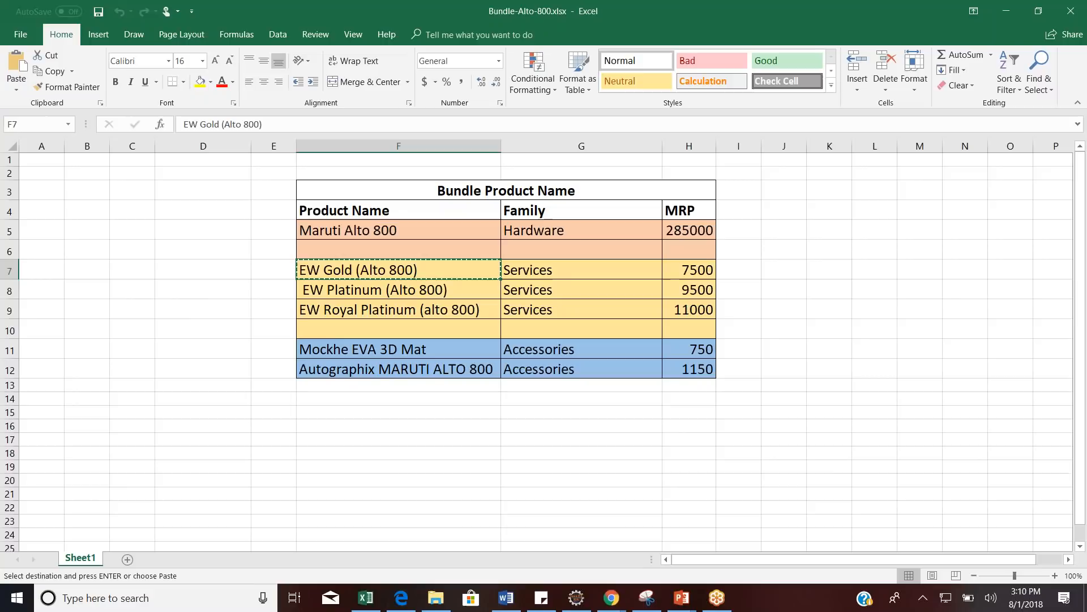
pyautogui.click(697, 270)
pyautogui.hotkey('ctrl', 'c')
pyautogui.hotkey('alt', 'Tab')
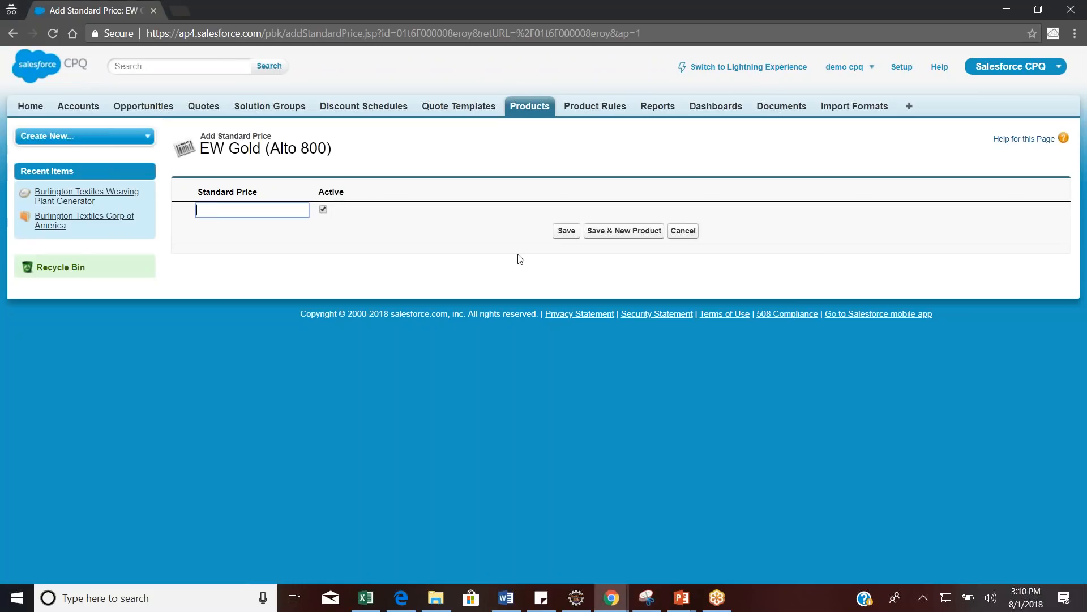
pyautogui.click(566, 236)
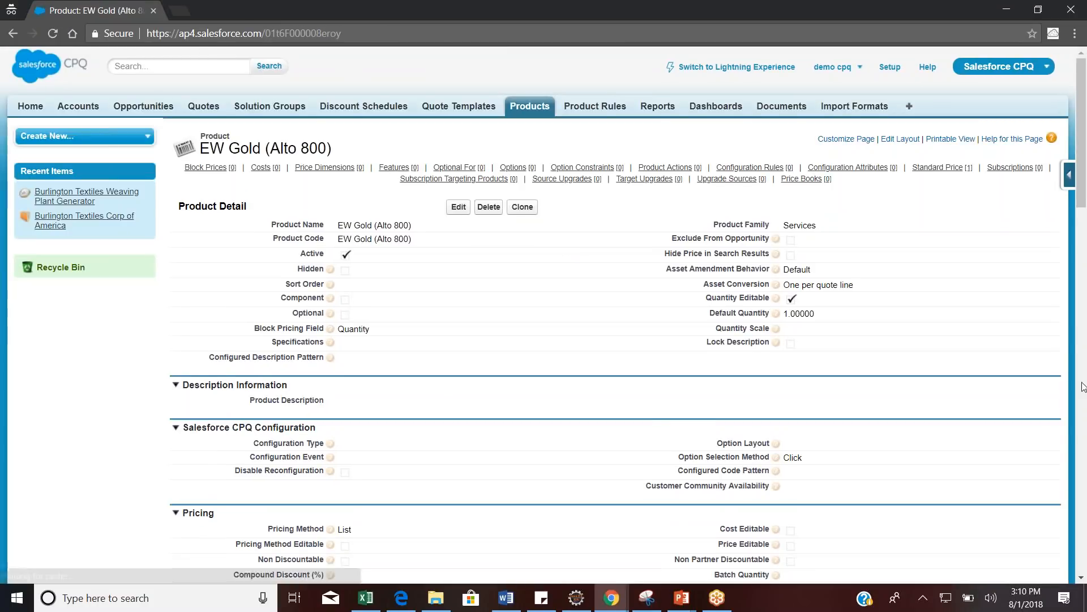
# Add EW Gold (Alto 800) to the Standard price book, using its standard price as the list price, and save
pyautogui.scroll(-15, 537, 482)
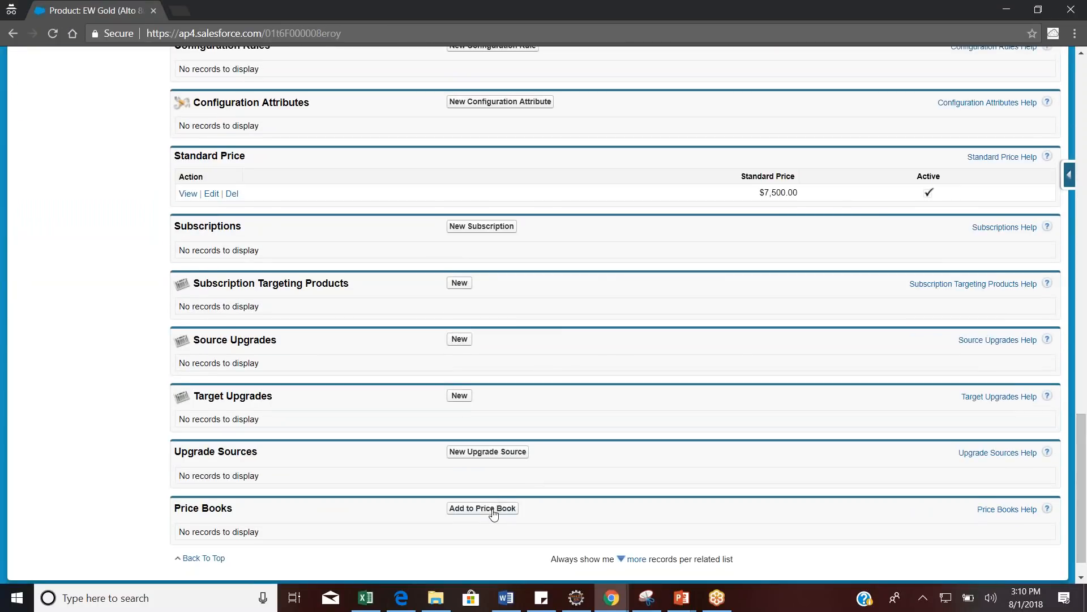
pyautogui.click(493, 509)
pyautogui.click(187, 330)
pyautogui.click(604, 360)
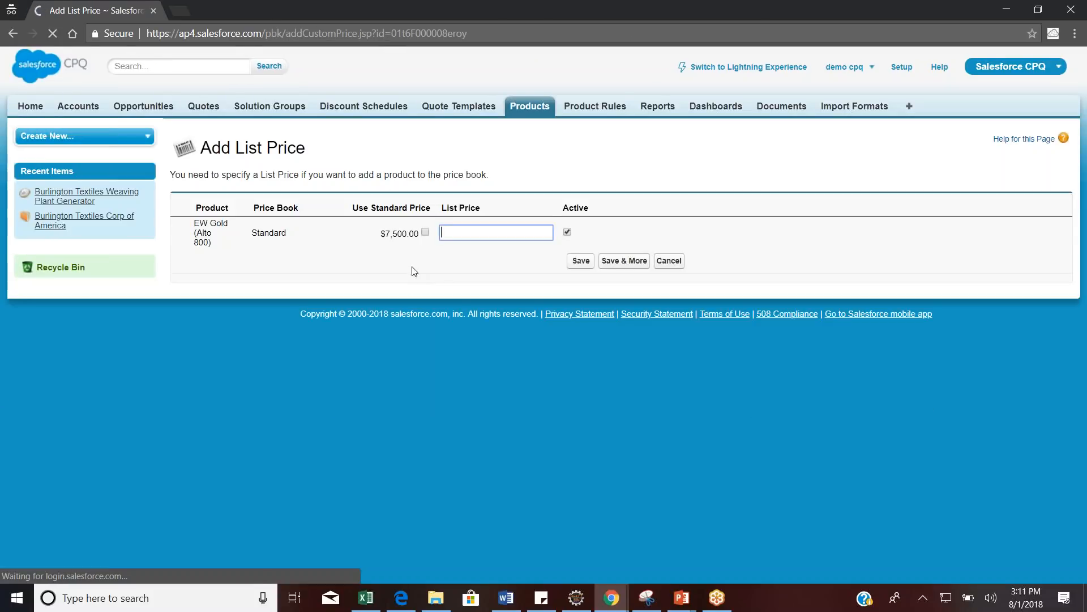
pyautogui.click(425, 231)
pyautogui.click(581, 261)
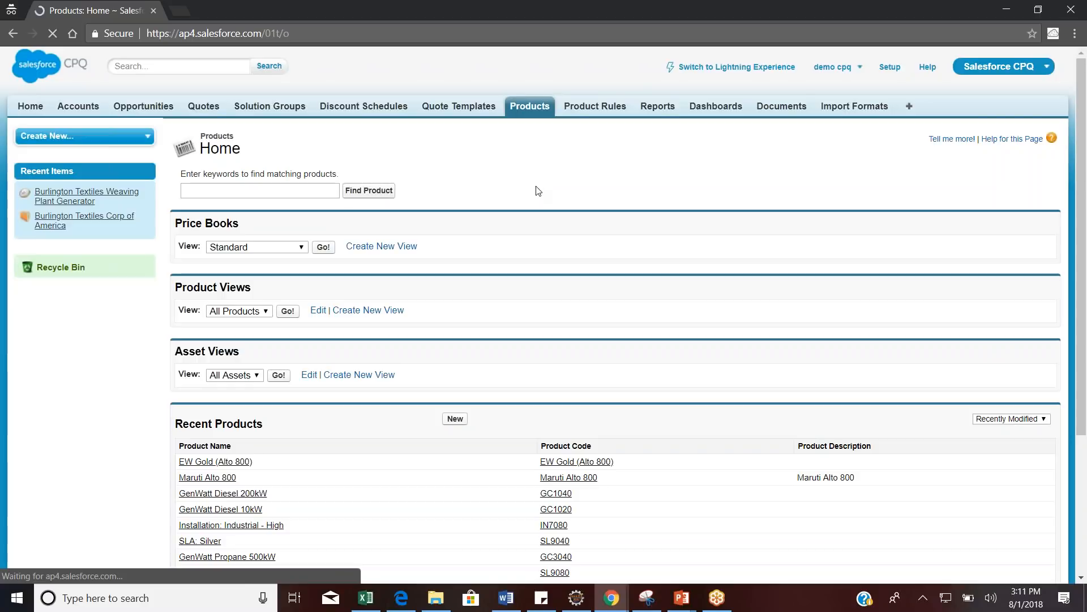
# Start a new product and copy EW Platinum (Alto 800) from the Excel workbook into its name and product code
pyautogui.click(455, 419)
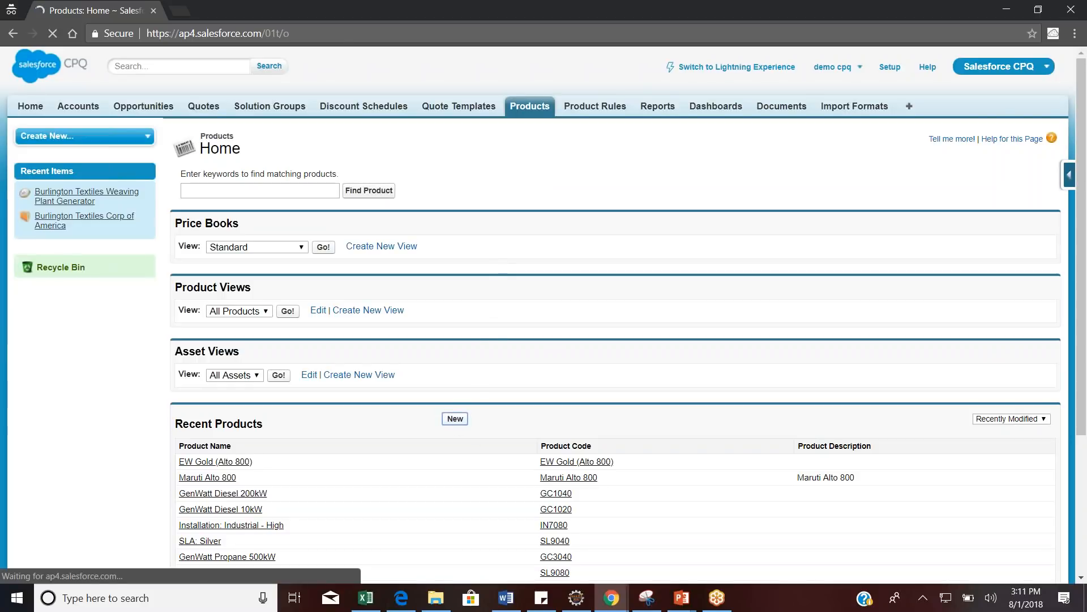
pyautogui.hotkey('alt', 'Tab')
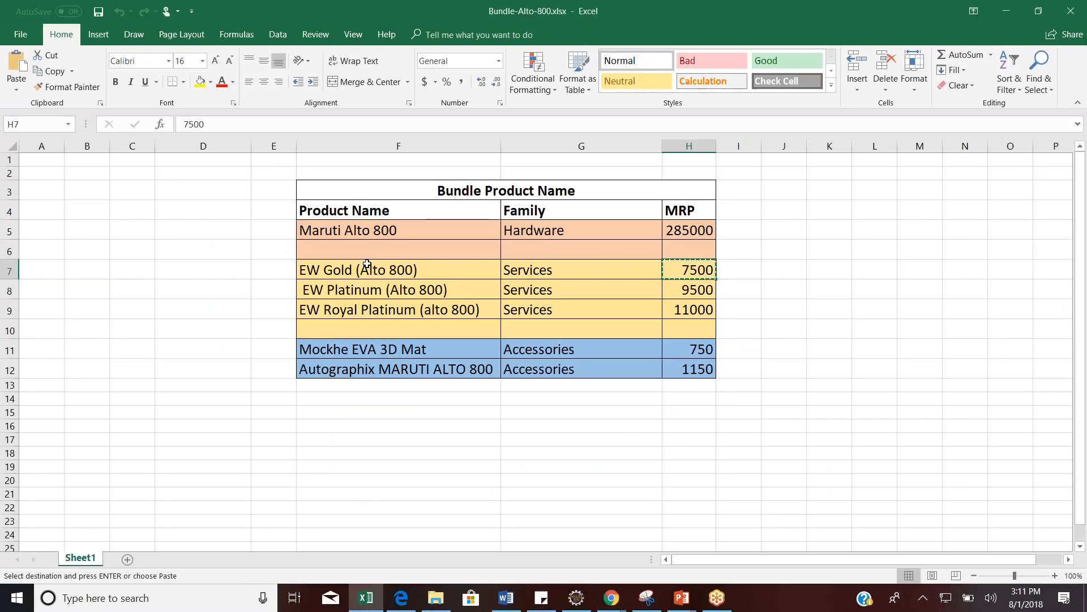
pyautogui.click(380, 290)
pyautogui.hotkey('ctrl', 'c')
pyautogui.hotkey('alt', 'Tab')
pyautogui.hotkey('ctrl', 'v')
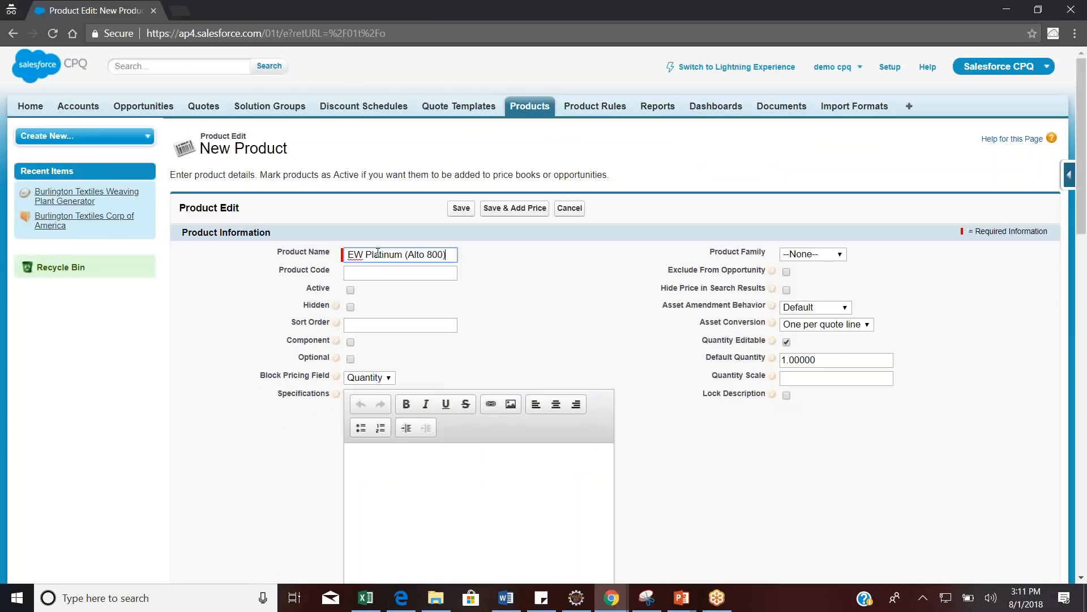
pyautogui.press('Tab')
pyautogui.hotkey('ctrl', 'v')
# Mark EW Platinum (Alto 800) active, set its Product Family to Services, and save it to proceed to its standard price
pyautogui.click(352, 290)
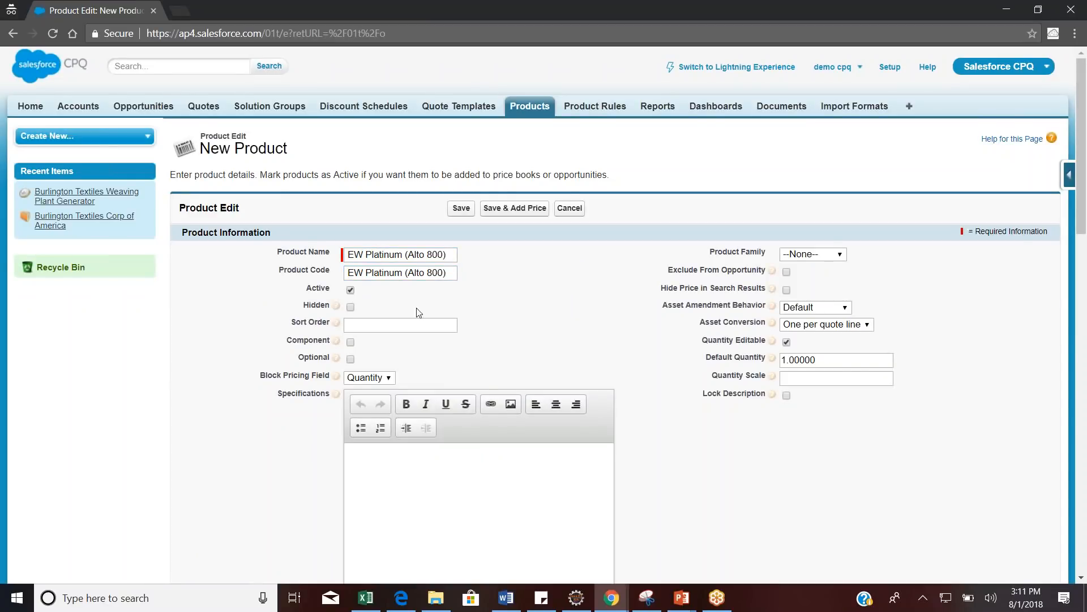
pyautogui.click(827, 255)
pyautogui.click(821, 338)
pyautogui.scroll(-15, 1081, 405)
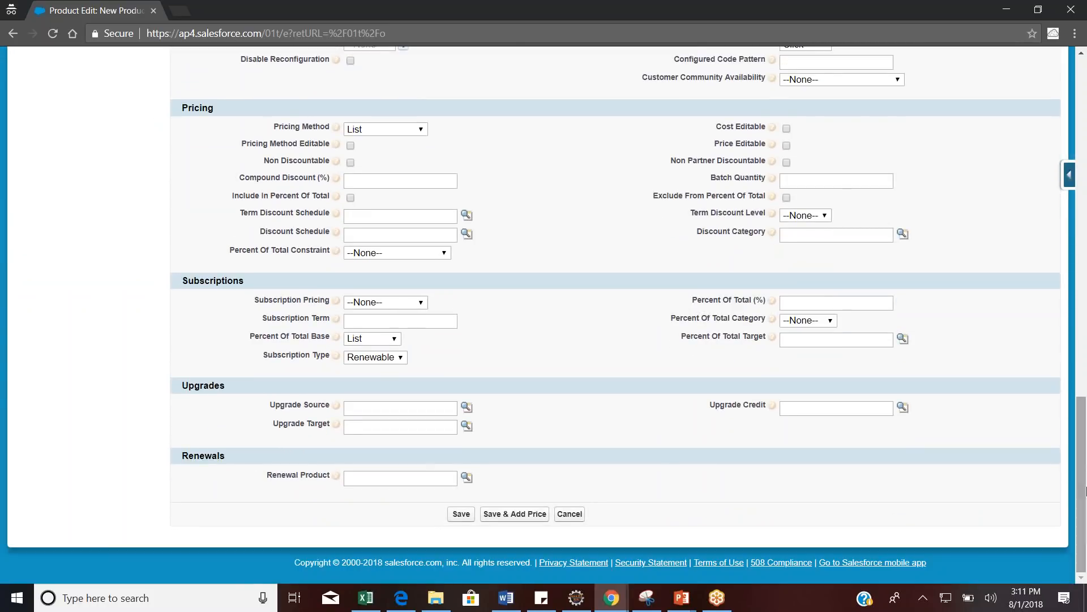
pyautogui.click(492, 514)
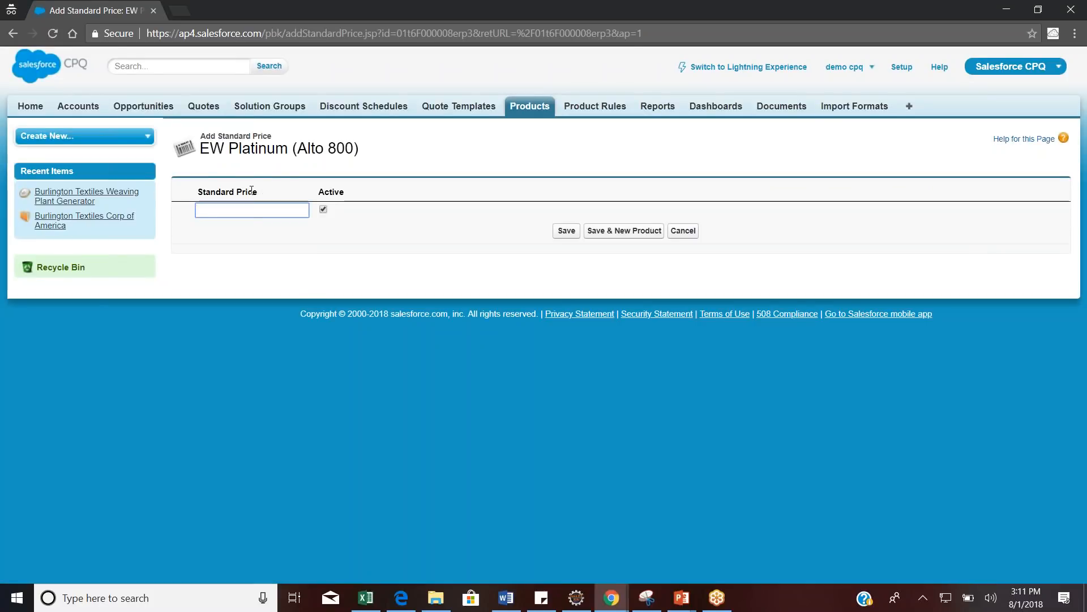
# Copy the 9500 MRP from the Excel workbook into the Standard Price of EW Platinum (Alto 800) and save it
pyautogui.click(245, 208)
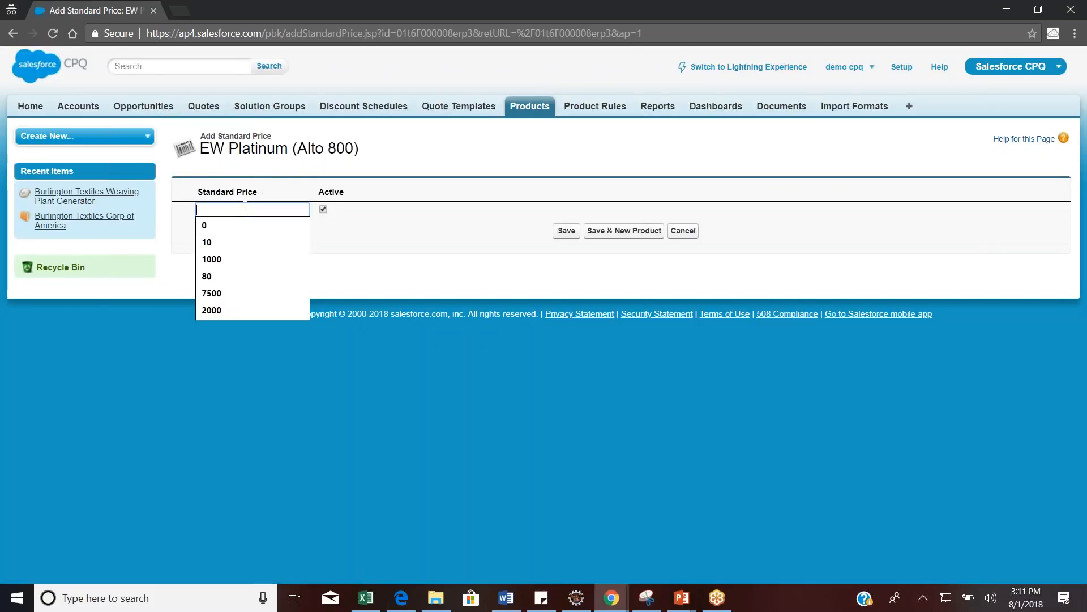
pyautogui.hotkey('alt', 'Tab')
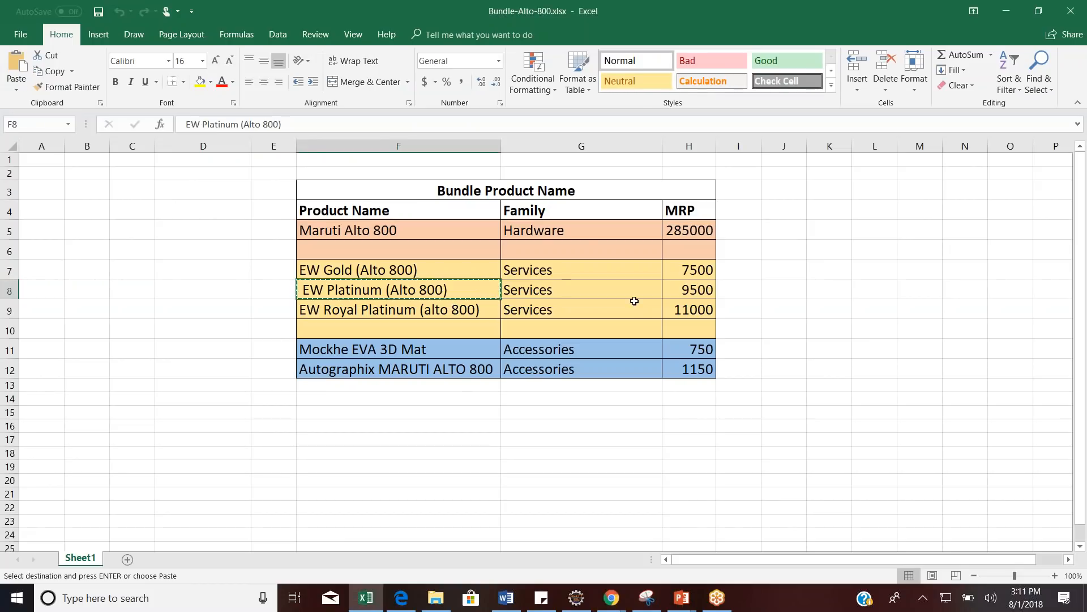
pyautogui.click(691, 289)
pyautogui.hotkey('ctrl', 'c')
pyautogui.hotkey('alt', 'Tab')
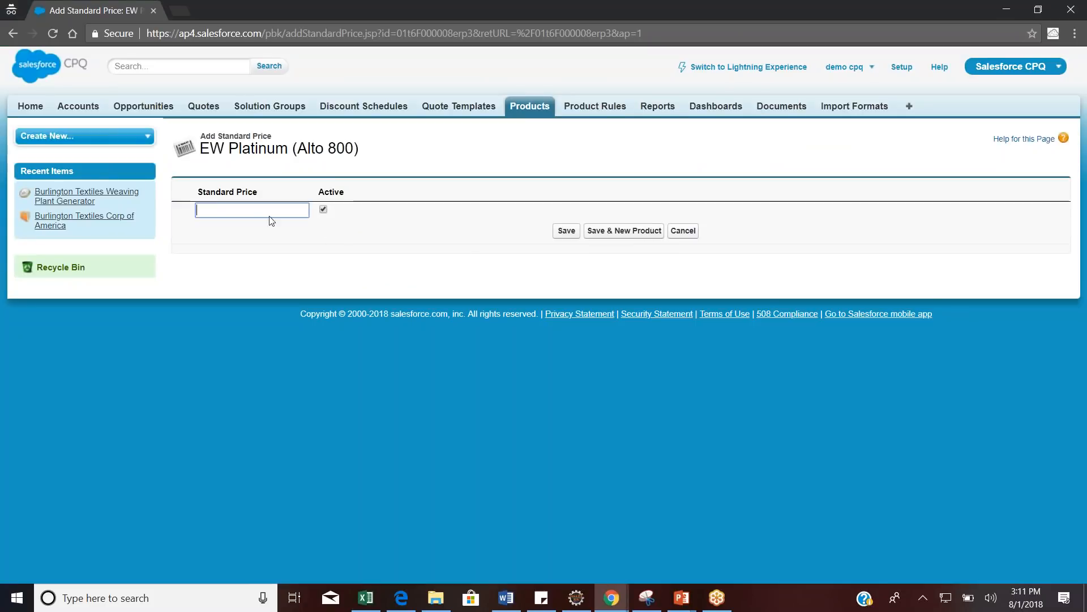
pyautogui.click(573, 235)
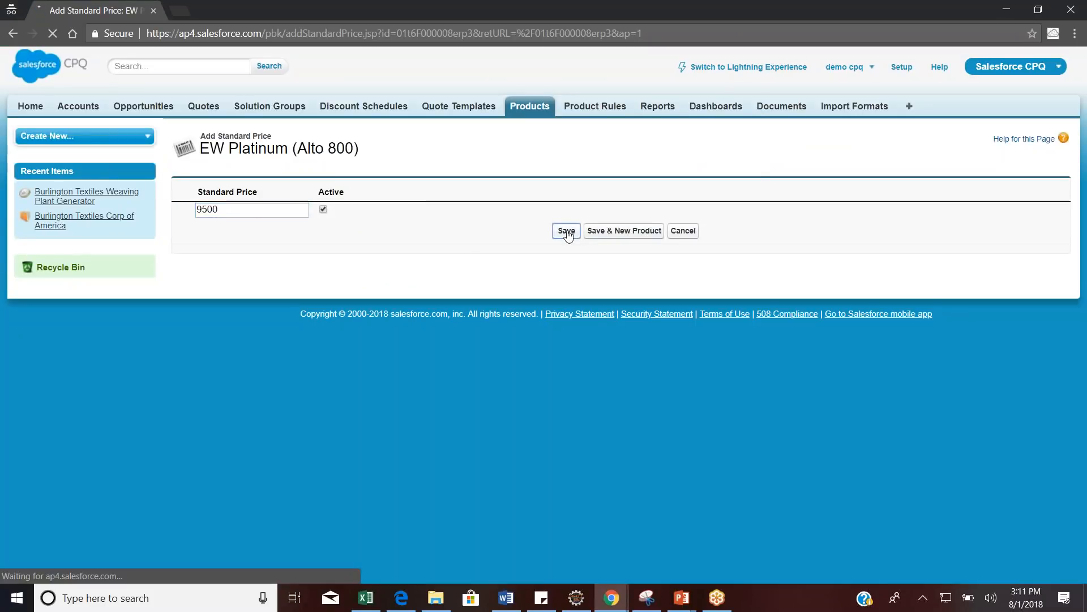
# Add EW Platinum (Alto 800) to the Standard price book, using its standard price as the list price, and save
pyautogui.scroll(-20, 485, 550)
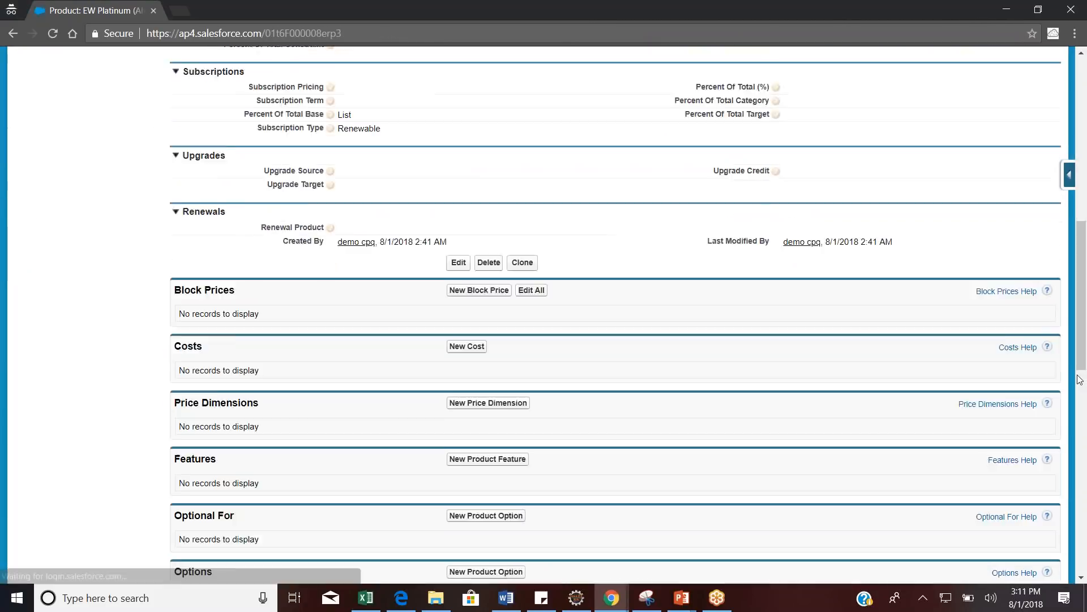
pyautogui.click(477, 558)
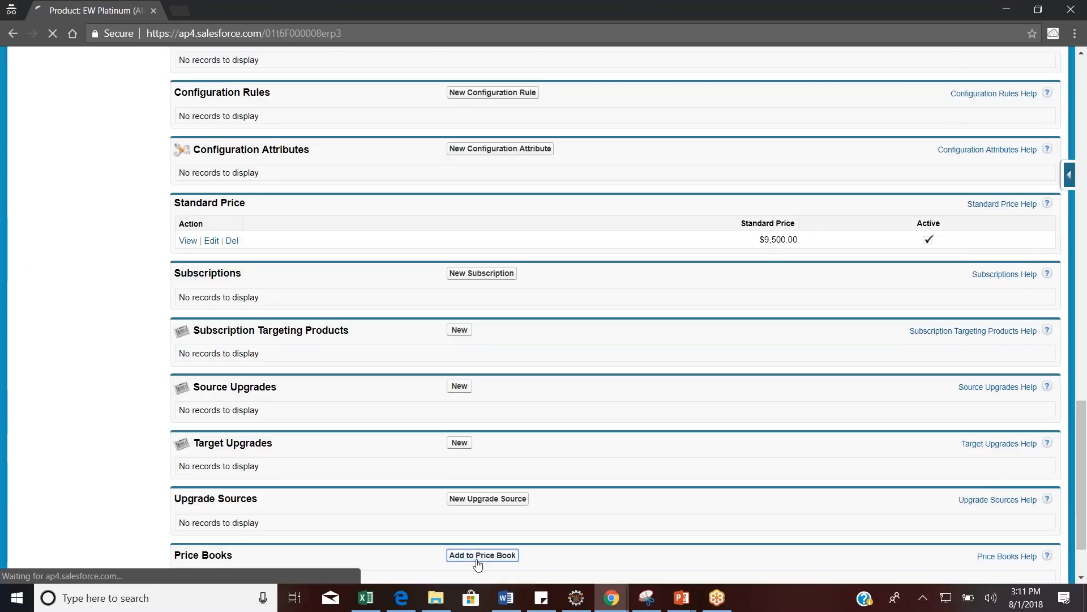
pyautogui.click(186, 313)
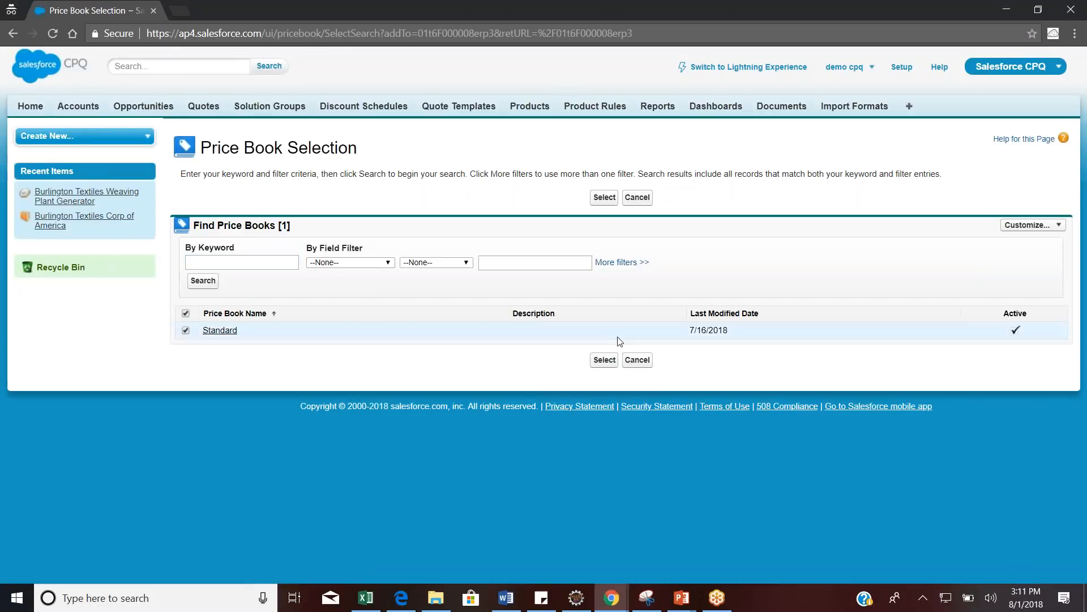
pyautogui.click(605, 359)
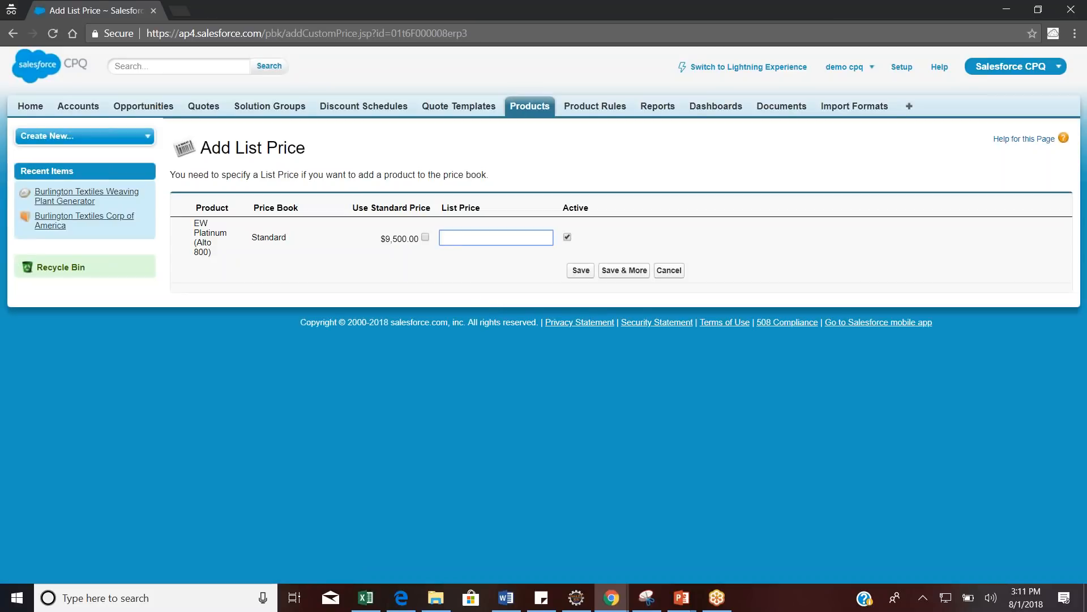
pyautogui.click(426, 238)
pyautogui.click(576, 277)
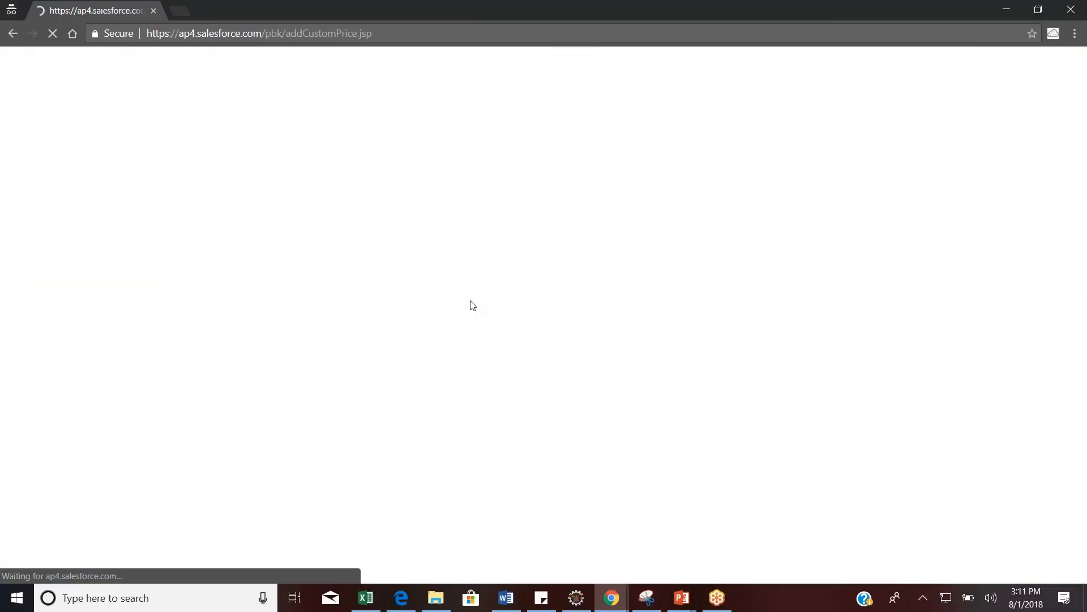
# Copy EW Royal Platinum (alto 800) from the Excel workbook into the name and product code of another new Salesforce product
pyautogui.hotkey('alt', 'Tab')
pyautogui.click(367, 309)
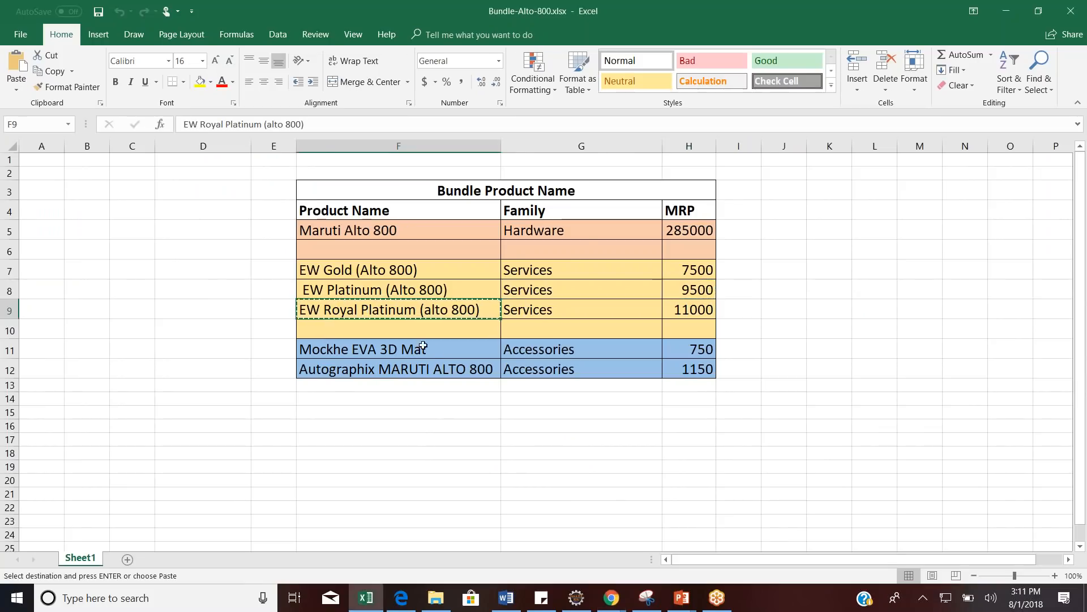
pyautogui.hotkey('alt', 'Tab')
pyautogui.click(531, 113)
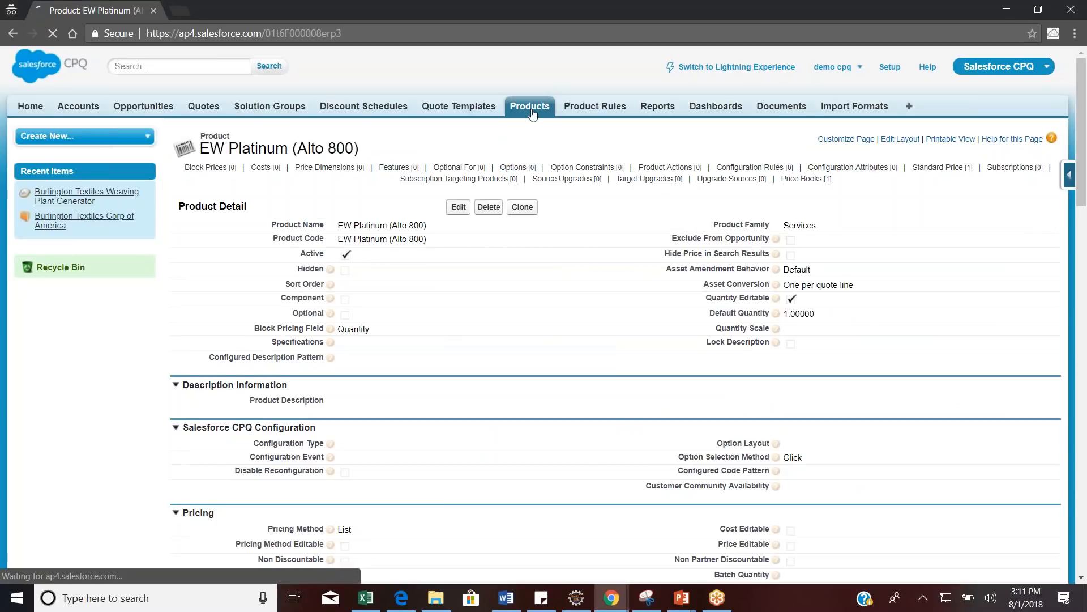
pyautogui.click(454, 418)
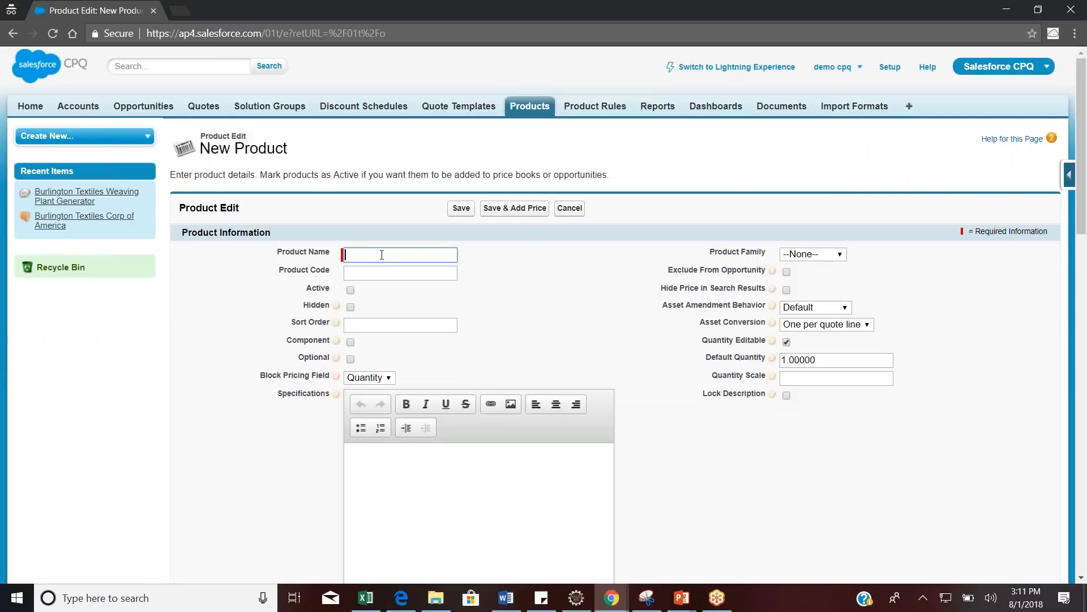
pyautogui.hotkey('ctrl', 'v')
pyautogui.click(388, 273)
pyautogui.hotkey('ctrl', 'v')
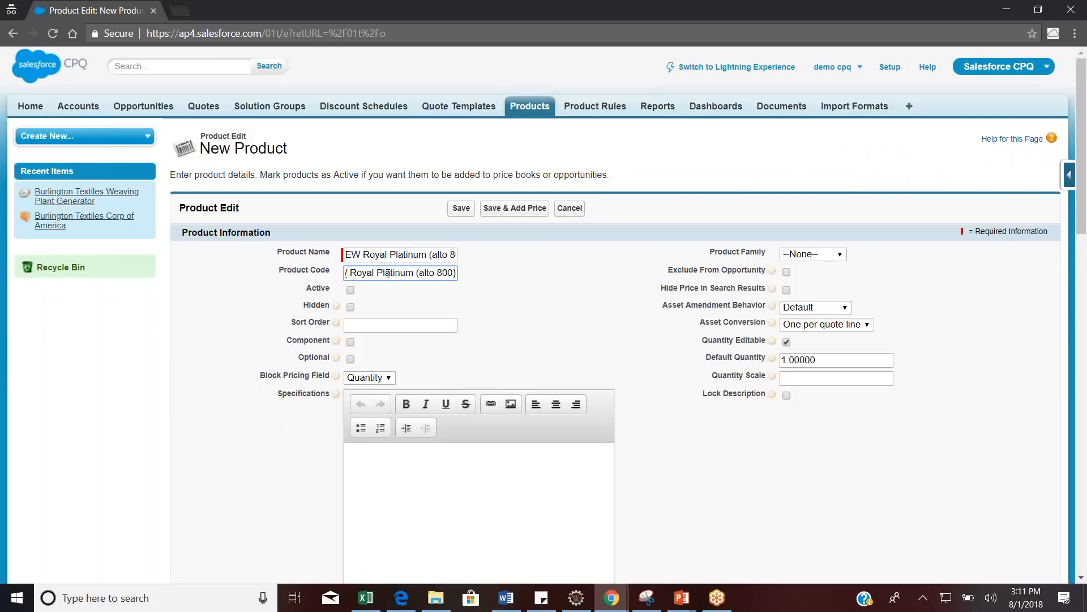
# Mark EW Royal Platinum (alto 800) active, set its Product Family to Services, and save it to proceed to its standard price
pyautogui.click(351, 291)
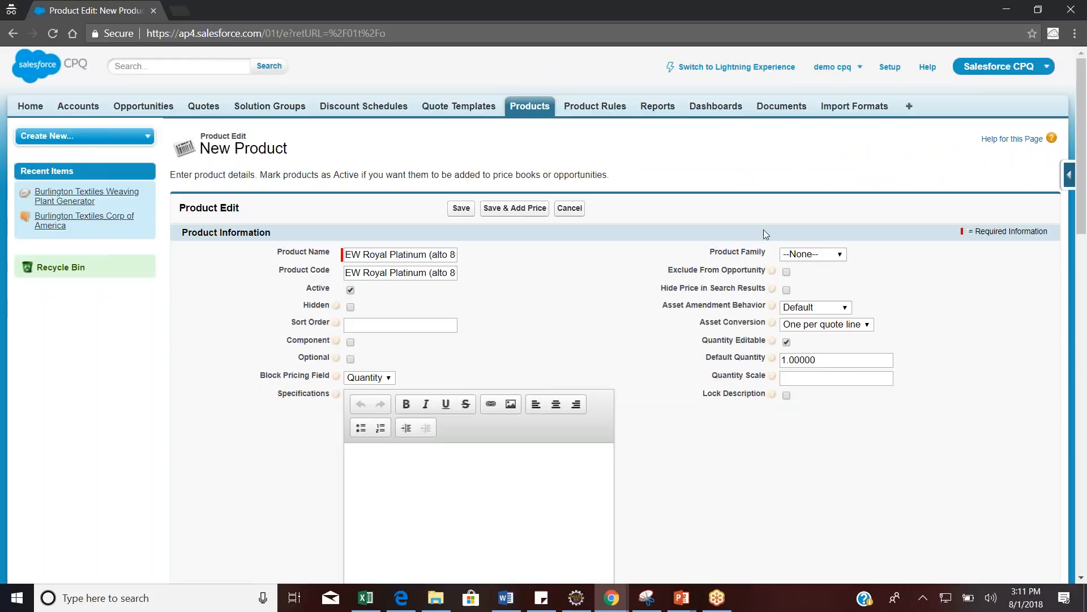
pyautogui.click(816, 258)
pyautogui.click(817, 339)
pyautogui.click(515, 205)
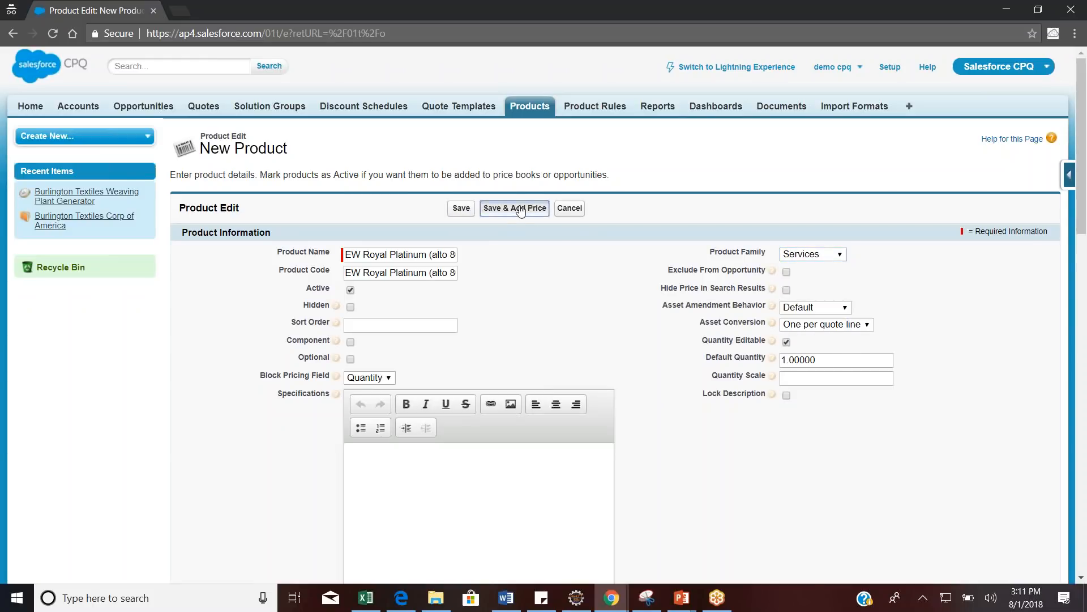
# Copy the 11000 MRP from the Excel workbook into the Standard Price of EW Royal Platinum (alto 800) and save it
pyautogui.hotkey('alt', 'Tab')
pyautogui.press('Right')
pyautogui.press('Right')
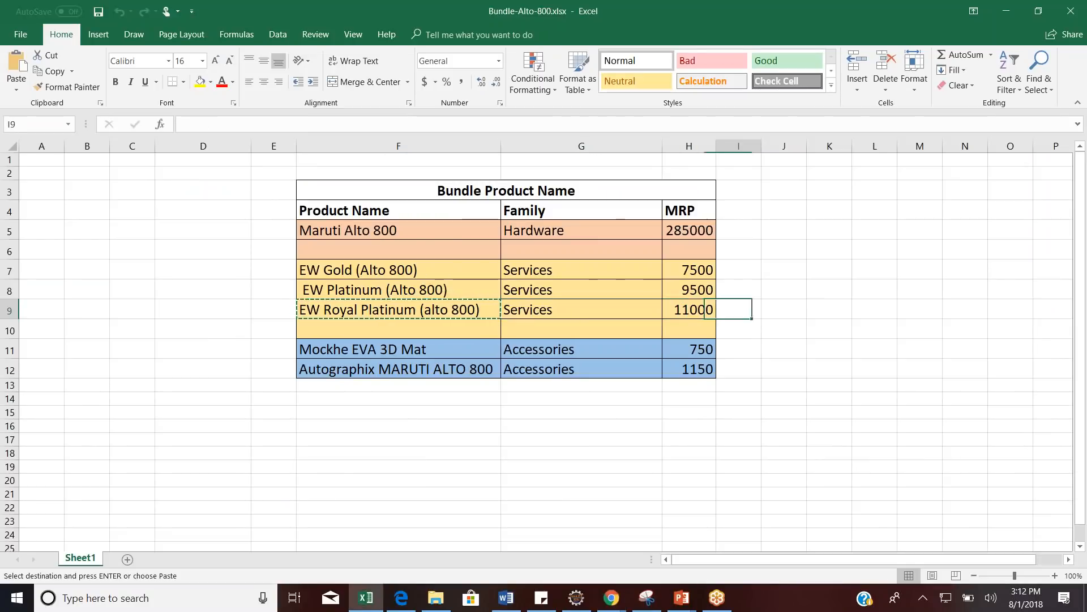
pyautogui.hotkey('ctrl', 'c')
pyautogui.hotkey('alt', 'Tab')
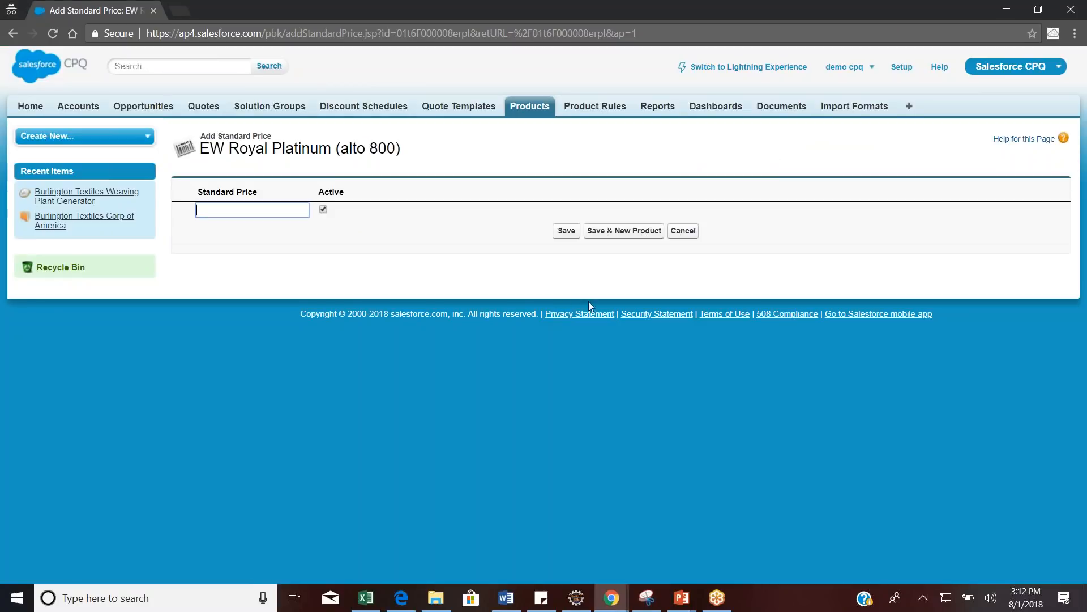
pyautogui.hotkey('ctrl', 'v')
pyautogui.click(564, 233)
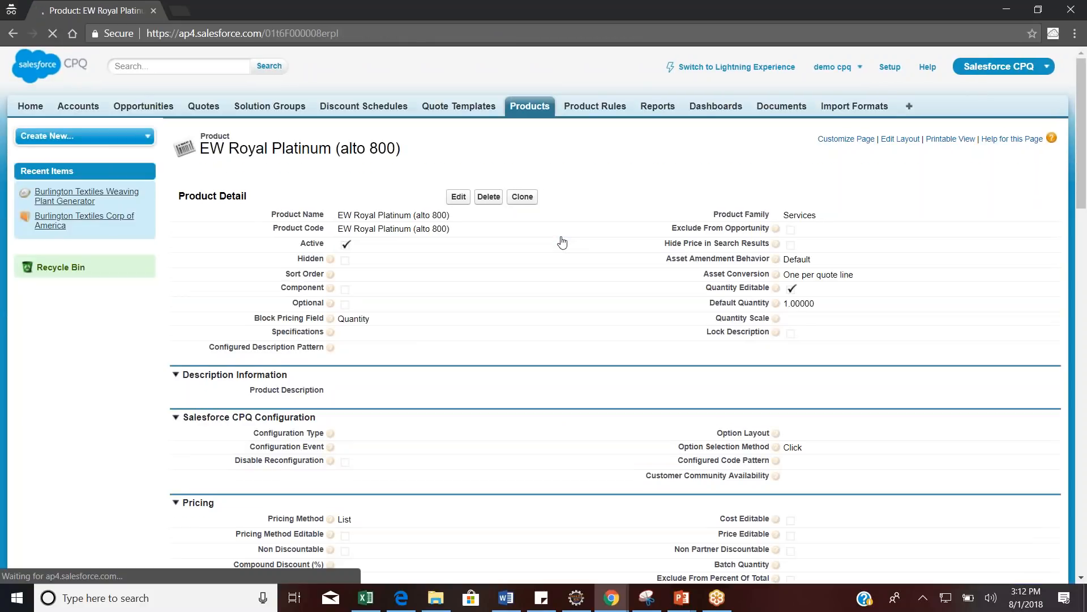
# Add EW Royal Platinum (alto 800) to the Standard price book, using its standard price as the list price, and save
pyautogui.click(1084, 427)
pyautogui.click(1084, 427)
pyautogui.scroll(-4, 1083, 427)
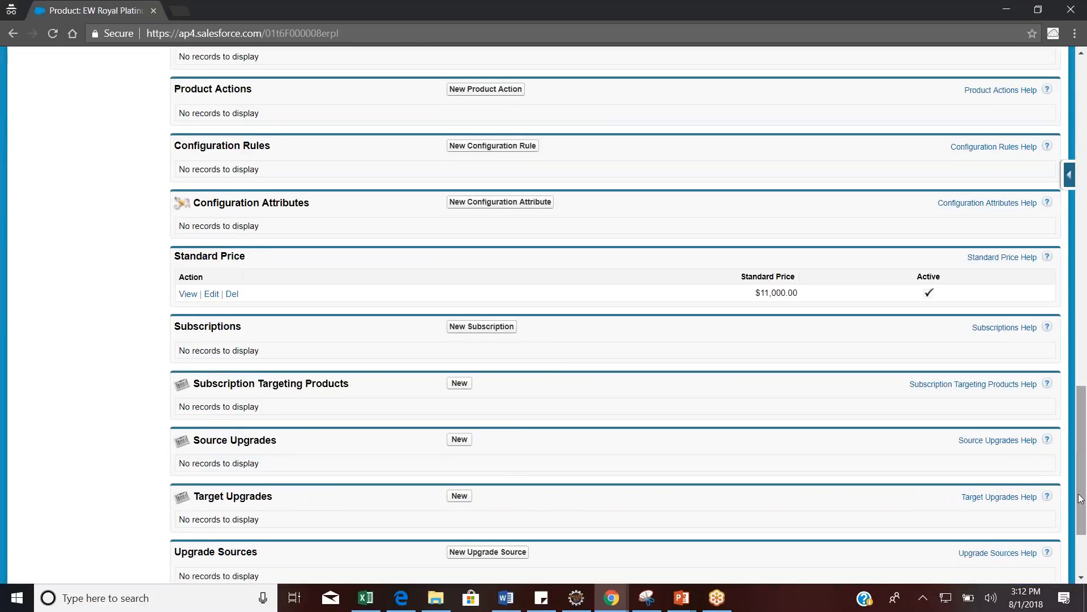
pyautogui.scroll(-3, 623, 472)
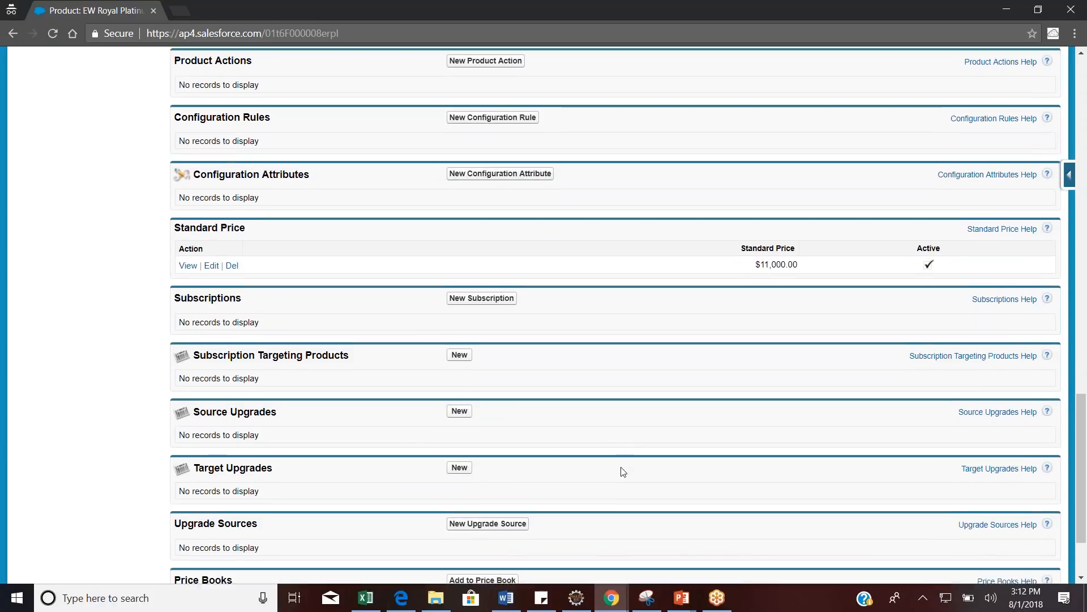
pyautogui.click(469, 477)
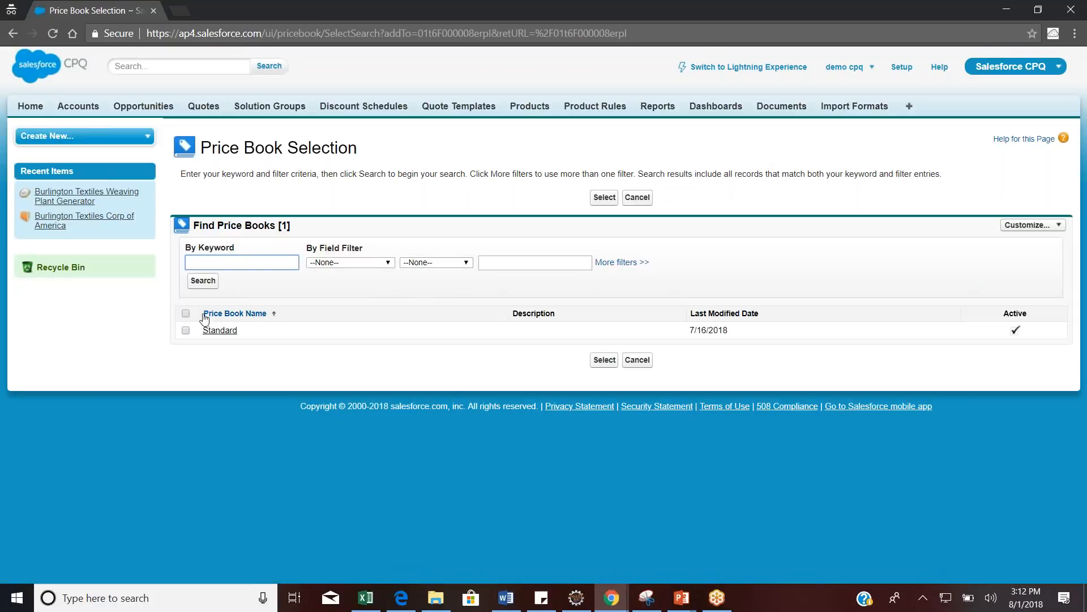
pyautogui.click(605, 360)
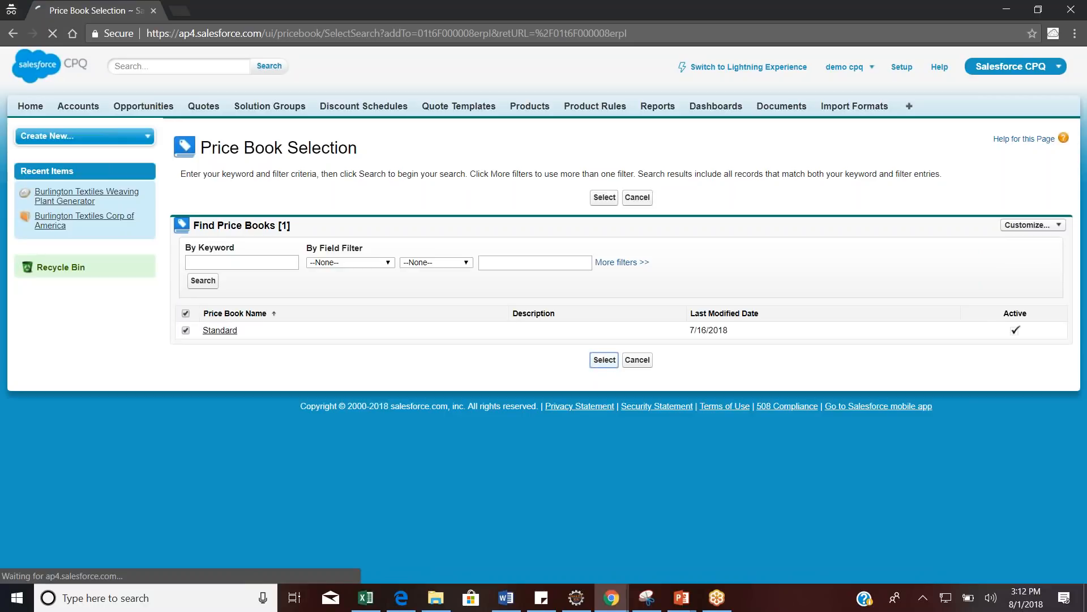
pyautogui.click(426, 238)
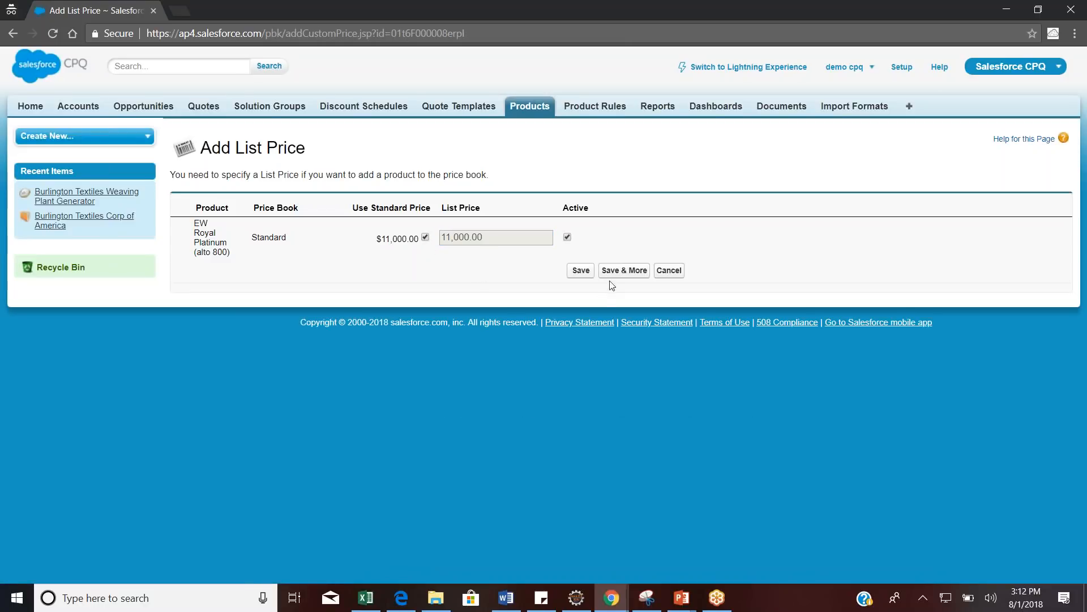
pyautogui.click(589, 274)
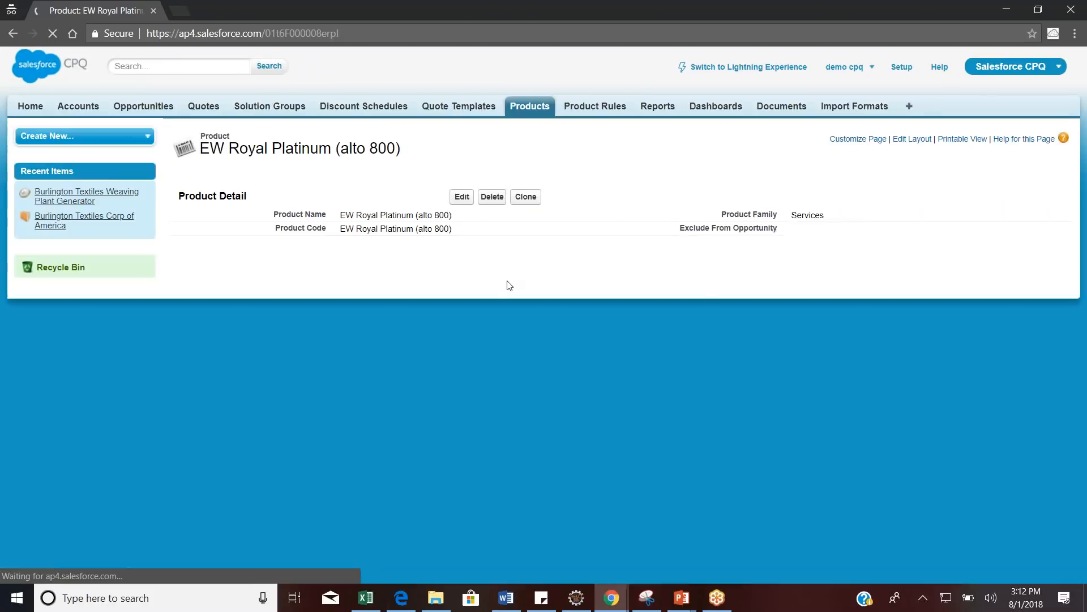
# Copy Mockhe EVA 3D Mat from the Excel workbook into the name and product code of a new Salesforce product
pyautogui.hotkey('alt', 'Tab')
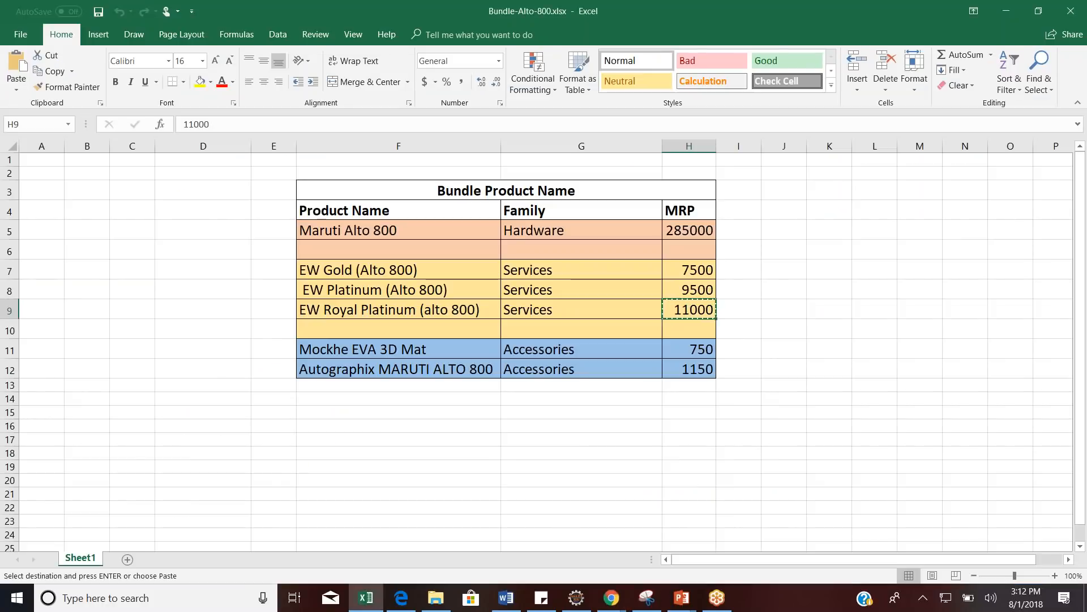
pyautogui.click(401, 346)
pyautogui.hotkey('ctrl', 'c')
pyautogui.hotkey('alt', 'Tab')
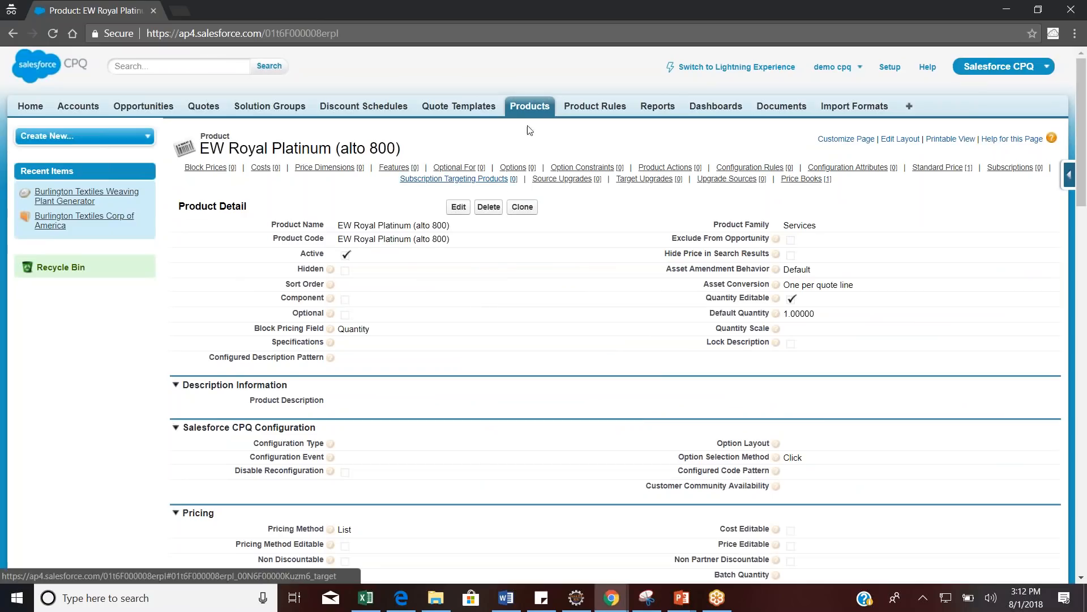
pyautogui.click(531, 108)
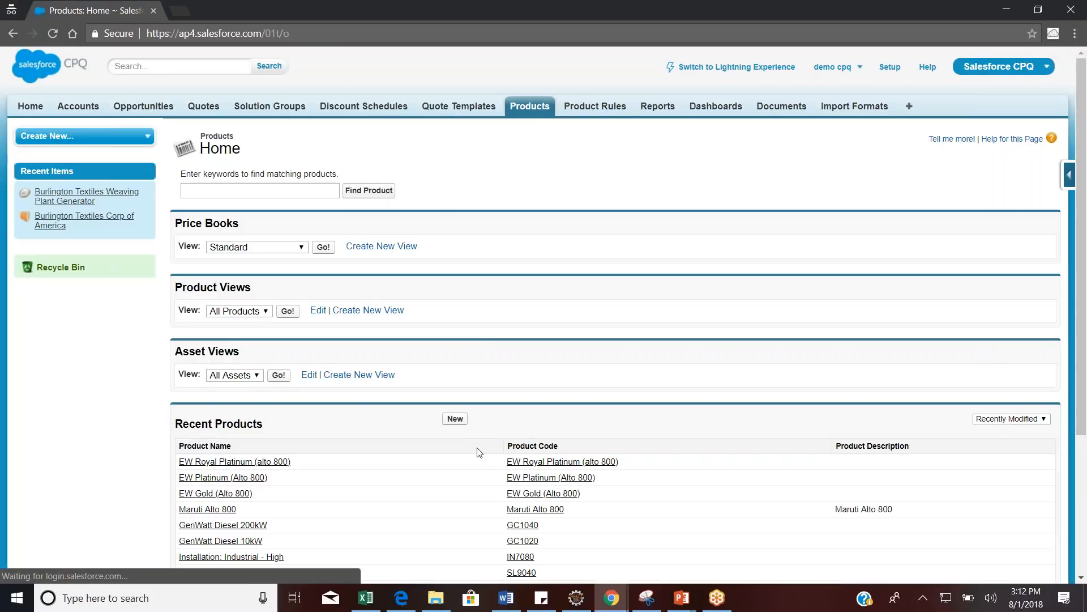
pyautogui.click(454, 421)
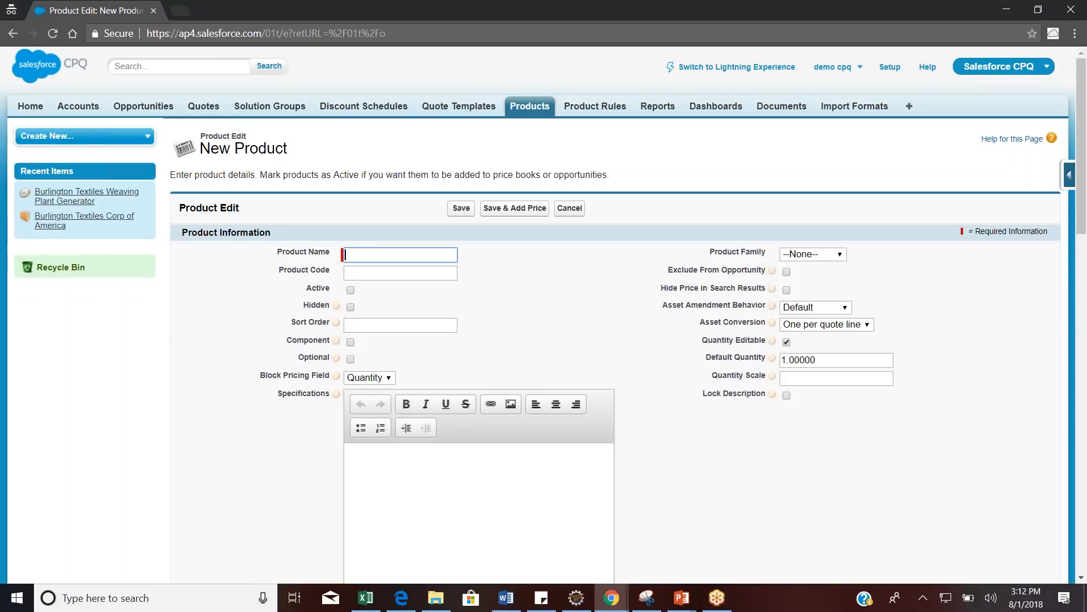
pyautogui.click(391, 253)
pyautogui.hotkey('ctrl', 'v')
pyautogui.press('Tab')
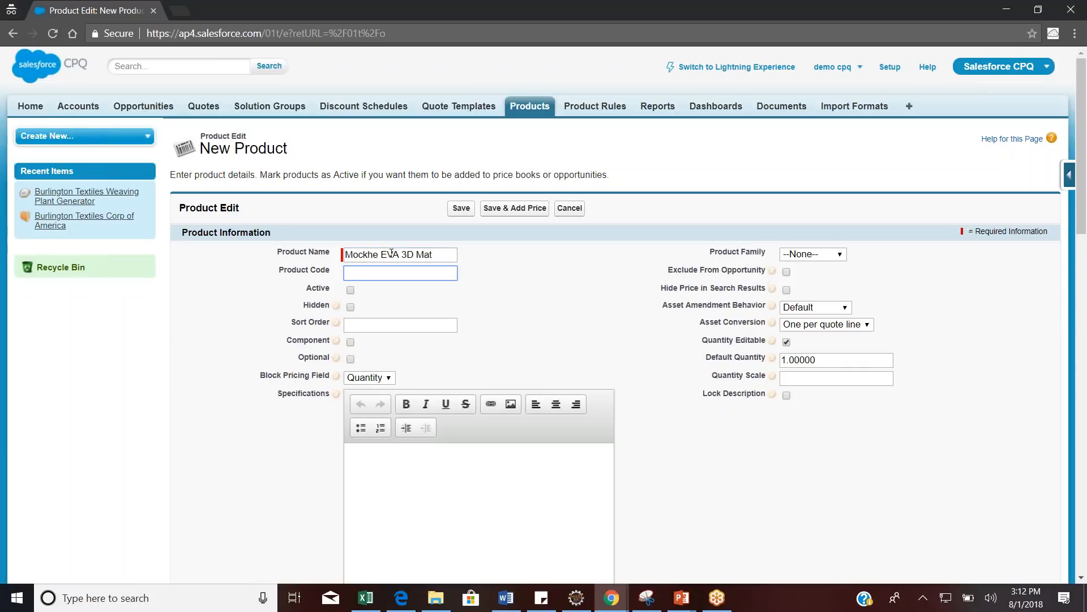
# Mark Mockhe EVA 3D Mat active, set its Product Family to Services, and save it to proceed to its standard price
pyautogui.click(363, 292)
pyautogui.click(351, 290)
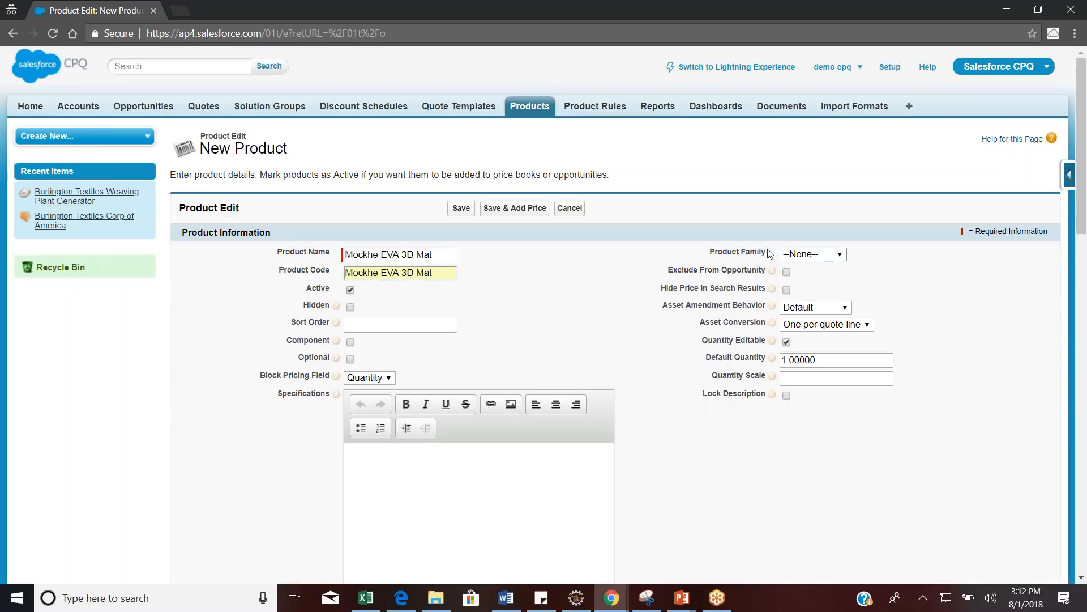
pyautogui.click(797, 254)
pyautogui.click(815, 340)
pyautogui.scroll(-15, 1084, 547)
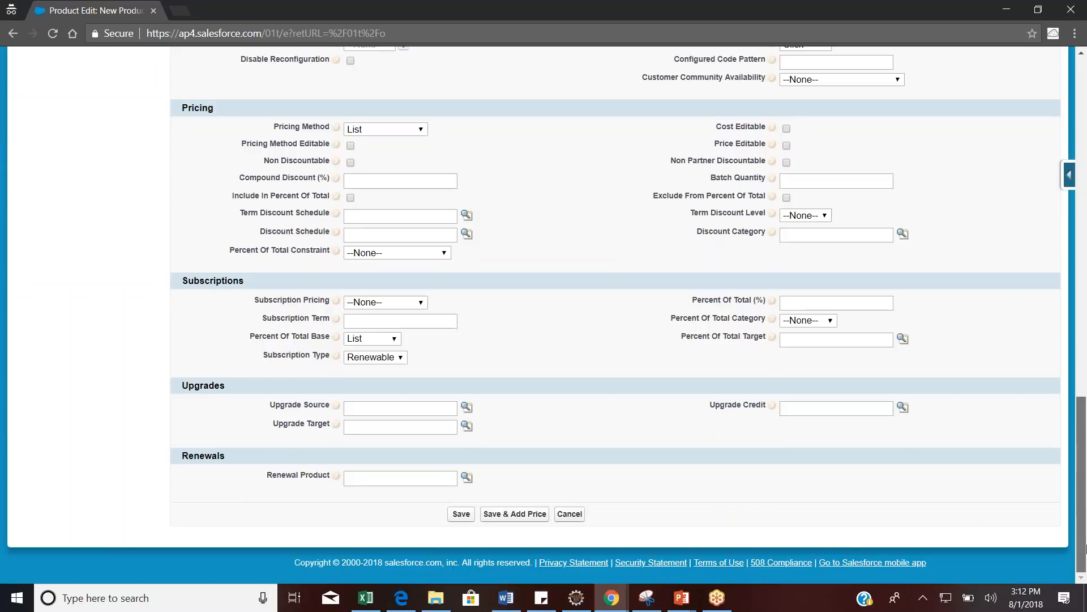
pyautogui.click(497, 515)
# Copy the 750 MRP from the Excel workbook into the Standard Price of Mockhe EVA 3D Mat and save it
pyautogui.hotkey('alt', 'Tab')
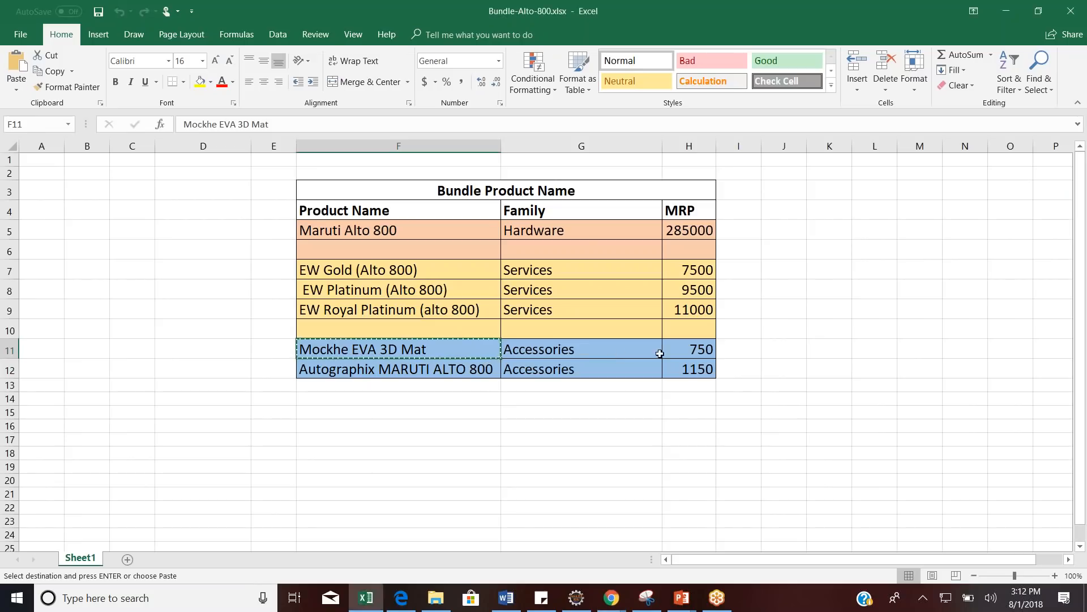
pyautogui.hotkey('alt', 'Tab')
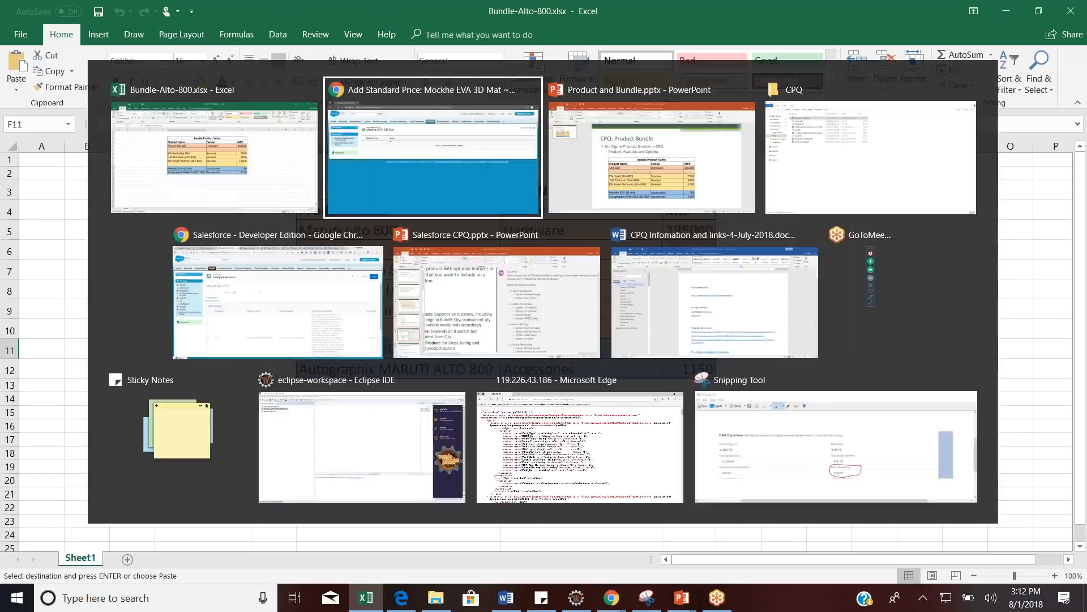
pyautogui.hotkey('alt', 'Tab')
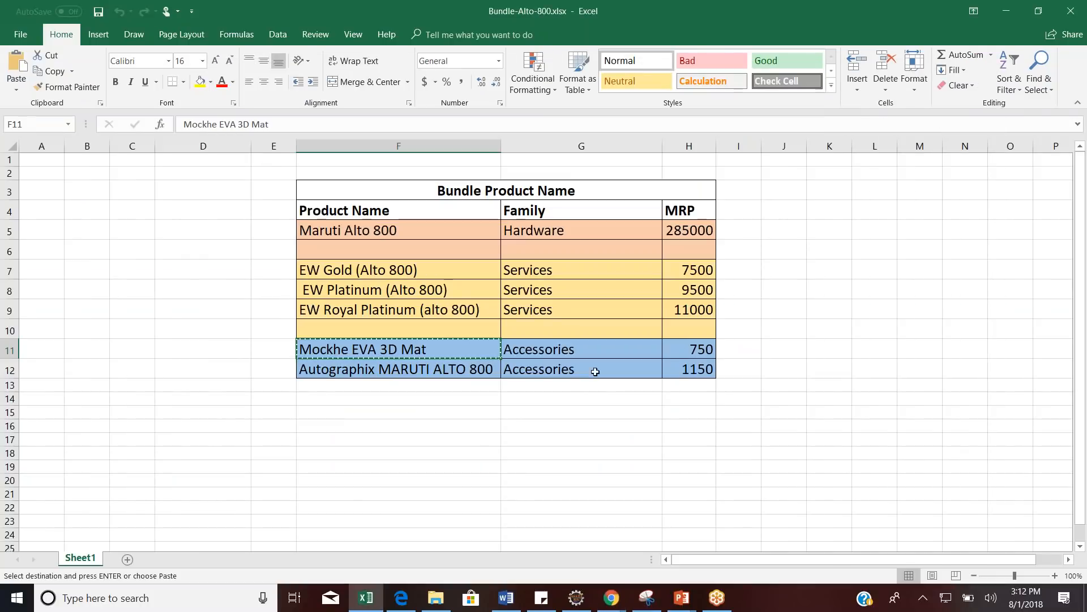
pyautogui.click(691, 352)
pyautogui.hotkey('alt', 'Tab')
pyautogui.hotkey('ctrl', 'v')
pyautogui.click(567, 231)
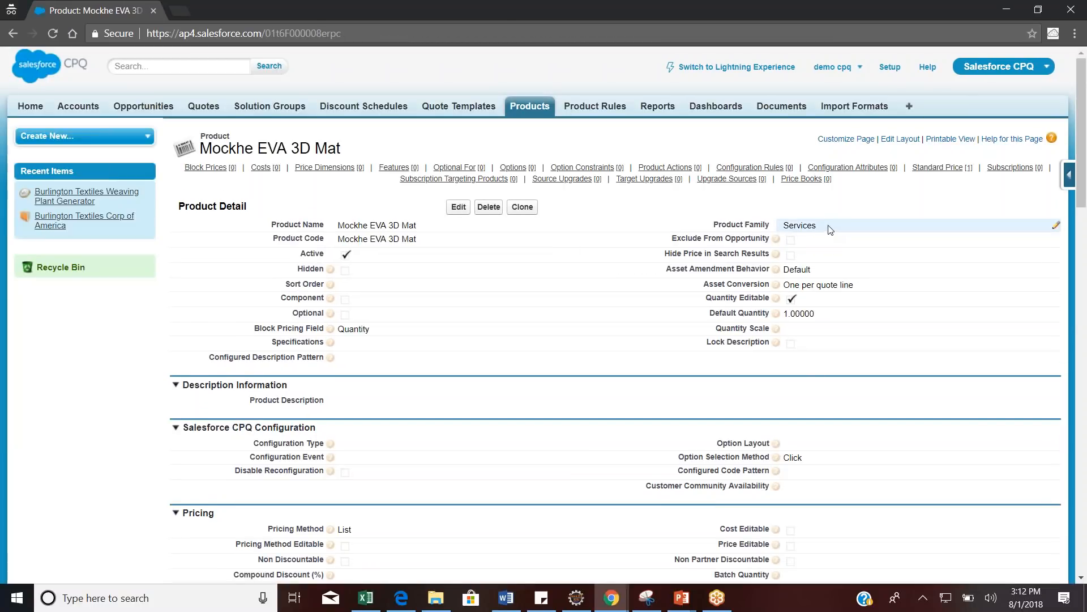
# Change the Product Family of Mockhe EVA 3D Mat to Hardware and save the record
pyautogui.doubleClick(823, 229)
pyautogui.click(823, 228)
pyautogui.click(813, 289)
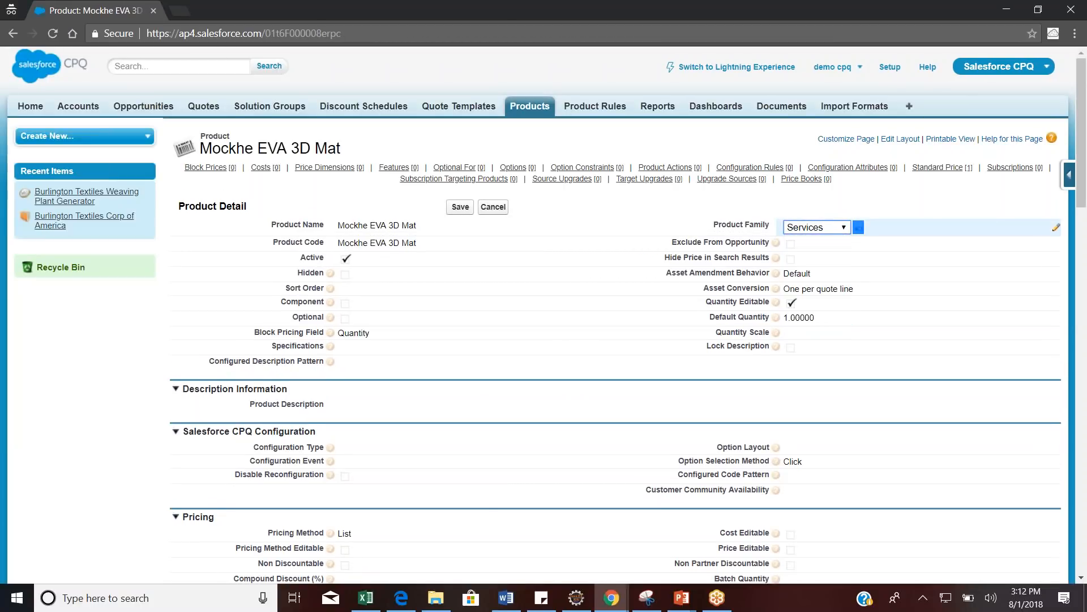
pyautogui.click(460, 208)
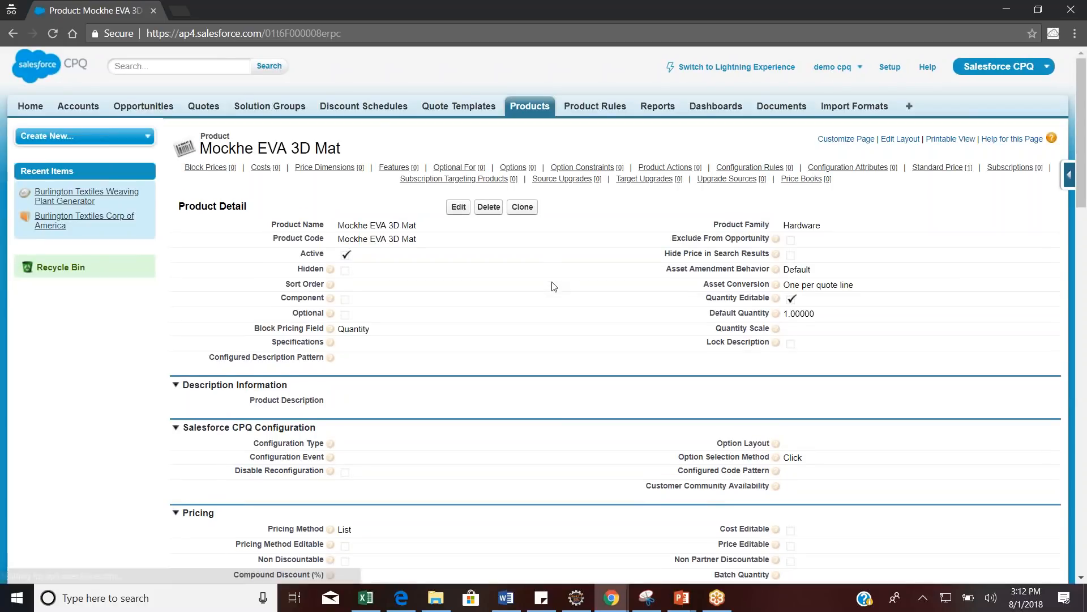
# Clone Mockhe EVA 3D Mat, replace the product name with Autographix MARUTI ALTO 800 copied from Excel, and save the clone
pyautogui.click(523, 207)
pyautogui.hotkey('alt', 'Tab')
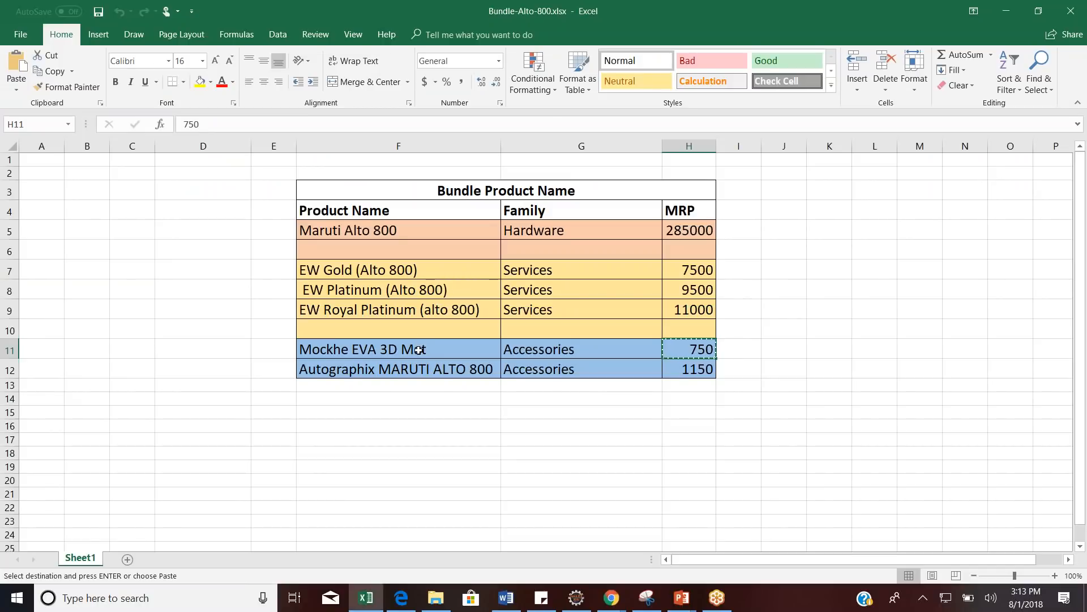
pyautogui.click(410, 369)
pyautogui.hotkey('ctrl', 'c')
pyautogui.hotkey('alt', 'Tab')
pyautogui.hotkey('ctrl', 'v')
pyautogui.click(461, 208)
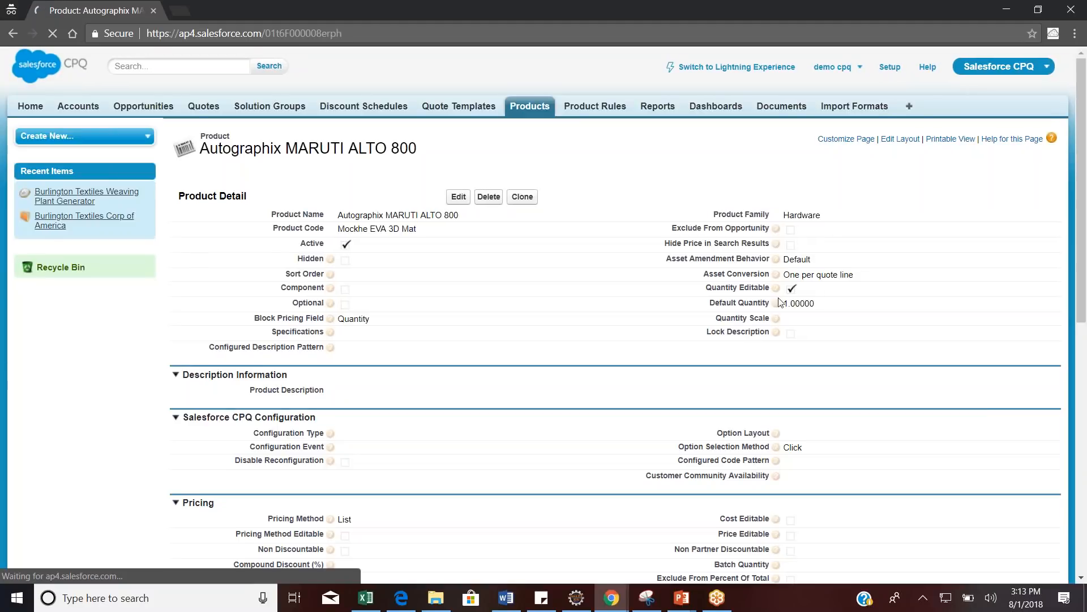
# Replace the standard price of Autographix MARUTI ALTO 800 with the 1150 MRP copied from the Excel workbook and save
pyautogui.moveTo(1083, 108); pyautogui.dragTo(1084, 476)
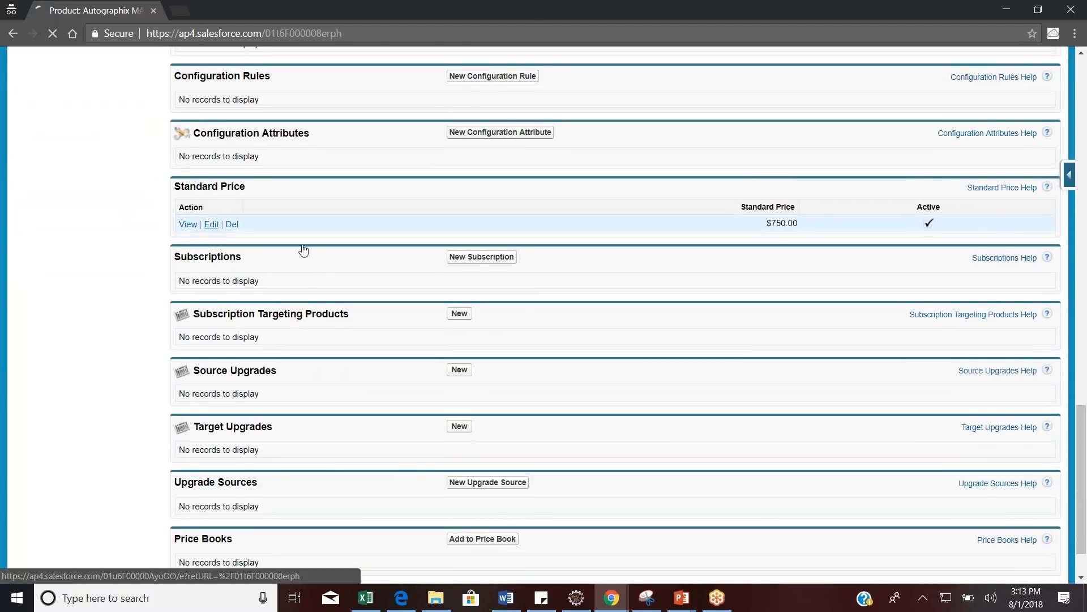
pyautogui.hotkey('alt', 'Tab')
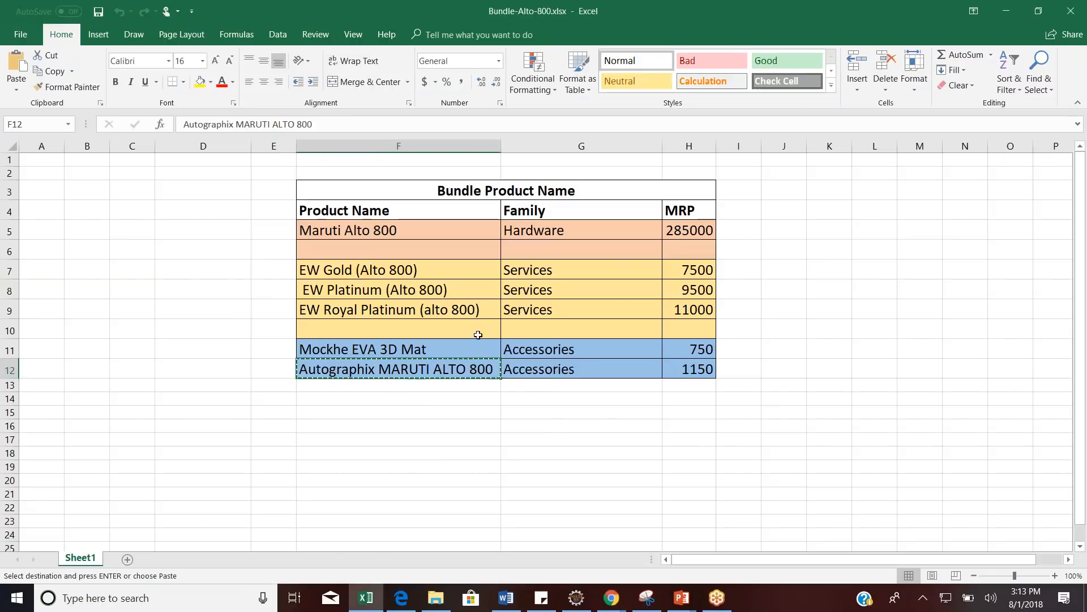
pyautogui.click(701, 369)
pyautogui.hotkey('ctrl', 'c')
pyautogui.hotkey('alt', 'Tab')
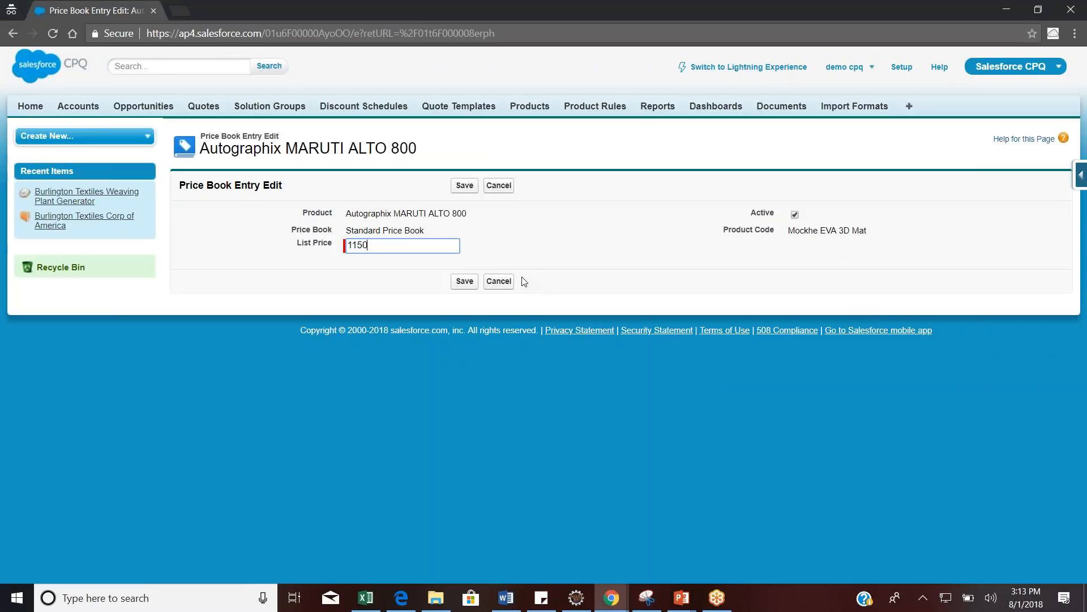
pyautogui.click(460, 281)
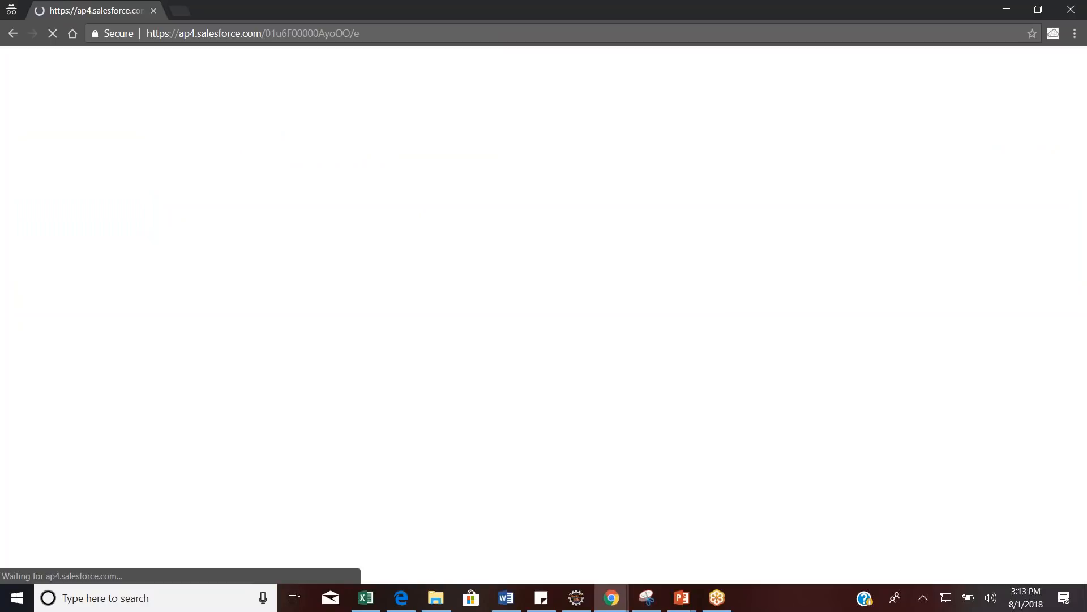
# Add Autographix MARUTI ALTO 800 to the Standard price book, using its standard price as the list price, and save
pyautogui.scroll(-18, 1084, 420)
pyautogui.moveTo(1084, 419); pyautogui.dragTo(1084, 515)
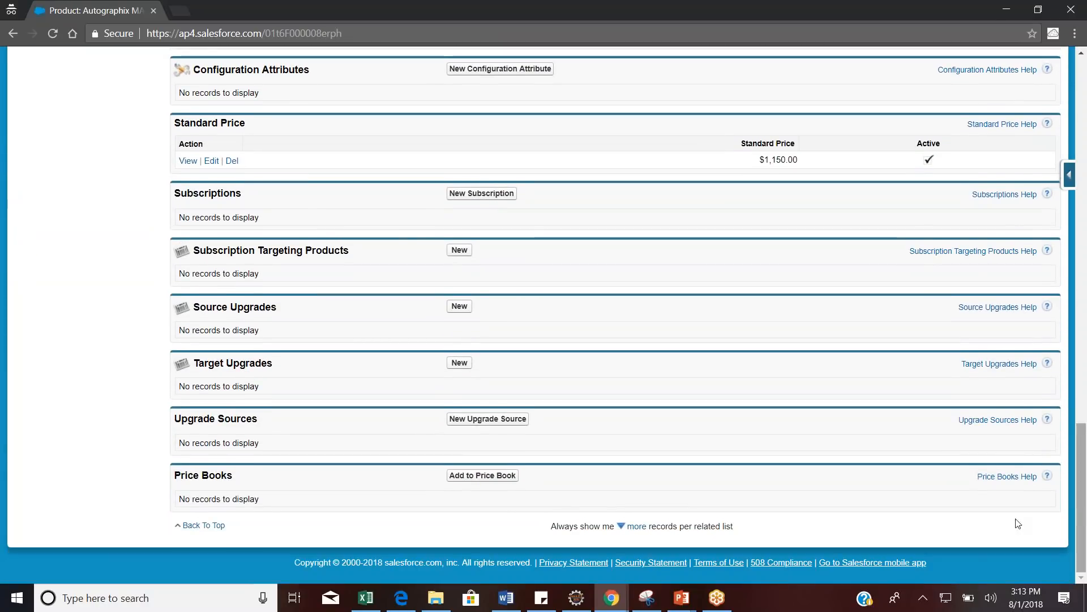
pyautogui.click(482, 475)
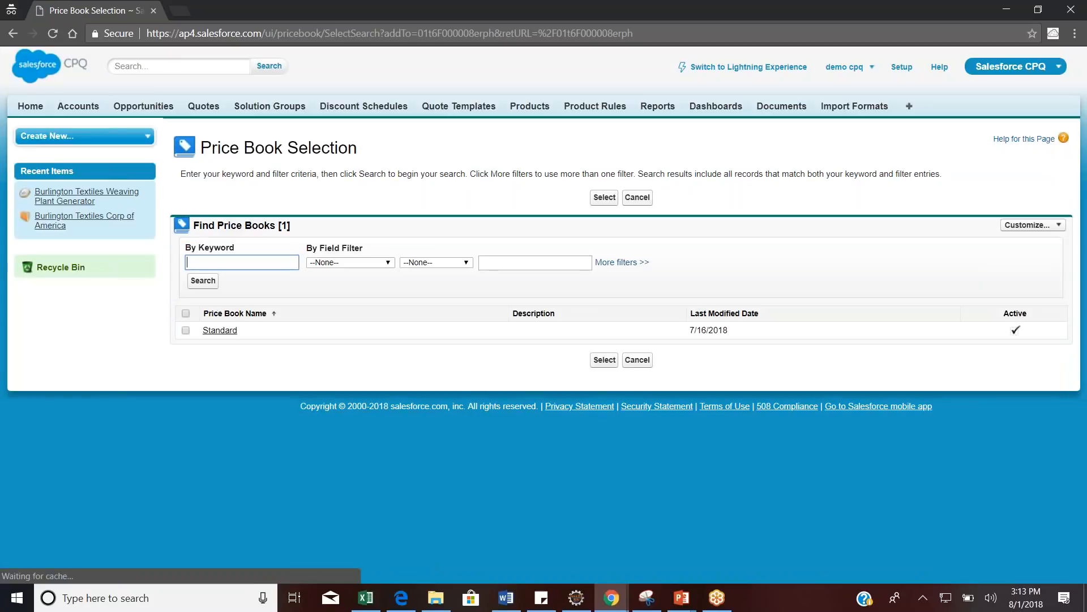
pyautogui.click(604, 359)
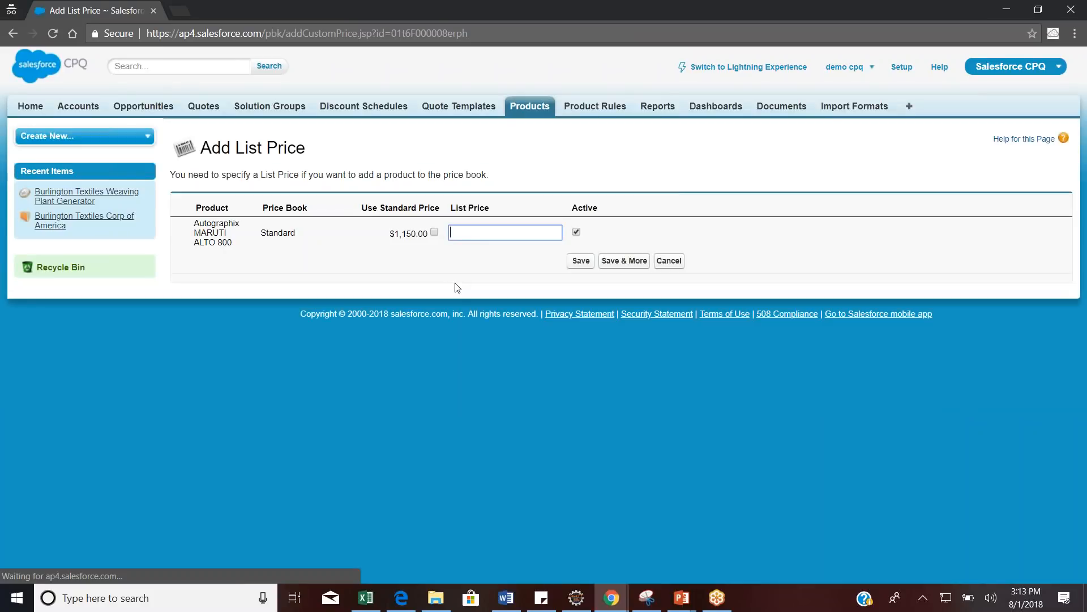
pyautogui.click(434, 232)
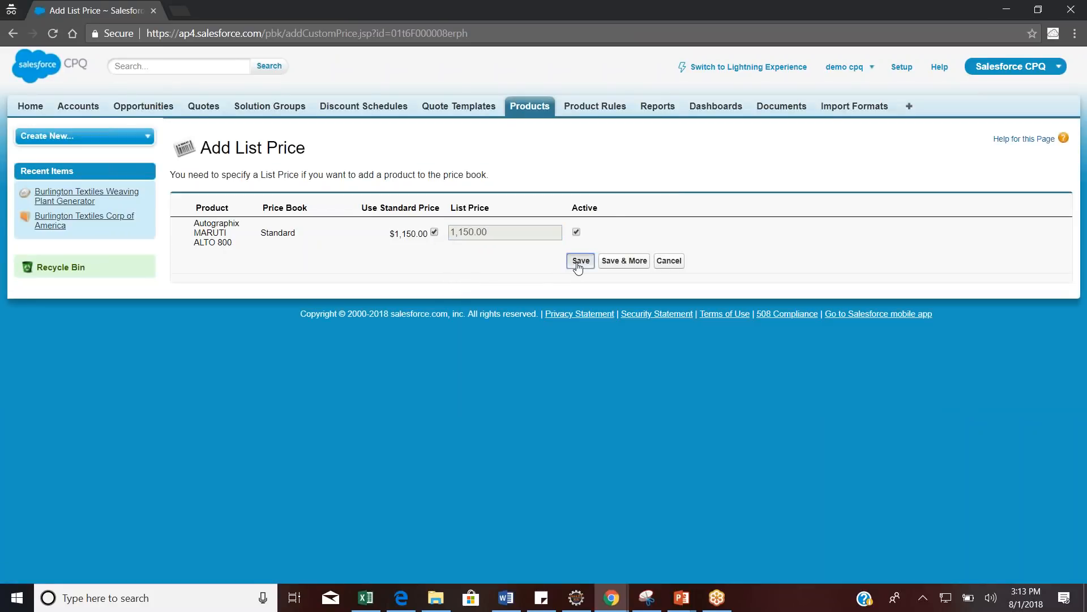
pyautogui.click(579, 262)
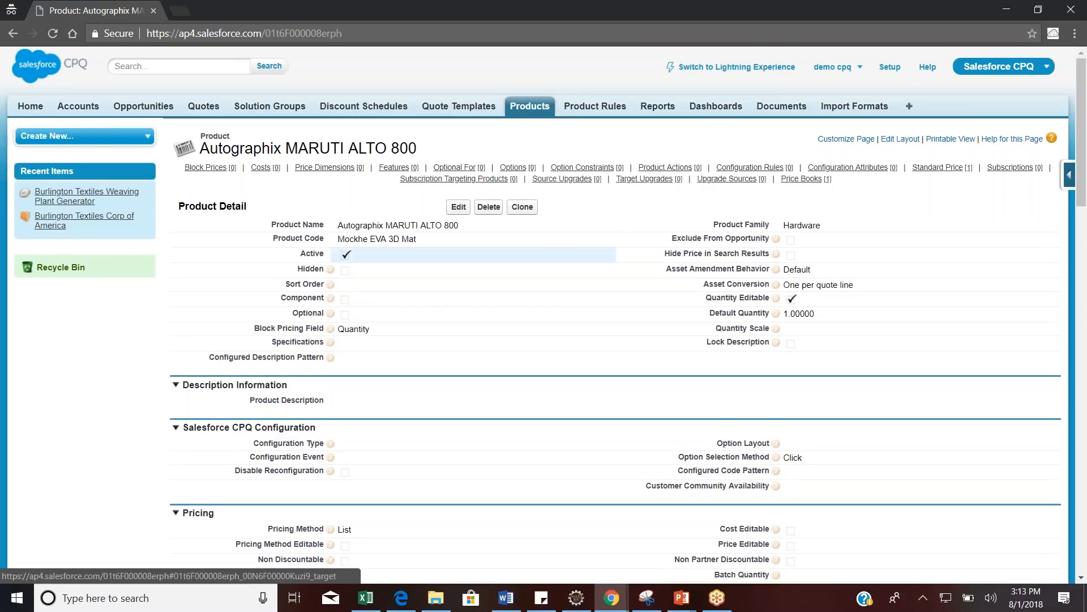
# Review the newly created products in the recent products list and open the Maruti Alto 800 record
pyautogui.click(530, 109)
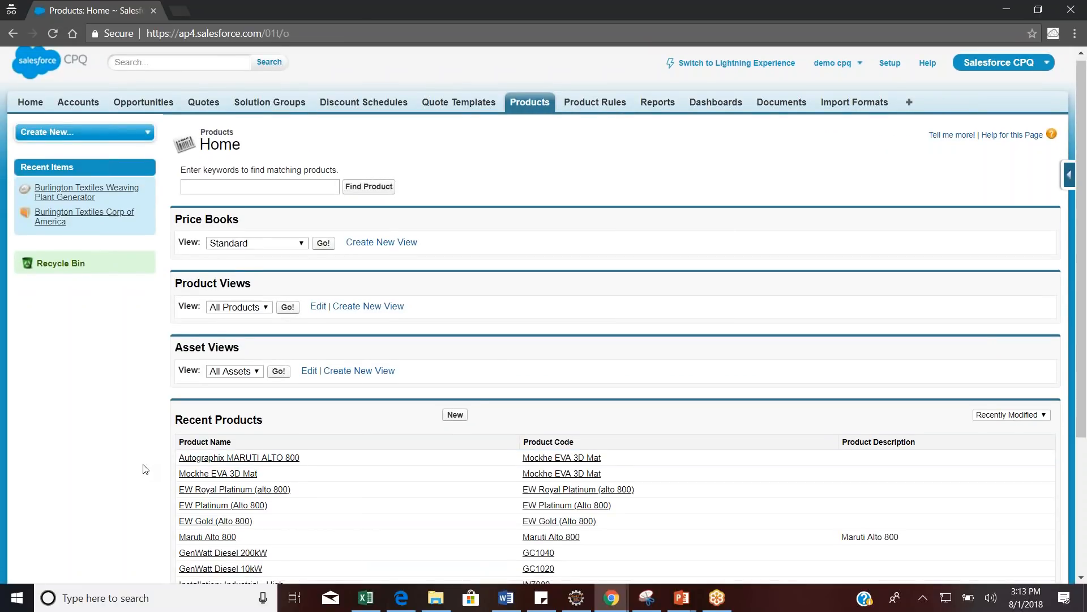
pyautogui.scroll(-3, 142, 468)
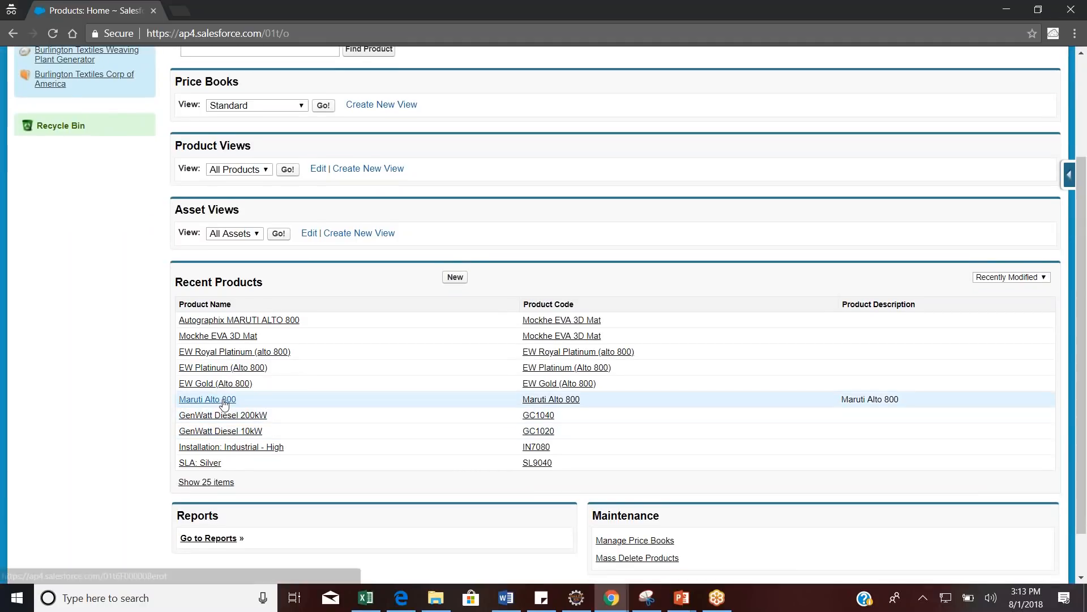
pyautogui.moveTo(267, 391); pyautogui.dragTo(216, 360)
pyautogui.moveTo(280, 336); pyautogui.dragTo(176, 338)
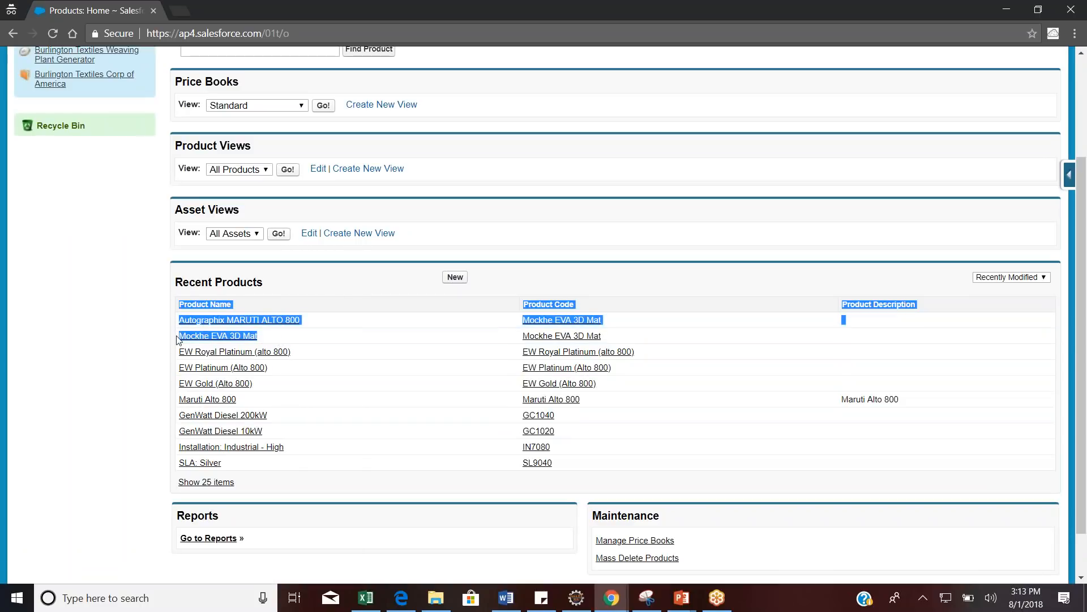
pyautogui.click(223, 401)
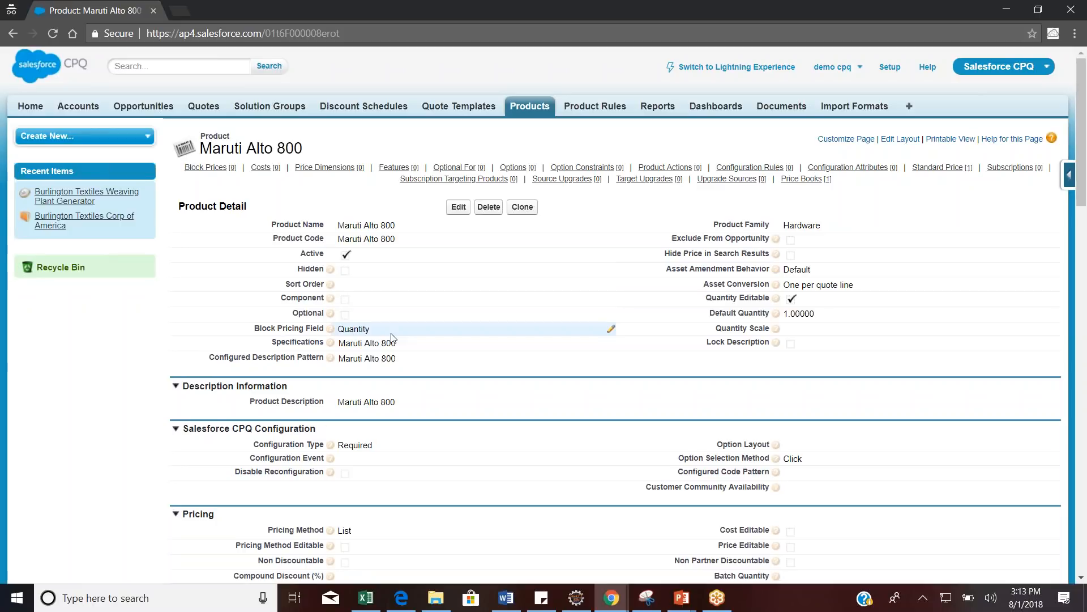
# Start a new product feature for Maruti Alto 800 and name it Warranty
pyautogui.scroll(-1, 175, 461)
pyautogui.scroll(-1, 174, 460)
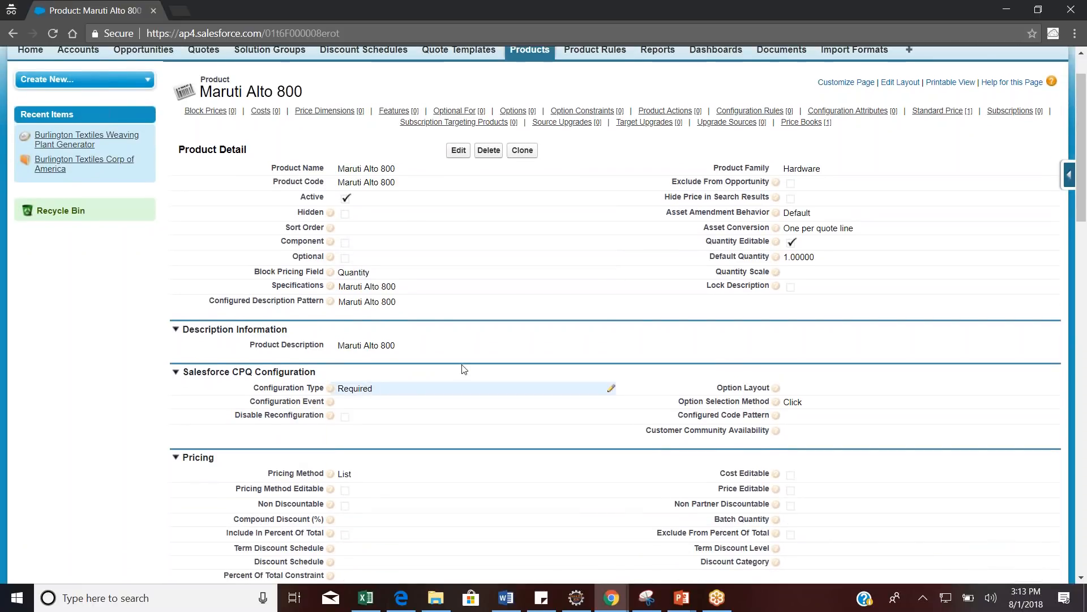
pyautogui.moveTo(1082, 208); pyautogui.dragTo(1086, 400)
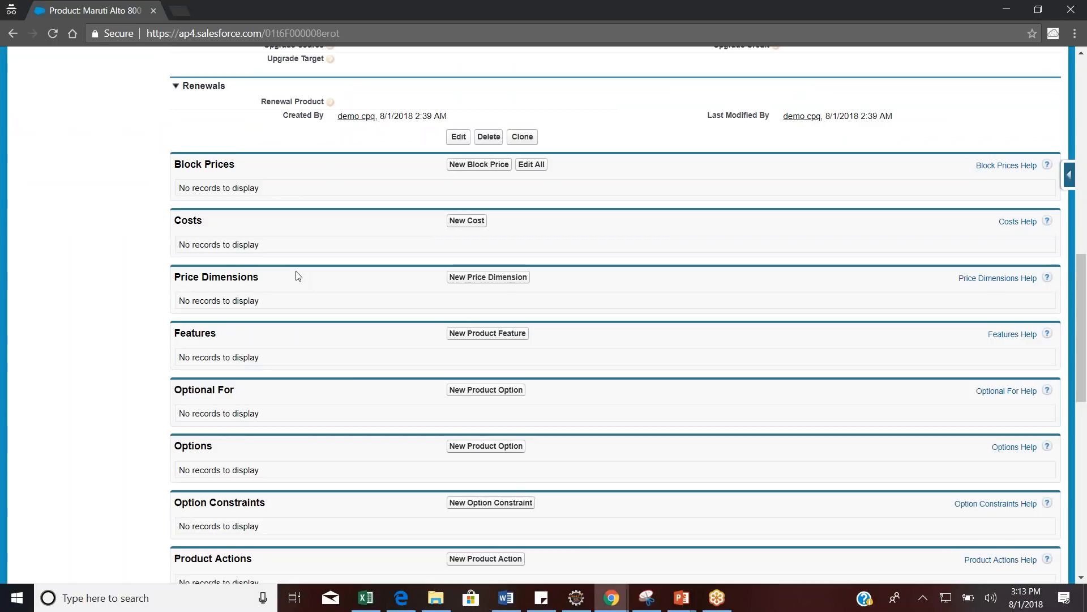
pyautogui.moveTo(174, 333); pyautogui.dragTo(227, 335)
pyautogui.click(487, 335)
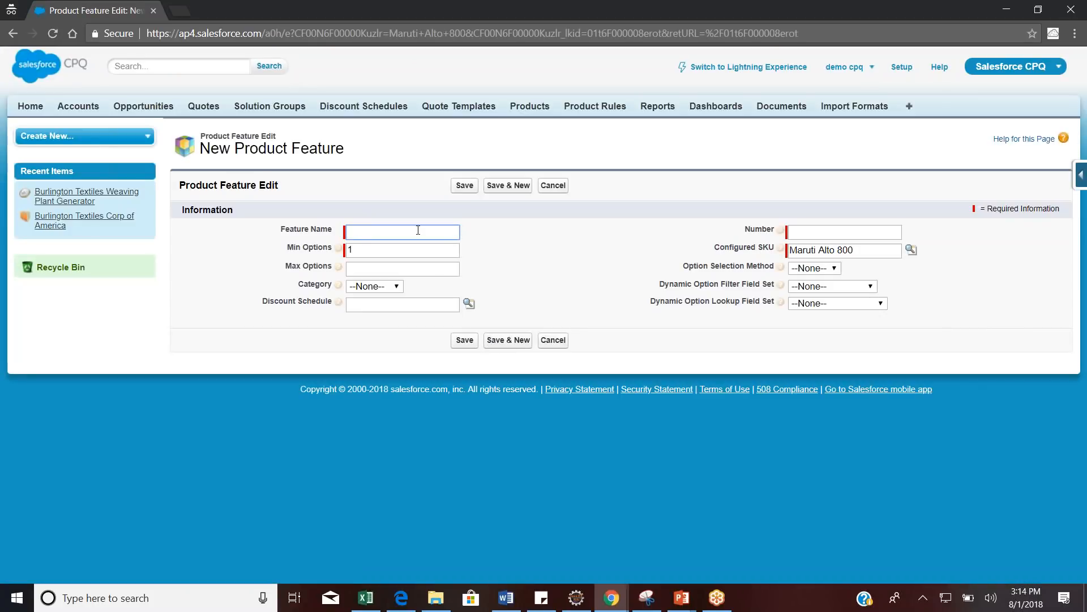
pyautogui.click(418, 230)
pyautogui.write('Warra')
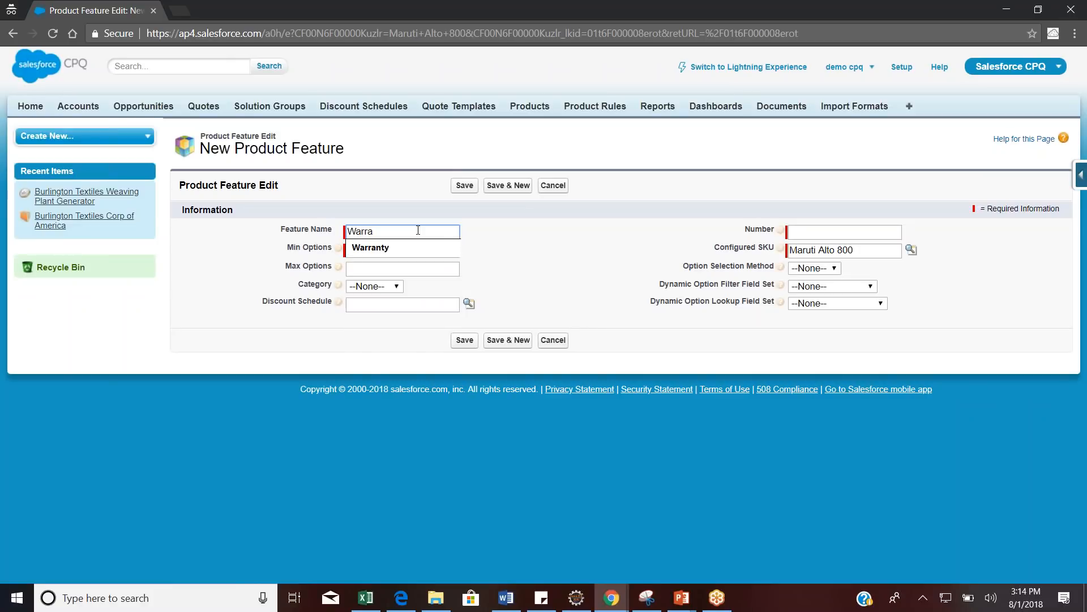
pyautogui.press('Down')
pyautogui.press('Return')
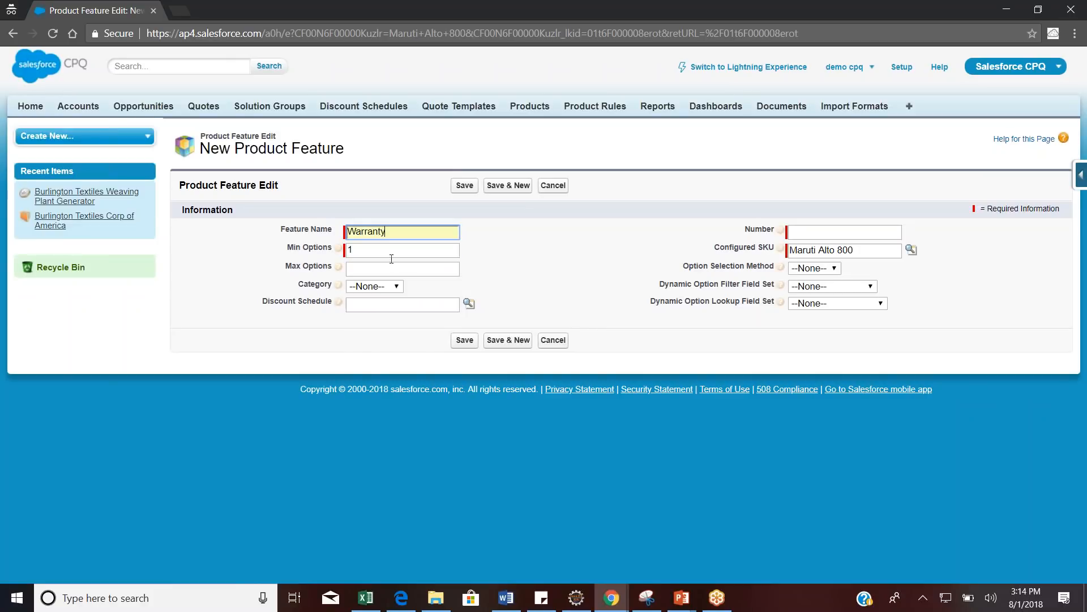
# Set the Warranty feature's Max Options to 1
pyautogui.click(376, 255)
pyautogui.doubleClick(364, 253)
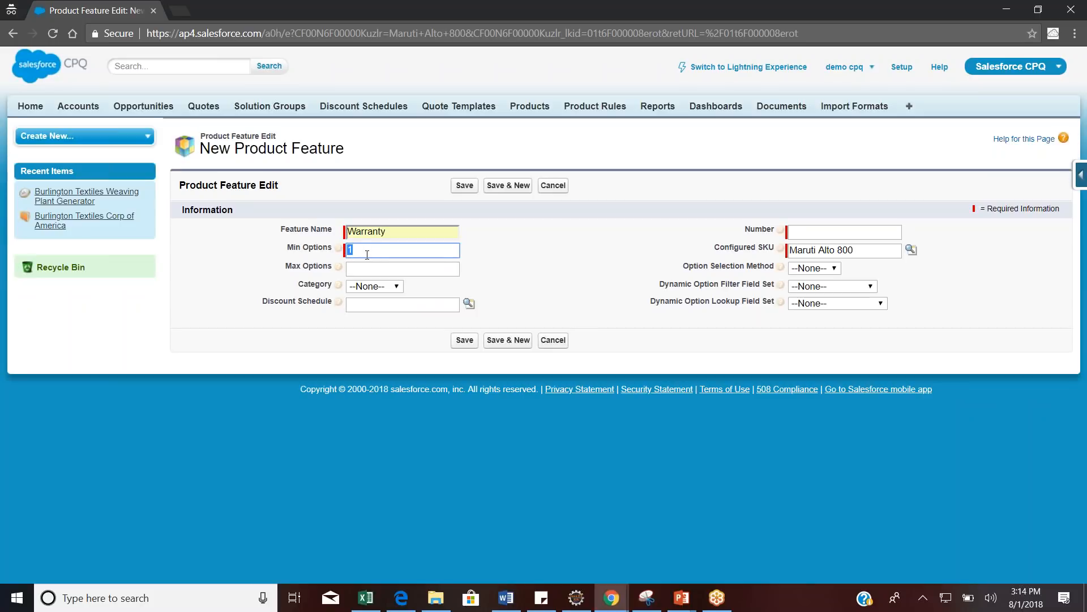
pyautogui.click(365, 270)
pyautogui.write('1')
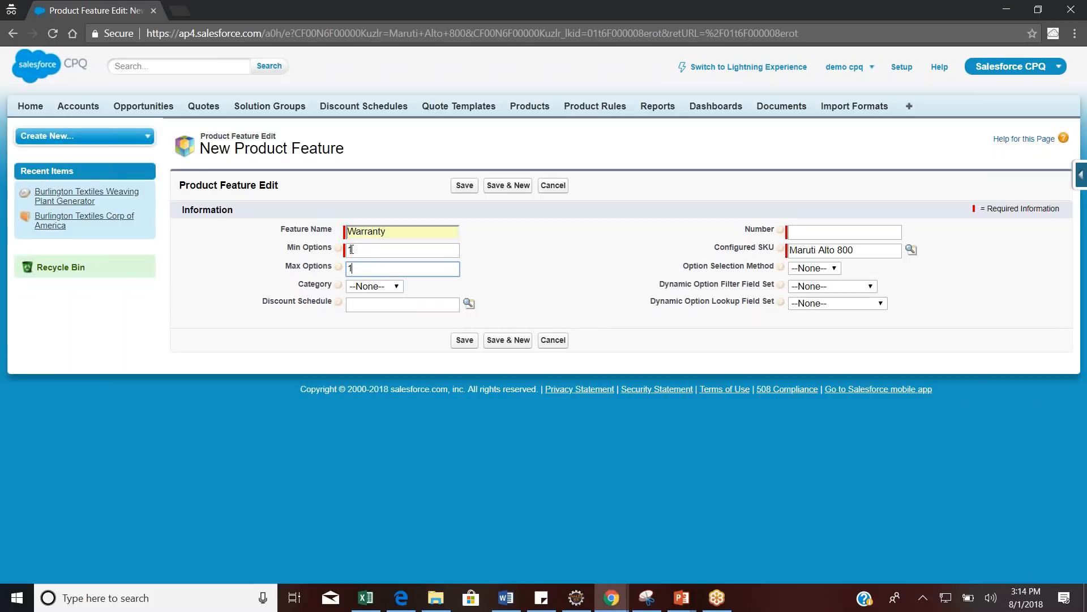
# Set the Warranty feature's Min Options to 1 and check the help text for that field
pyautogui.hotkey('shift', 'Tab')
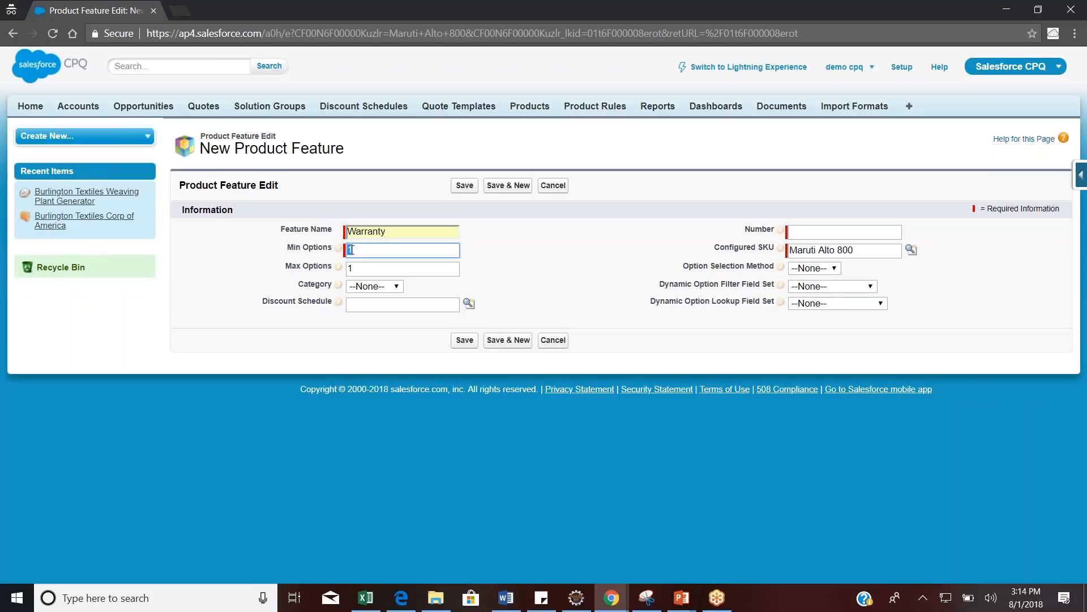
pyautogui.write('0')
pyautogui.press('BackSpace')
pyautogui.write('1')
pyautogui.moveTo(338, 256)
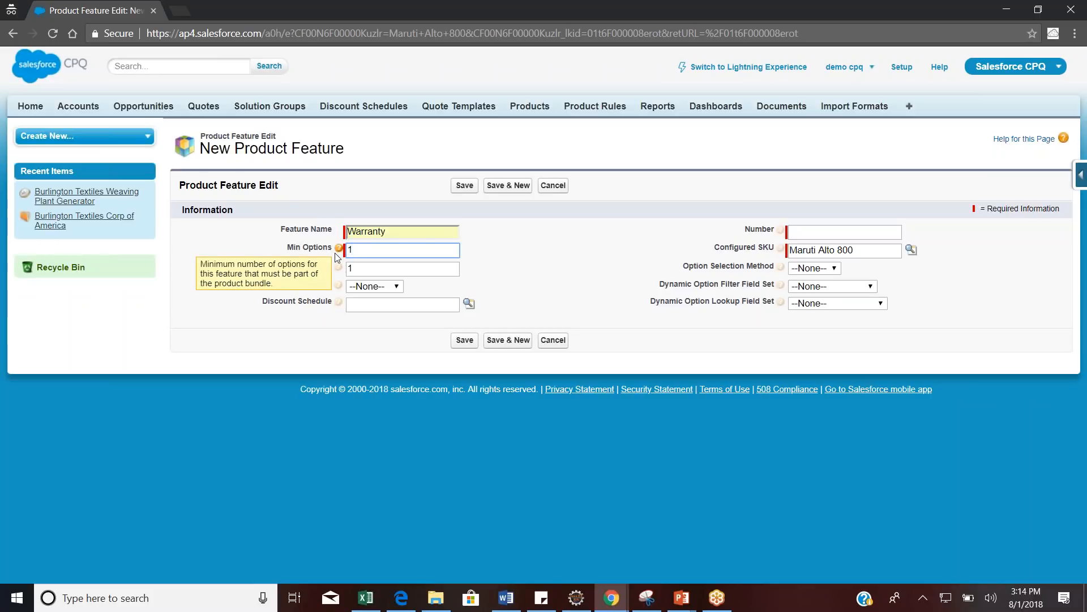
pyautogui.click(579, 283)
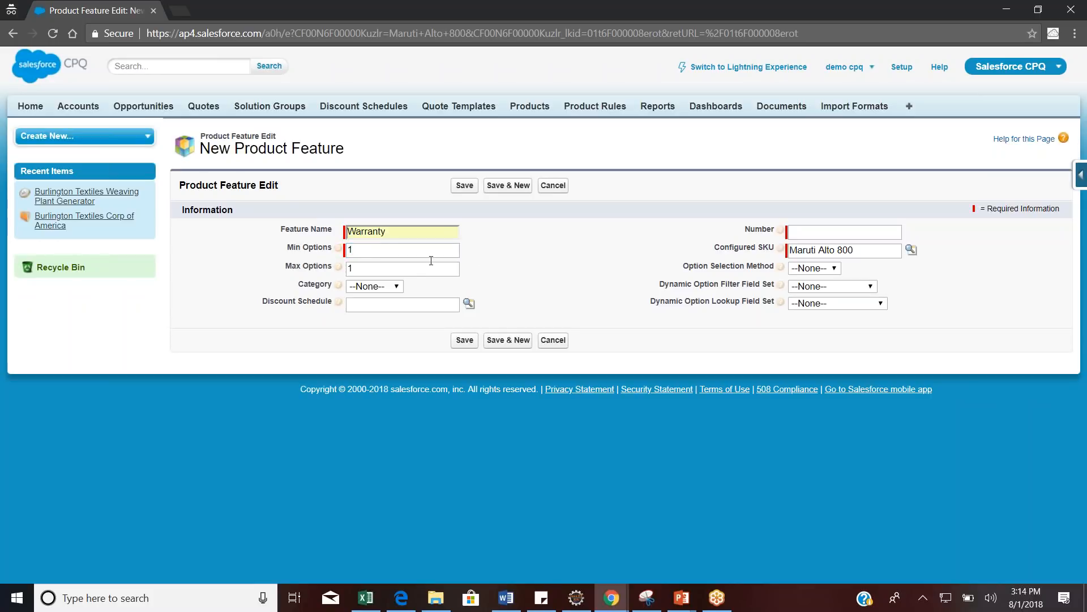
# Set the Warranty feature's Number to 1, leave its Category unset, and save it while starting another product feature
pyautogui.click(809, 233)
pyautogui.write('1')
pyautogui.click(396, 286)
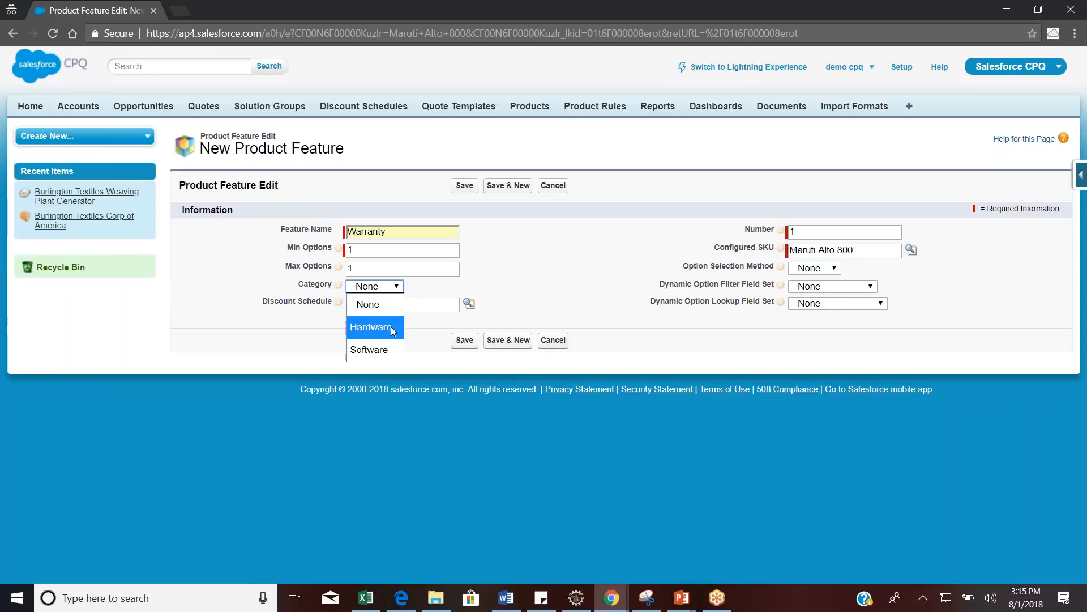
pyautogui.click(598, 279)
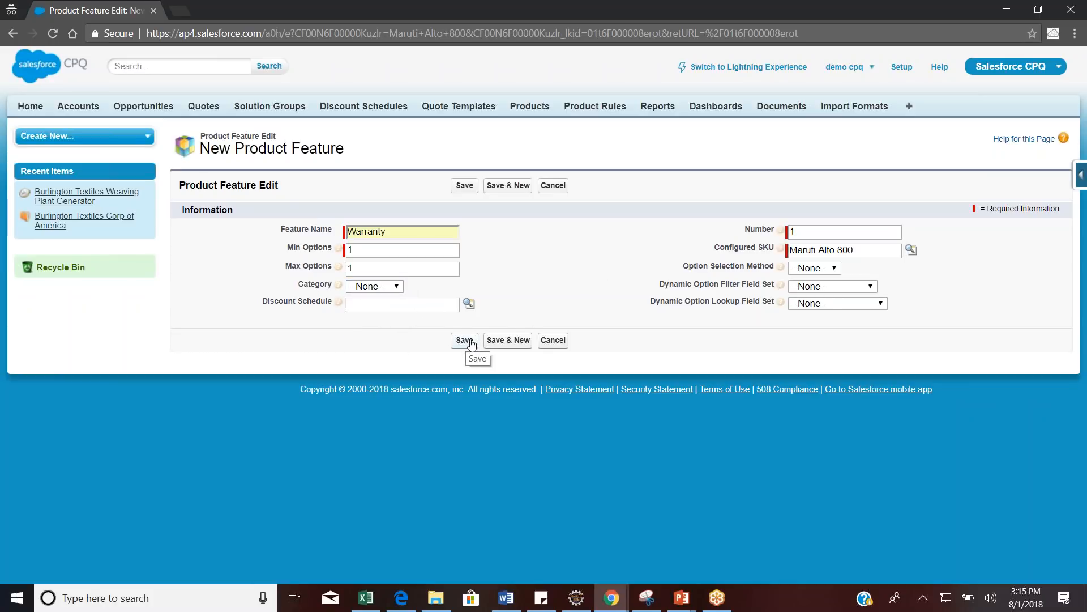
pyautogui.click(508, 341)
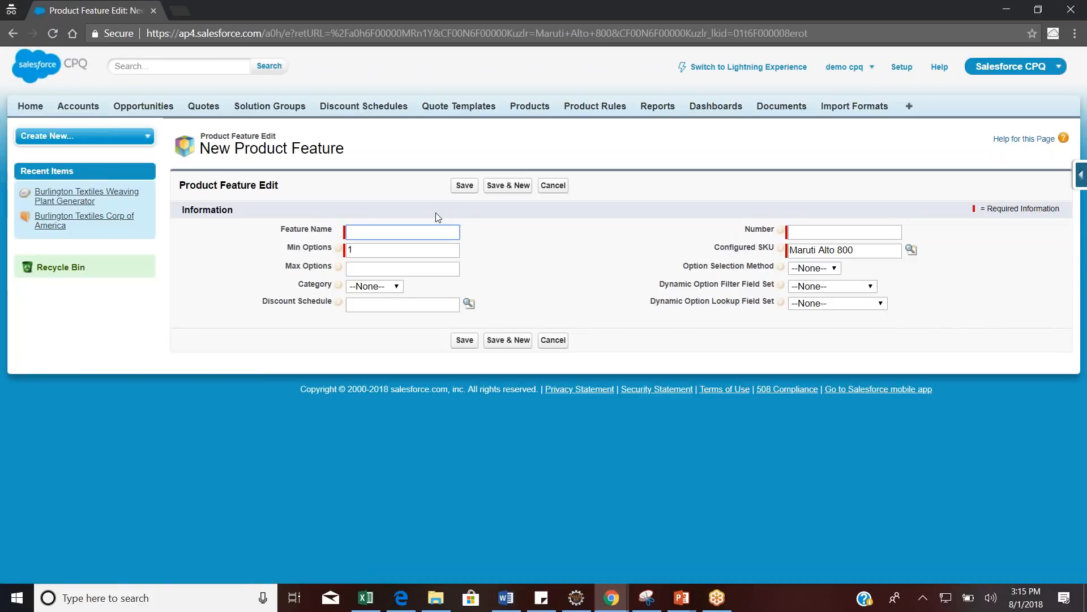
# Name the new product feature Accessories
pyautogui.write('A')
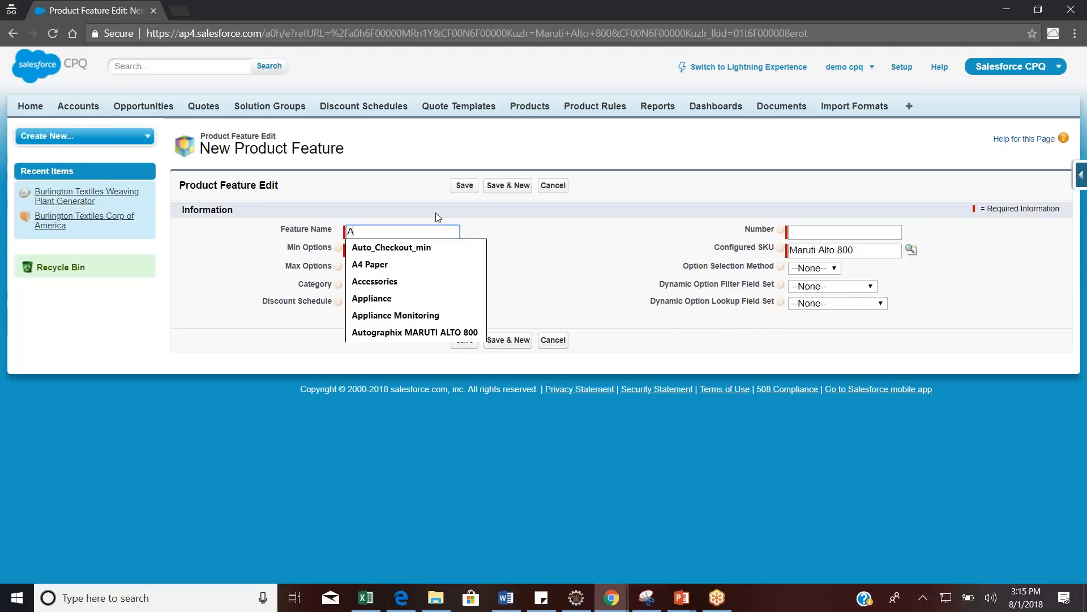
pyautogui.write('s')
pyautogui.press('BackSpace')
pyautogui.click(400, 275)
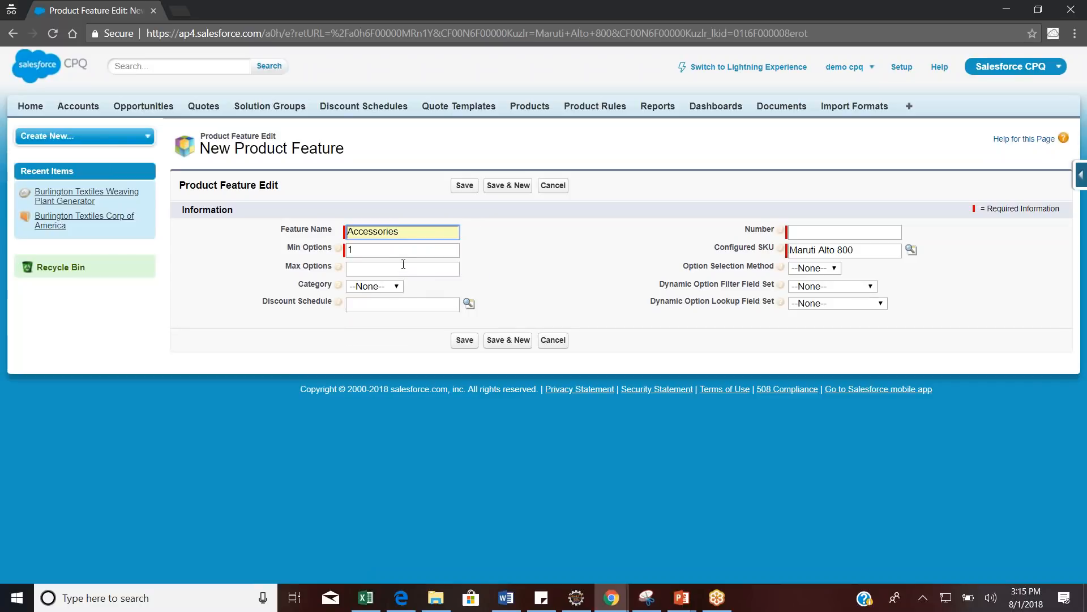
# Set the Accessories feature's Min Options to 0, leave Max Options empty, and try to save it
pyautogui.click(387, 267)
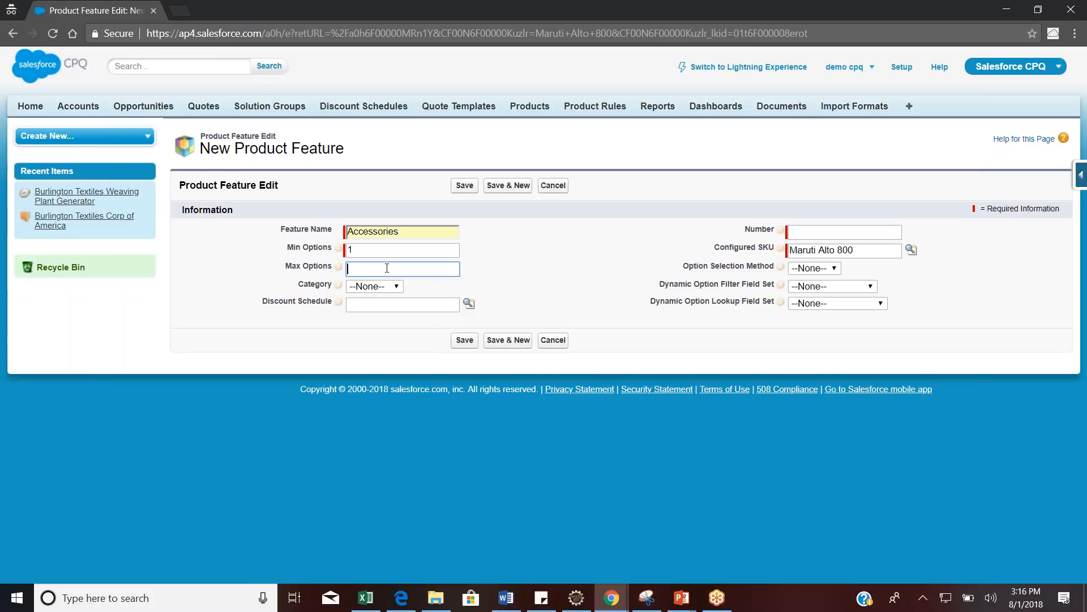
pyautogui.click(370, 250)
pyautogui.press('BackSpace')
pyautogui.write('0')
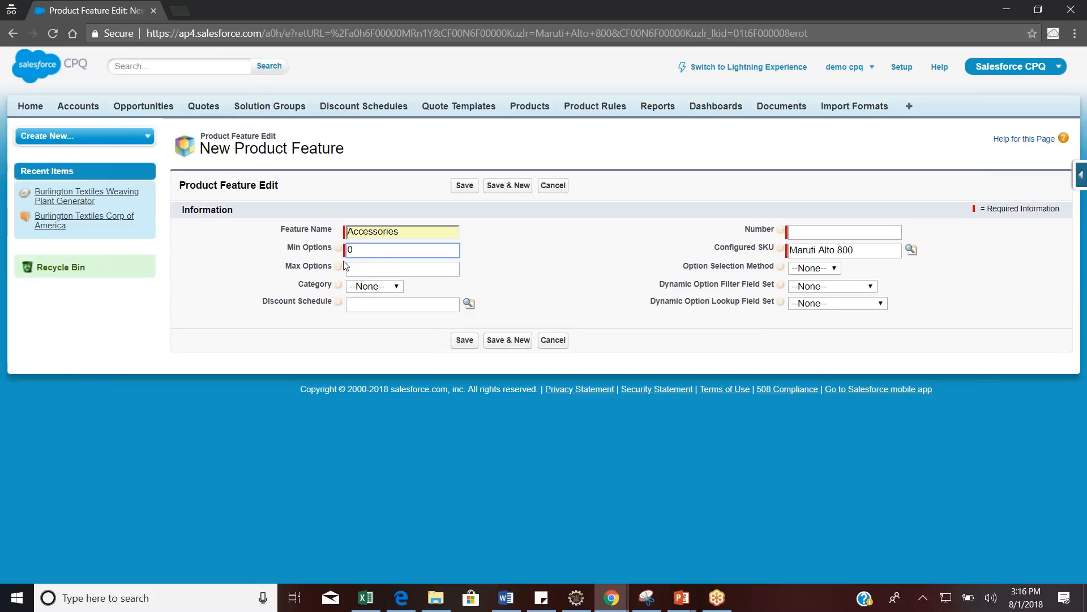
pyautogui.click(369, 268)
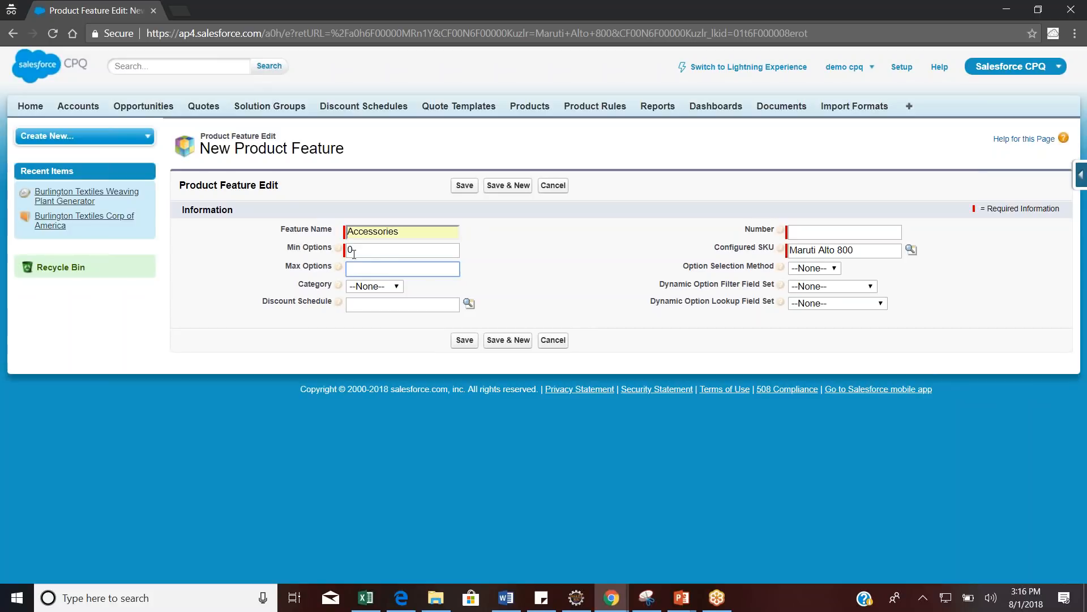
pyautogui.moveTo(341, 266)
pyautogui.click(464, 341)
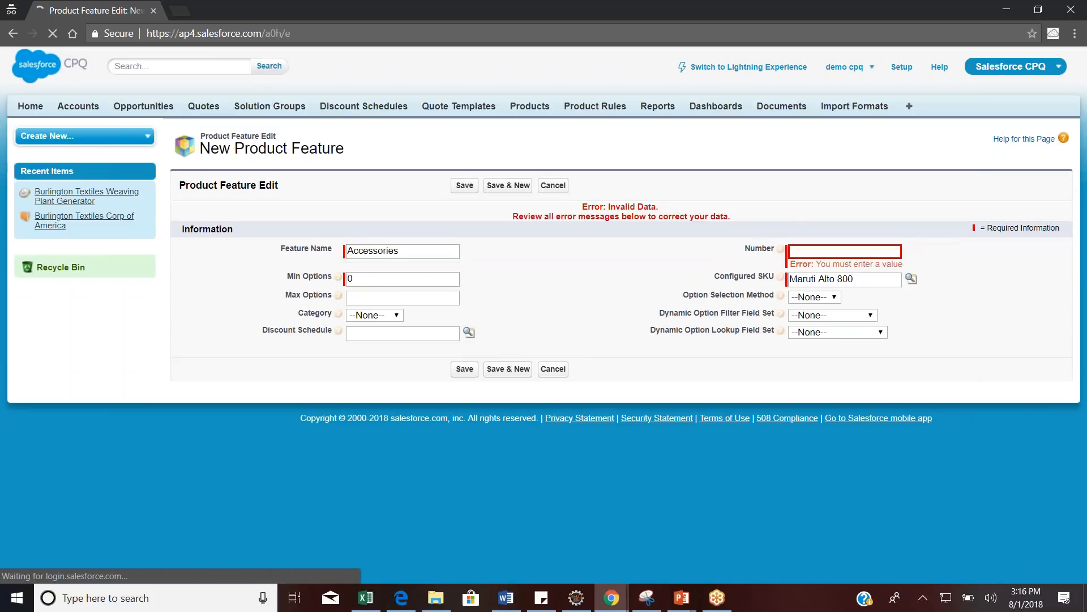
# Set the Accessories feature's Number to 2 and Category to Hardware, and save it
pyautogui.click(837, 257)
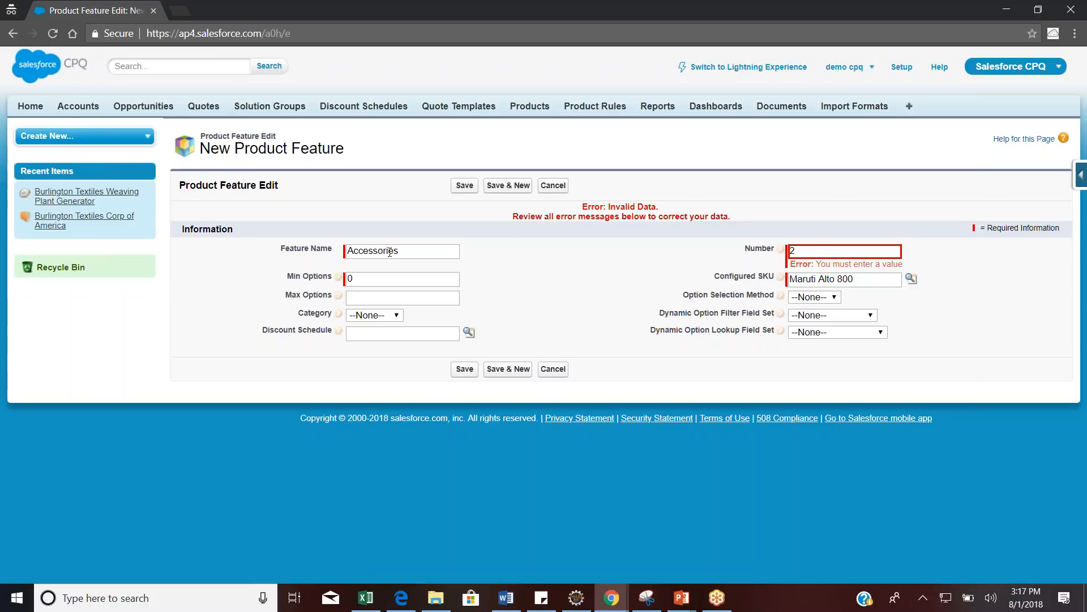
pyautogui.click(389, 316)
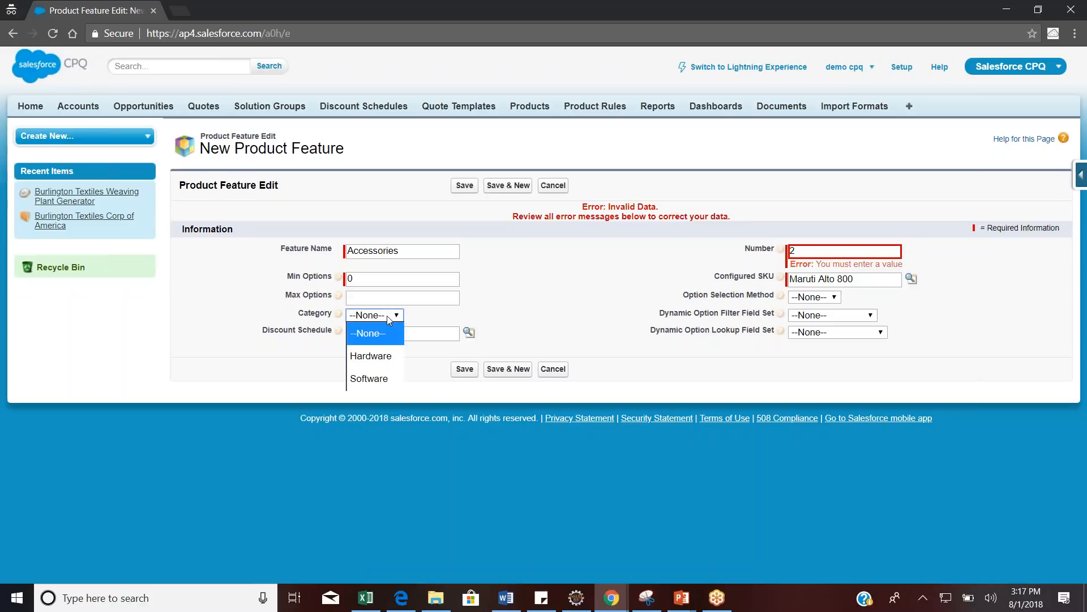
pyautogui.click(383, 356)
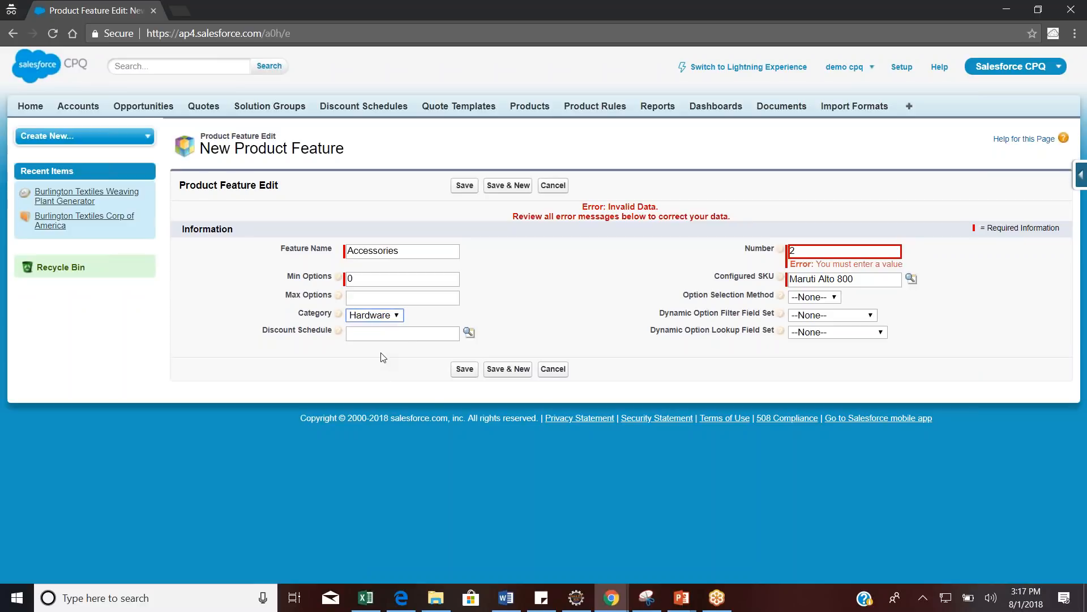
pyautogui.click(396, 316)
pyautogui.click(465, 369)
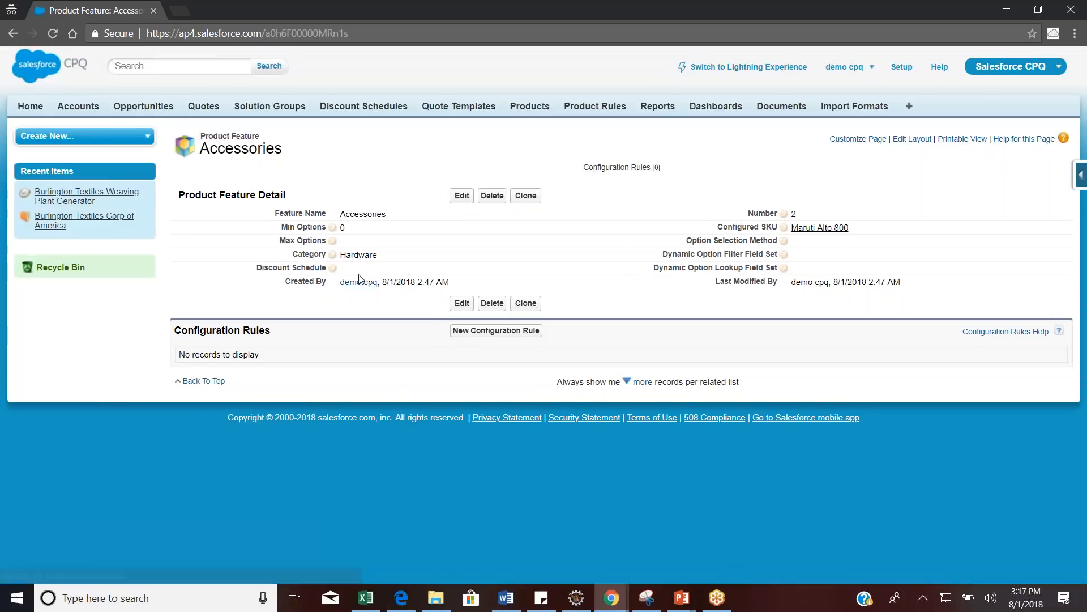
# Return to the Maruti Alto 800 product record and review its Features list
pyautogui.moveTo(784, 243)
pyautogui.click(816, 230)
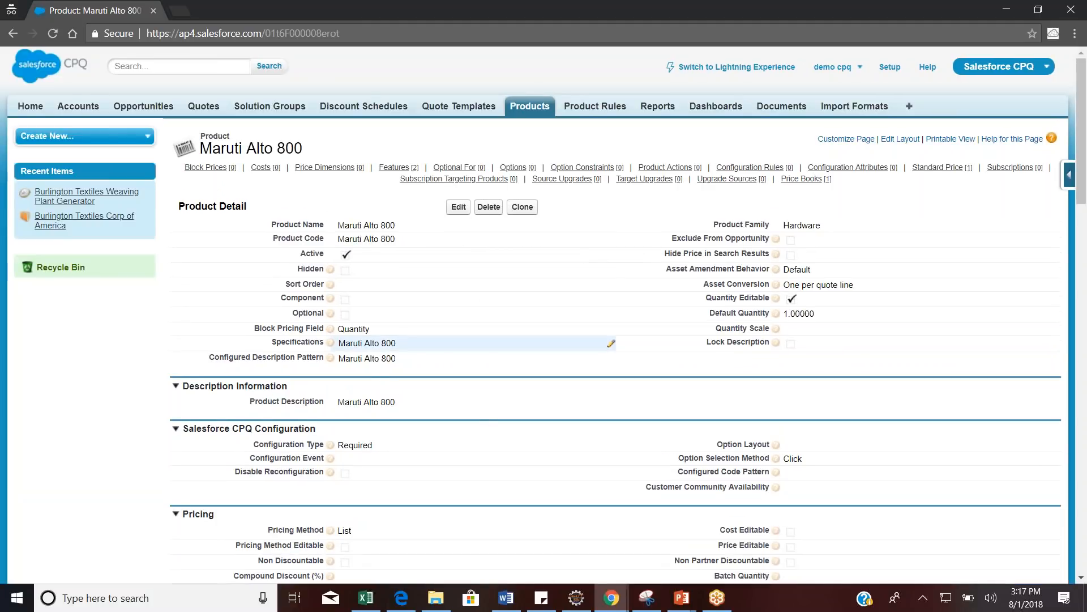
pyautogui.moveTo(1082, 91); pyautogui.dragTo(1084, 310)
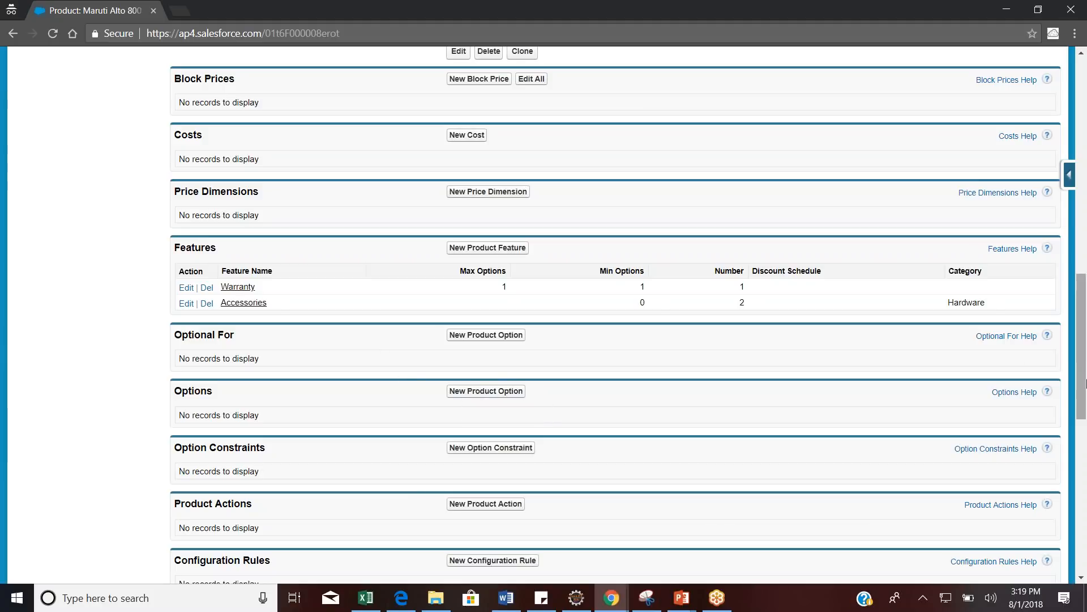
pyautogui.moveTo(1081, 383); pyautogui.dragTo(1085, 338)
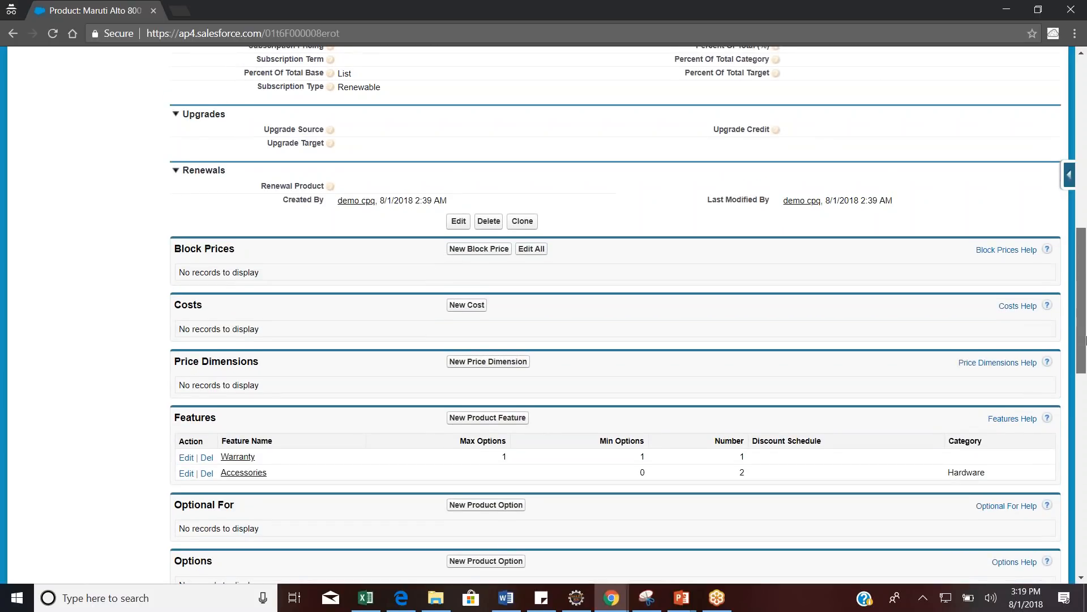
pyautogui.moveTo(1085, 340); pyautogui.dragTo(1085, 167)
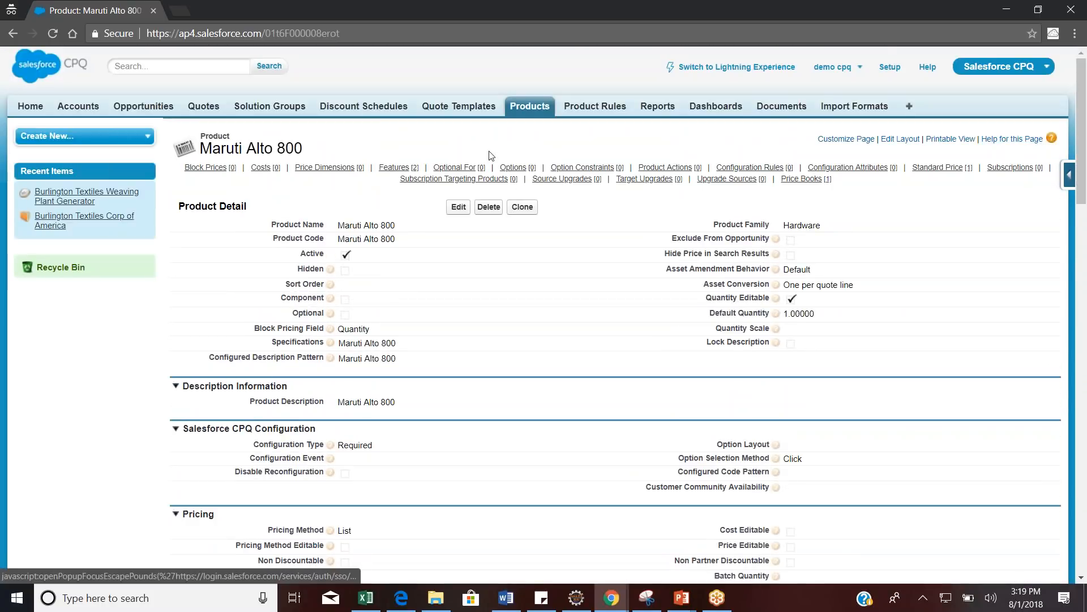
# Open the Burlington Textiles Weaving Plant Generator opportunity in a new tab, hide its feed, and look through its related lists
pyautogui.rightClick(51, 198)
pyautogui.click(88, 205)
pyautogui.click(230, 10)
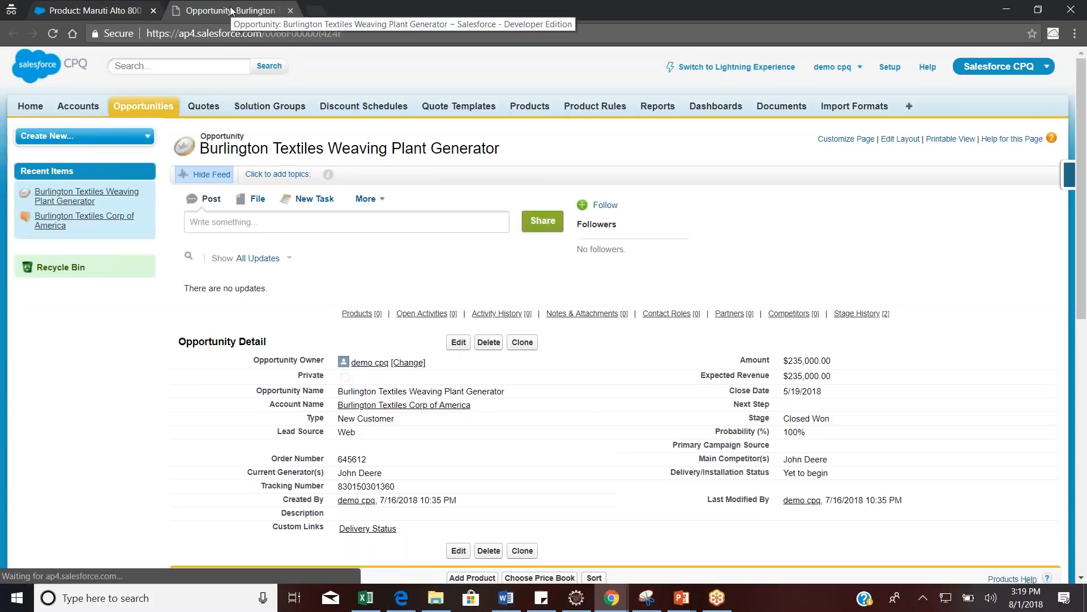
pyautogui.click(205, 179)
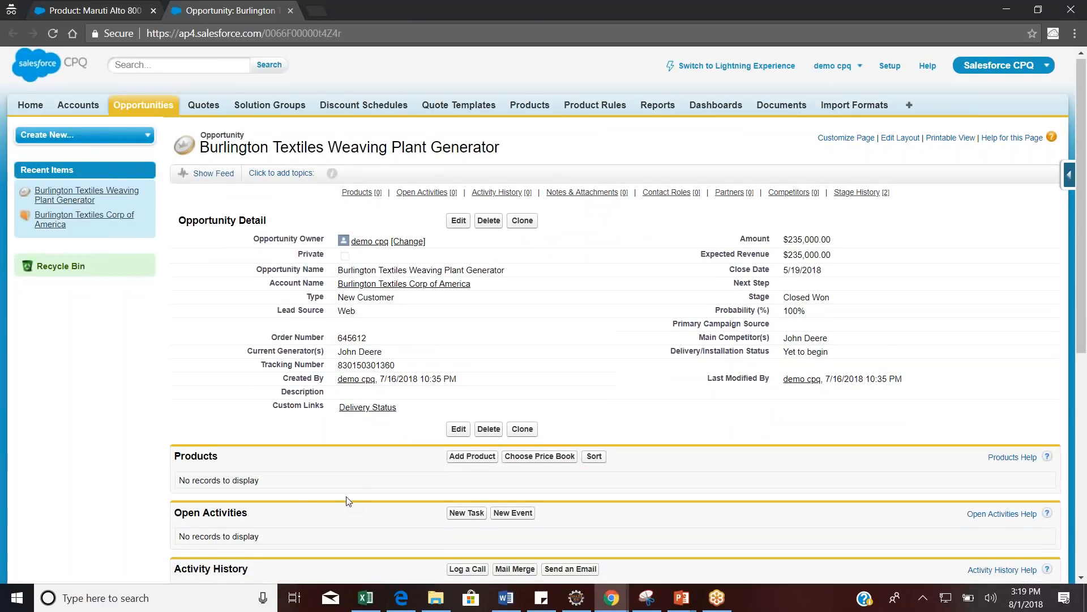
pyautogui.scroll(-6, 348, 500)
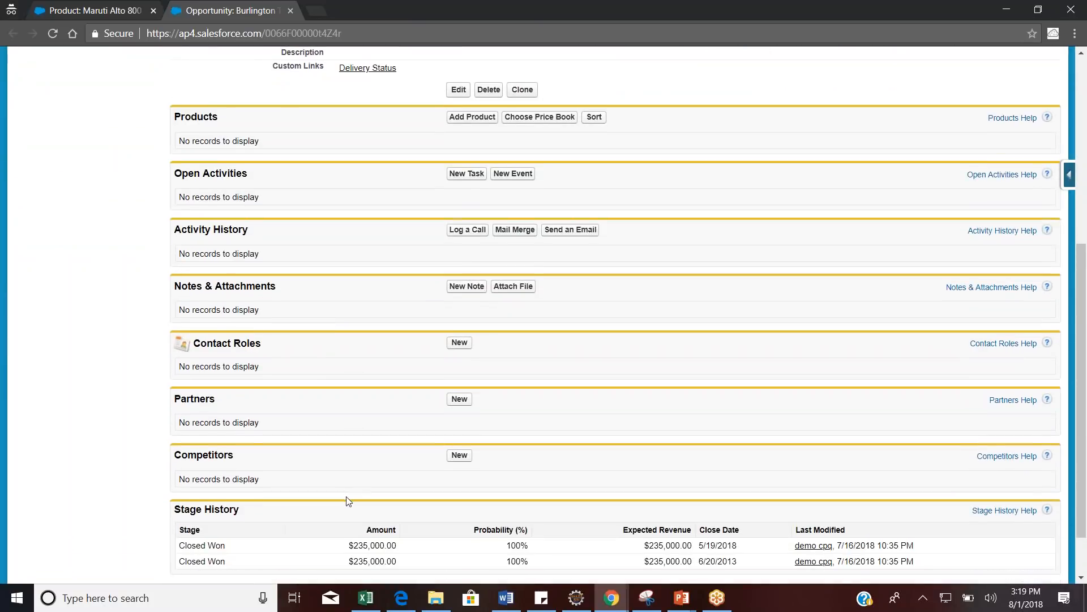
pyautogui.scroll(8, 347, 500)
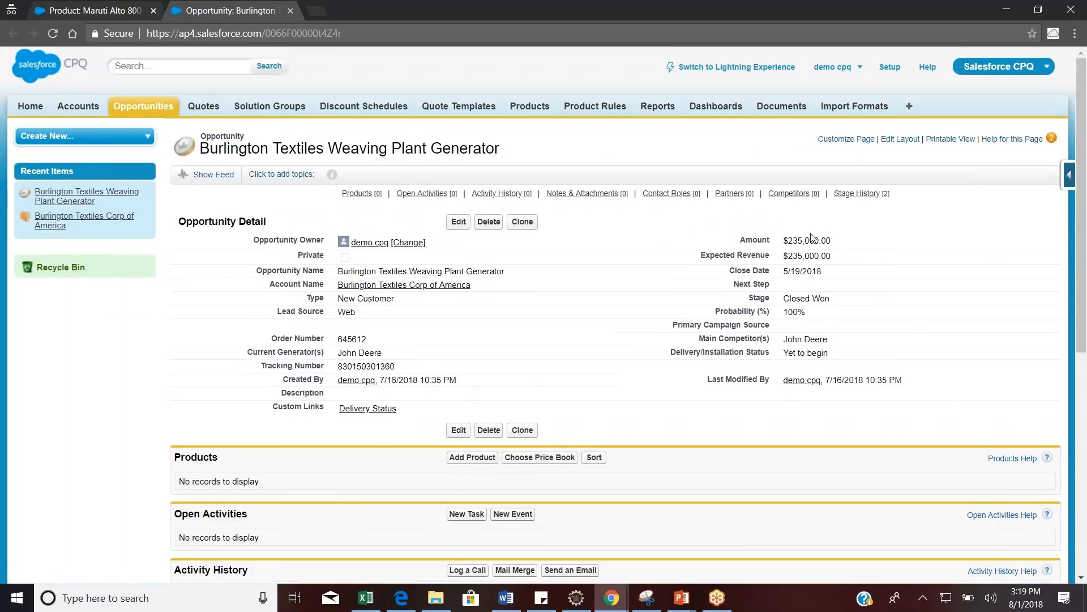
pyautogui.click(1076, 76)
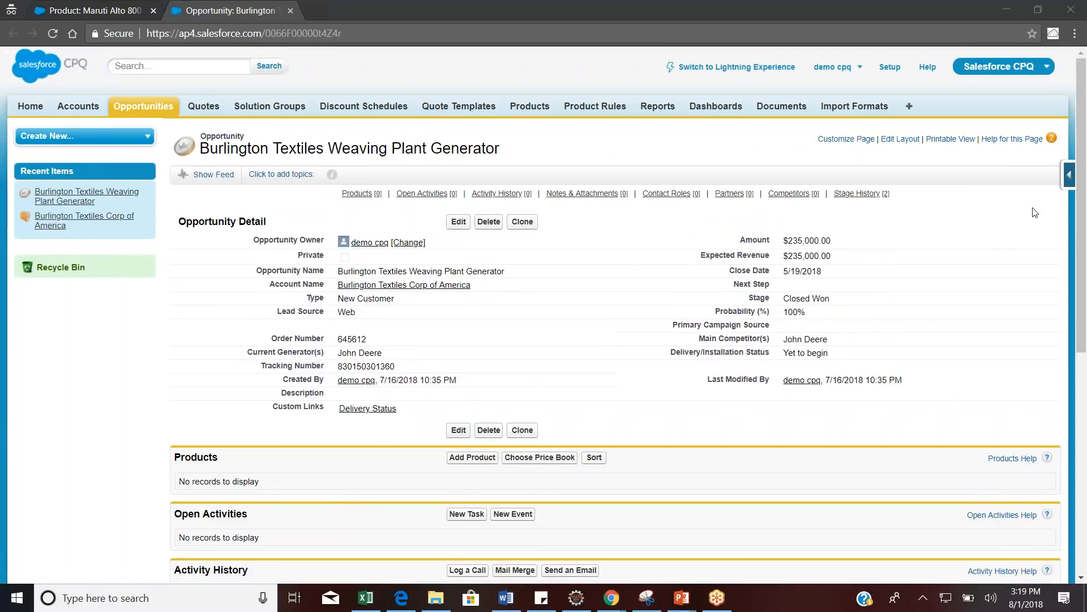
# Create a new quote, look up Burlington Textiles Weaving Plant Generator as its opportunity, and save the quote
pyautogui.click(209, 111)
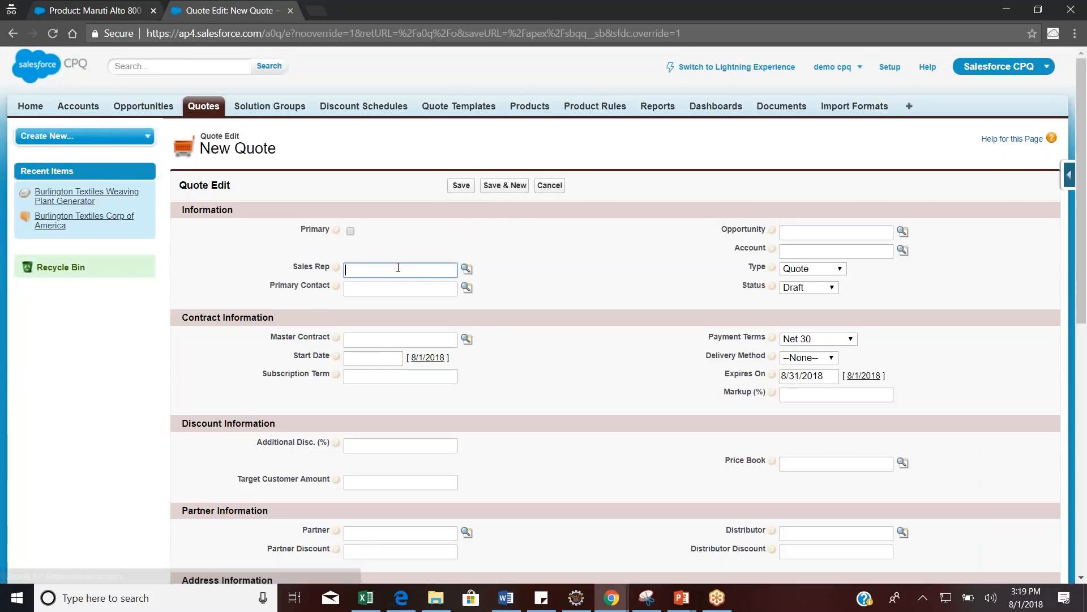
pyautogui.click(810, 233)
pyautogui.write('Bu')
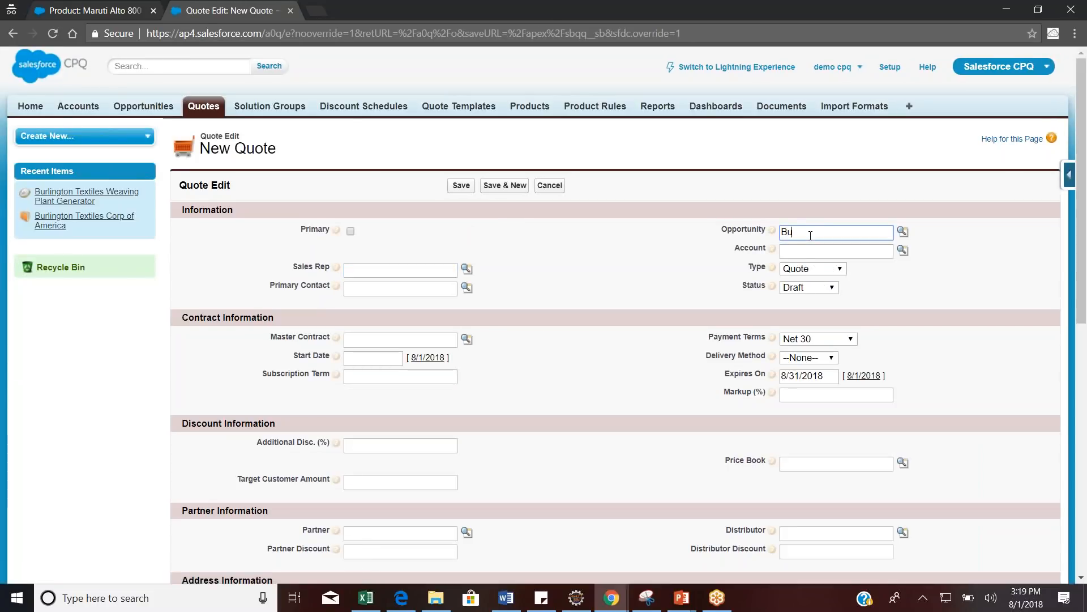
pyautogui.write('rli')
pyautogui.click(902, 232)
pyautogui.moveTo(833, 254); pyautogui.dragTo(687, 188)
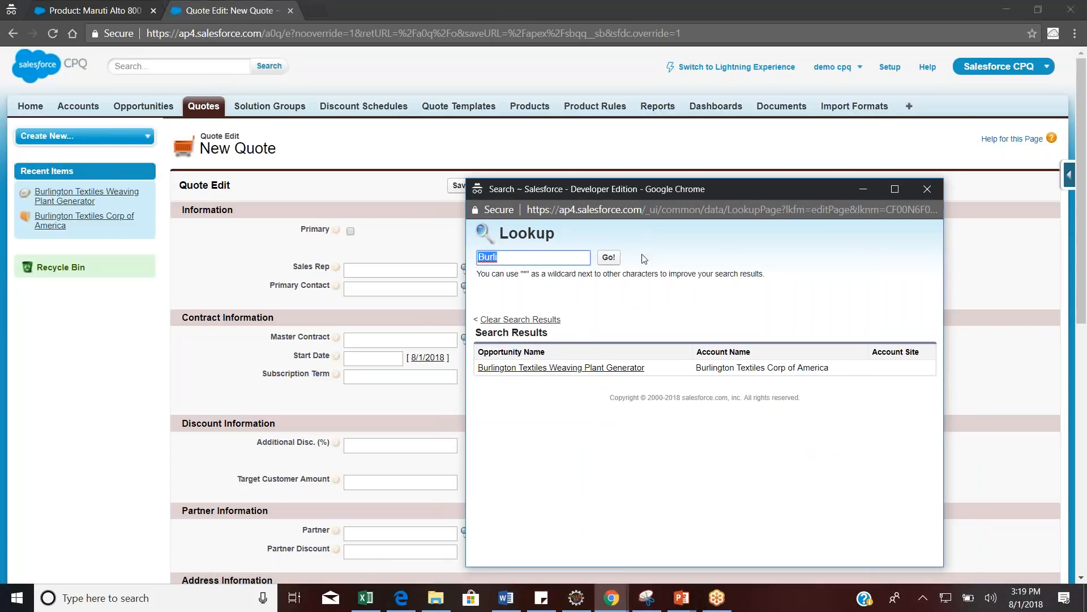
pyautogui.click(560, 368)
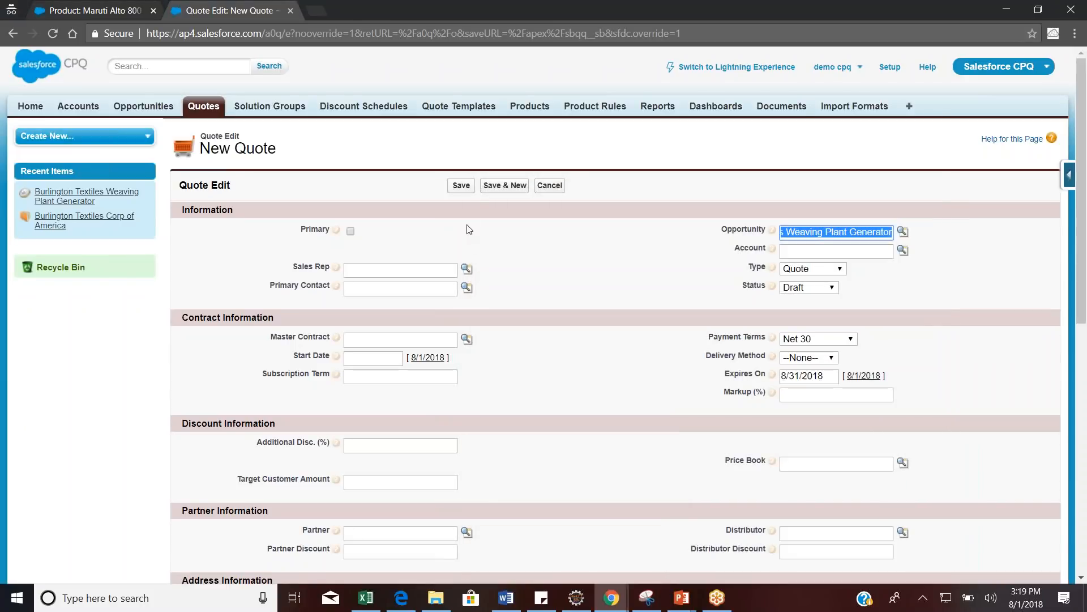
pyautogui.click(461, 186)
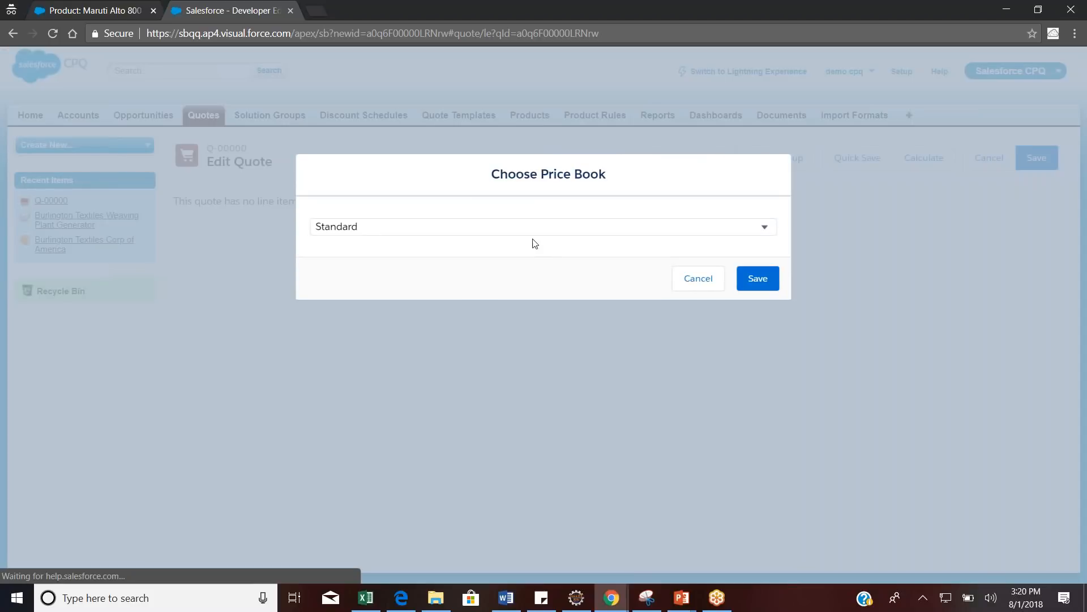
# Assign the Standard price book to the quote and browse the products available for adding to it
pyautogui.click(763, 285)
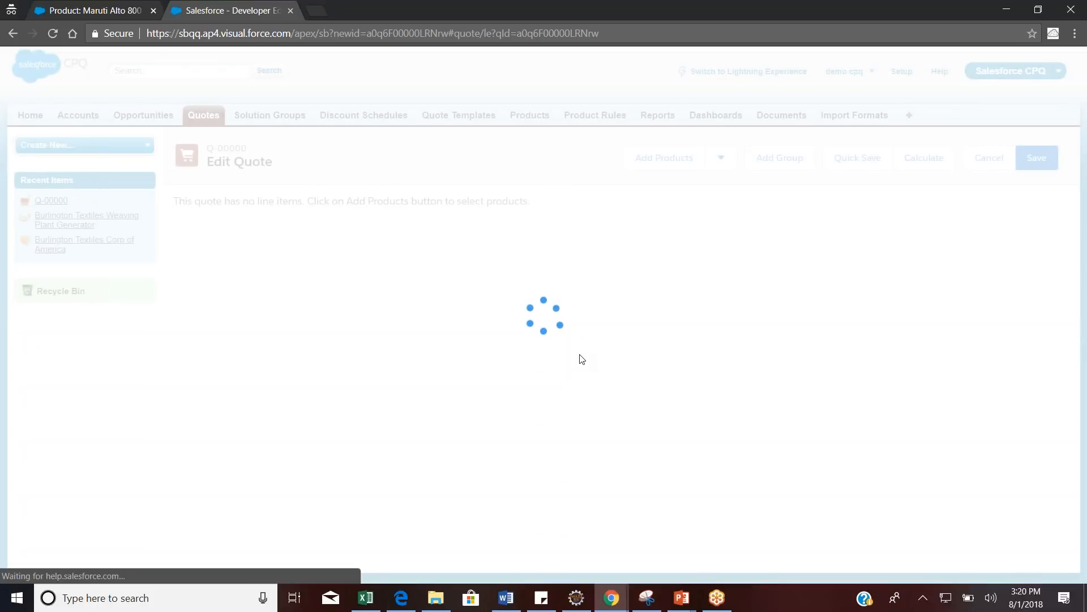
pyautogui.click(663, 161)
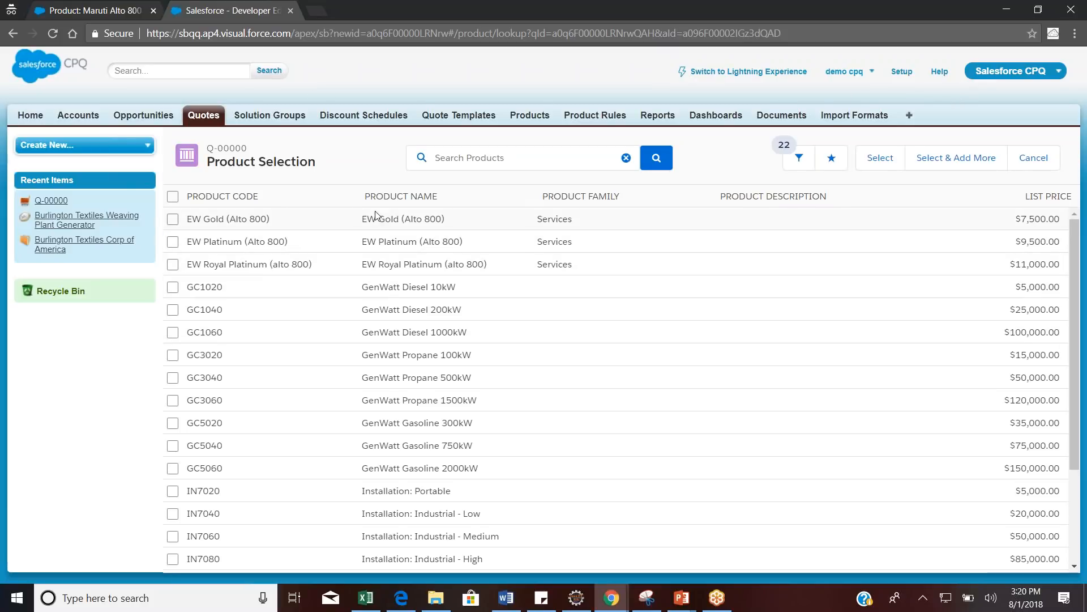
pyautogui.moveTo(1076, 267); pyautogui.dragTo(1048, 427)
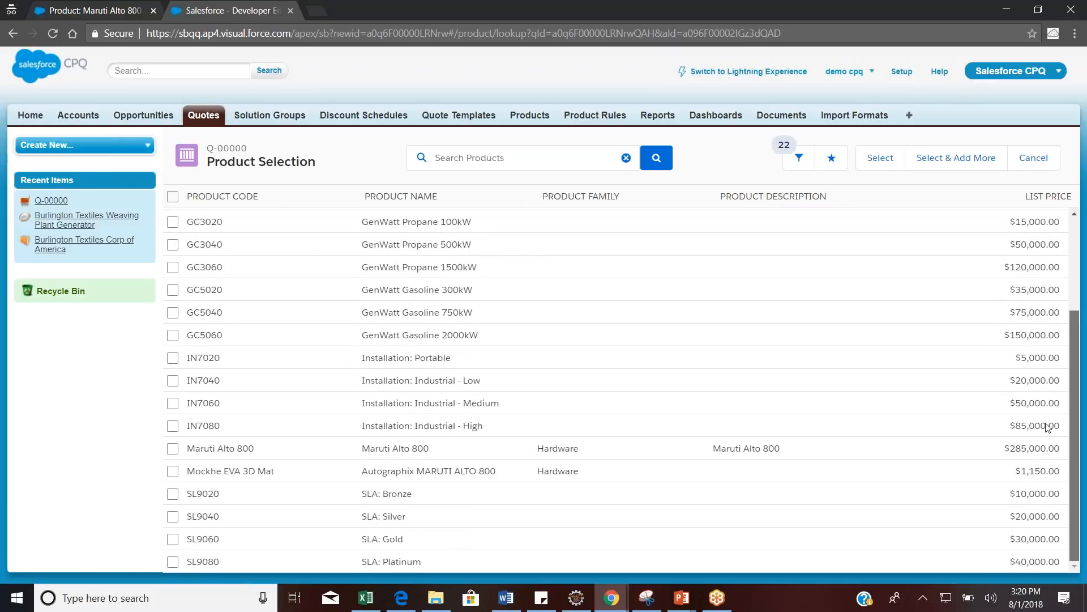
pyautogui.moveTo(1073, 344); pyautogui.dragTo(1079, 255)
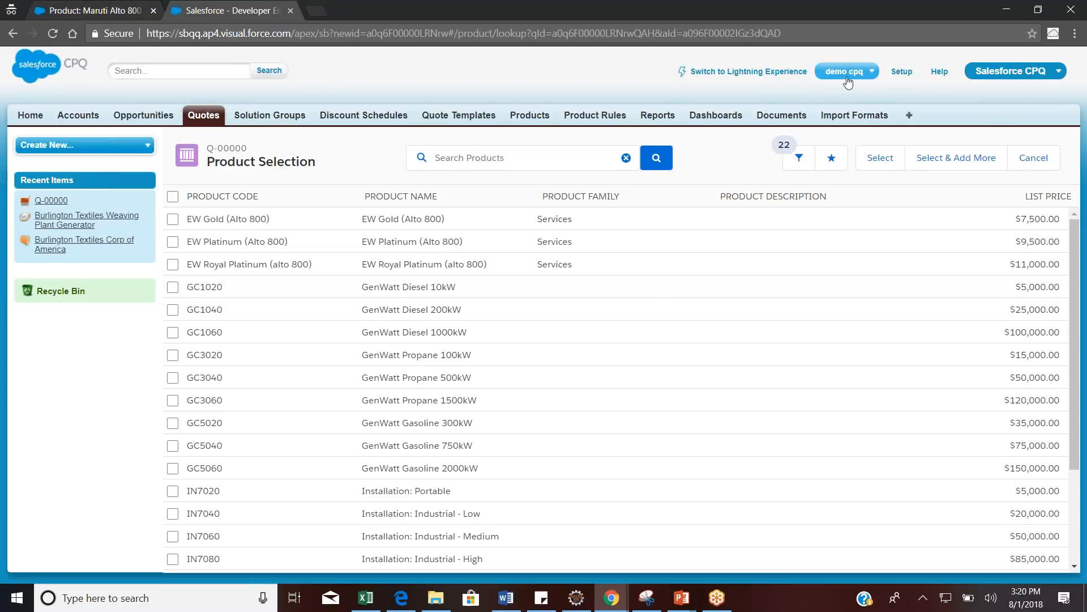
# Switch to the other Salesforce org's browser window, cancel the Maruti Alto 800 configuration on Q-00005, and view the product selection grouped by family
pyautogui.hotkey('alt', 'Tab')
pyautogui.hotkey('alt', 'Tab')
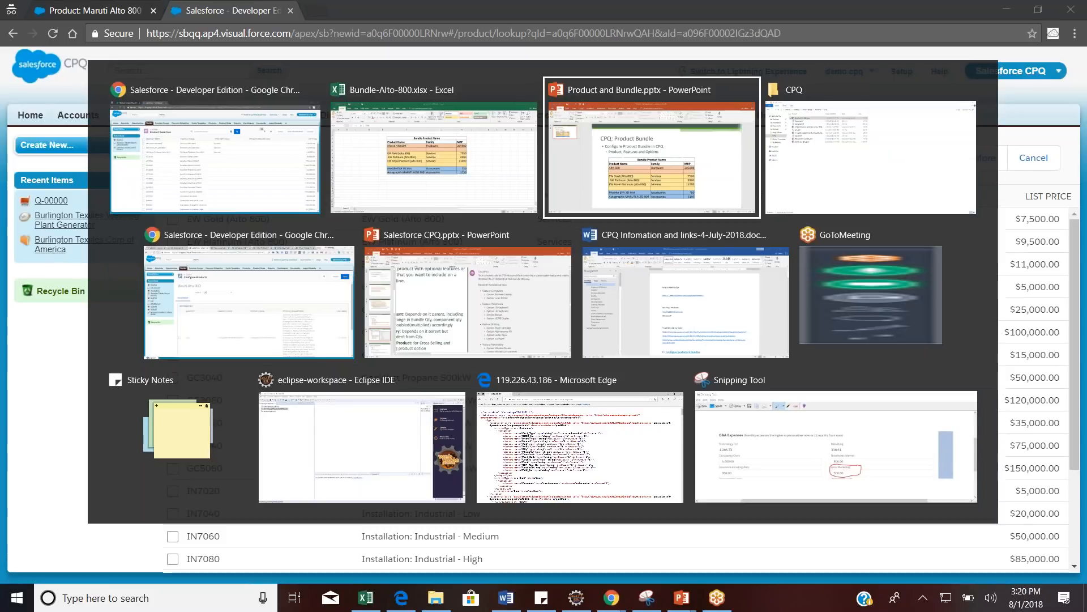
pyautogui.hotkey('alt', 'Tab')
pyautogui.hotkey('alt', 'Tab')
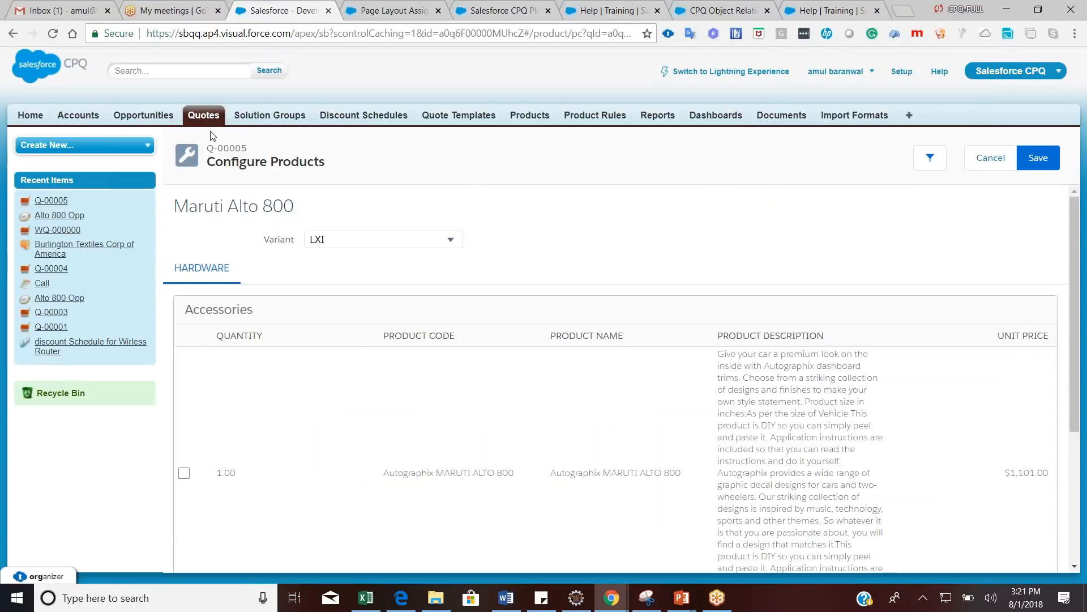
pyautogui.click(997, 161)
pyautogui.click(656, 162)
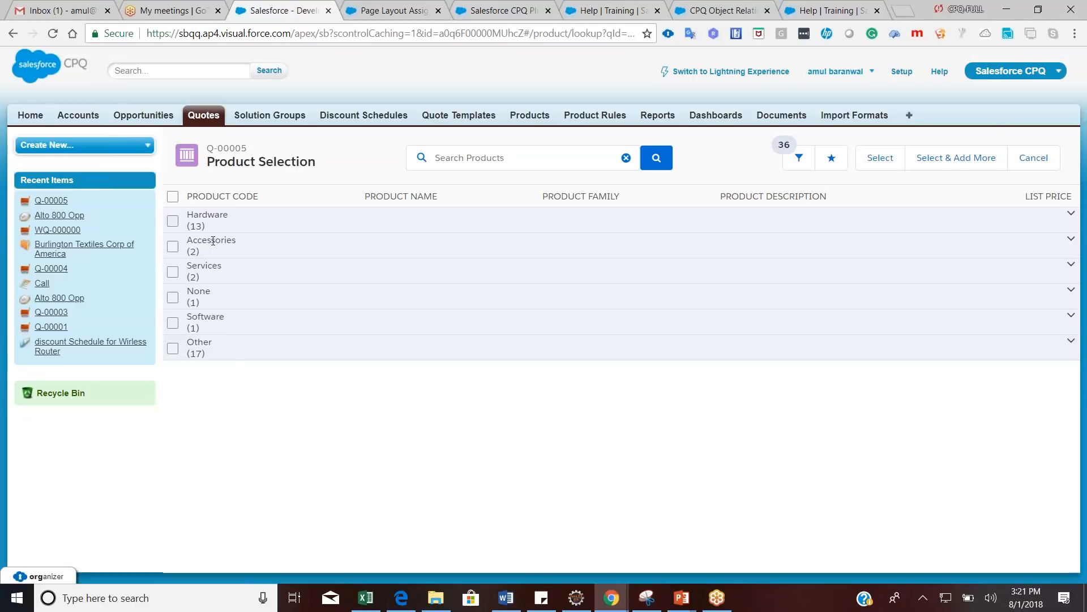
# Back in the demo org, open Setup in a new tab, find Installed Packages, and open the Salesforce CPQ package configuration at Additional Settings
pyautogui.hotkey('alt', 'Tab')
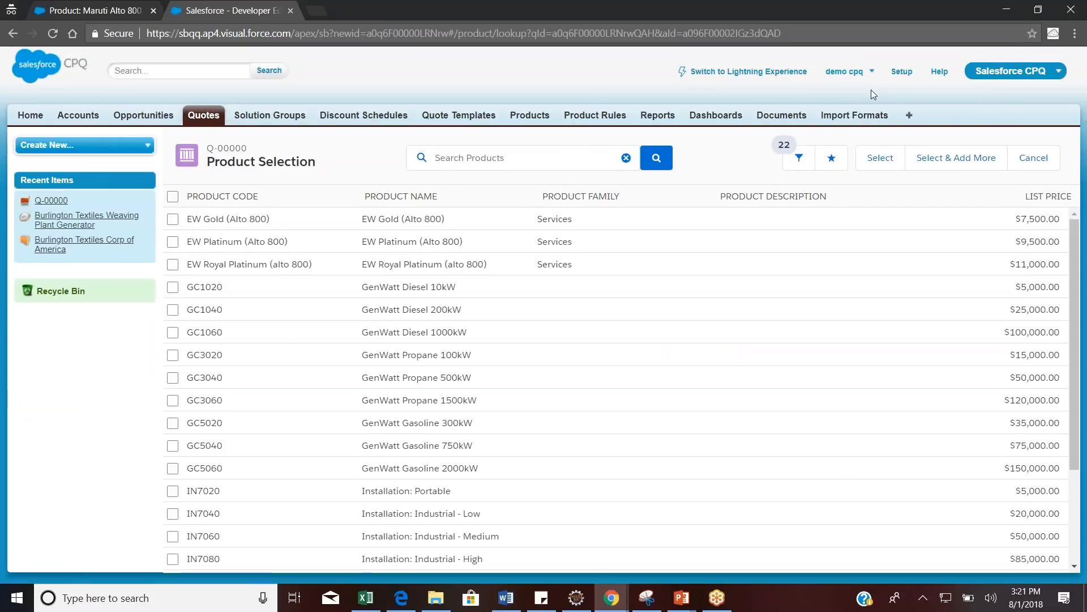
pyautogui.middleClick(902, 72)
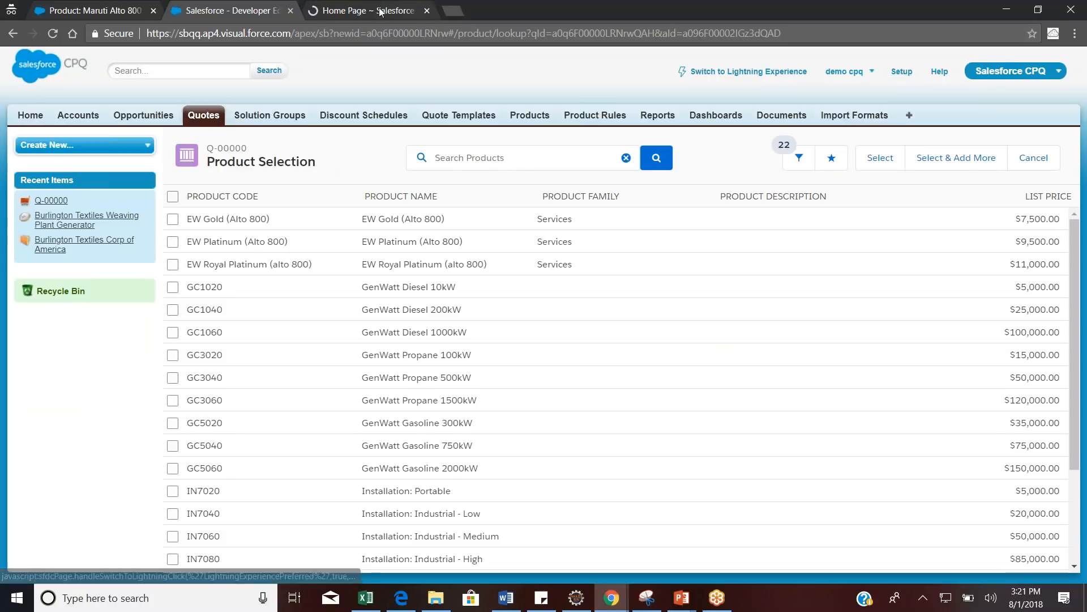
pyautogui.click(364, 10)
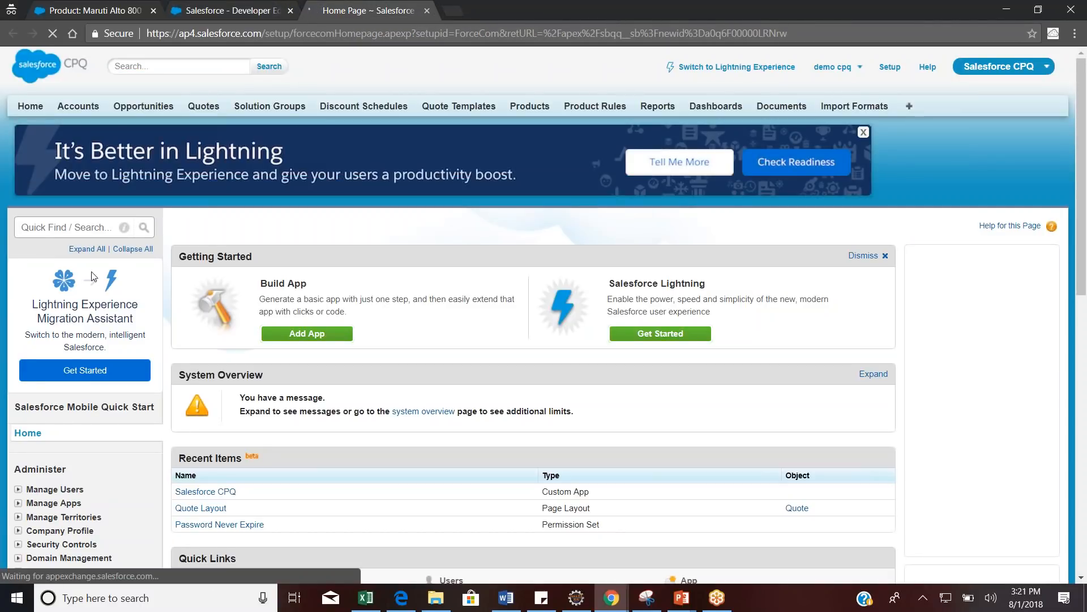
pyautogui.click(70, 225)
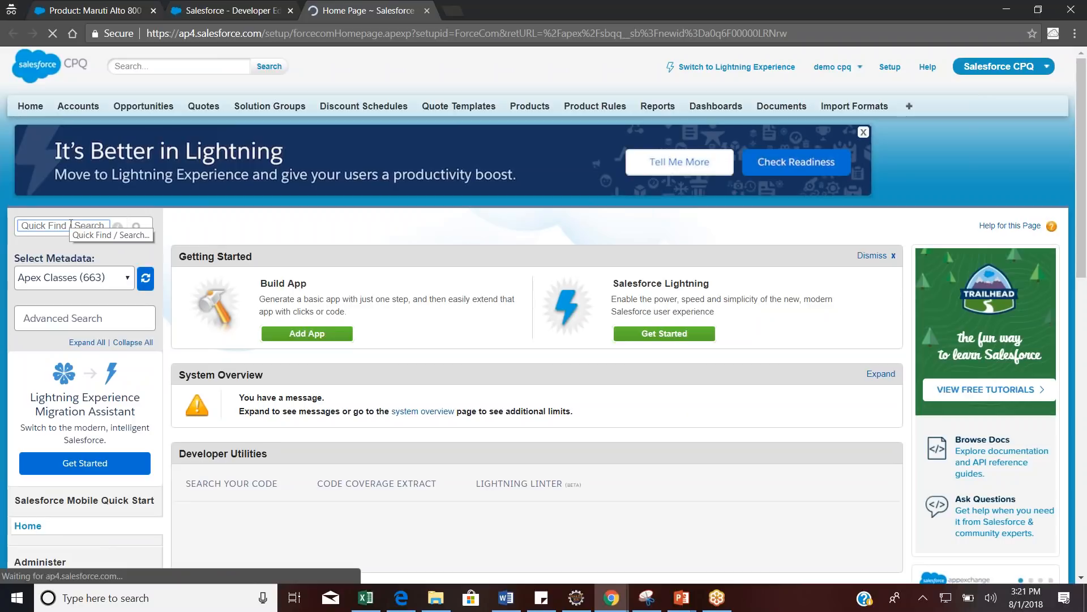
pyautogui.write('in')
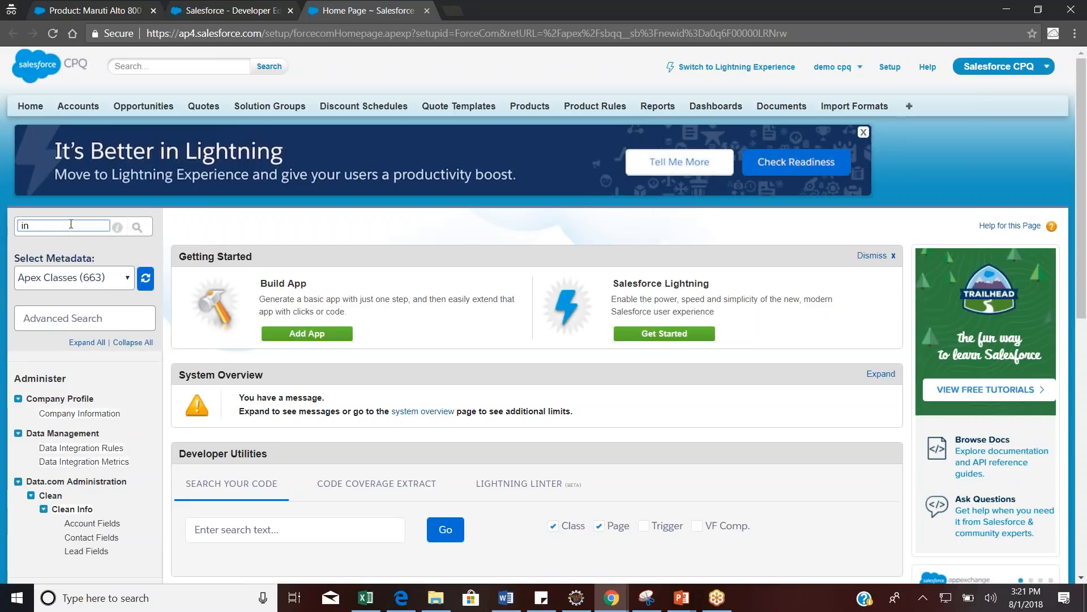
pyautogui.write('sta')
pyautogui.click(73, 401)
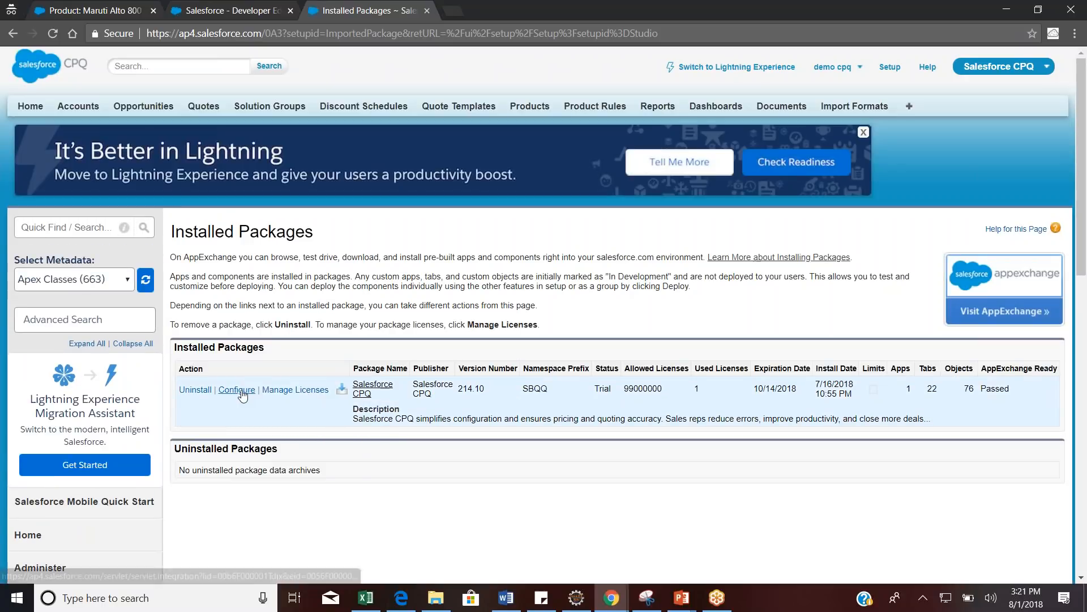
pyautogui.click(242, 391)
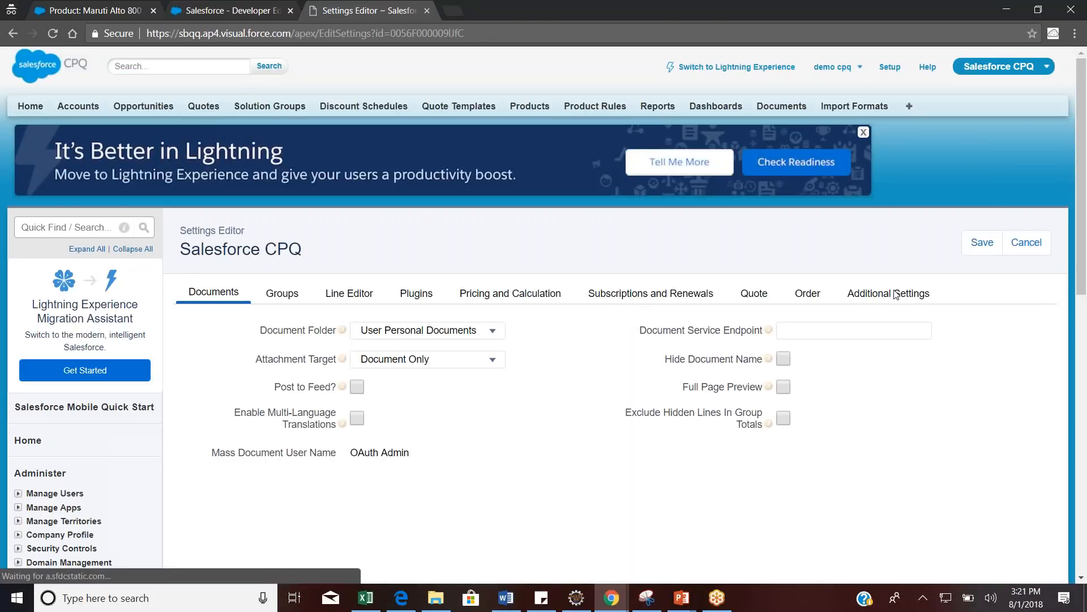
pyautogui.click(895, 294)
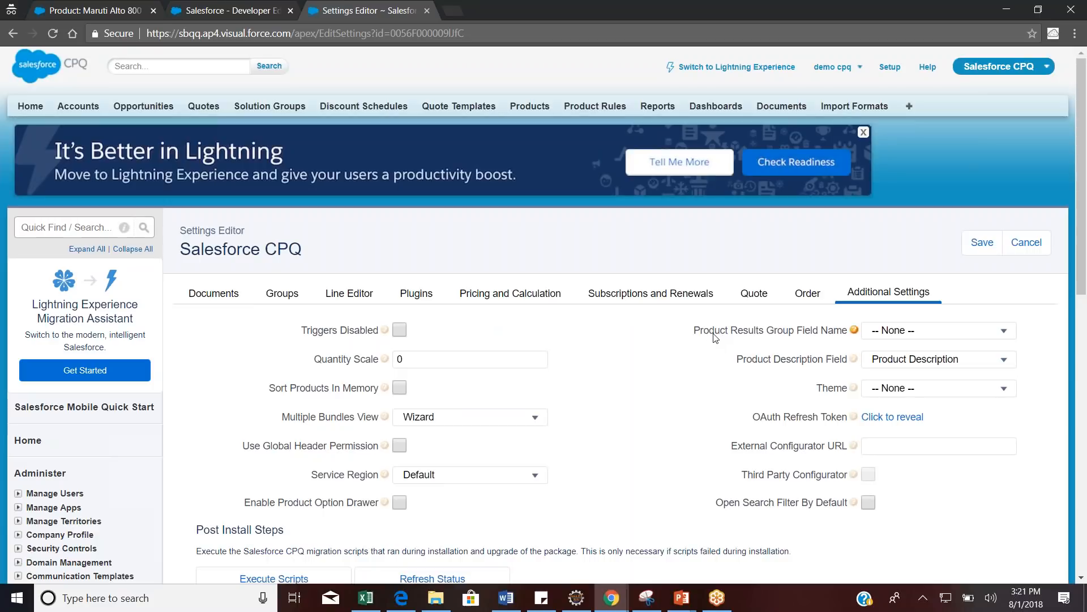
# Set the Product Results Group Field Name to Product Family in the Additional Settings and save the package settings
pyautogui.moveTo(696, 334); pyautogui.dragTo(907, 334)
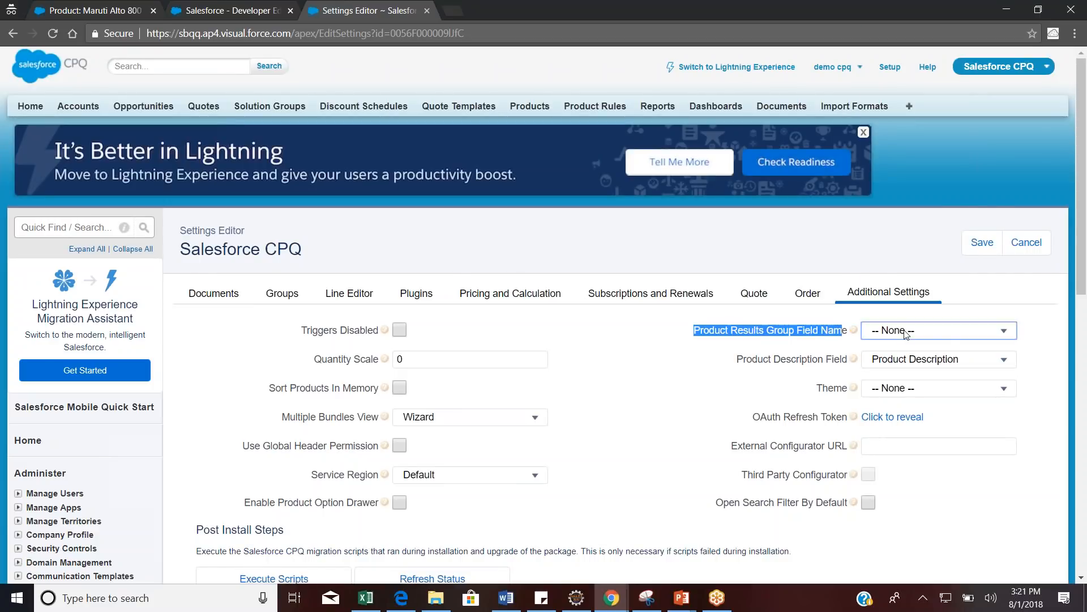
pyautogui.click(906, 334)
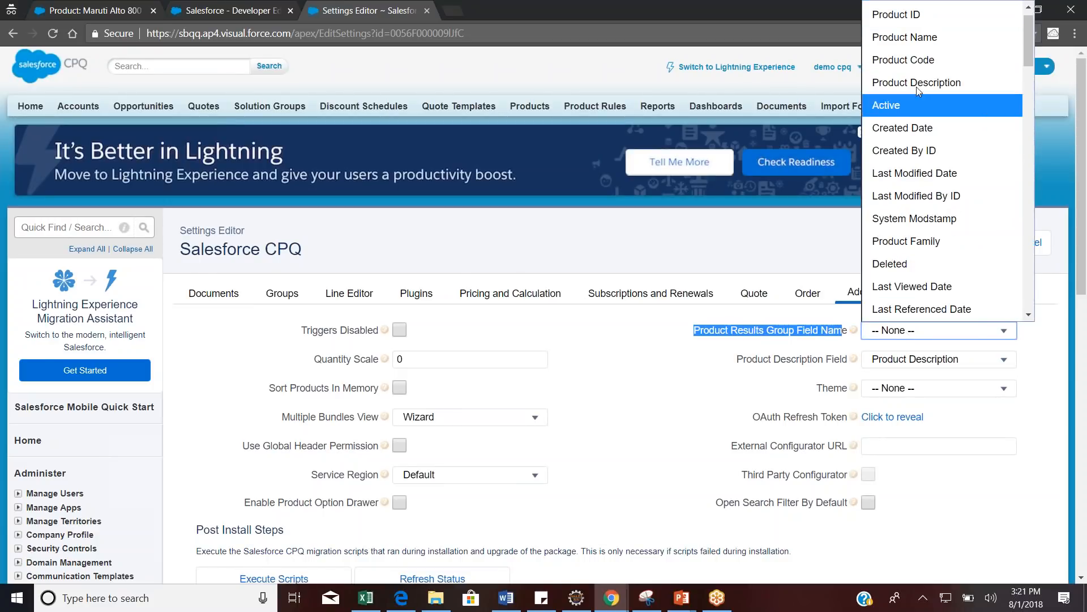
pyautogui.click(942, 241)
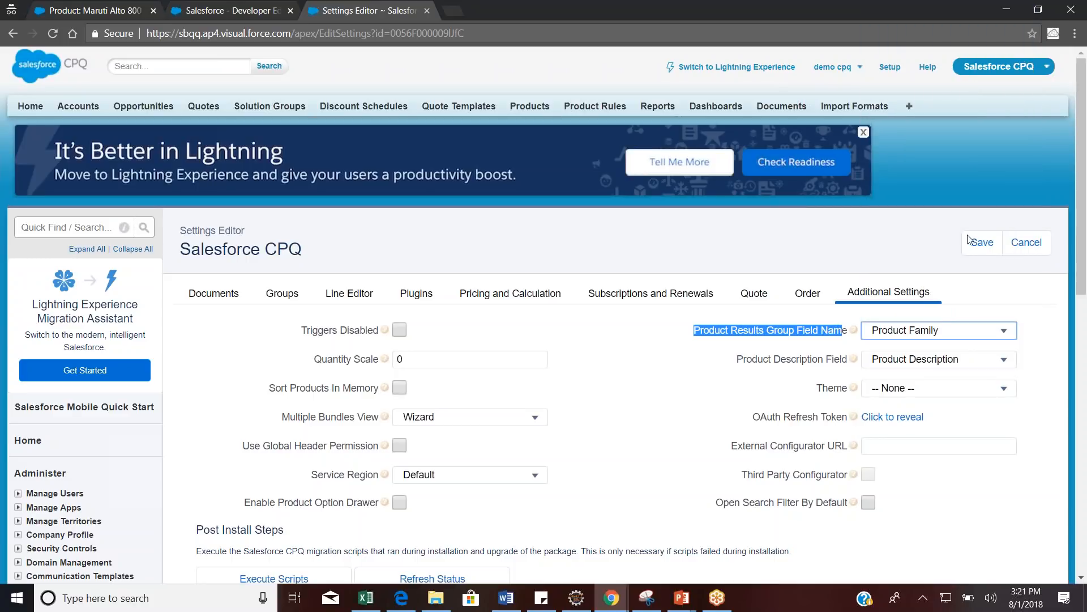
pyautogui.scroll(-5, 538, 300)
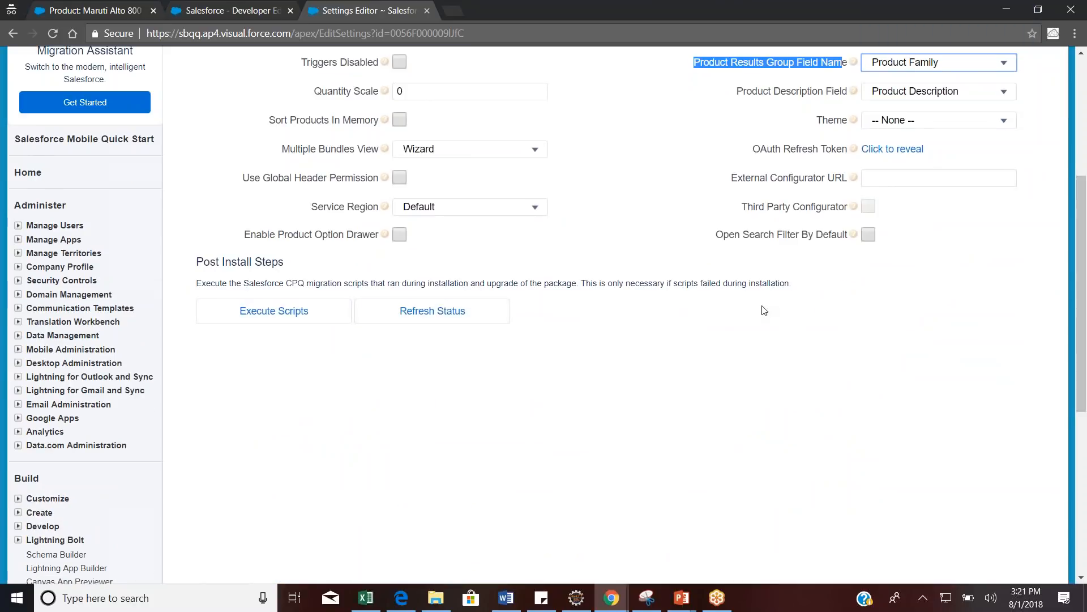
pyautogui.scroll(4, 883, 238)
pyautogui.click(1000, 175)
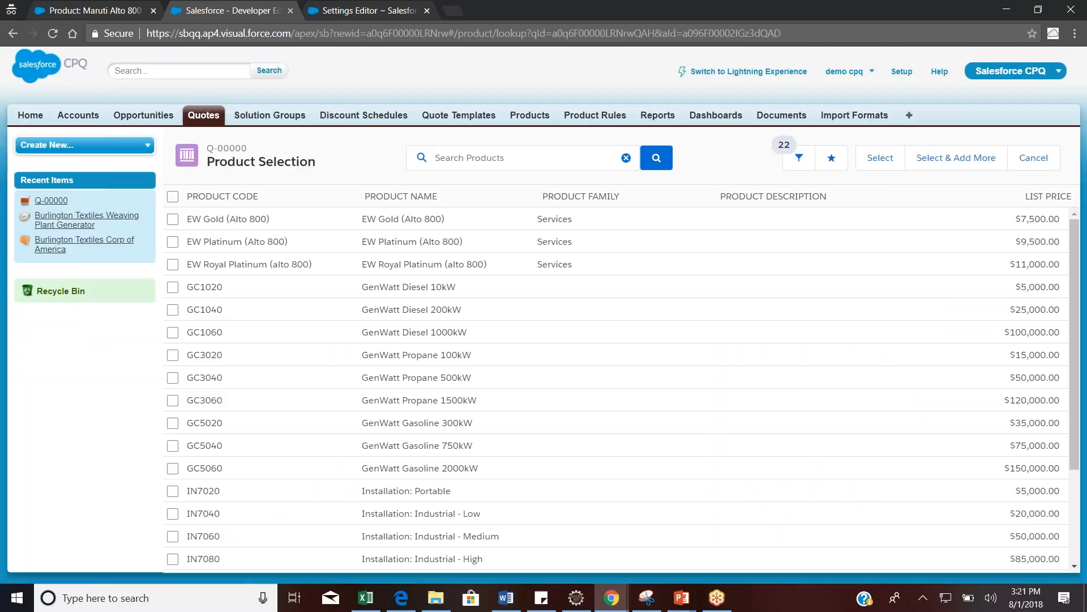
# Leave the product selection of quote Q-00000 and reopen it to check how the product list is grouped
pyautogui.click(1041, 160)
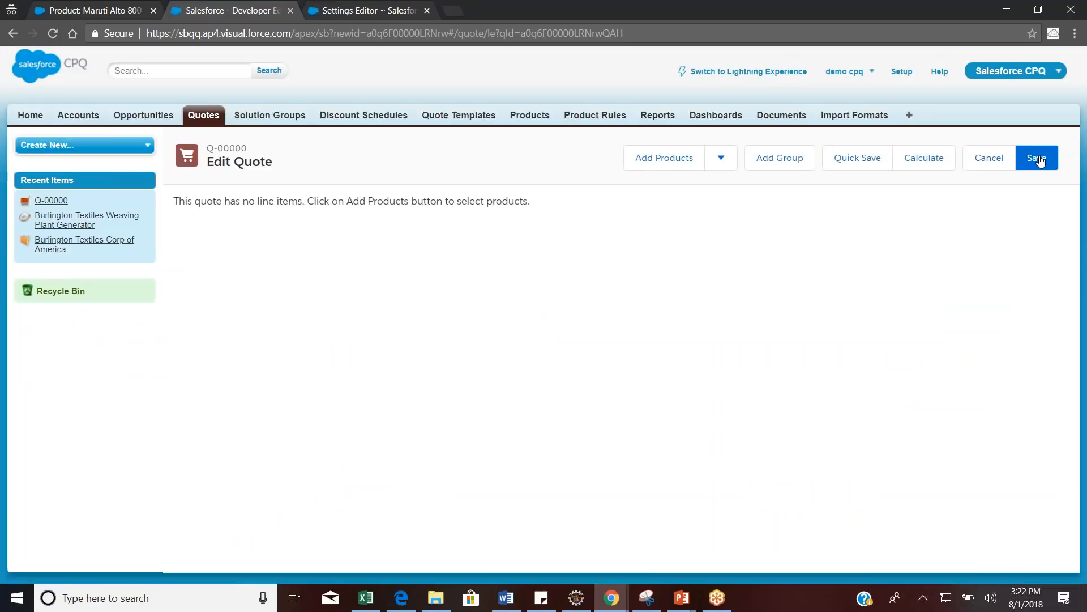
pyautogui.click(674, 158)
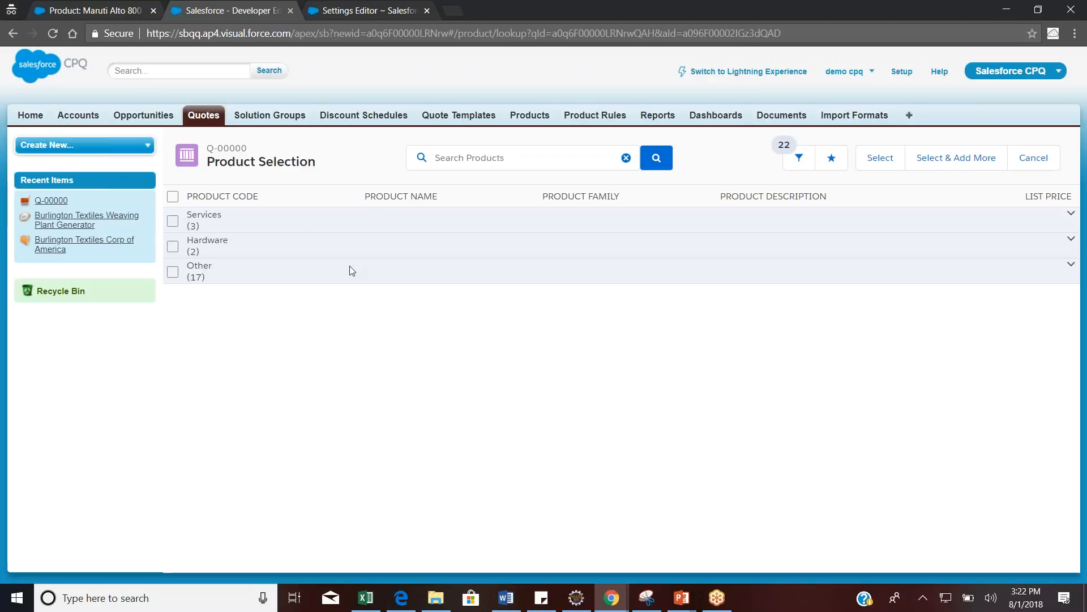
pyautogui.click(206, 119)
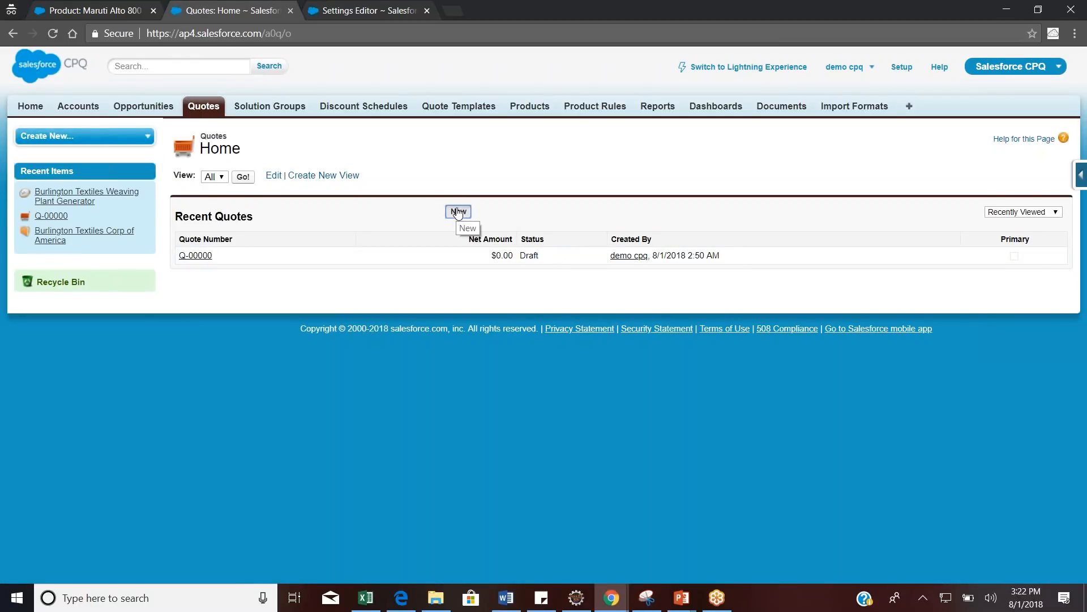
pyautogui.click(458, 213)
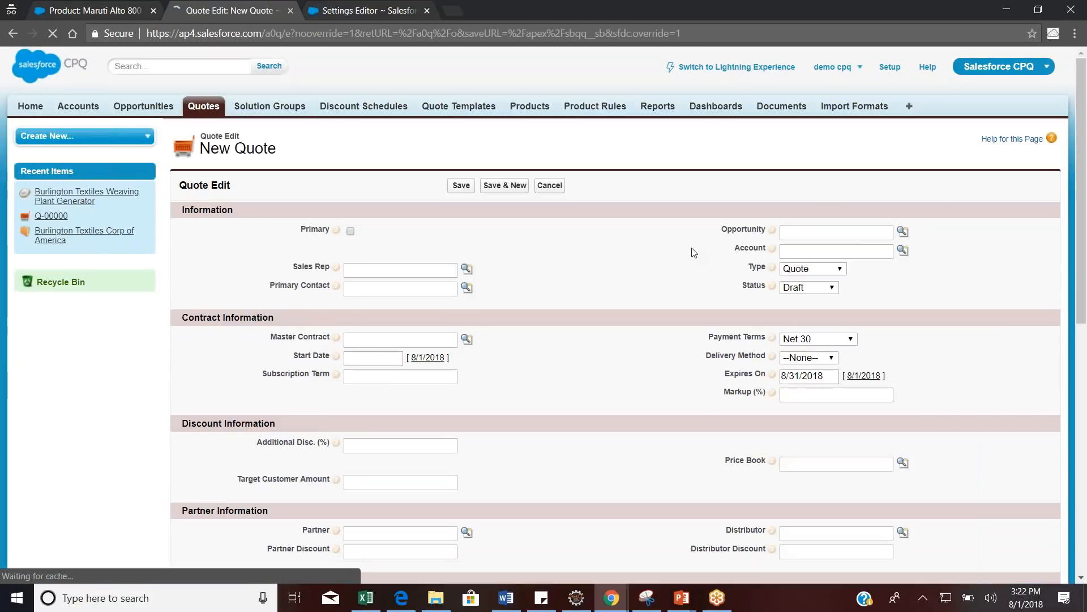
pyautogui.click(802, 233)
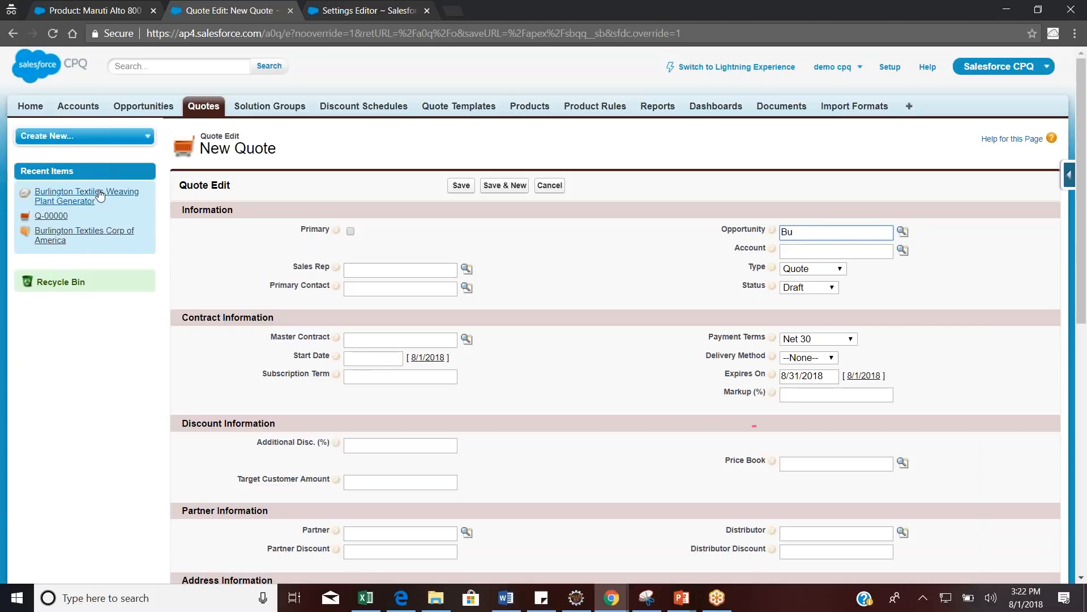
pyautogui.click(79, 196)
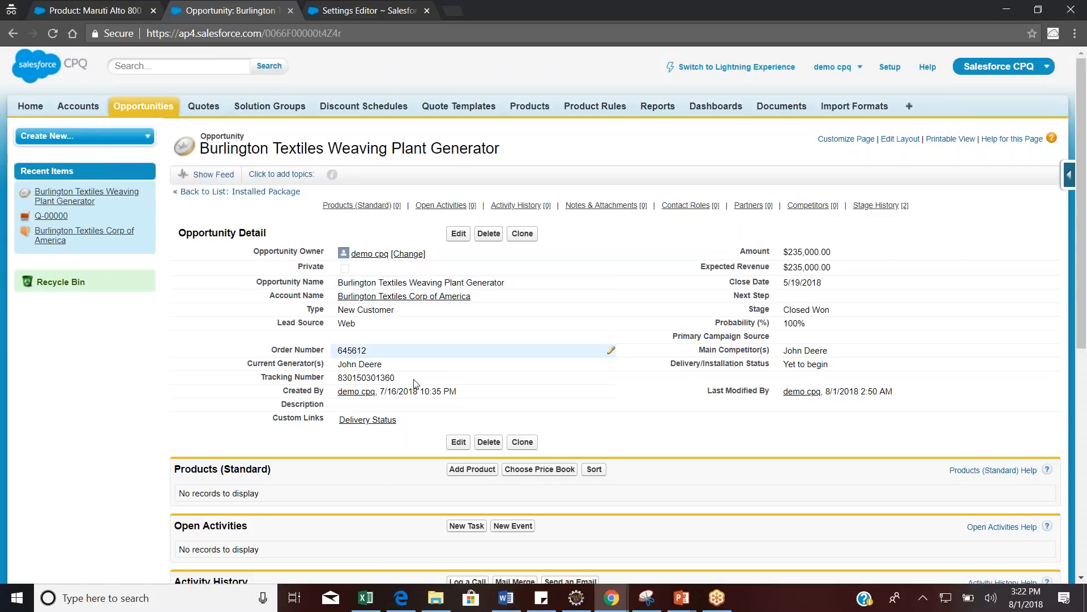
# Open quote Q-00000, edit its lines and bring up the product selection
pyautogui.click(51, 219)
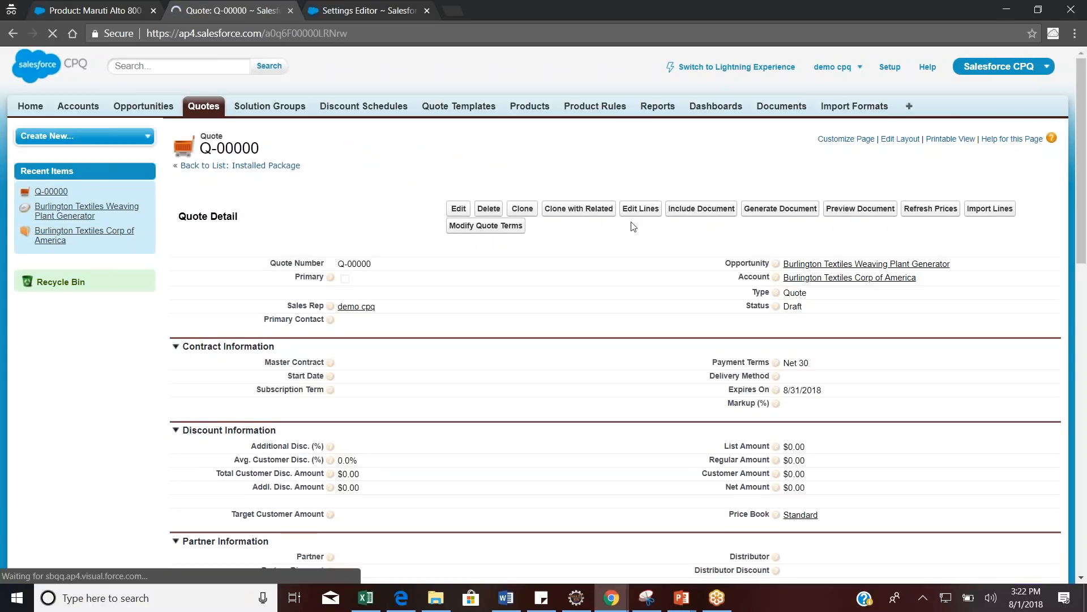
pyautogui.click(636, 209)
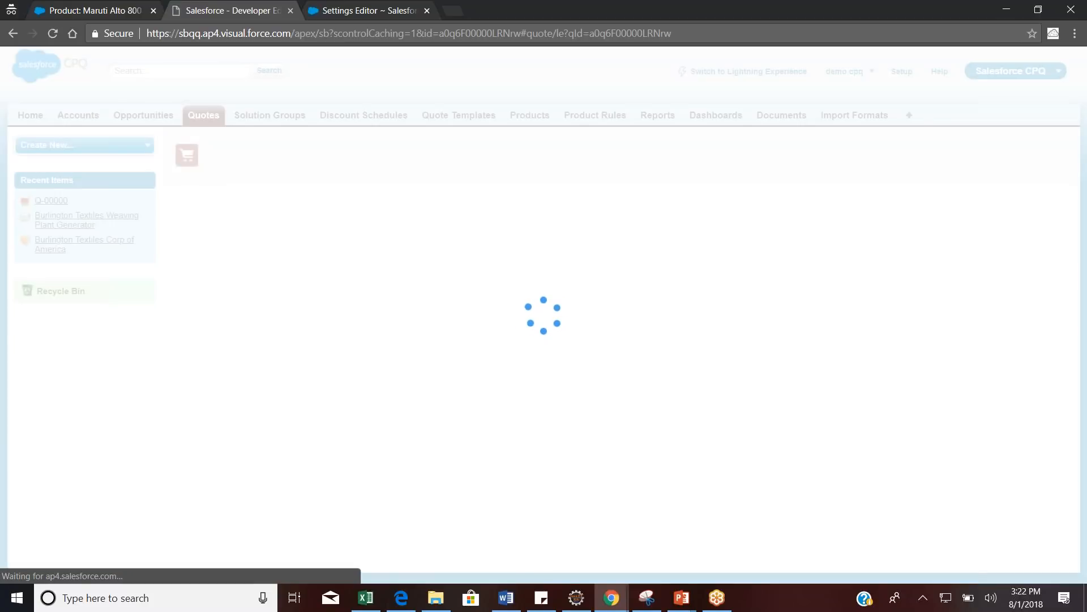
pyautogui.click(664, 157)
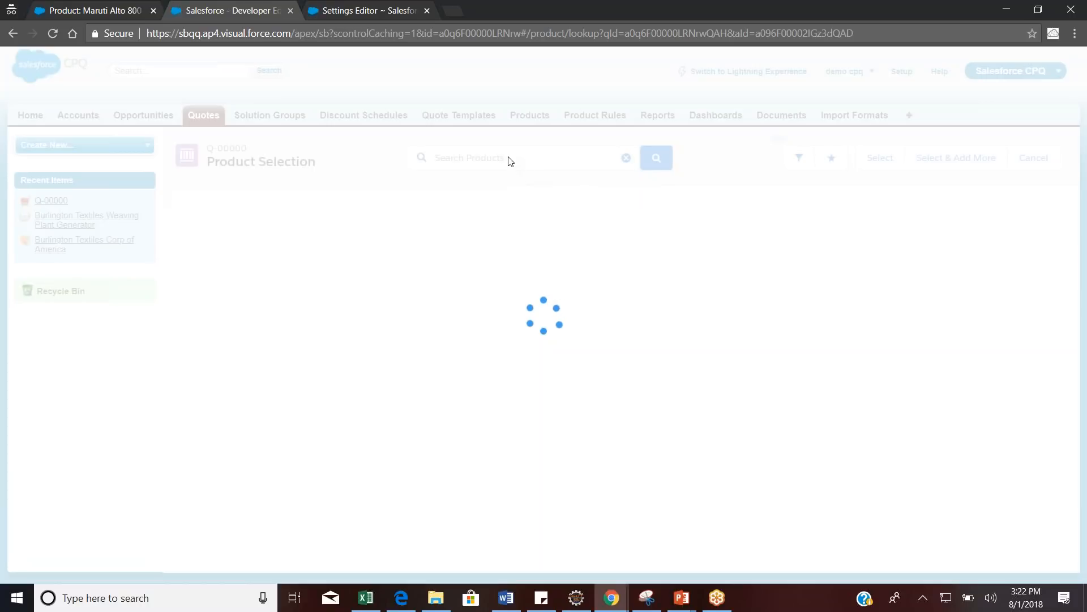
# Try adding Maruti Alto 800 to the quote through a product search for "alto", and delete the added line
pyautogui.write('alto')
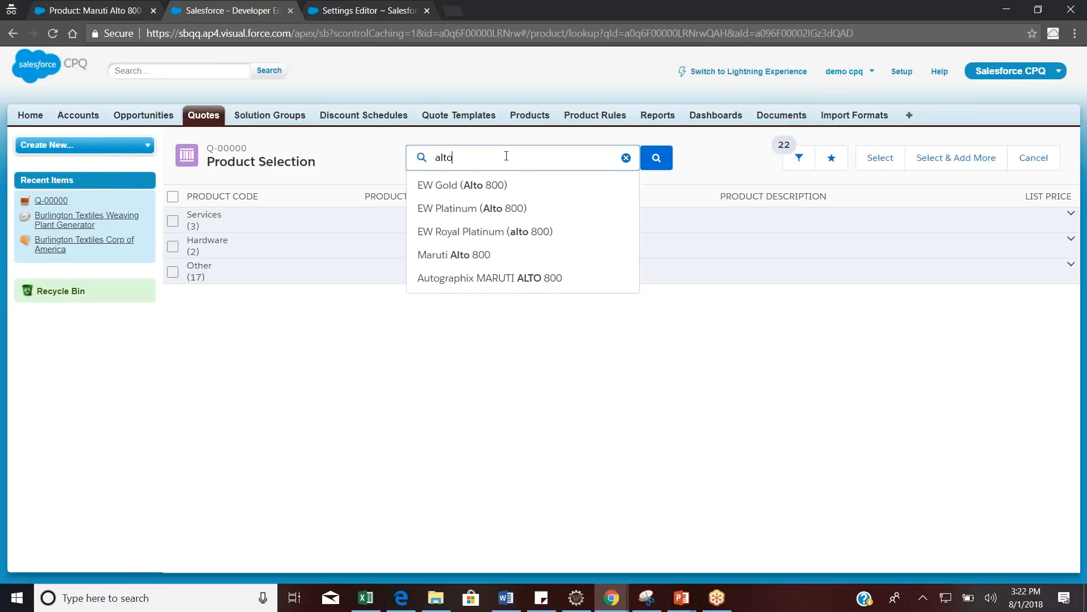
pyautogui.click(453, 258)
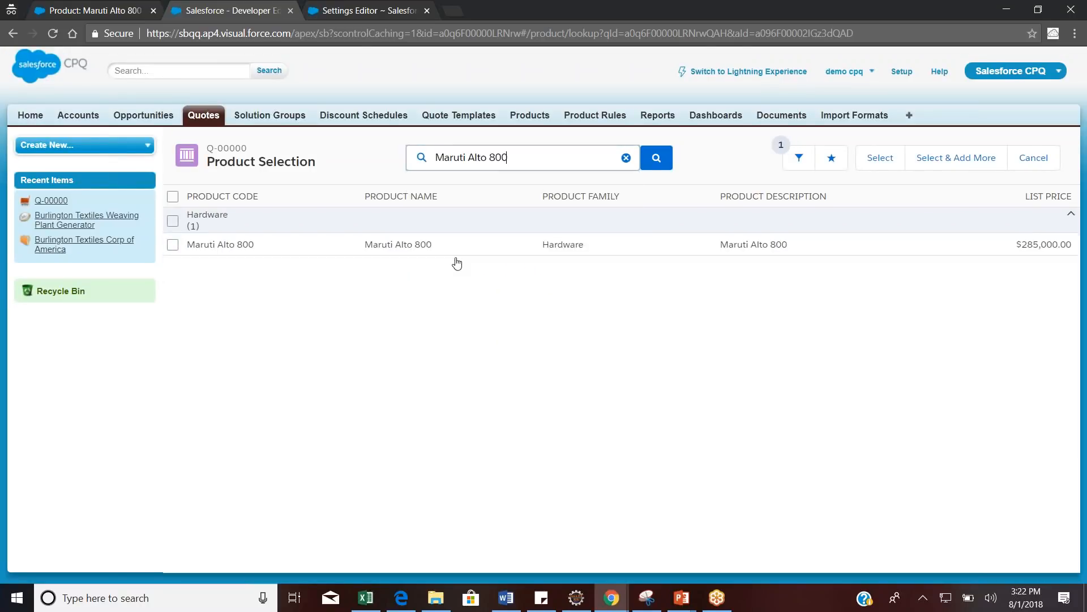
pyautogui.click(173, 244)
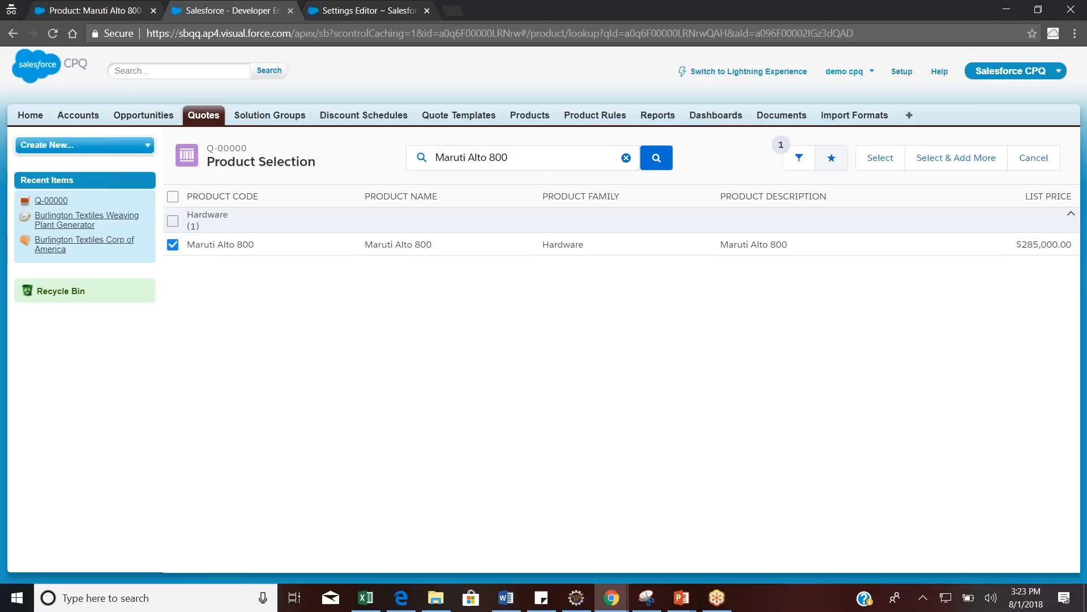
pyautogui.click(879, 157)
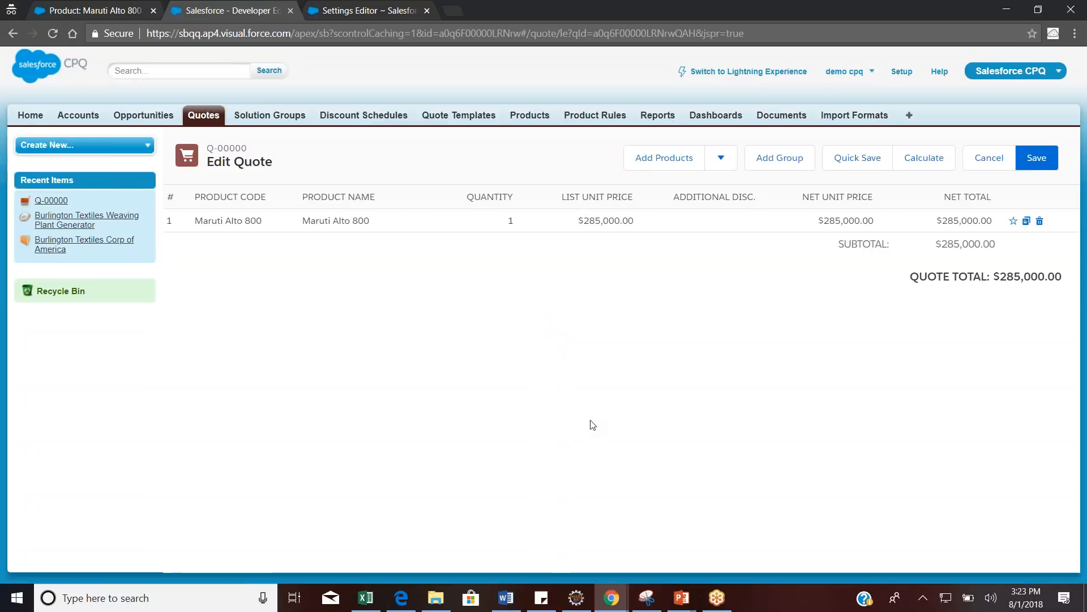
pyautogui.click(1039, 221)
# Reopen the quote's product selection and expand the Services, Hardware and Other product groups
pyautogui.click(662, 159)
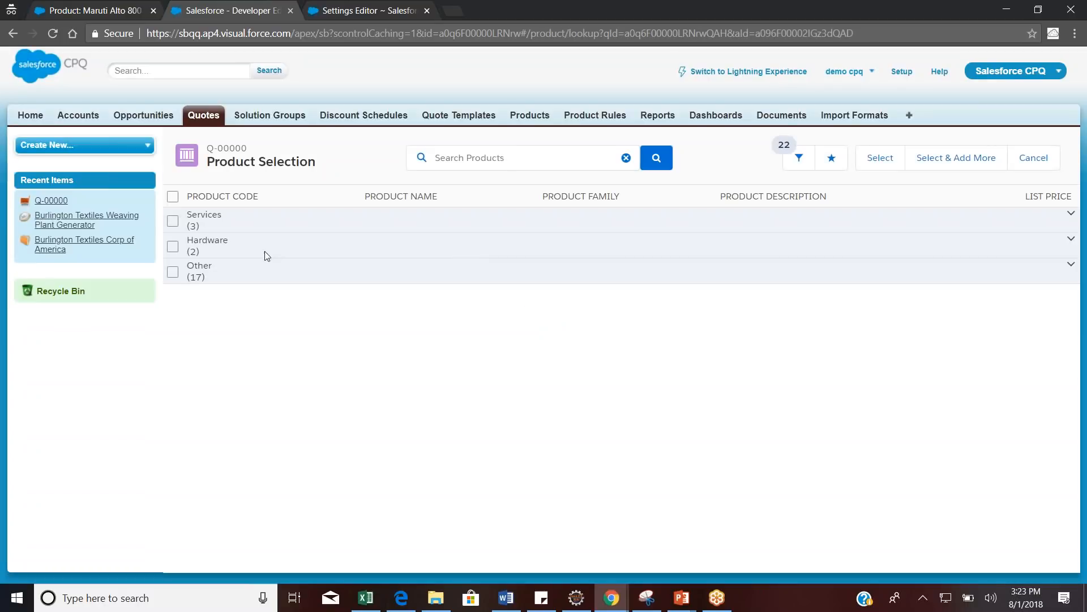
pyautogui.click(215, 250)
pyautogui.click(242, 230)
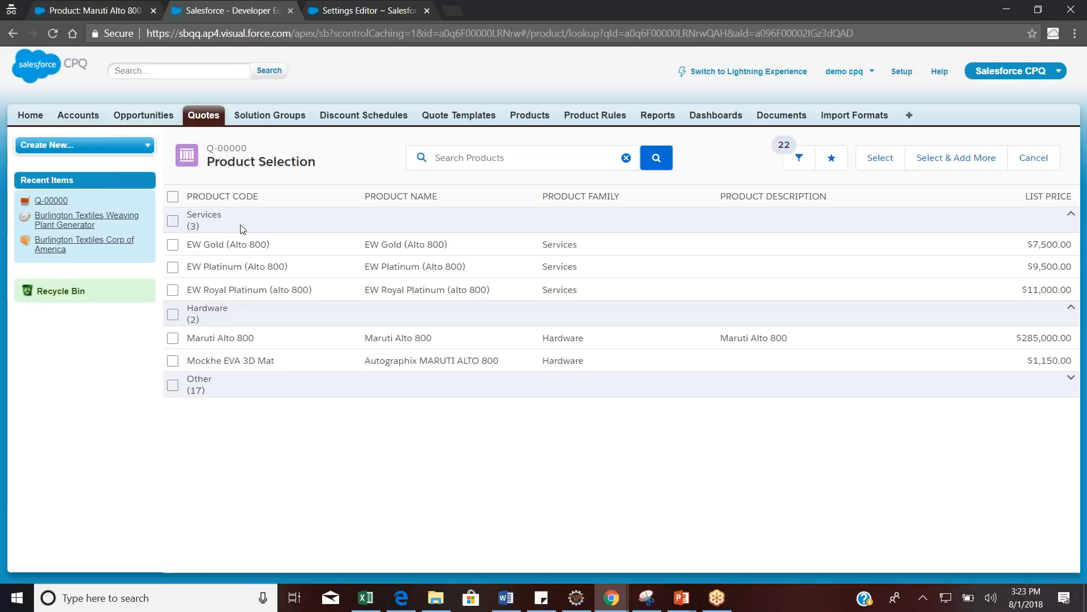
pyautogui.click(235, 378)
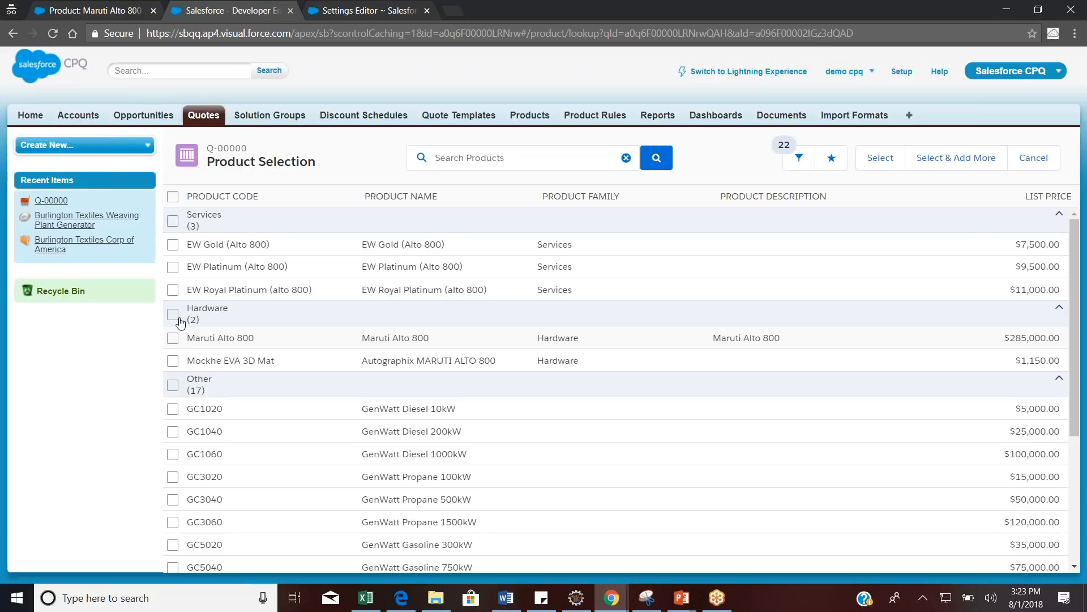
pyautogui.click(208, 222)
pyautogui.click(208, 225)
pyautogui.click(208, 223)
pyautogui.click(208, 223)
pyautogui.click(219, 318)
pyautogui.click(219, 318)
# Select Maruti Alto 800 from the Hardware group and add it to the quote
pyautogui.click(173, 340)
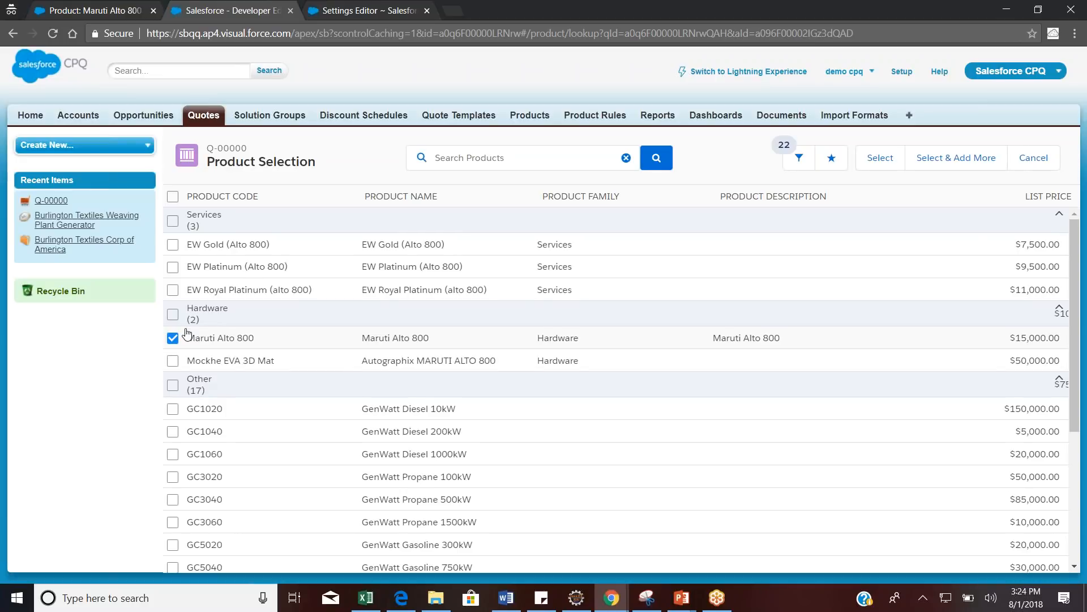
pyautogui.moveTo(1077, 291)
pyautogui.mouseDown()
pyautogui.moveTo(1077, 555)
pyautogui.moveTo(1077, 287)
pyautogui.mouseUp()
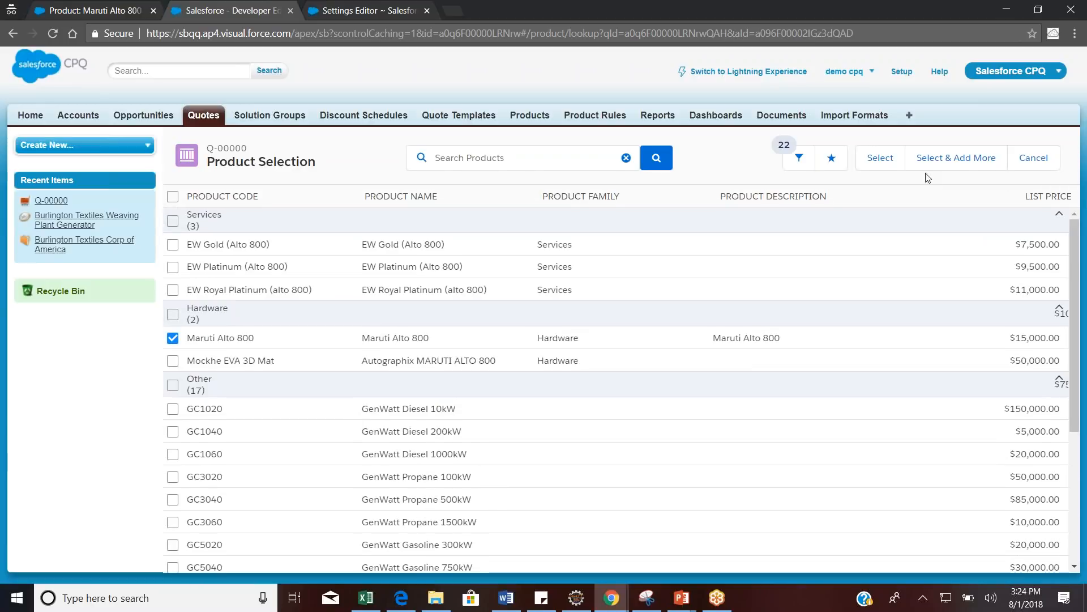
pyautogui.click(882, 159)
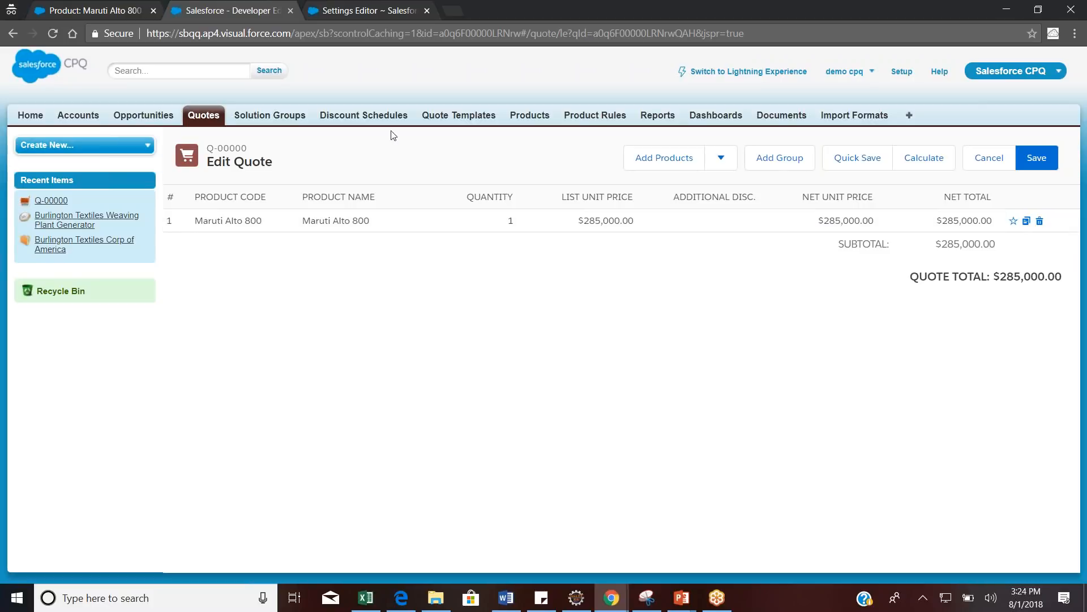
# Switch to the Maruti Alto 800 product record and start a new product option with Number set to 1
pyautogui.click(95, 10)
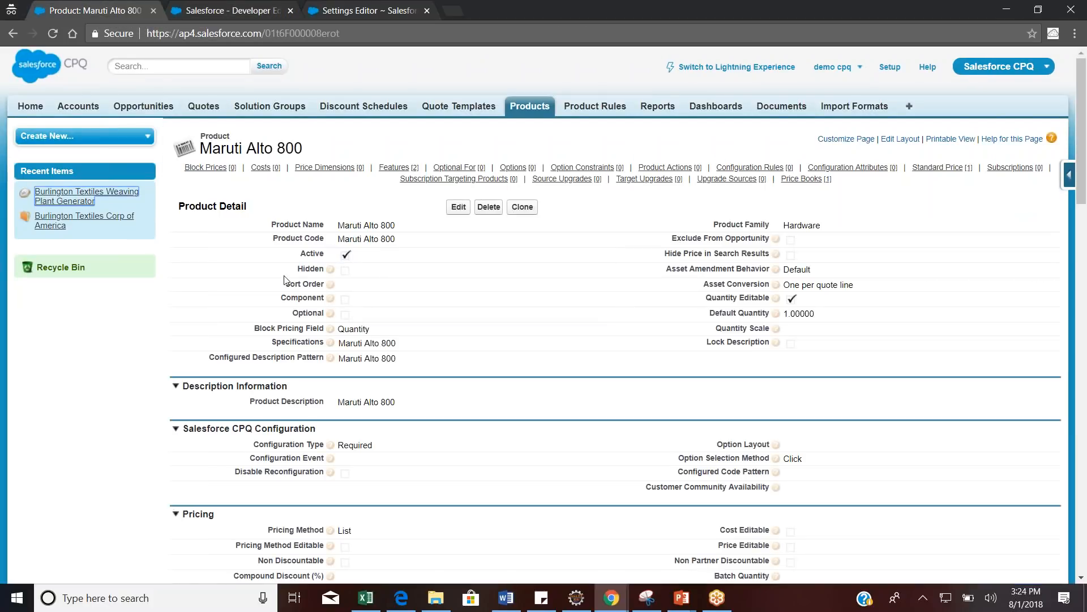
pyautogui.moveTo(1084, 180); pyautogui.dragTo(1086, 237)
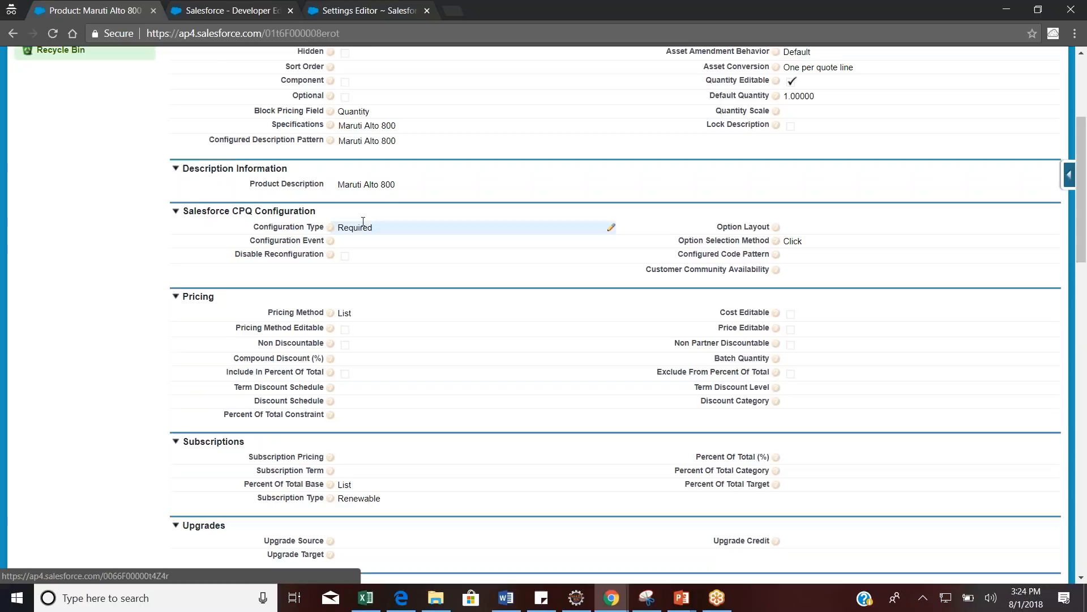
pyautogui.moveTo(1077, 186); pyautogui.dragTo(1077, 354)
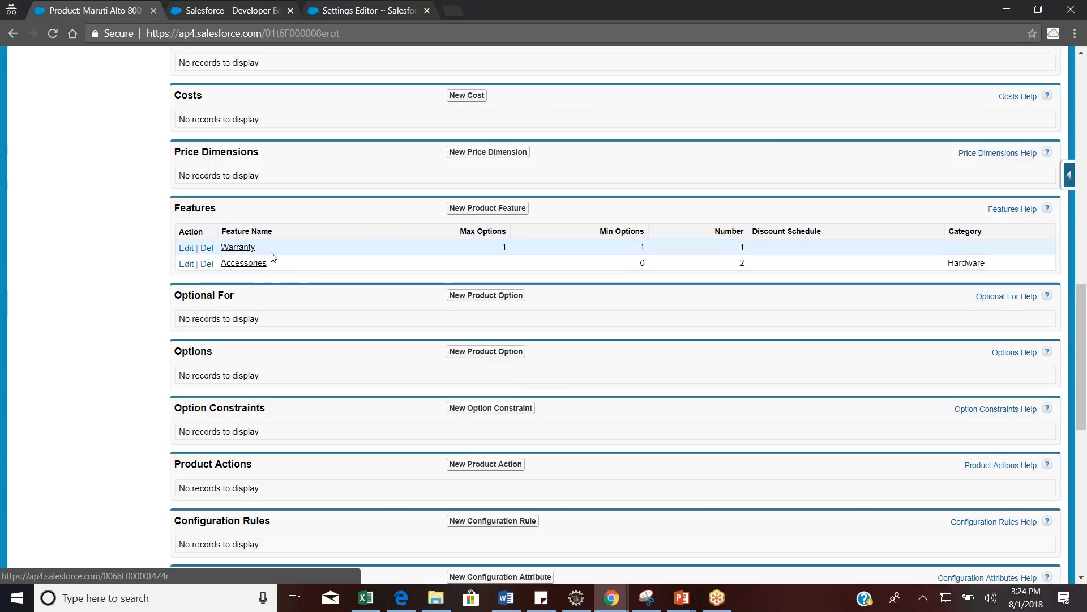
pyautogui.click(490, 356)
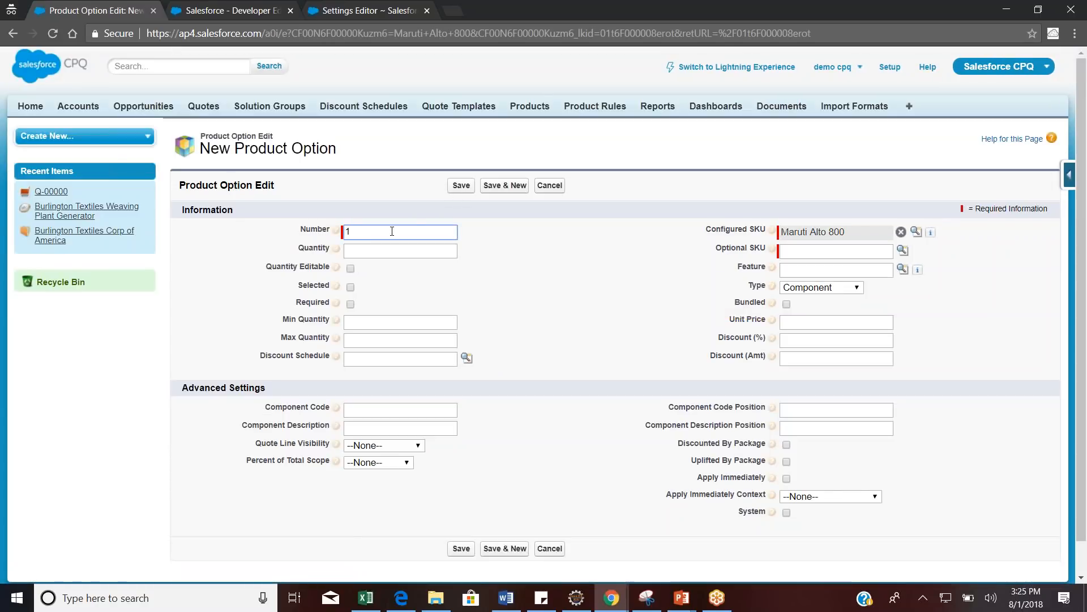
pyautogui.click(407, 295)
pyautogui.click(377, 251)
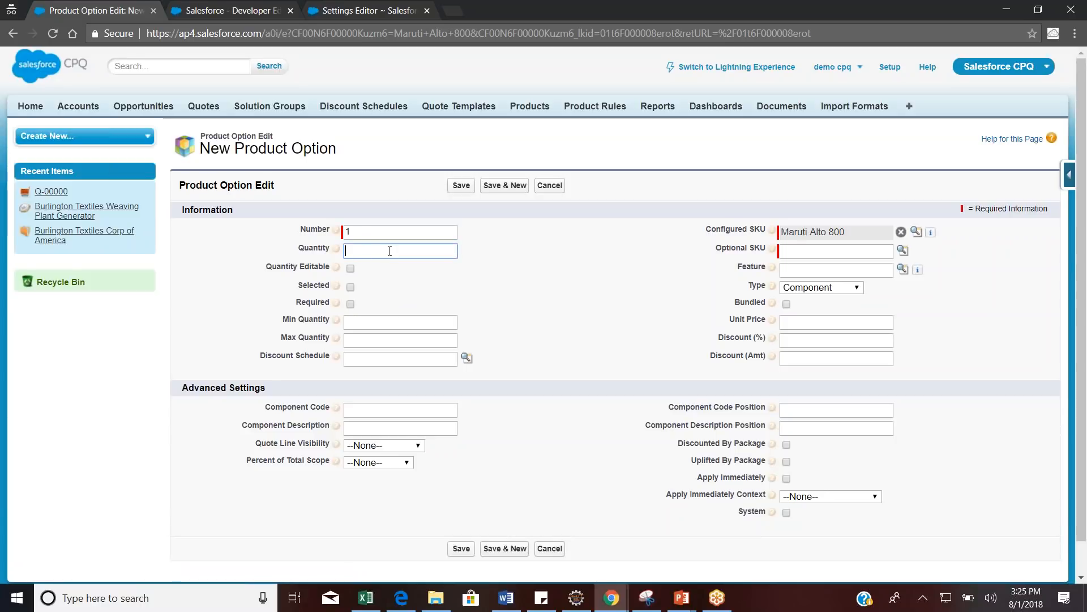
# Look up the products and set the new option's Optional SKU to EW Gold (Alto 800)
pyautogui.click(842, 250)
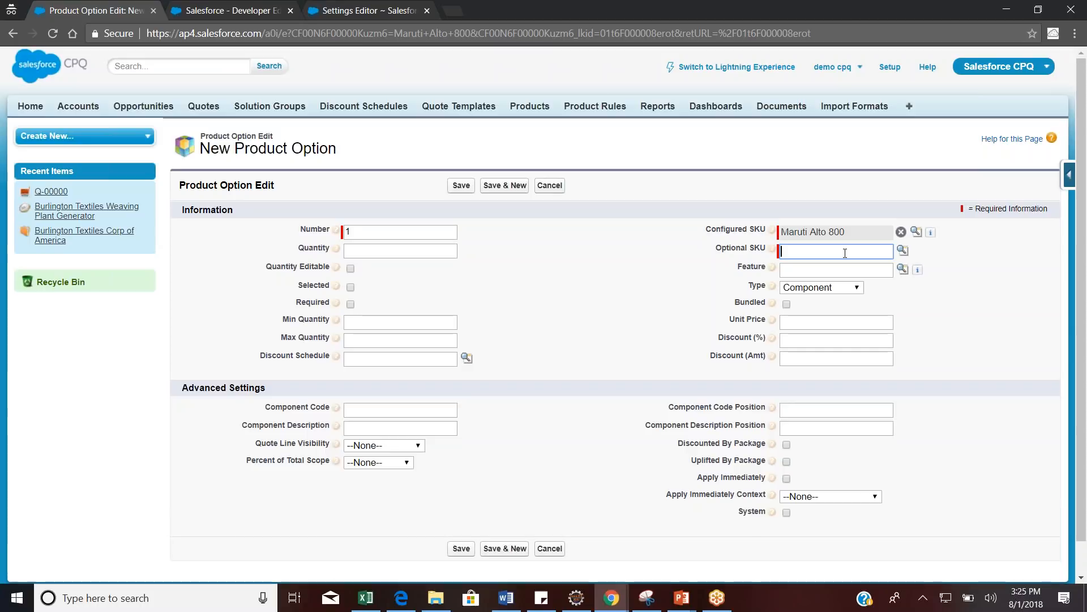
pyautogui.click(903, 251)
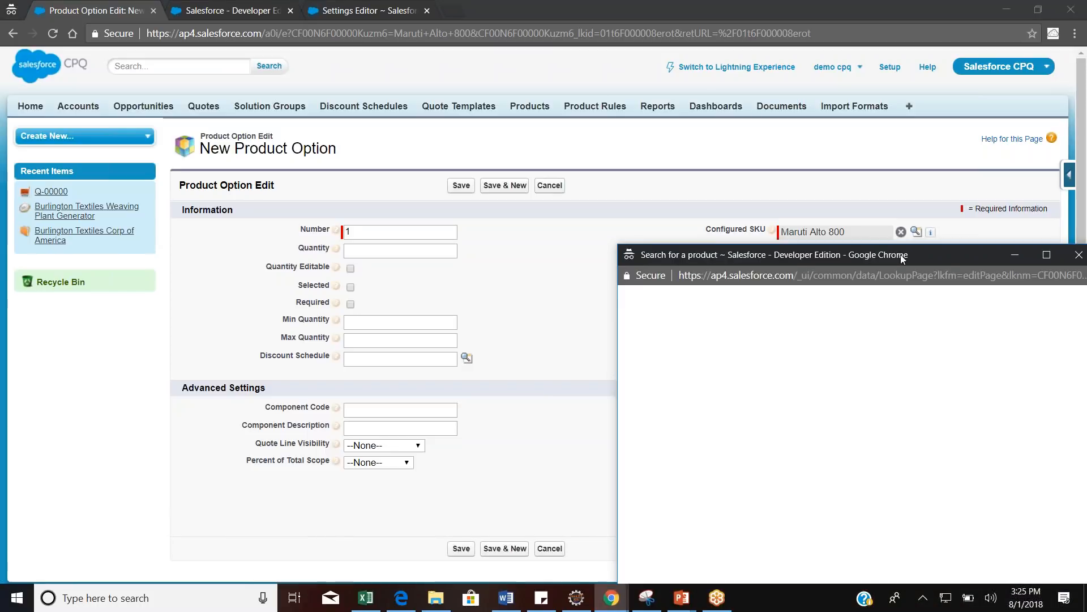
pyautogui.moveTo(903, 257); pyautogui.dragTo(726, 154)
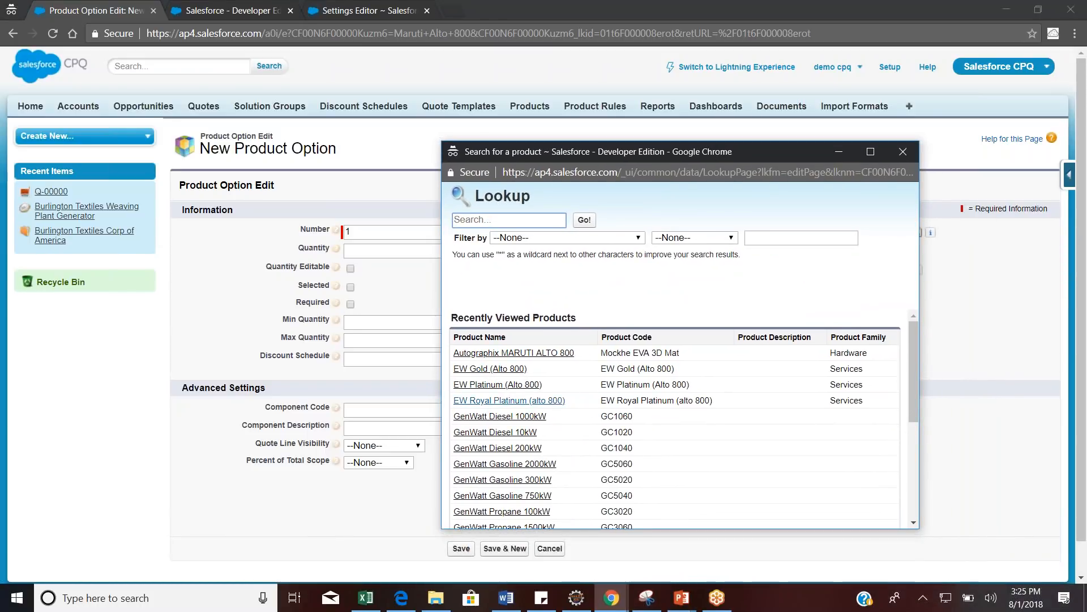
pyautogui.click(490, 368)
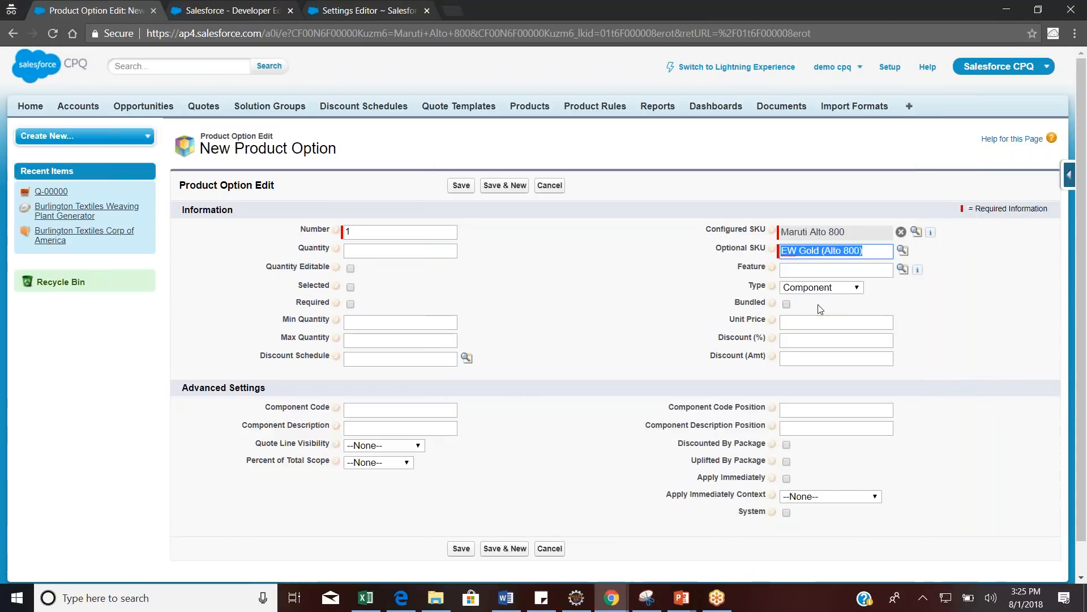
# Assign the EW Gold (Alto 800) option to the Warranty feature through the feature lookup and save the option
pyautogui.click(863, 271)
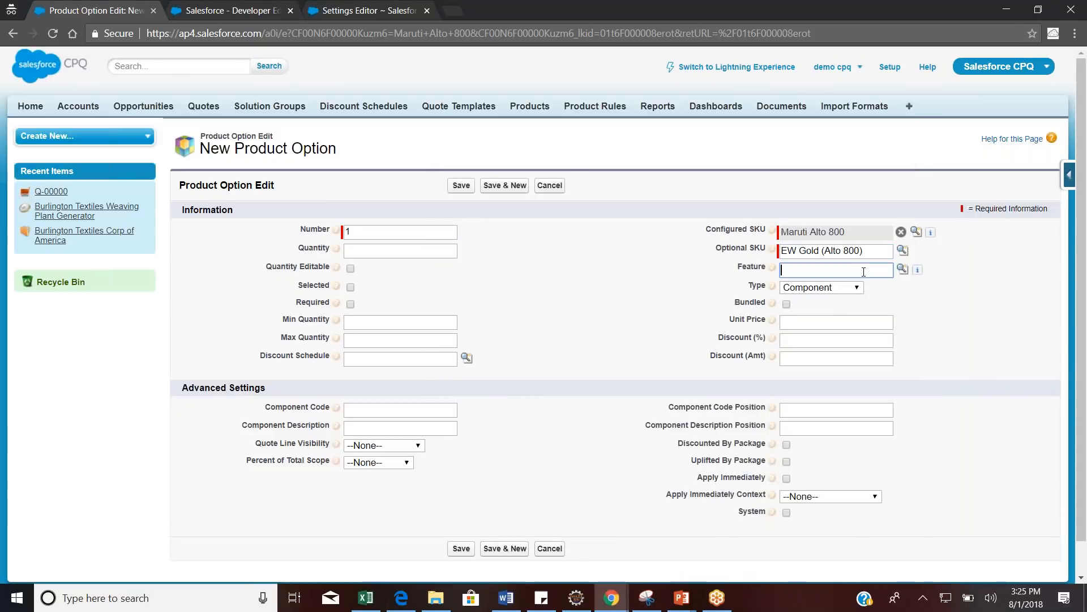
pyautogui.click(902, 269)
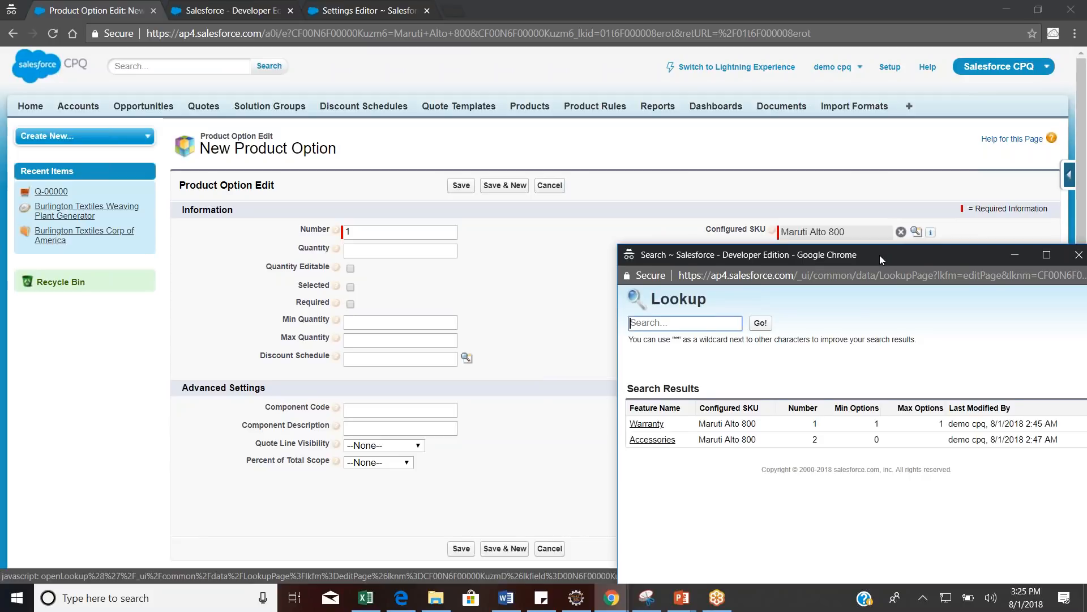
pyautogui.moveTo(895, 256); pyautogui.dragTo(822, 227)
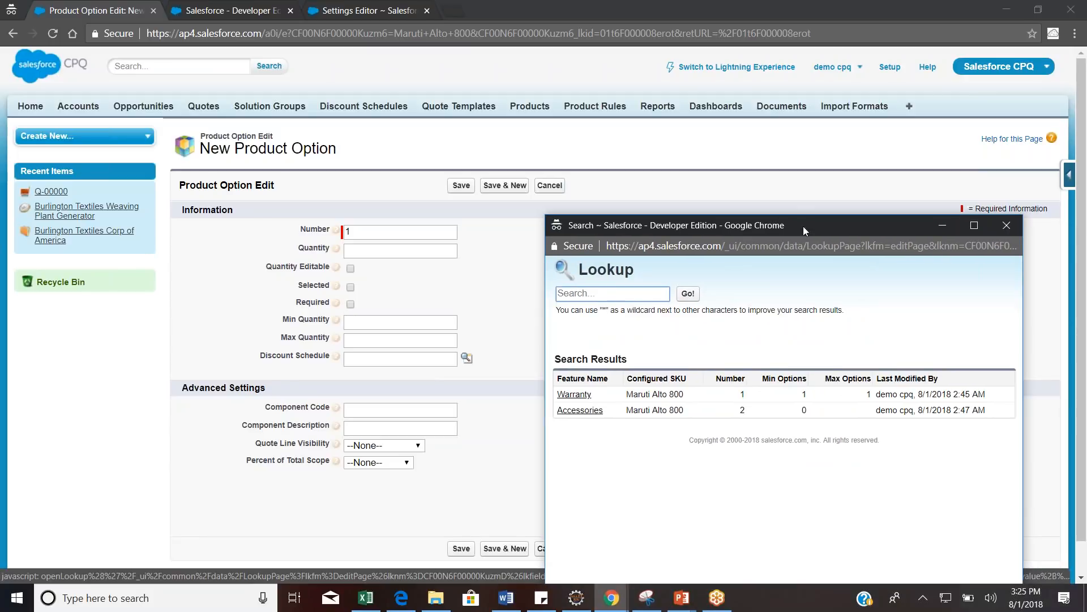
pyautogui.click(574, 394)
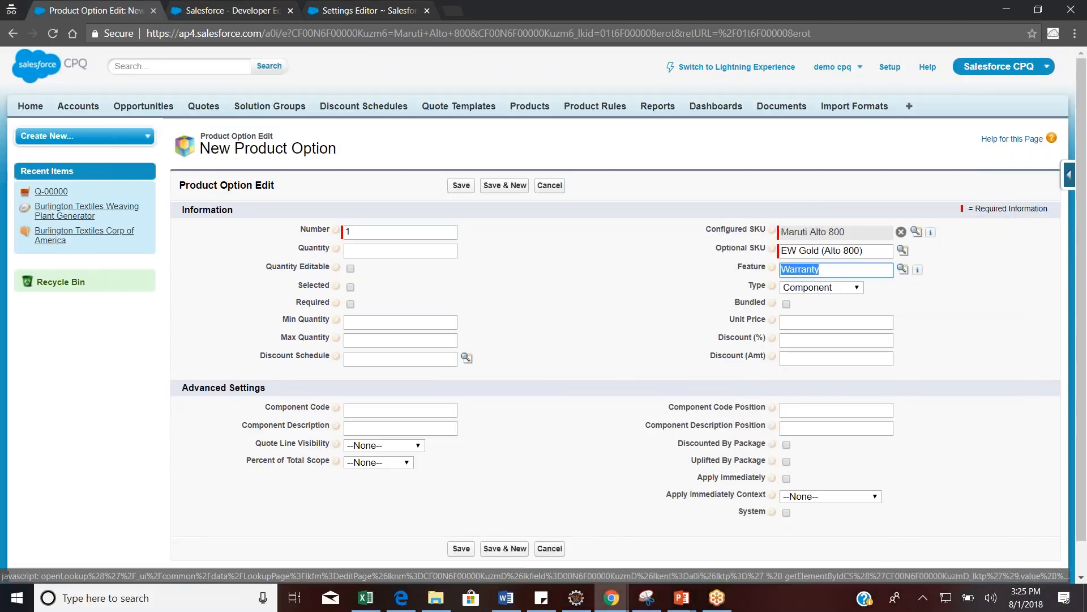
pyautogui.click(388, 322)
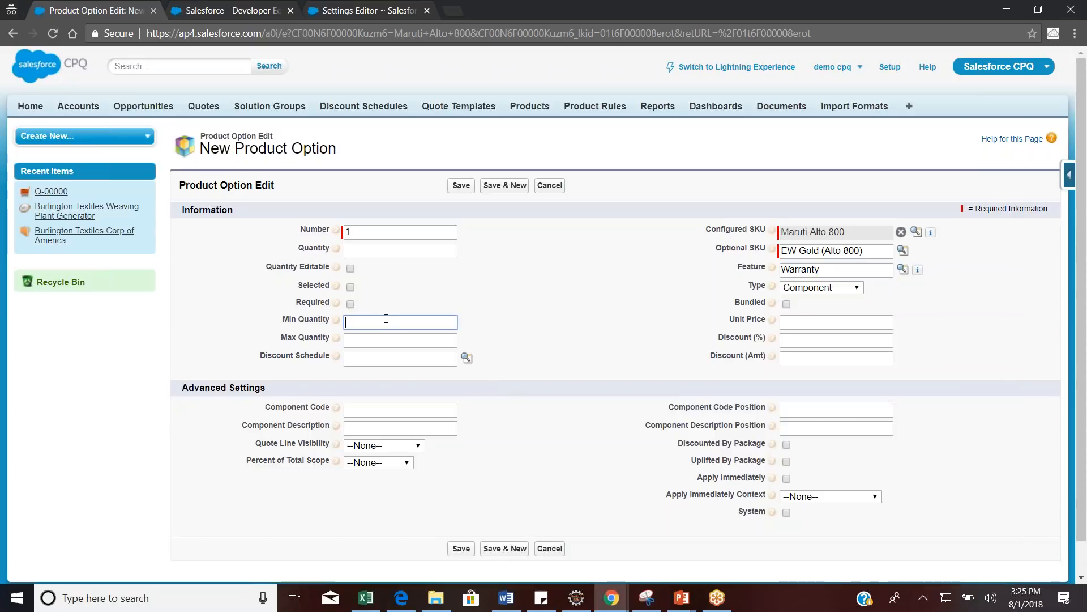
pyautogui.click(364, 339)
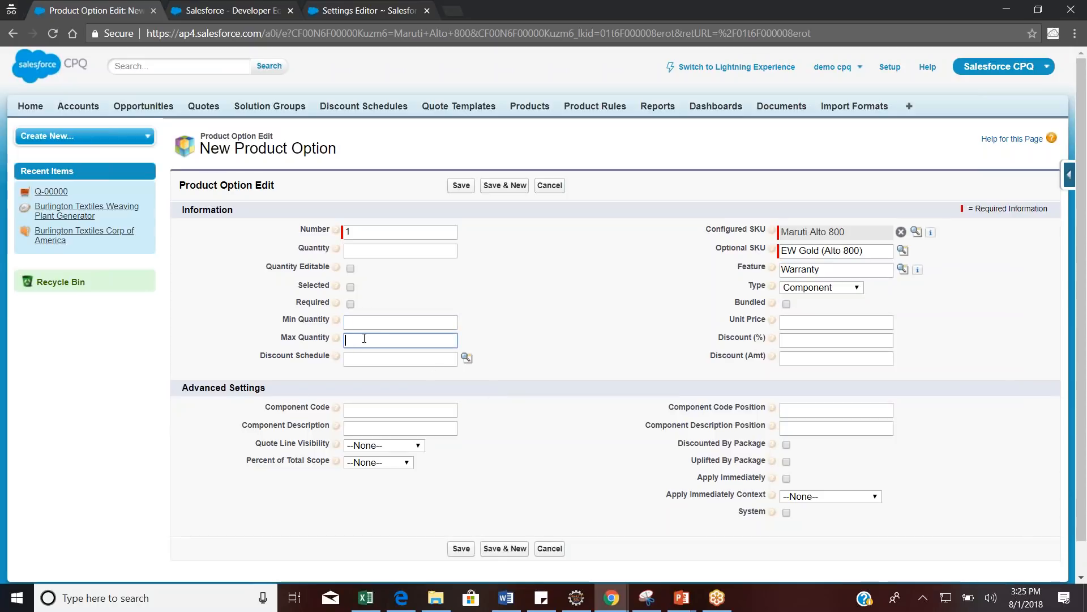
pyautogui.click(371, 322)
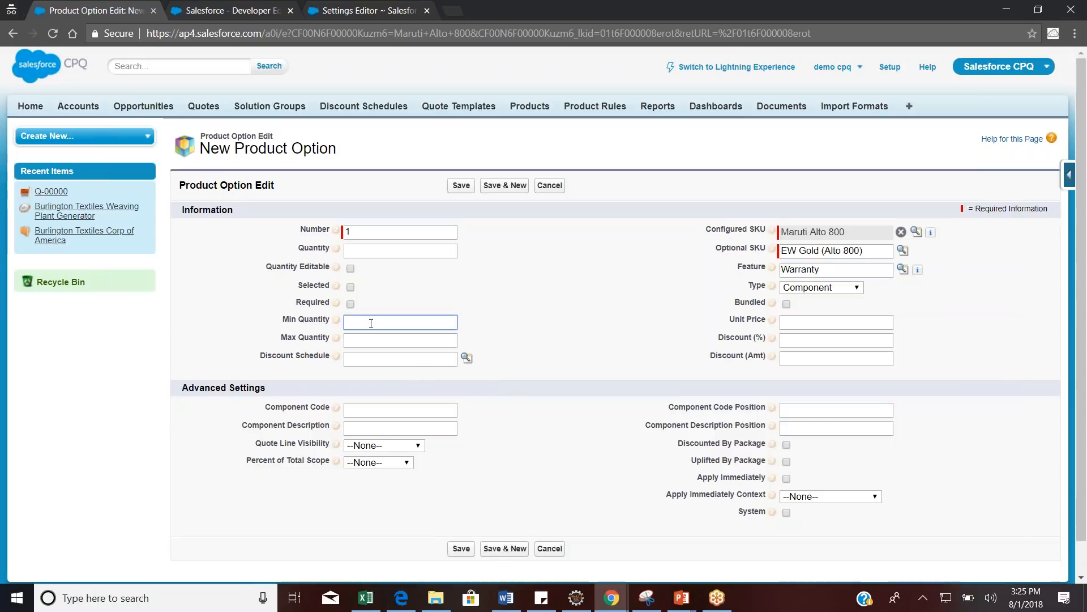
pyautogui.click(369, 338)
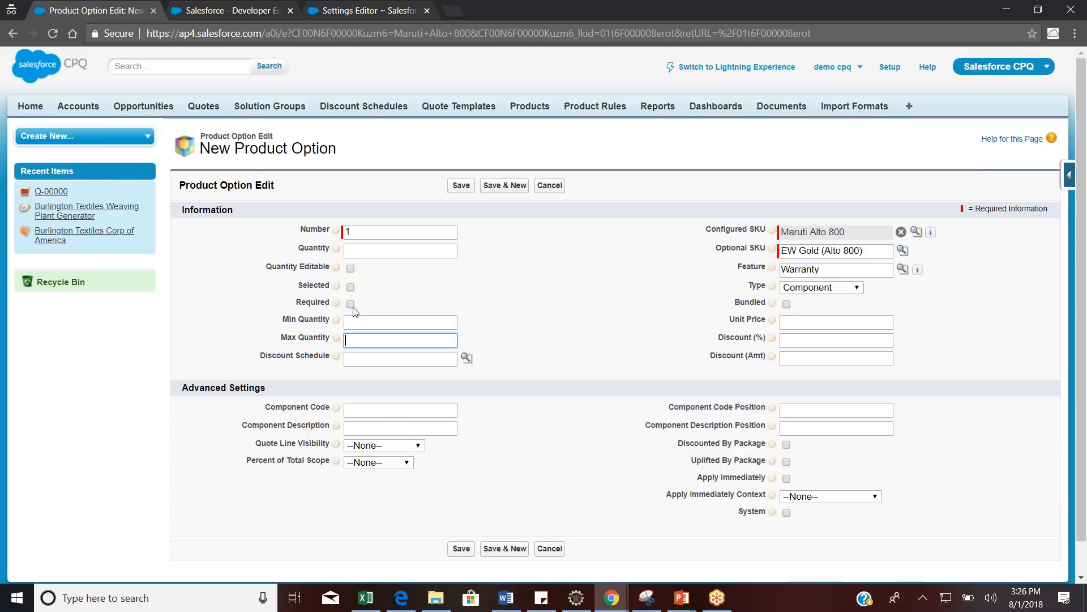
pyautogui.doubleClick(355, 233)
pyautogui.moveTo(339, 234)
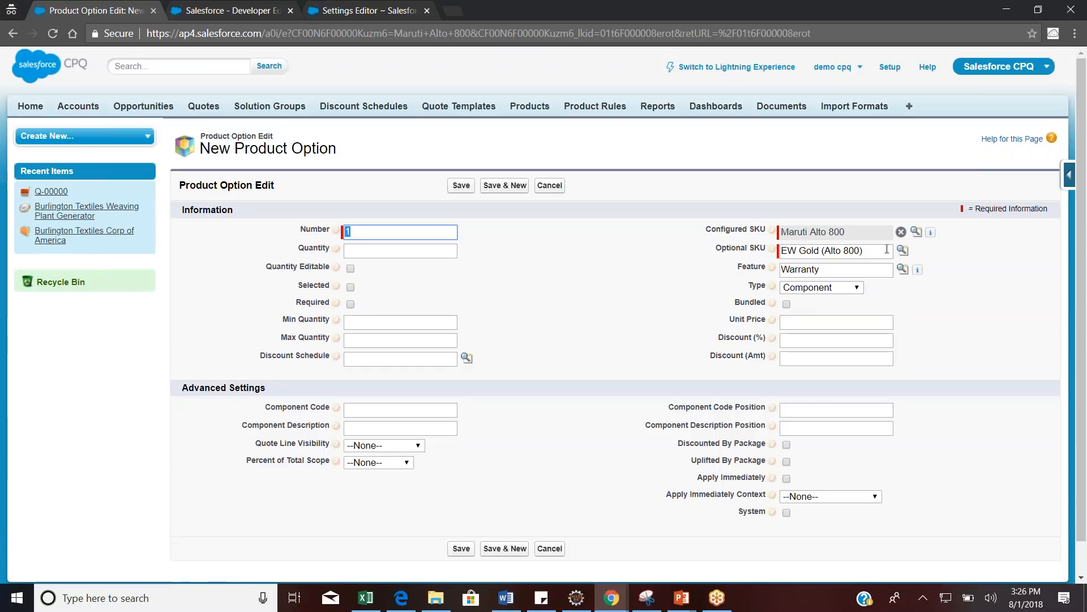
pyautogui.click(461, 548)
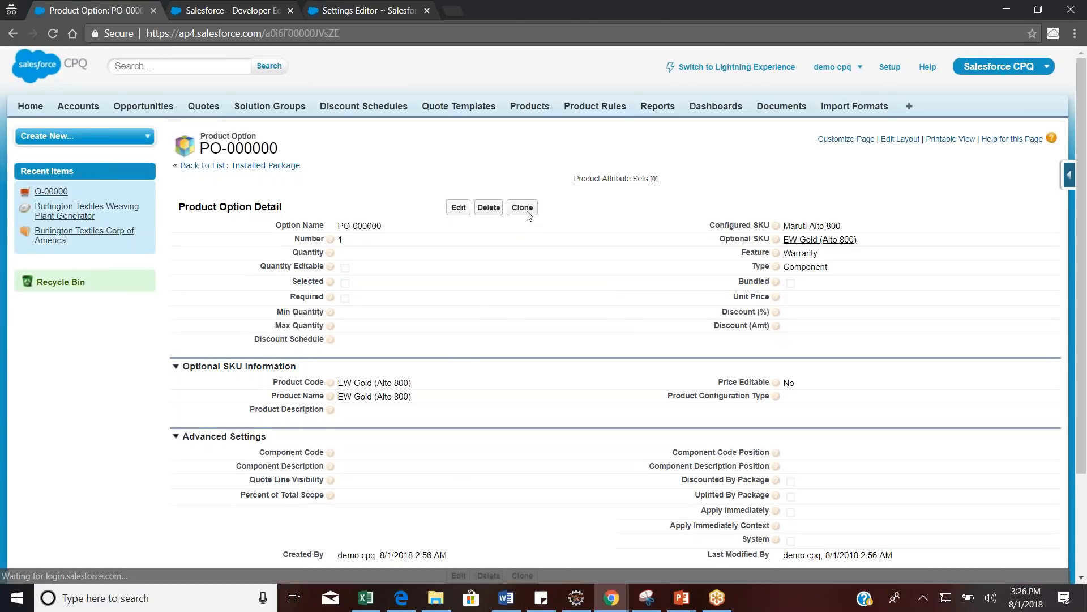
# Clone the saved option with Number 2 and replace its Optional SKU with EW Platinum (Alto 800)
pyautogui.click(526, 207)
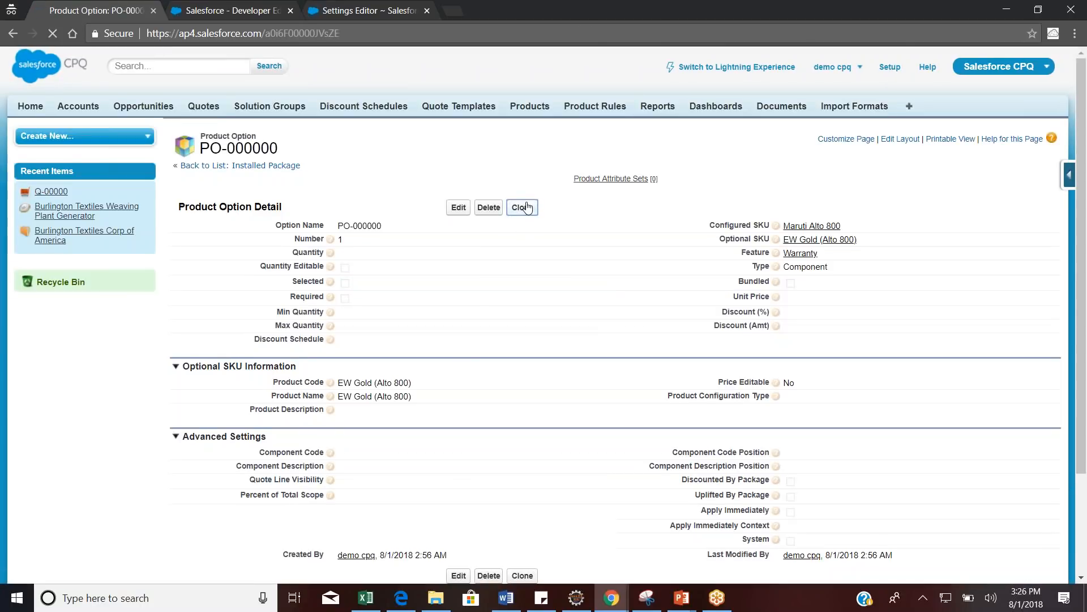
pyautogui.write('2')
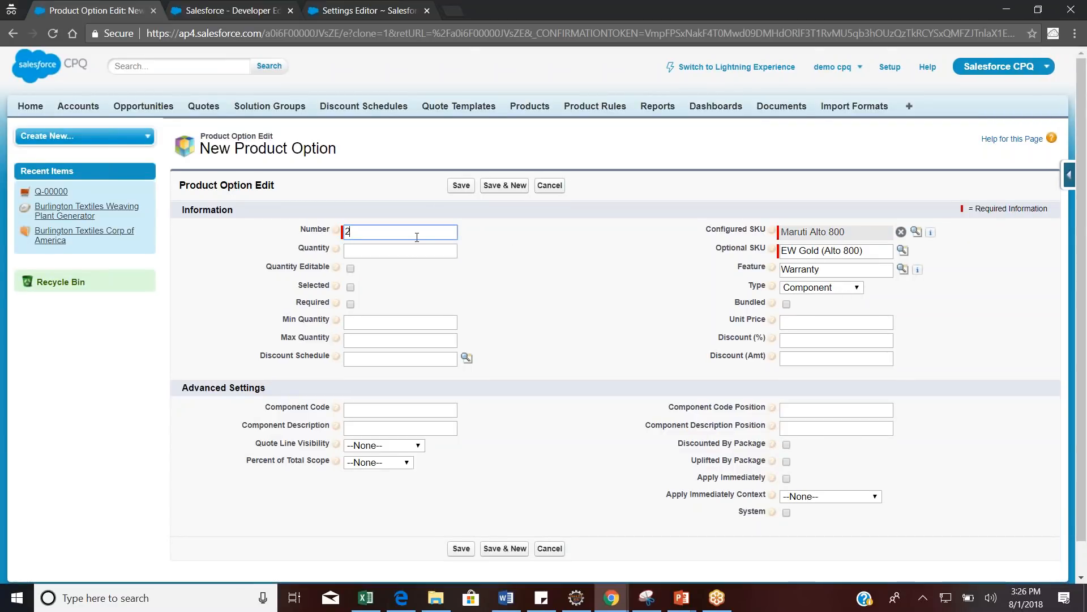
pyautogui.click(527, 306)
pyautogui.tripleClick(871, 251)
pyautogui.press('BackSpace')
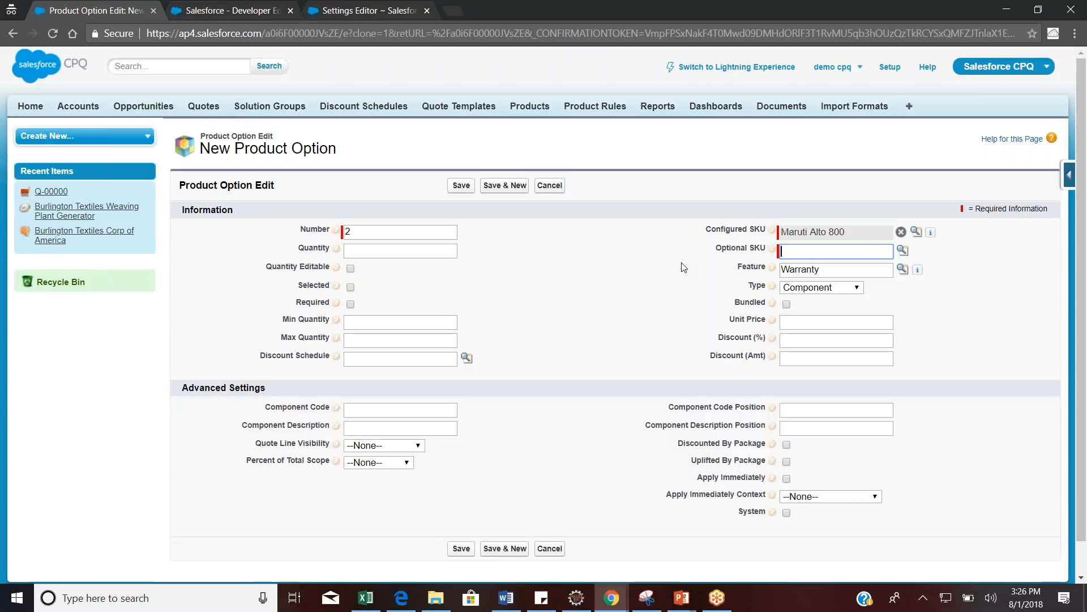
pyautogui.click(902, 249)
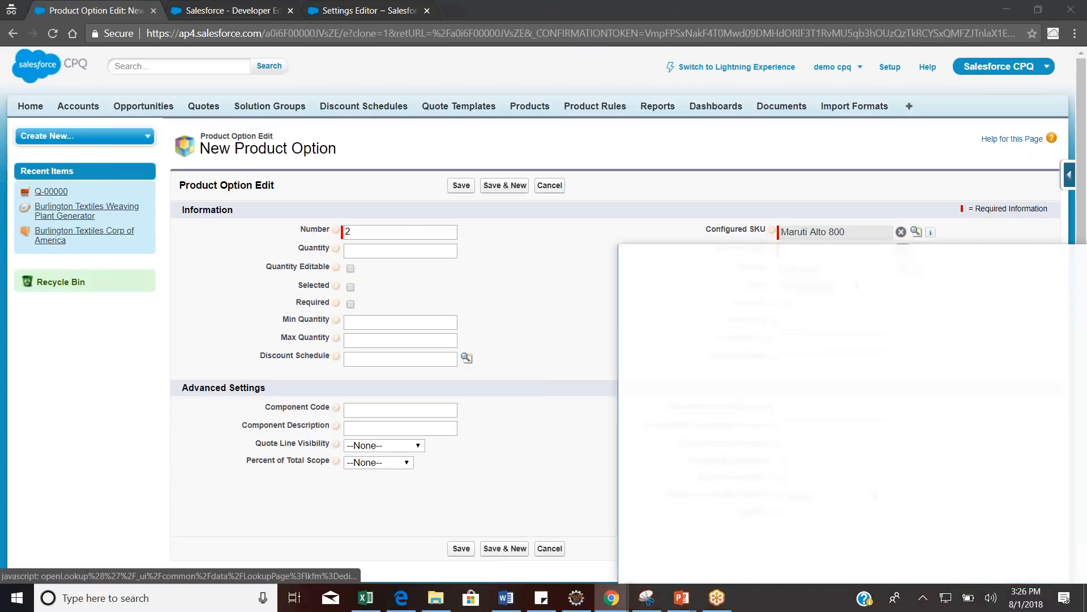
pyautogui.moveTo(819, 252); pyautogui.dragTo(742, 202)
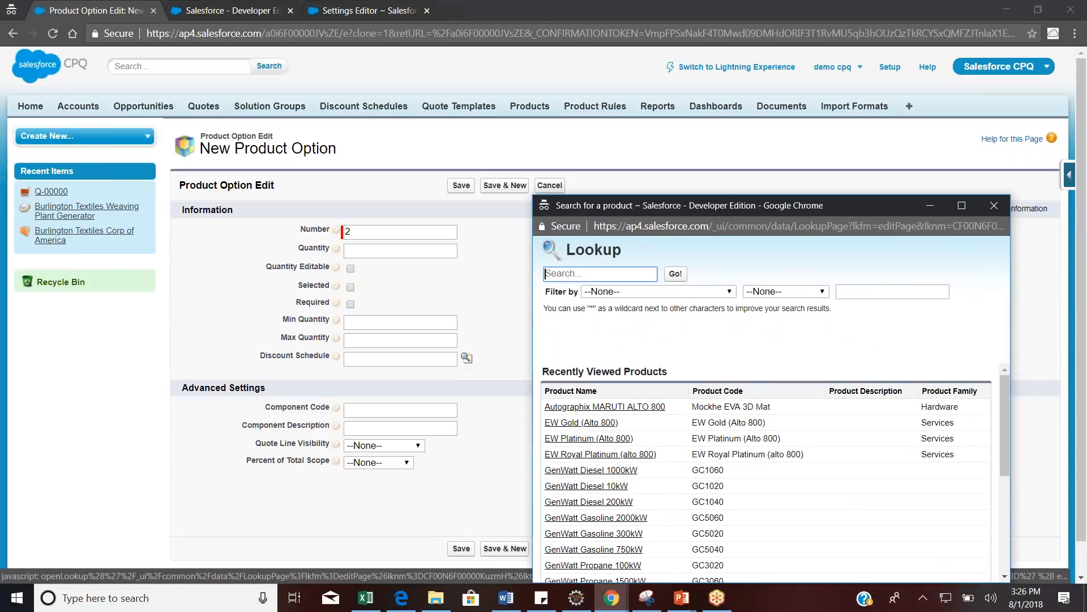
pyautogui.click(589, 438)
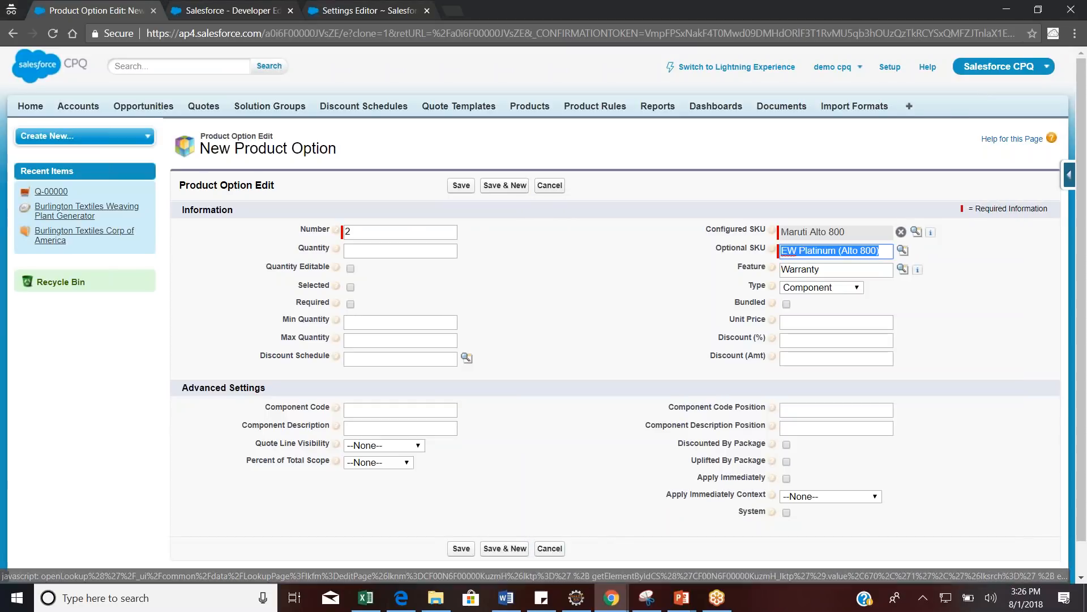
# Try Accessory as the cloned option's Type and return it to Component
pyautogui.click(830, 288)
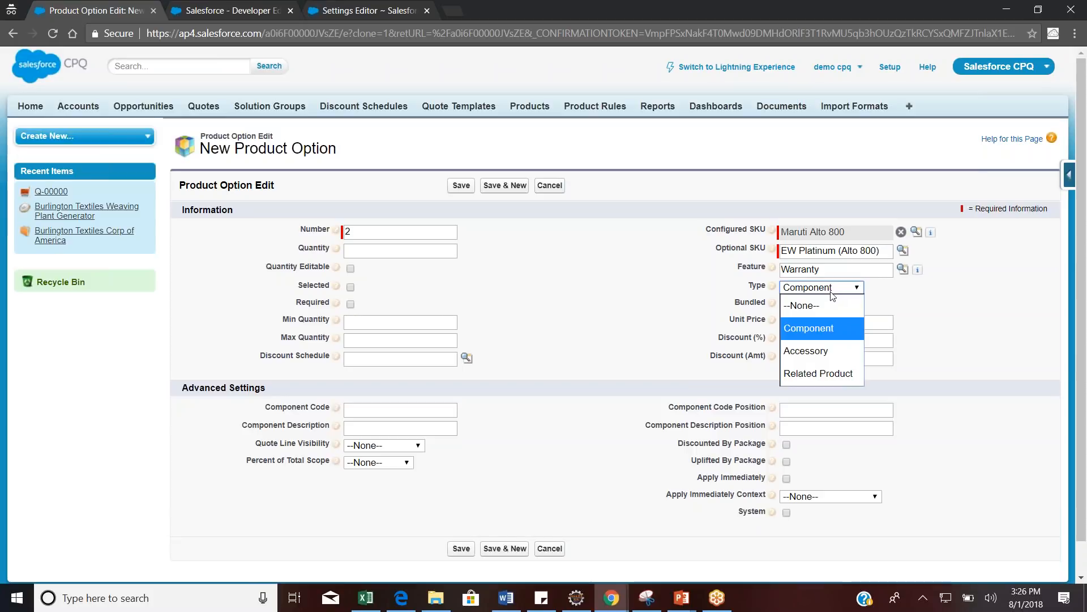
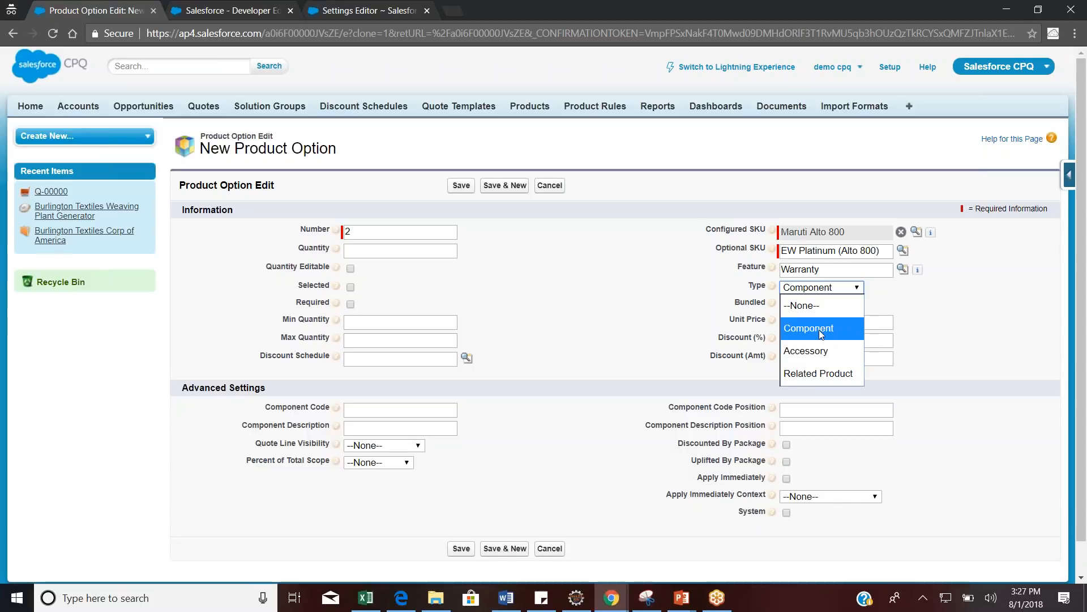
pyautogui.click(820, 329)
pyautogui.click(837, 286)
pyautogui.click(807, 350)
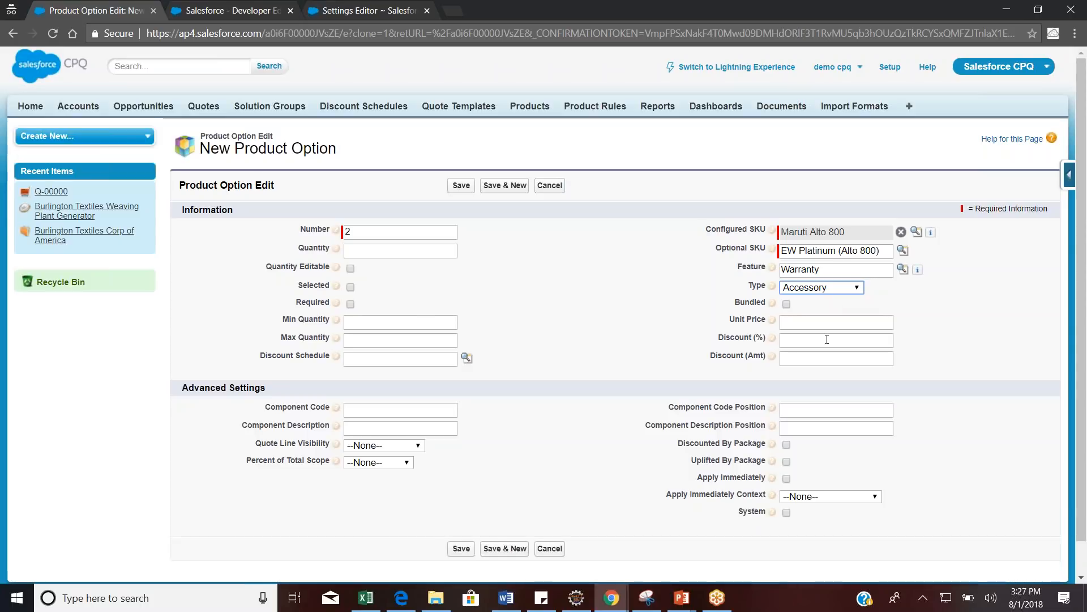
pyautogui.click(837, 287)
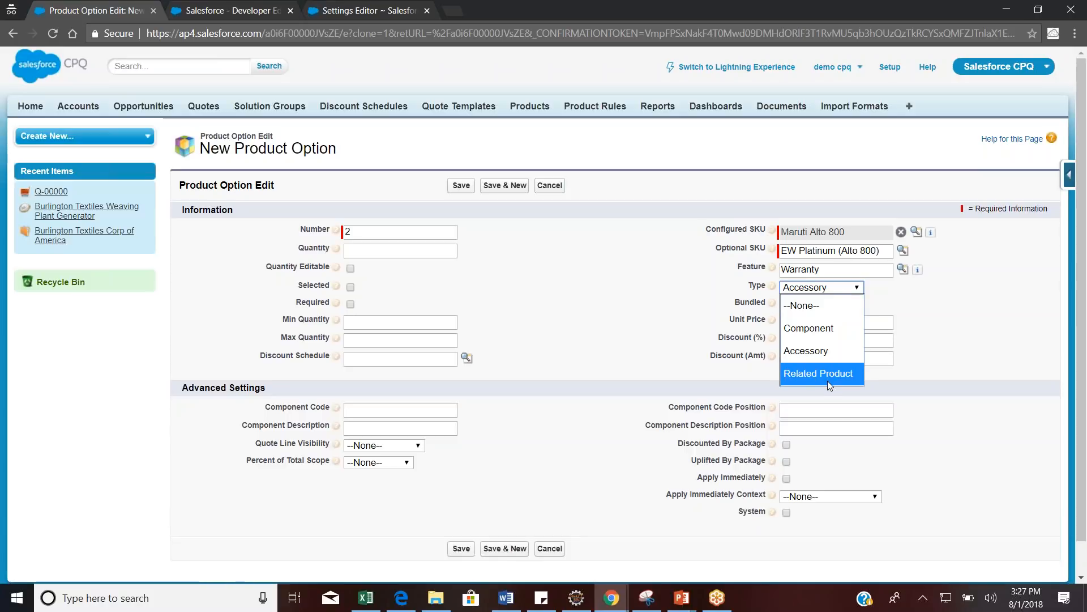
pyautogui.click(824, 329)
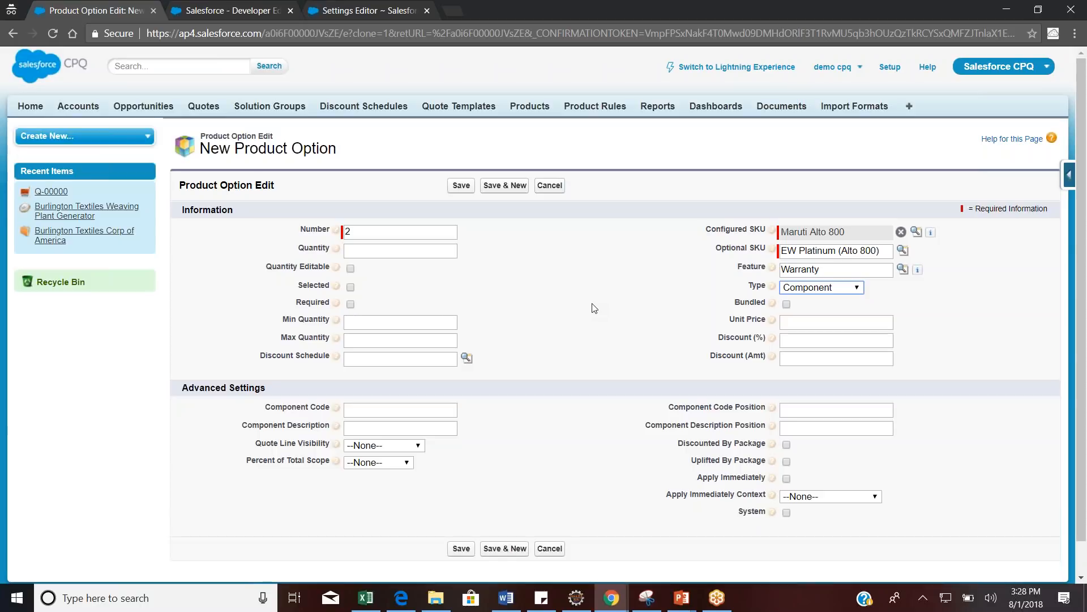
# Save the EW Platinum (Alto 800) option and clone it with Number set to 3
pyautogui.click(460, 549)
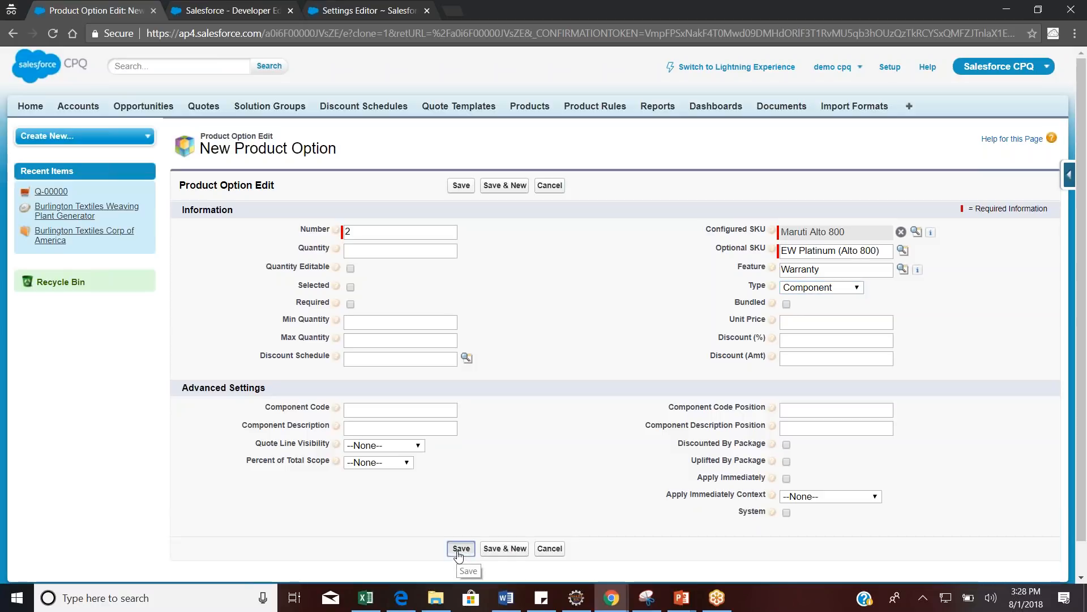
pyautogui.click(460, 550)
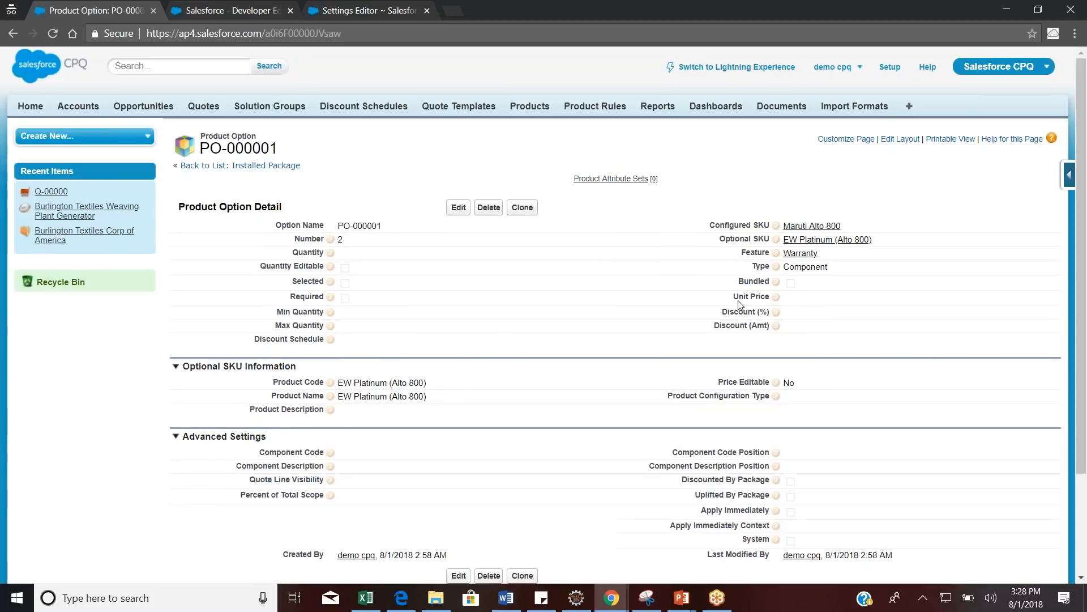
pyautogui.click(525, 210)
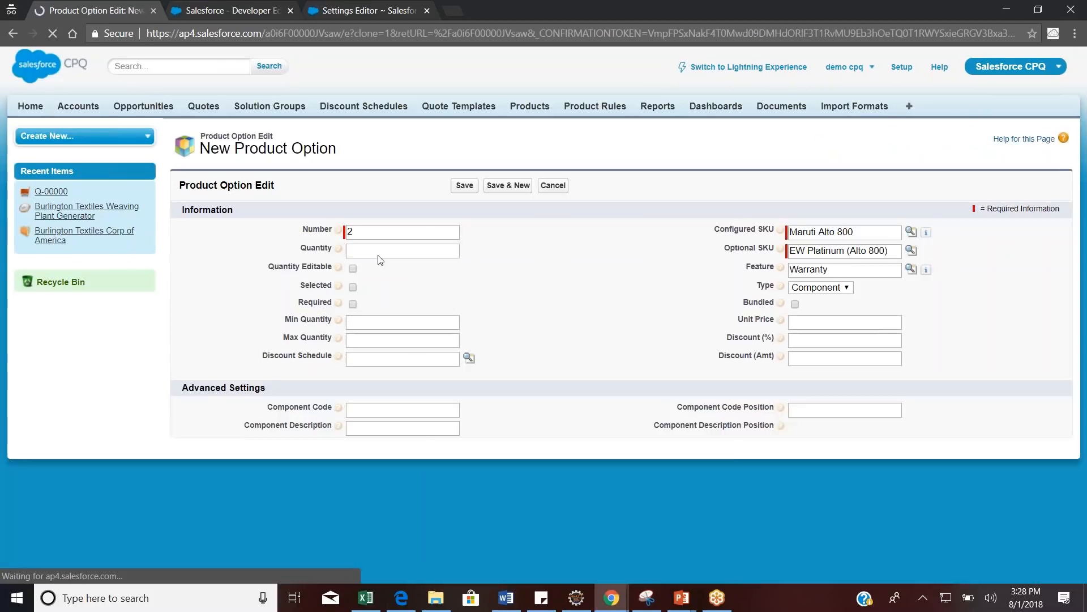
pyautogui.write('3')
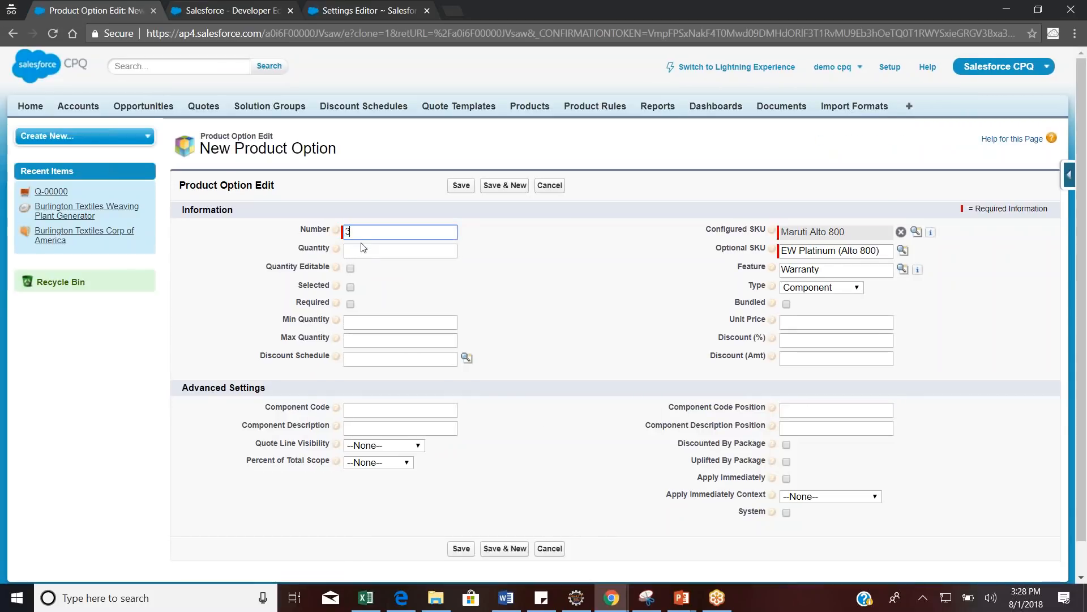
# Replace the clone's Optional SKU with EW Royal Platinum (alto 800) and save the option
pyautogui.moveTo(890, 251); pyautogui.dragTo(771, 248)
pyautogui.press('BackSpace')
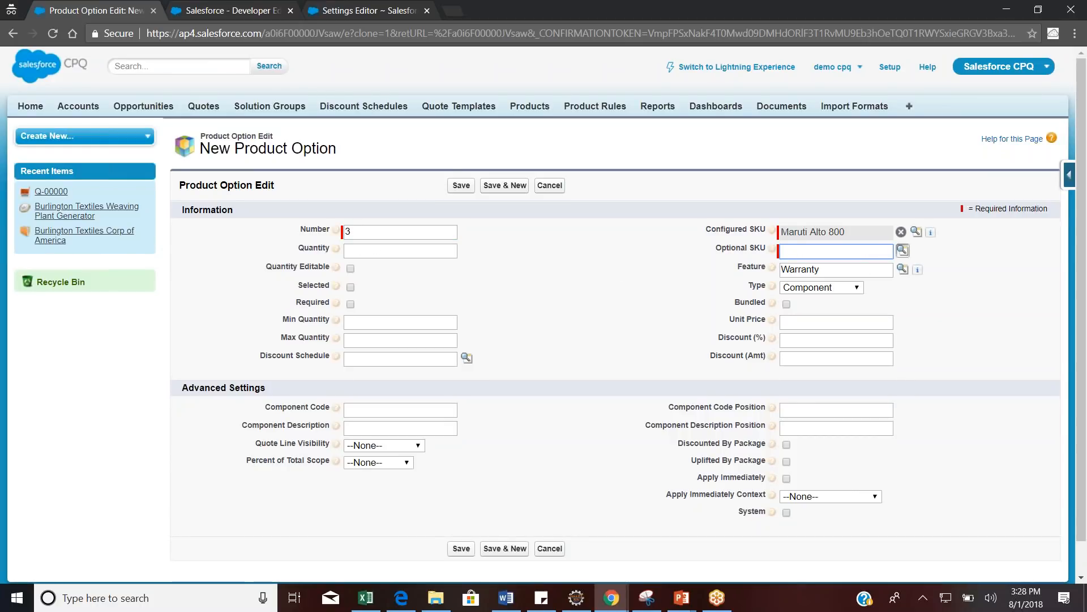
pyautogui.click(903, 249)
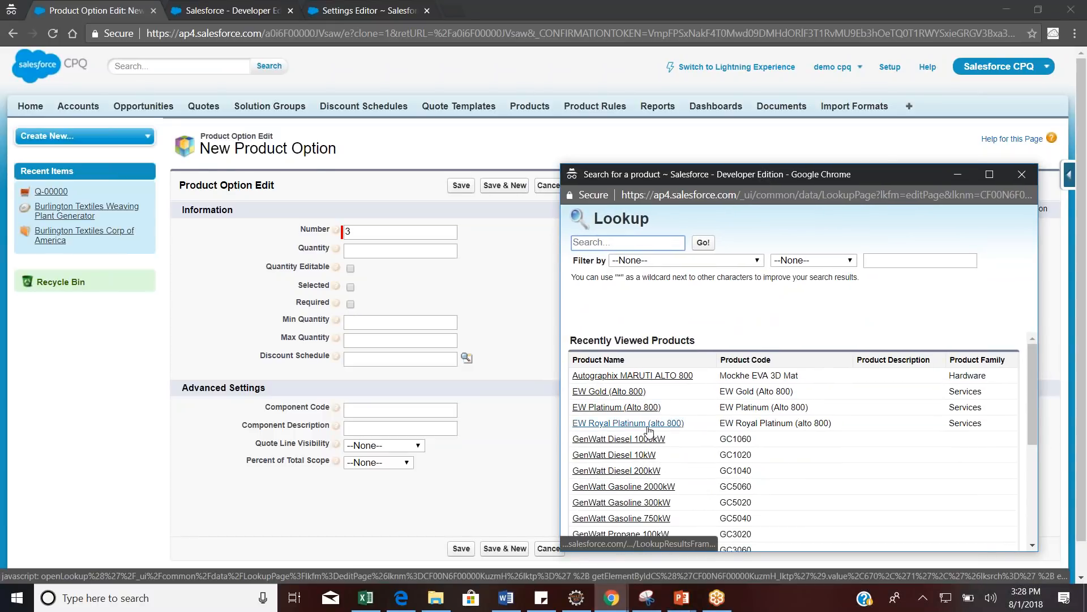
pyautogui.click(649, 425)
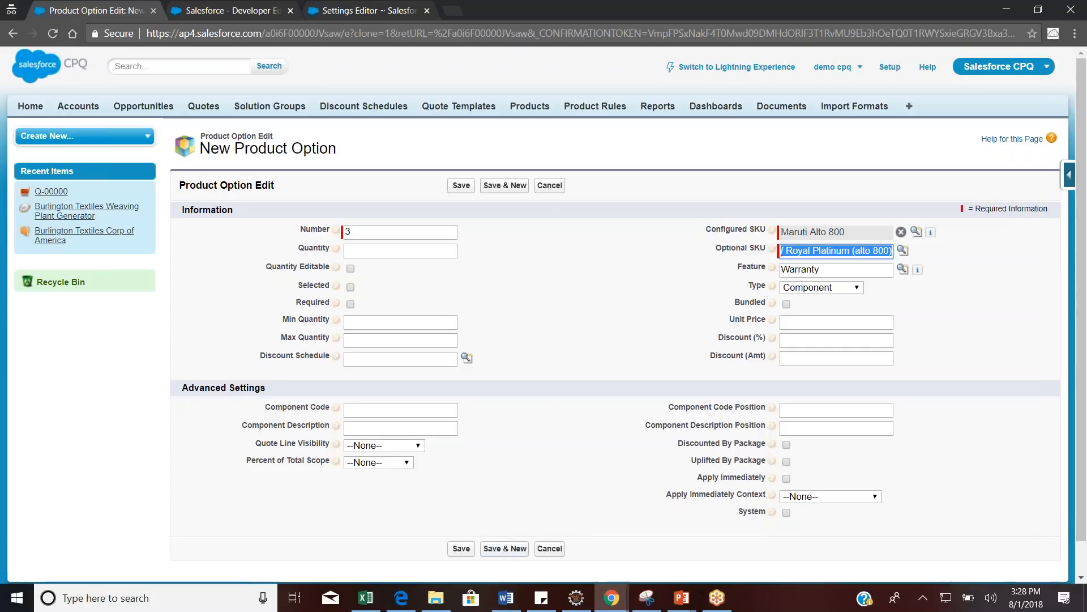
pyautogui.click(462, 549)
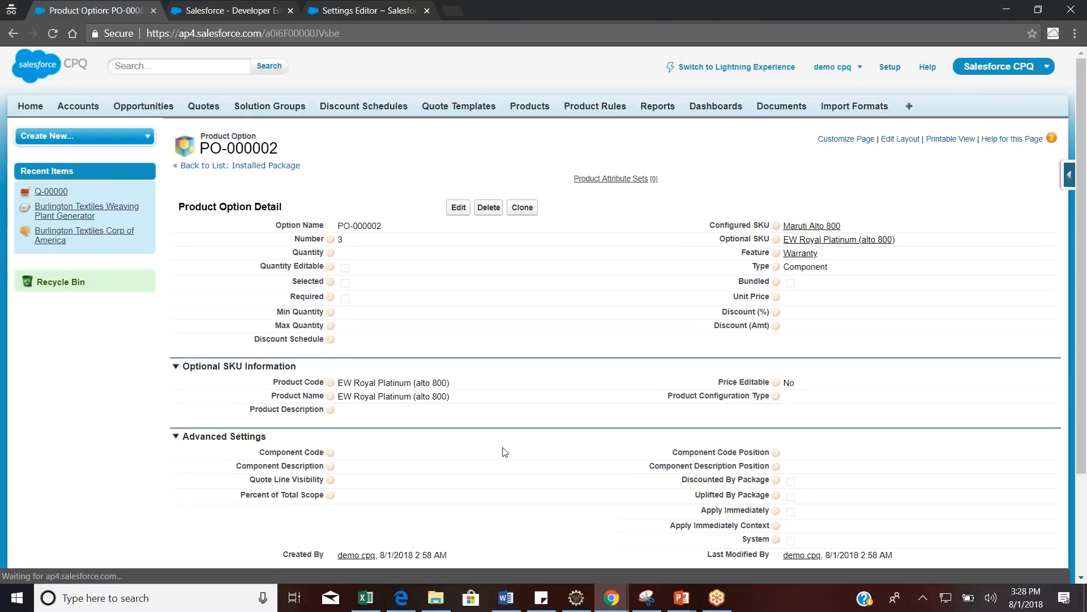
# Clone the EW Royal Platinum option with Number 1 and replace its Optional SKU with Mockhe EVA 3D Mat
pyautogui.click(522, 207)
pyautogui.write('1')
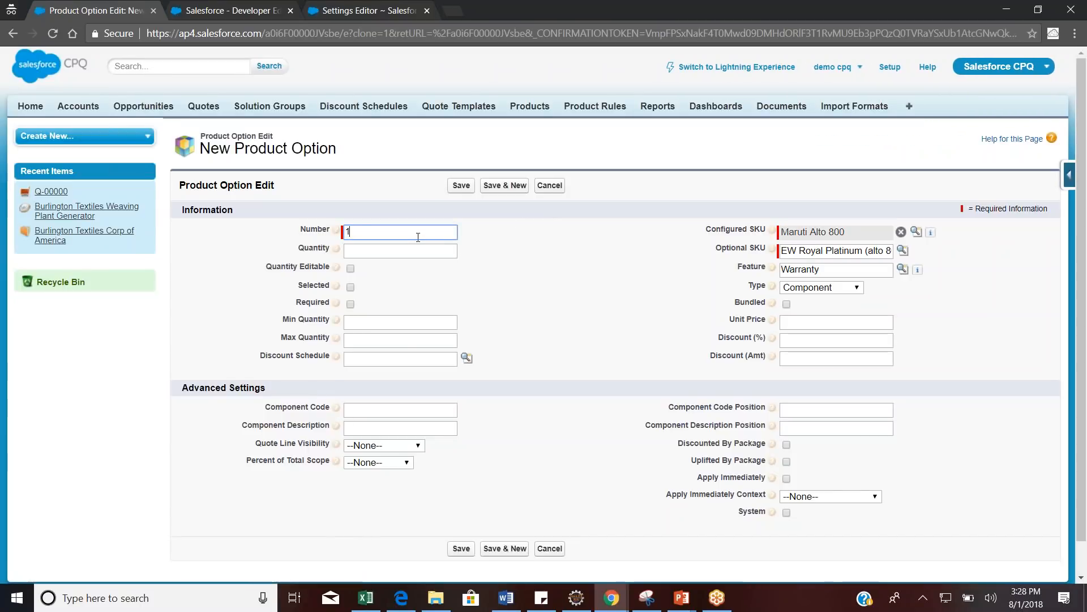
pyautogui.tripleClick(827, 252)
pyautogui.press('BackSpace')
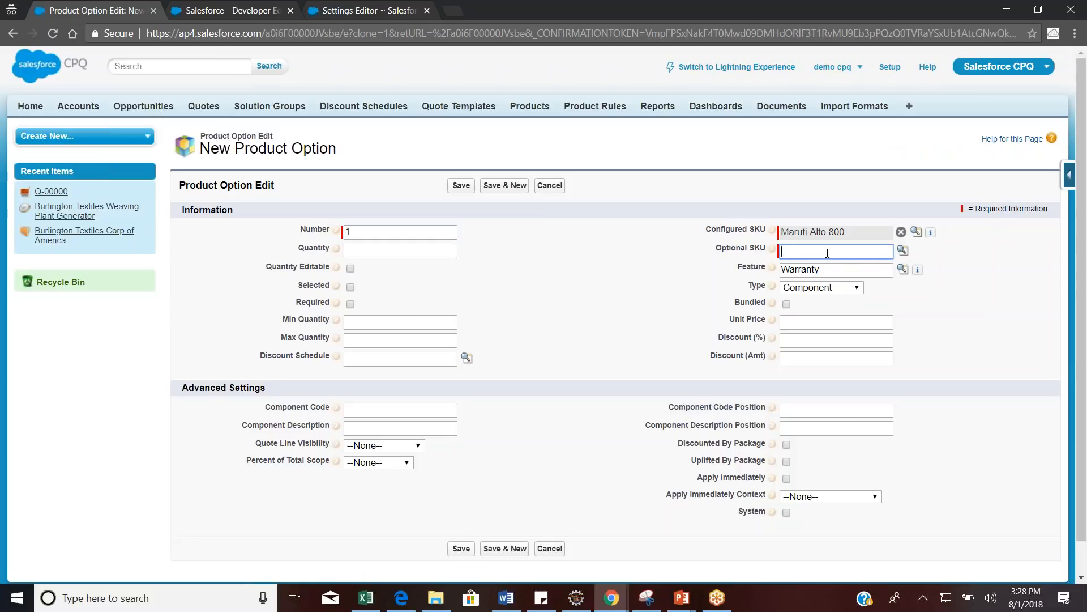
pyautogui.click(902, 249)
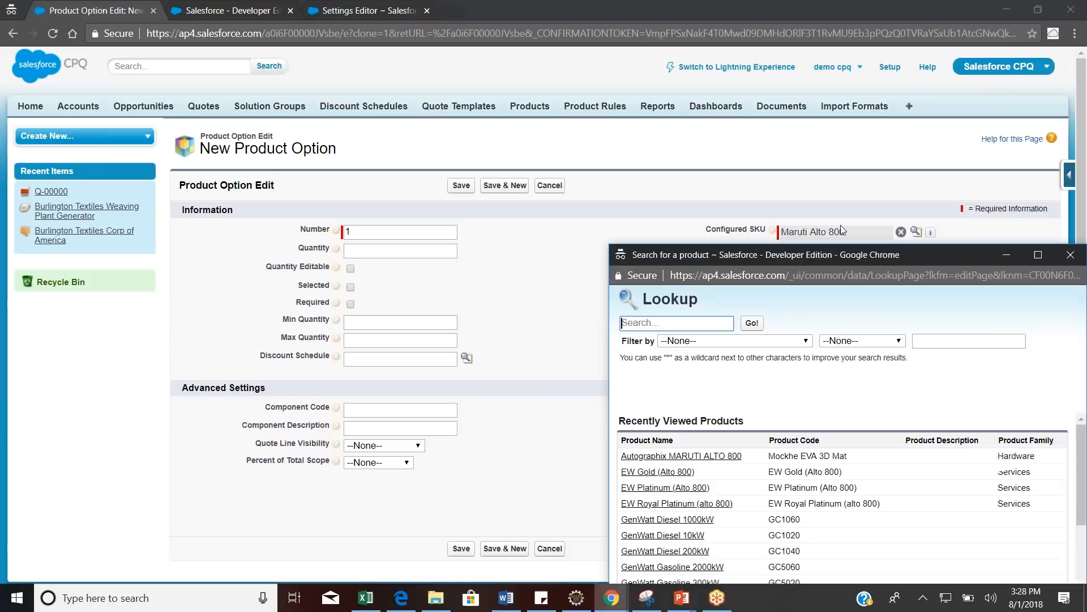
pyautogui.moveTo(875, 218); pyautogui.dragTo(807, 177)
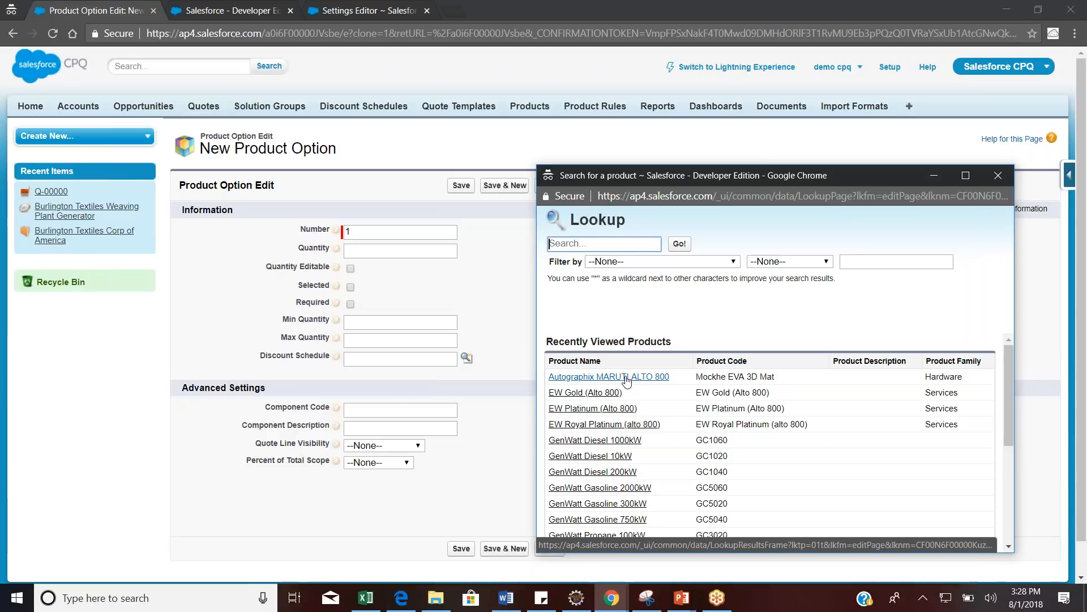
pyautogui.moveTo(1008, 378); pyautogui.dragTo(1012, 467)
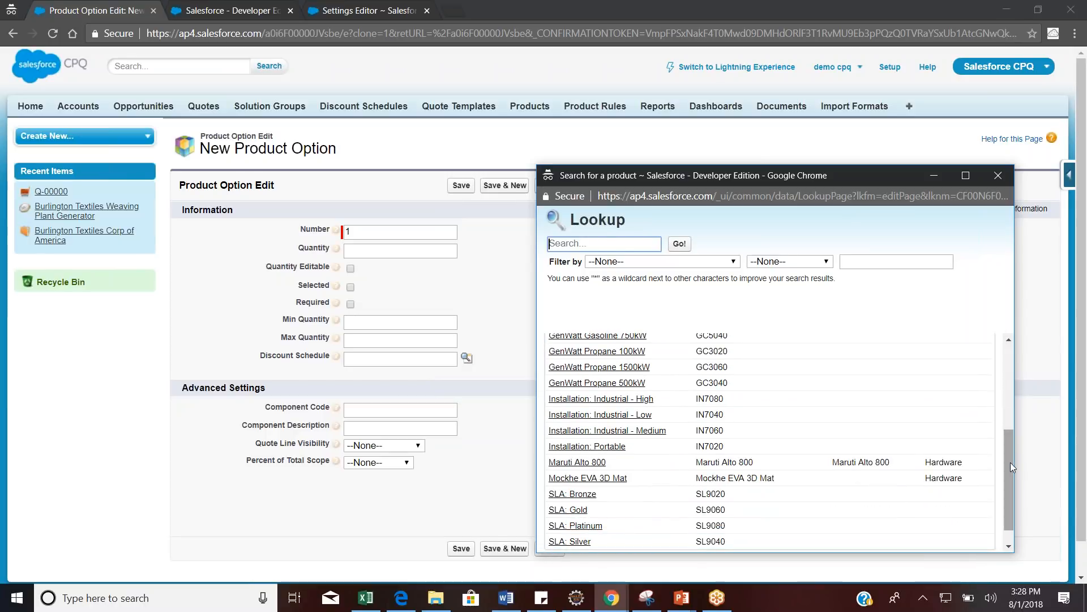
pyautogui.click(600, 479)
# Change the Mockhe EVA 3D Mat option's Feature to Accessories and save the option
pyautogui.press('Tab')
pyautogui.press('Tab')
pyautogui.press('BackSpace')
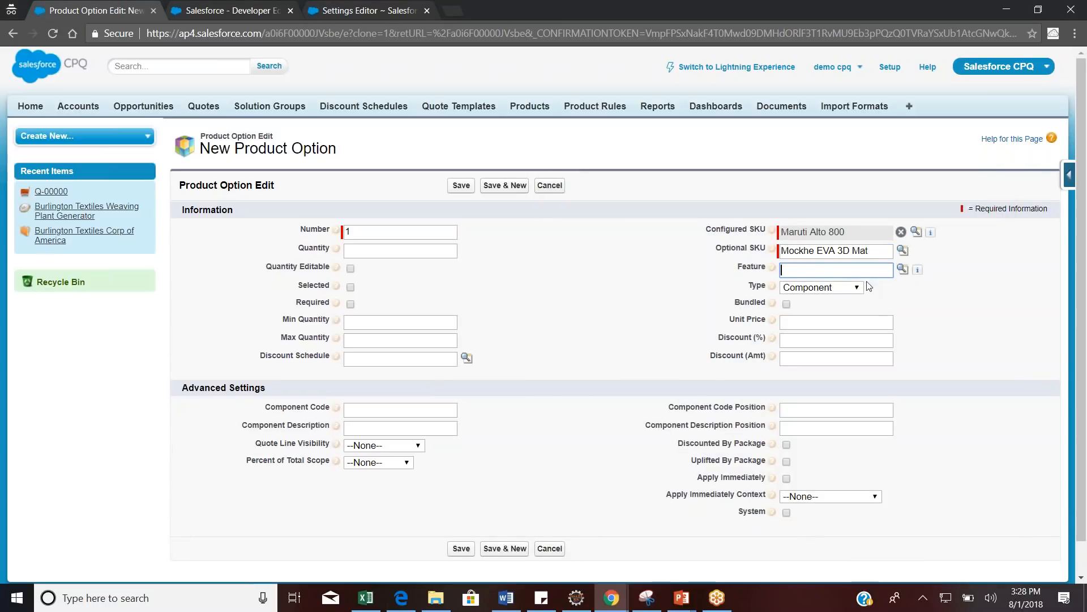
pyautogui.click(902, 270)
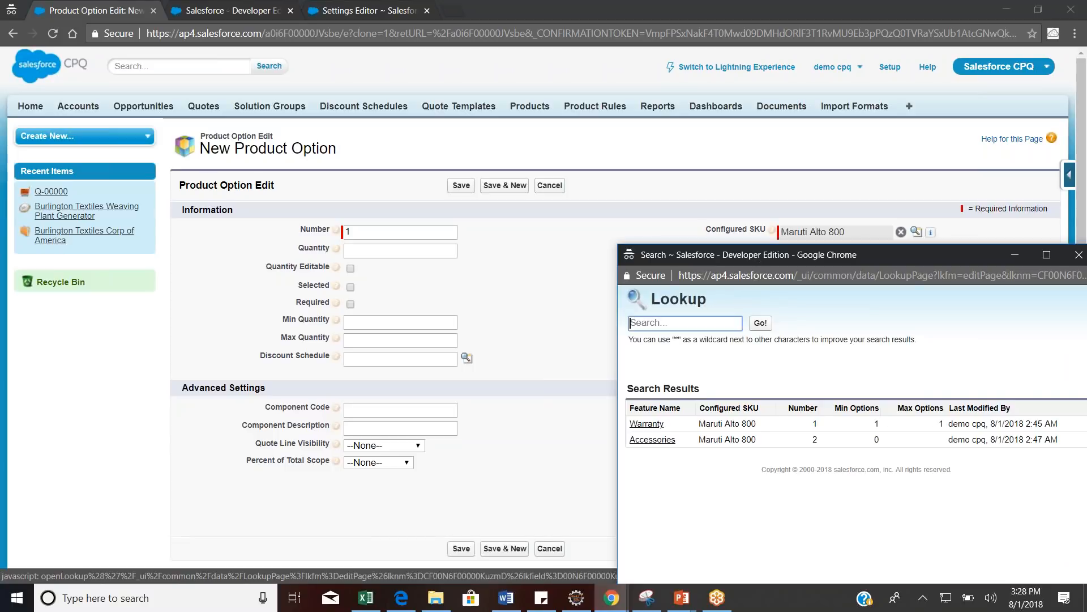
pyautogui.click(653, 440)
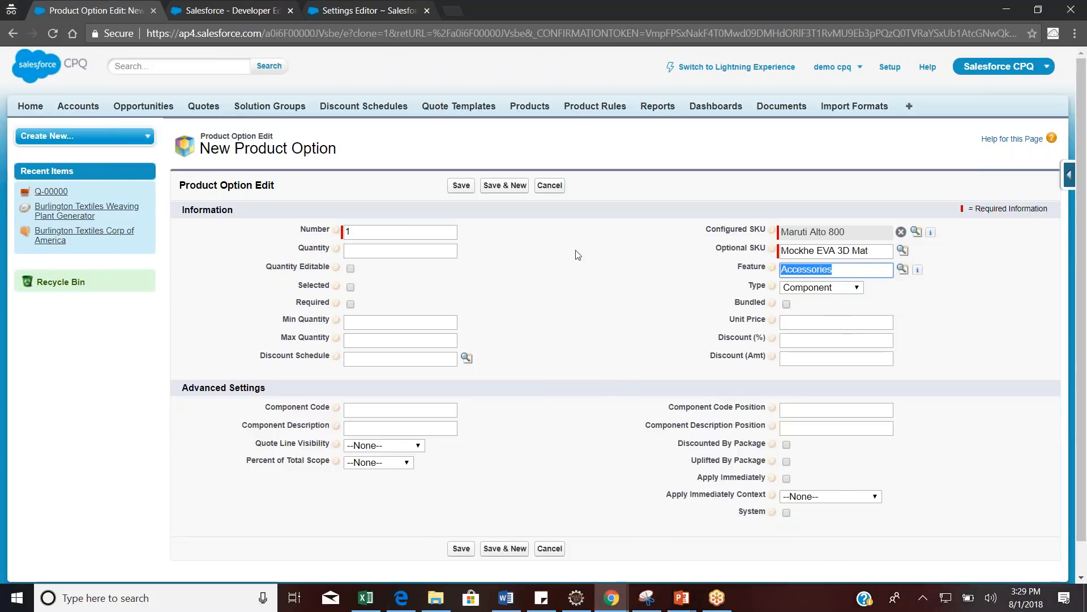
pyautogui.click(458, 186)
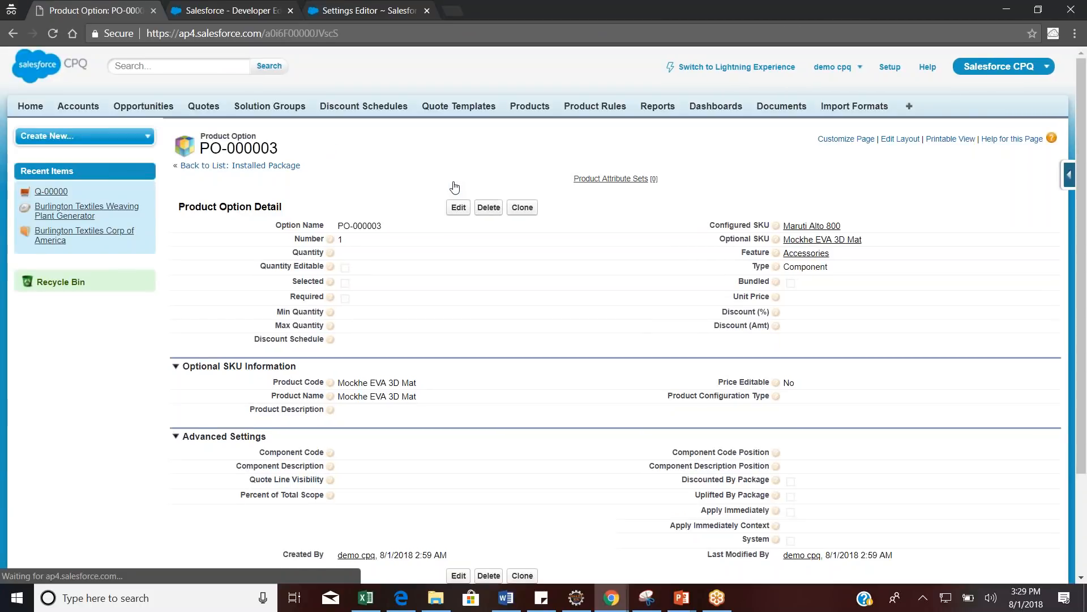
# Clone the Mockhe EVA 3D Mat option, replace its Optional SKU with Autographix MARUTI ALTO 800, and save it
pyautogui.click(522, 207)
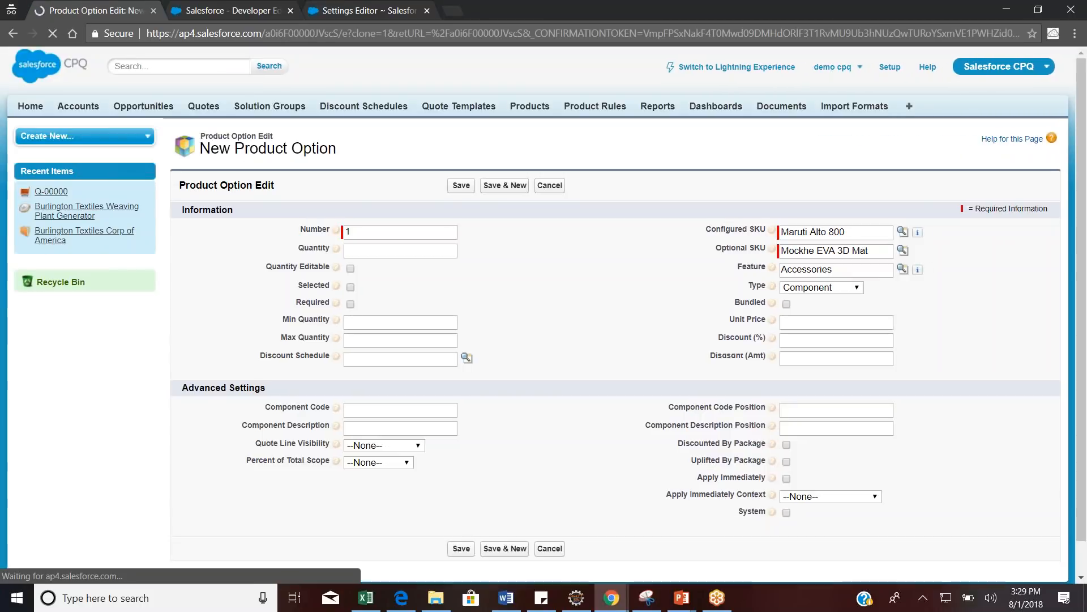
pyautogui.moveTo(867, 251); pyautogui.dragTo(787, 253)
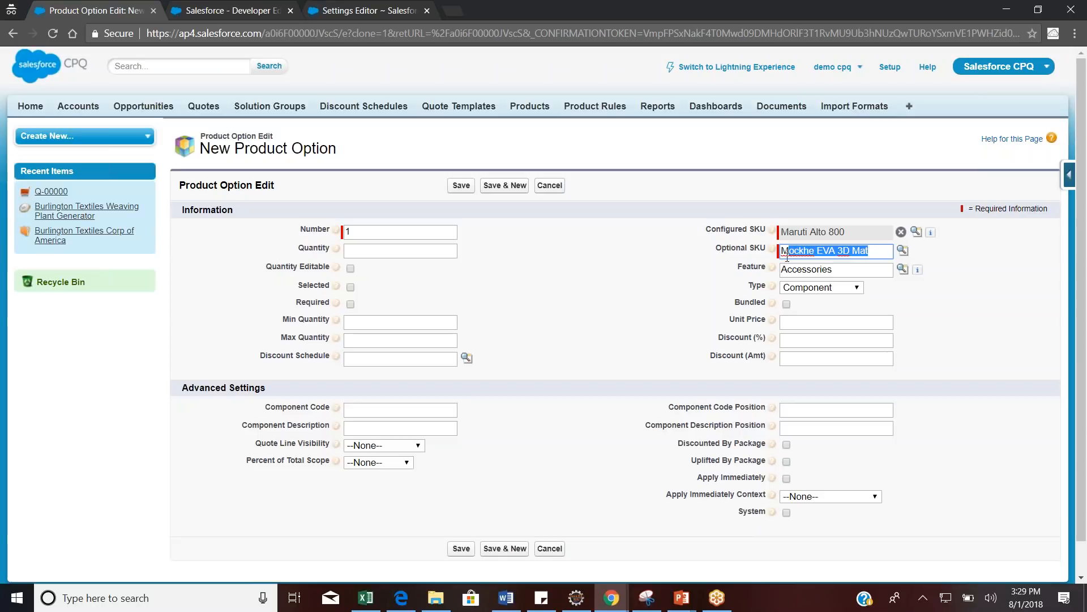
pyautogui.press('BackSpace')
pyautogui.click(903, 250)
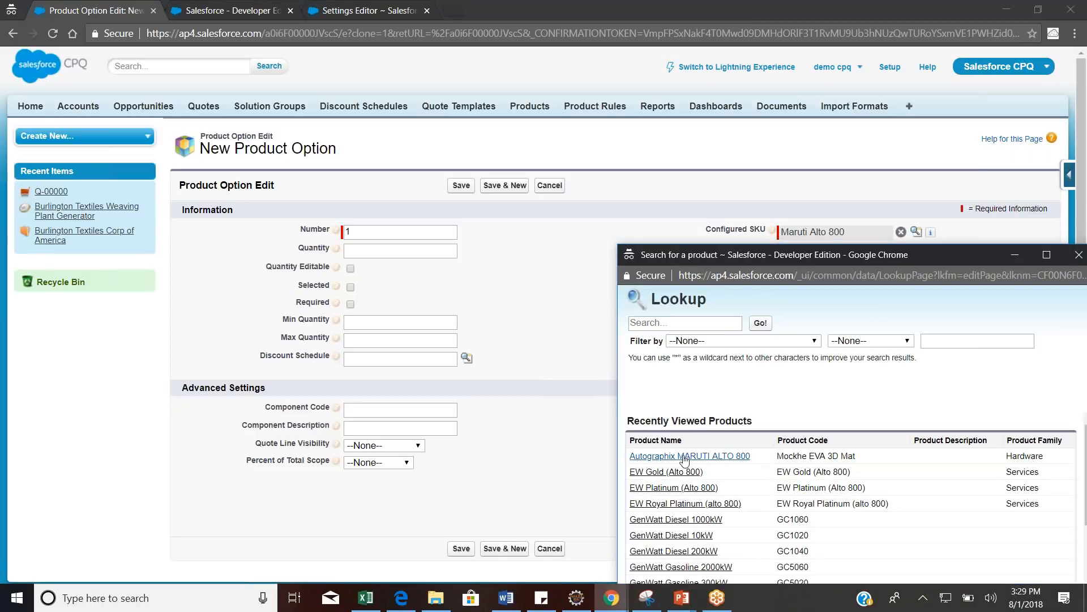
pyautogui.click(686, 456)
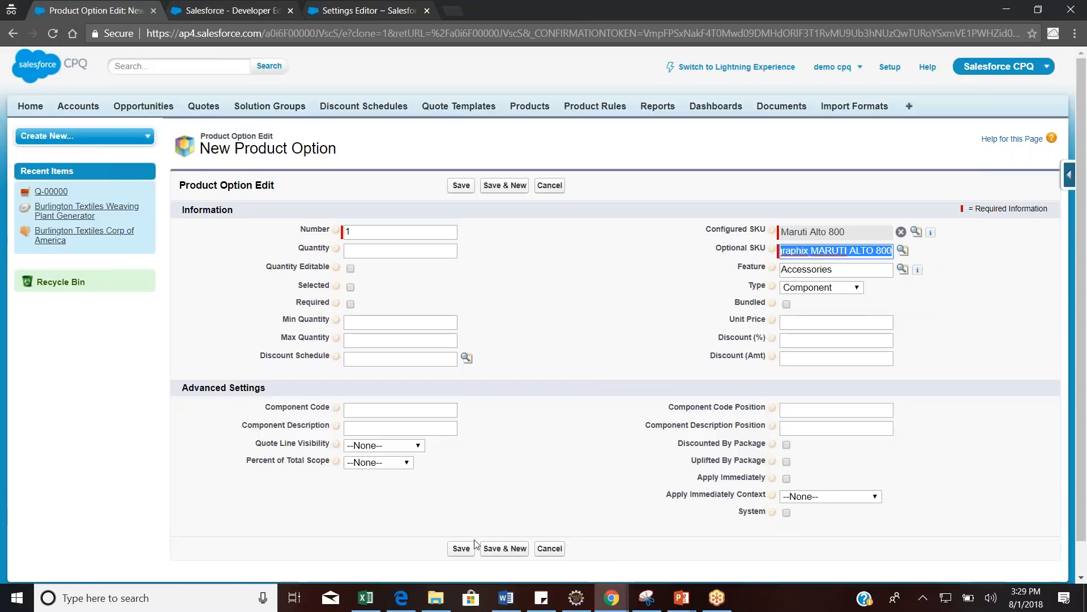
pyautogui.click(460, 549)
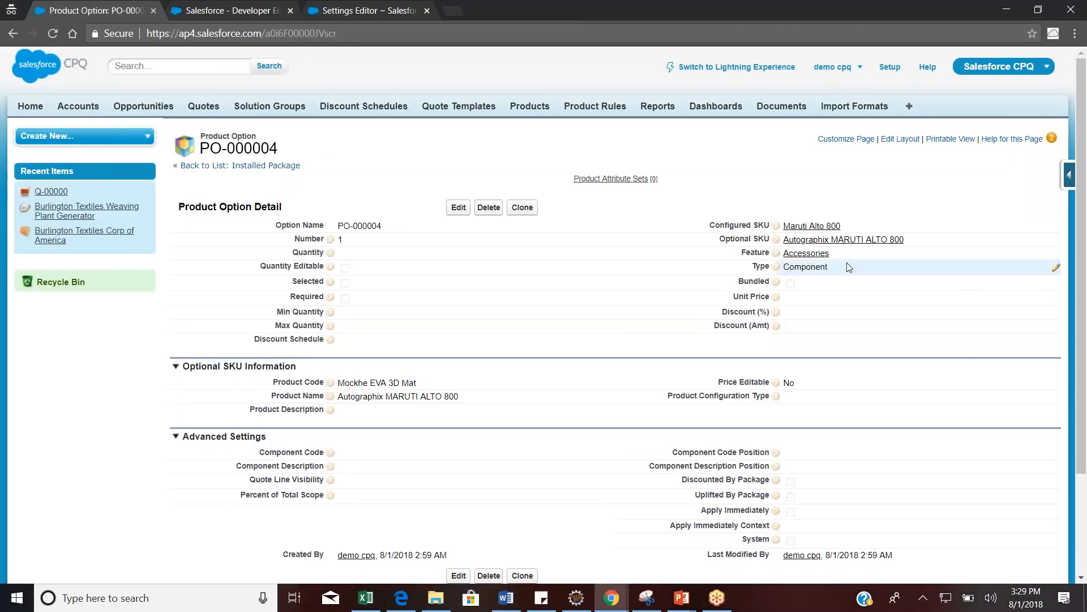
# Open the Maruti Alto 800 product record and review its options and the feature each belongs to
pyautogui.click(804, 226)
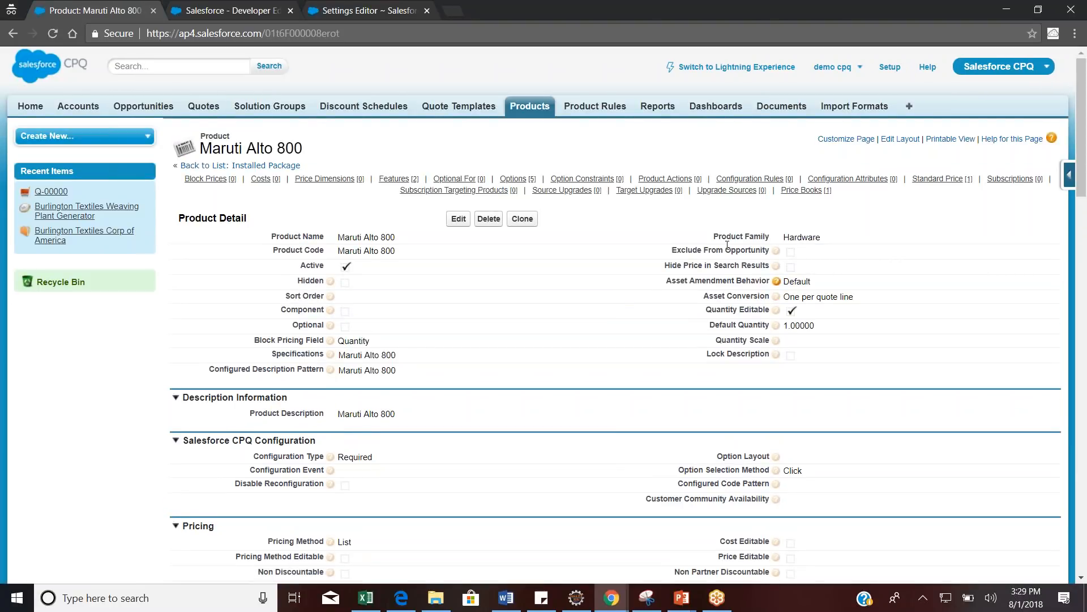
pyautogui.moveTo(1085, 157); pyautogui.dragTo(1085, 392)
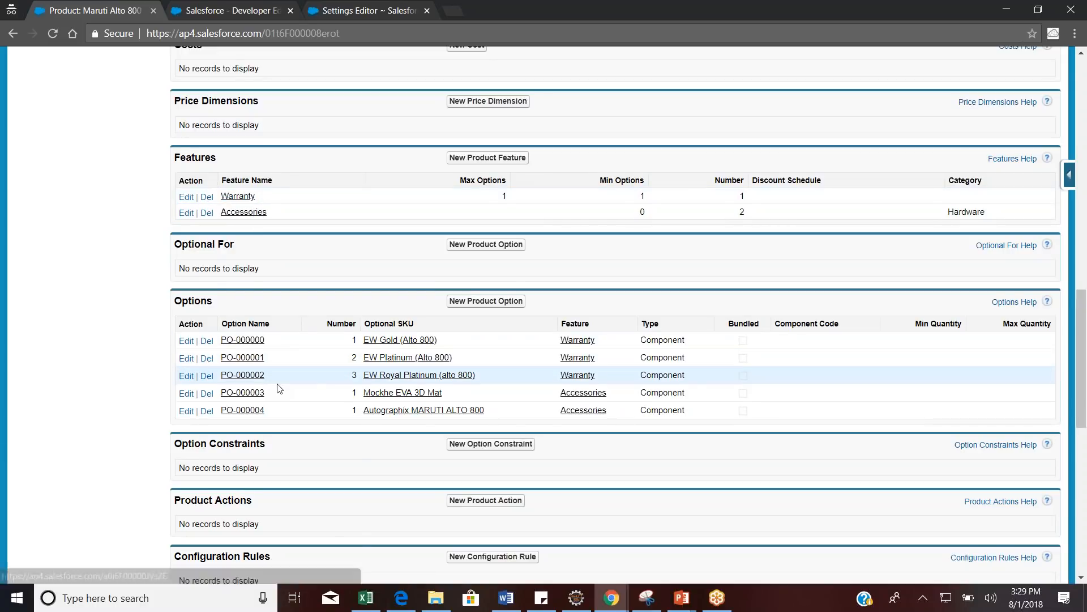
pyautogui.moveTo(277, 381); pyautogui.dragTo(266, 333)
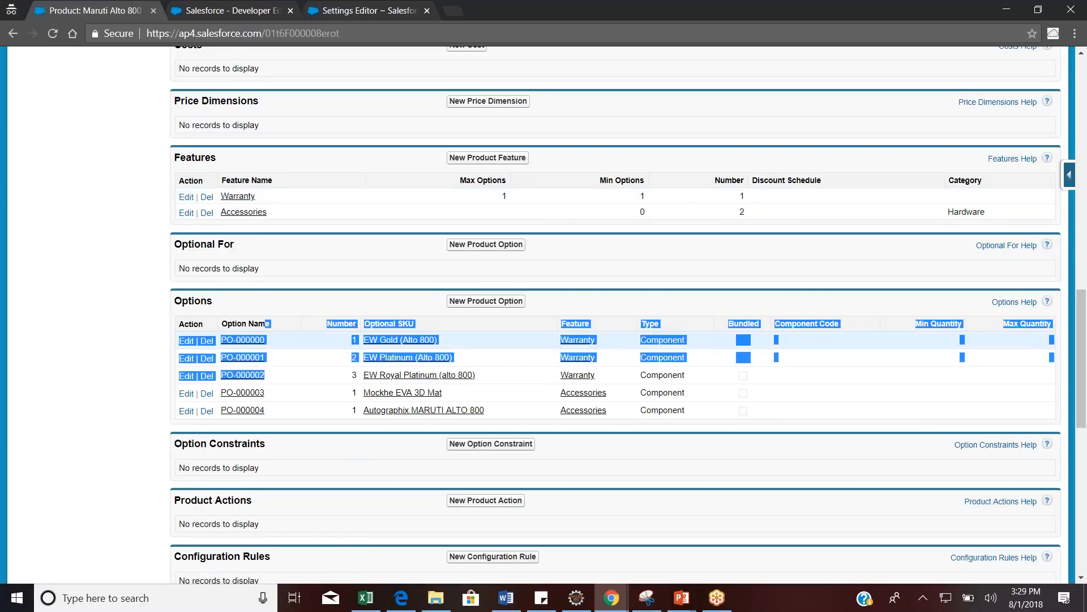
pyautogui.click(504, 359)
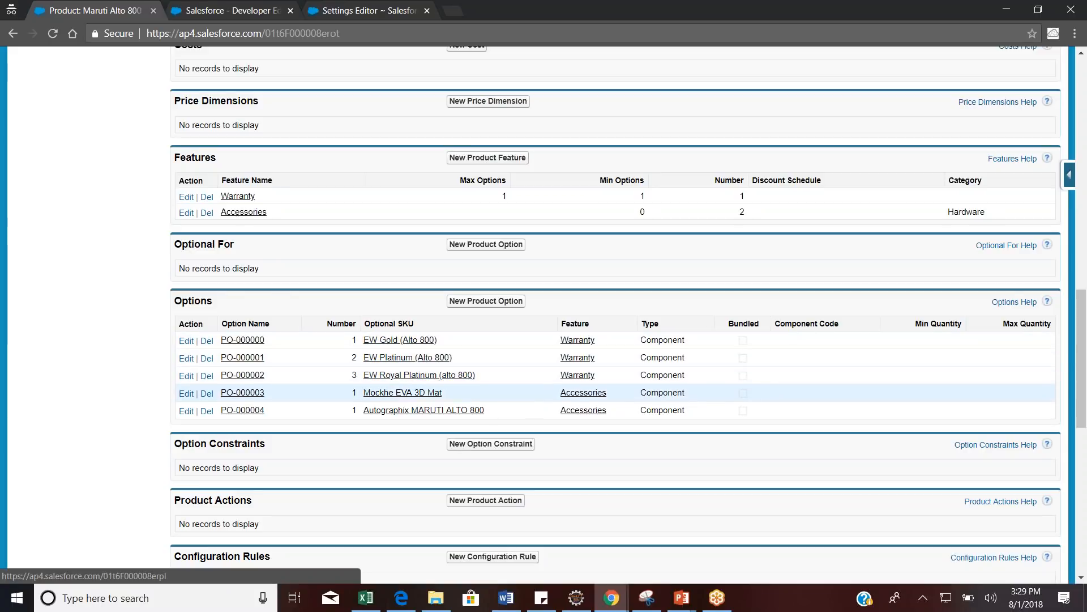
pyautogui.moveTo(610, 415); pyautogui.dragTo(606, 387)
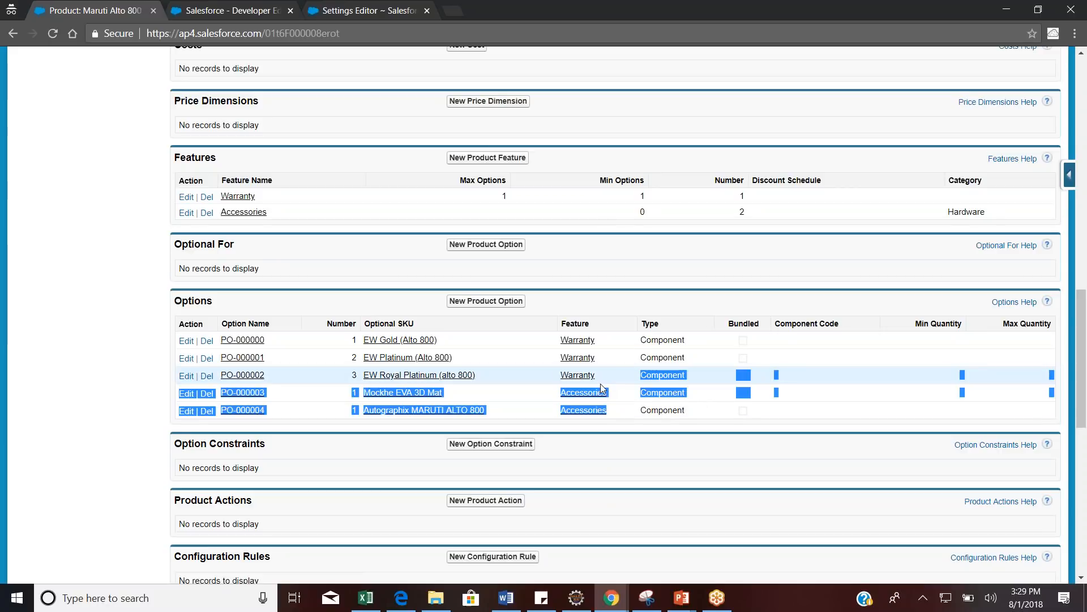
pyautogui.click(420, 401)
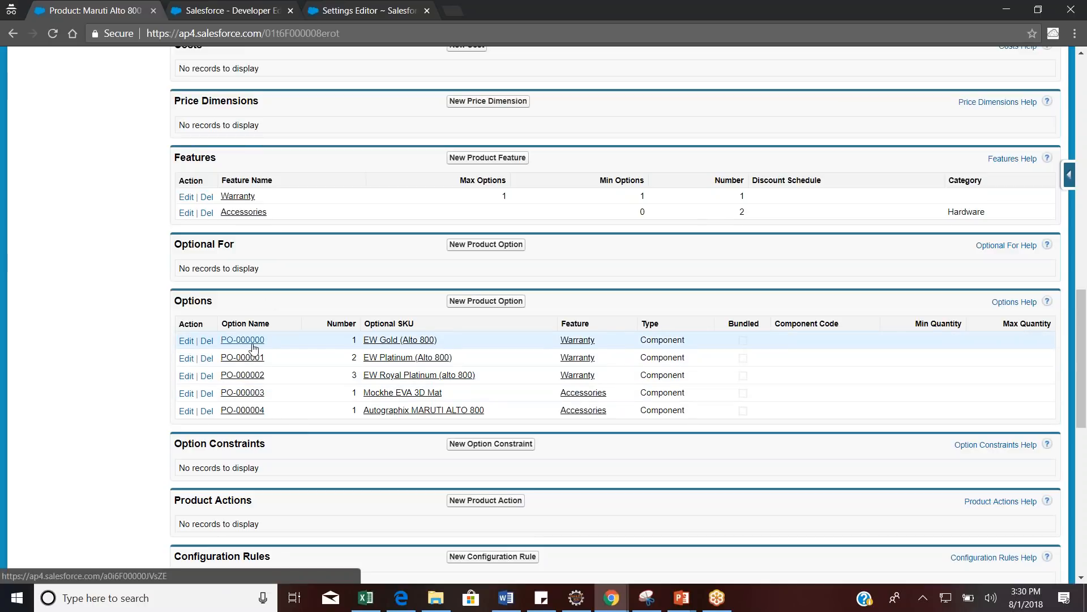
# Delete the existing Maruti Alto 800 quote line and add the product again from the Hardware group to configure it
pyautogui.click(229, 11)
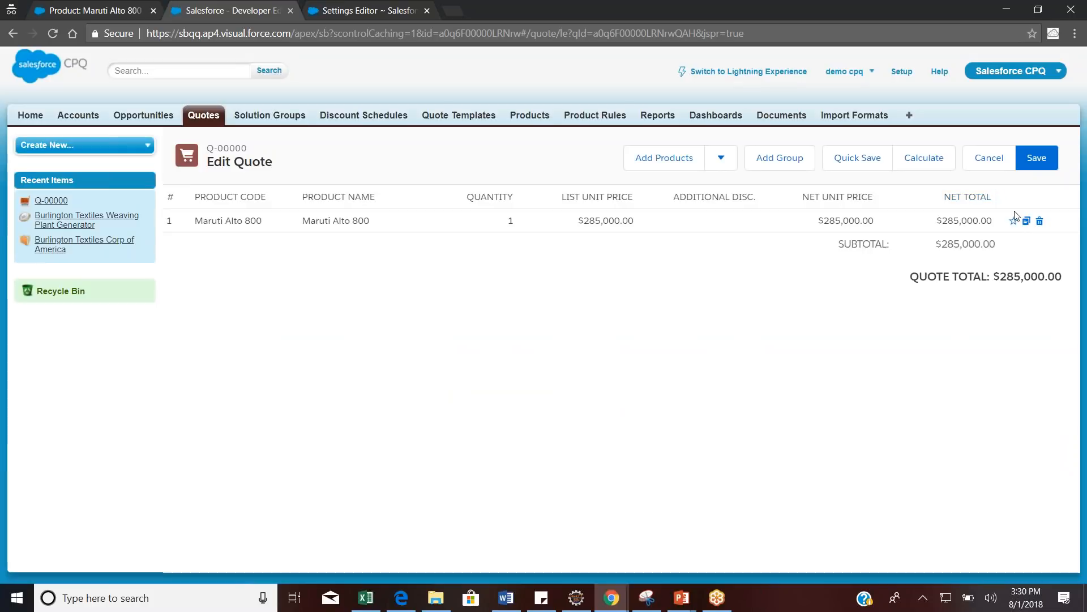
pyautogui.click(1039, 221)
pyautogui.click(663, 158)
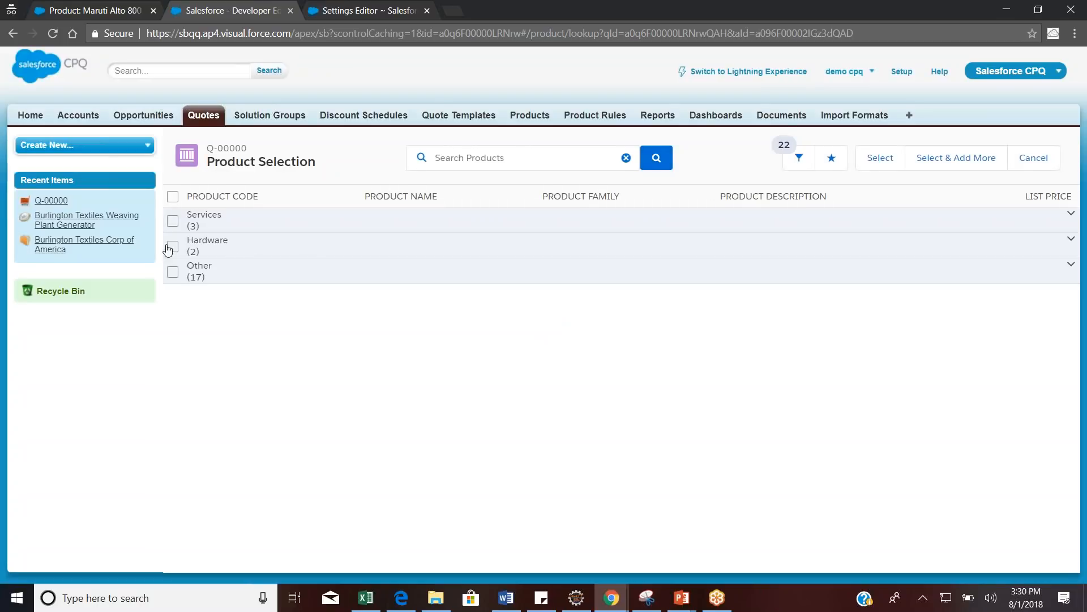
pyautogui.click(233, 247)
pyautogui.click(173, 270)
pyautogui.click(872, 164)
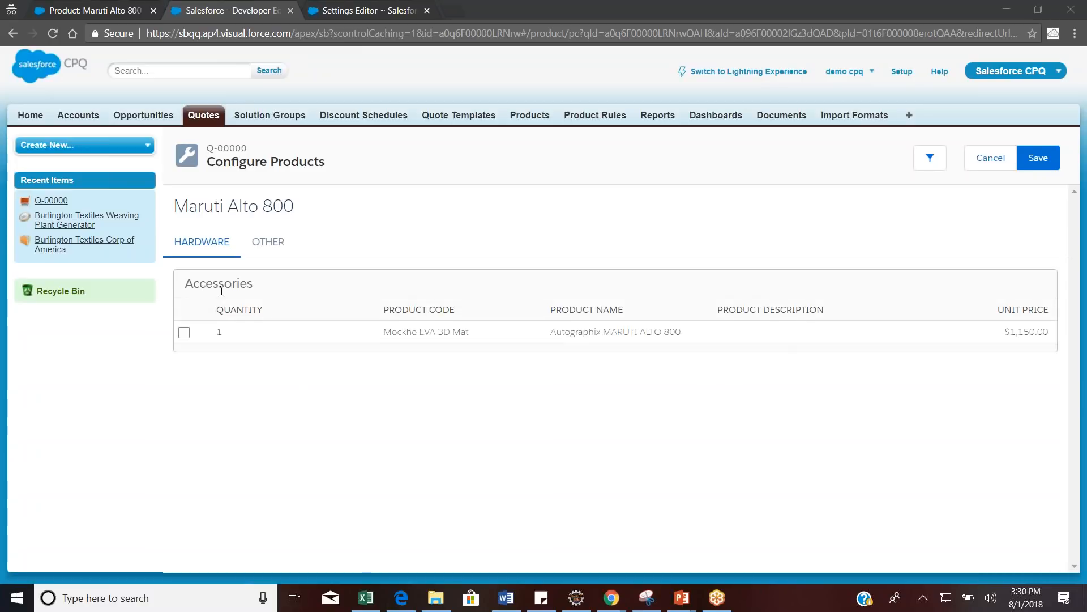
# Compare the Hardware and Other option groups in the Maruti Alto 800 configuration, checking which feature each contains
pyautogui.click(274, 245)
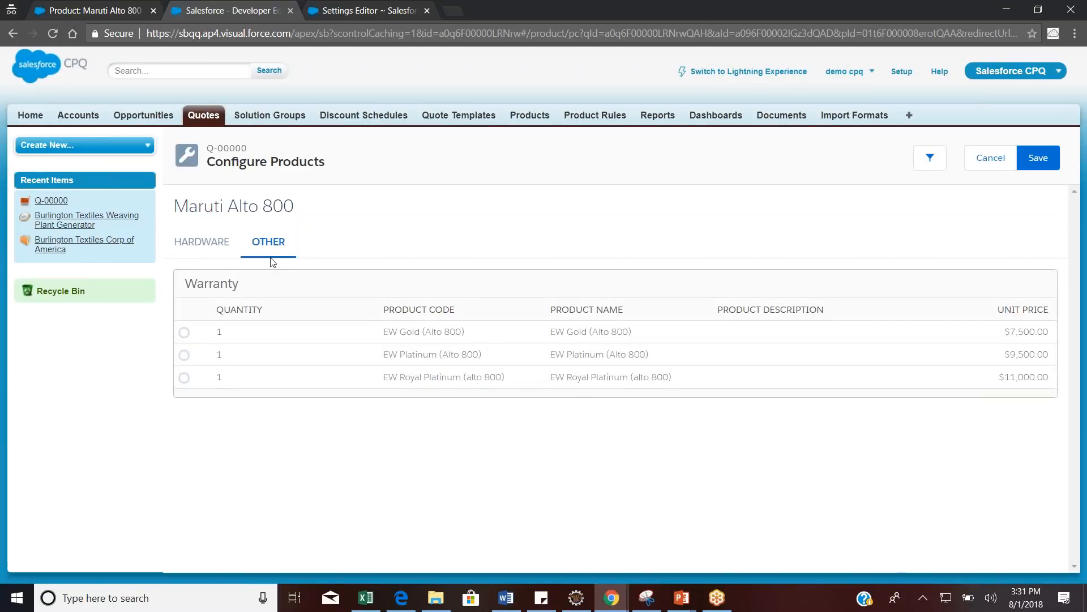
pyautogui.moveTo(217, 312); pyautogui.dragTo(264, 322)
pyautogui.moveTo(241, 284); pyautogui.dragTo(192, 265)
pyautogui.click(193, 249)
pyautogui.click(267, 244)
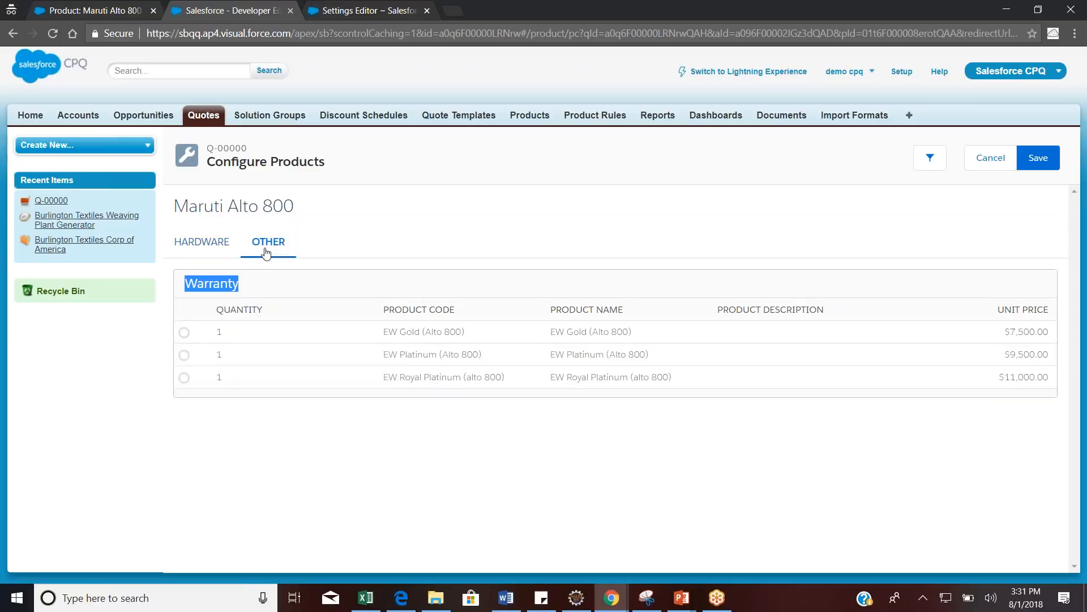
pyautogui.click(198, 249)
pyautogui.click(267, 248)
pyautogui.click(202, 250)
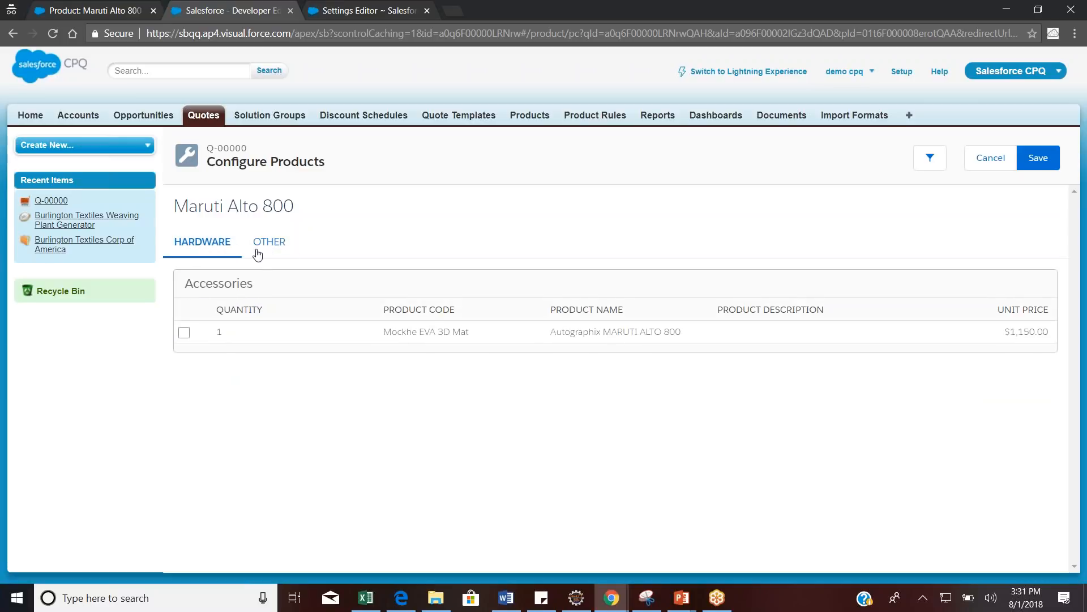
pyautogui.click(267, 255)
pyautogui.click(213, 245)
# Check the Warranty feature's settings, including its Category, from the product record and return without changes
pyautogui.click(110, 11)
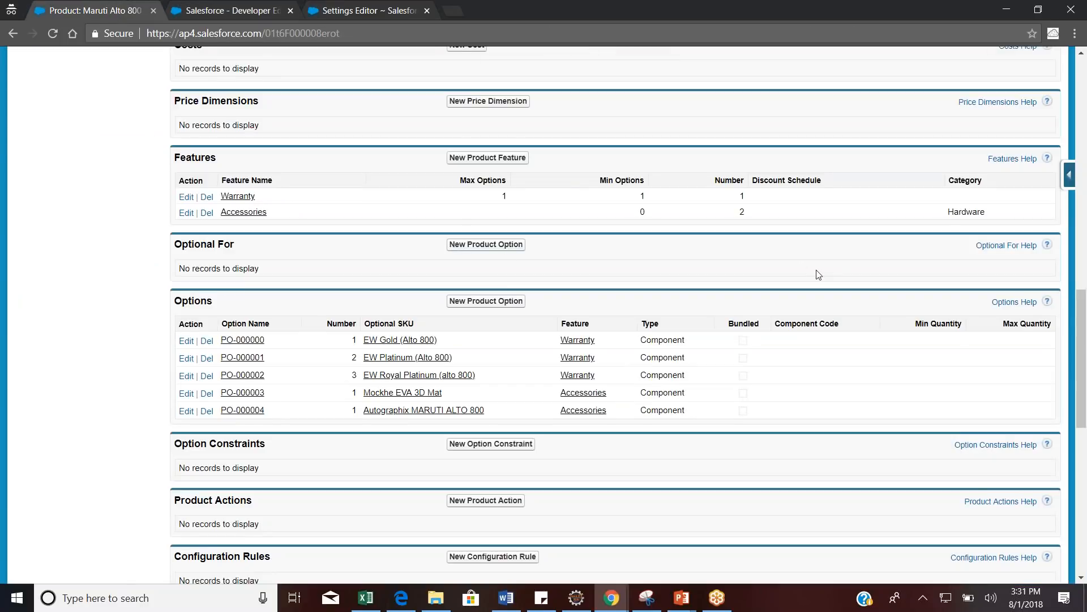
pyautogui.click(185, 198)
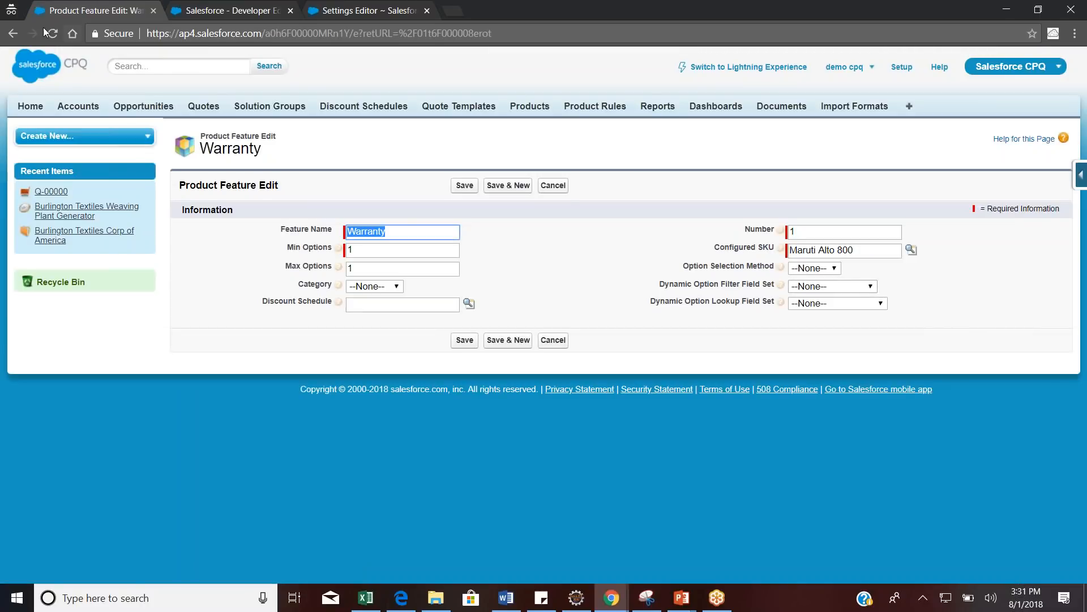
pyautogui.click(13, 33)
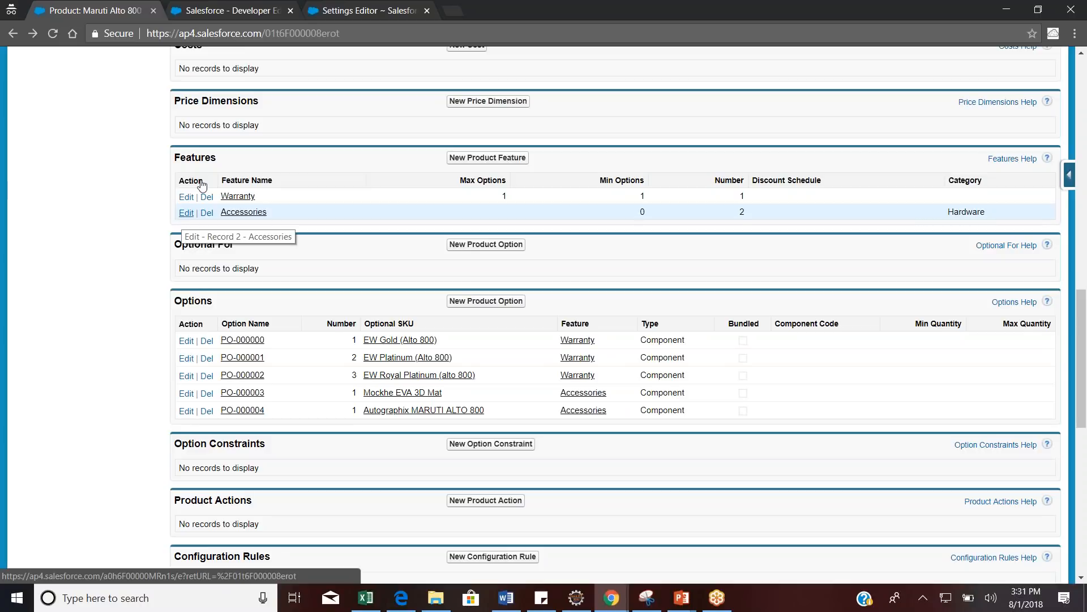
# Return to the quote's bundle configuration and recheck the accessory and warranty options under their category groupings
pyautogui.click(236, 14)
pyautogui.click(358, 6)
pyautogui.click(242, 6)
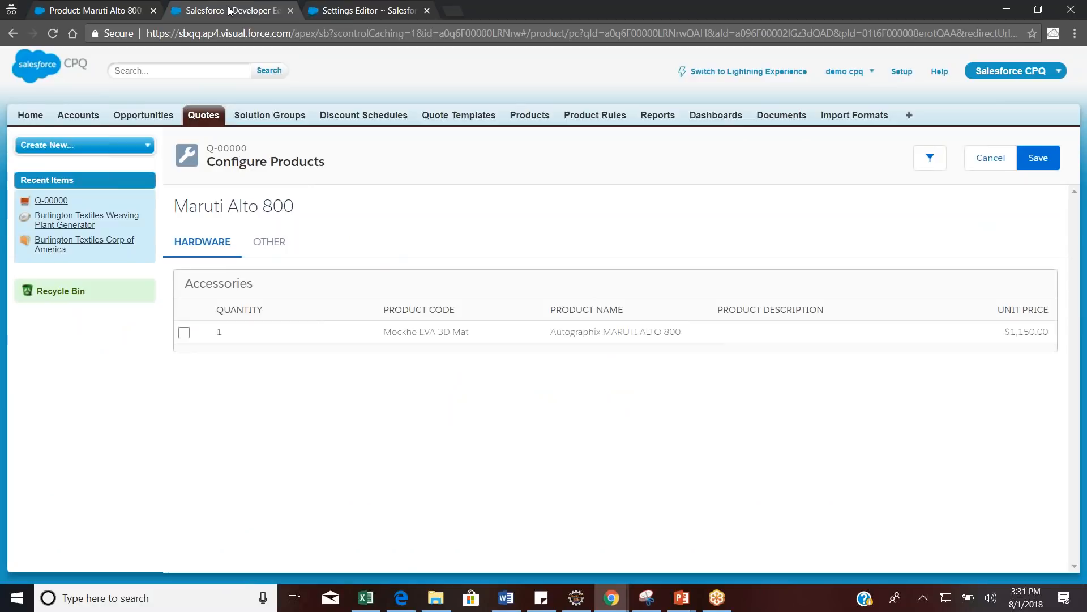
pyautogui.click(273, 243)
pyautogui.click(221, 248)
pyautogui.click(272, 241)
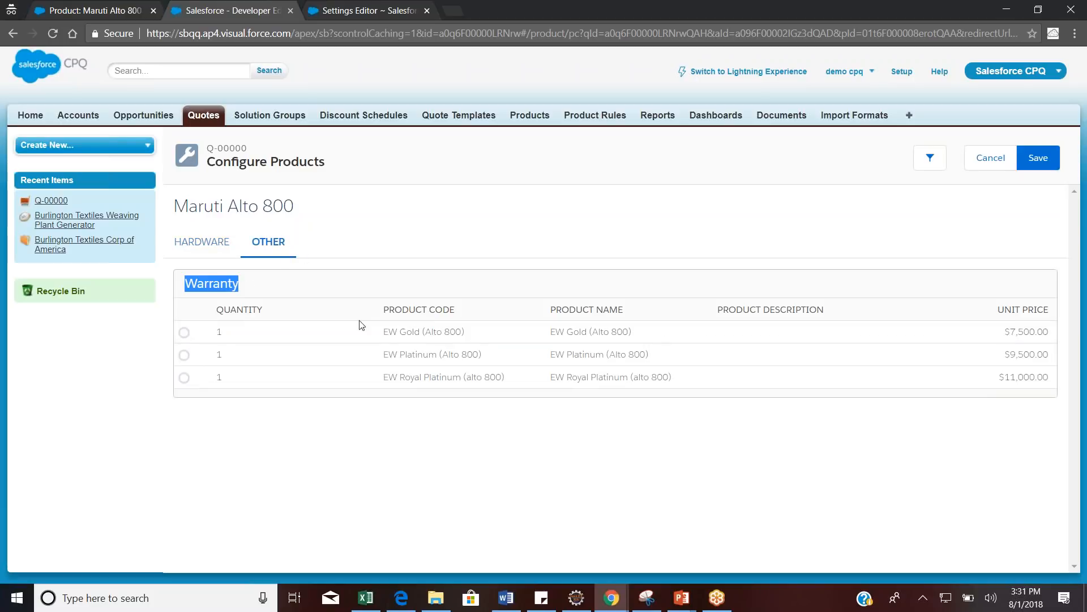
pyautogui.click(213, 242)
# Inspect the Autographix MARUTI ALTO 800 product record and compare the bundle's listed options with the quote's configuration
pyautogui.click(94, 12)
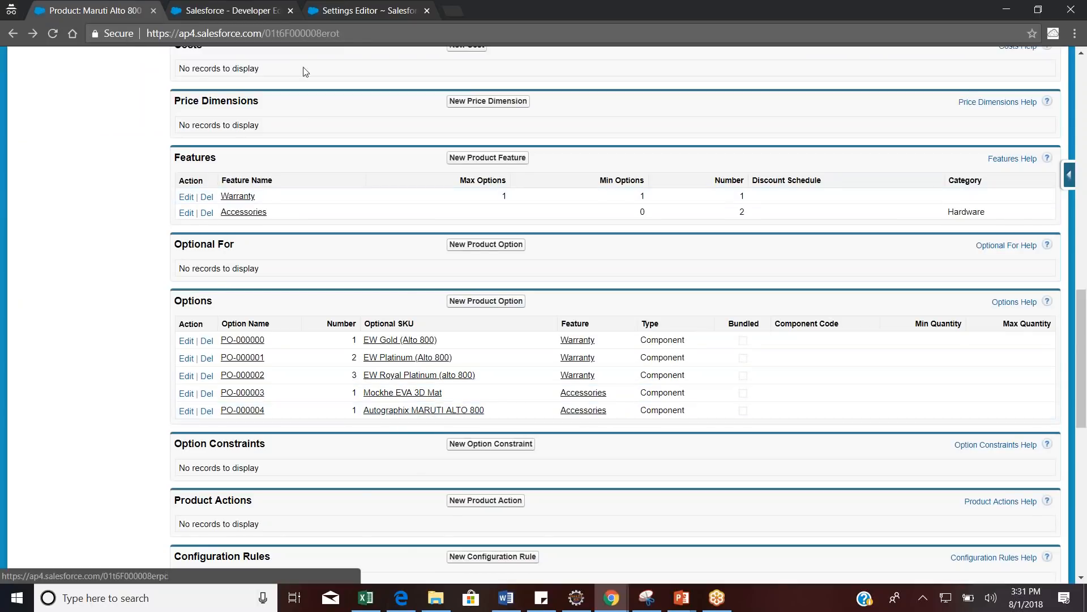
pyautogui.click(225, 8)
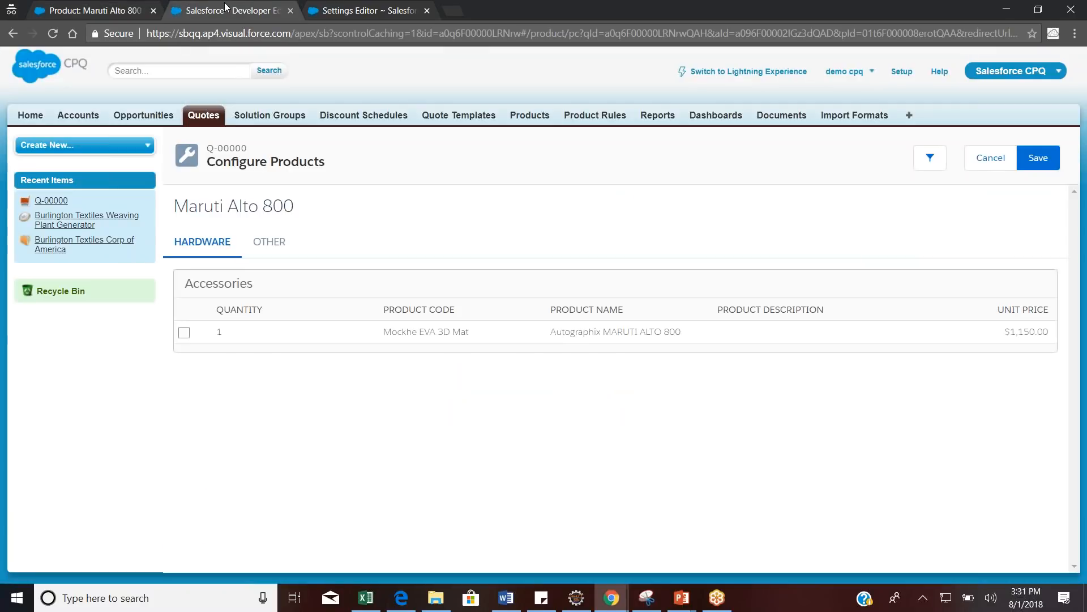
pyautogui.click(108, 11)
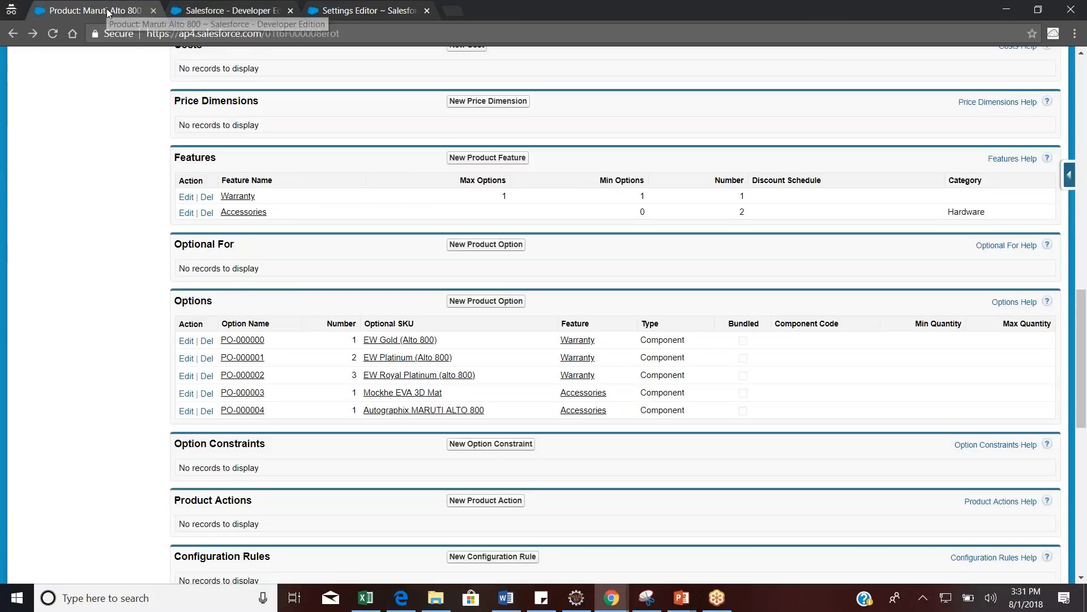
pyautogui.keyDown('ctrl'); pyautogui.click(432, 411); pyautogui.keyUp('ctrl')
pyautogui.click(504, 12)
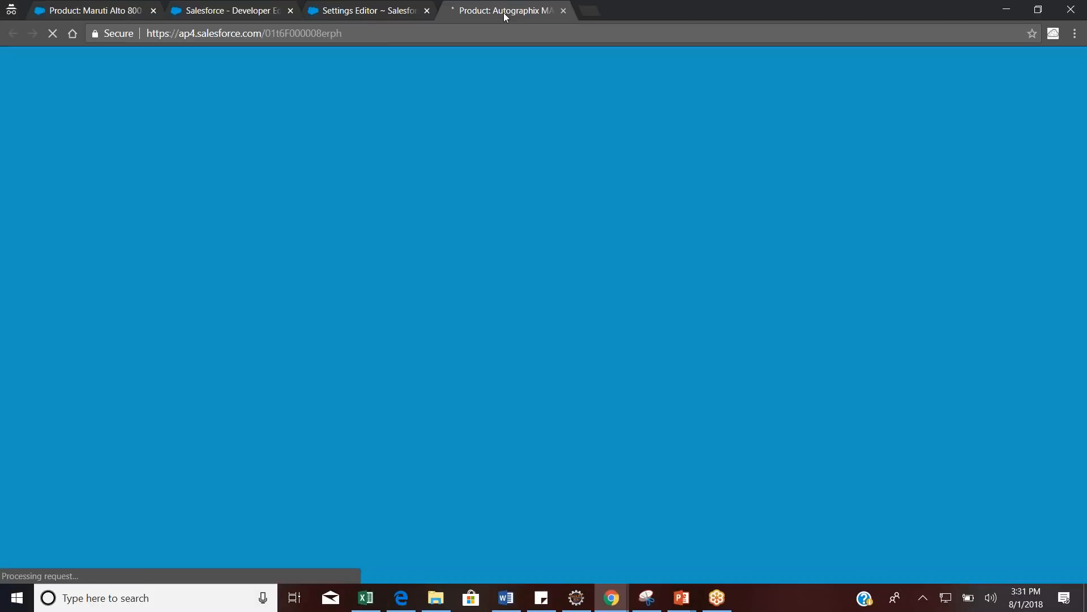
pyautogui.moveTo(1084, 203)
pyautogui.mouseDown()
pyautogui.moveTo(1084, 565)
pyautogui.moveTo(1084, 189)
pyautogui.mouseUp()
pyautogui.click(370, 10)
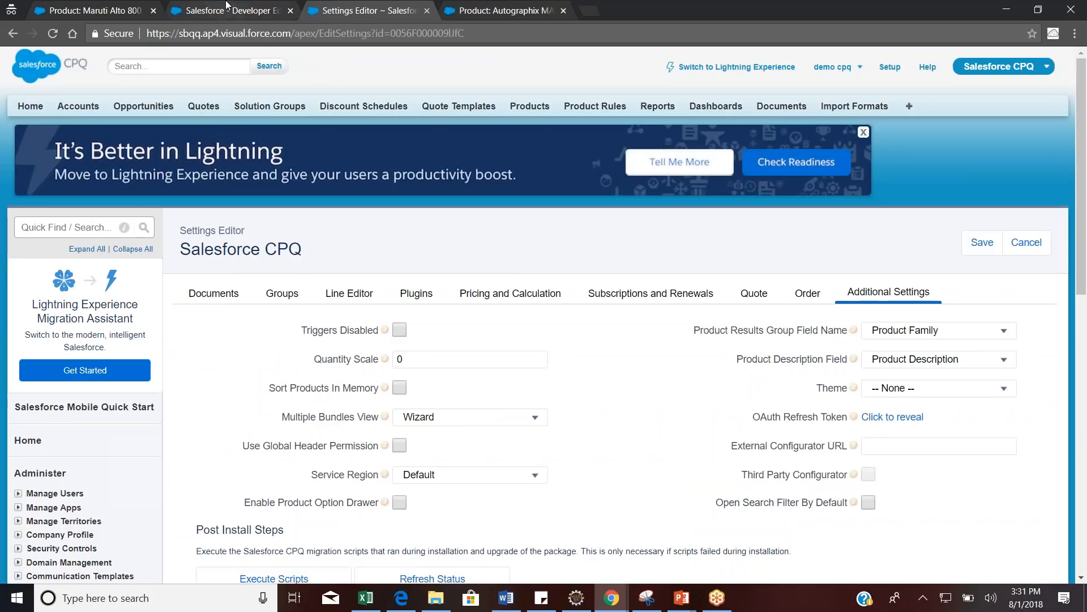
pyautogui.click(102, 10)
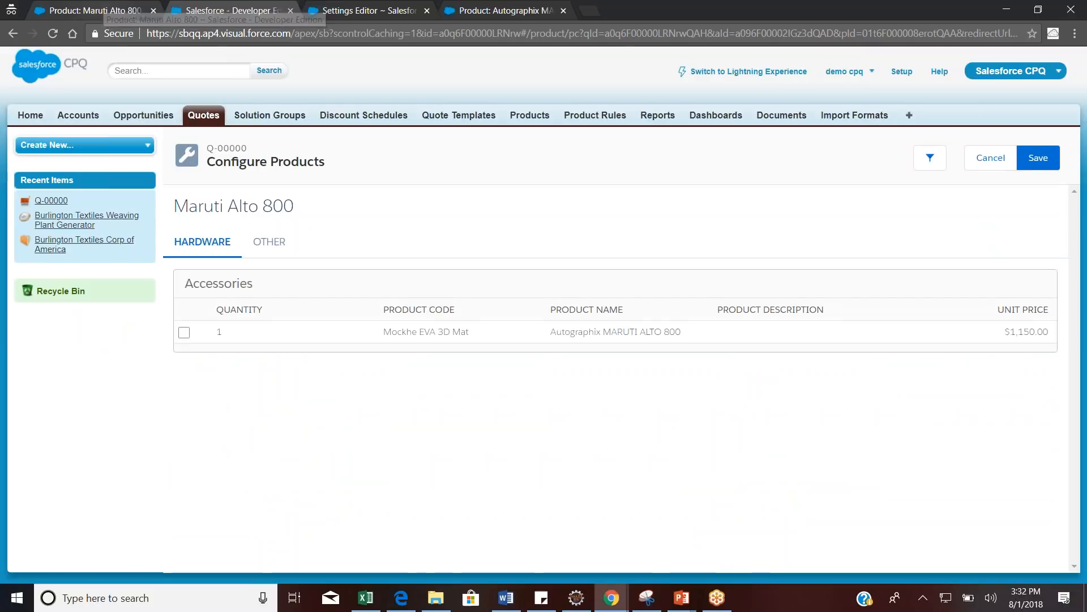
# Select EW Gold (Alto 800) as the bundle's warranty and return to the Hardware options
pyautogui.doubleClick(274, 245)
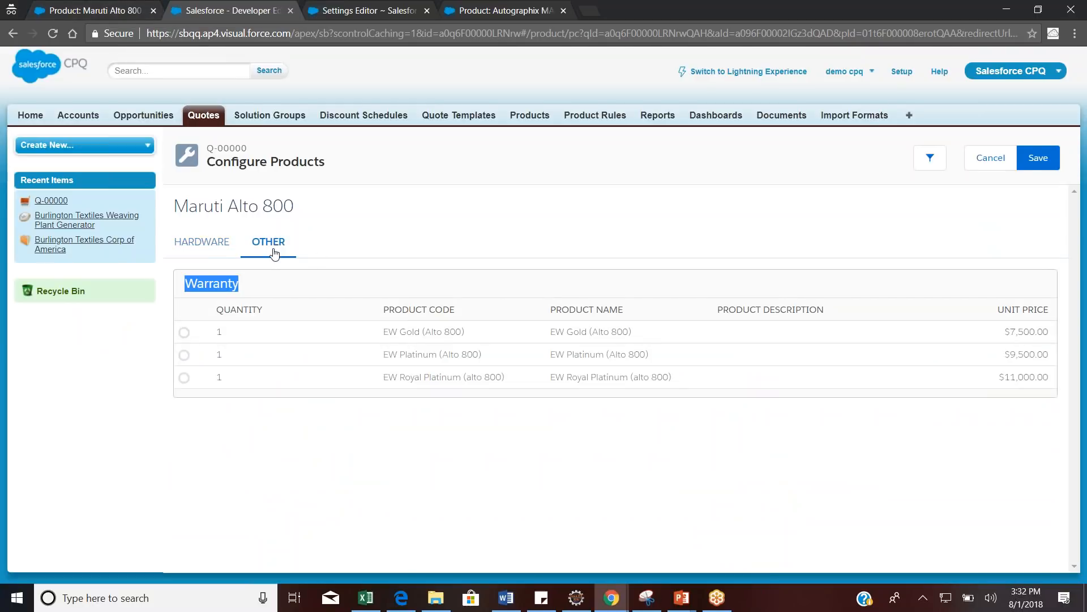
pyautogui.click(184, 335)
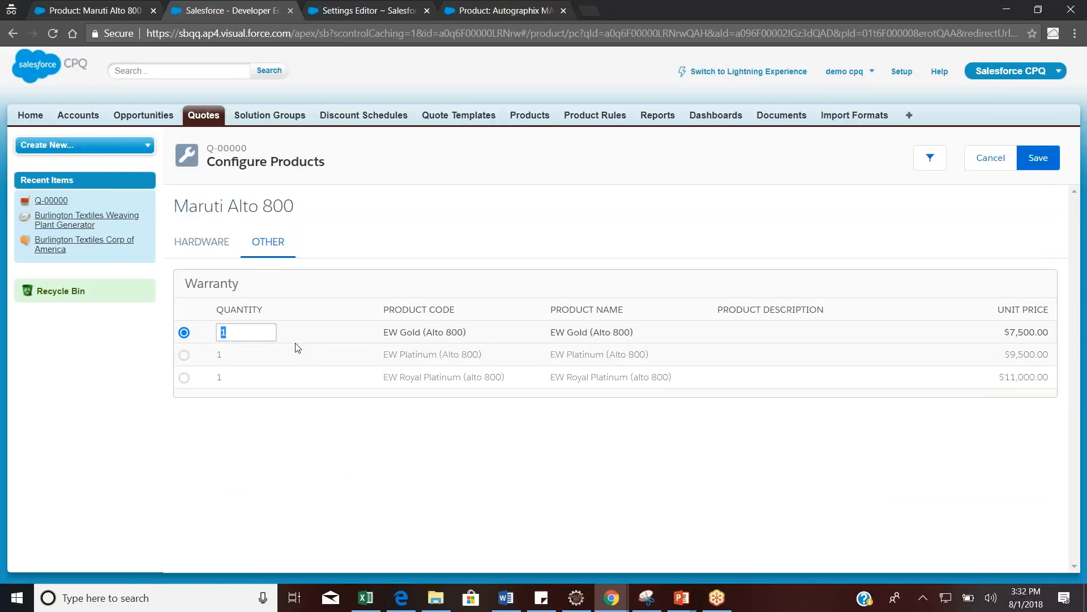
pyautogui.click(201, 243)
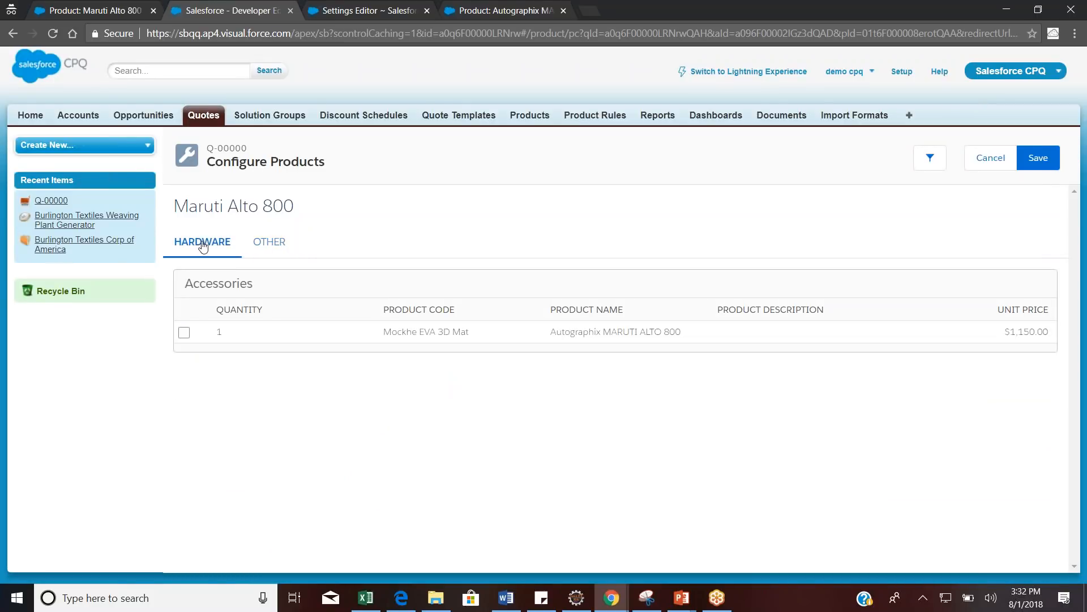
# Select the Autographix MARUTI ALTO 800 accessory and switch the bundle's warranty to EW Platinum (Alto 800)
pyautogui.click(185, 332)
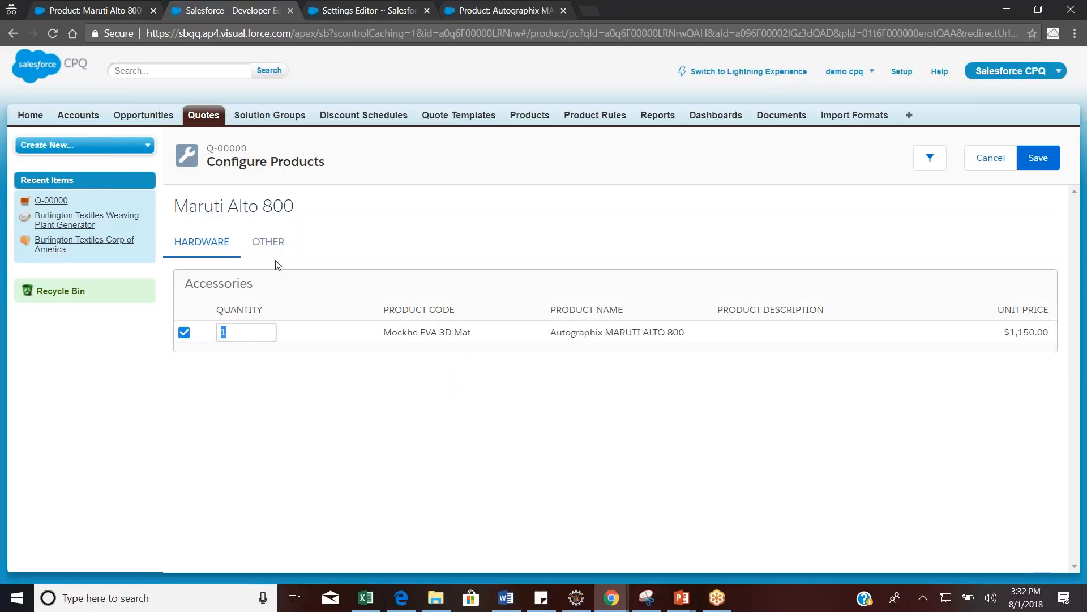
pyautogui.click(277, 243)
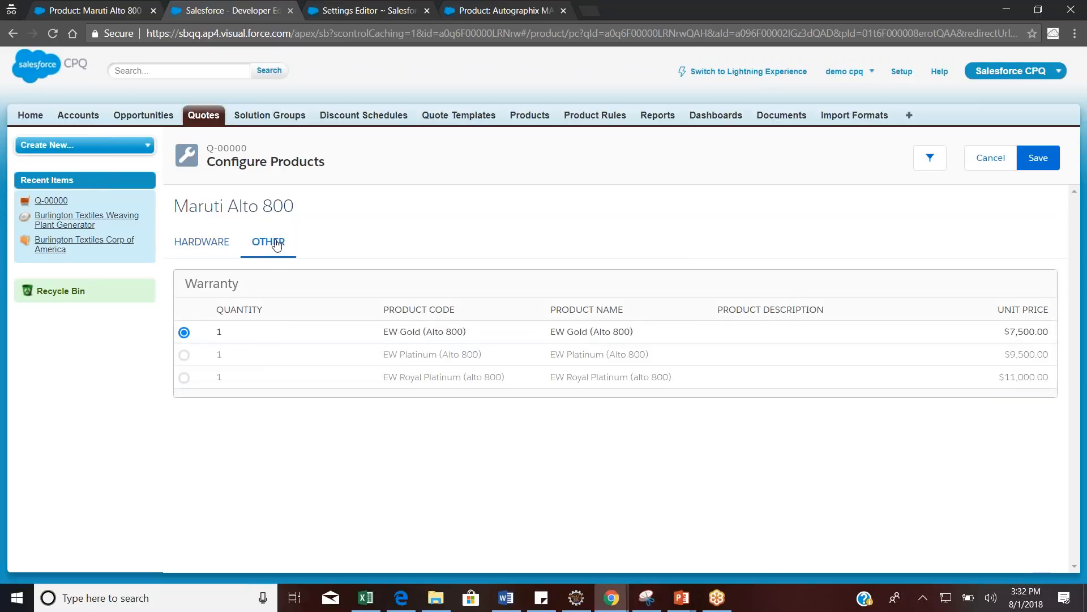
pyautogui.click(184, 356)
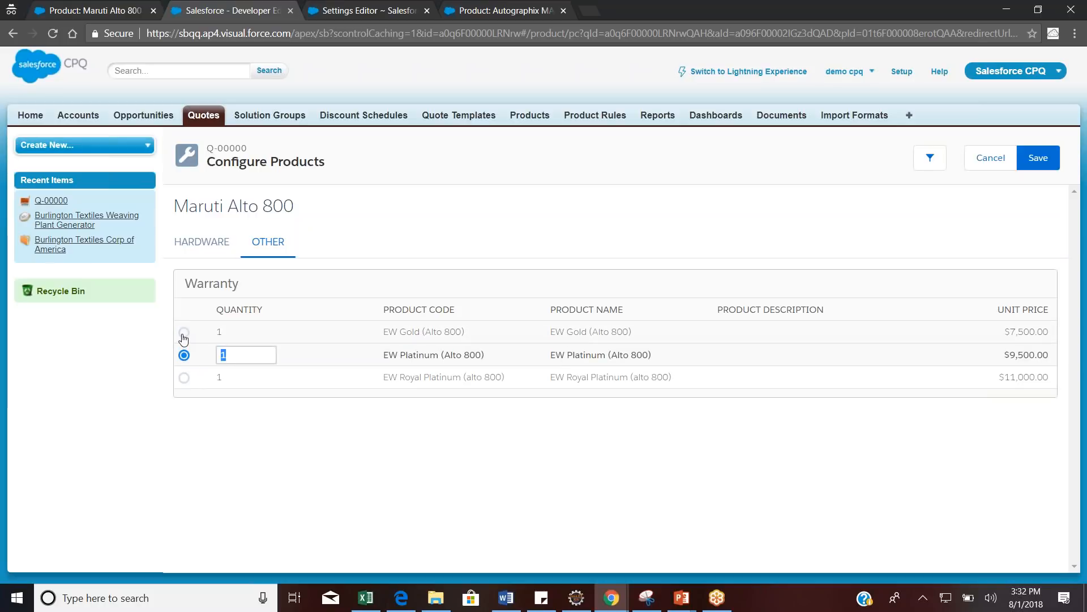
# Open the Warranty feature from the Maruti Alto 800 product record for editing and check its Min Options
pyautogui.click(90, 9)
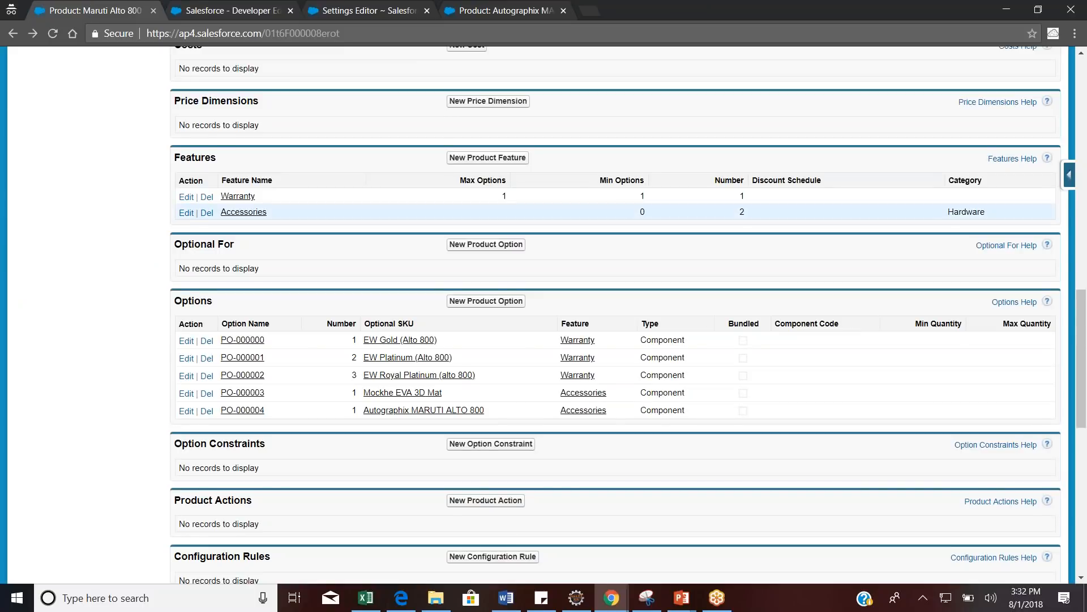
pyautogui.click(186, 197)
pyautogui.click(364, 249)
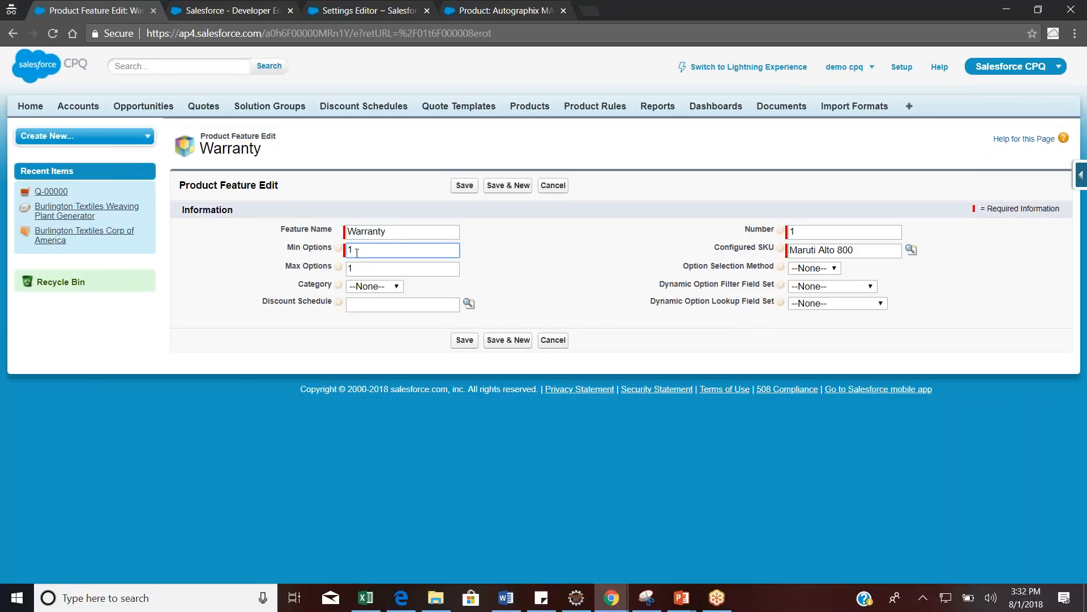
# Discard the quote's open bundle configuration and choose Maruti Alto 800 again from the Hardware products to configure it
pyautogui.click(224, 7)
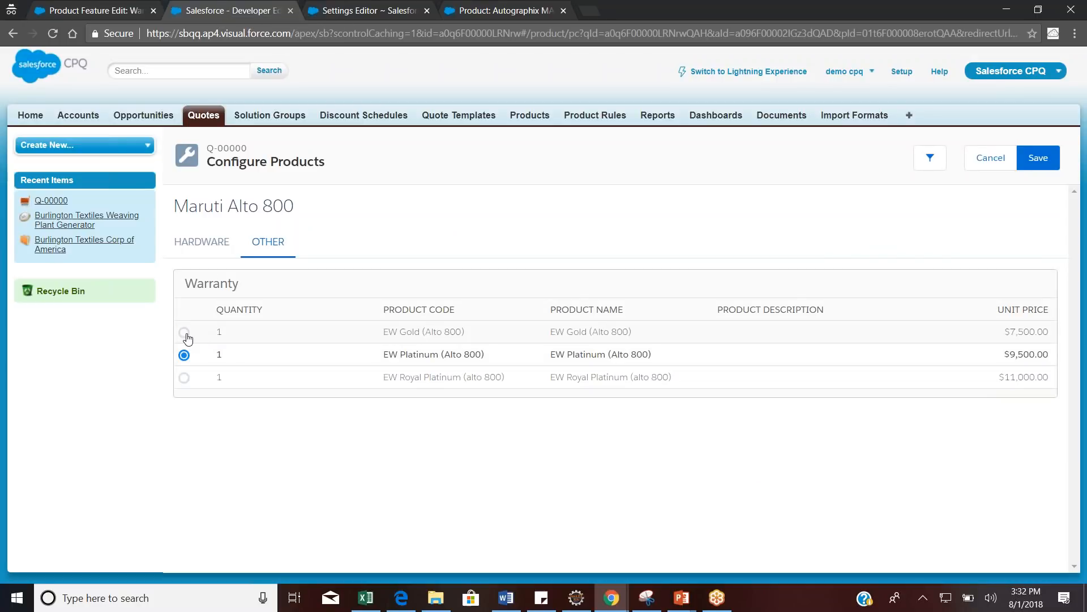
pyautogui.click(988, 163)
pyautogui.click(657, 161)
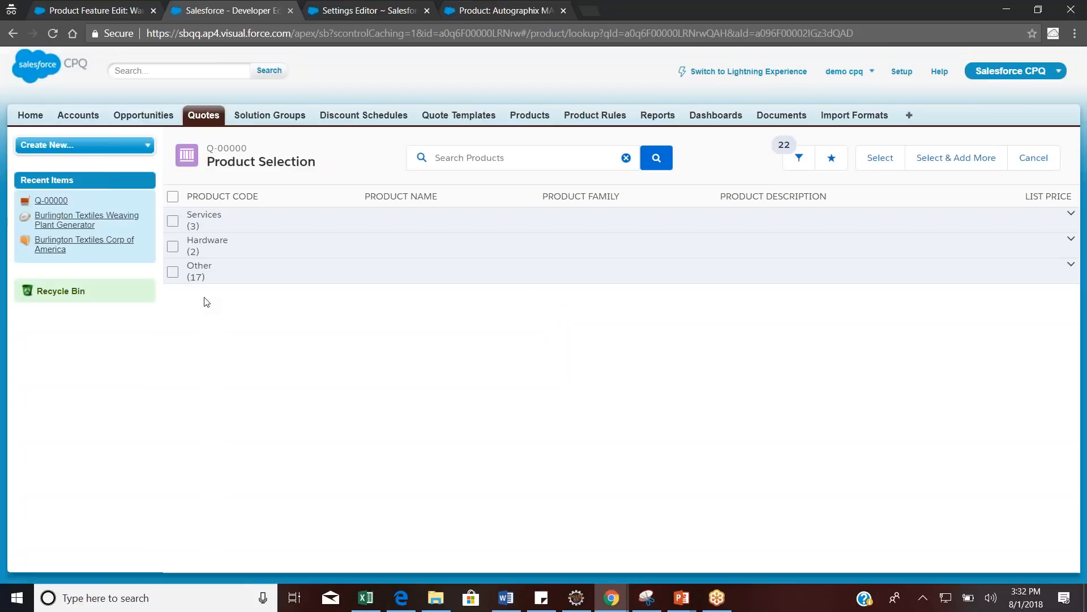
pyautogui.click(202, 238)
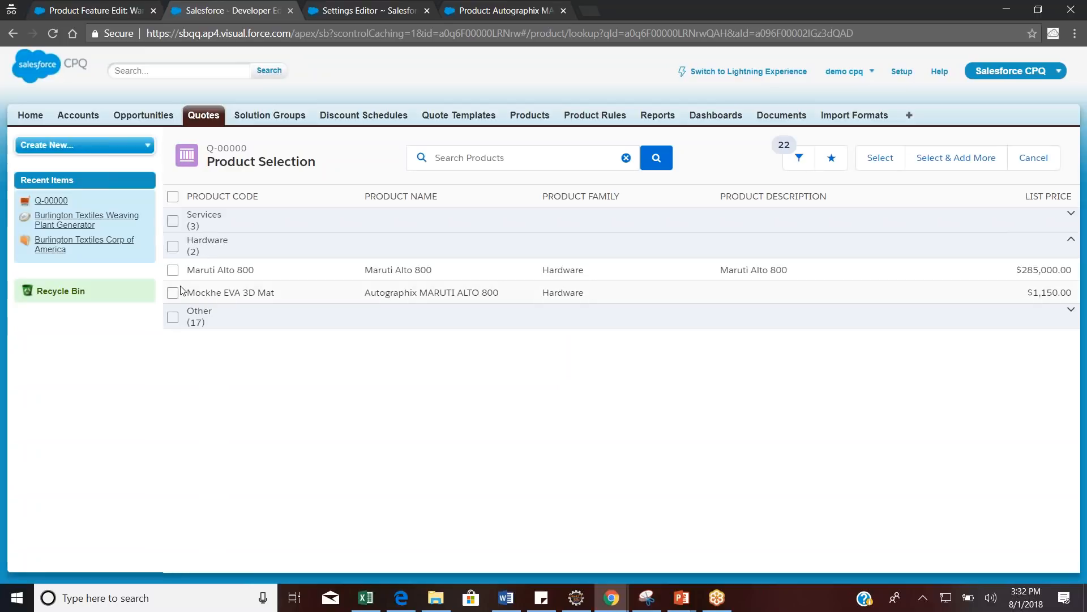
pyautogui.click(173, 269)
pyautogui.click(880, 158)
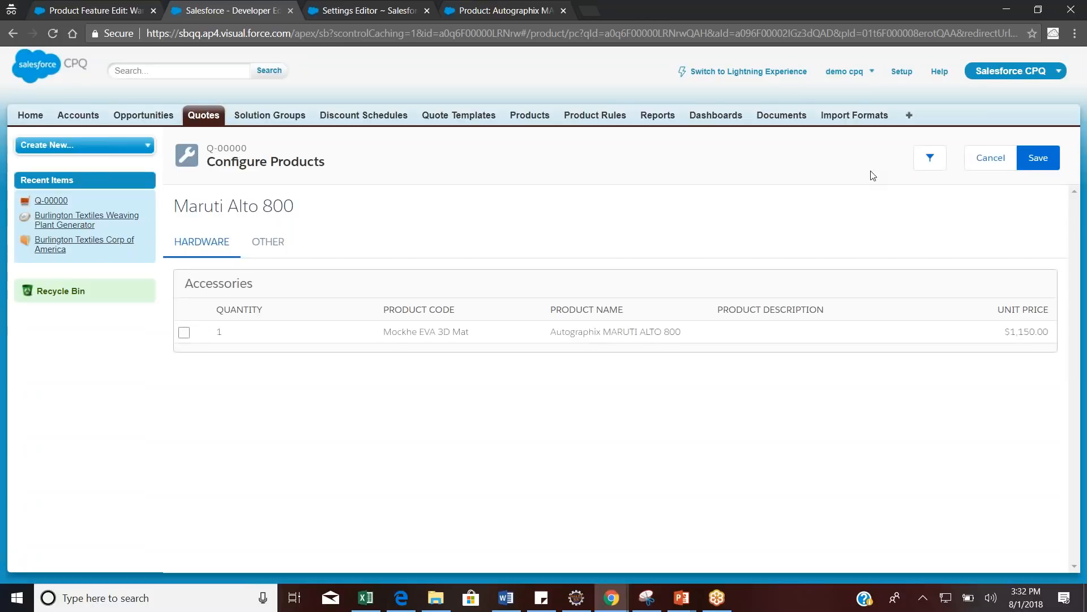
# Try to save the bundle configuration with only the Autographix MARUTI ALTO 800 accessory selected, and review the warranty options
pyautogui.click(266, 251)
pyautogui.click(216, 251)
pyautogui.click(267, 254)
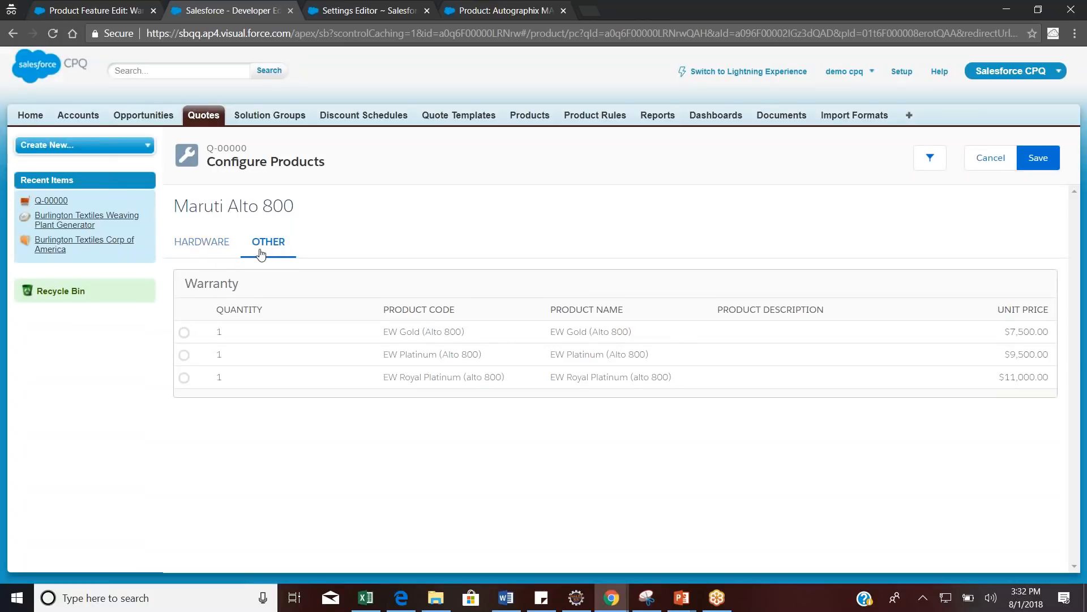
pyautogui.click(205, 247)
pyautogui.click(184, 333)
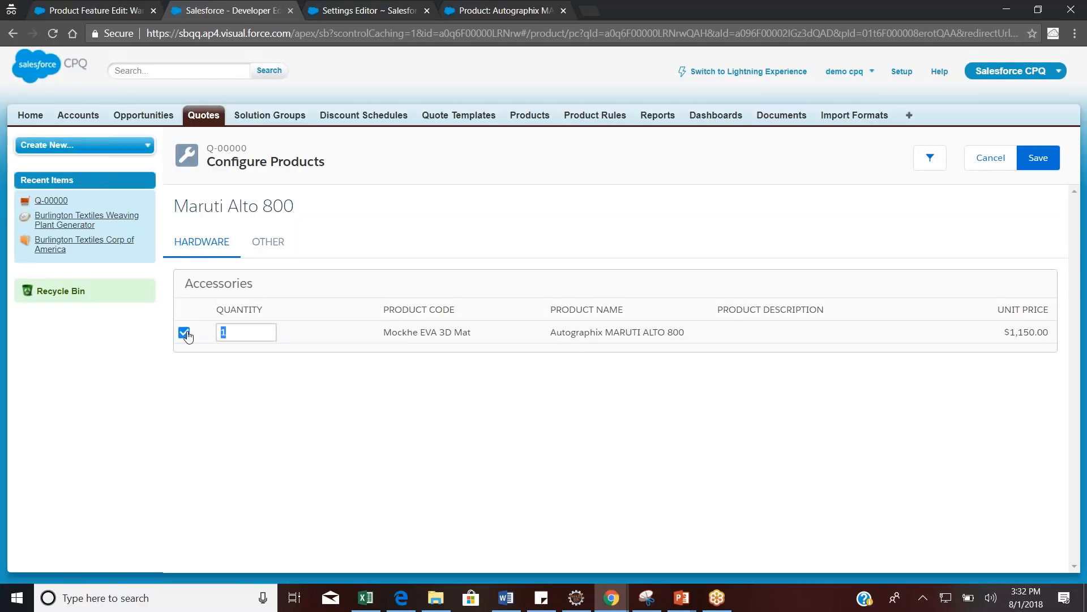
pyautogui.click(1041, 160)
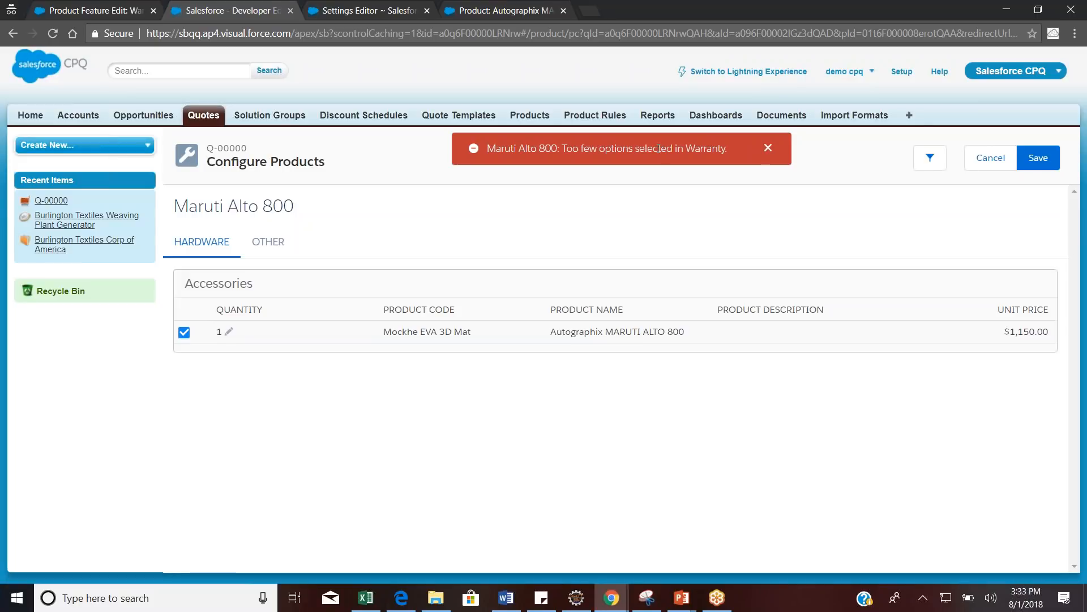
pyautogui.click(768, 148)
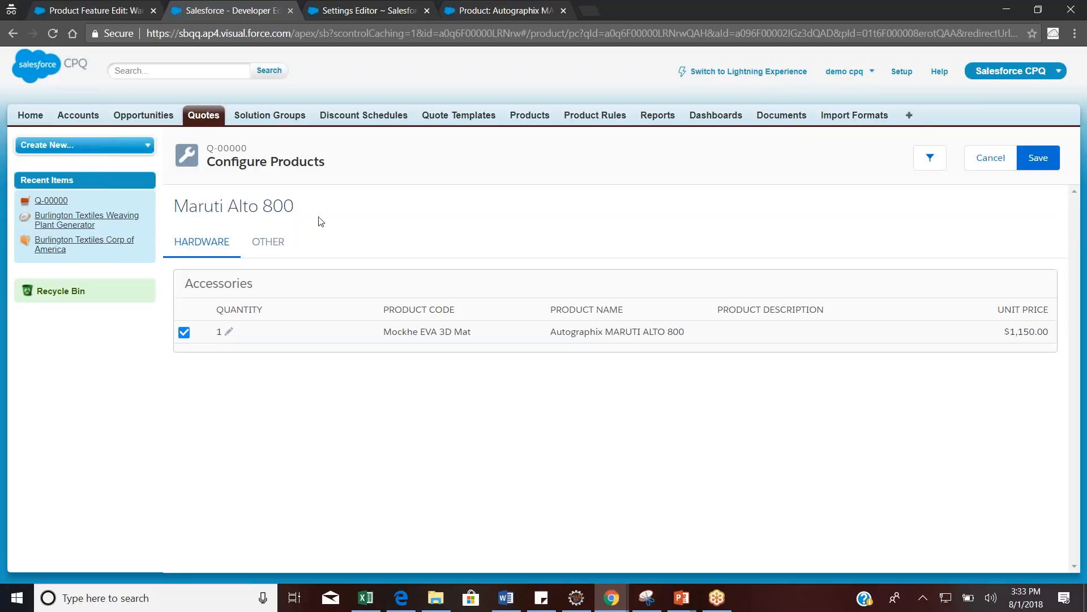
pyautogui.click(277, 242)
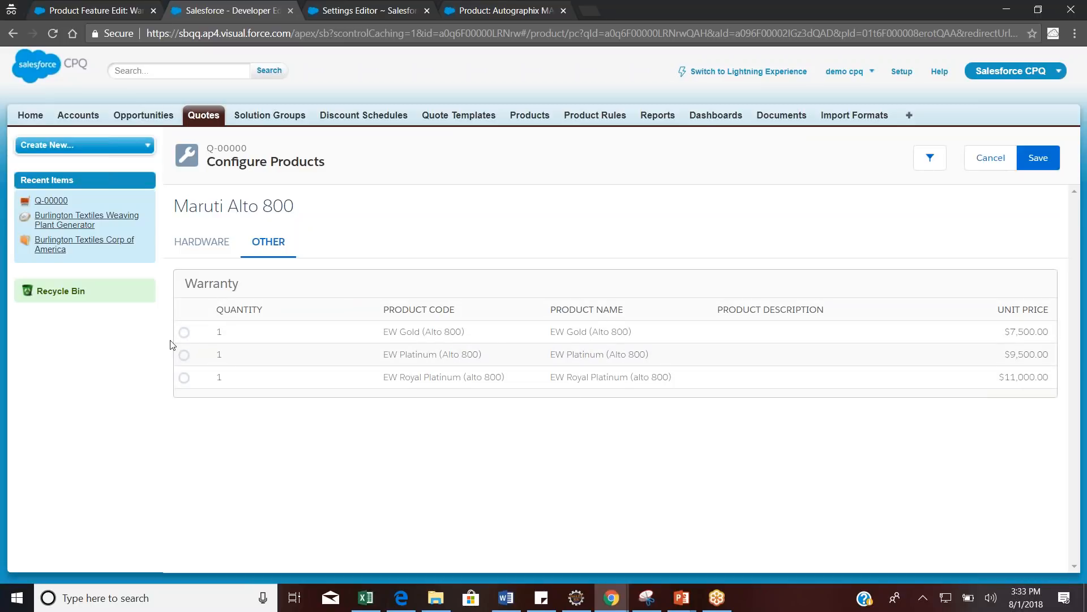
# Set the Warranty feature's Min Options to 0 on the Maruti Alto 800 product and save the feature
pyautogui.click(83, 11)
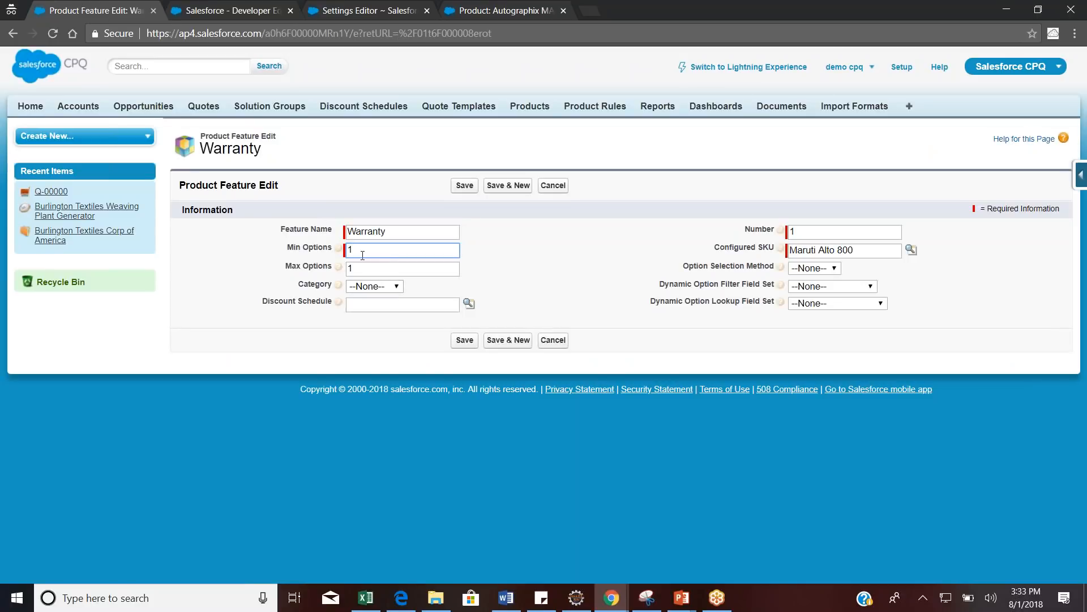
pyautogui.moveTo(353, 249); pyautogui.dragTo(338, 249)
pyautogui.click(586, 305)
pyautogui.click(427, 248)
pyautogui.write('0')
pyautogui.press('Tab')
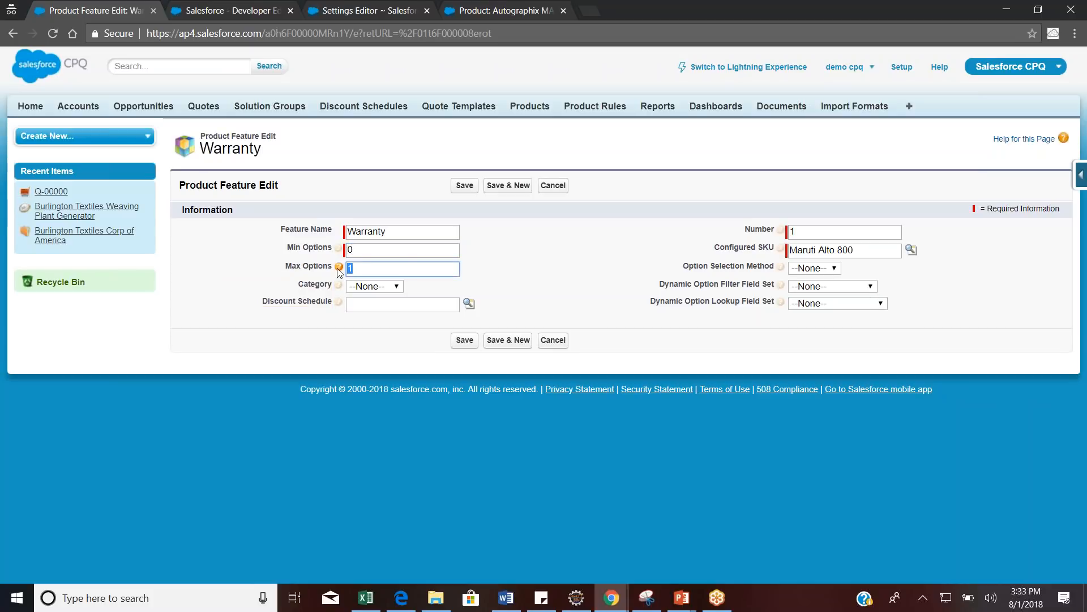
pyautogui.click(464, 340)
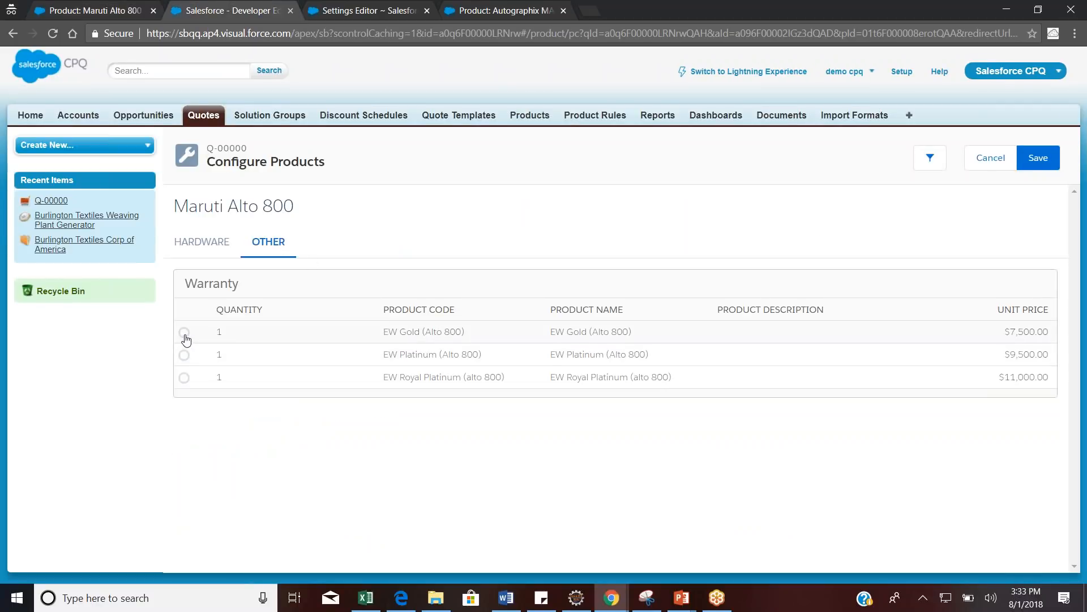
# Cancel the quote's current bundle configuration and reselect Maruti Alto 800 from the Hardware products for a fresh configuration
pyautogui.click(991, 159)
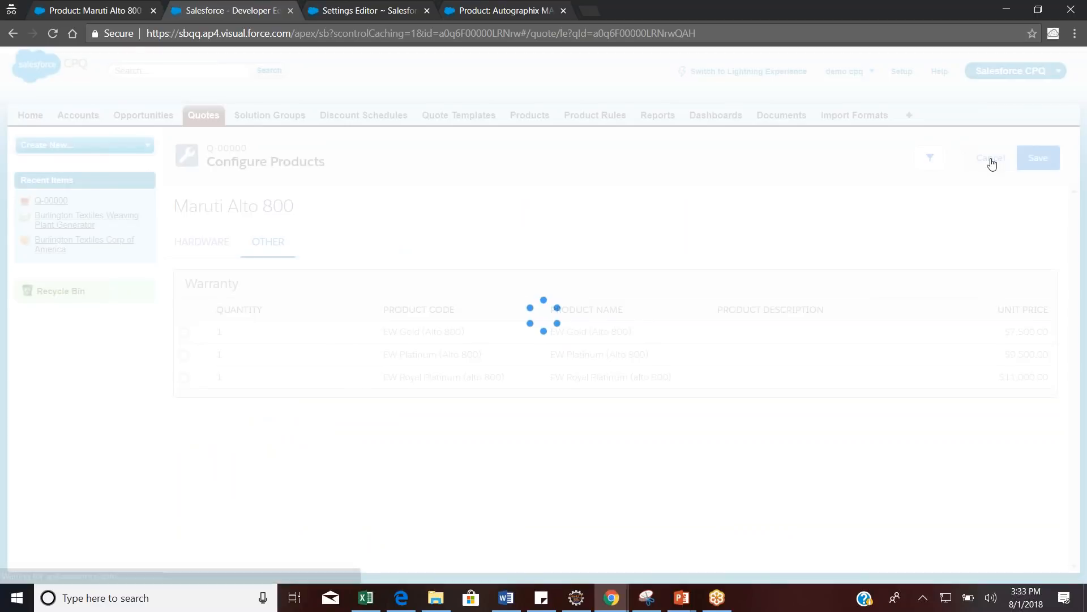
pyautogui.click(655, 157)
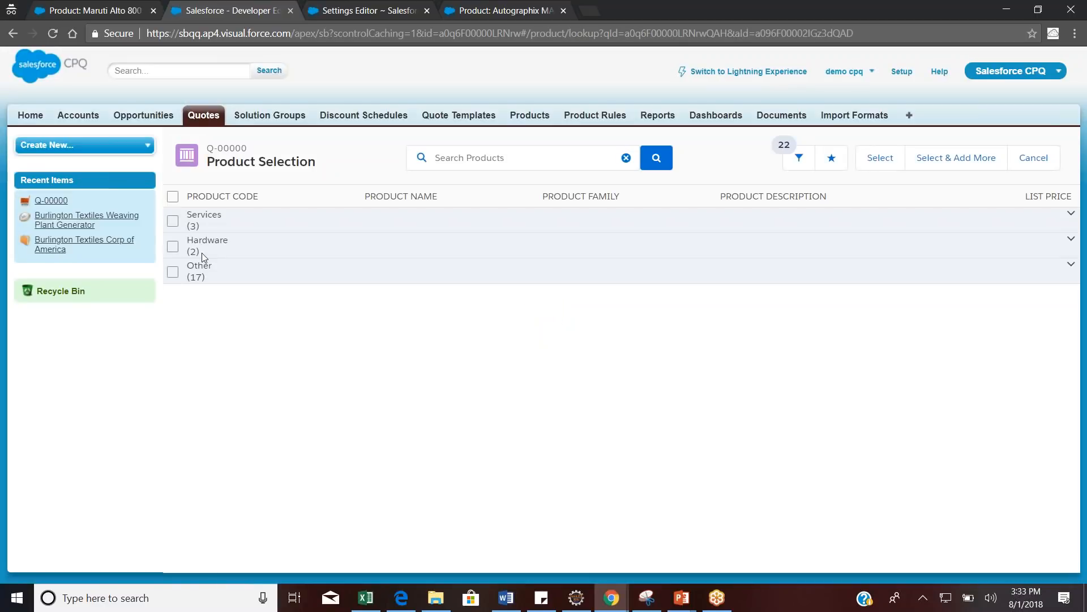
pyautogui.click(203, 254)
pyautogui.click(173, 270)
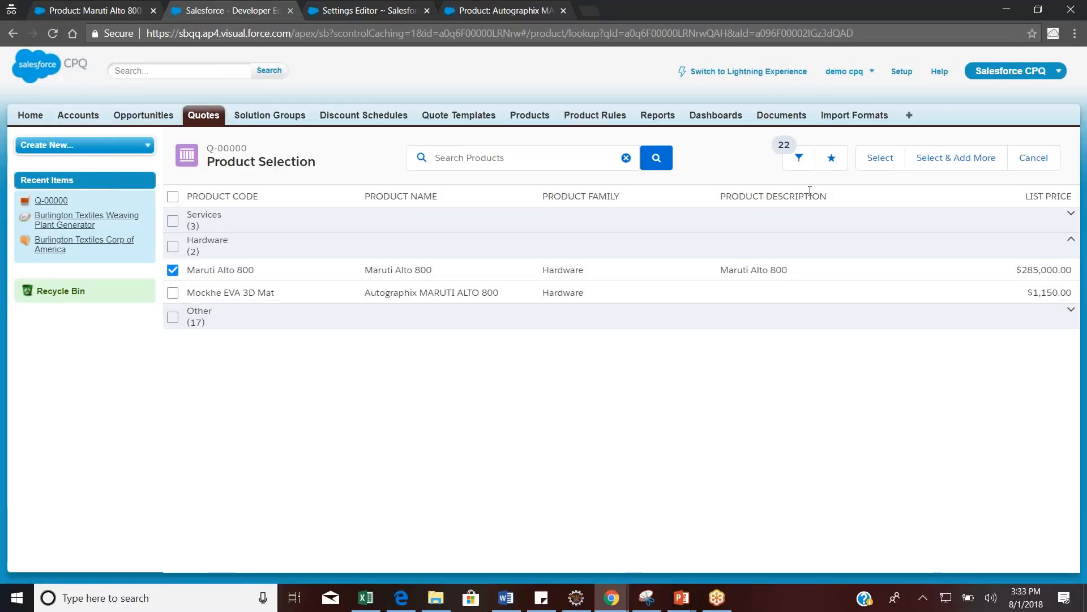
pyautogui.click(880, 158)
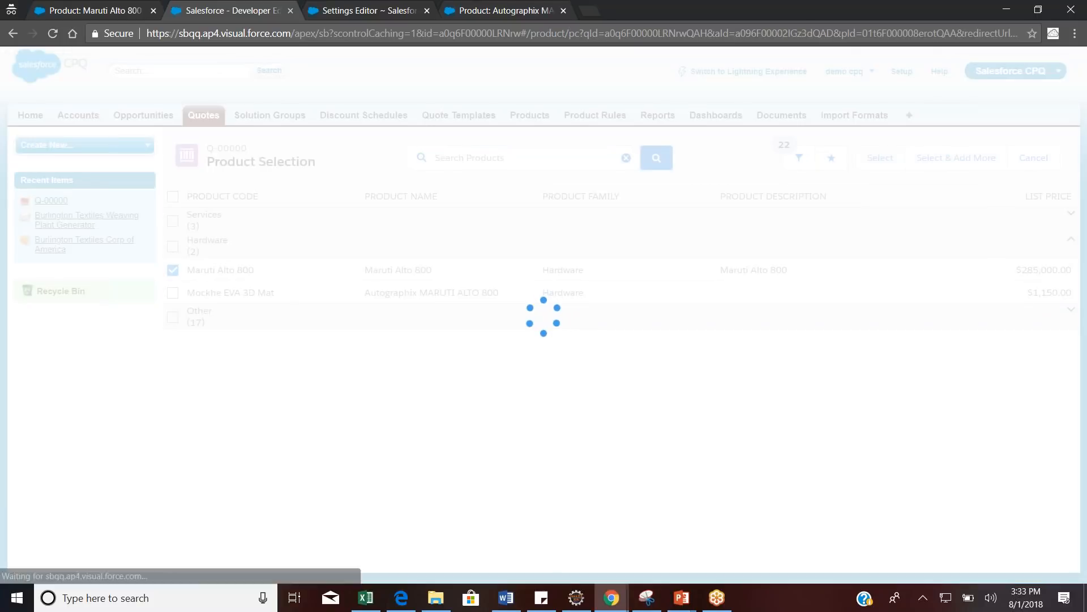
# Configure the bundle with the Autographix MARUTI ALTO 800 accessory and EW Platinum (Alto 800) warranty, and save it to the quote
pyautogui.click(182, 333)
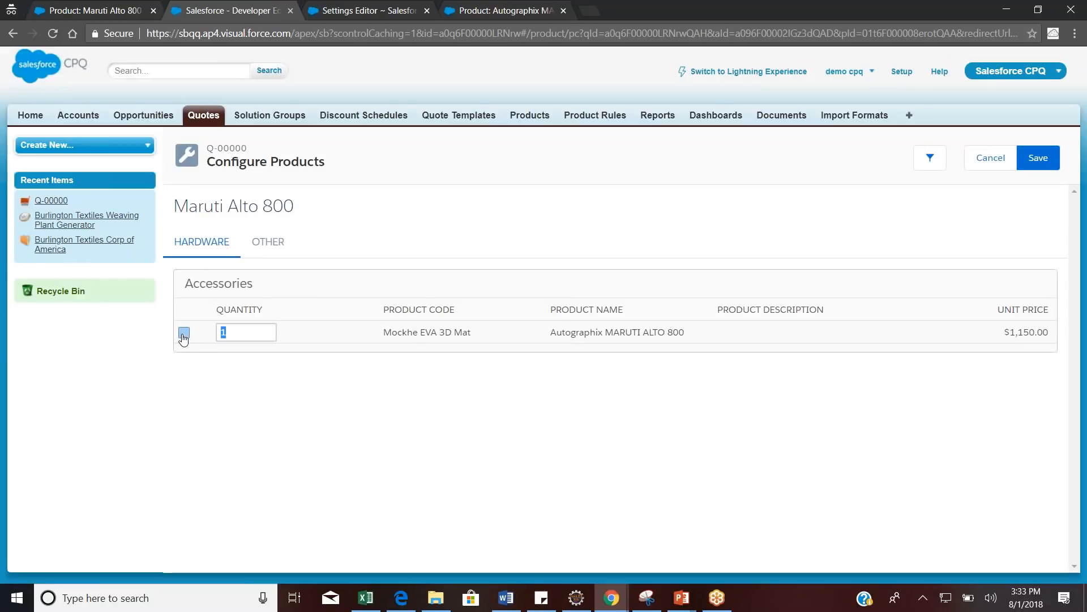
pyautogui.click(267, 242)
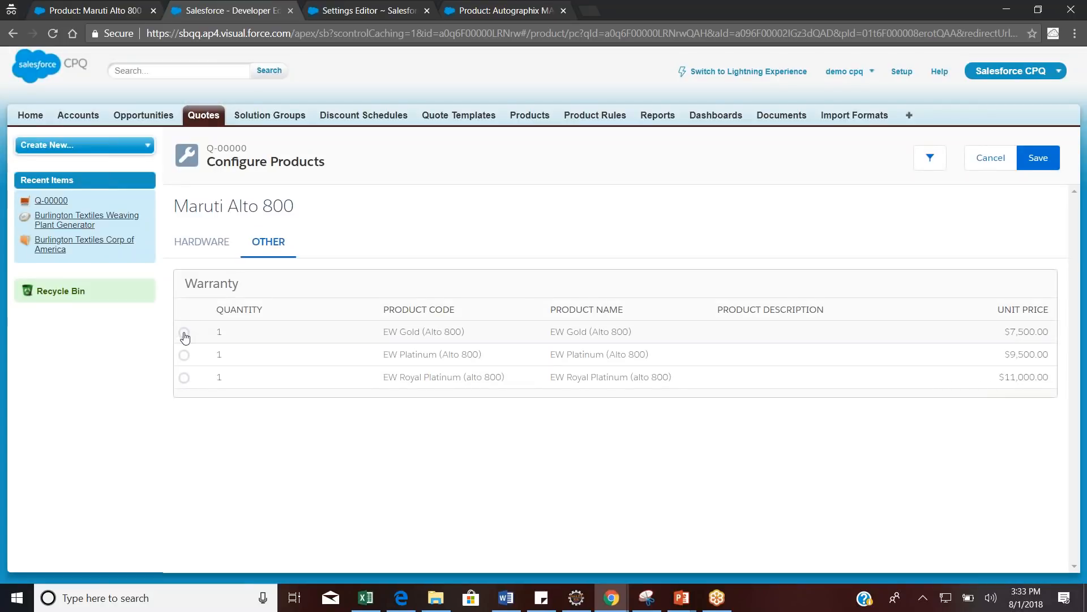
pyautogui.click(184, 355)
pyautogui.click(1036, 160)
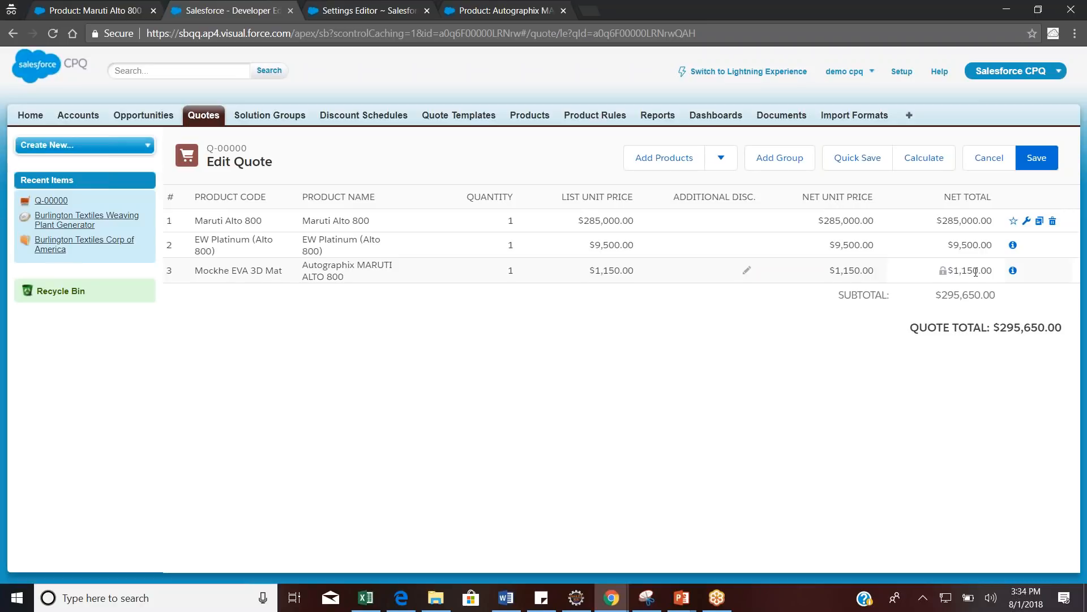
pyautogui.moveTo(1065, 328); pyautogui.dragTo(999, 323)
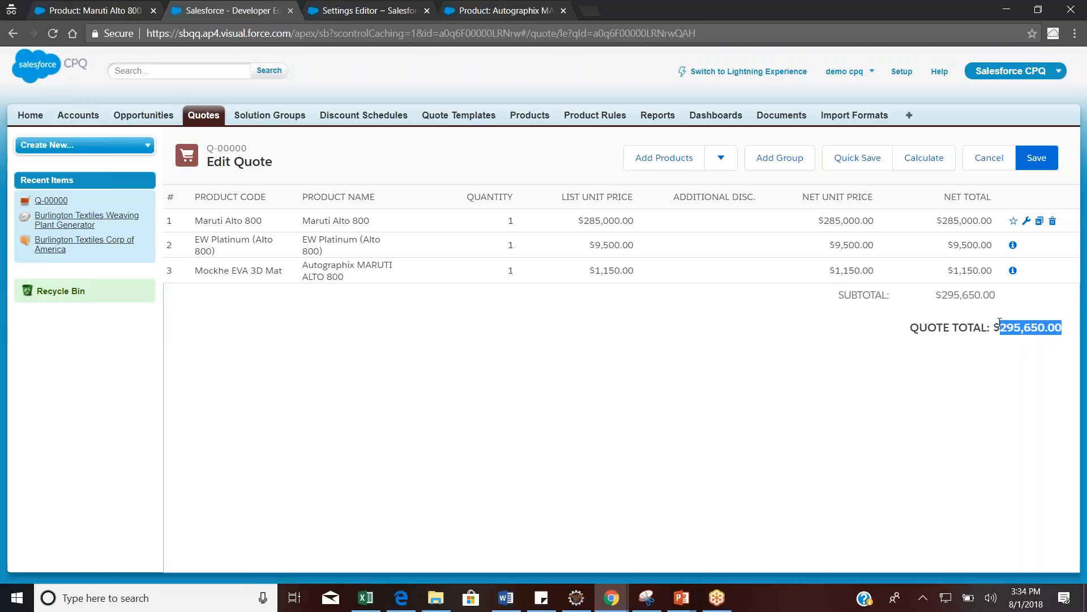
pyautogui.click(1032, 168)
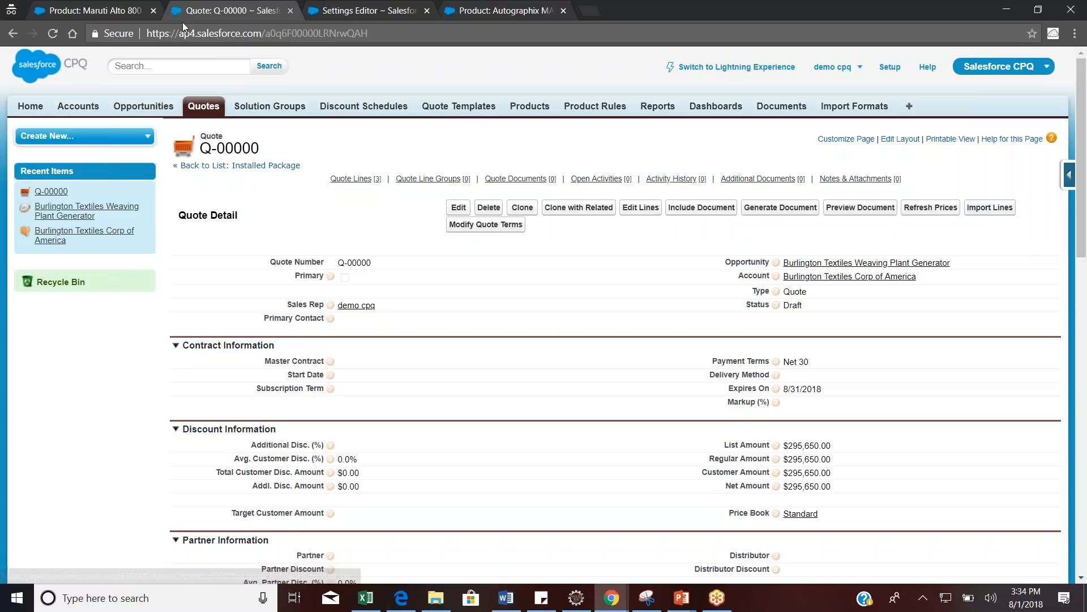
# Switch to the Salesforce CPQ.pptx presentation in PowerPoint and review the Lesson 4: Product Bundles slide at 100% zoom
pyautogui.click(100, 11)
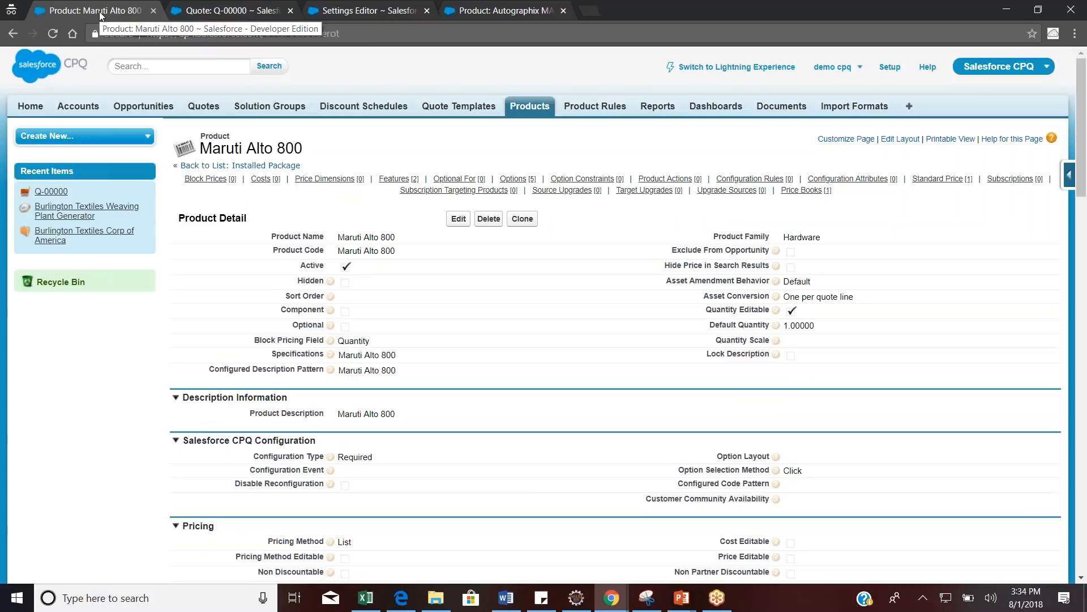
pyautogui.click(228, 12)
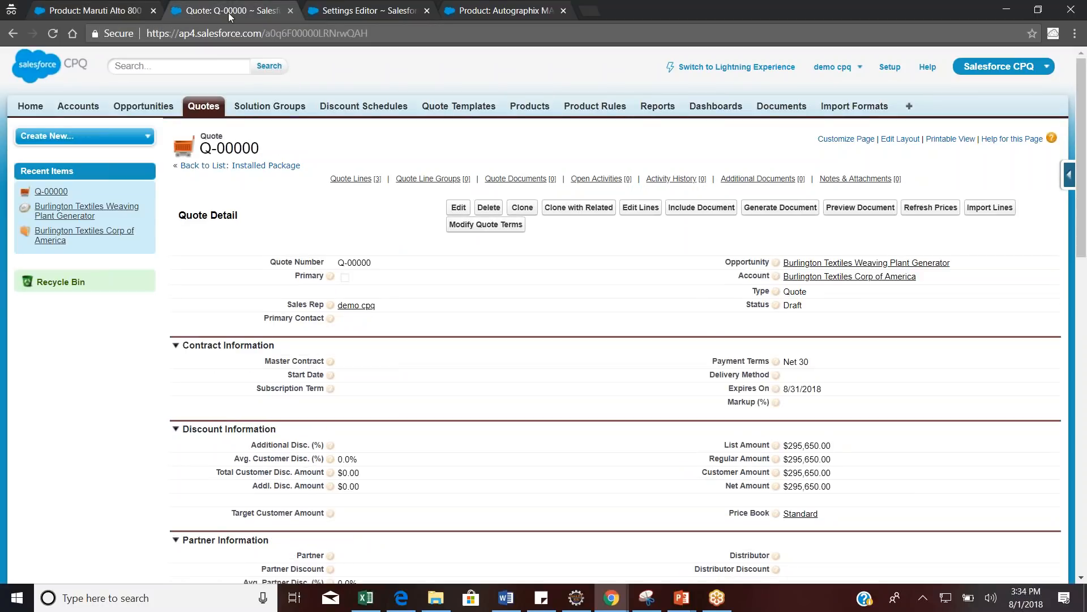
pyautogui.click(120, 13)
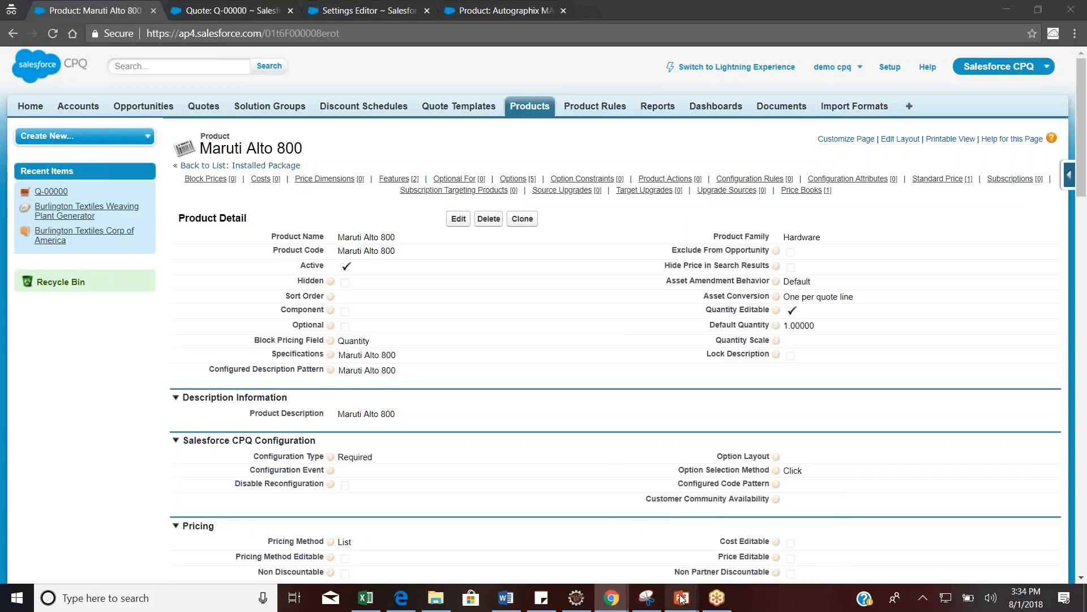
pyautogui.moveTo(681, 598)
pyautogui.moveTo(595, 561)
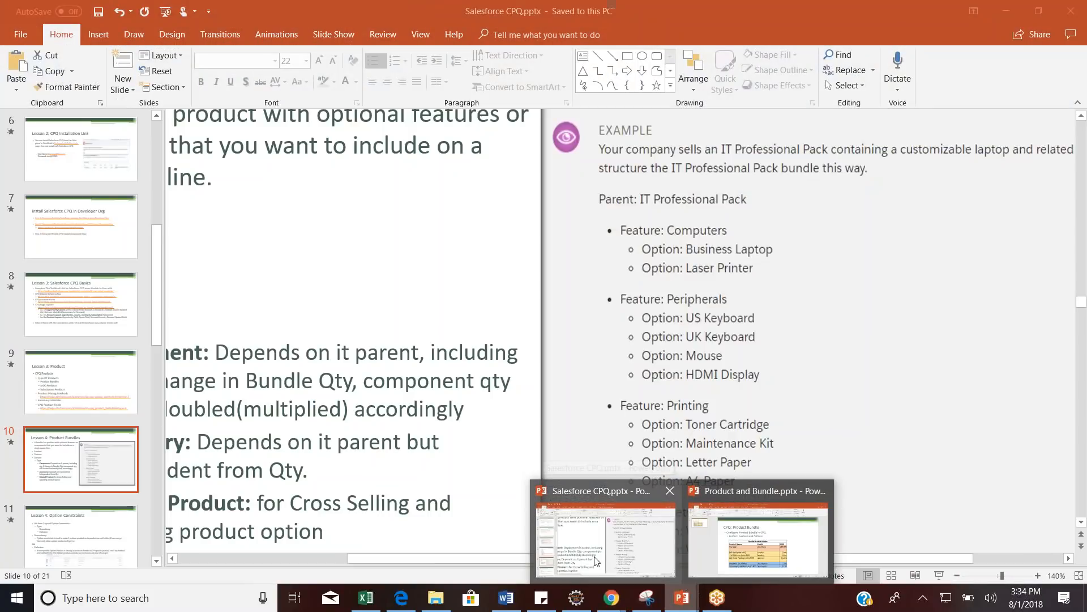
pyautogui.click(595, 560)
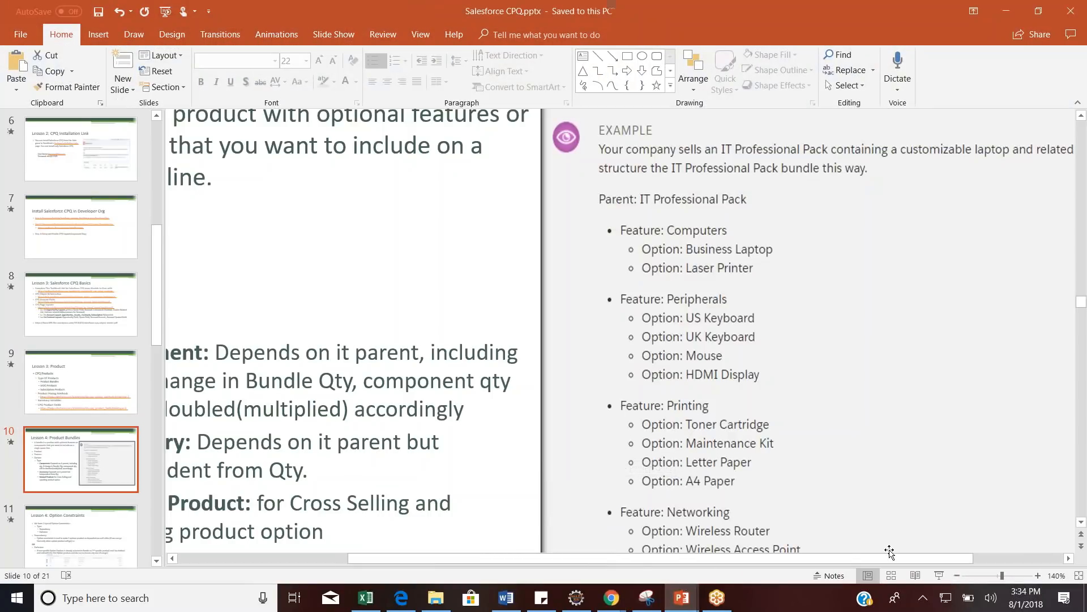
pyautogui.click(957, 575)
pyautogui.click(957, 575)
pyautogui.click(957, 575)
pyautogui.click(957, 576)
pyautogui.click(957, 575)
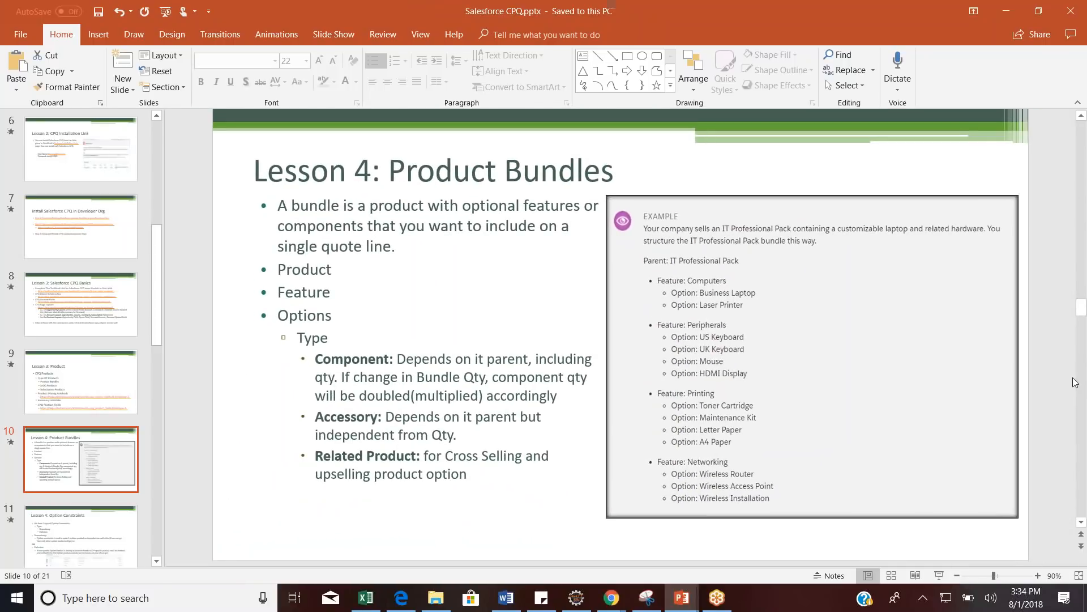
pyautogui.click(1038, 575)
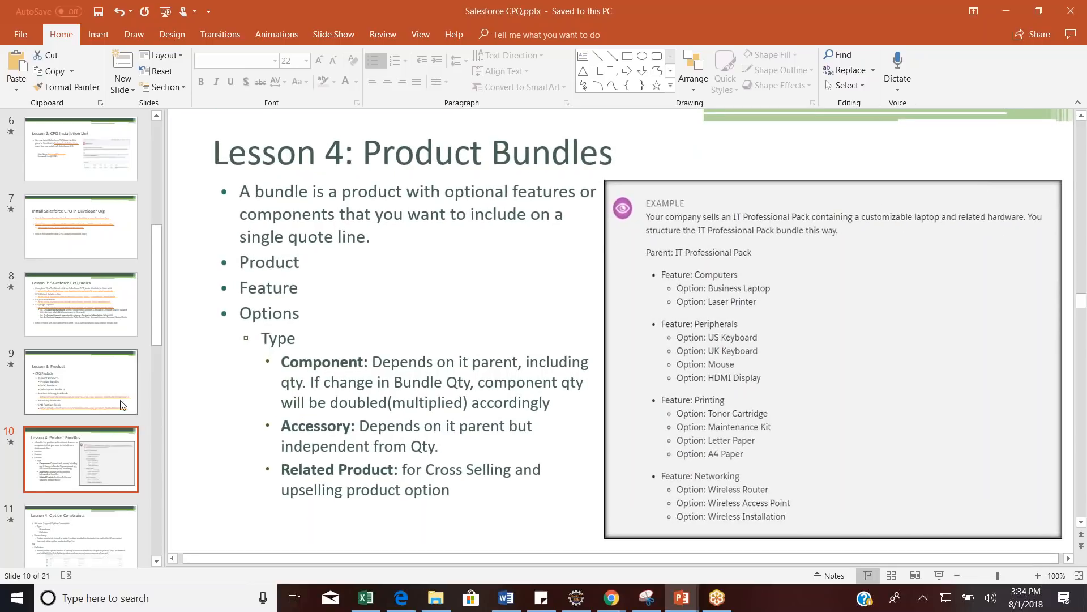
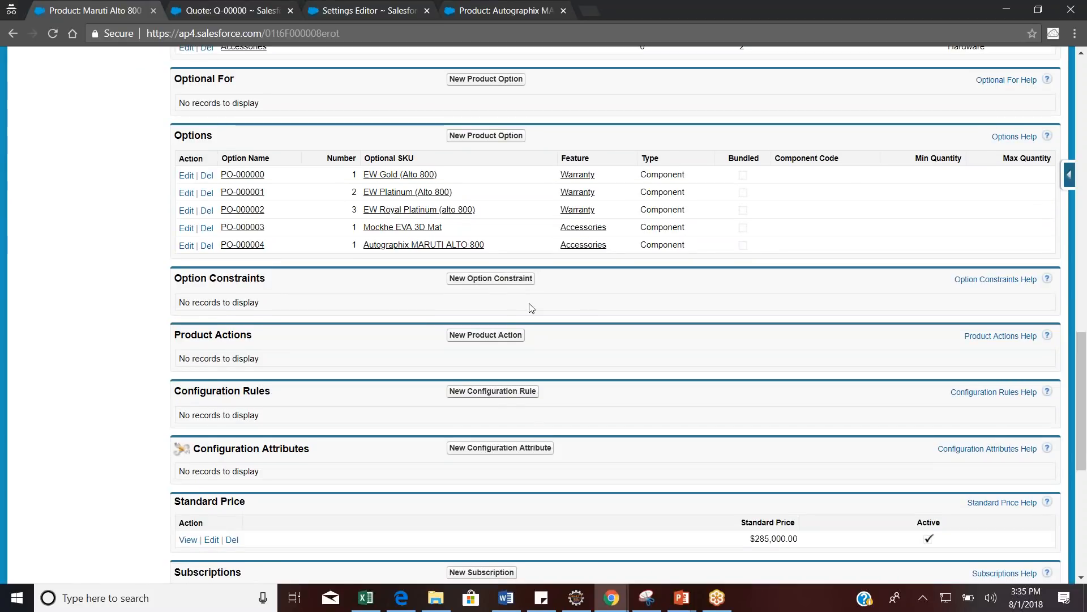
# Start a new option constraint for the Maruti Alto 800 product and show the available constraint types
pyautogui.click(492, 280)
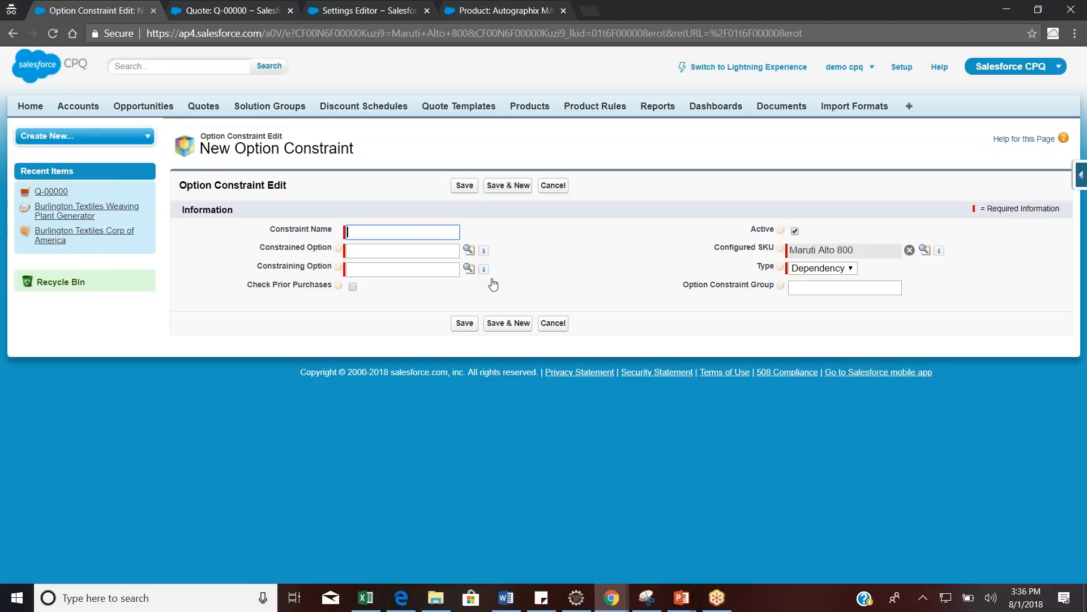
pyautogui.click(842, 270)
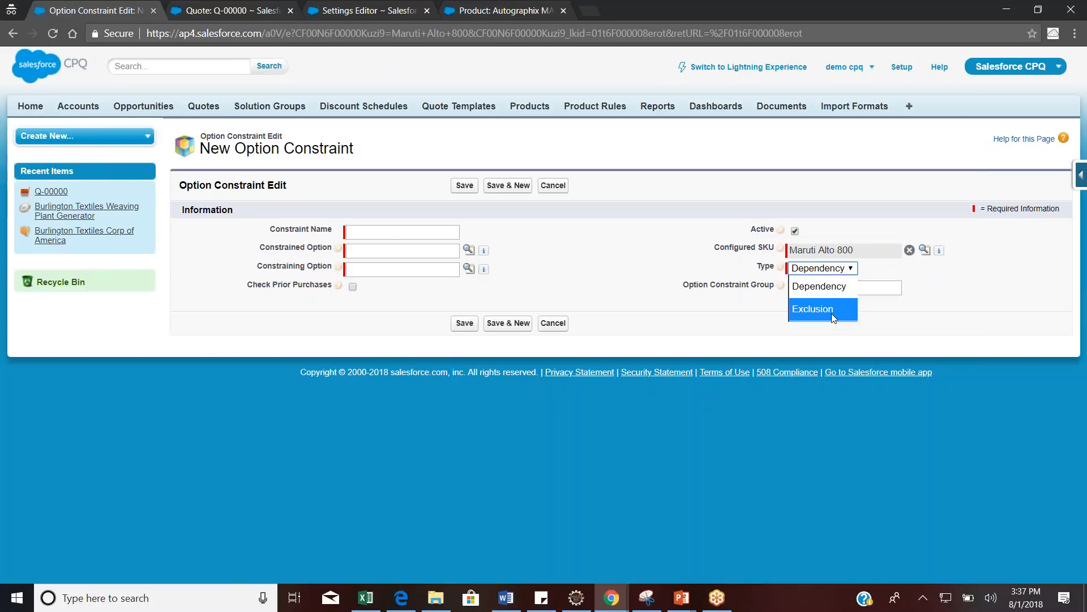
# Switch to Salesforce CPQ.pptx in PowerPoint, review the Lesson 4: Option Constraints slide, and move its Peripherals picture up into full view
pyautogui.hotkey('alt', 'Tab')
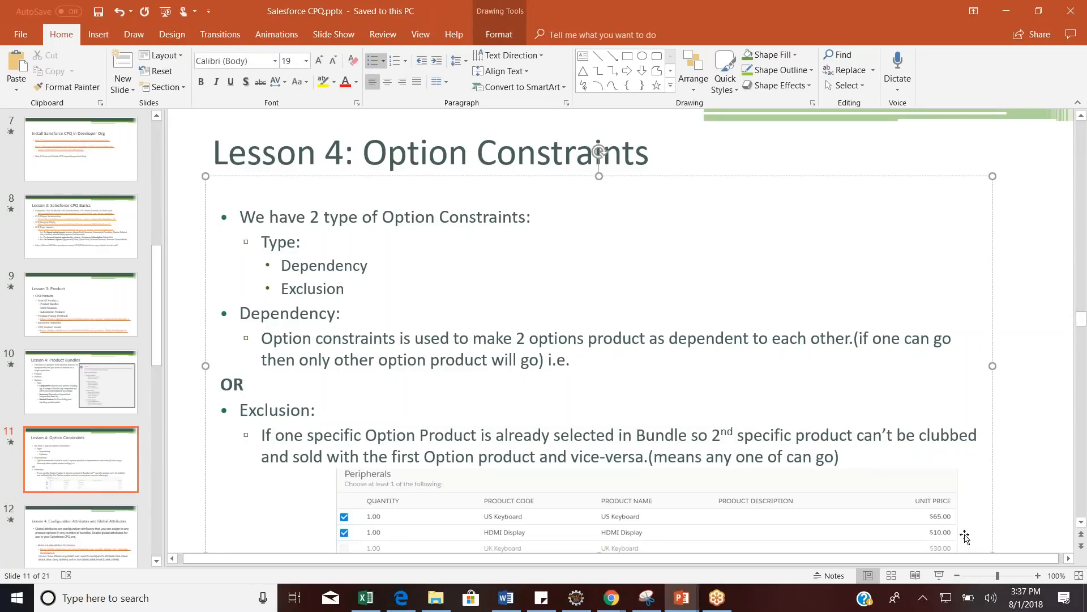
pyautogui.click(1081, 522)
pyautogui.click(1082, 522)
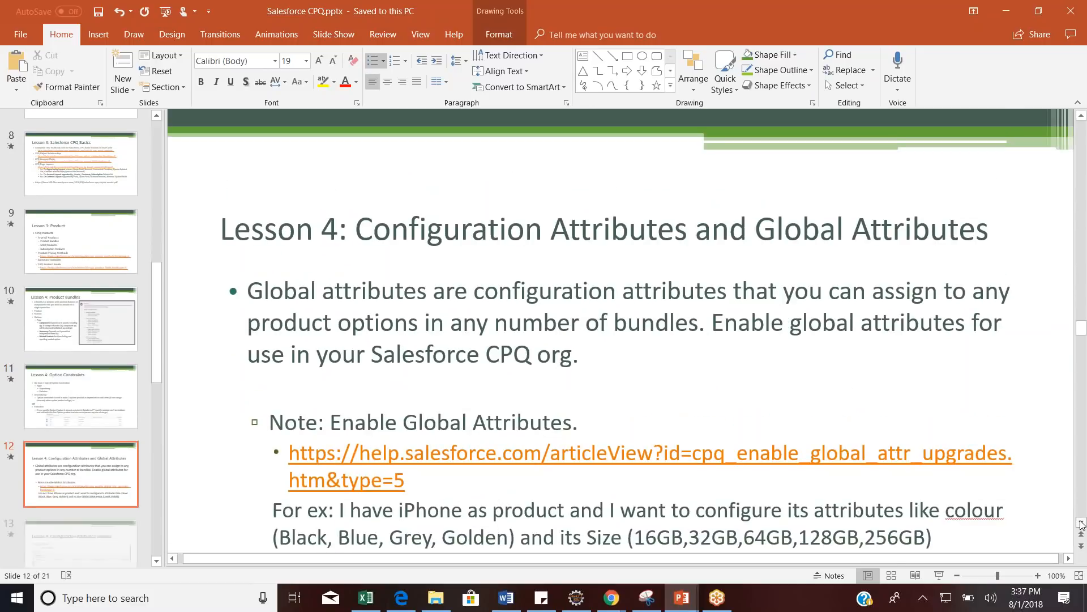
pyautogui.click(77, 361)
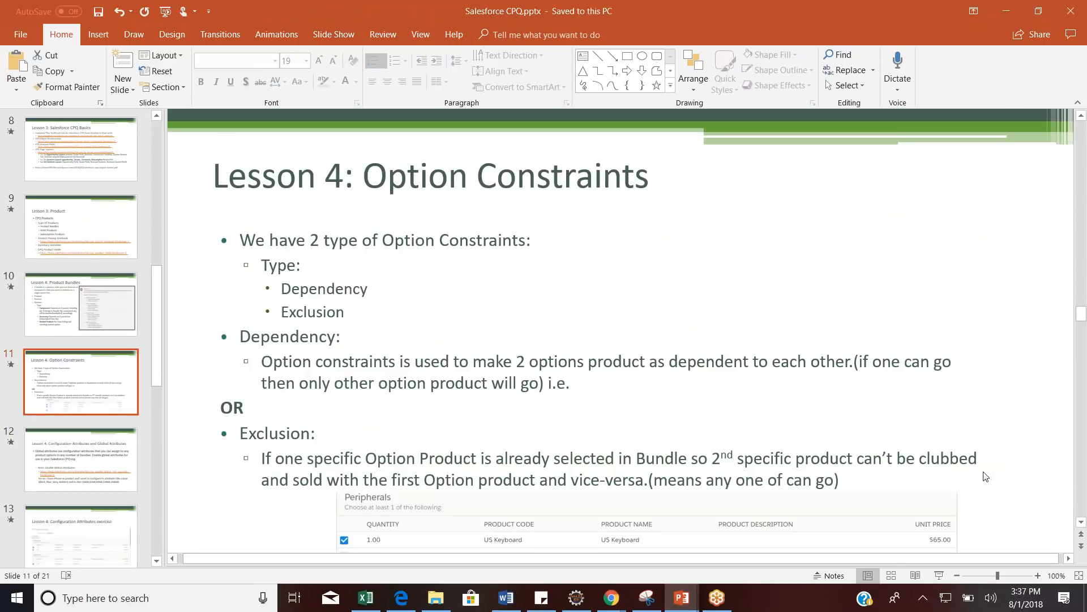
pyautogui.moveTo(893, 523); pyautogui.dragTo(858, 385)
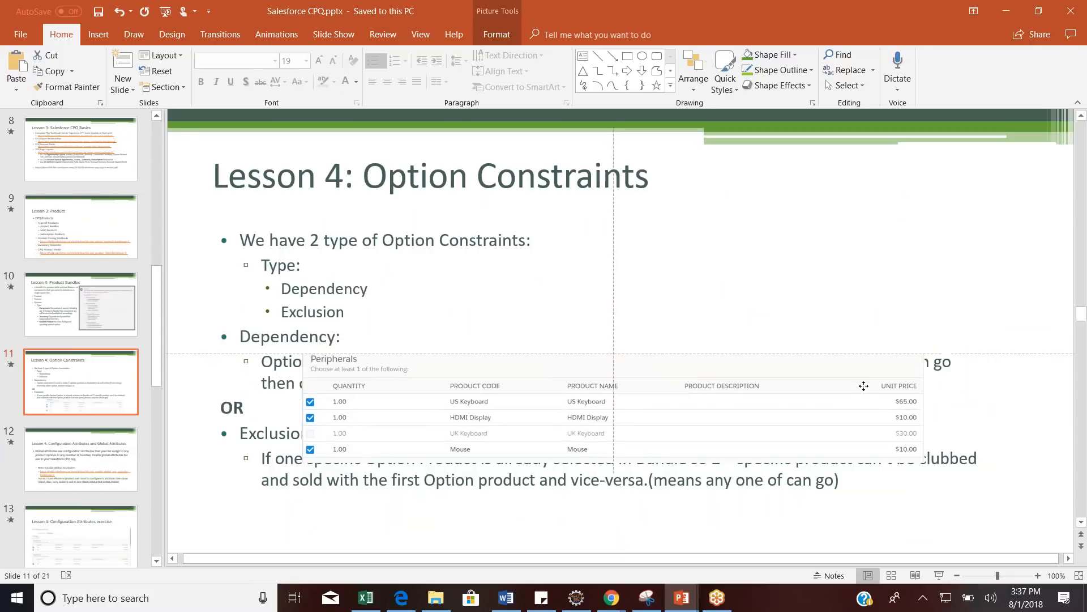
pyautogui.click(734, 534)
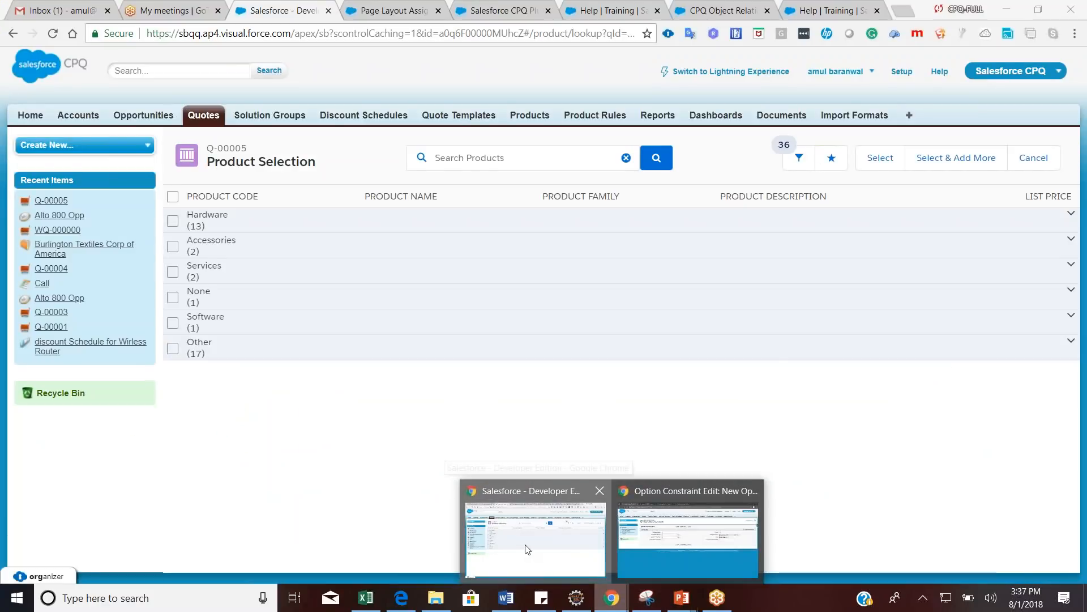
# Switch to the other Chrome window, open quote Q-00001 in the line editor, and start adding products
pyautogui.click(528, 547)
pyautogui.click(205, 115)
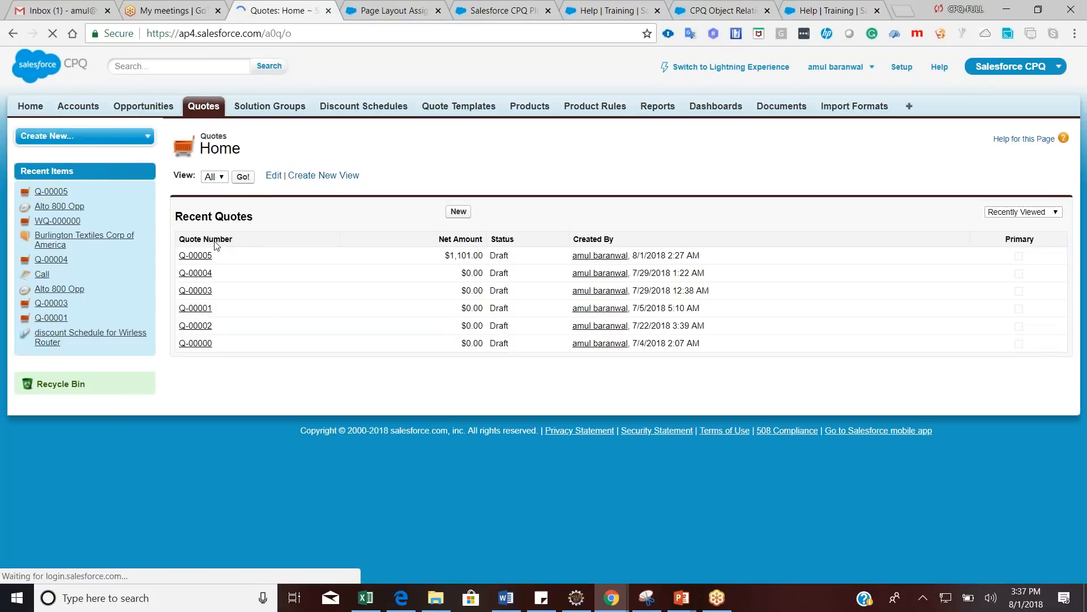
pyautogui.click(205, 310)
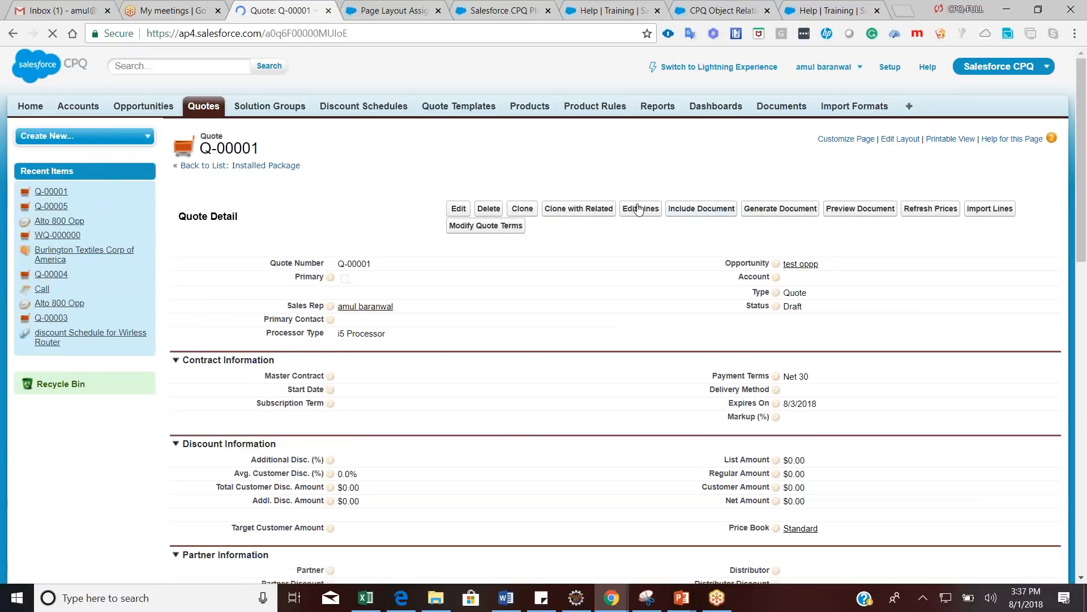
pyautogui.click(640, 209)
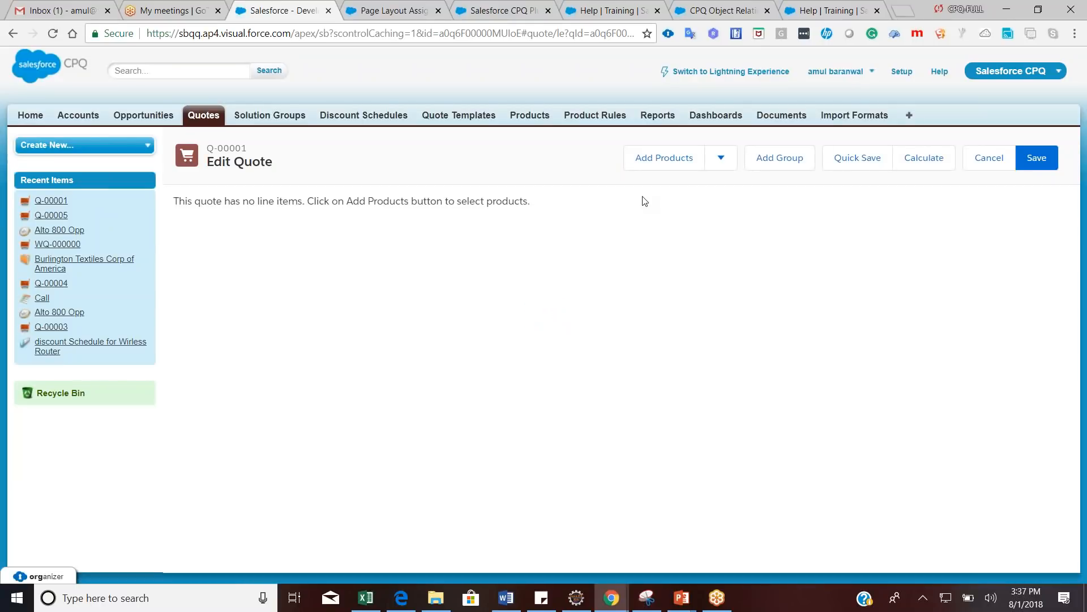
pyautogui.click(657, 159)
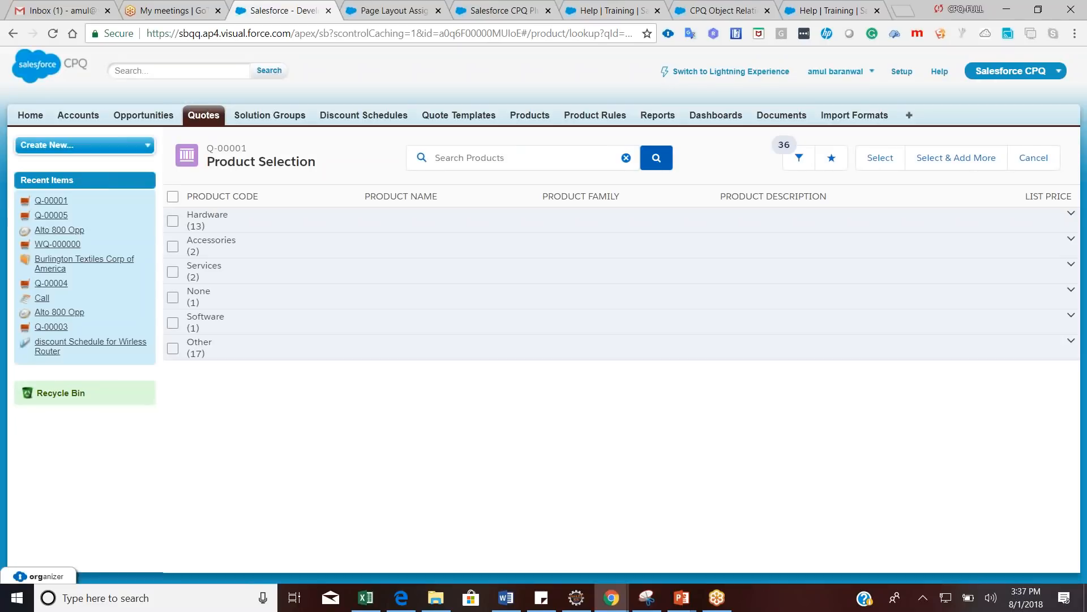
# Search for IT Professional Pack, select it for the quote, and review its Computers and Peripherals options
pyautogui.click(490, 162)
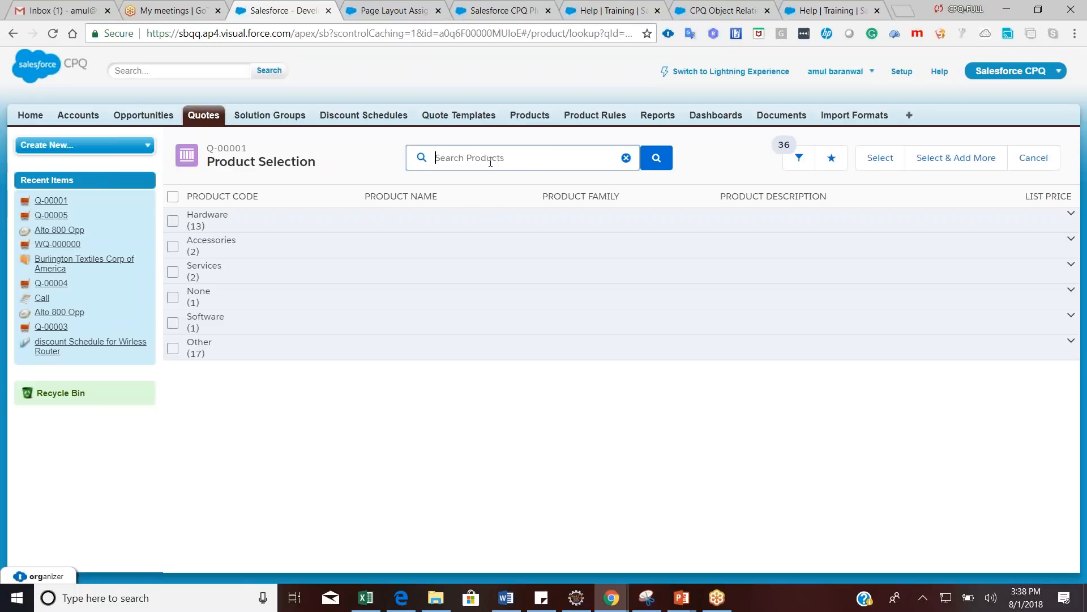
pyautogui.write('it pro')
pyautogui.click(487, 214)
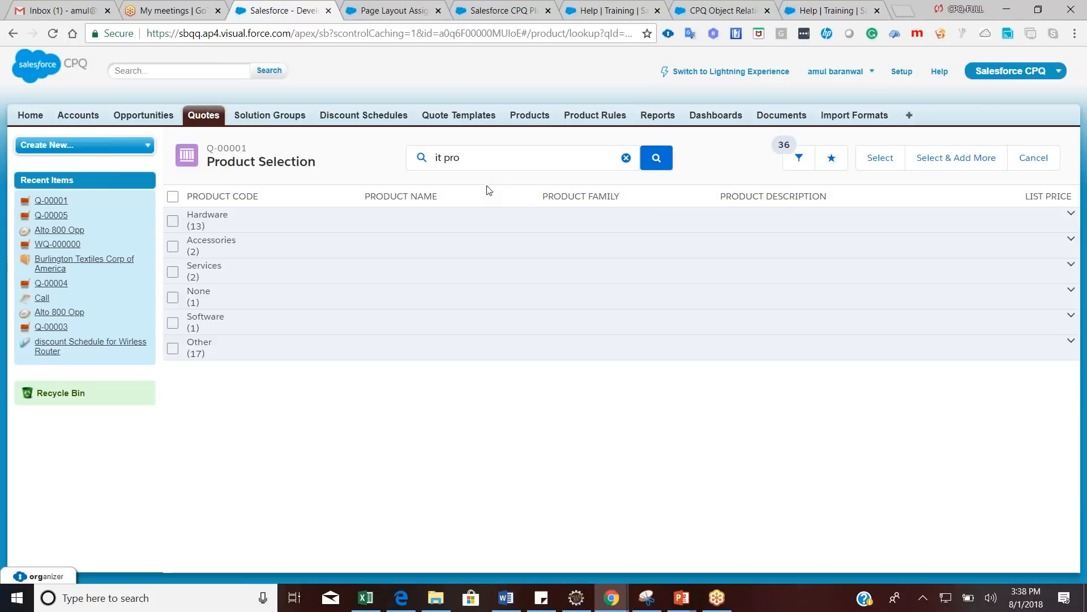
pyautogui.click(490, 161)
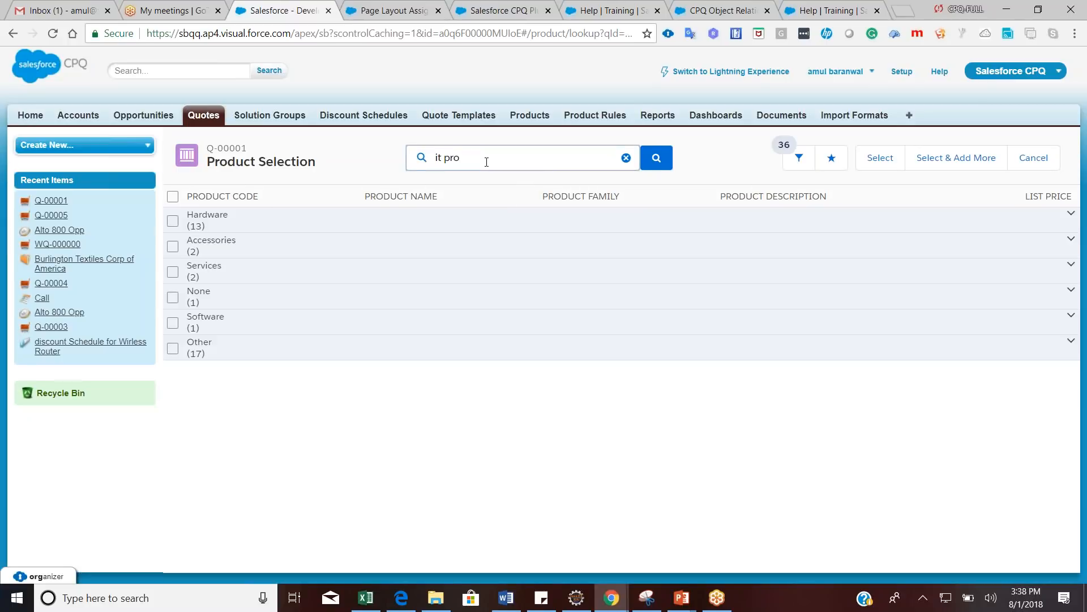
pyautogui.write('fess')
pyautogui.click(464, 185)
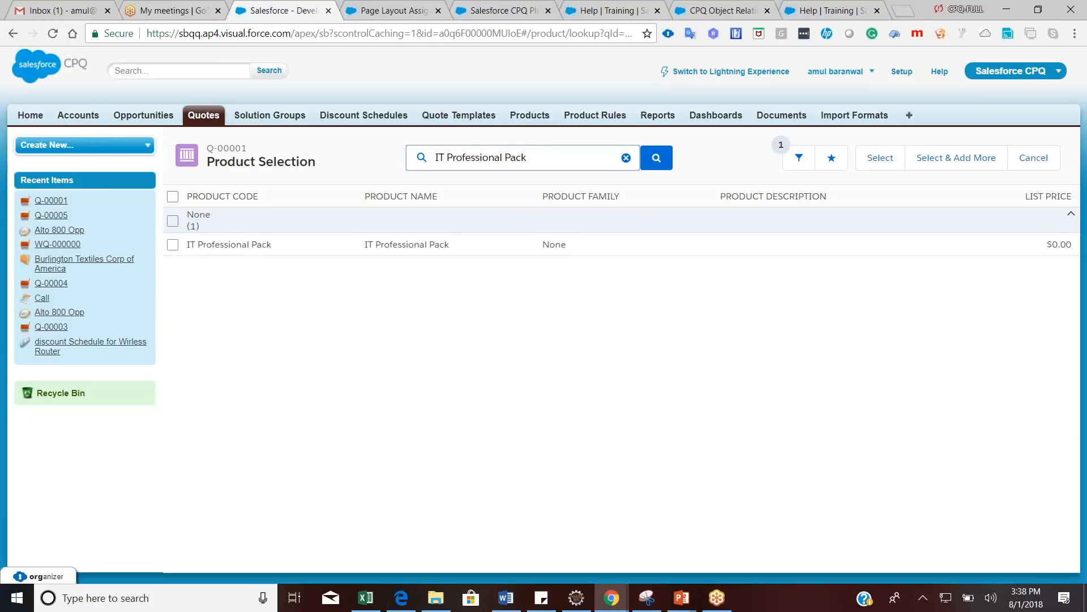
pyautogui.click(172, 245)
pyautogui.click(880, 158)
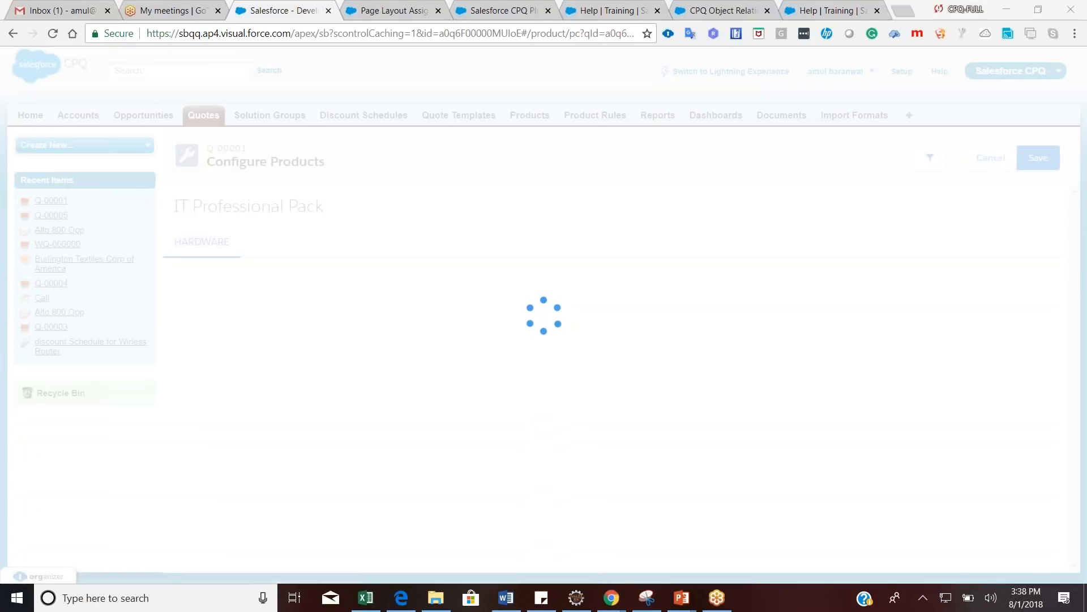
pyautogui.moveTo(1079, 264); pyautogui.dragTo(1082, 306)
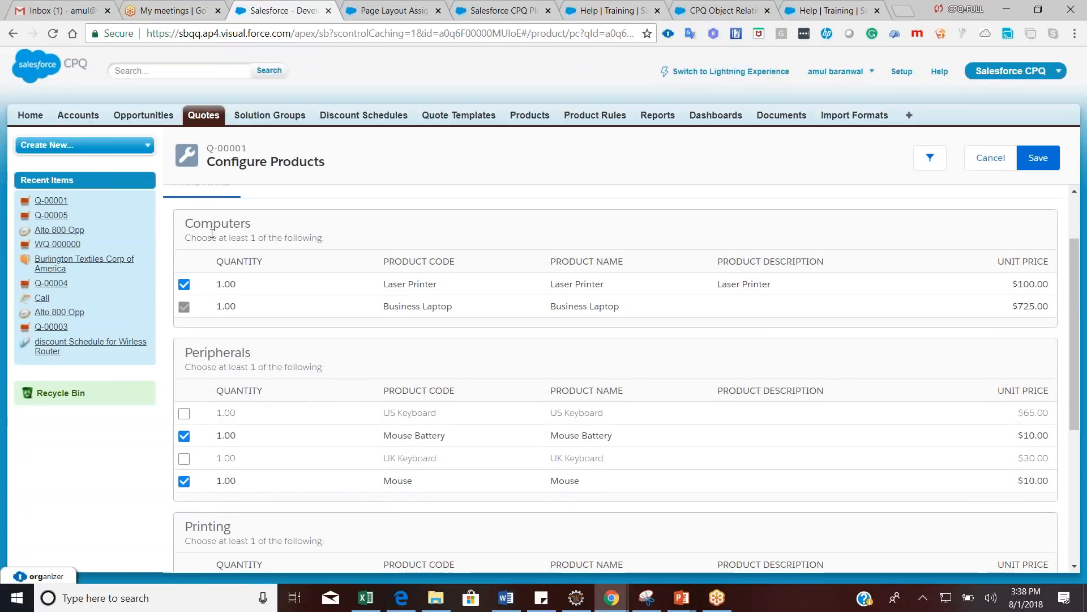
pyautogui.moveTo(1080, 327); pyautogui.dragTo(1081, 274)
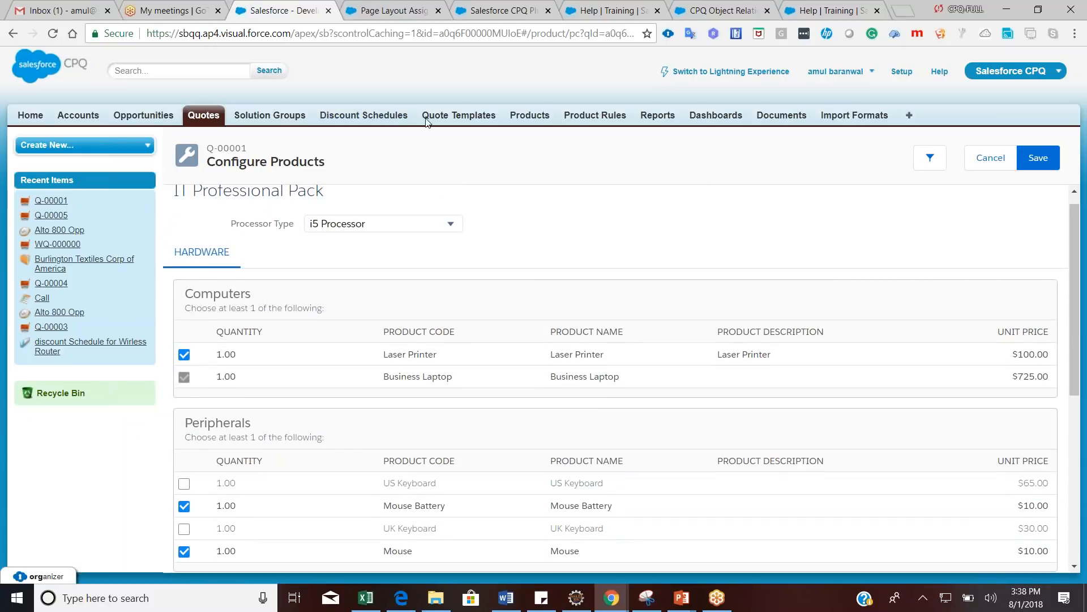
# Search the products for IT* in a new browser tab and open the IT Professional Pack product record
pyautogui.middleClick(531, 116)
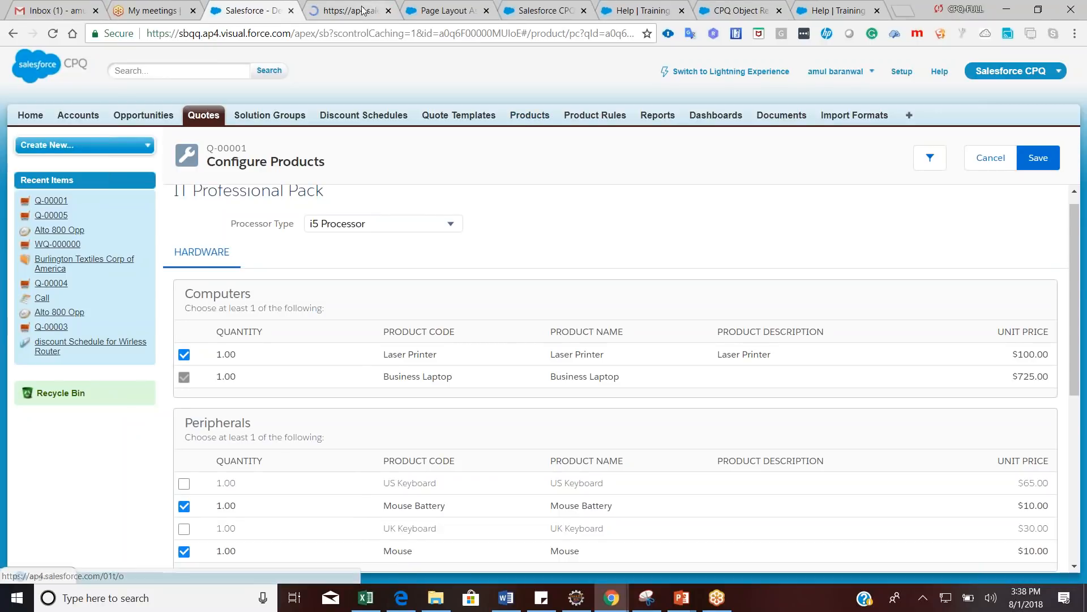
pyautogui.click(356, 11)
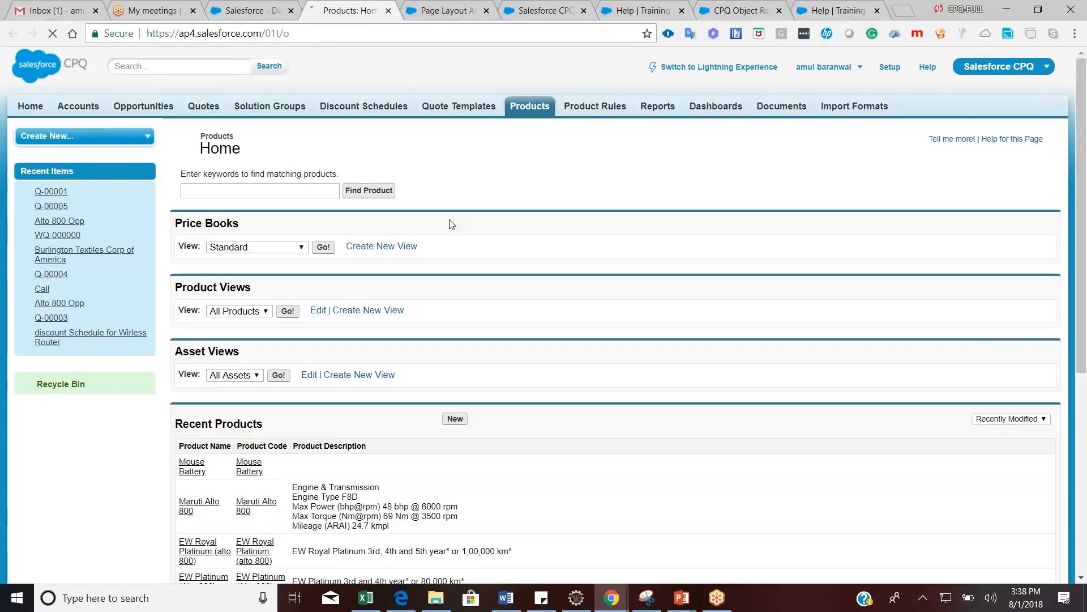
pyautogui.click(294, 193)
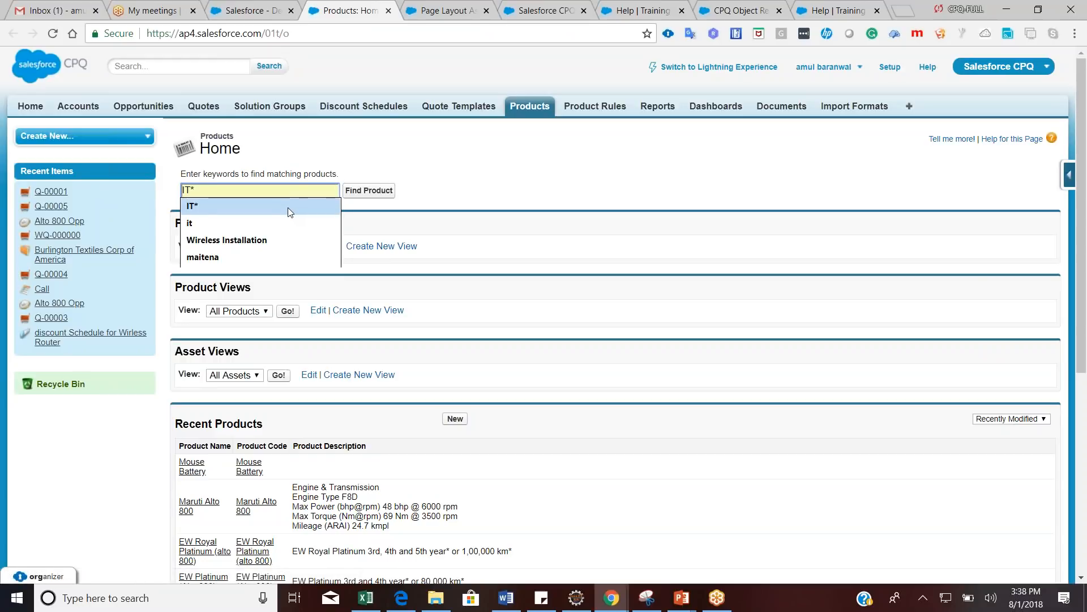
pyautogui.click(288, 207)
pyautogui.click(368, 192)
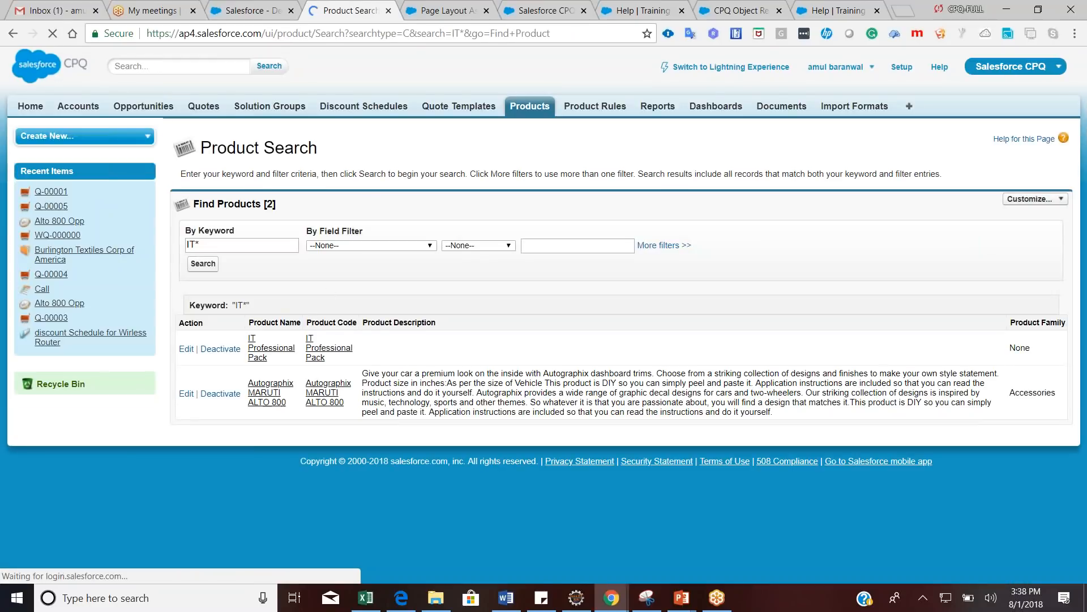
pyautogui.click(255, 356)
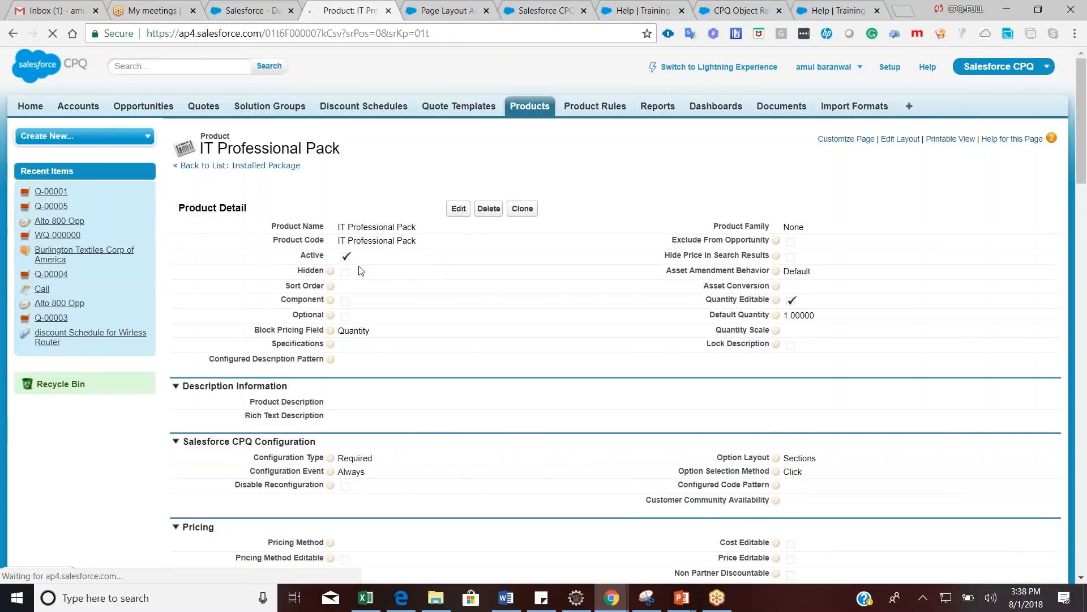
# Compare the IT Professional Pack's CPQ configuration settings with its quote configuration page, and open the Option Layout field's choices
pyautogui.doubleClick(390, 469)
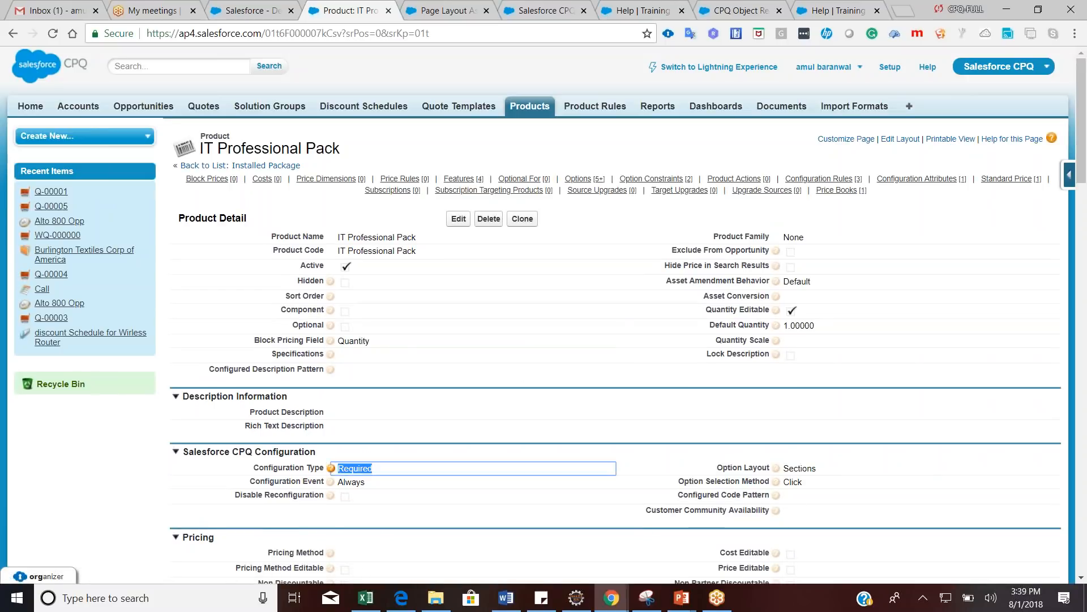
pyautogui.moveTo(1081, 168); pyautogui.dragTo(1080, 216)
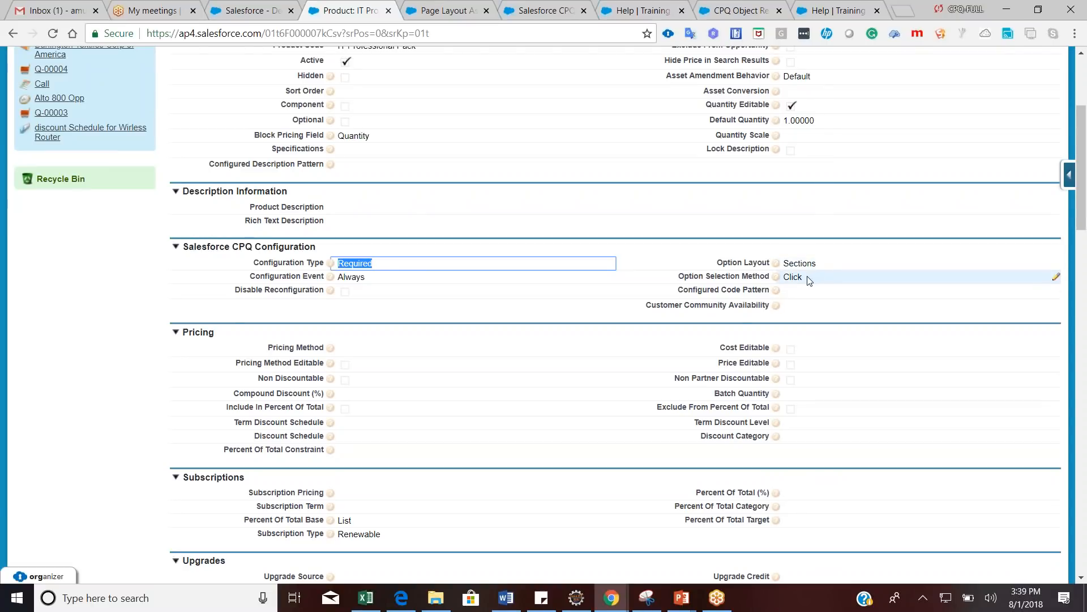
pyautogui.click(250, 10)
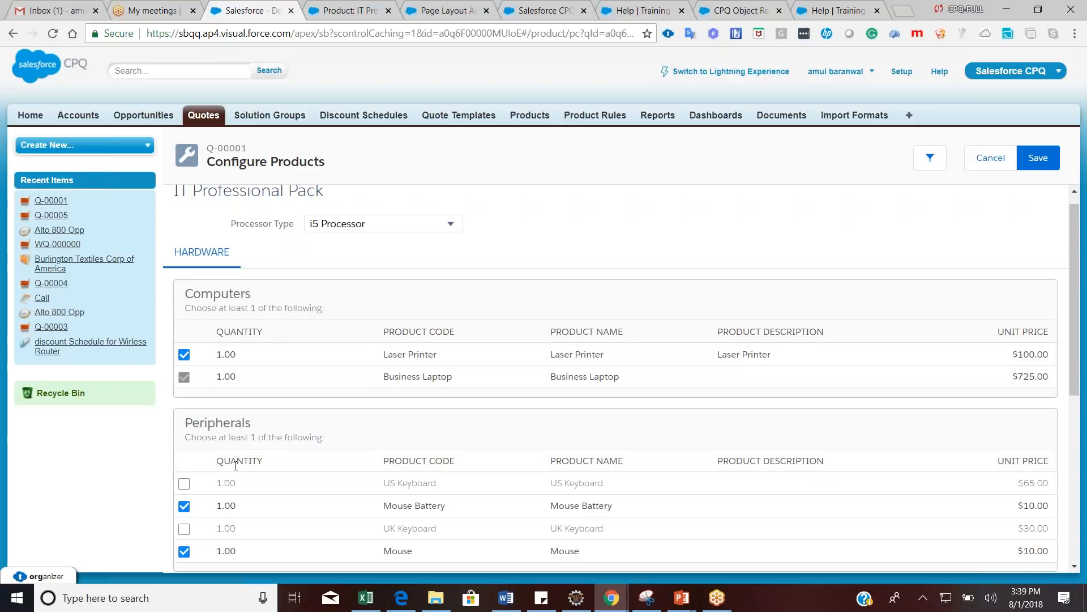
pyautogui.click(332, 8)
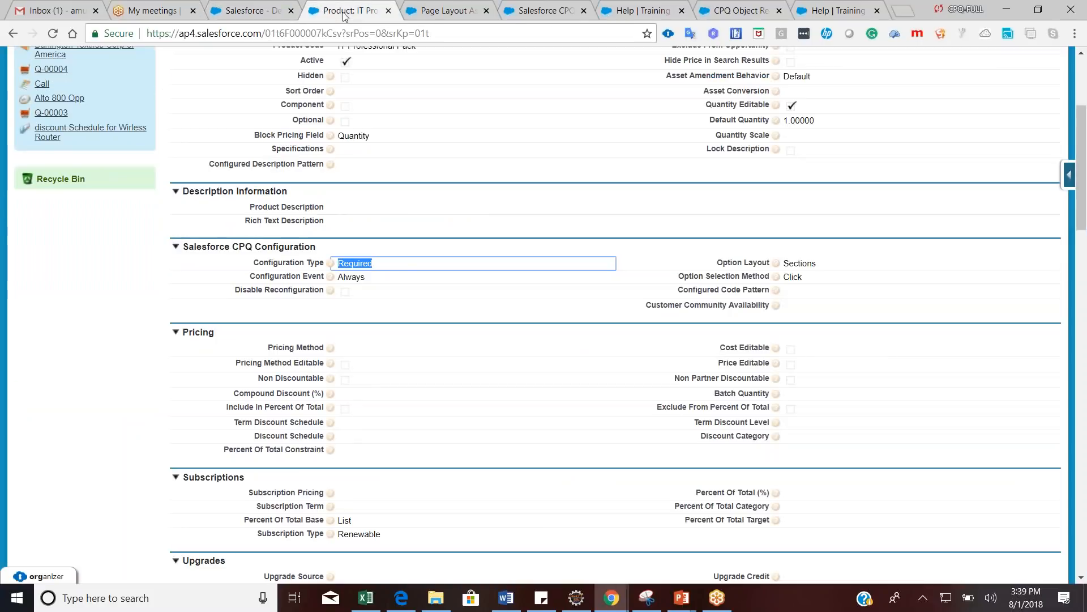
pyautogui.doubleClick(803, 261)
pyautogui.click(810, 265)
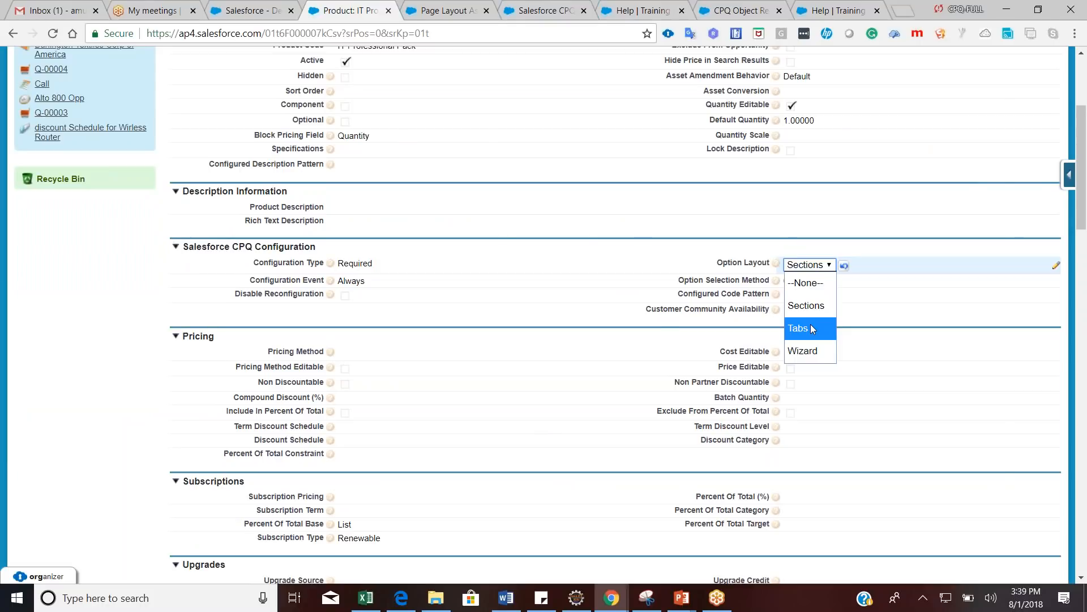
# Switch to the Chrome window with quote Q-00000, edit its lines, and open the Maruti Alto 800 bundle for reconfiguration
pyautogui.hotkey('alt', 'Tab')
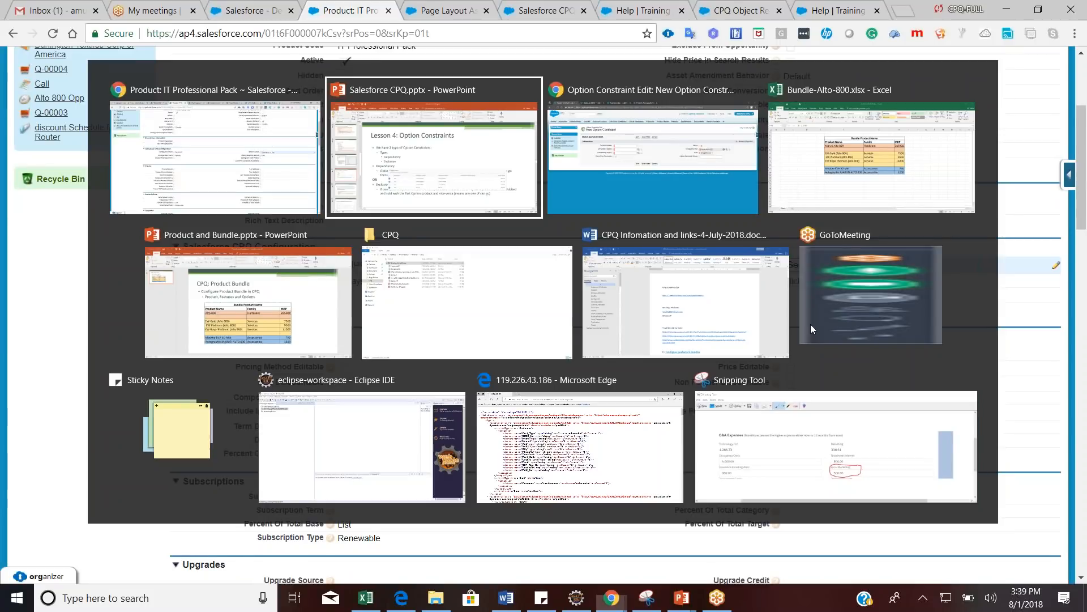
pyautogui.press('Tab')
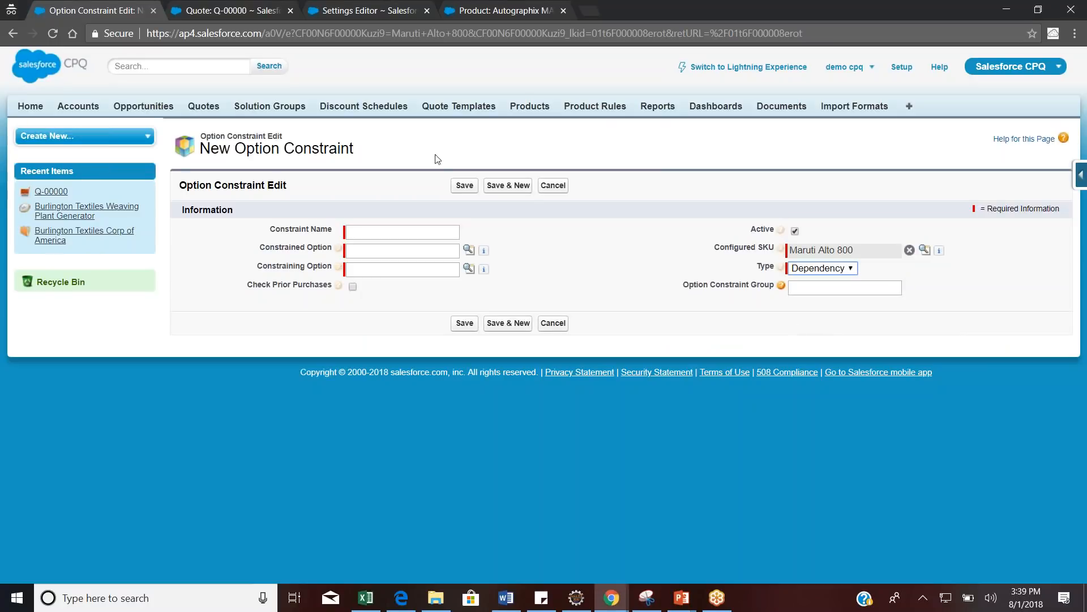
pyautogui.click(222, 12)
pyautogui.click(368, 12)
pyautogui.click(249, 12)
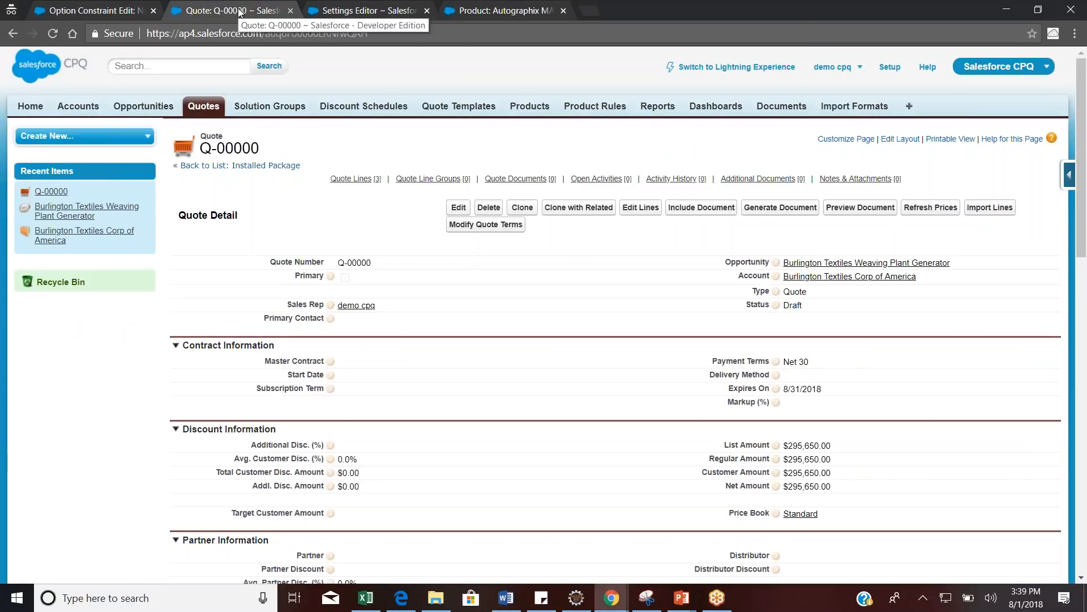
pyautogui.click(641, 207)
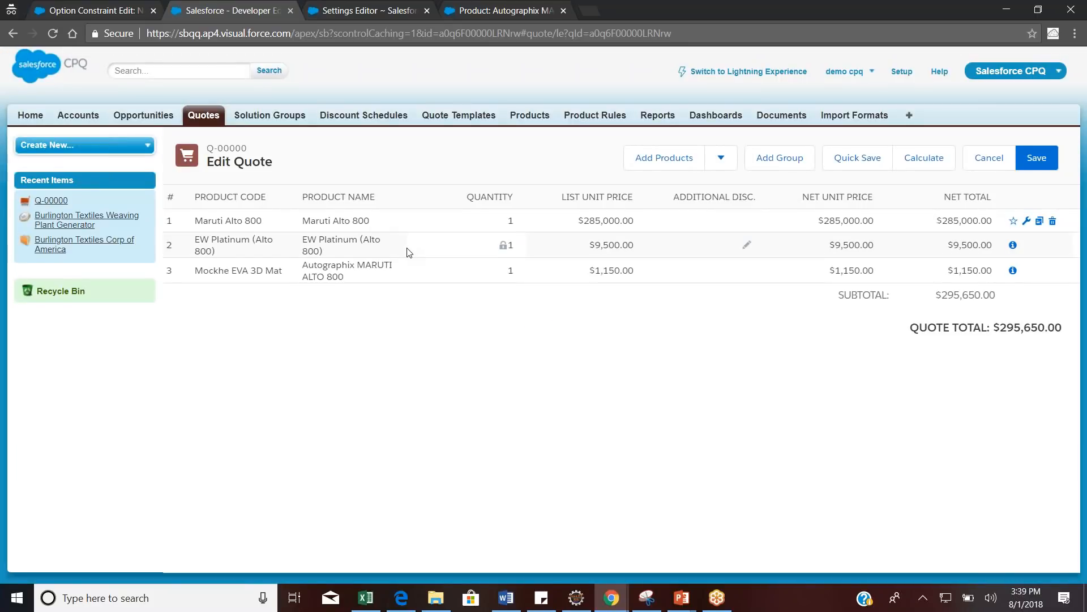
pyautogui.click(1026, 221)
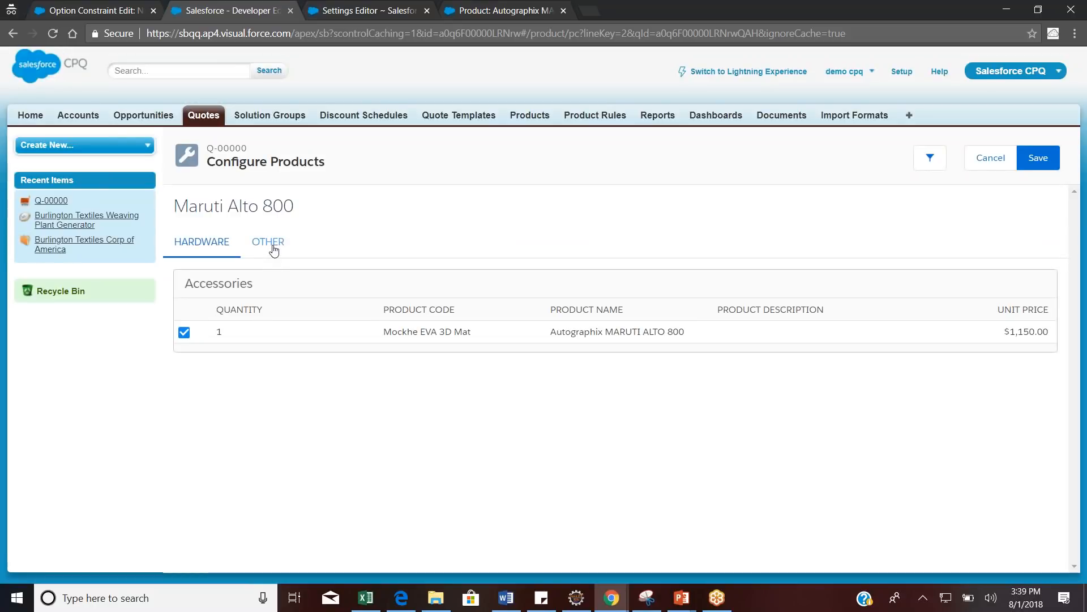
# Examine the Maruti Alto 800 bundle's Hardware and Other option groups, and return to the IT Professional Pack product record
pyautogui.click(273, 248)
pyautogui.click(213, 244)
pyautogui.click(264, 247)
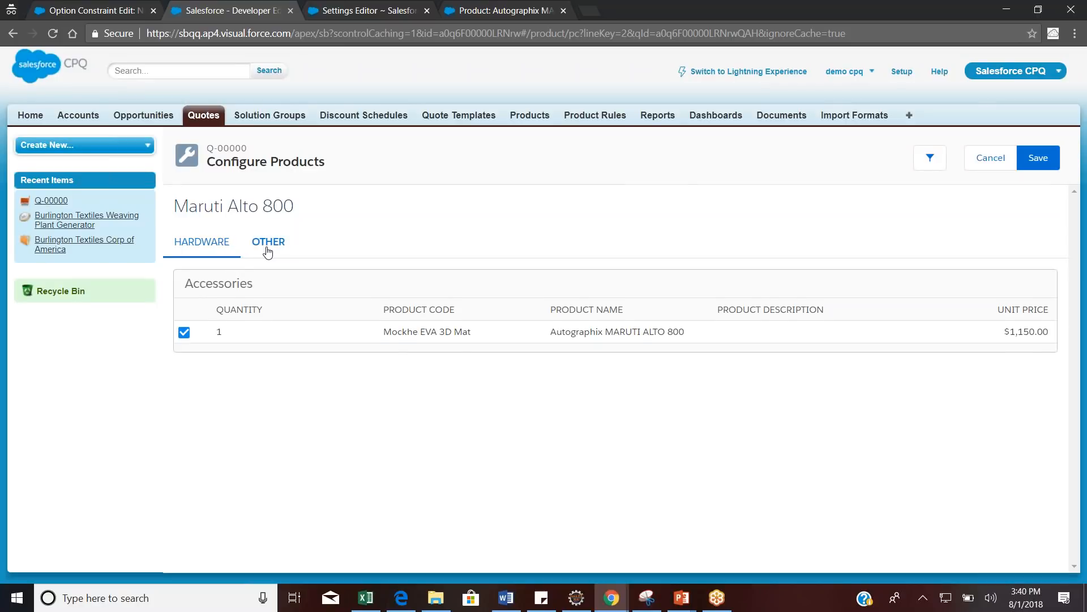
pyautogui.hotkey('alt', 'Tab')
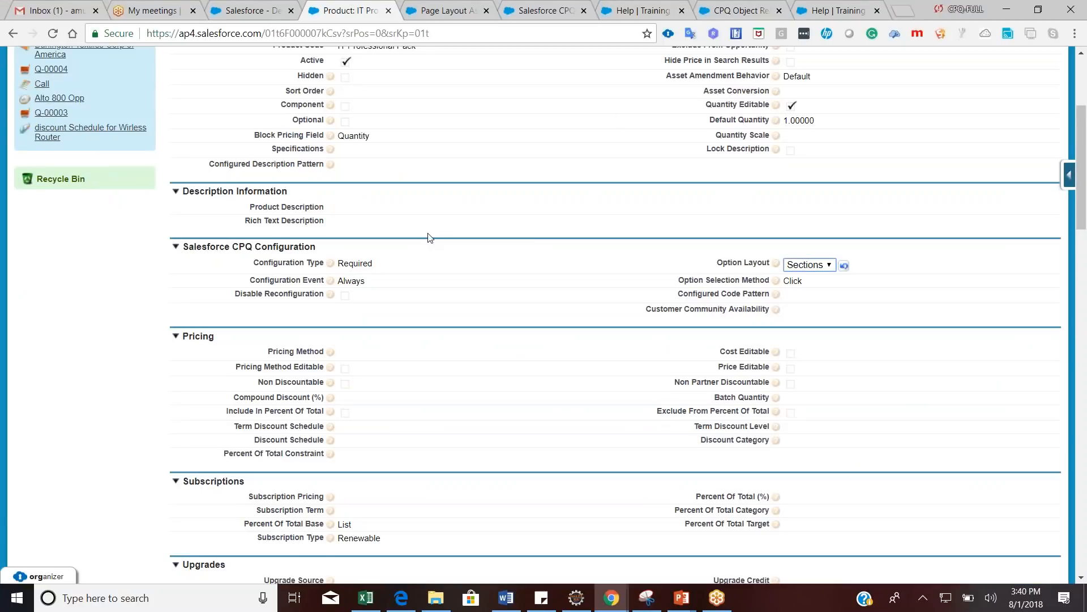
# Compare the IT Professional Pack's quote configuration page with the product record's features, their minimum options, and its product options
pyautogui.click(241, 11)
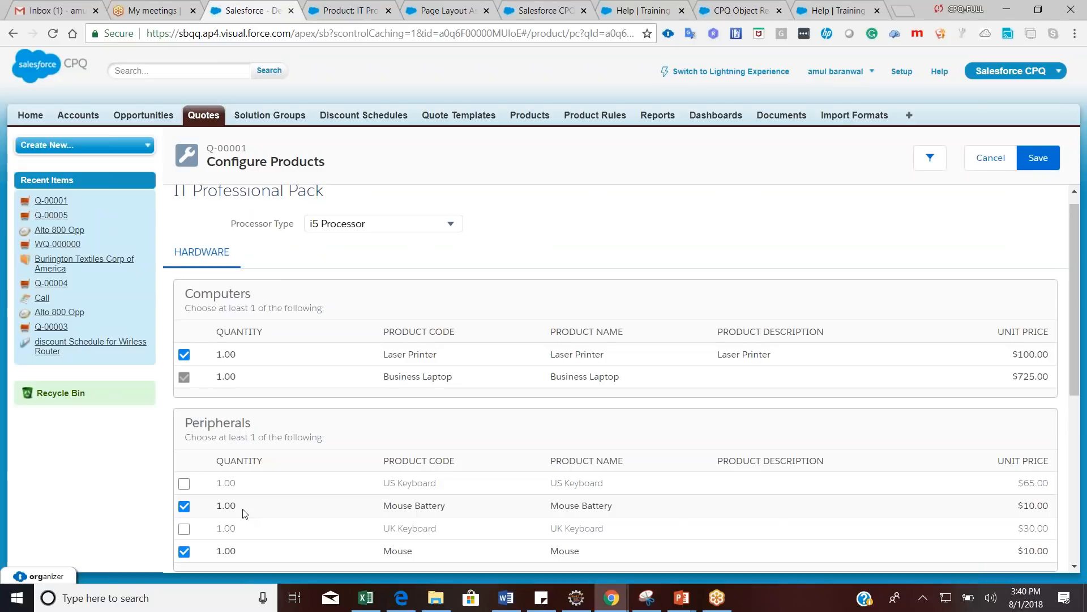
pyautogui.click(346, 10)
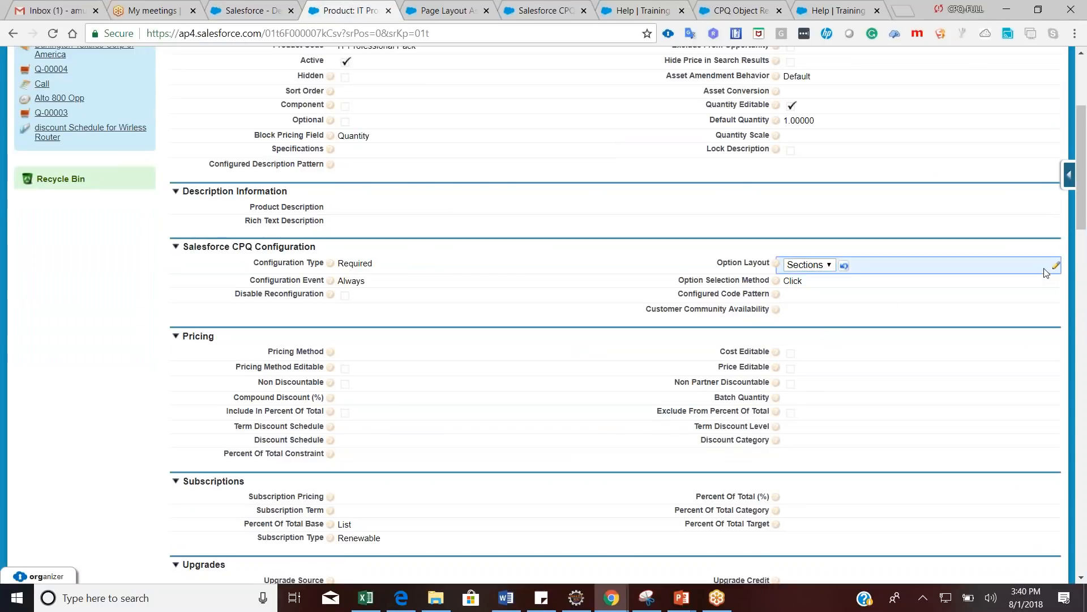
pyautogui.moveTo(1082, 222); pyautogui.dragTo(1080, 385)
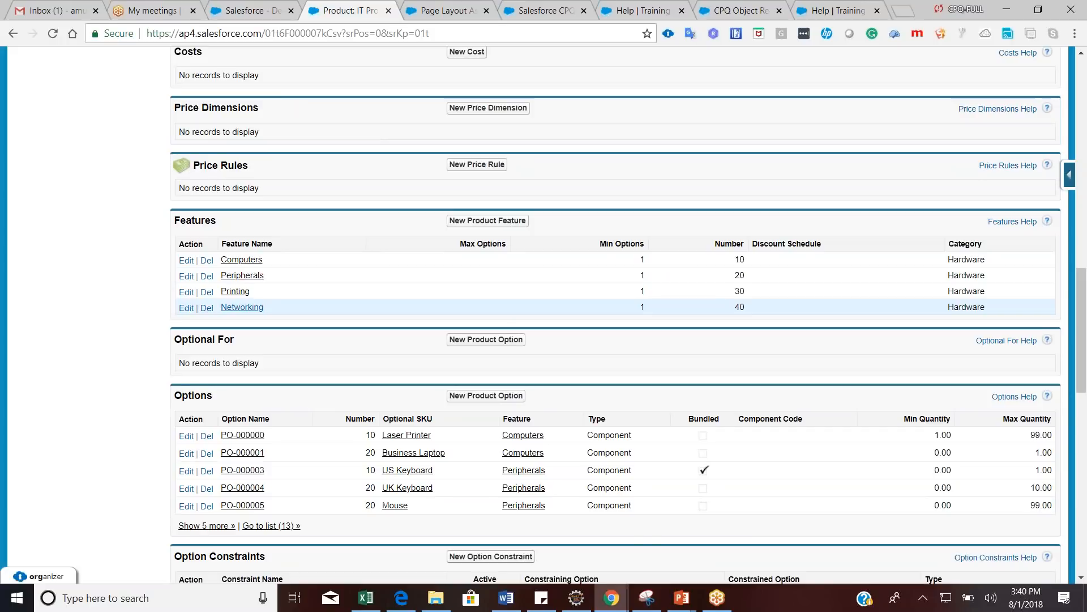
pyautogui.doubleClick(642, 259)
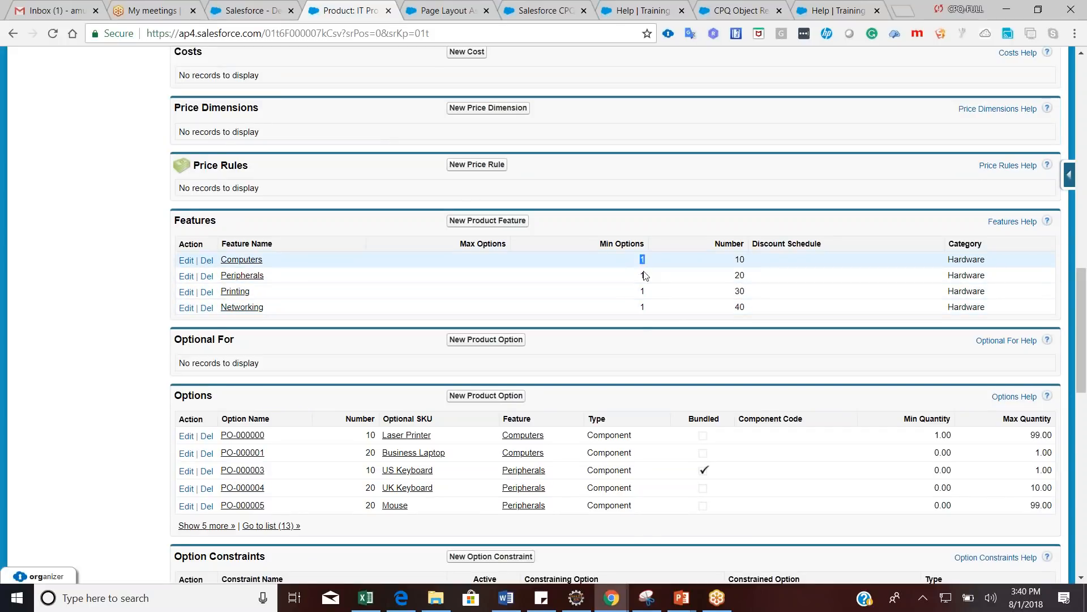
pyautogui.moveTo(644, 276); pyautogui.dragTo(647, 307)
pyautogui.click(650, 317)
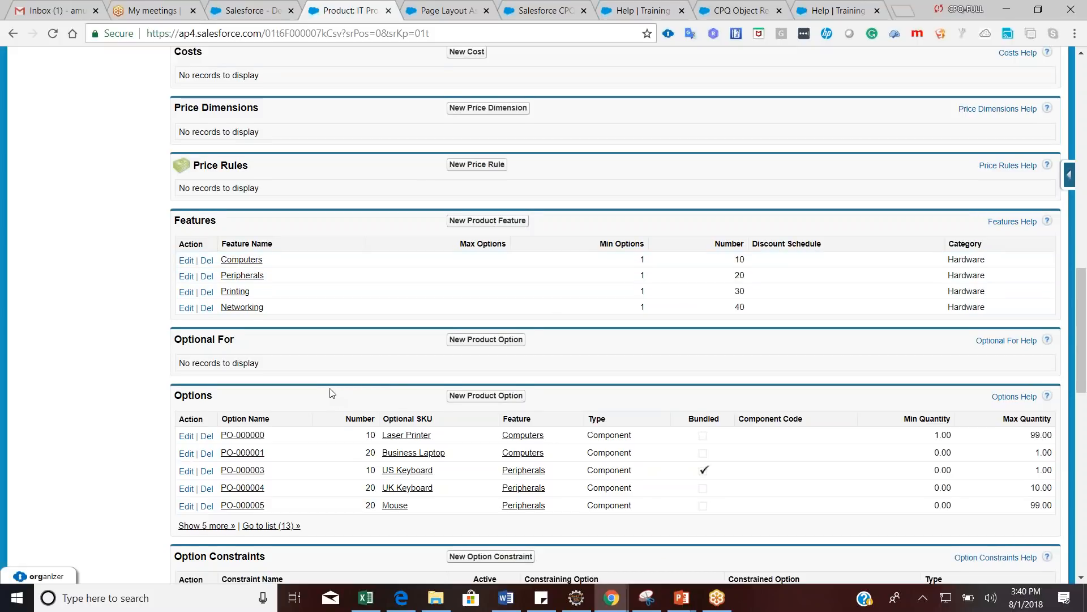
pyautogui.scroll(-2, 331, 393)
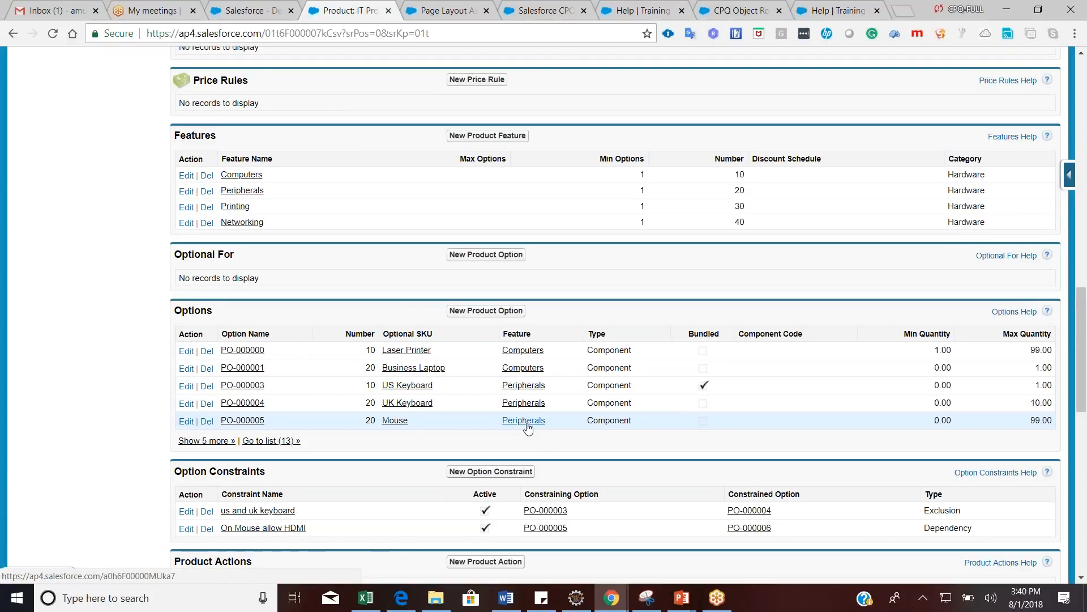
# Test the keyboard exclusion on the quote configuration page by selecting and clearing UK Keyboard, then selecting US Keyboard
pyautogui.click(252, 10)
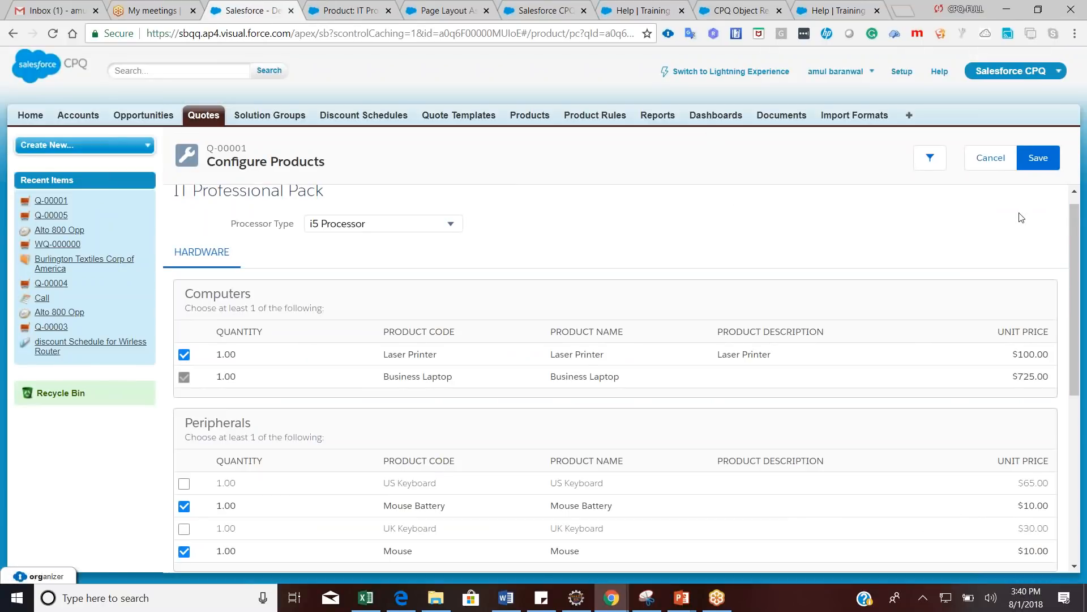
pyautogui.moveTo(1076, 246); pyautogui.dragTo(1076, 299)
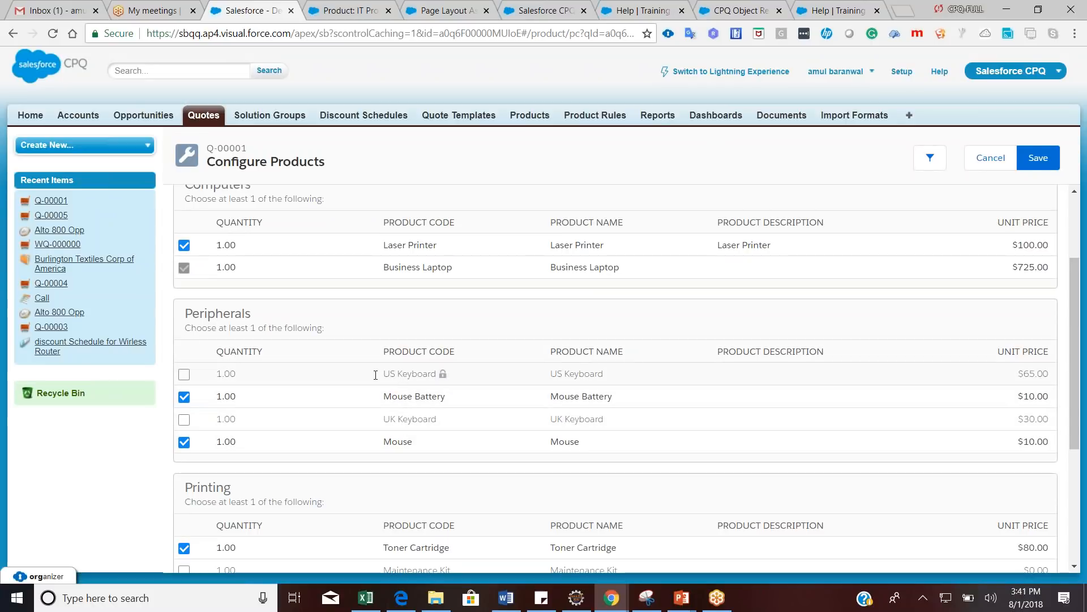
pyautogui.click(184, 419)
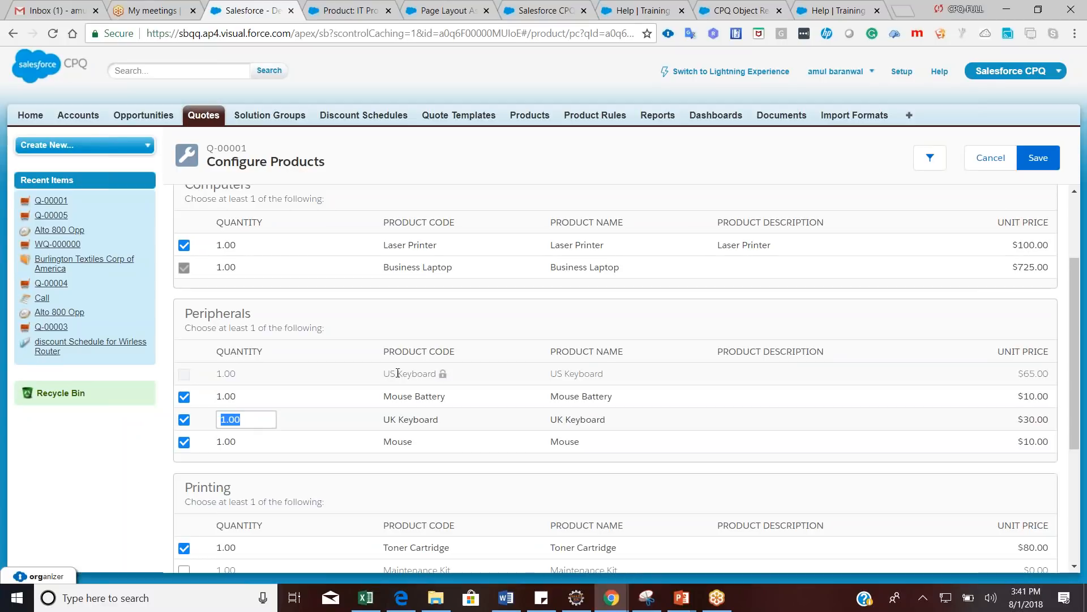
pyautogui.click(184, 420)
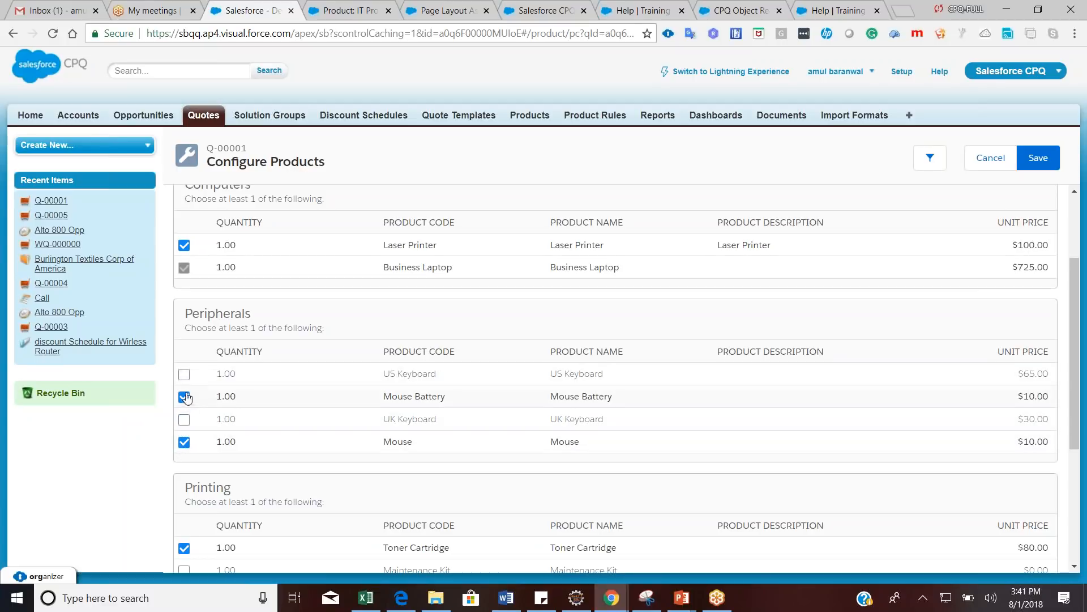
pyautogui.click(184, 375)
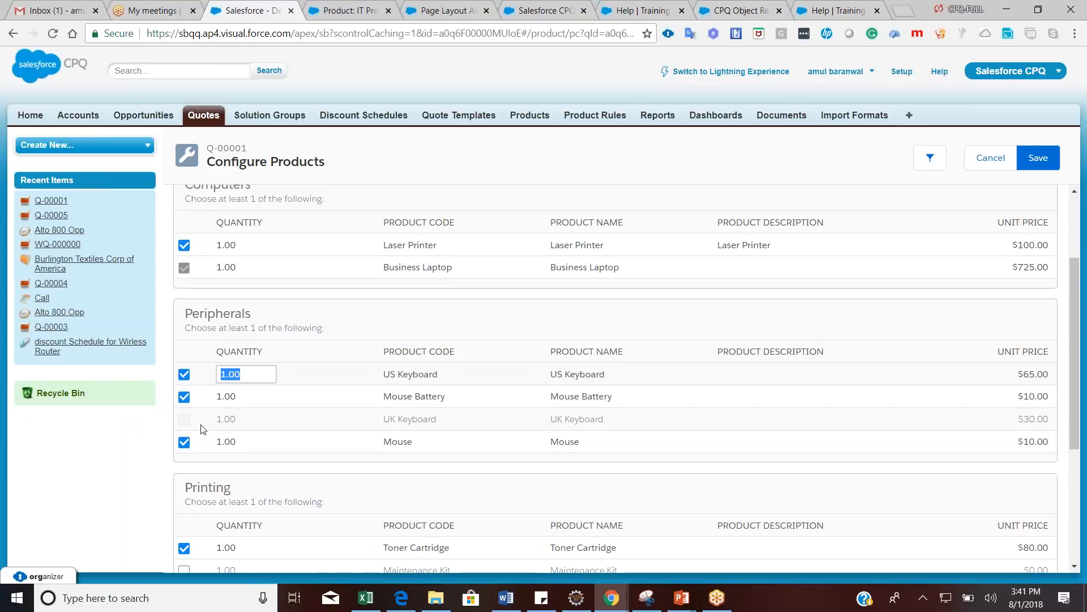
pyautogui.moveTo(186, 376)
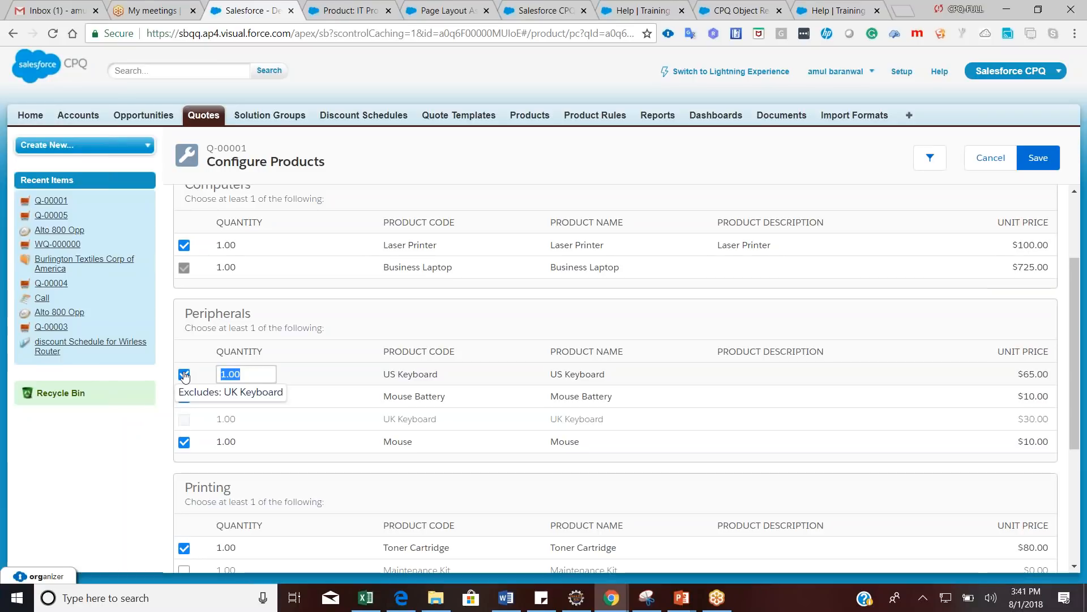
# Open the "us and uk keyboard" option constraint from the IT Professional Pack record and examine its type, constrained option and constraining option
pyautogui.click(347, 10)
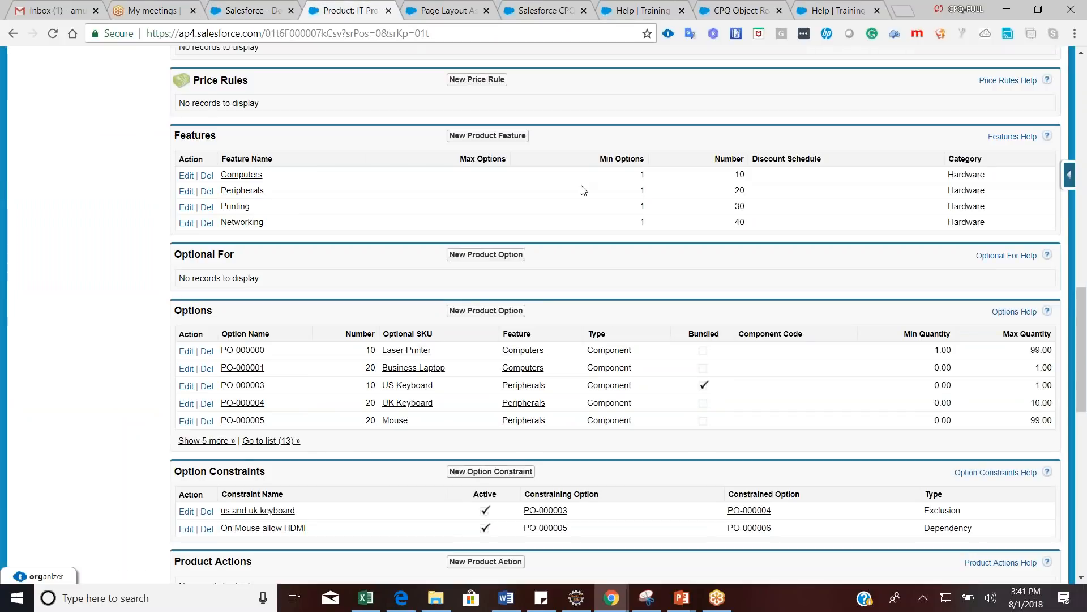
pyautogui.scroll(-3, 323, 304)
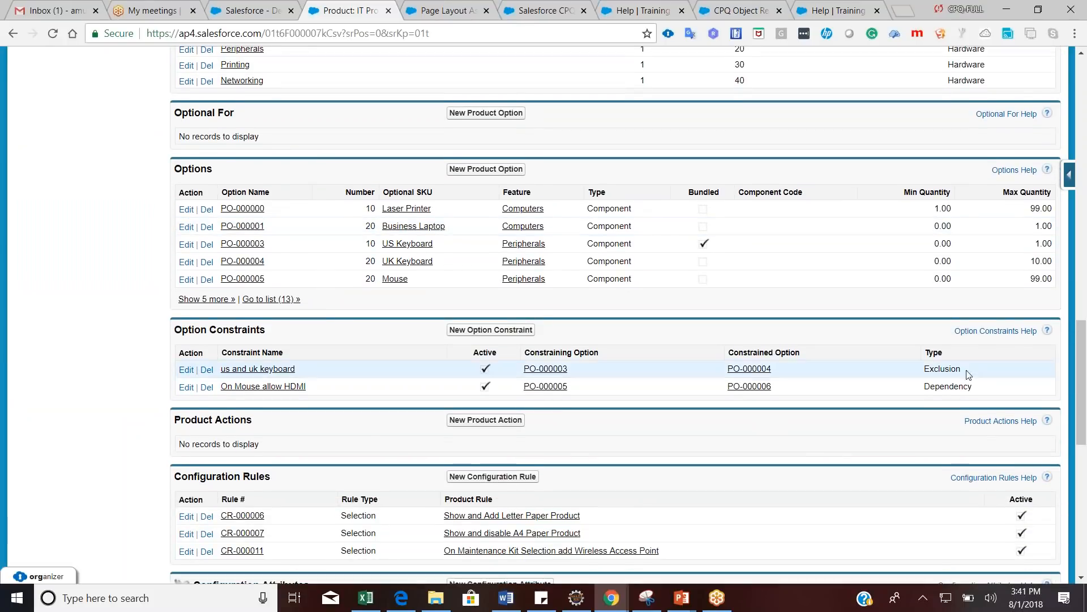
pyautogui.moveTo(940, 366); pyautogui.dragTo(919, 364)
pyautogui.click(272, 370)
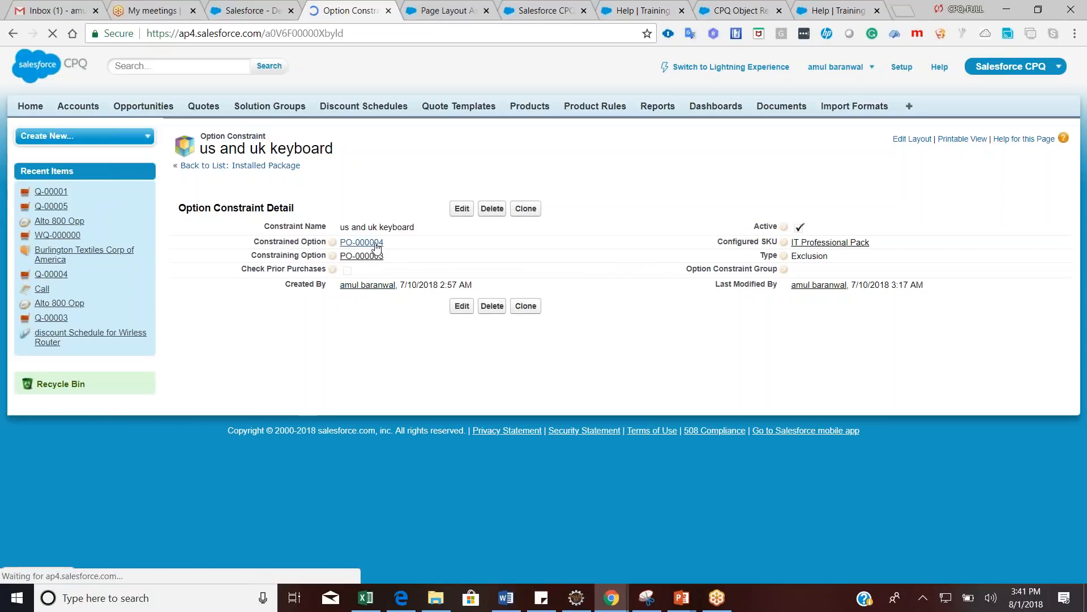
pyautogui.moveTo(377, 247)
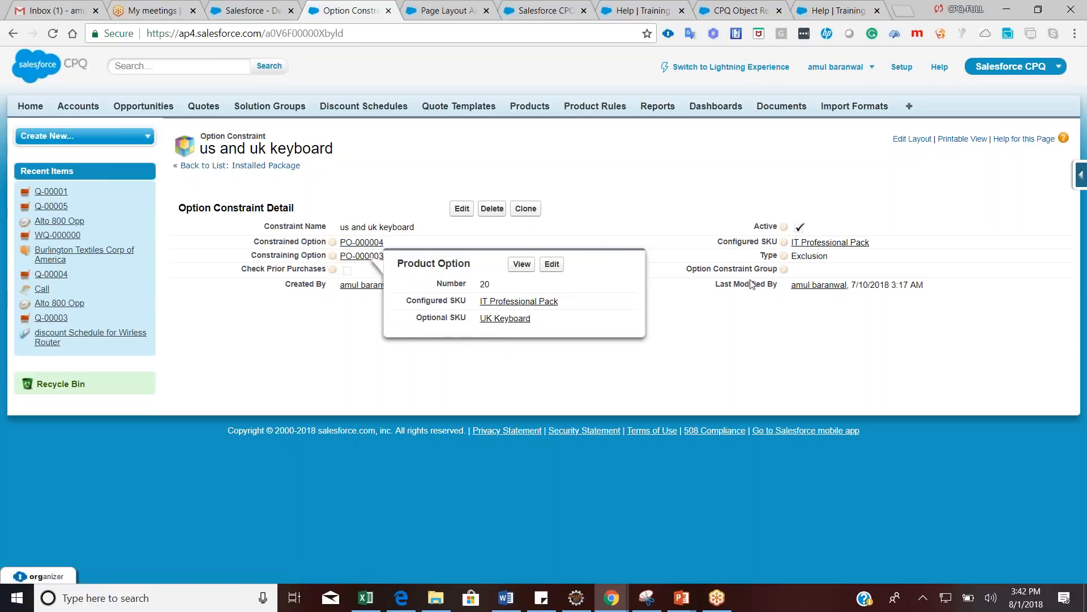
pyautogui.moveTo(883, 269); pyautogui.dragTo(791, 255)
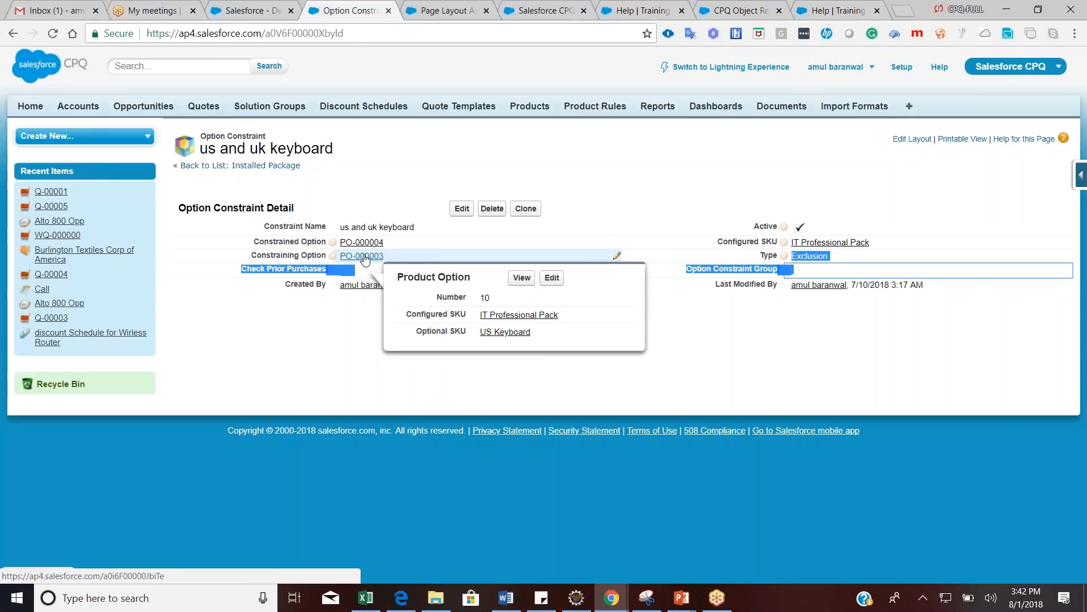
# On the quote configuration page, clear US Keyboard, select UK Keyboard and check the exclusion on US Keyboard
pyautogui.click(269, 13)
pyautogui.click(184, 376)
pyautogui.click(185, 420)
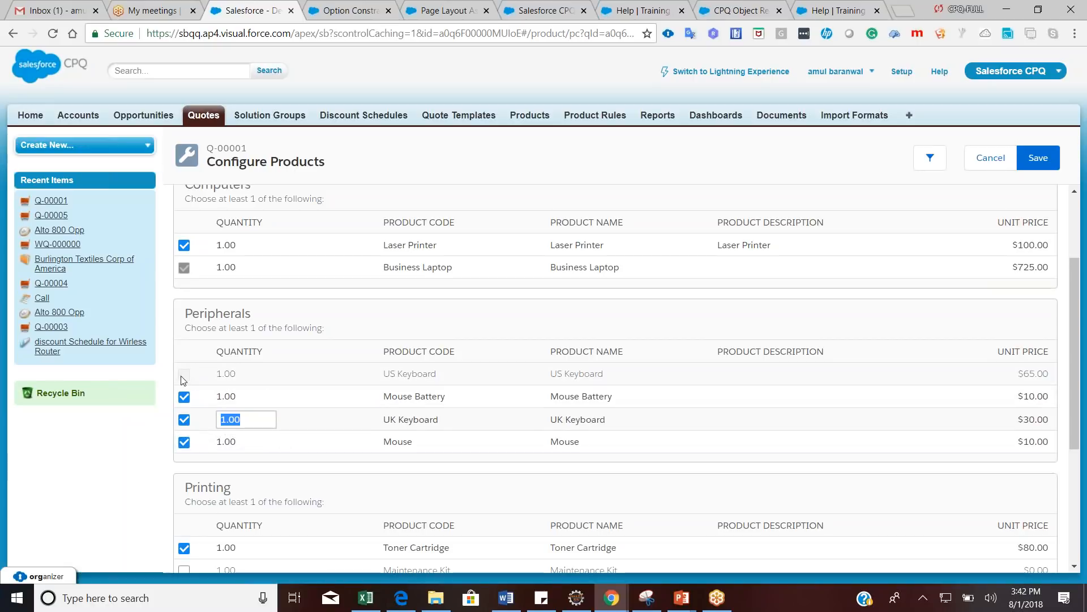
pyautogui.moveTo(187, 381)
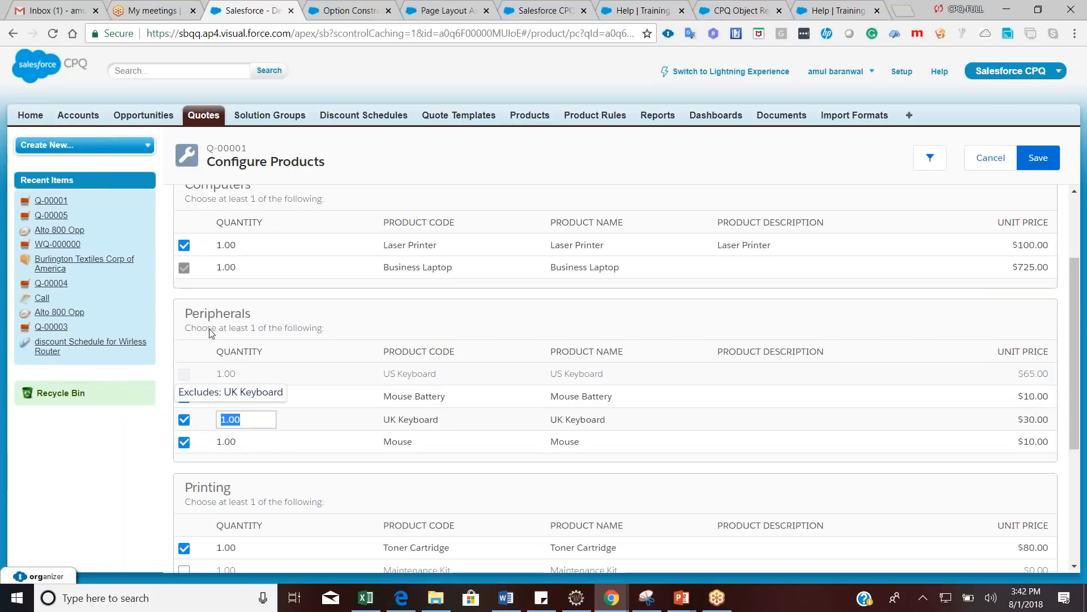
# Return to the product's option constraints, open the "On Mouse allow HDMI" dependency constraint and examine its constrained option
pyautogui.click(348, 11)
pyautogui.click(13, 34)
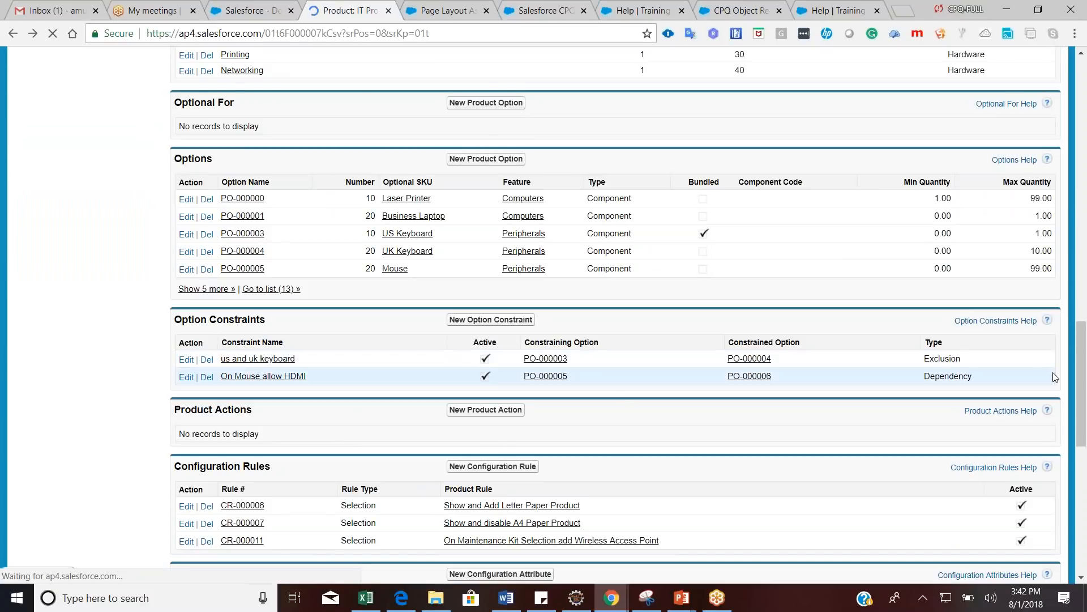
pyautogui.moveTo(925, 352); pyautogui.dragTo(925, 364)
pyautogui.doubleClick(956, 388)
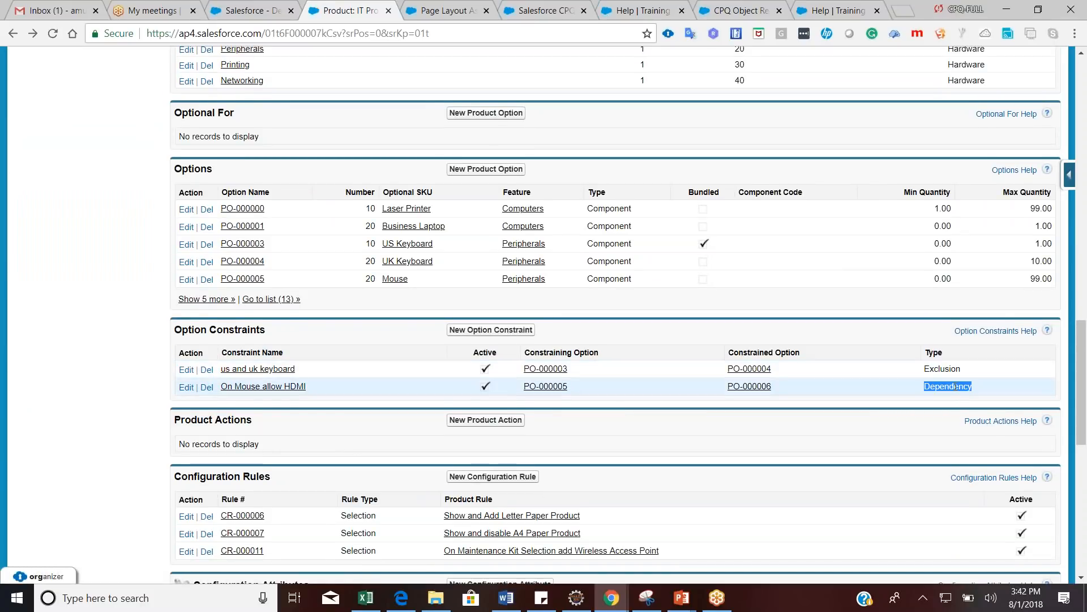
pyautogui.click(252, 11)
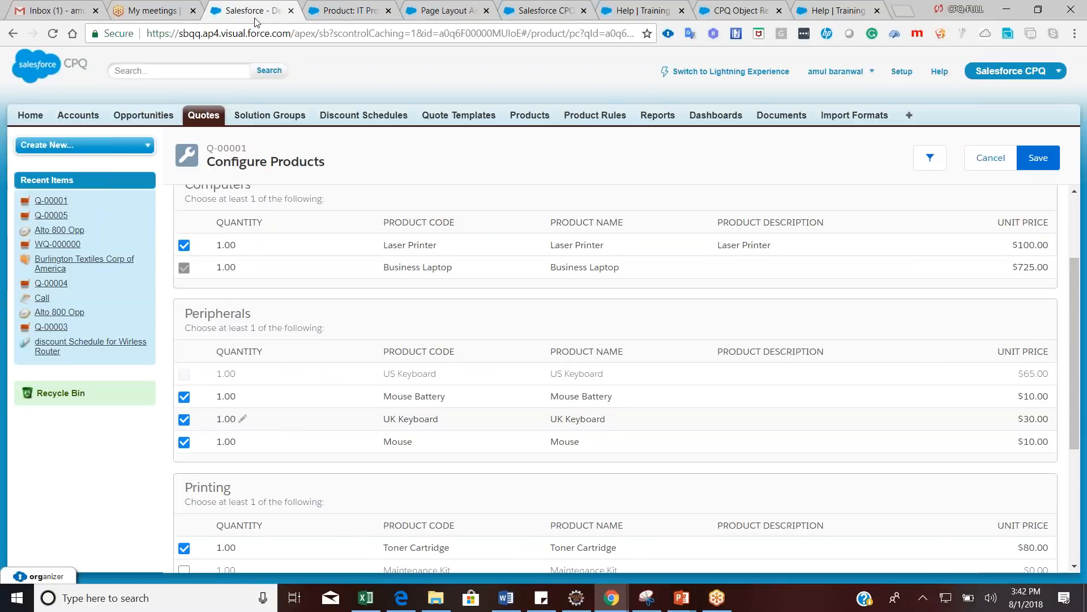
pyautogui.click(336, 4)
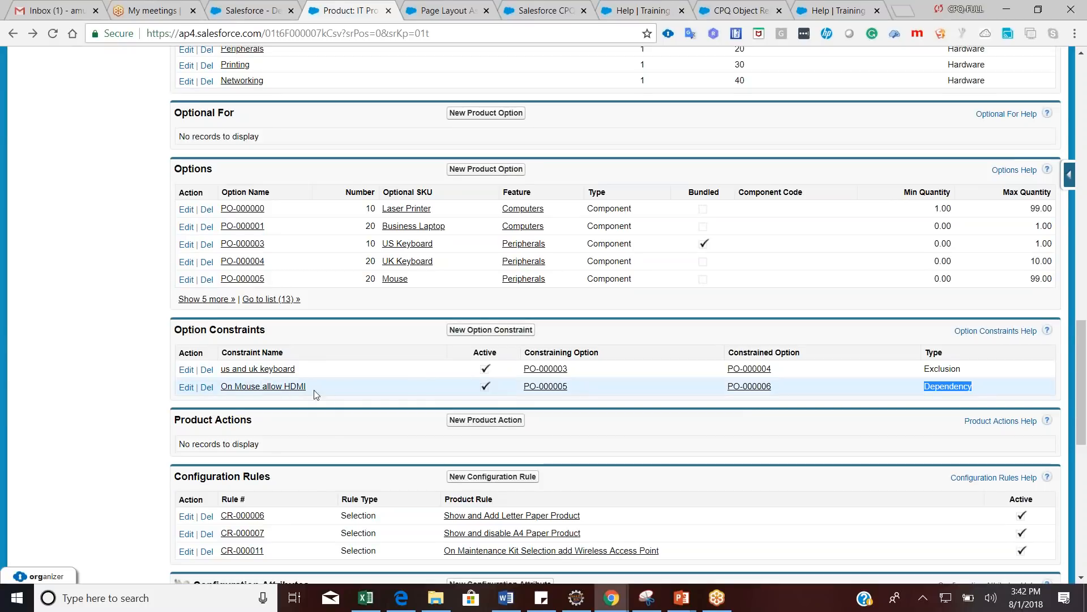
pyautogui.click(282, 389)
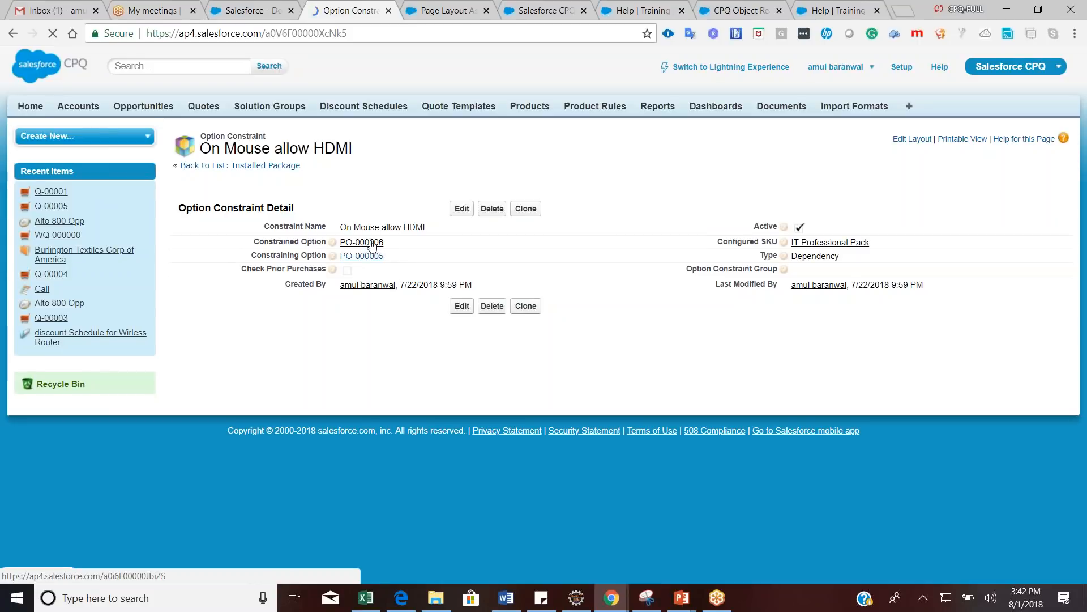
pyautogui.moveTo(372, 245)
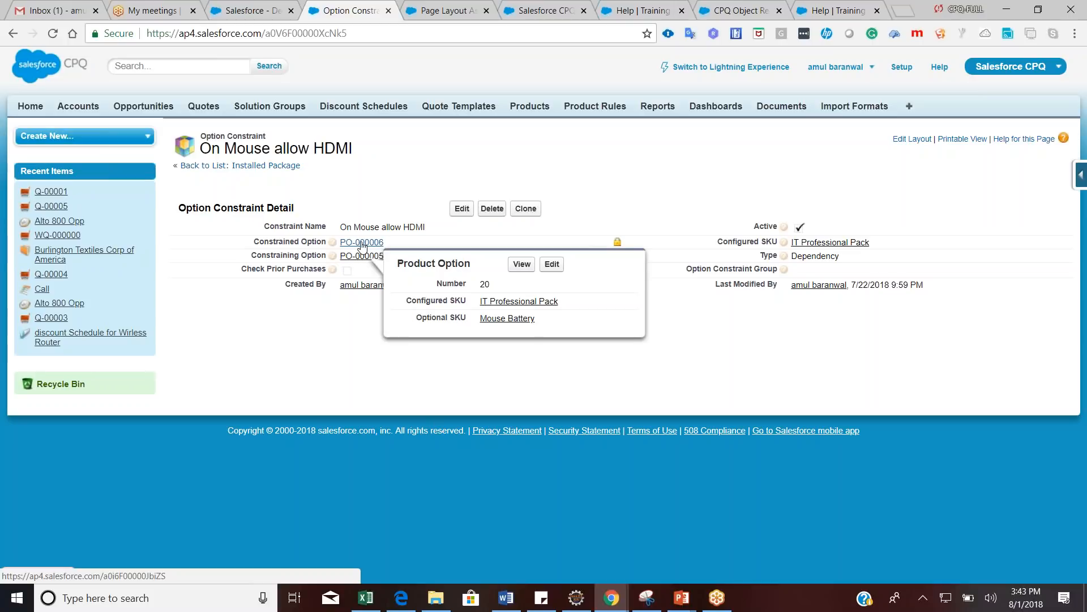
# Clear the Mouse Battery, UK Keyboard and Mouse options in the Peripherals group on the quote configuration page
pyautogui.click(249, 11)
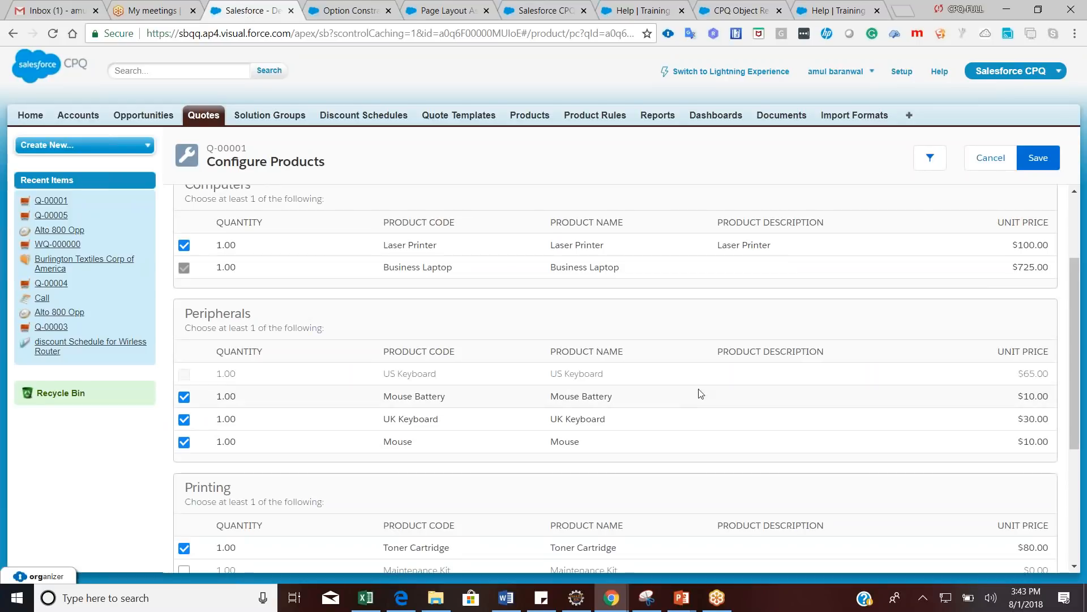
pyautogui.moveTo(1078, 294); pyautogui.dragTo(1078, 326)
pyautogui.click(182, 347)
pyautogui.click(183, 365)
pyautogui.click(185, 386)
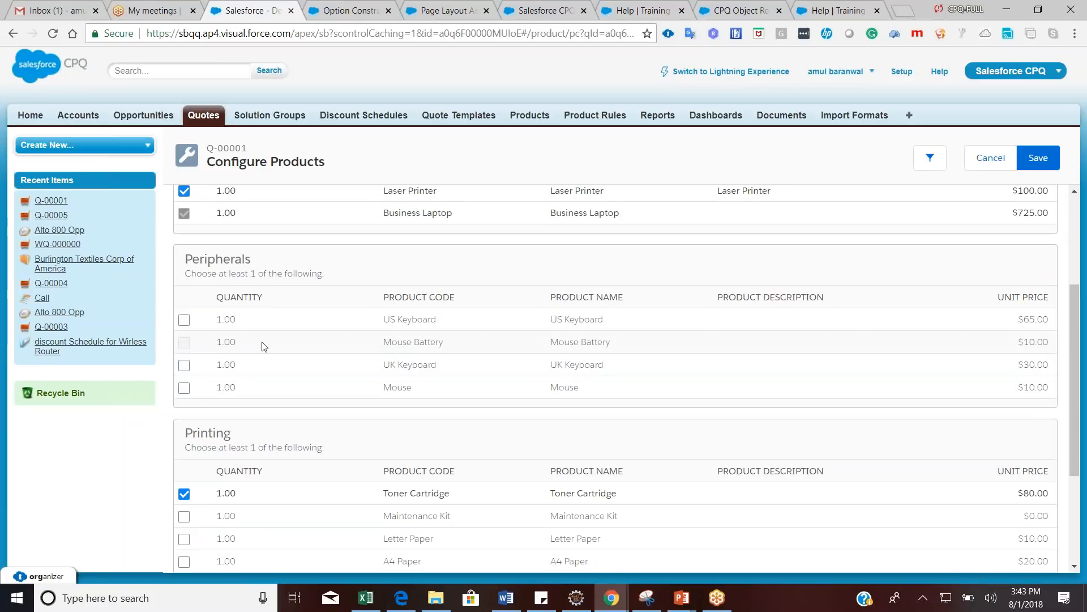
# Test the dependency in Peripherals by trying Mouse Battery alone, then selecting Mouse followed by Mouse Battery
pyautogui.moveTo(384, 342); pyautogui.dragTo(465, 350)
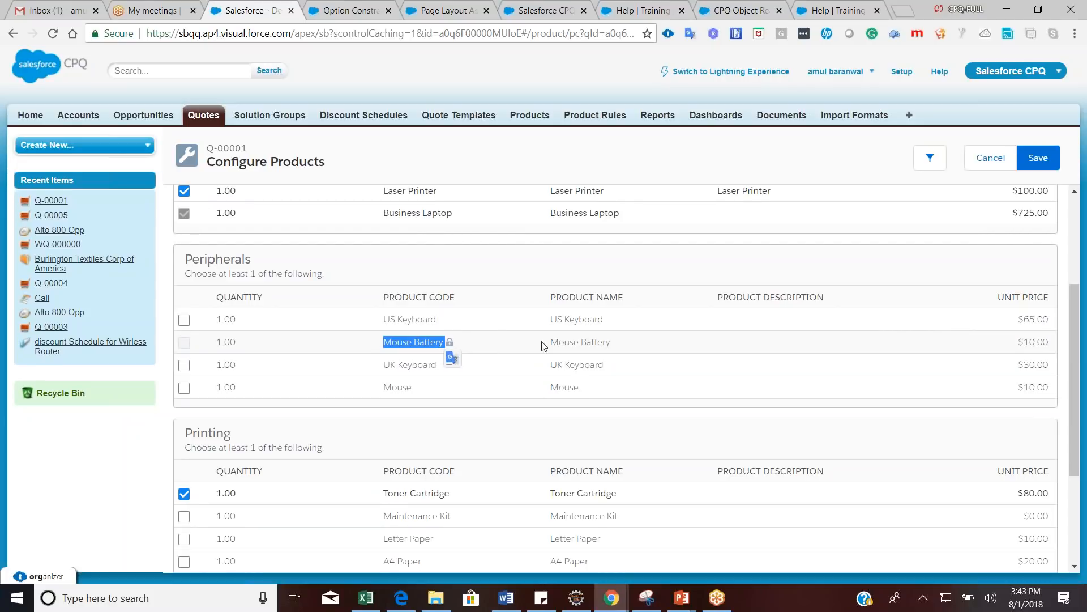
pyautogui.moveTo(215, 388); pyautogui.dragTo(421, 396)
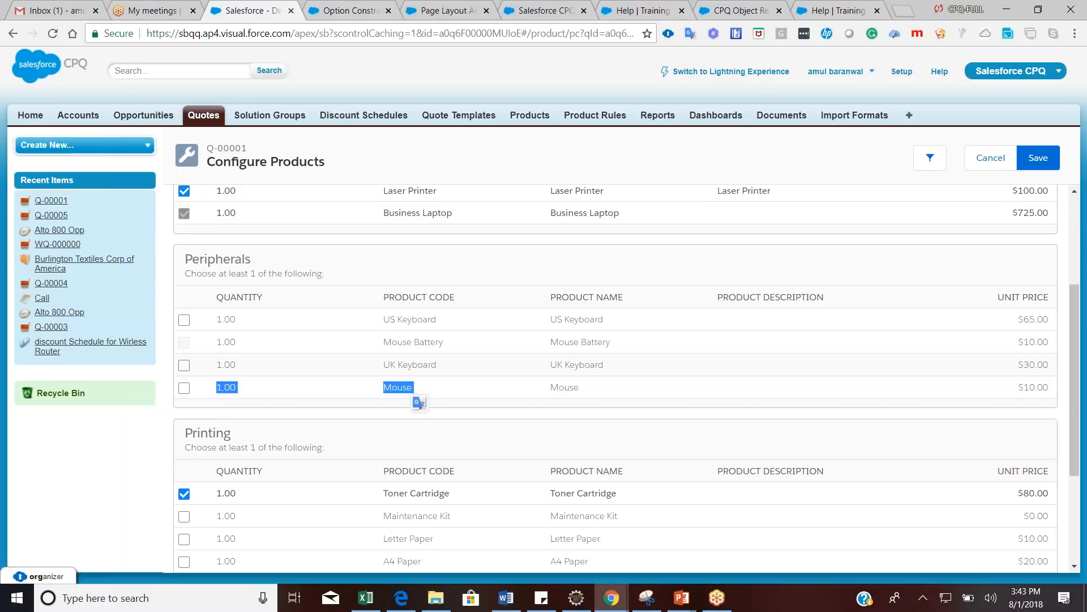
pyautogui.moveTo(384, 342); pyautogui.dragTo(444, 342)
pyautogui.moveTo(384, 387); pyautogui.dragTo(424, 389)
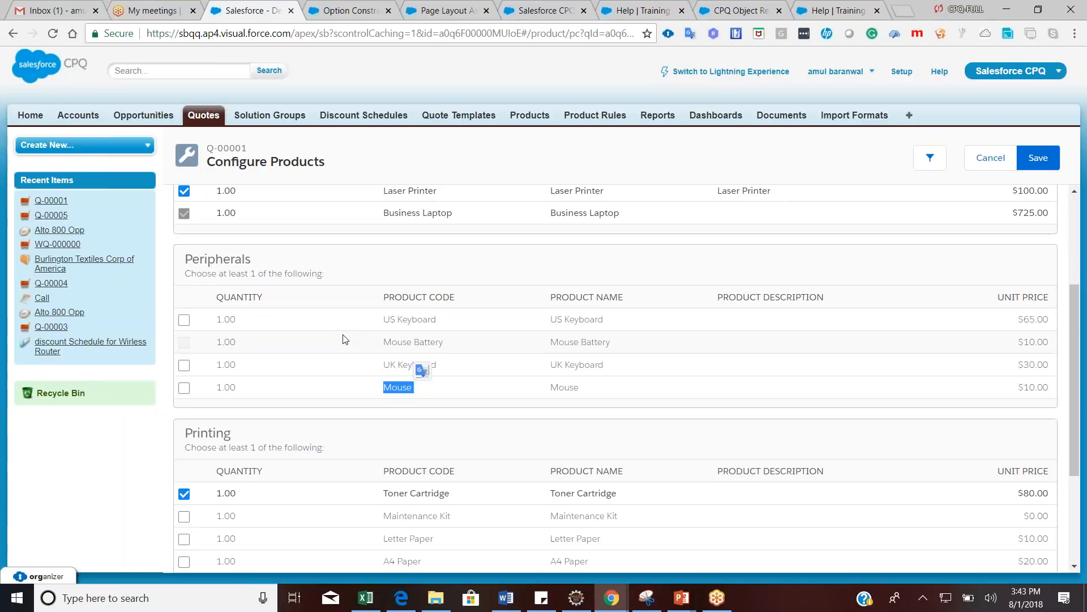
pyautogui.click(183, 353)
pyautogui.click(187, 390)
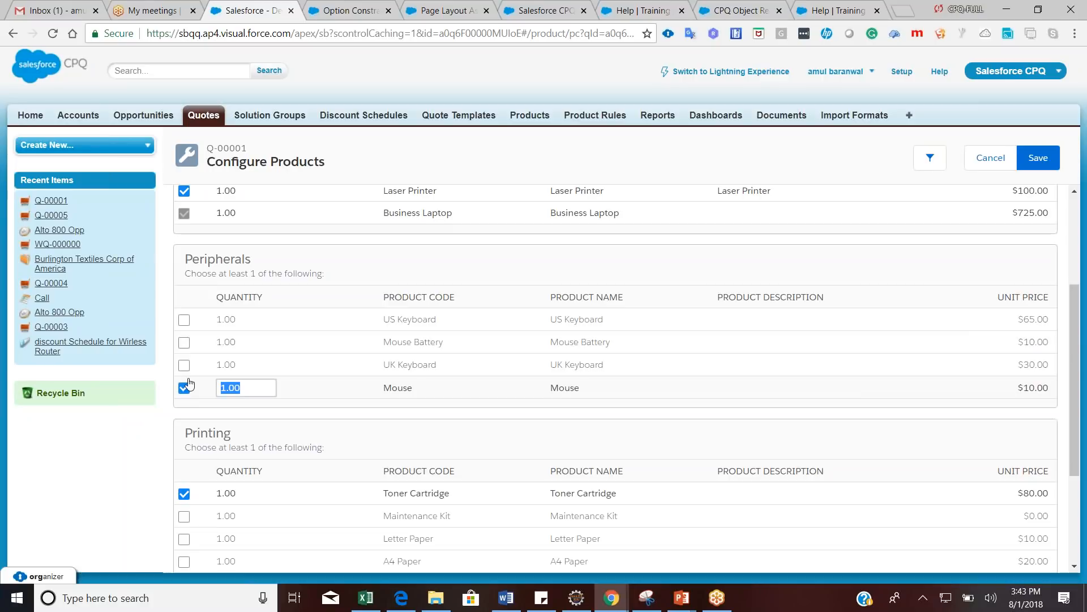
pyautogui.click(184, 343)
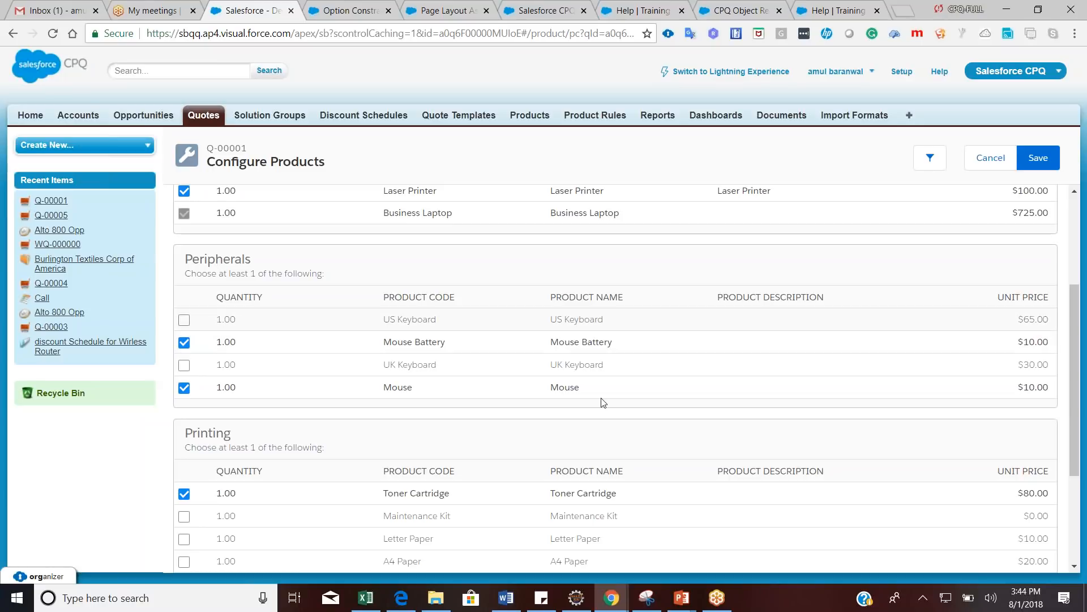
# Switch to the Salesforce CPQ.pptx presentation in PowerPoint and go to the Lesson 4 Configuration Attributes exercise slide
pyautogui.click(682, 599)
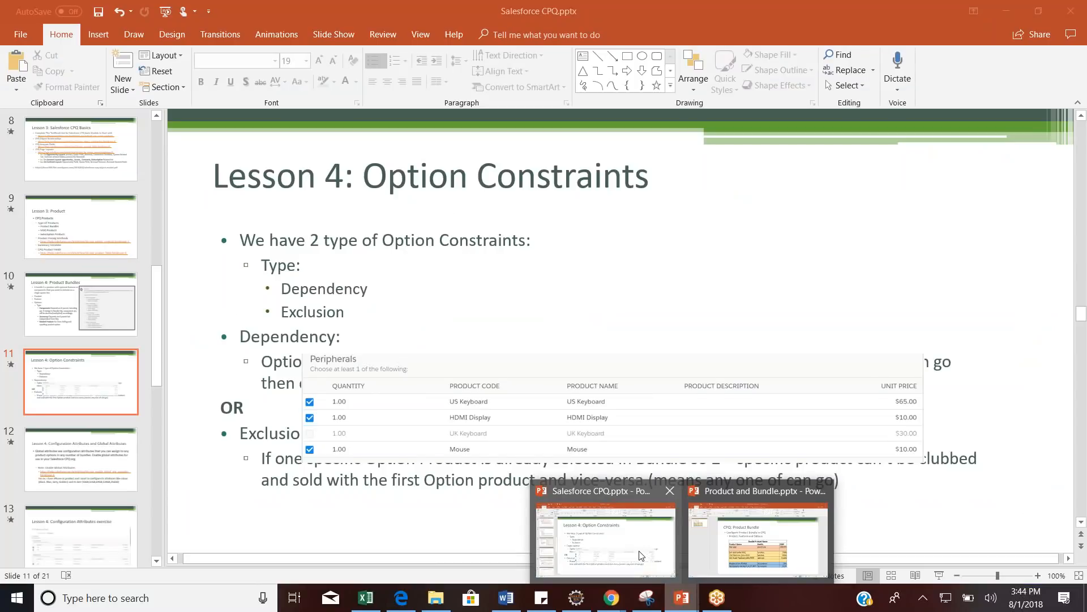
pyautogui.click(642, 555)
pyautogui.click(81, 394)
pyautogui.press('Down')
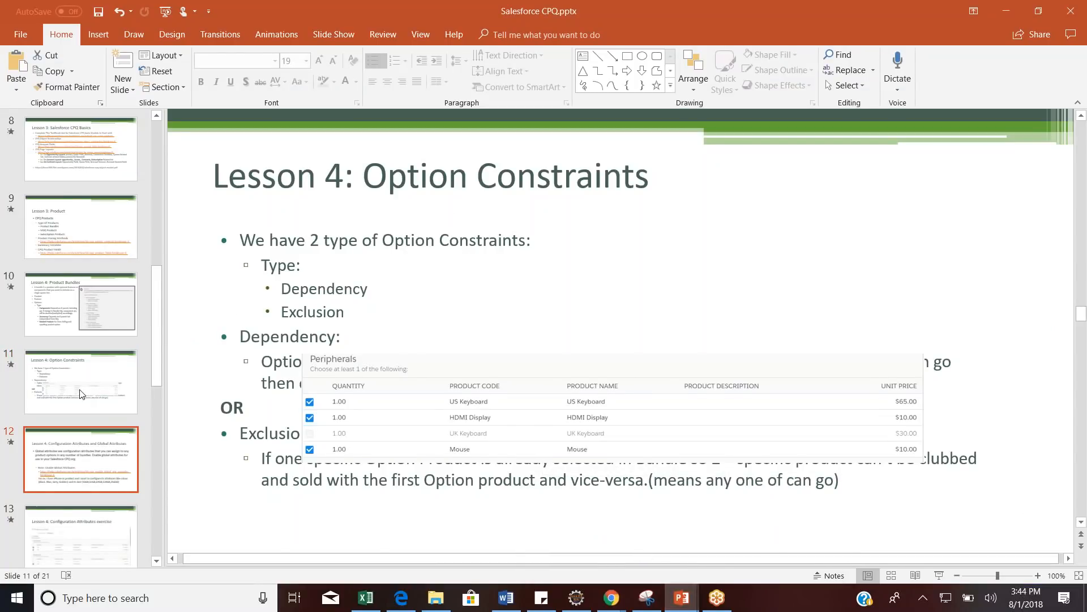
pyautogui.press('Down')
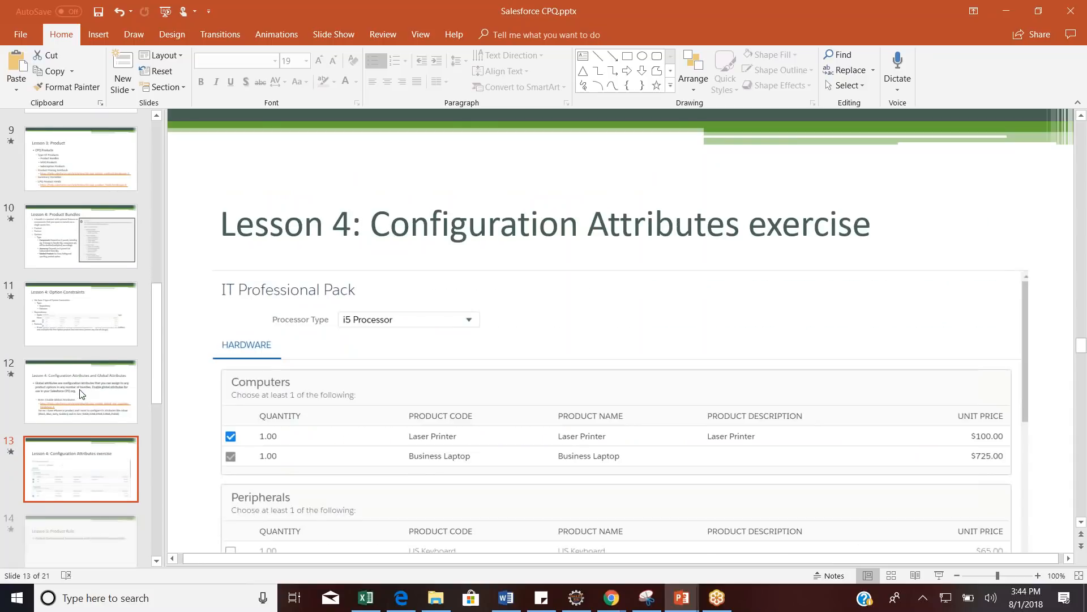
# Save the presentation from the Configuration Attributes and Global Attributes slide and return to the Configuration Attributes exercise slide
pyautogui.press('Up')
pyautogui.hotkey('ctrl', 's')
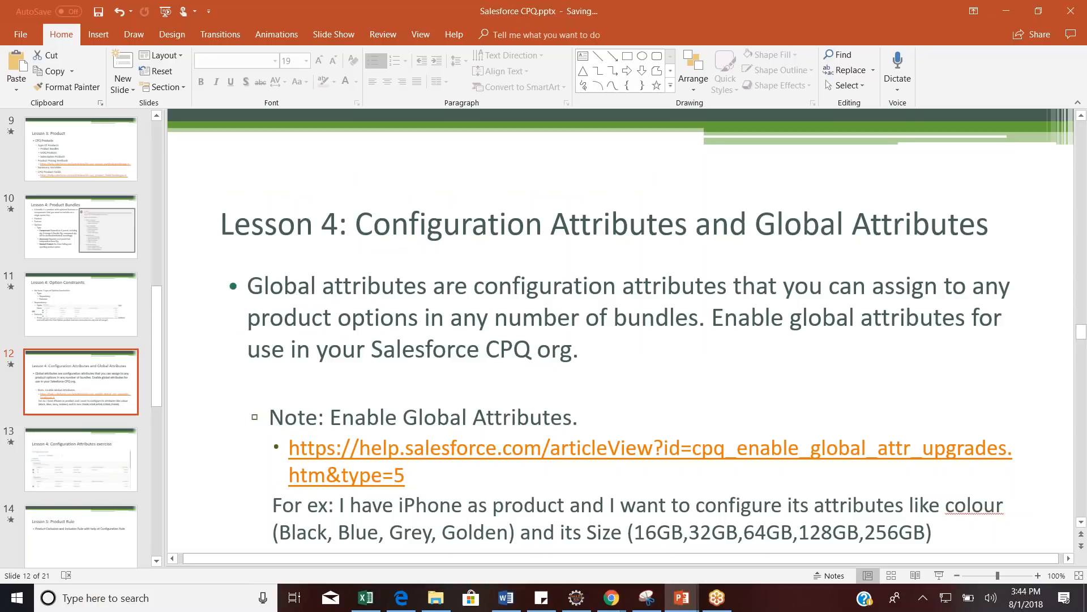
pyautogui.press('Down')
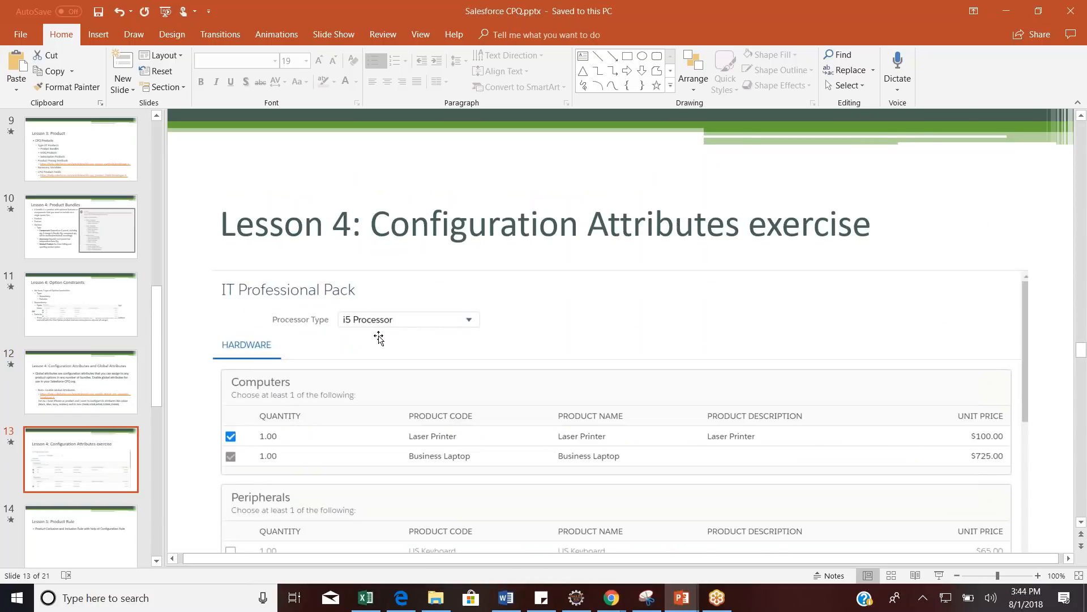
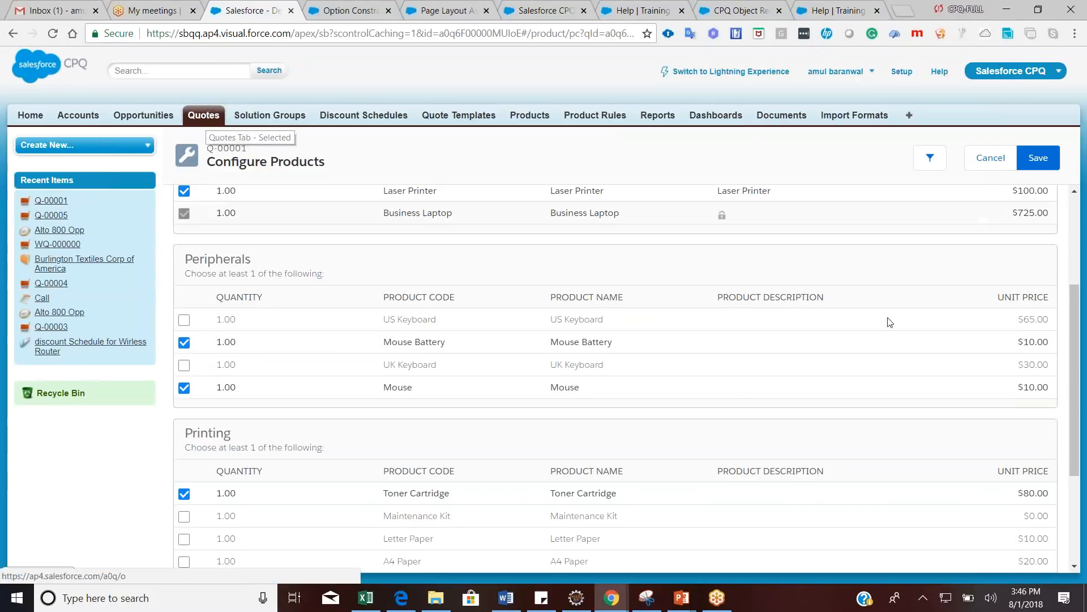
# Cancel the product configuration on quote Q-00001 and open quote Q-00003 from the quotes list in the line editor
pyautogui.moveTo(1075, 324); pyautogui.dragTo(1059, 240)
pyautogui.click(984, 161)
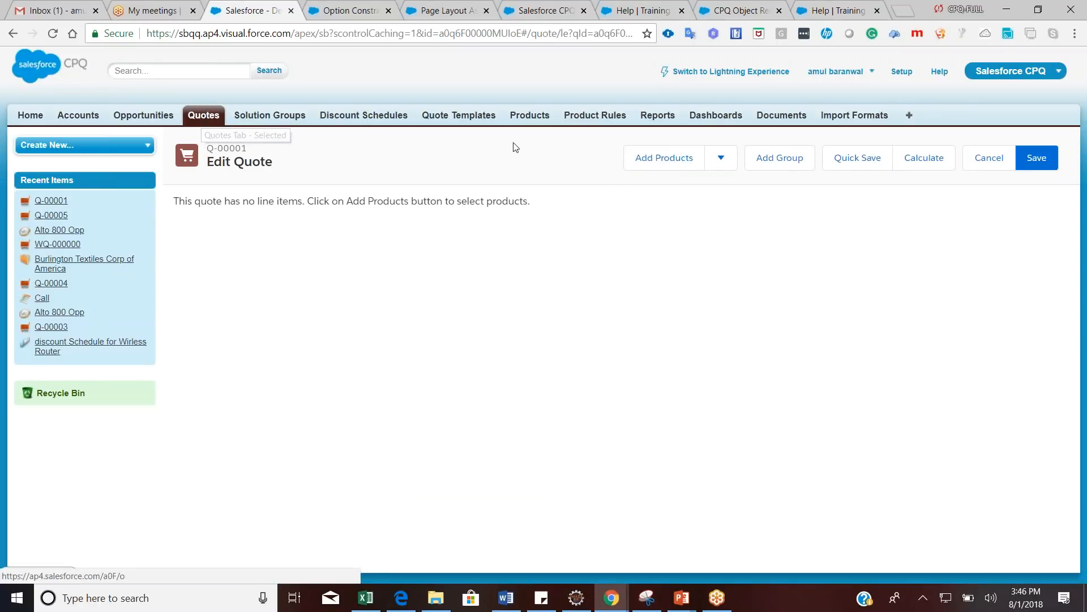
pyautogui.click(471, 116)
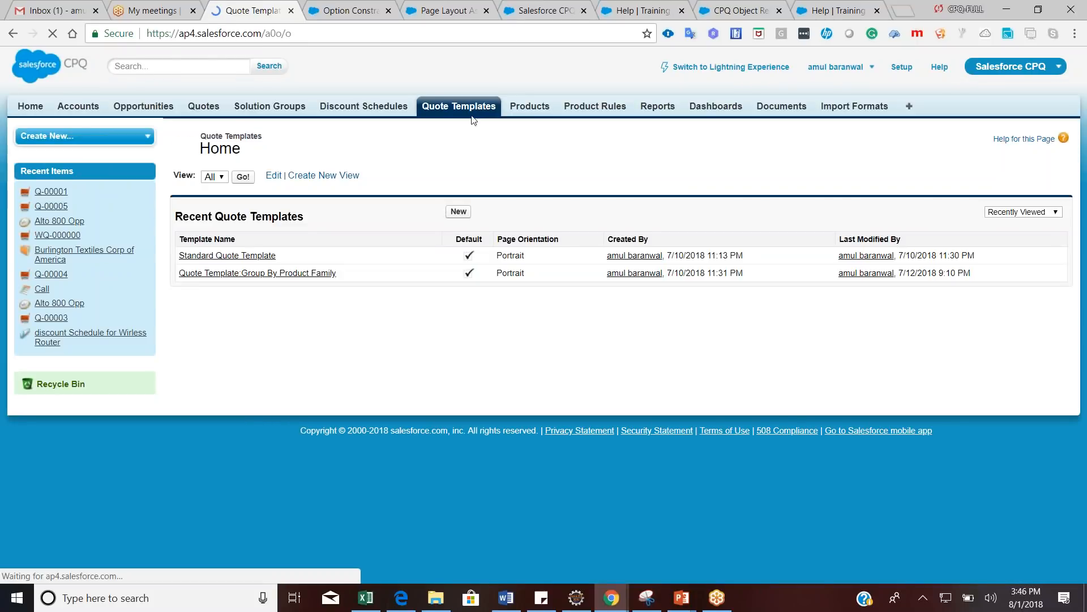
pyautogui.click(203, 106)
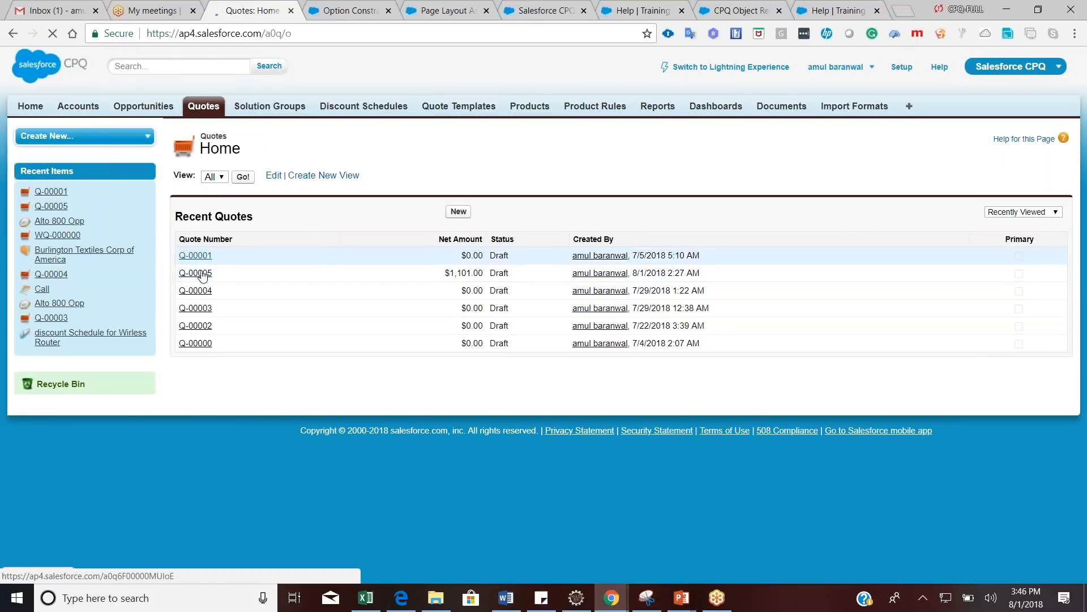
pyautogui.click(198, 308)
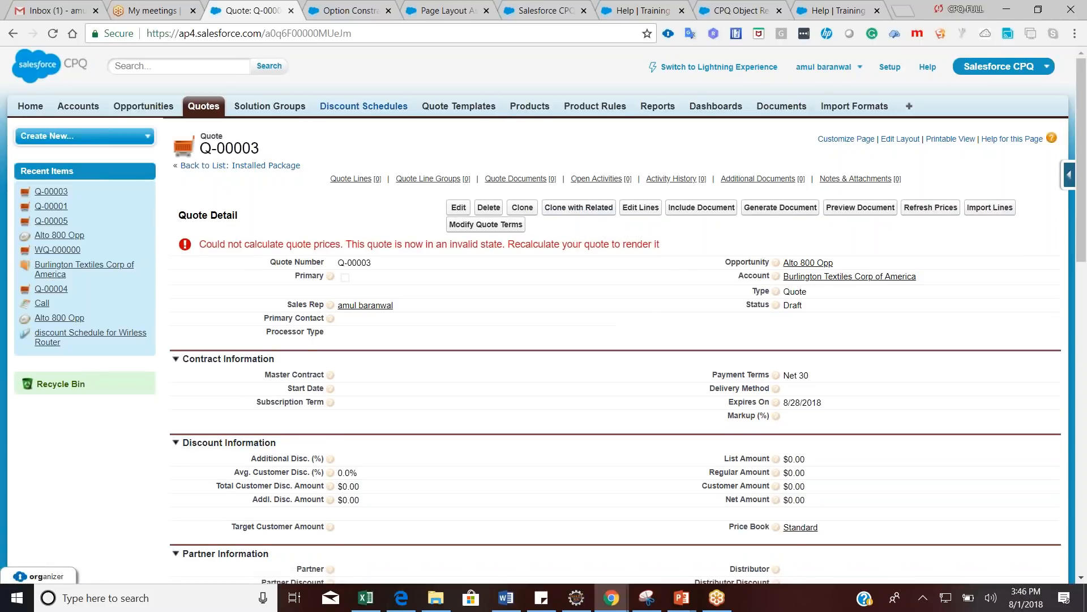
pyautogui.click(642, 208)
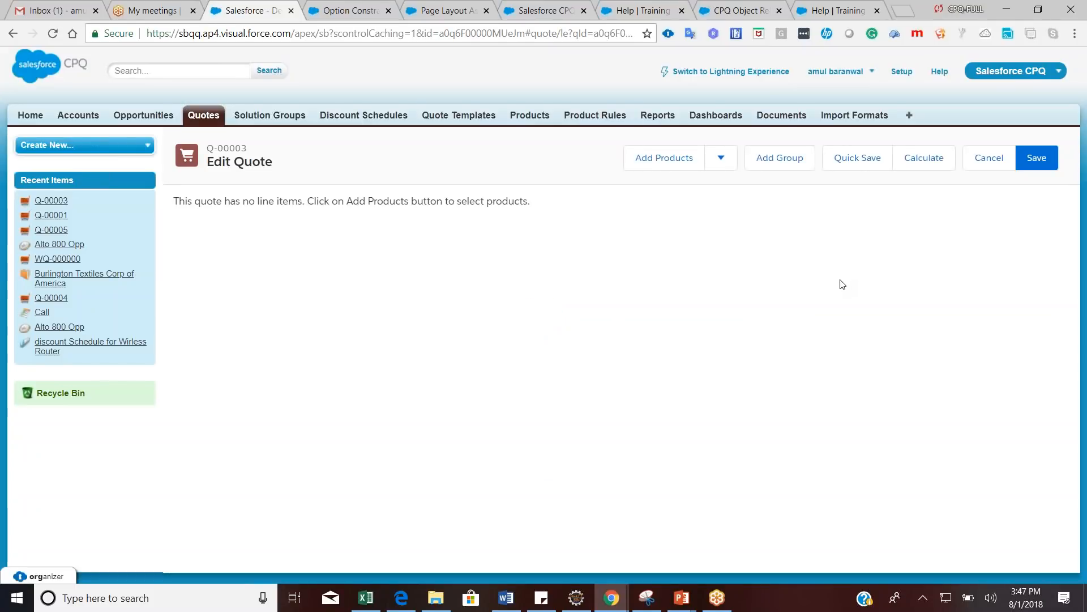
# Search the products for IT Professional Pack and add it to quote Q-00003
pyautogui.click(657, 158)
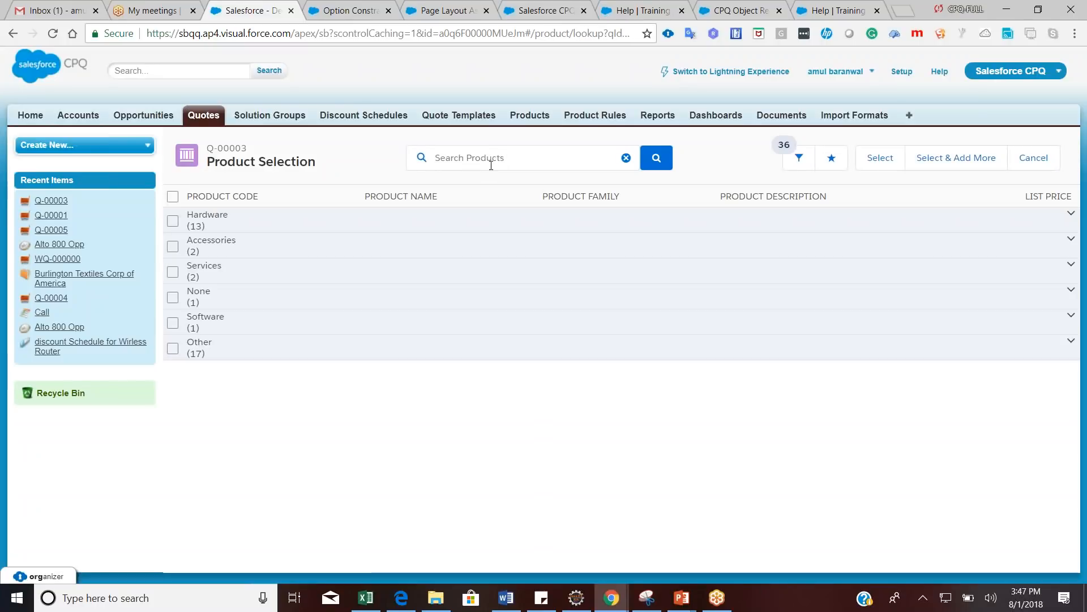
pyautogui.click(224, 216)
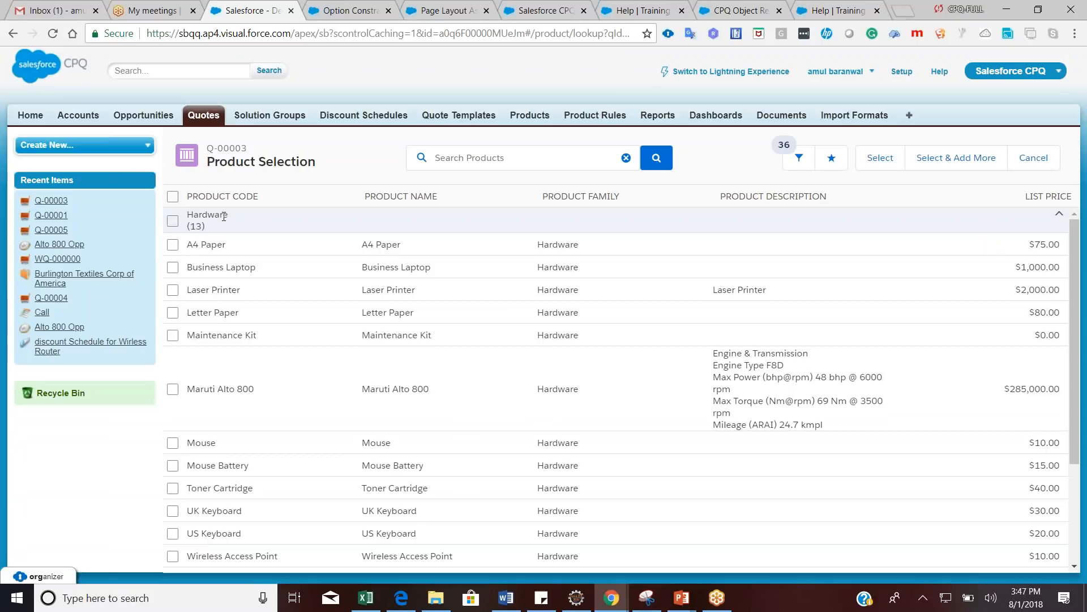
pyautogui.click(558, 160)
pyautogui.write('IT')
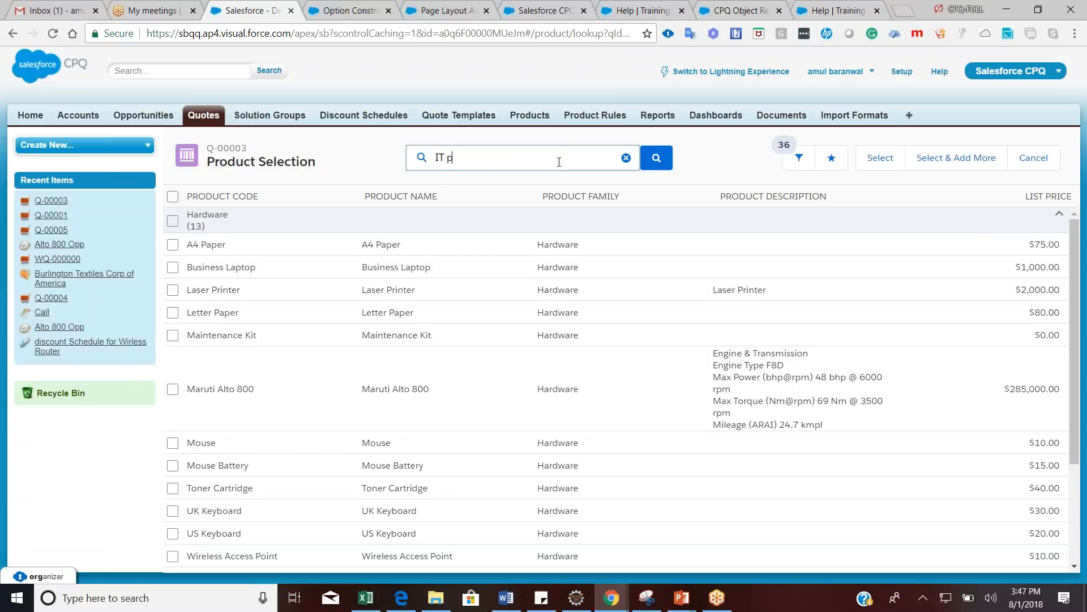
pyautogui.write(' p')
pyautogui.click(492, 209)
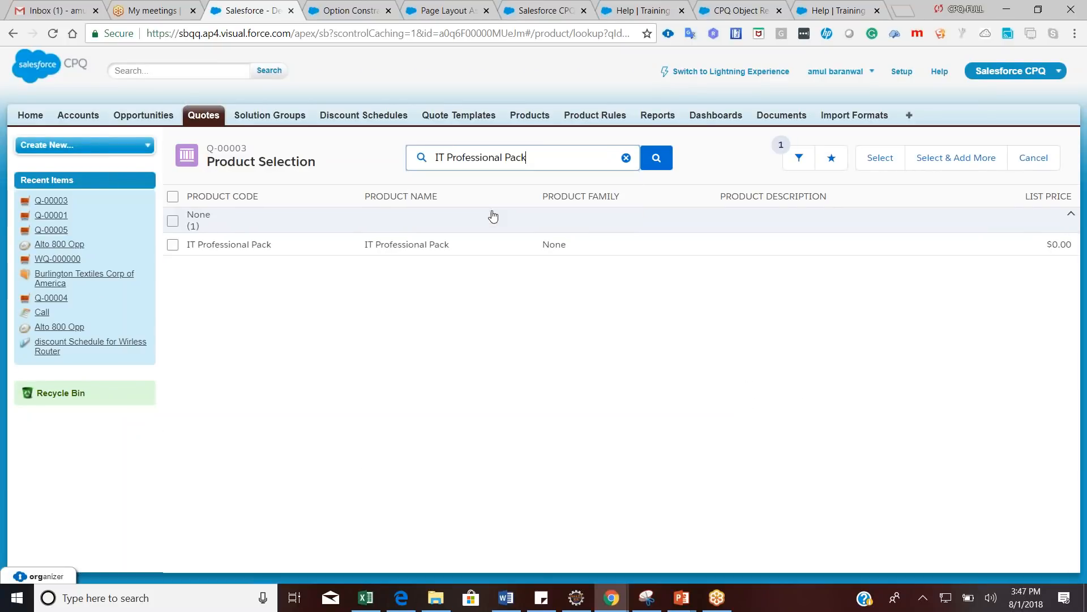
pyautogui.click(173, 244)
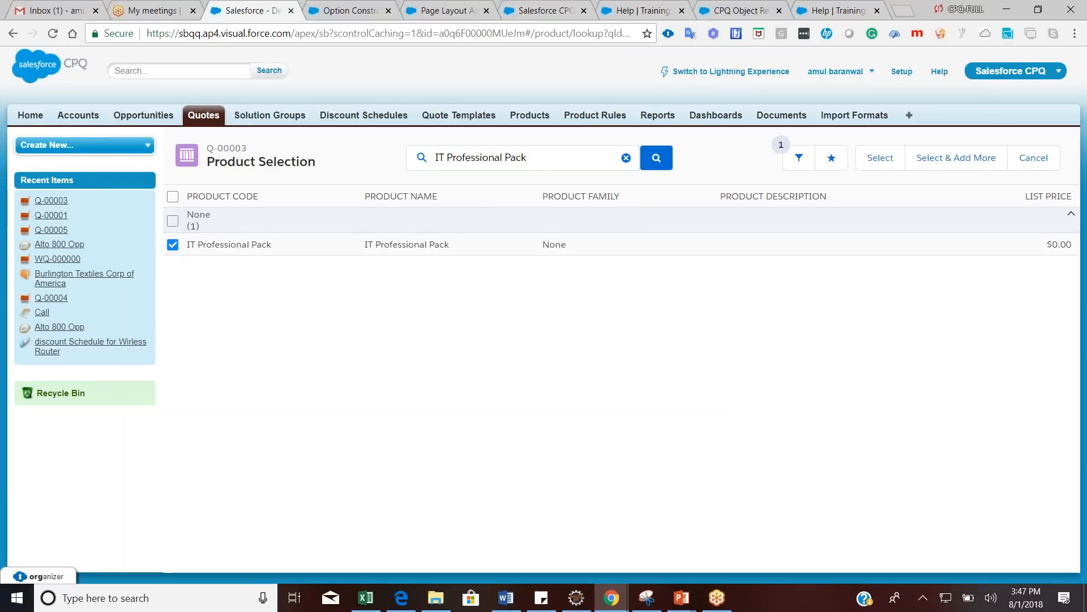
pyautogui.click(875, 160)
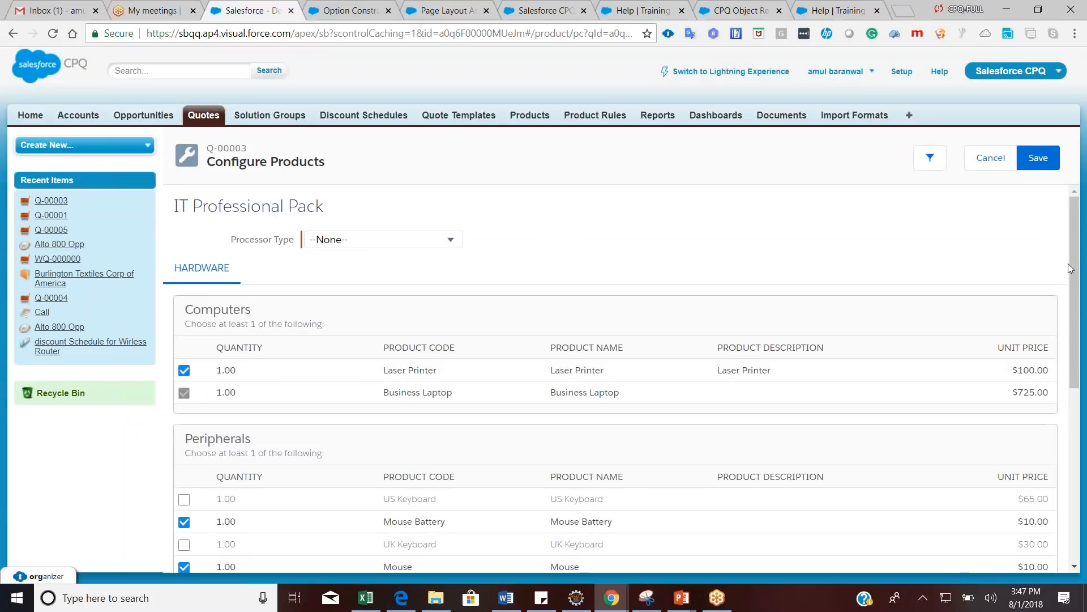
# Try to save the IT Professional Pack configuration with Processor Type left at --None--
pyautogui.moveTo(1076, 295); pyautogui.dragTo(1086, 467)
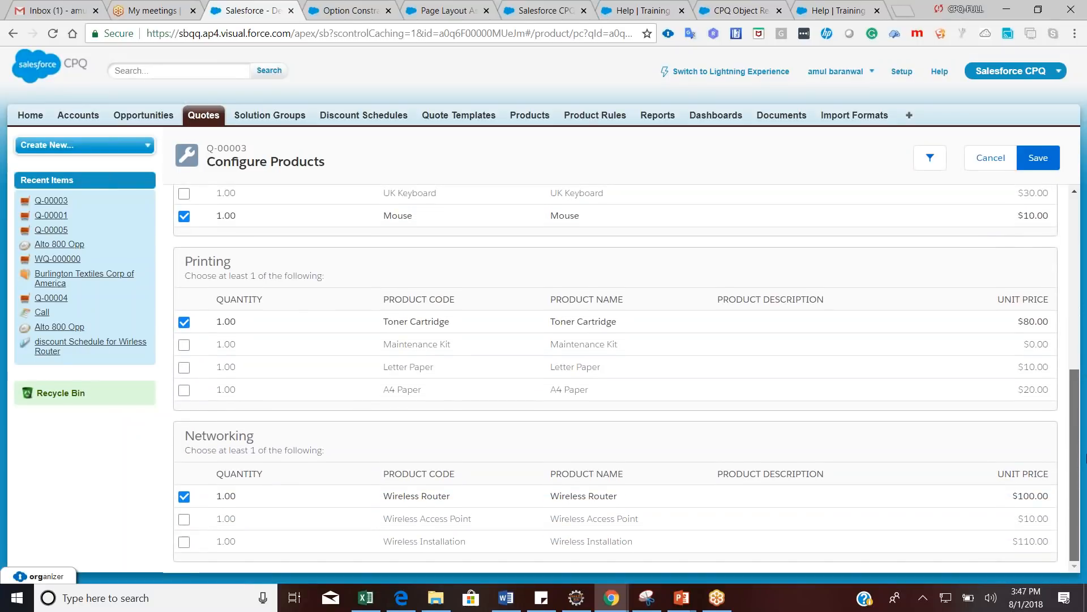
pyautogui.click(1039, 160)
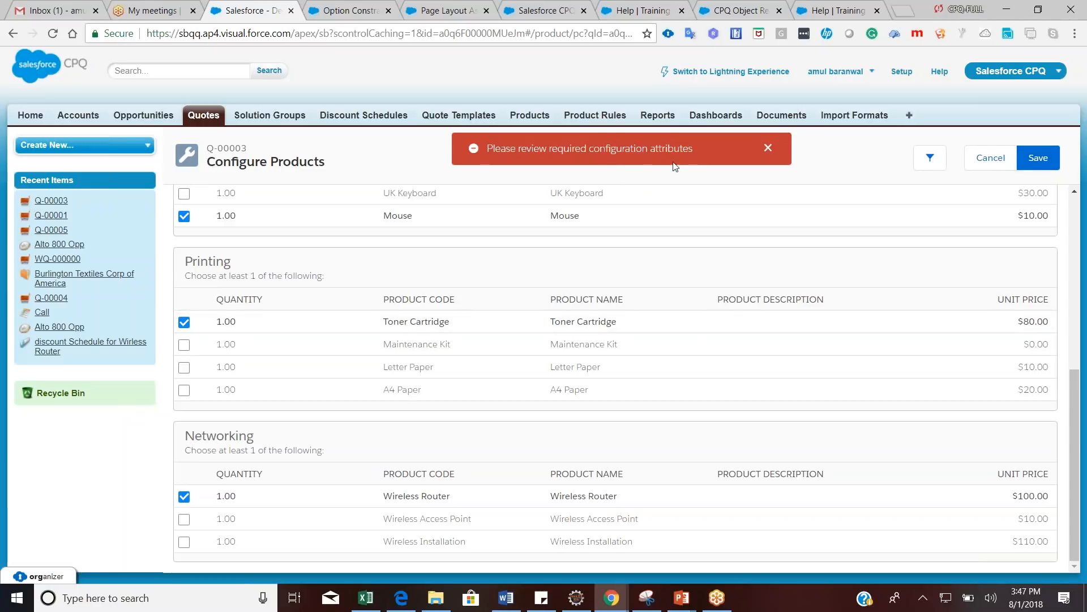
pyautogui.scroll(6, 1069, 281)
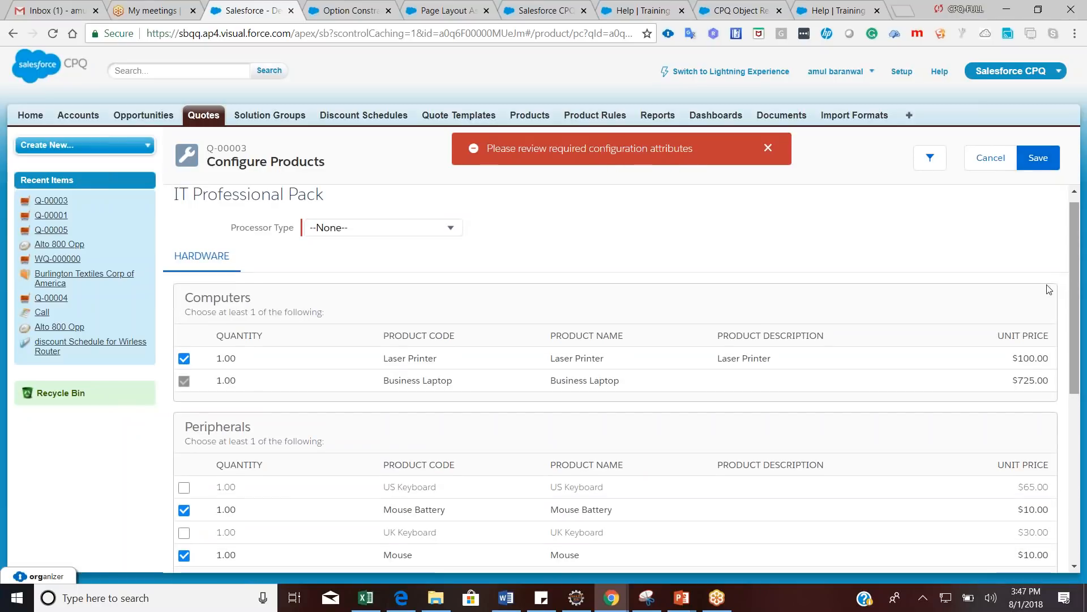
# Set Processor Type to i3 Processor, then save the configuration and the quote
pyautogui.click(438, 229)
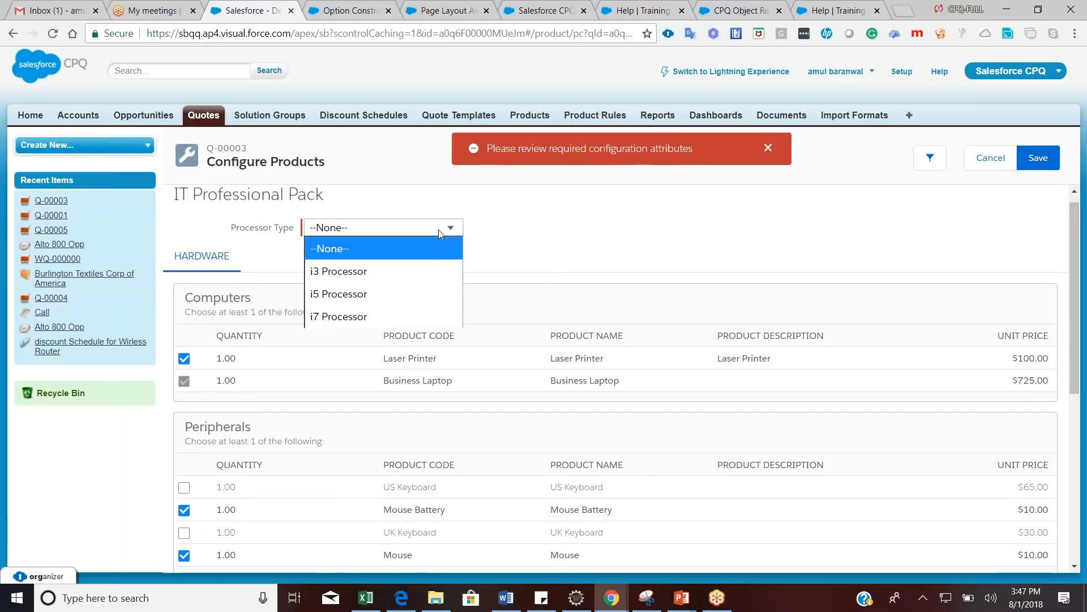
pyautogui.click(427, 281)
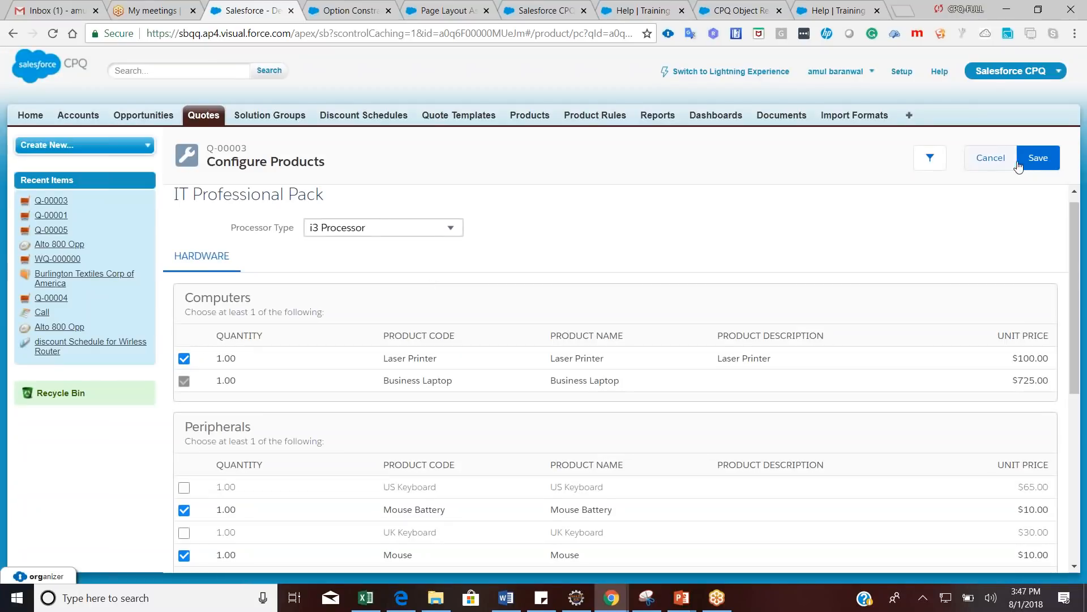
pyautogui.click(1018, 166)
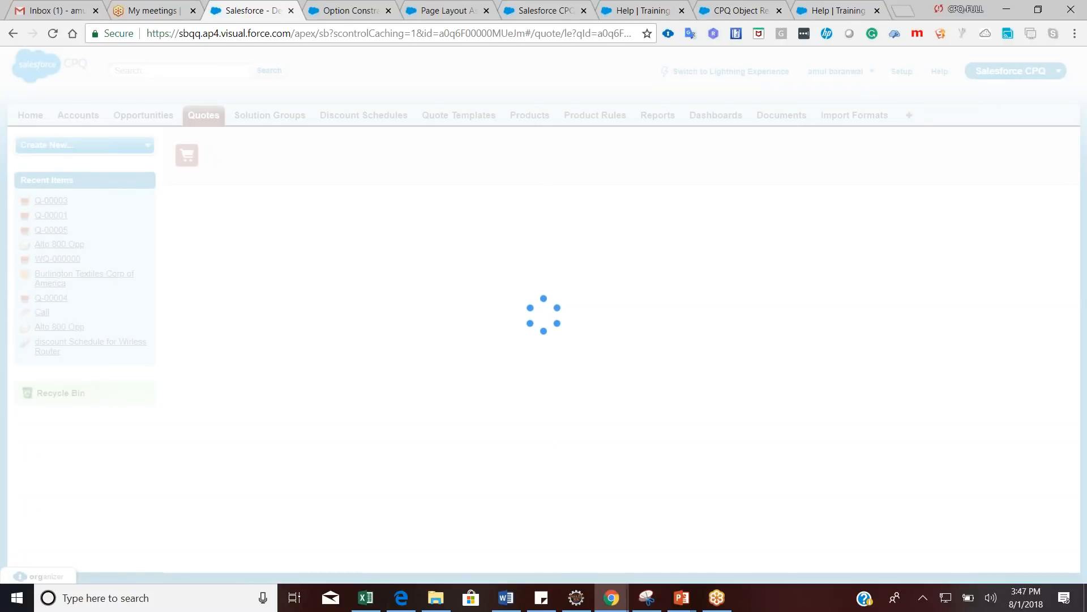
pyautogui.click(1025, 168)
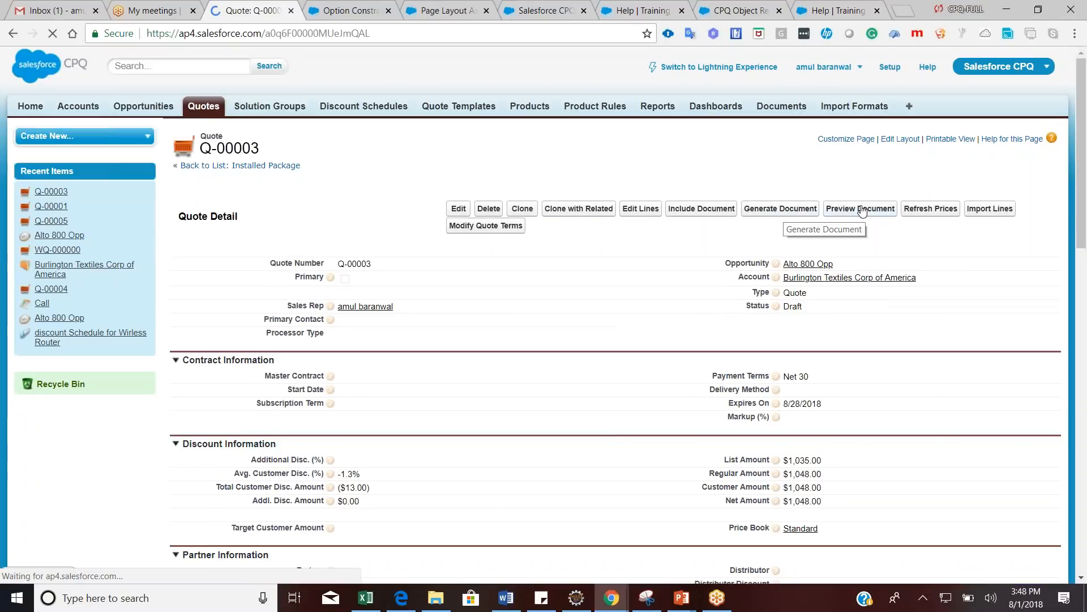
# Start generating a document for quote Q-00003 and choose Standard Quote Template as its template
pyautogui.click(796, 209)
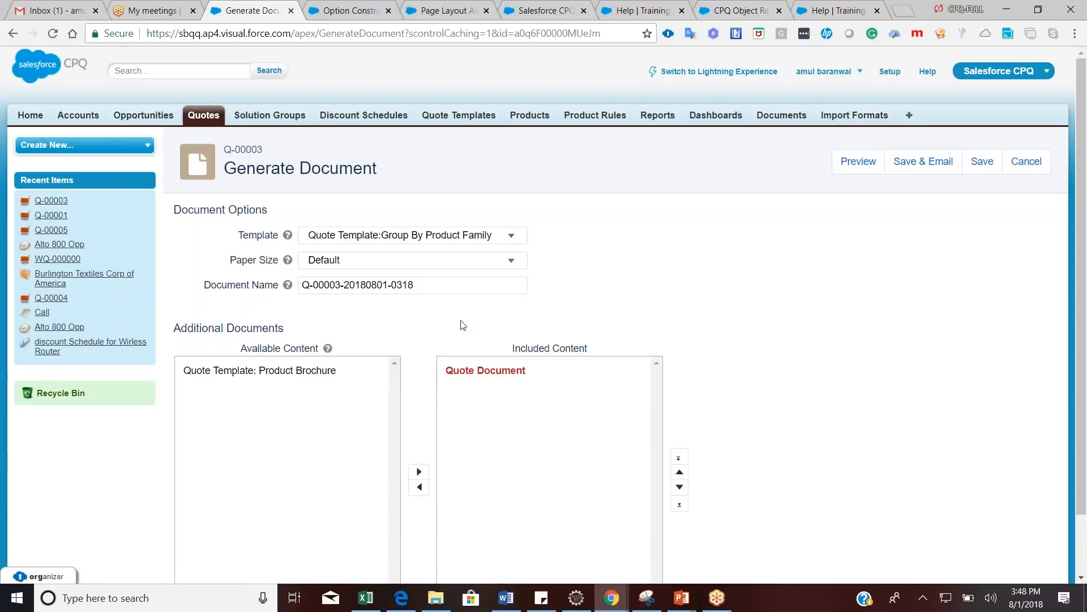
pyautogui.click(443, 236)
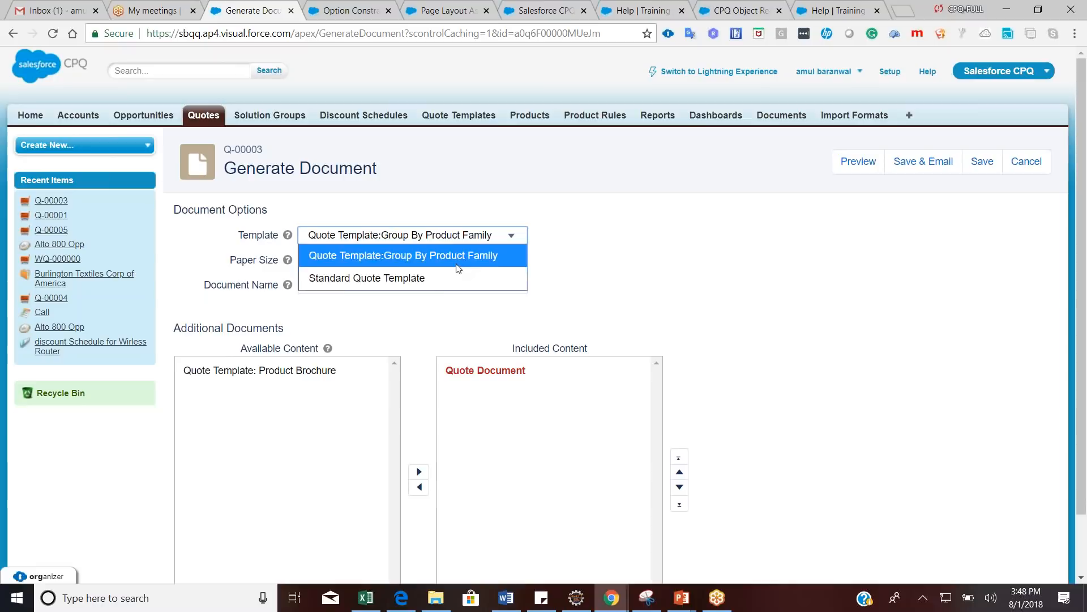
pyautogui.click(416, 280)
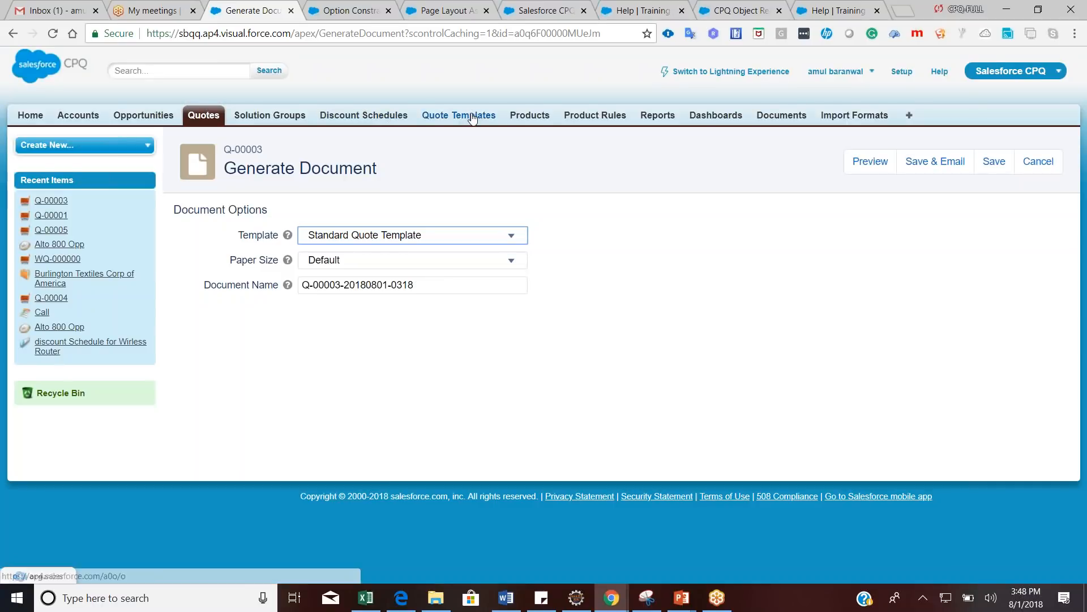
# Open the quote templates in a new browser tab and open the Standard Quote Template record for editing
pyautogui.rightClick(473, 117)
pyautogui.click(510, 122)
pyautogui.moveTo(397, 22); pyautogui.dragTo(320, 12)
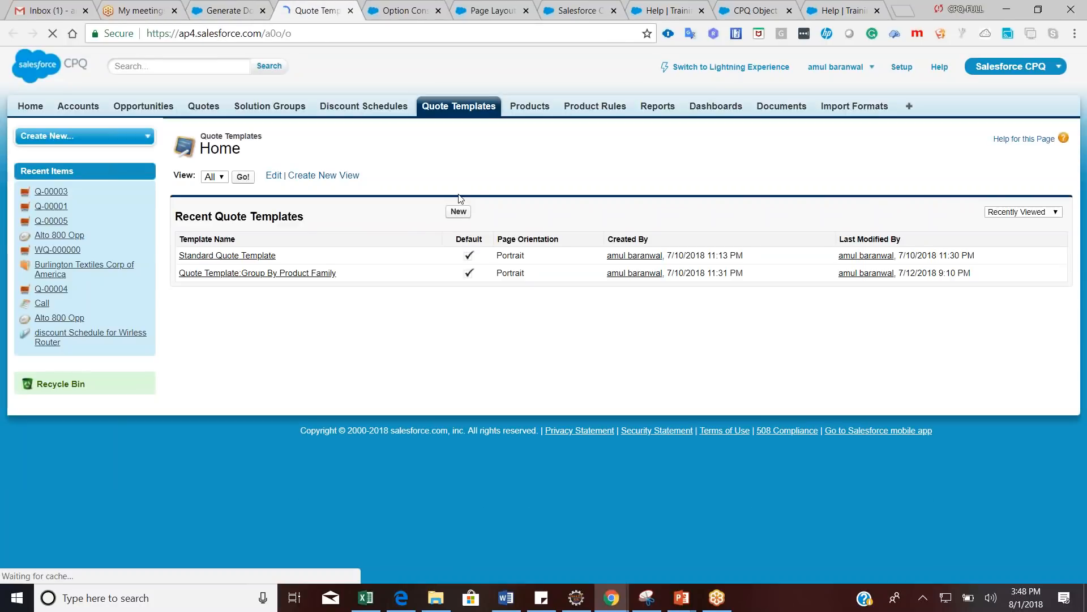
pyautogui.click(254, 256)
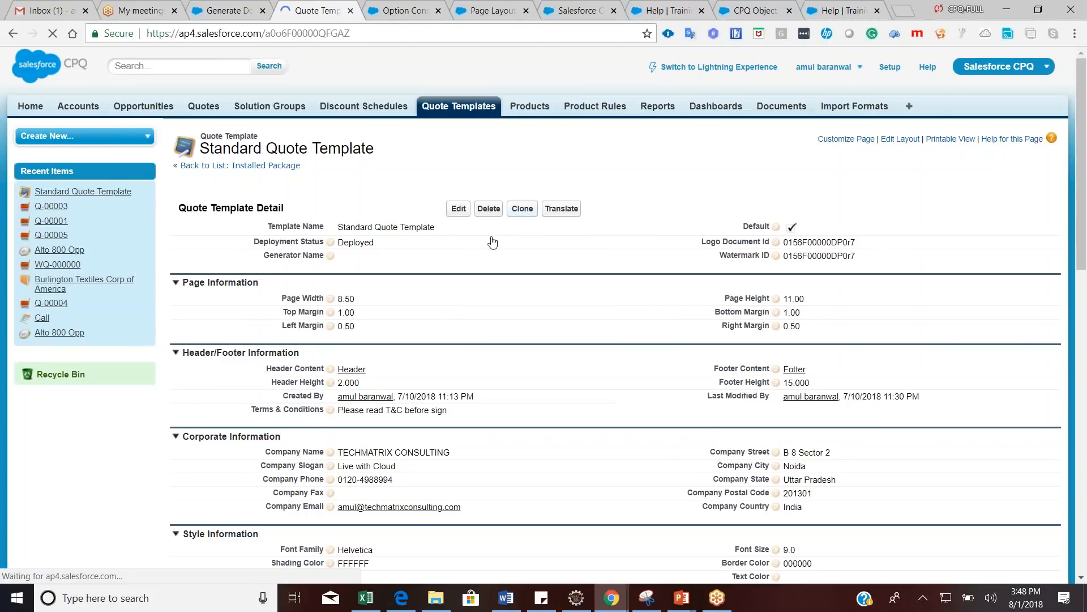
pyautogui.click(461, 213)
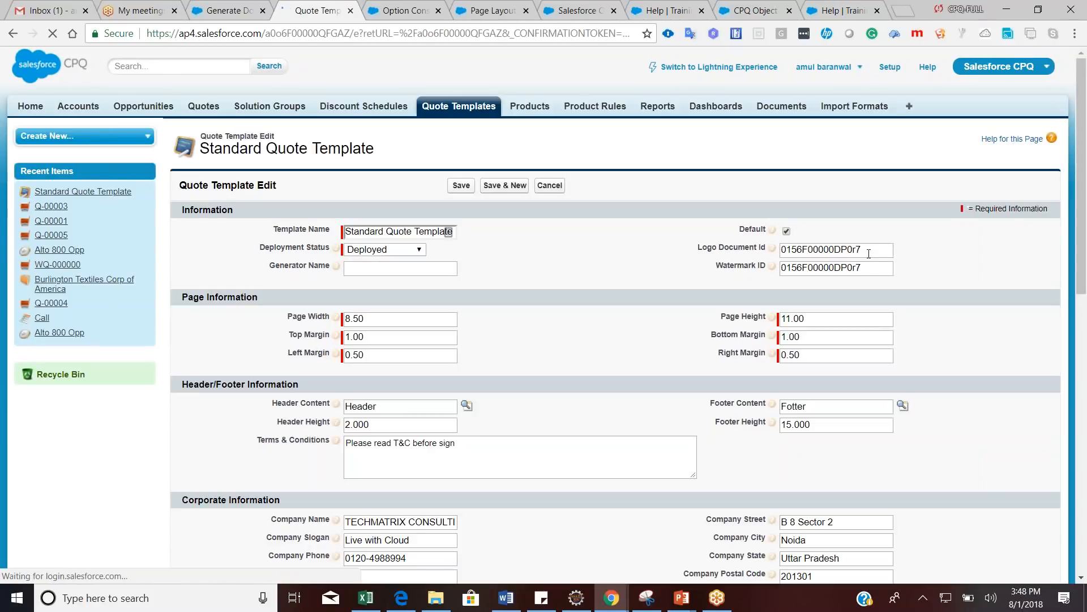
# Examine the template's logo and watermark IDs, page size and margins, header and footer content, terms, style settings and print options
pyautogui.doubleClick(832, 253)
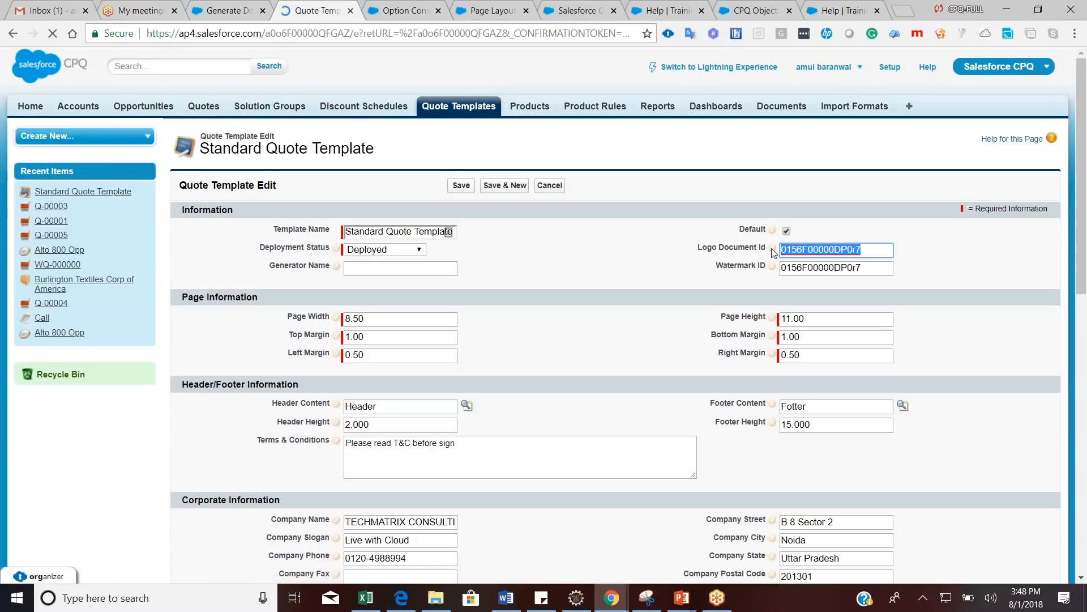
pyautogui.moveTo(866, 268); pyautogui.dragTo(781, 273)
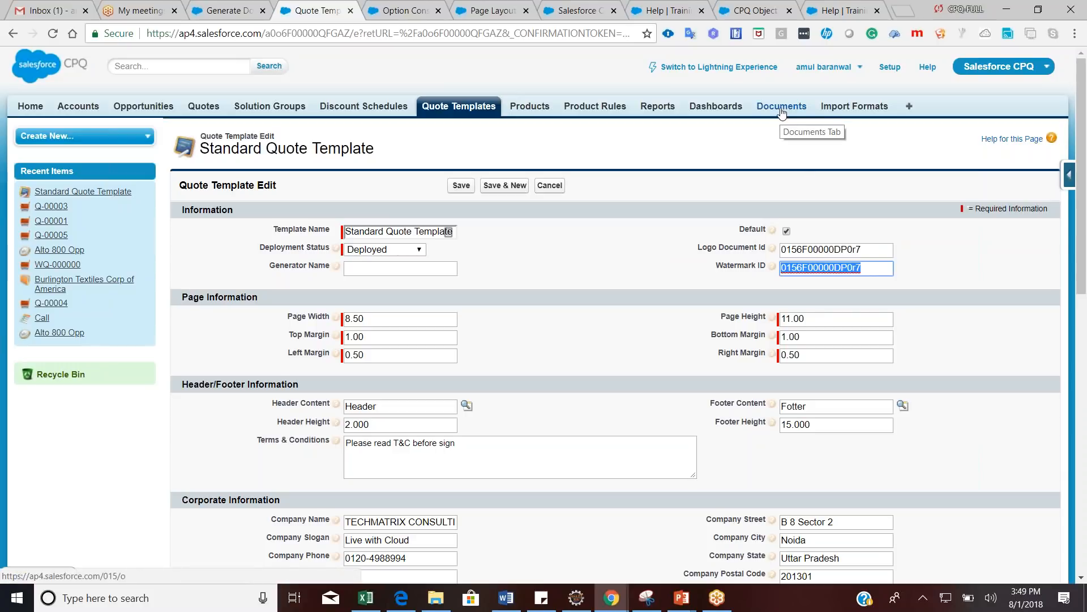
pyautogui.click(477, 356)
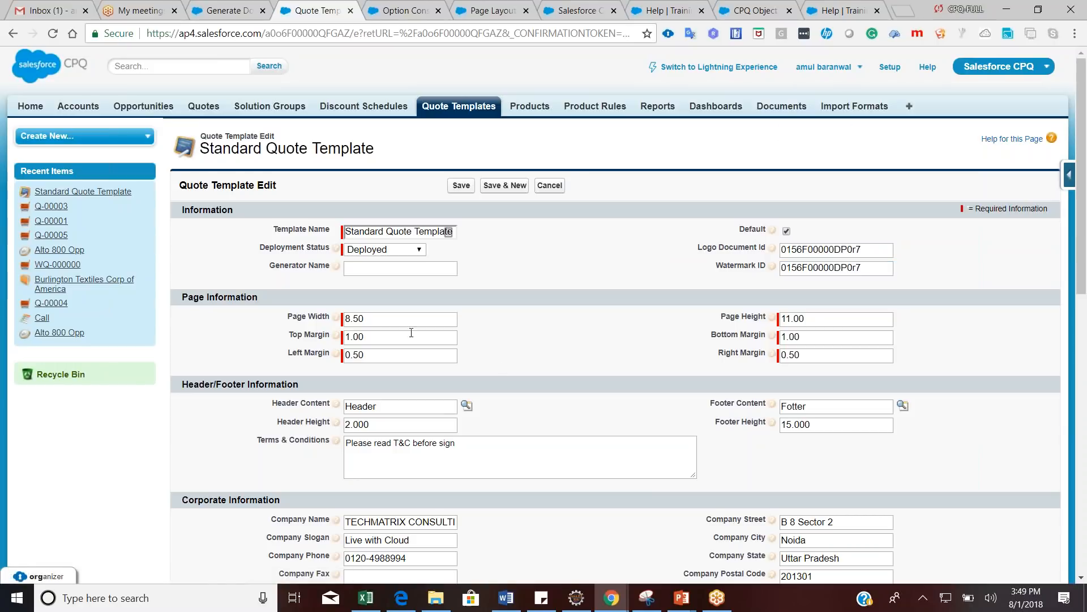
pyautogui.doubleClick(398, 326)
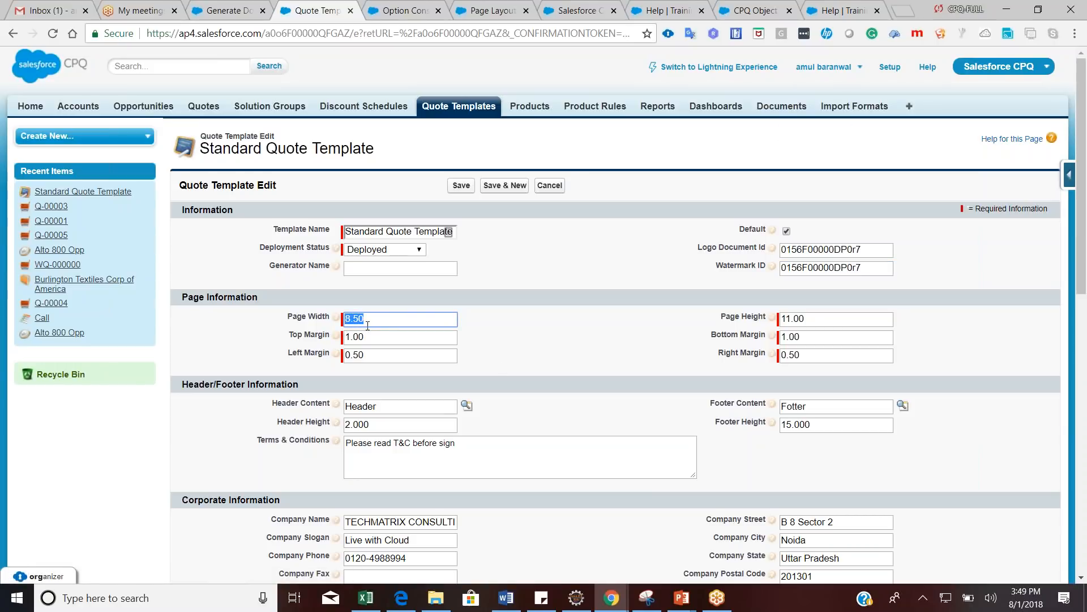
pyautogui.moveTo(374, 338); pyautogui.dragTo(346, 337)
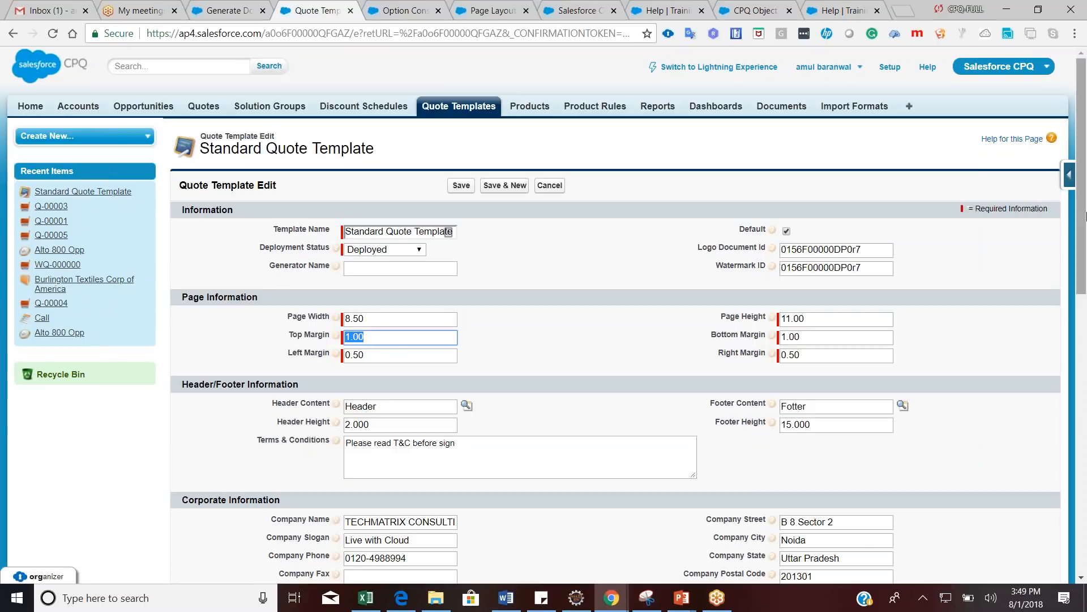
pyautogui.scroll(-3, 750, 328)
pyautogui.click(393, 247)
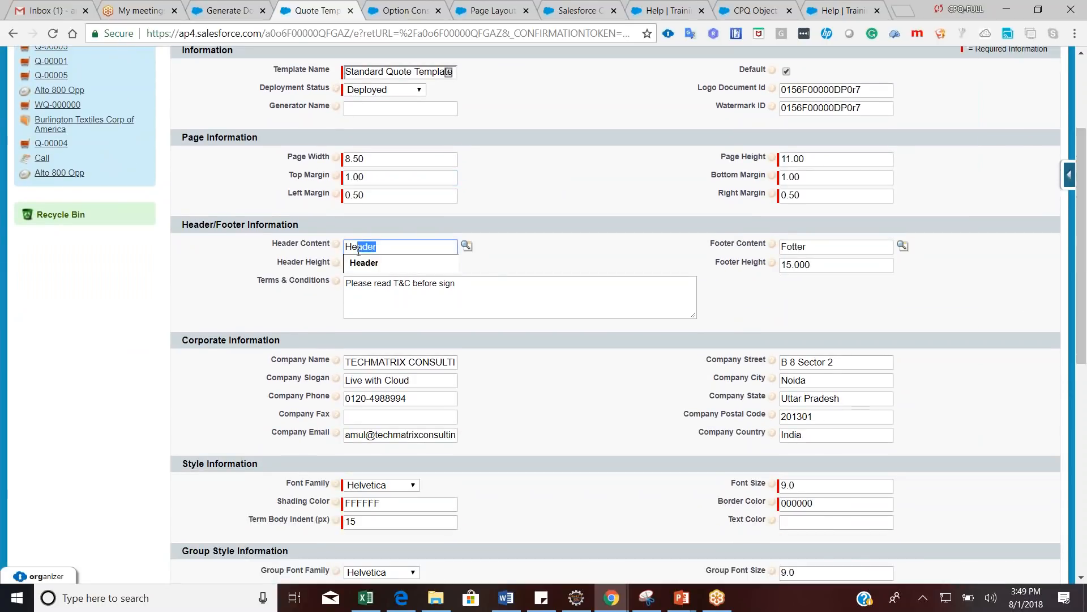
pyautogui.click(435, 295)
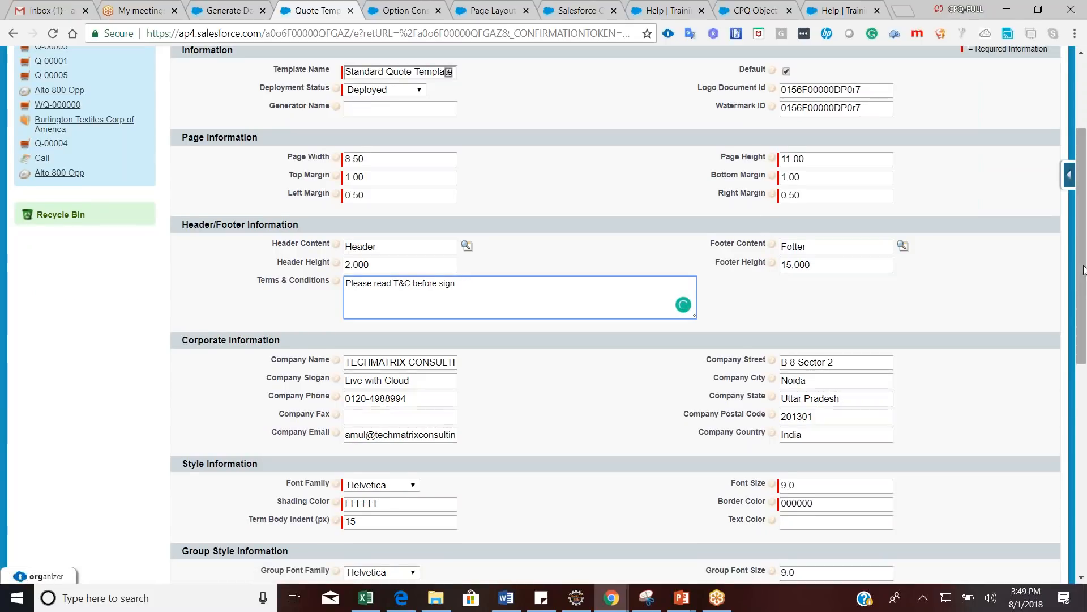
pyautogui.scroll(-3, 406, 230)
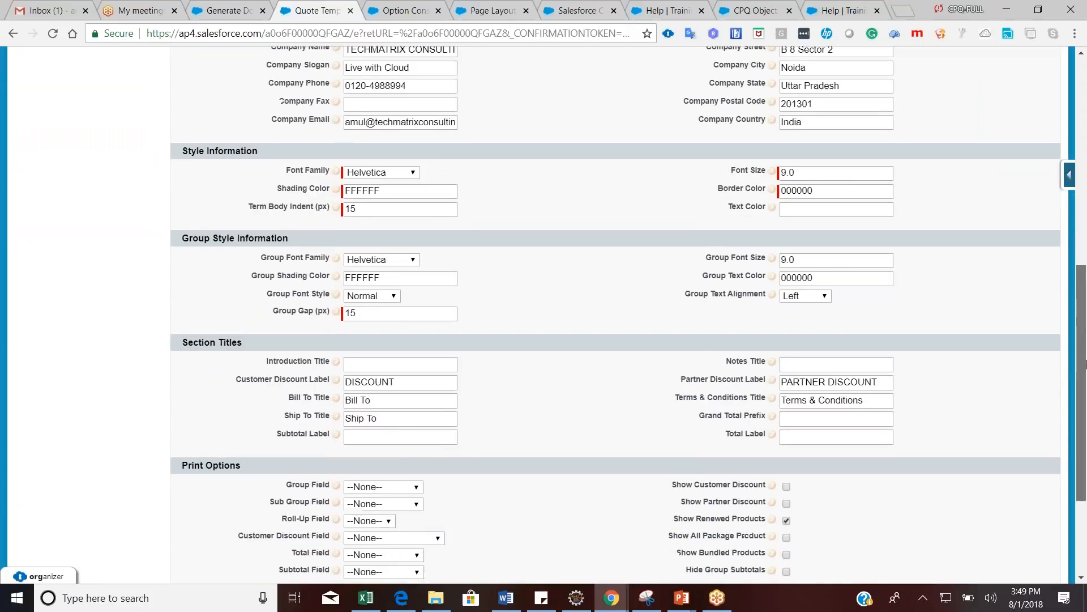
# Examine the template's font, shading, border color and text color fields, plus its group styles and section titles
pyautogui.moveTo(1085, 297); pyautogui.dragTo(1086, 368)
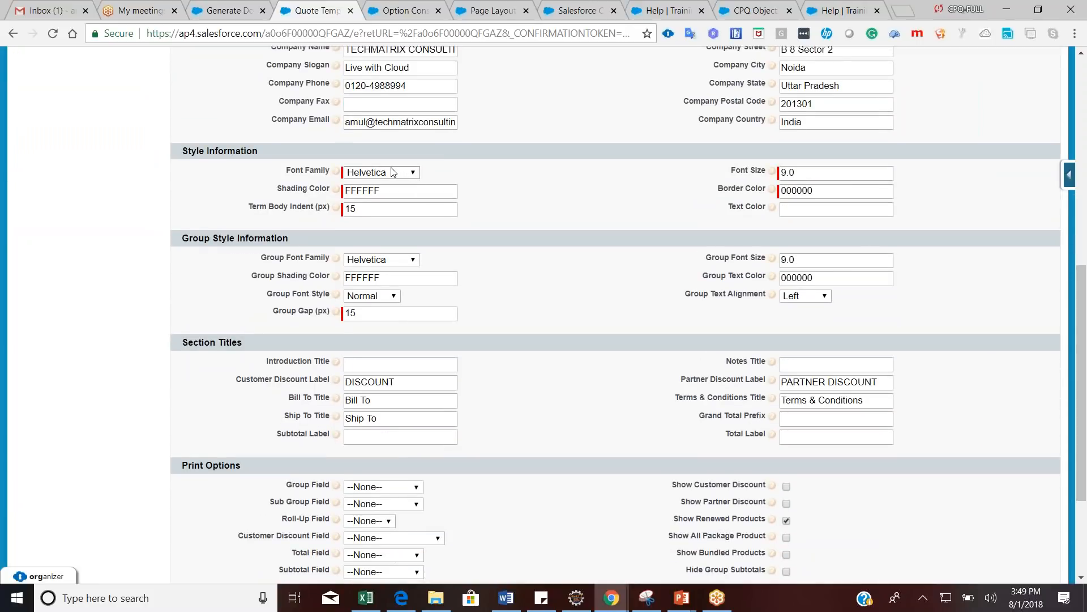
pyautogui.click(393, 172)
pyautogui.click(510, 202)
pyautogui.press('Tab')
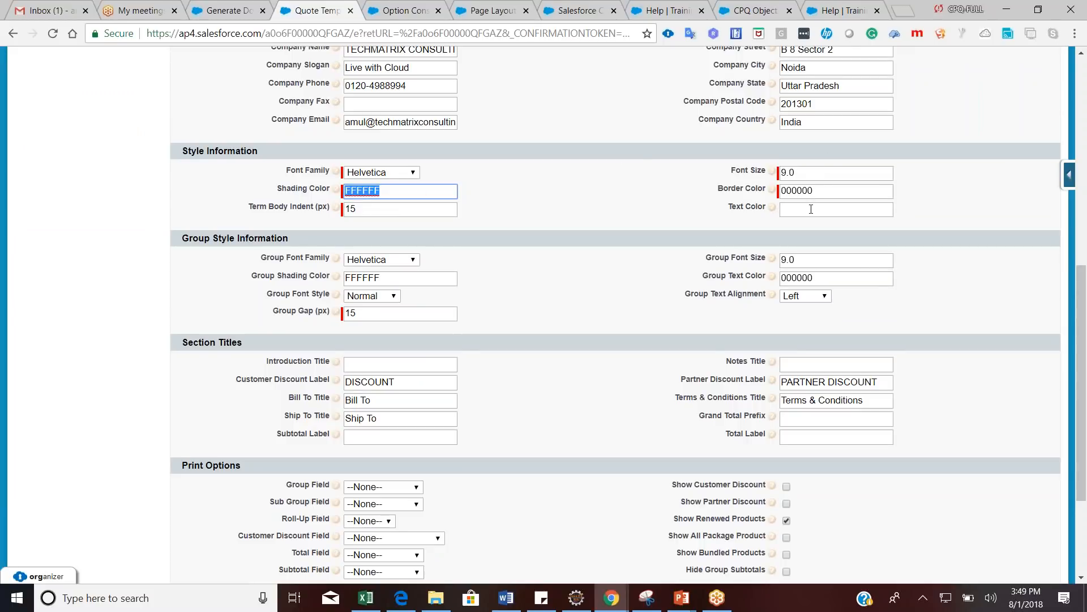
pyautogui.click(819, 192)
pyautogui.moveTo(820, 191); pyautogui.dragTo(788, 193)
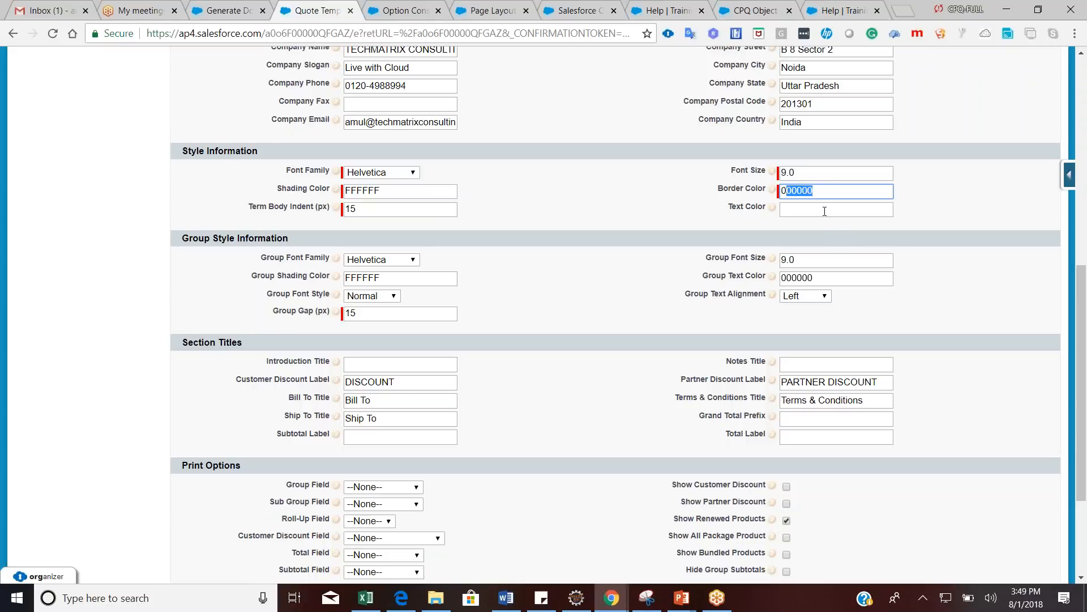
pyautogui.click(831, 246)
pyautogui.moveTo(1086, 264); pyautogui.dragTo(1084, 371)
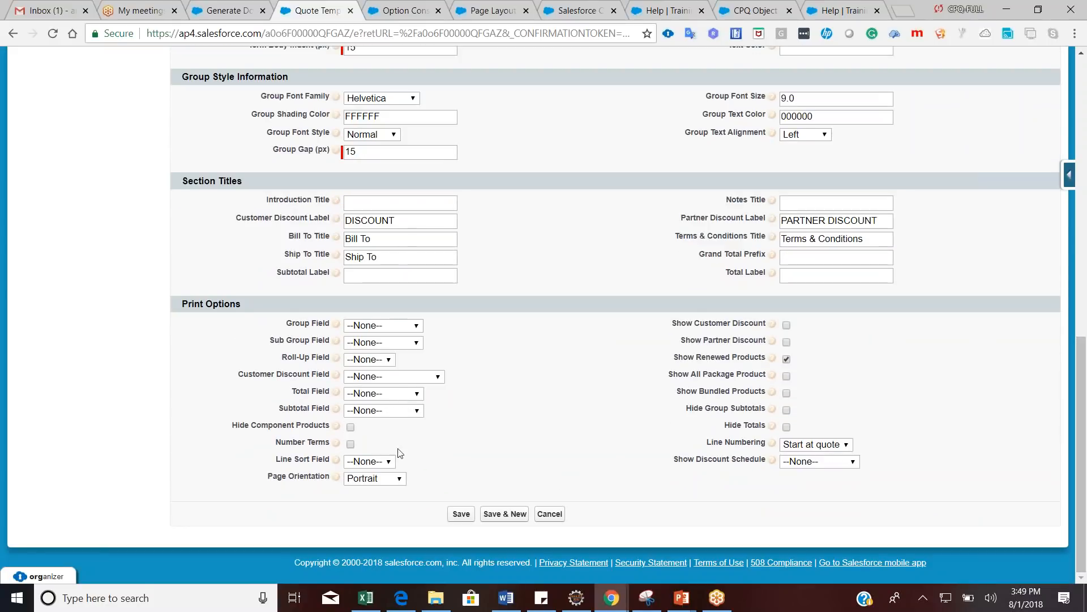
# Check the Group Field print options, cancel editing the template, and review its print options and Line Columns on the detail page
pyautogui.click(385, 326)
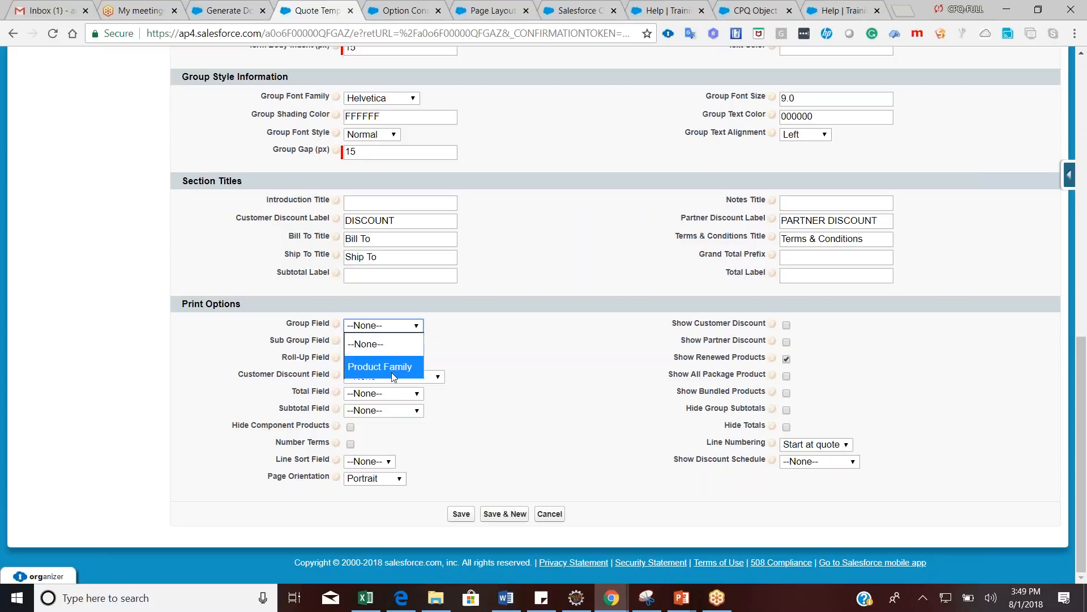
pyautogui.click(388, 355)
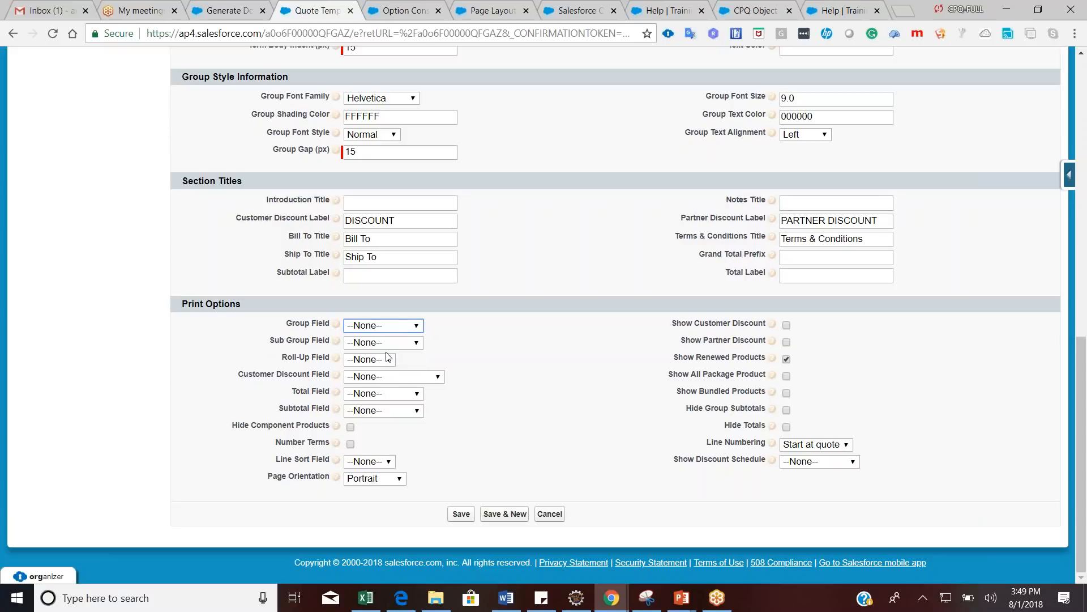
pyautogui.click(548, 516)
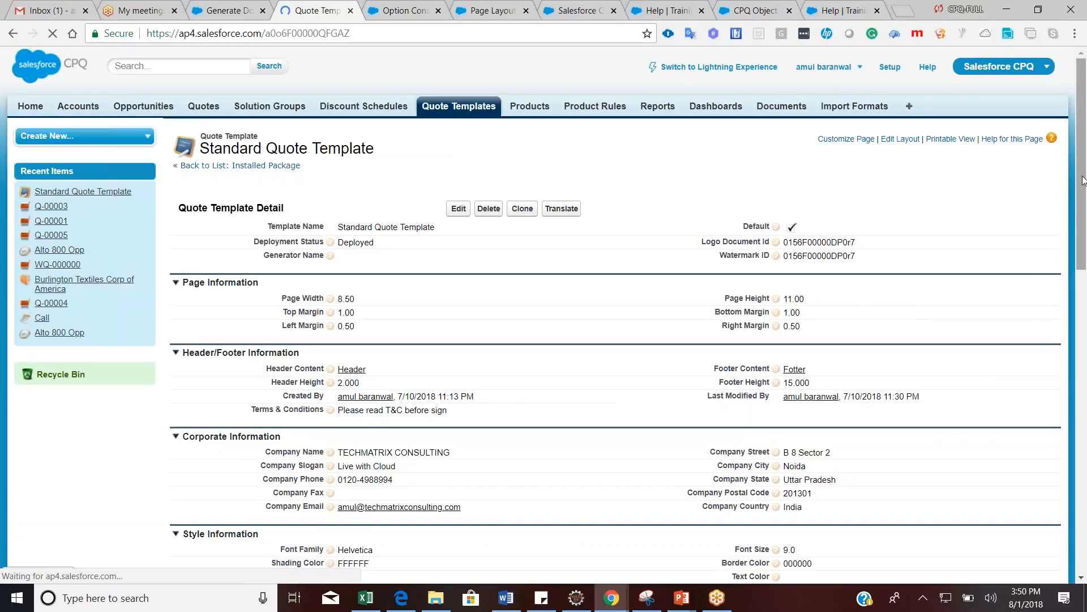
pyautogui.moveTo(1085, 243); pyautogui.dragTo(1086, 468)
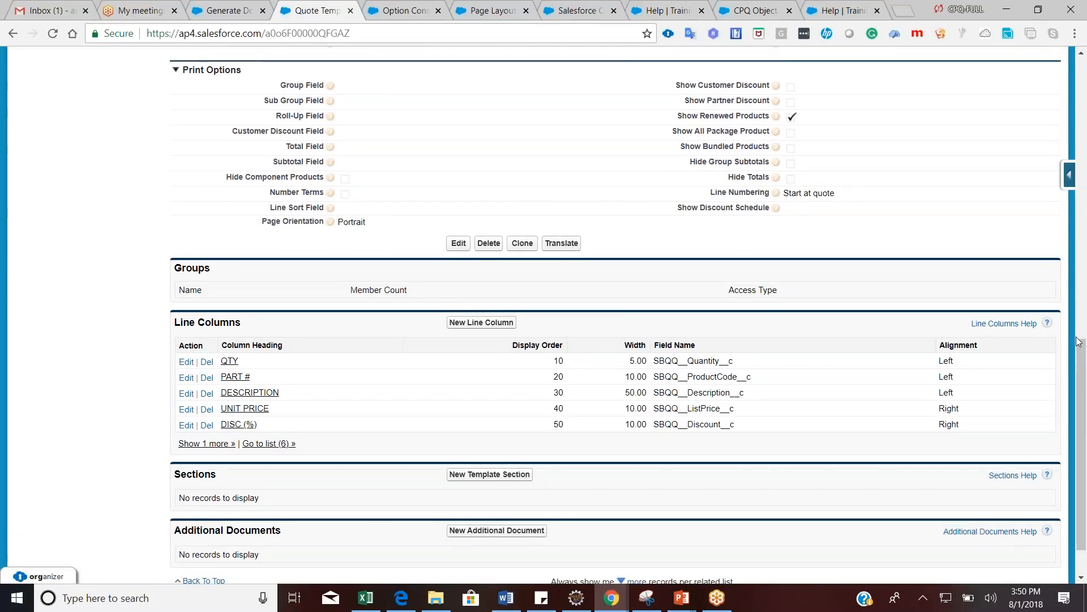
pyautogui.moveTo(1083, 518); pyautogui.dragTo(1080, 226)
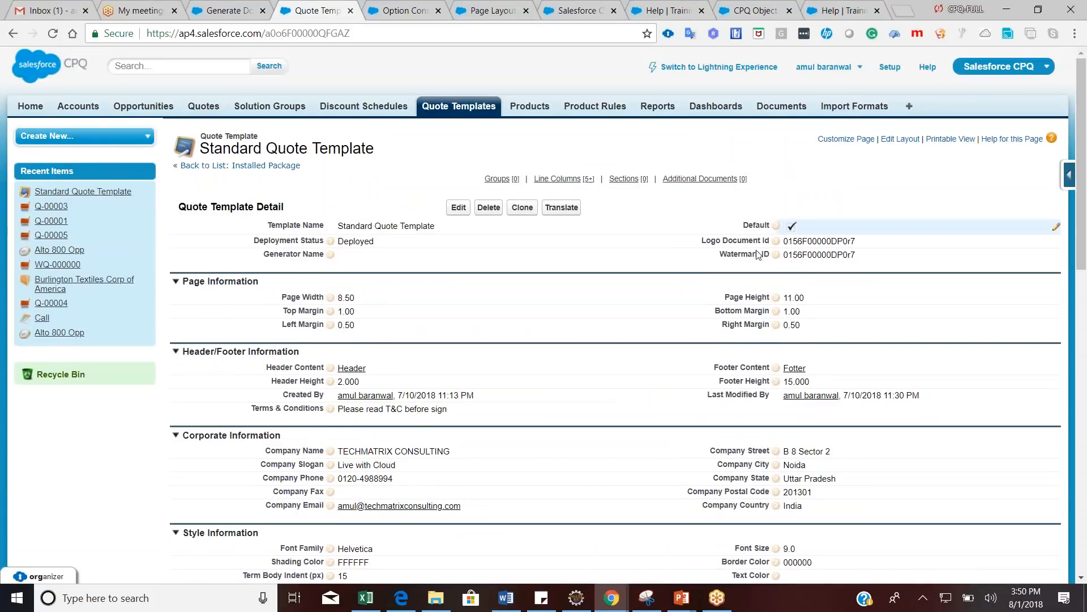
# Show the full list of available Salesforce tabs and search the page for "Quote"
pyautogui.click(909, 108)
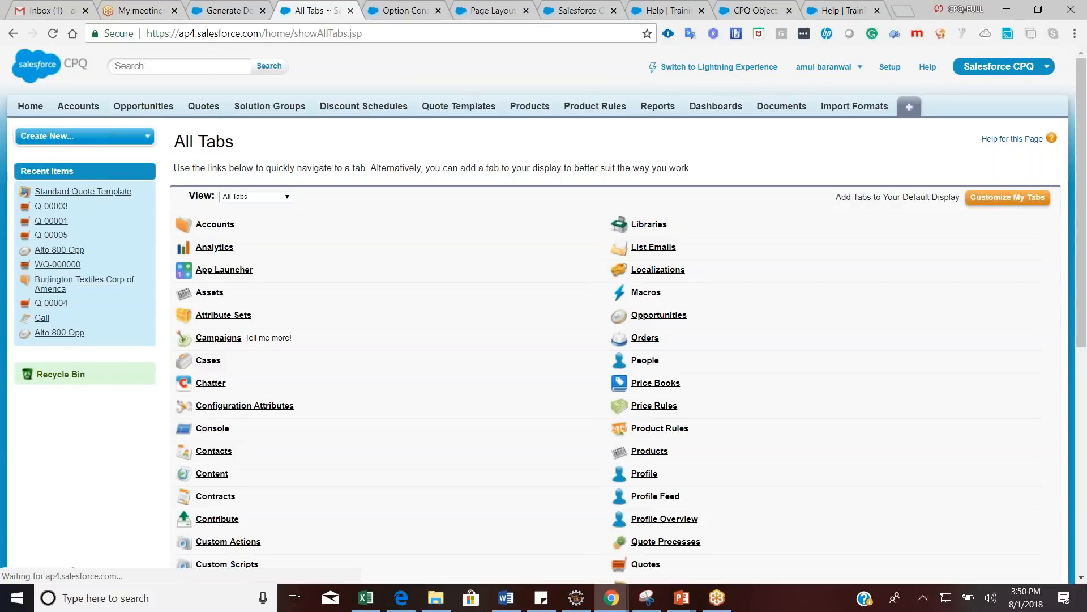
pyautogui.hotkey('ctrl', 'f')
pyautogui.write('Qy')
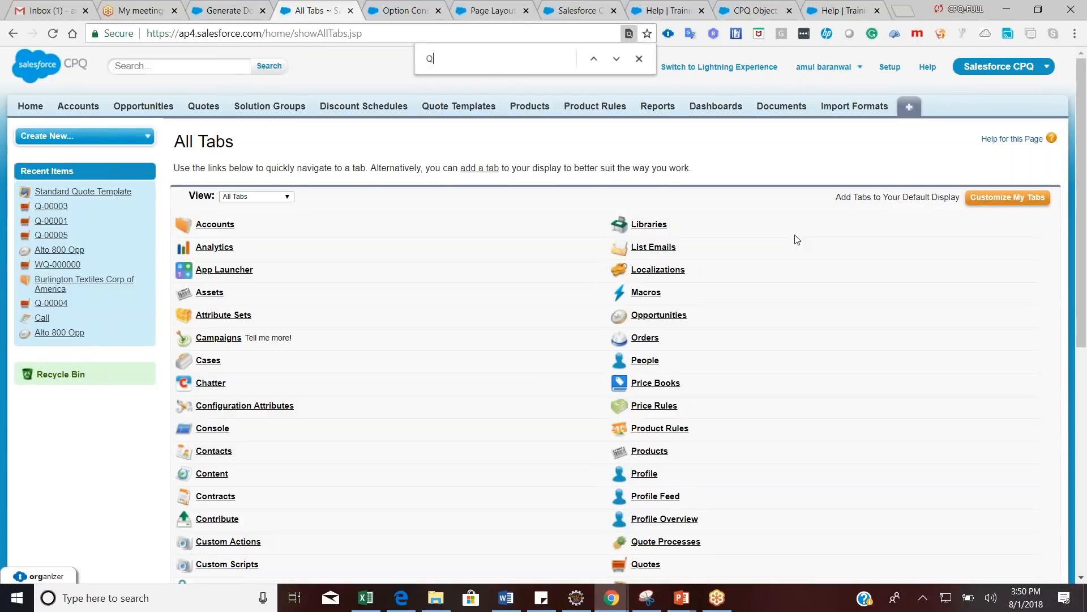
pyautogui.press('BackSpace')
pyautogui.press('BackSpace')
pyautogui.press('BackSpace')
pyautogui.press('BackSpace')
pyautogui.press('BackSpace')
pyautogui.press('BackSpace')
pyautogui.press('BackSpace')
pyautogui.write('uo')
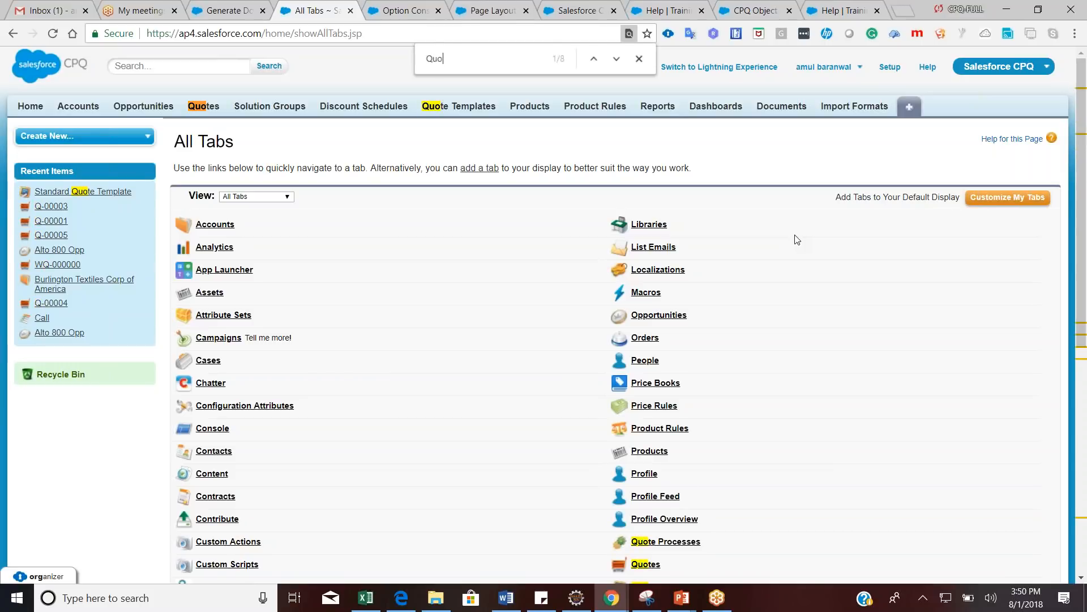
pyautogui.write('te')
pyautogui.press('Return')
pyautogui.press('Return')
pyautogui.press('Return')
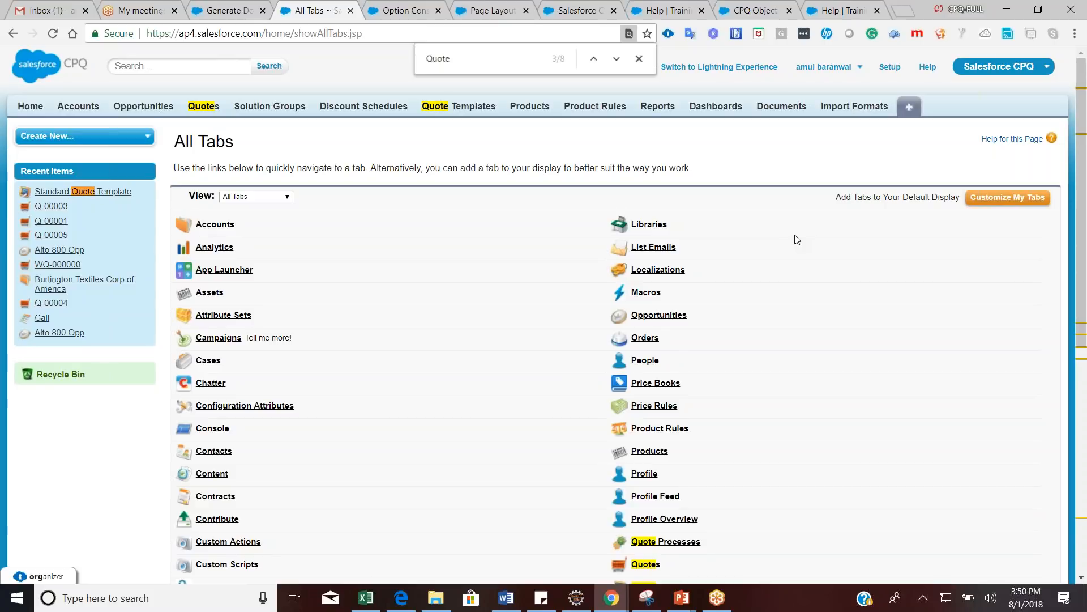
pyautogui.press('Return')
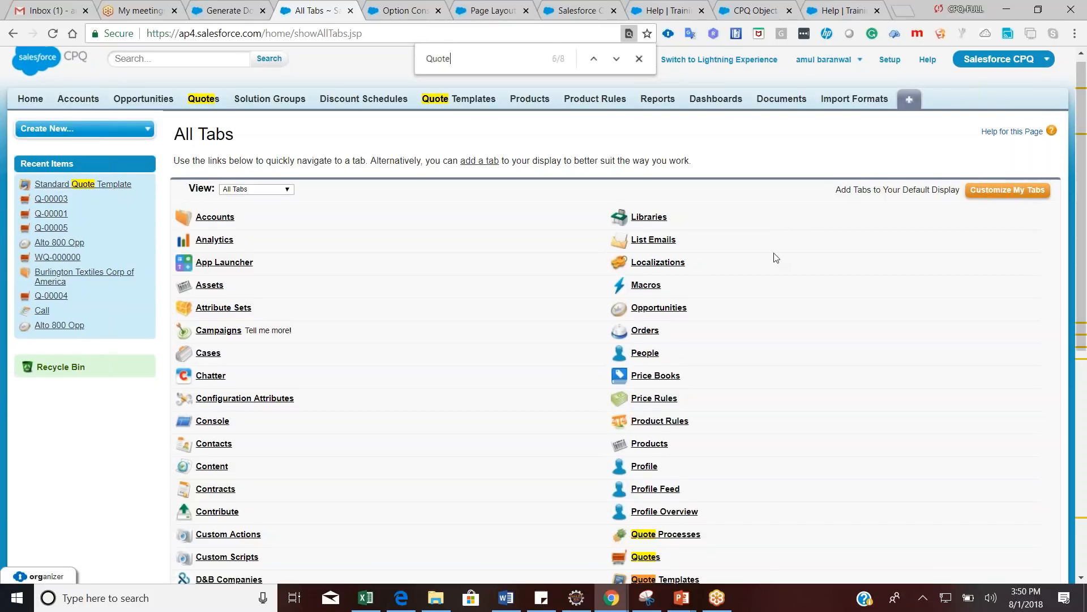
# Open Quote Terms from the list of all tabs and open the quote term record QT-0000
pyautogui.scroll(-4, 777, 431)
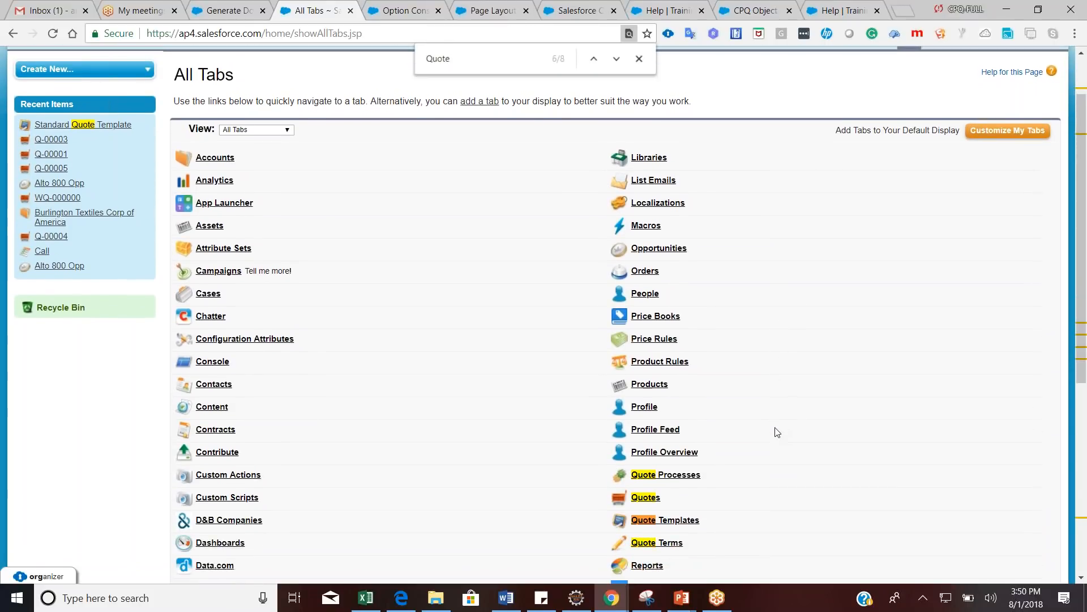
pyautogui.click(662, 386)
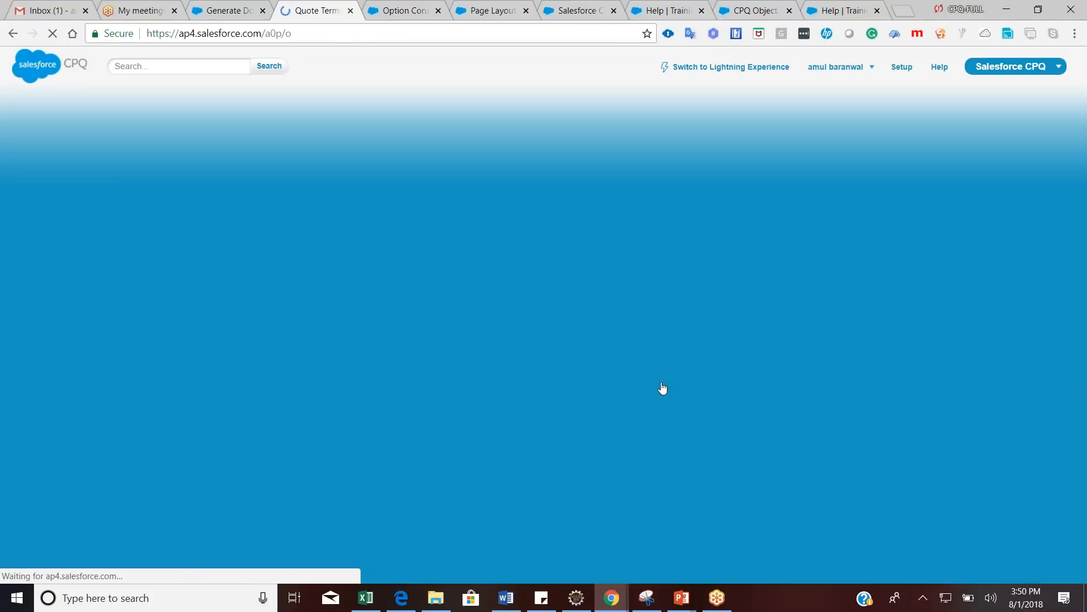
pyautogui.click(187, 264)
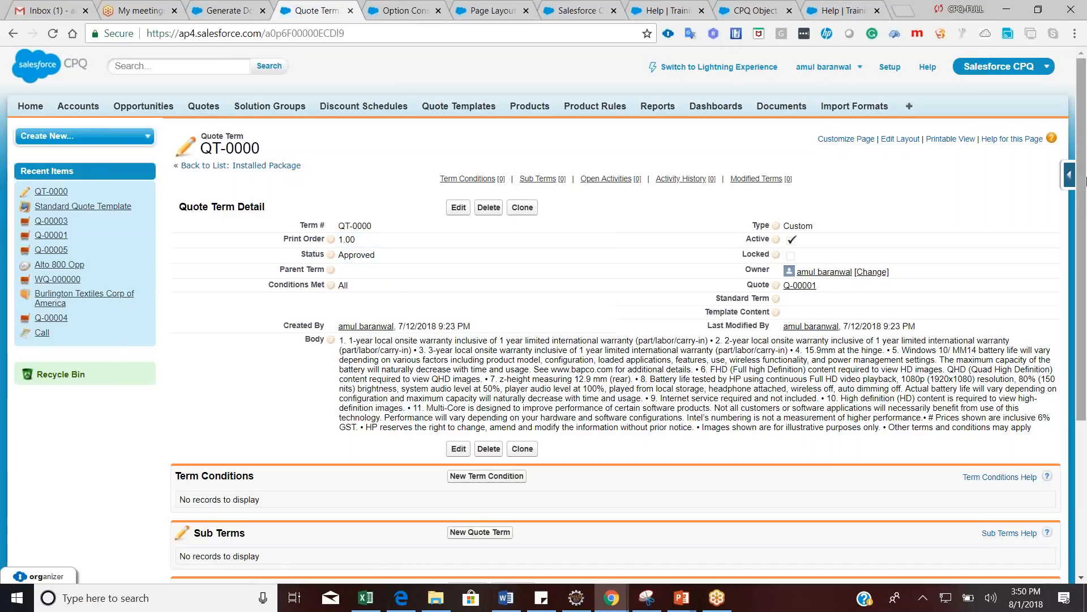
# Review the quote term's details and related lists, open its Body text for inline editing, and cancel the edit
pyautogui.scroll(-2, 1082, 135)
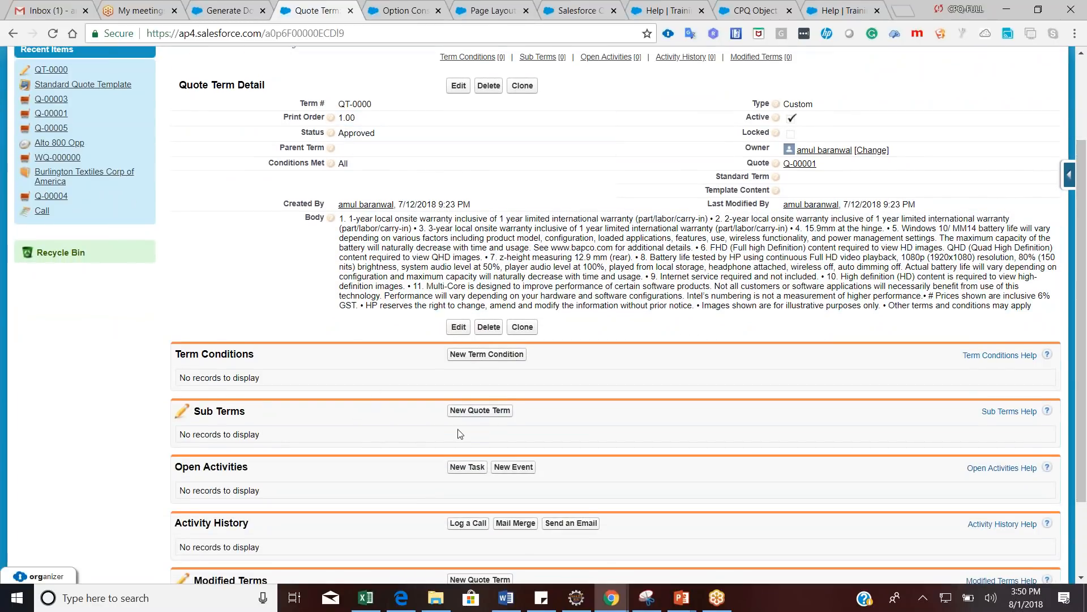
pyautogui.scroll(-1, 366, 431)
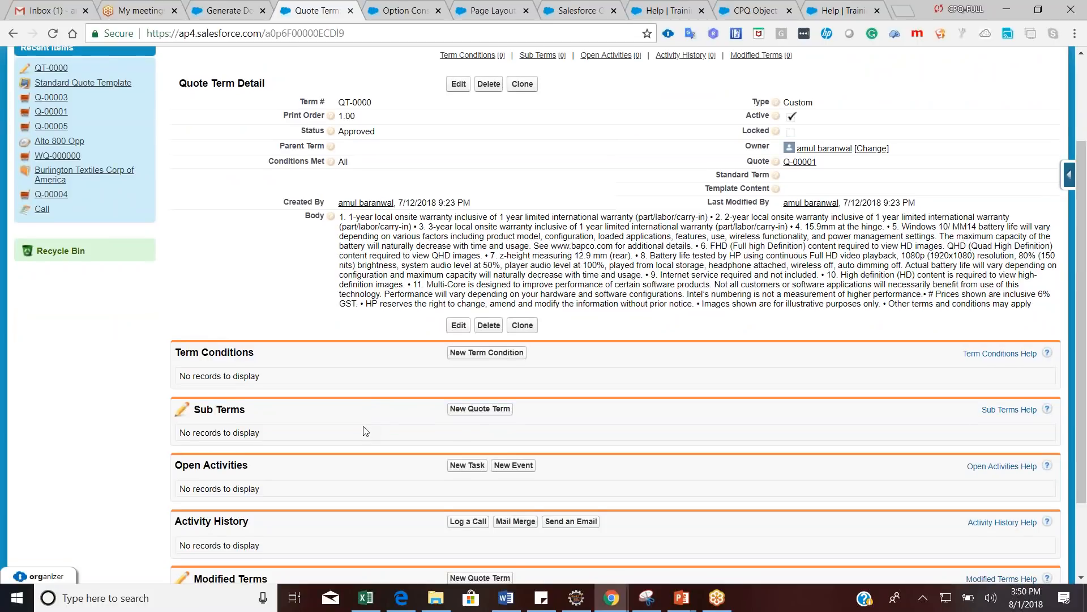
pyautogui.scroll(-1, 366, 431)
pyautogui.doubleClick(457, 211)
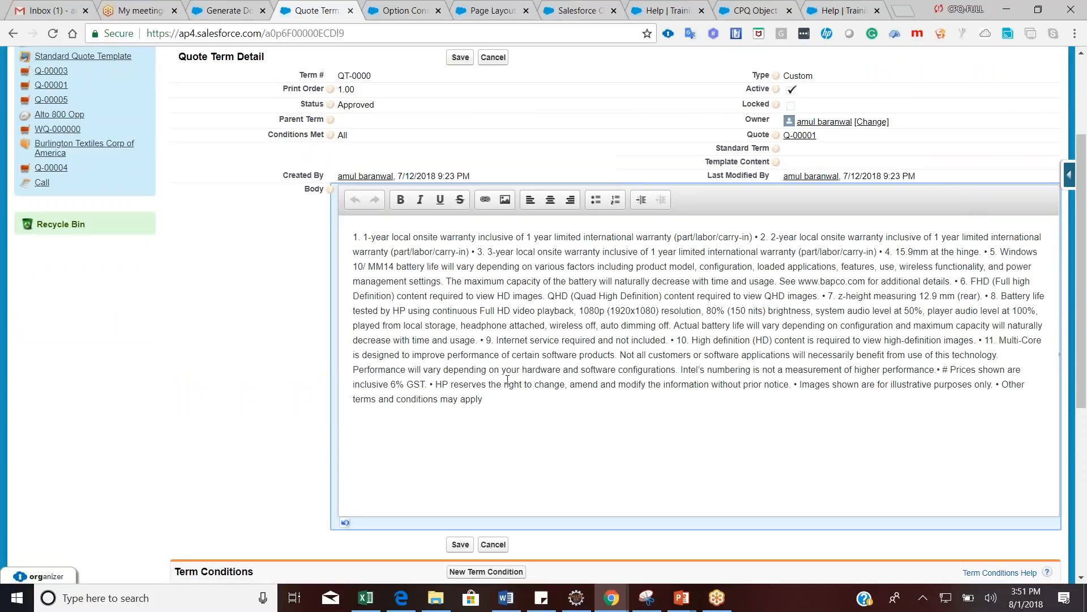
pyautogui.click(493, 544)
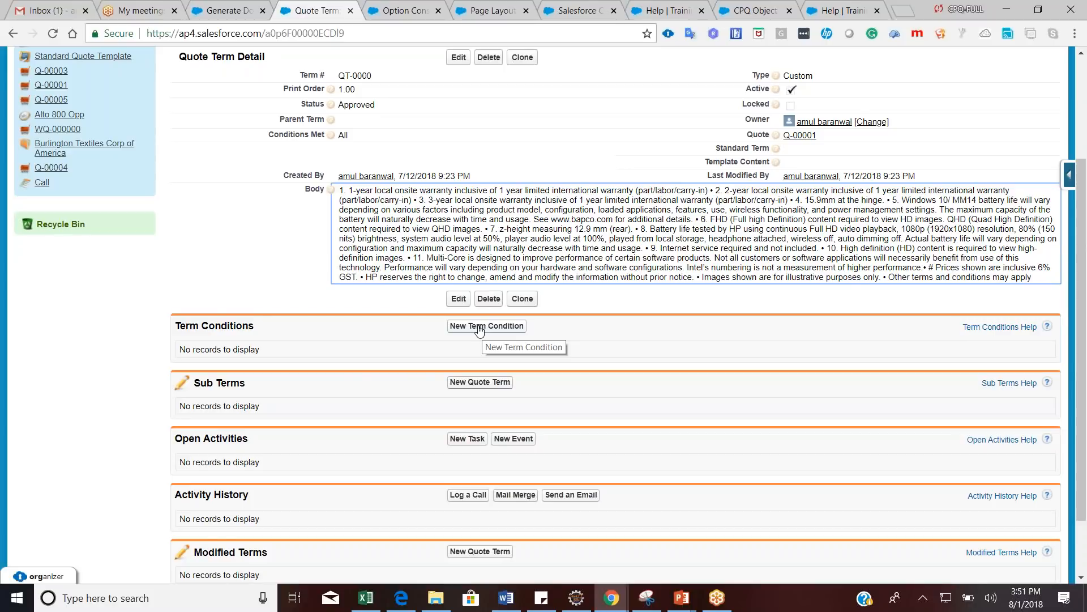
# Return to document generation for quote Q-00003, preview the document from header to signature area, and close the preview
pyautogui.click(229, 10)
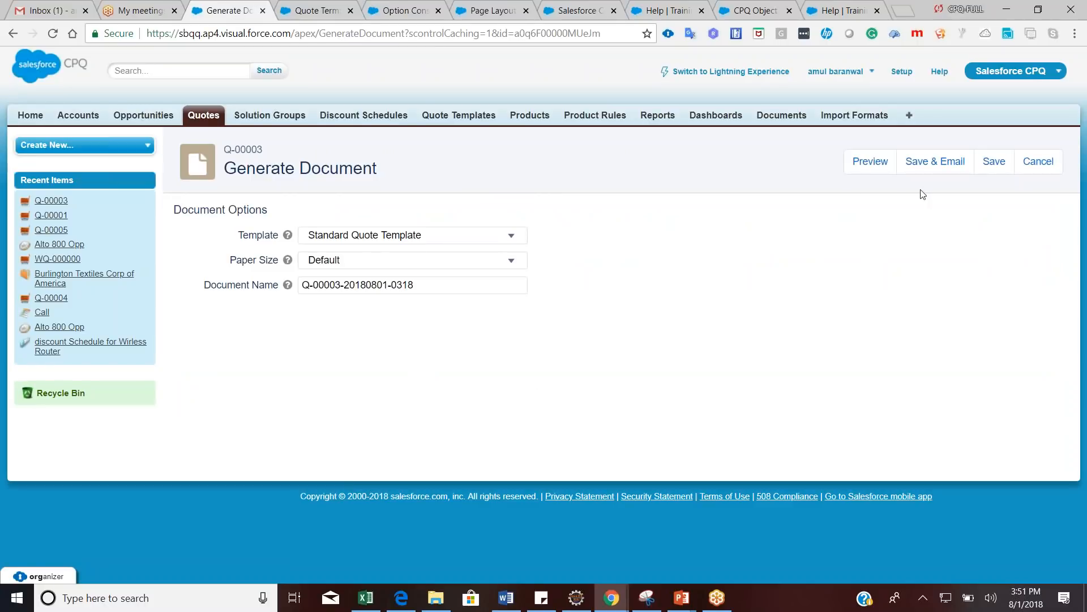
pyautogui.click(870, 161)
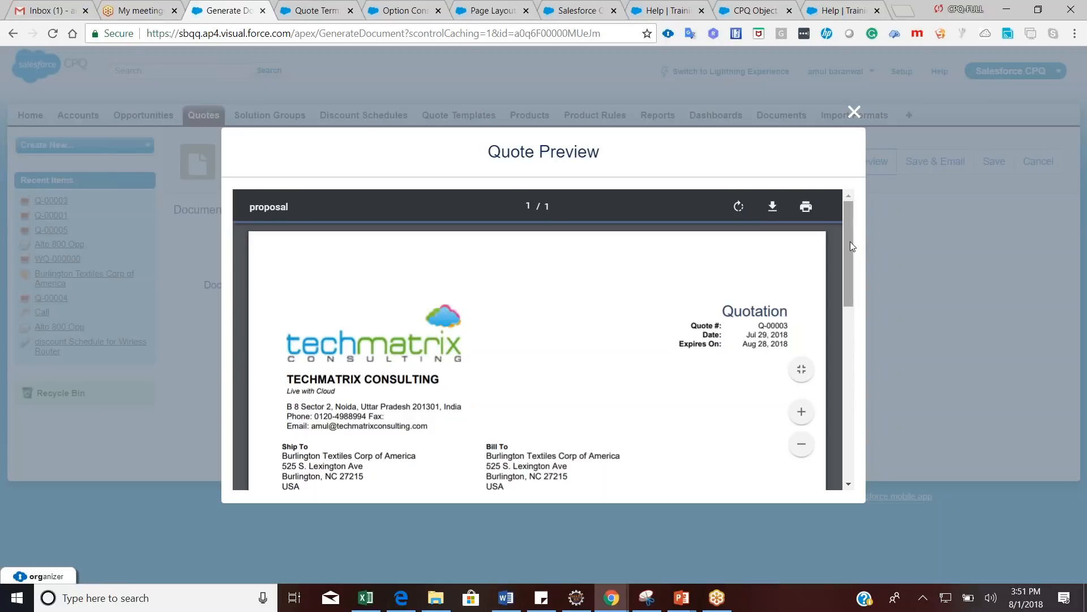
pyautogui.moveTo(851, 240); pyautogui.dragTo(845, 439)
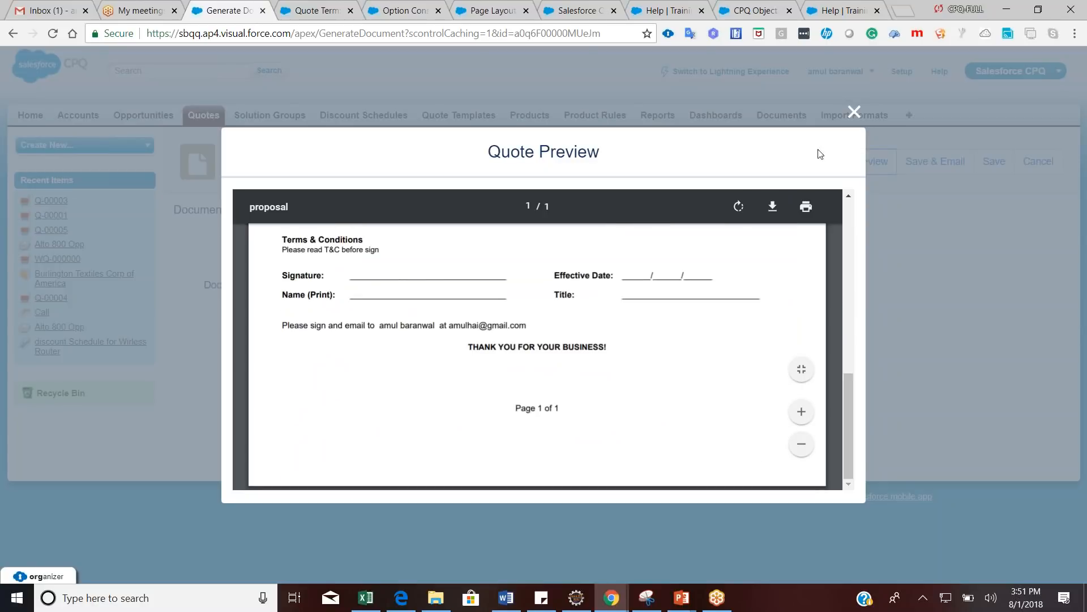
pyautogui.scroll(10, 844, 256)
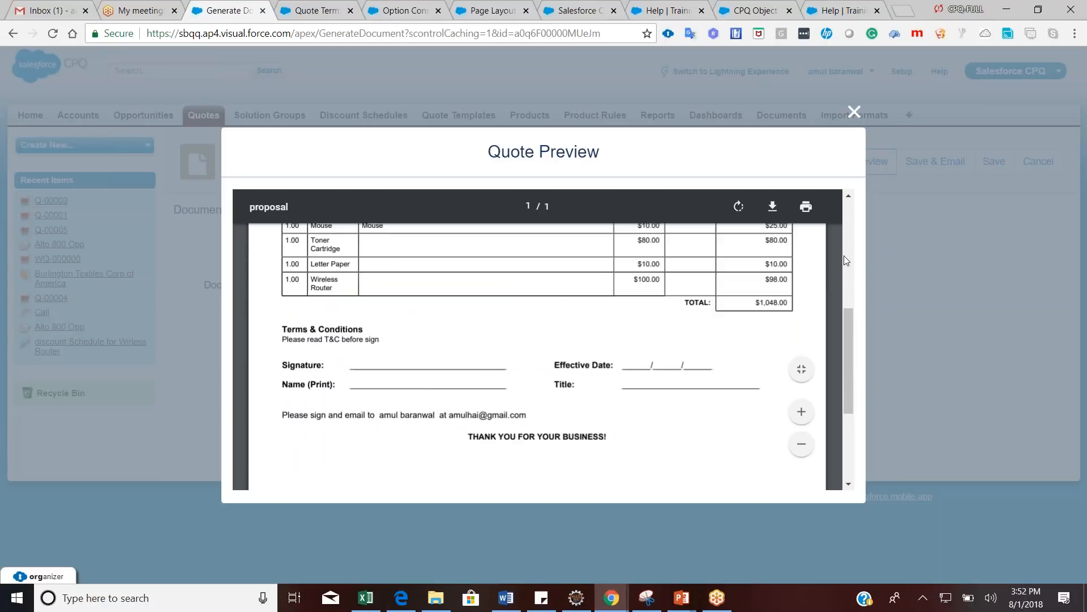
pyautogui.scroll(-3, 843, 282)
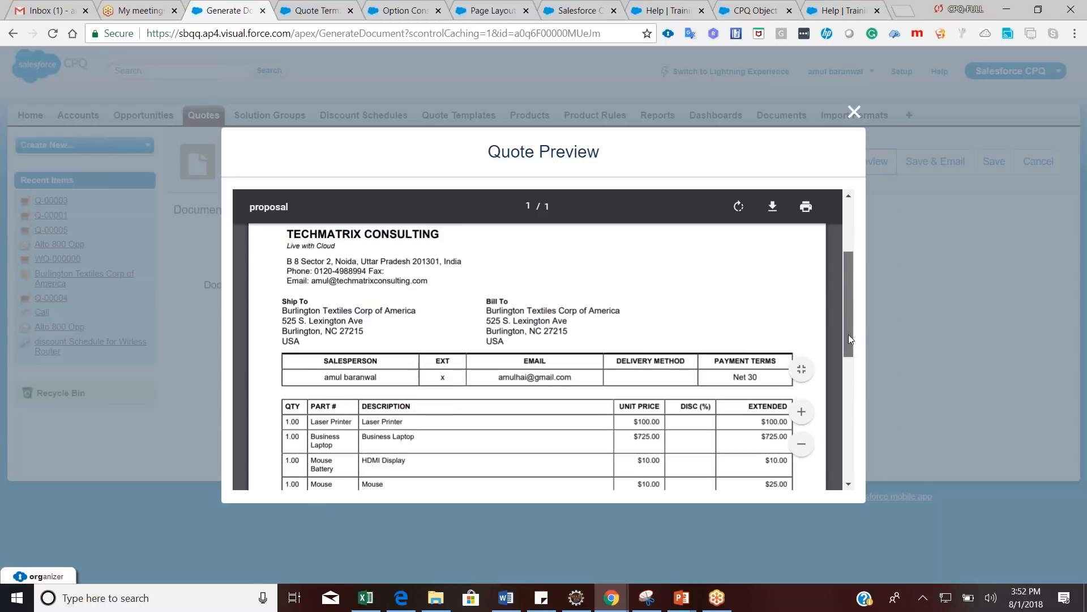
pyautogui.click(854, 112)
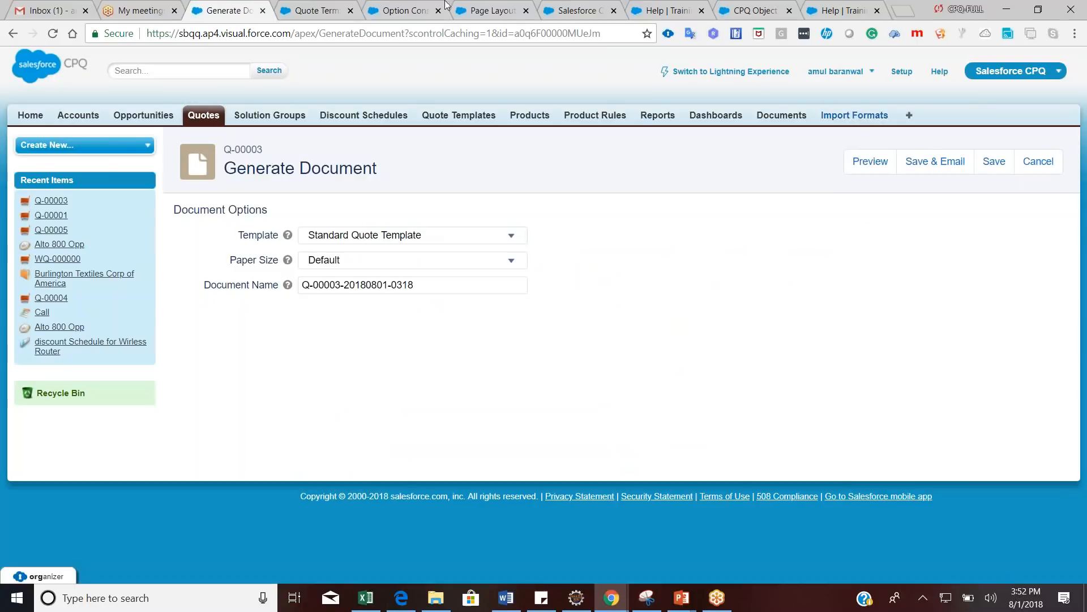
# Go back to the quote term's browser tab and open the Standard Quote Template record from the quote templates
pyautogui.click(334, 10)
pyautogui.click(405, 10)
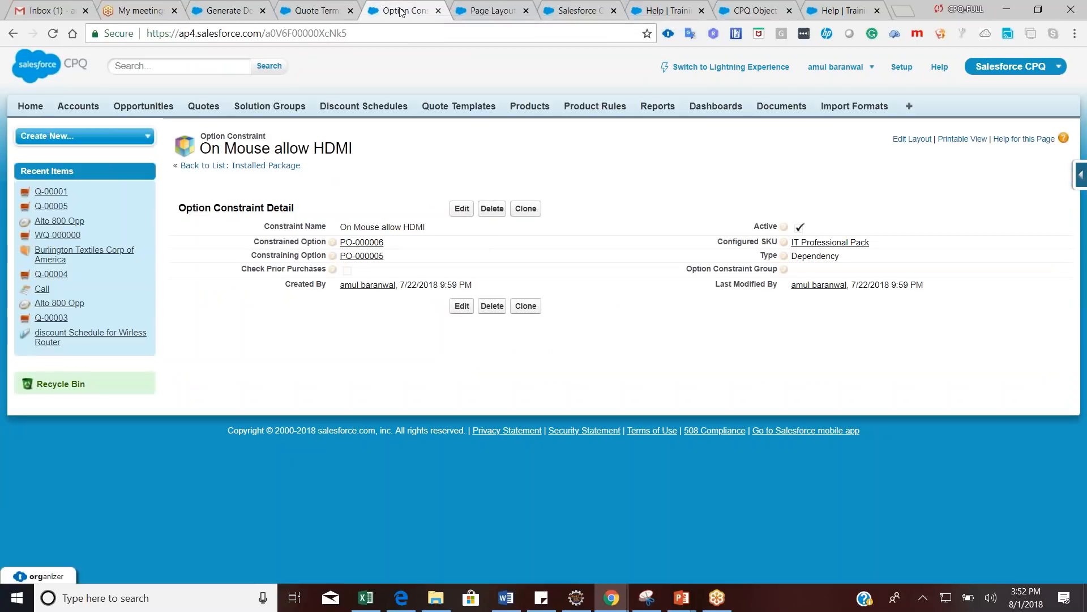
pyautogui.click(308, 11)
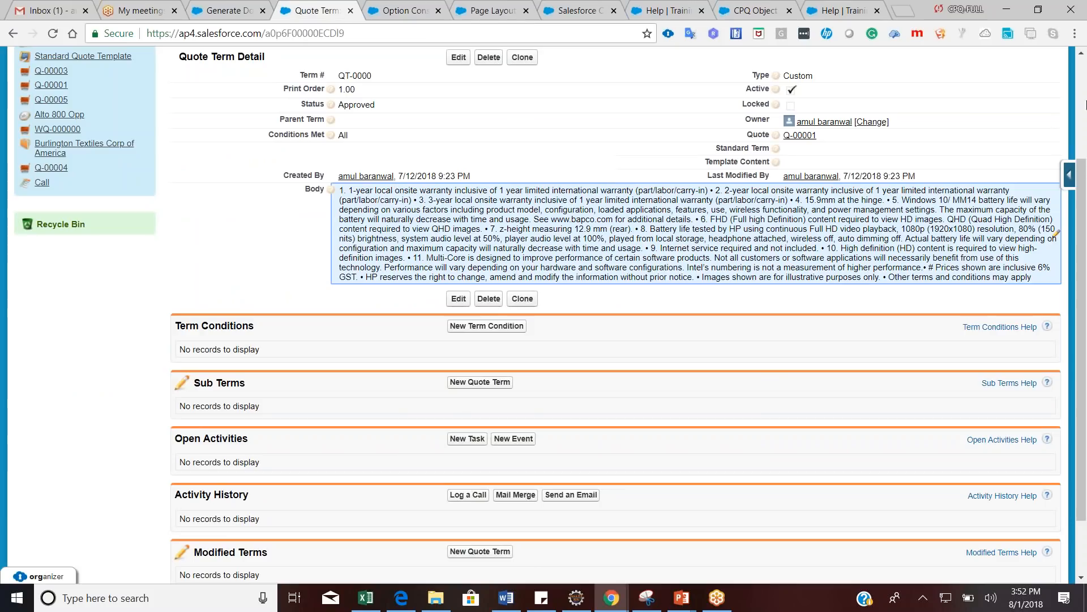
pyautogui.scroll(3, 515, 126)
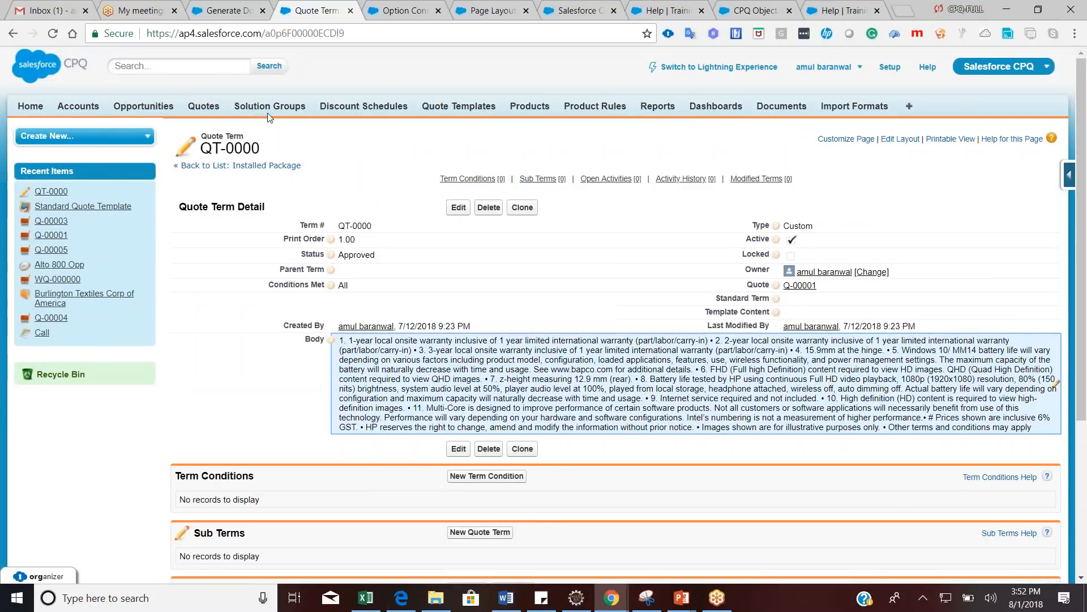
pyautogui.click(195, 109)
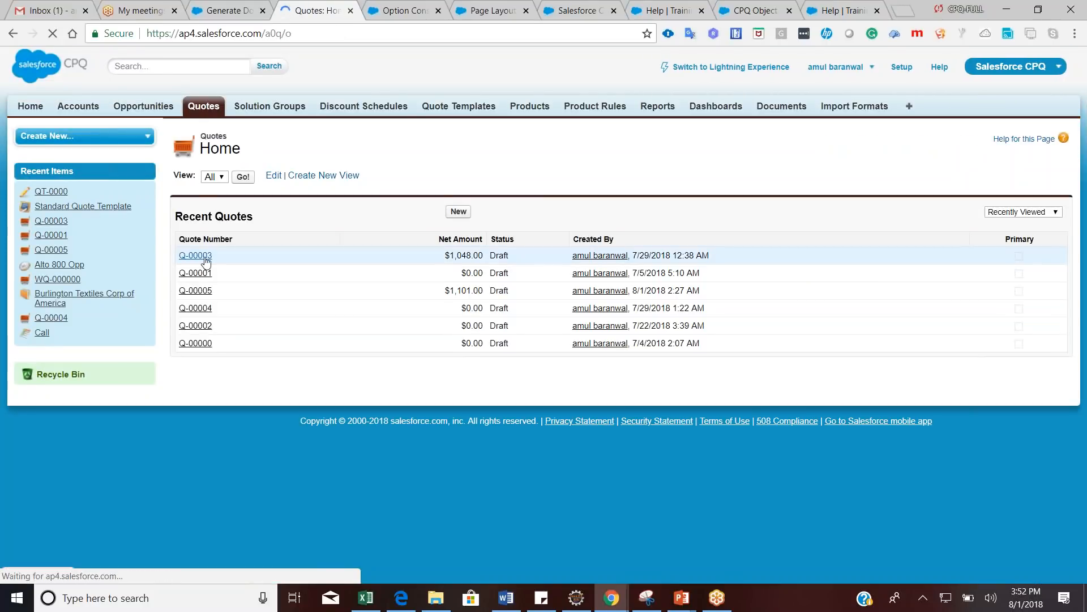
pyautogui.click(453, 110)
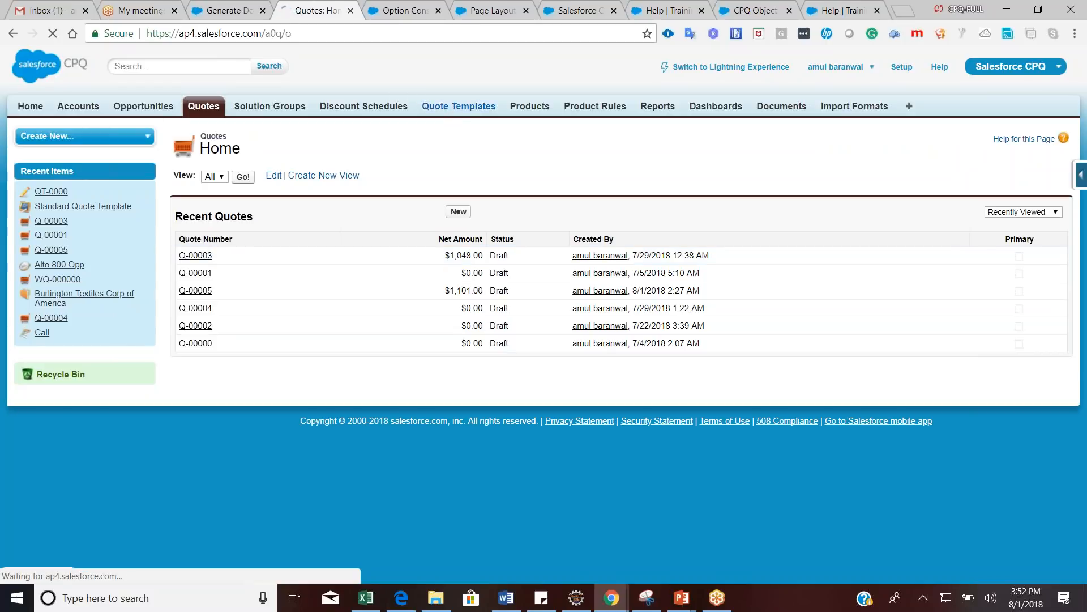
pyautogui.click(227, 255)
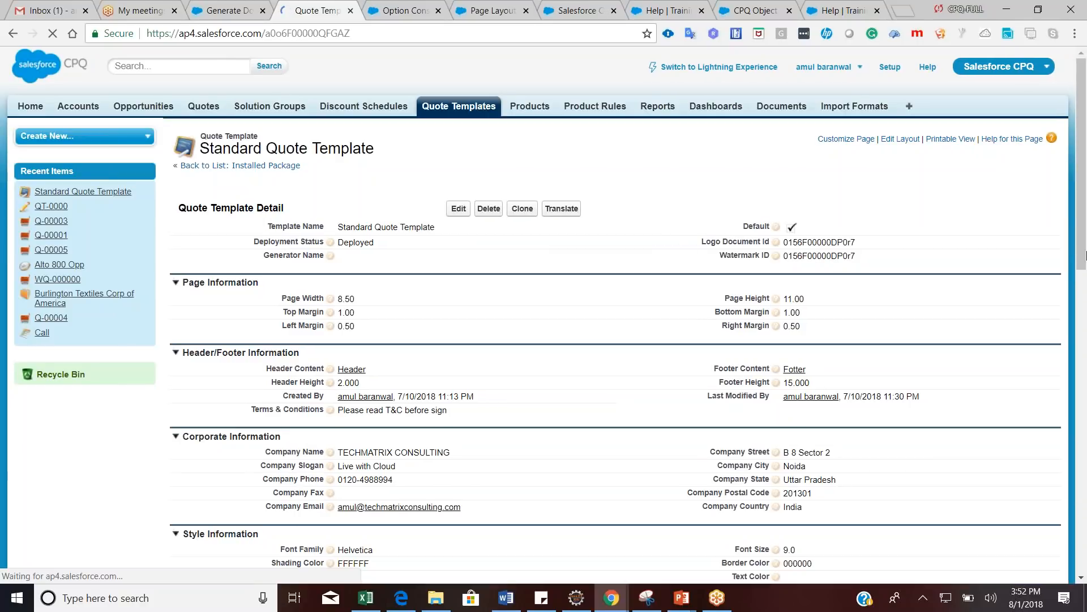
# Open the full Line Columns list of the Standard Quote Template
pyautogui.scroll(-2, 1085, 290)
pyautogui.scroll(-8, 1085, 290)
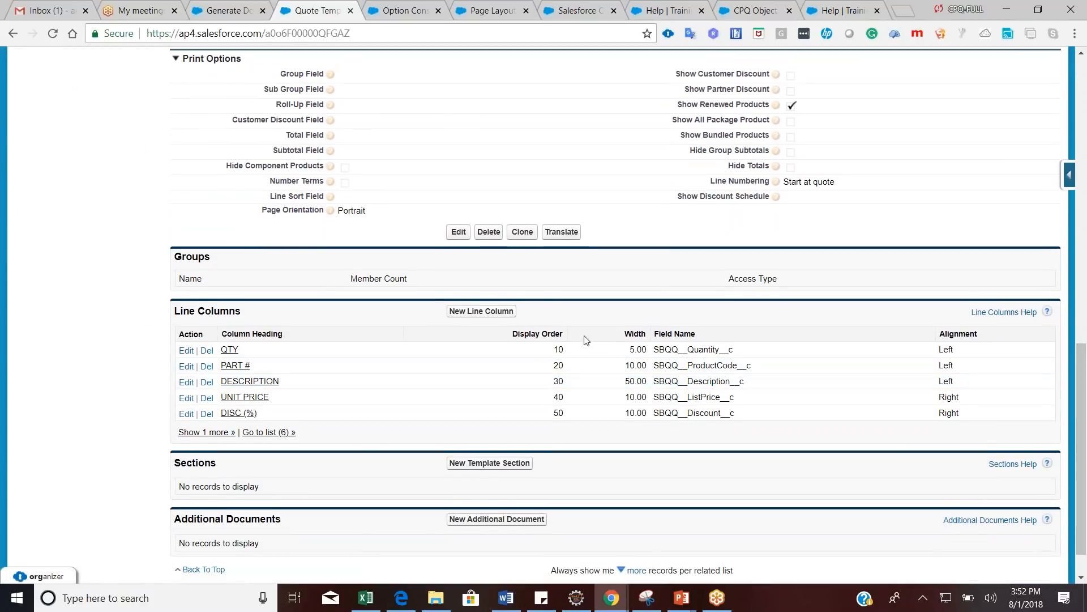
pyautogui.click(273, 433)
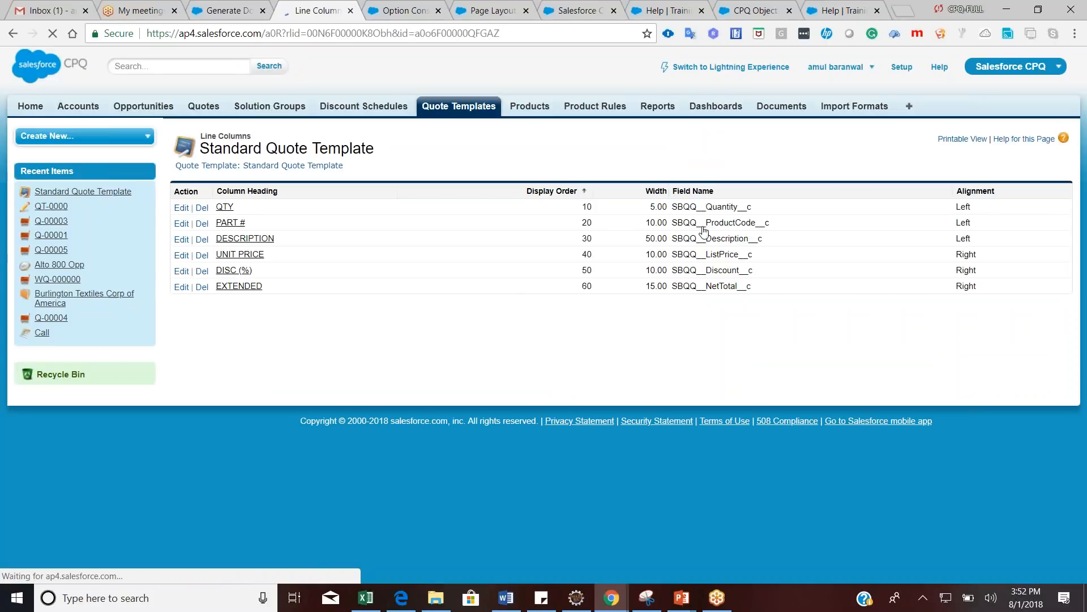
# Examine the field names of the Standard Quote Template's line columns and return to the template record
pyautogui.moveTo(751, 286); pyautogui.dragTo(706, 207)
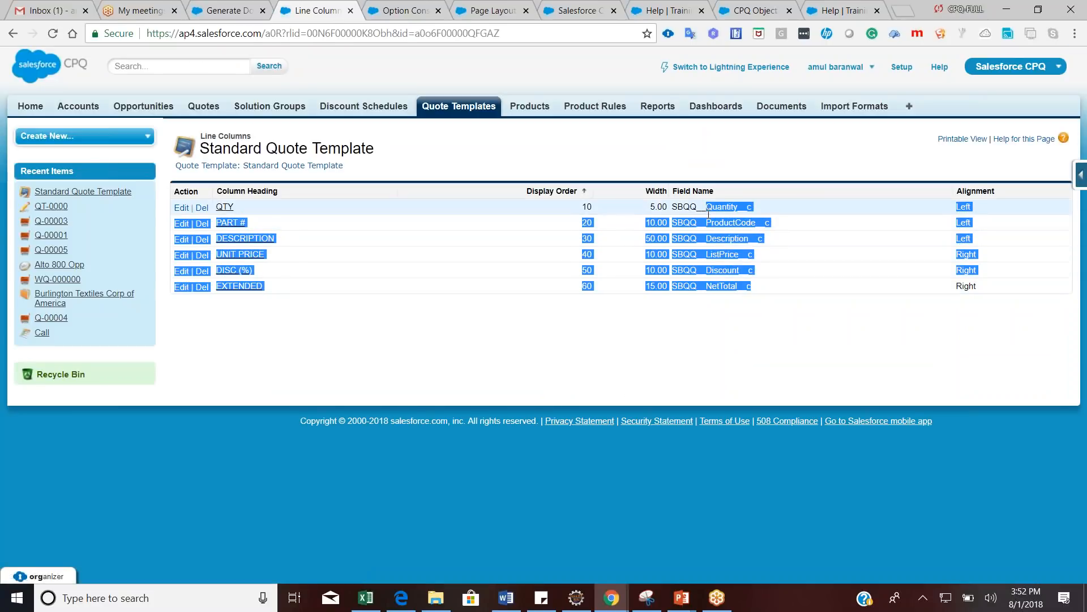
pyautogui.click(752, 286)
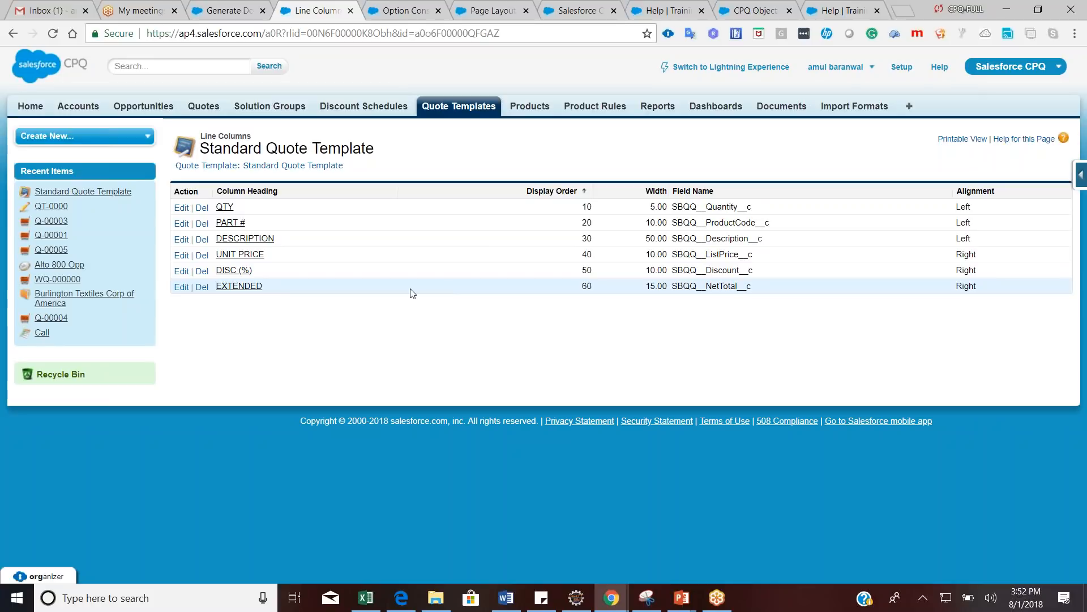
pyautogui.click(12, 35)
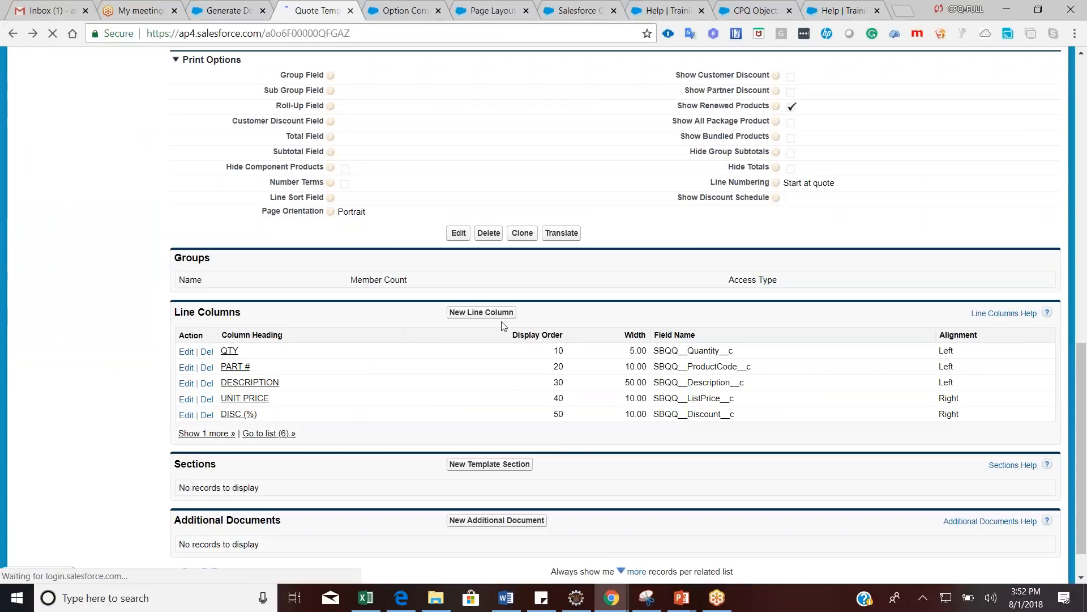
# Open a new line column form for the Standard Quote Template and examine its heading, width, section lookup and field name entries
pyautogui.click(497, 315)
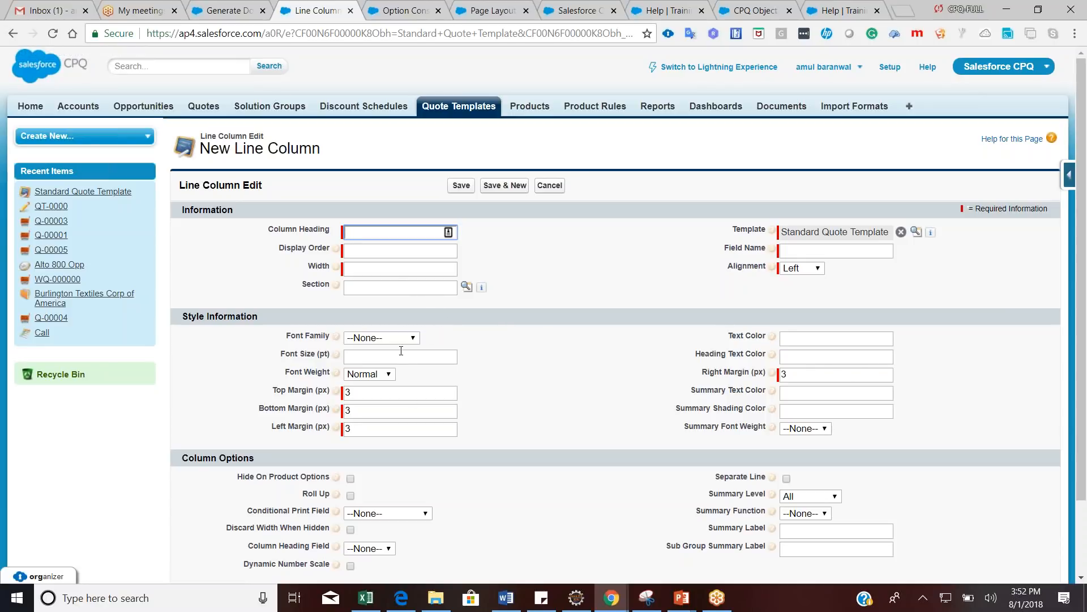
pyautogui.click(367, 238)
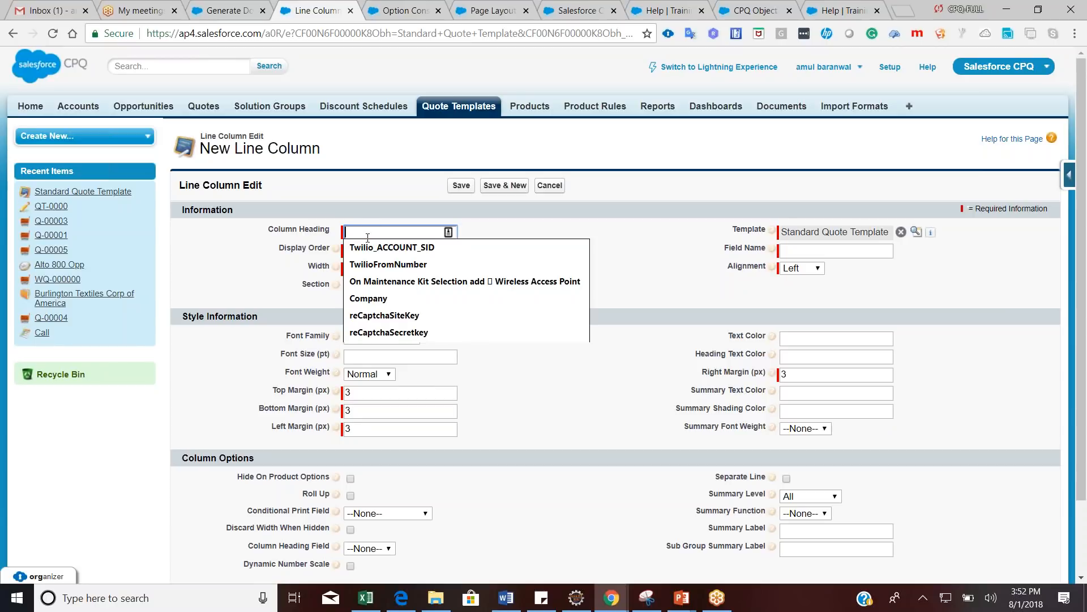
pyautogui.click(635, 230)
pyautogui.click(387, 267)
pyautogui.click(388, 287)
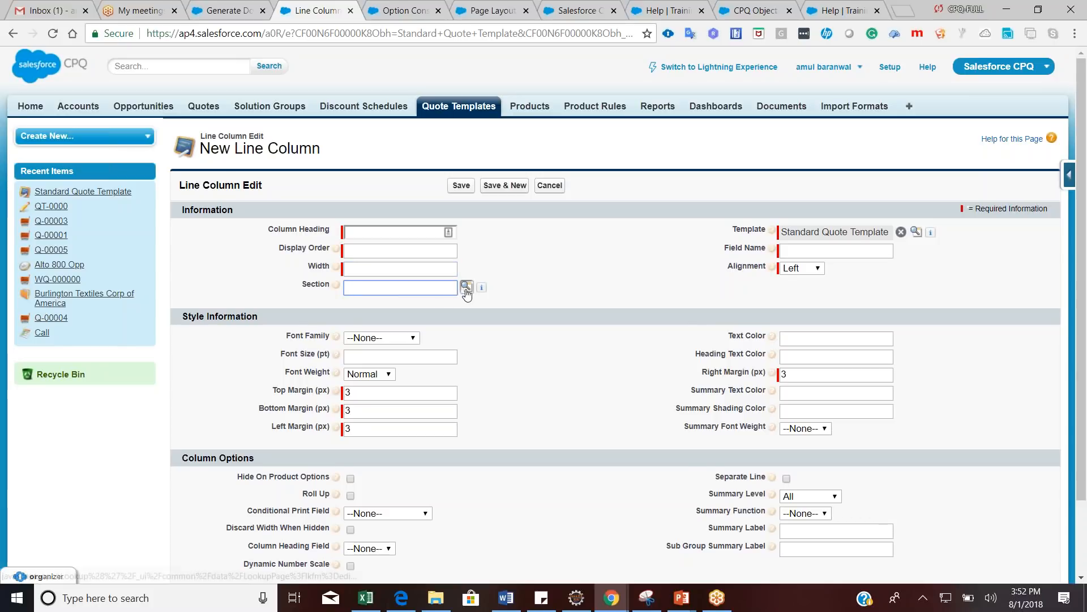
pyautogui.click(467, 286)
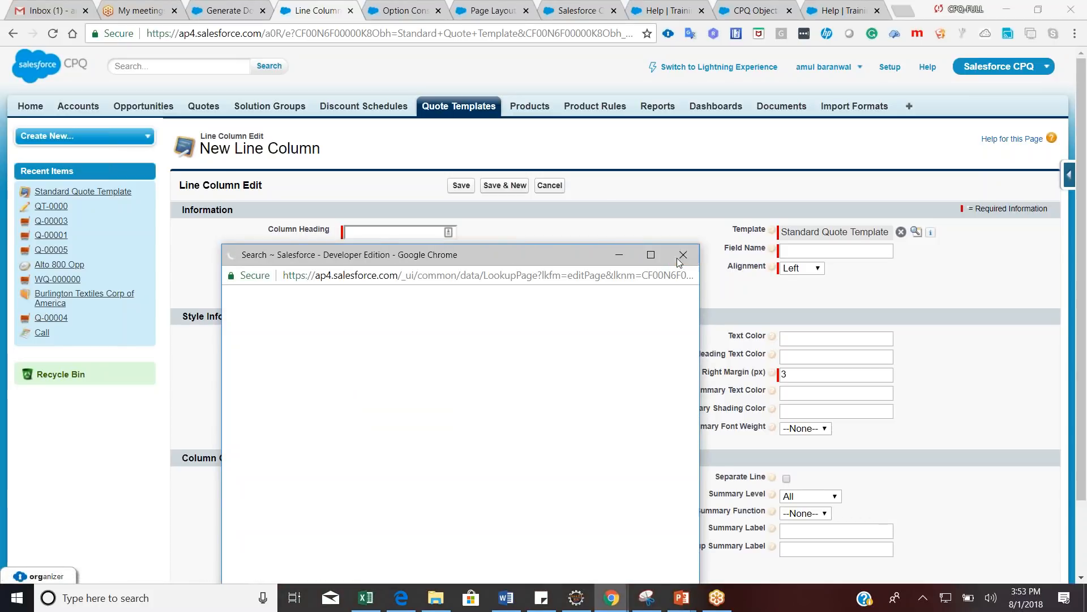
pyautogui.click(683, 255)
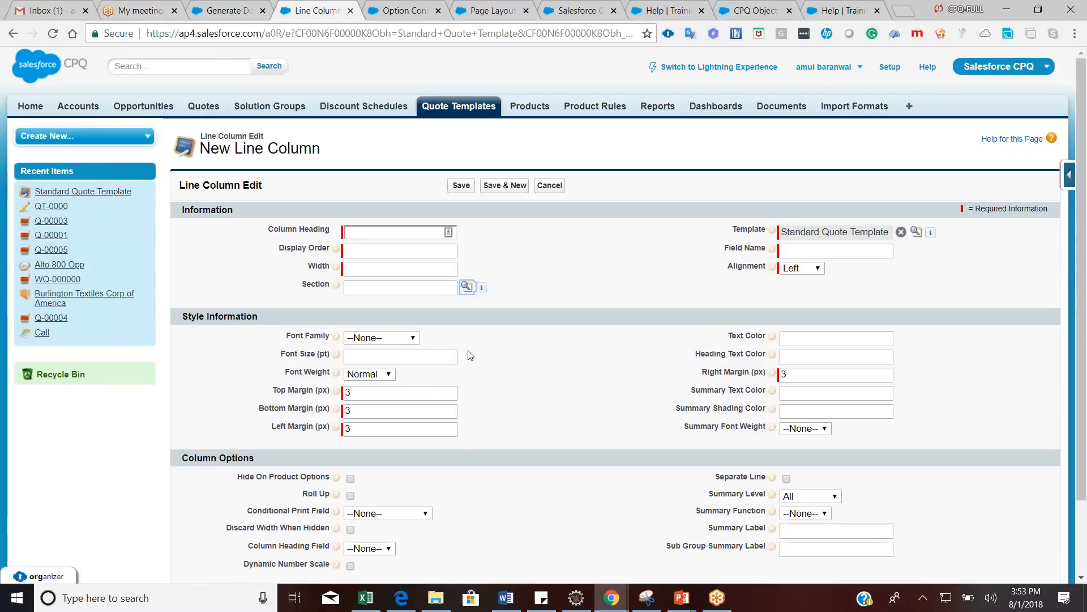
pyautogui.click(818, 250)
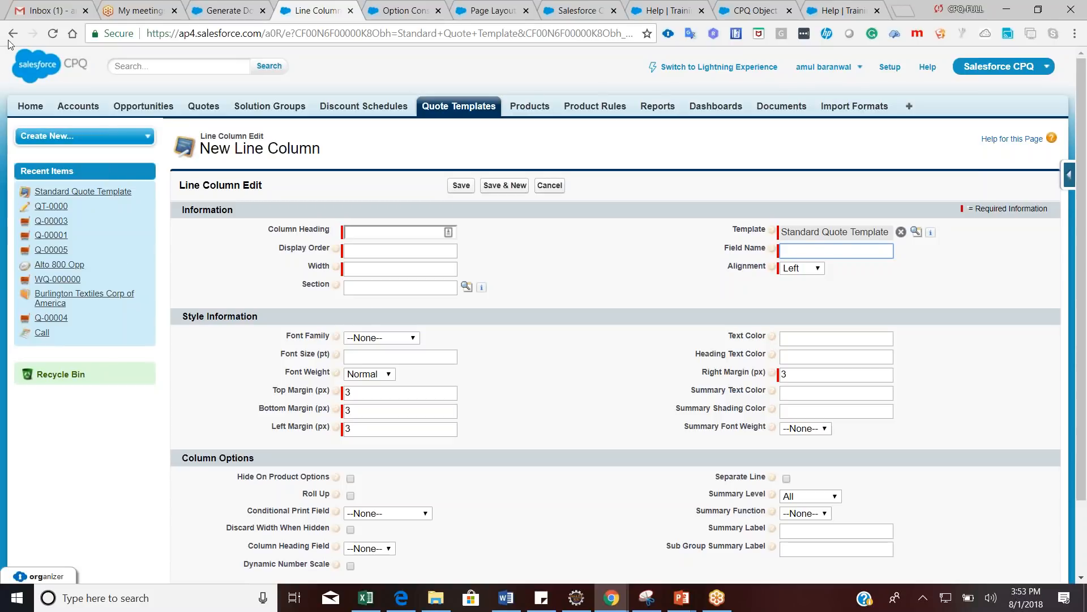
# Return to document generation for quote Q-00003, preview the Standard Quote Template document down to the signature area, and close the preview
pyautogui.click(242, 6)
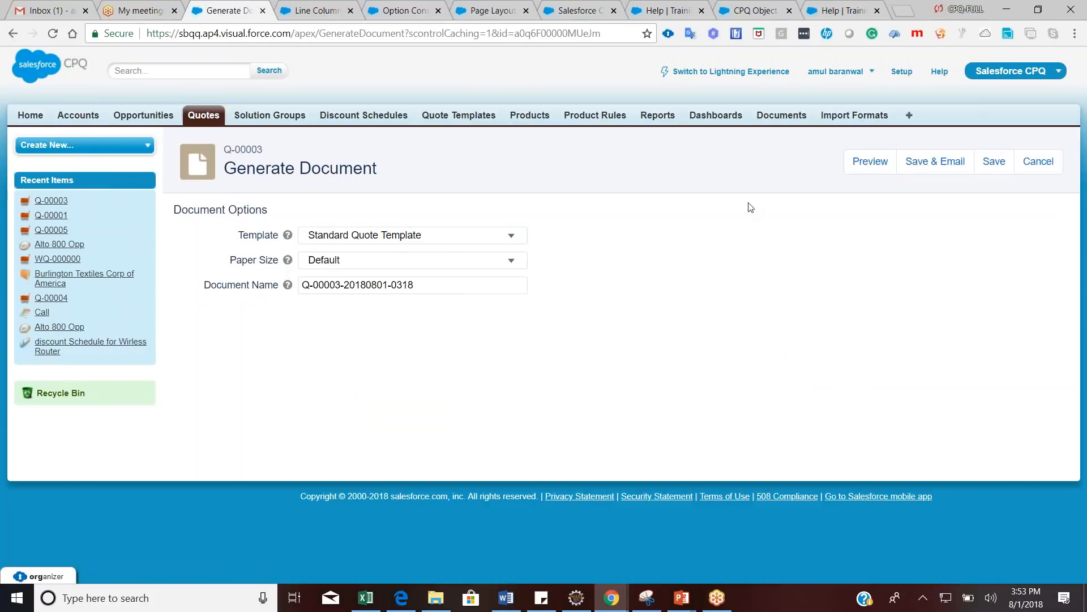
pyautogui.click(868, 163)
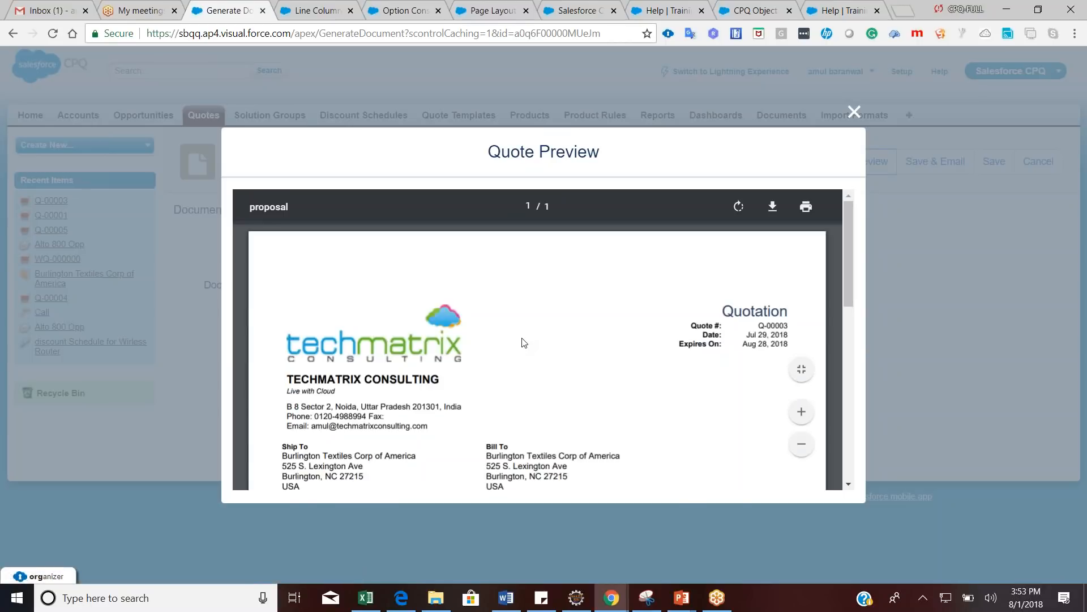
pyautogui.moveTo(845, 288); pyautogui.dragTo(870, 437)
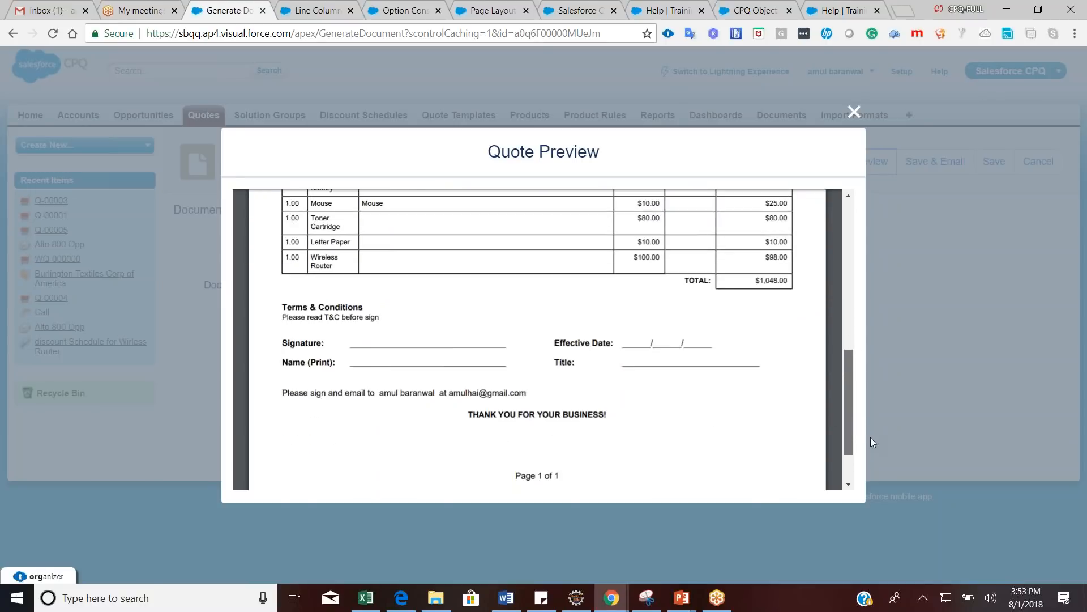
pyautogui.click(854, 110)
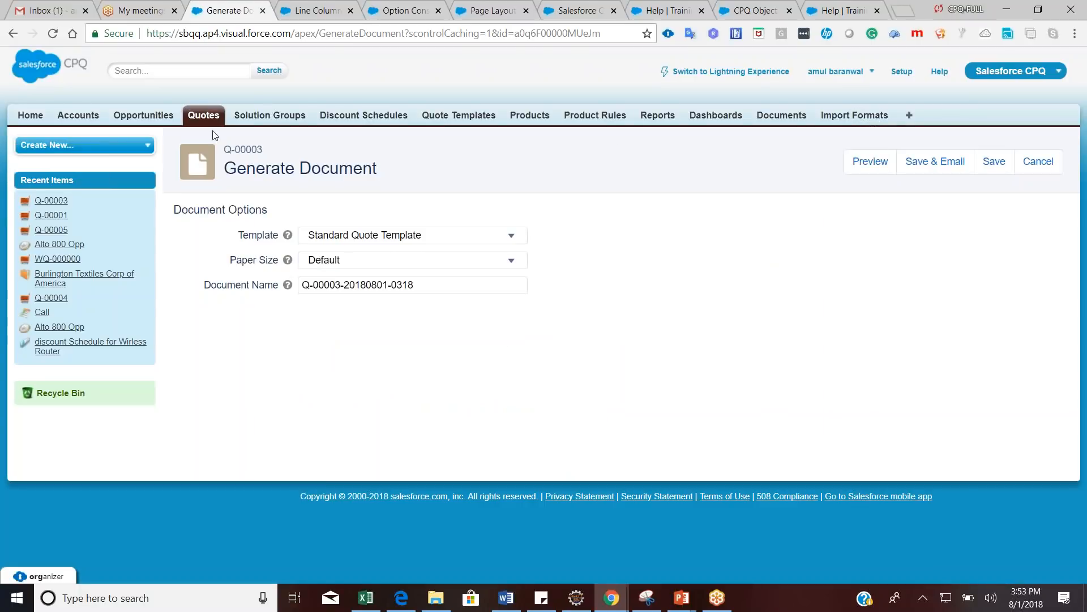
pyautogui.click(313, 11)
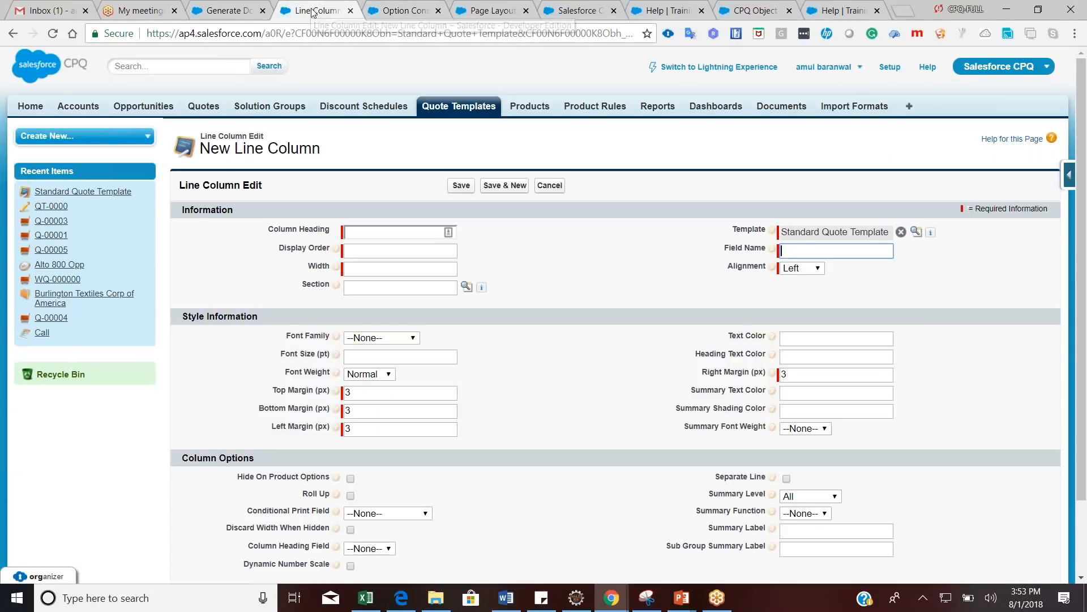
pyautogui.click(230, 13)
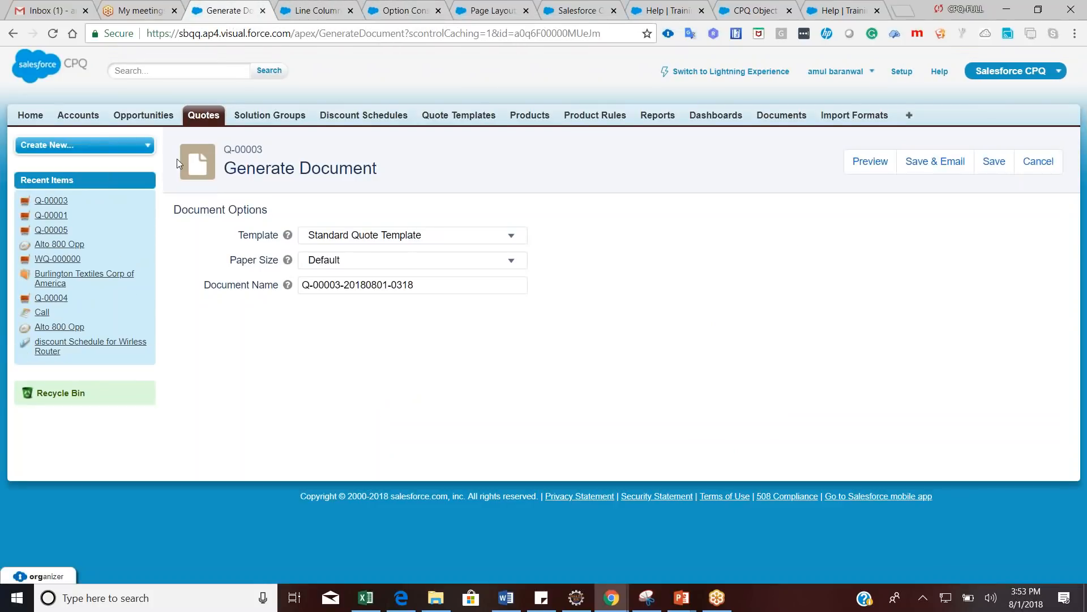
# Open quote Q-00003, view the new additional document form from its Additional Documents list, and return to the quote
pyautogui.click(205, 115)
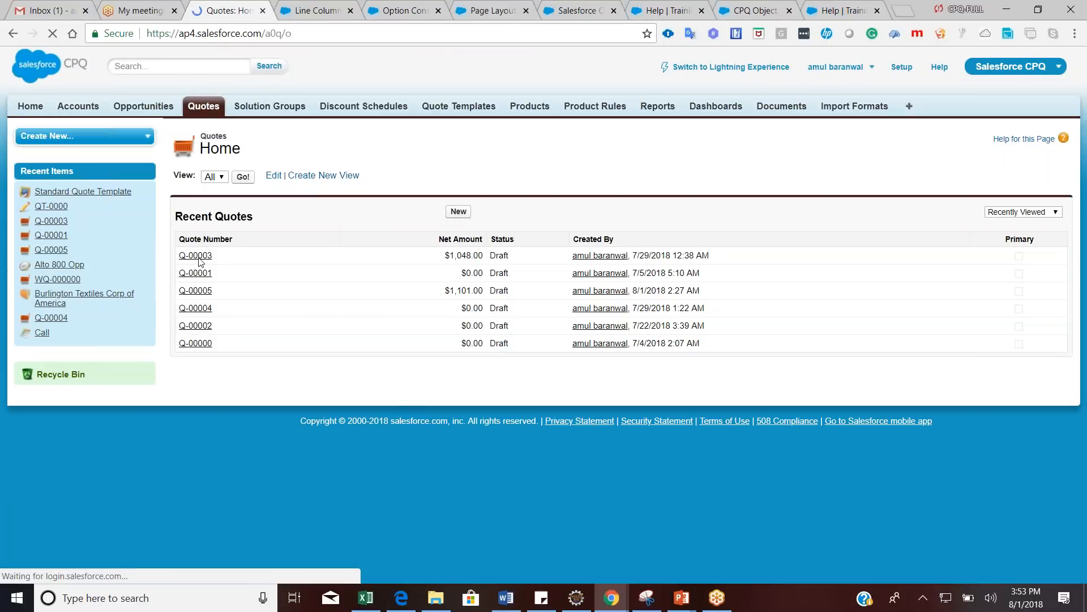
pyautogui.click(195, 256)
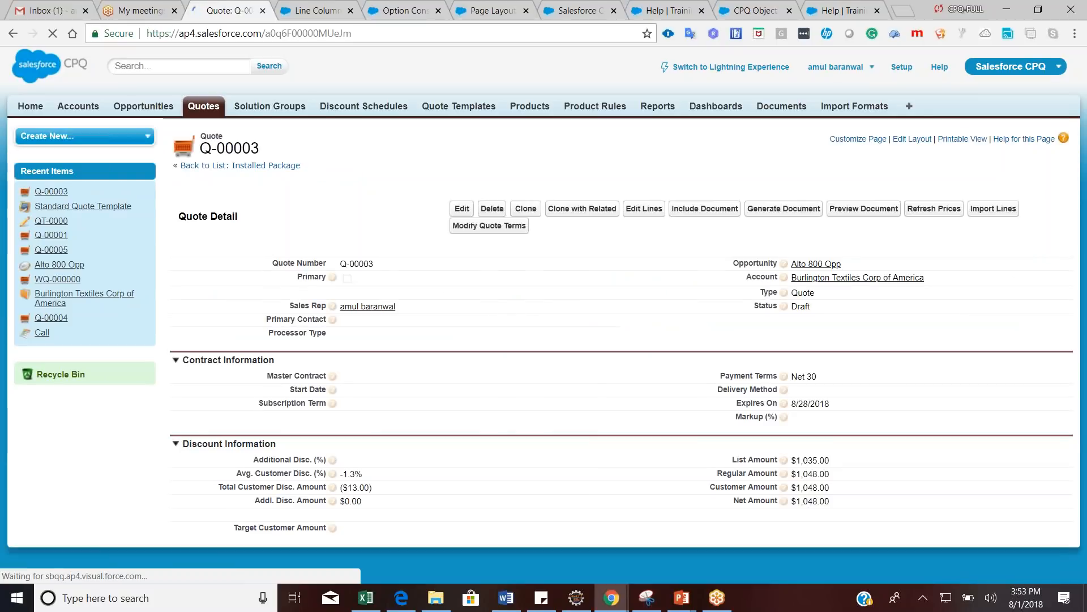
pyautogui.moveTo(1085, 164); pyautogui.dragTo(1073, 480)
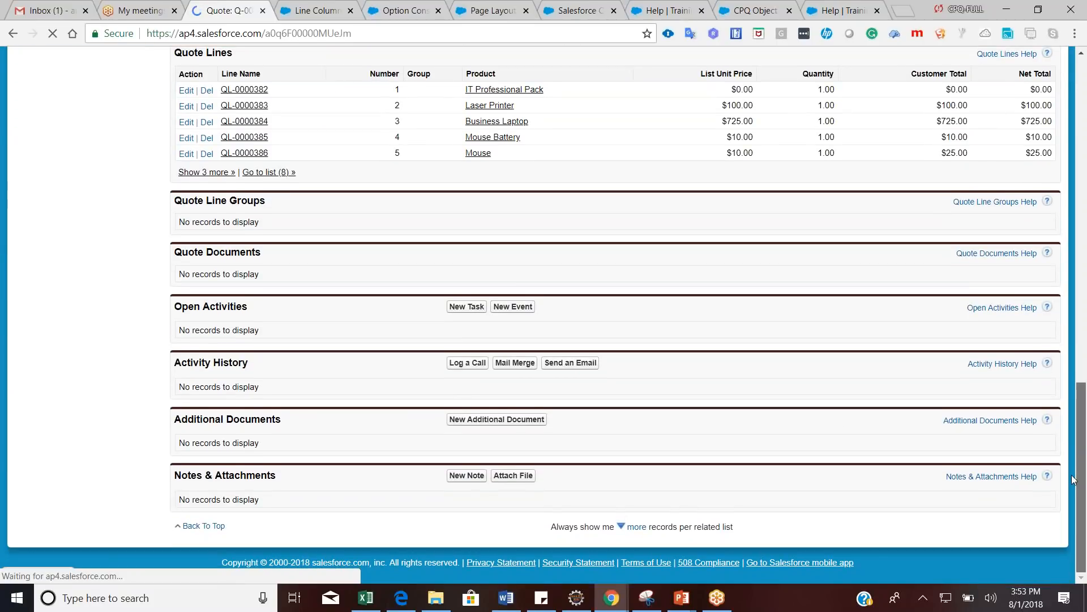
pyautogui.click(495, 428)
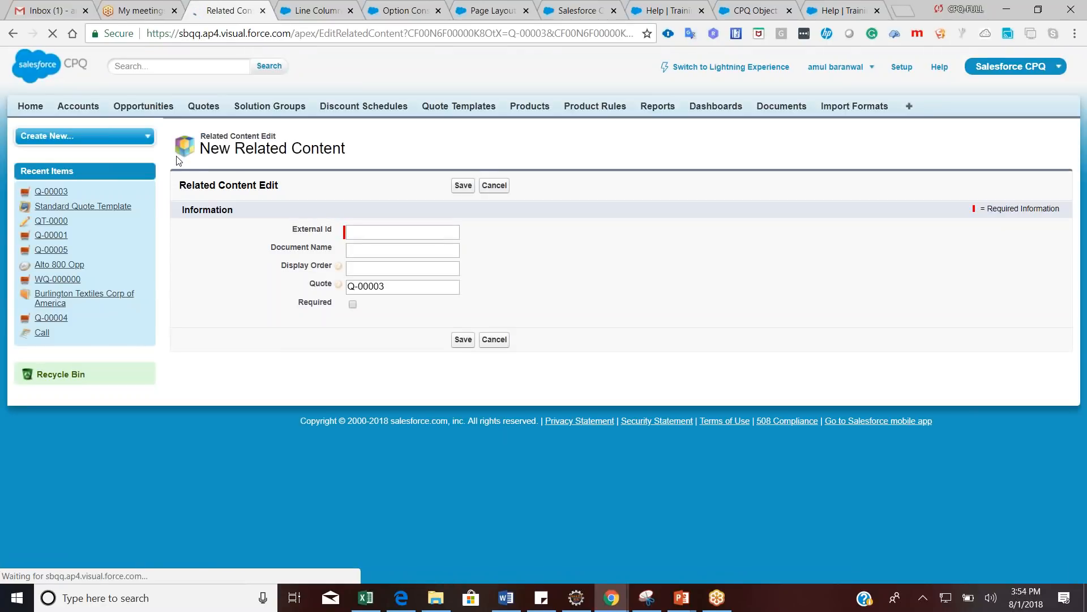
pyautogui.click(12, 35)
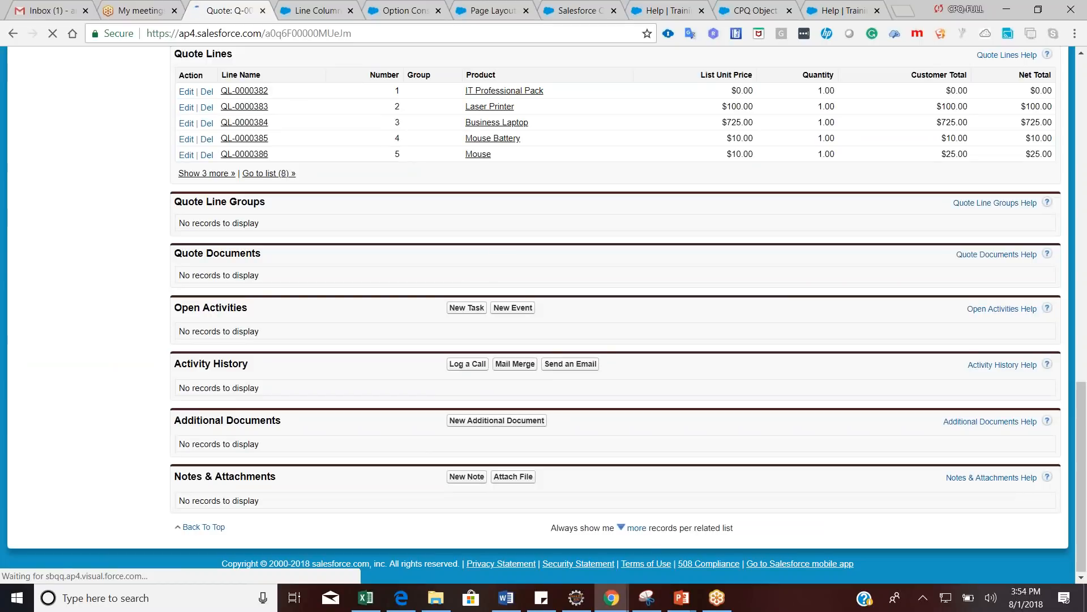
# Start generating a document for quote Q-00003 and check the available paper sizes, leaving Default selected
pyautogui.click(1081, 173)
pyautogui.click(1081, 172)
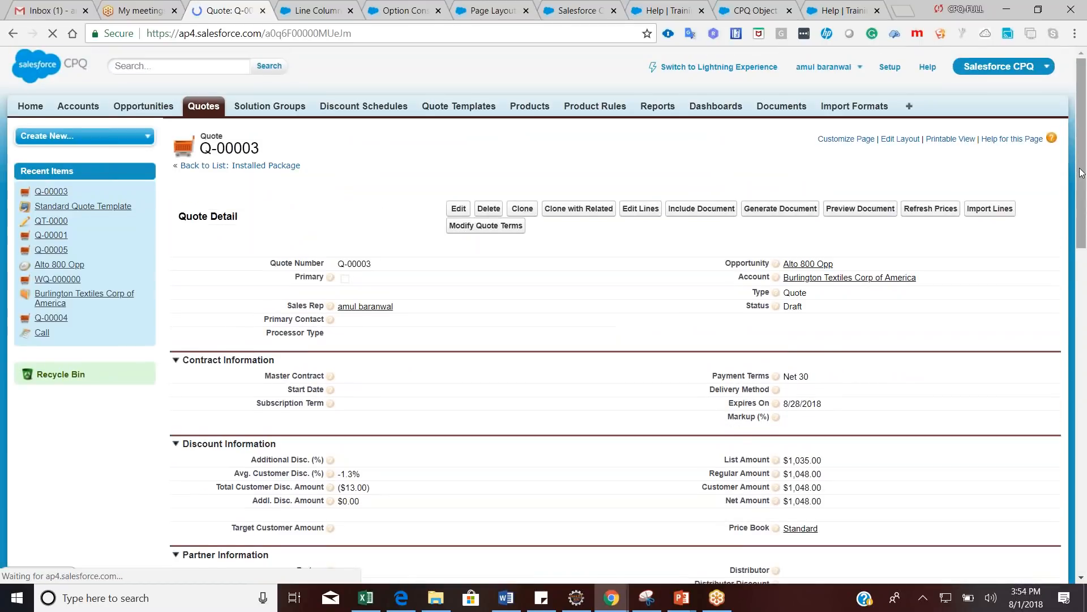
pyautogui.click(780, 207)
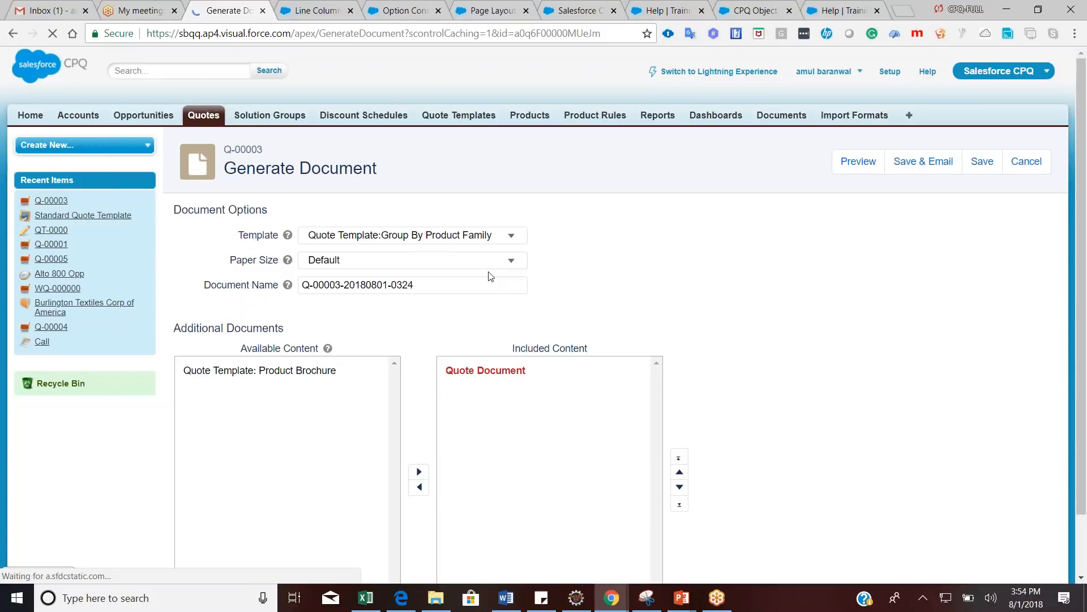
pyautogui.click(475, 261)
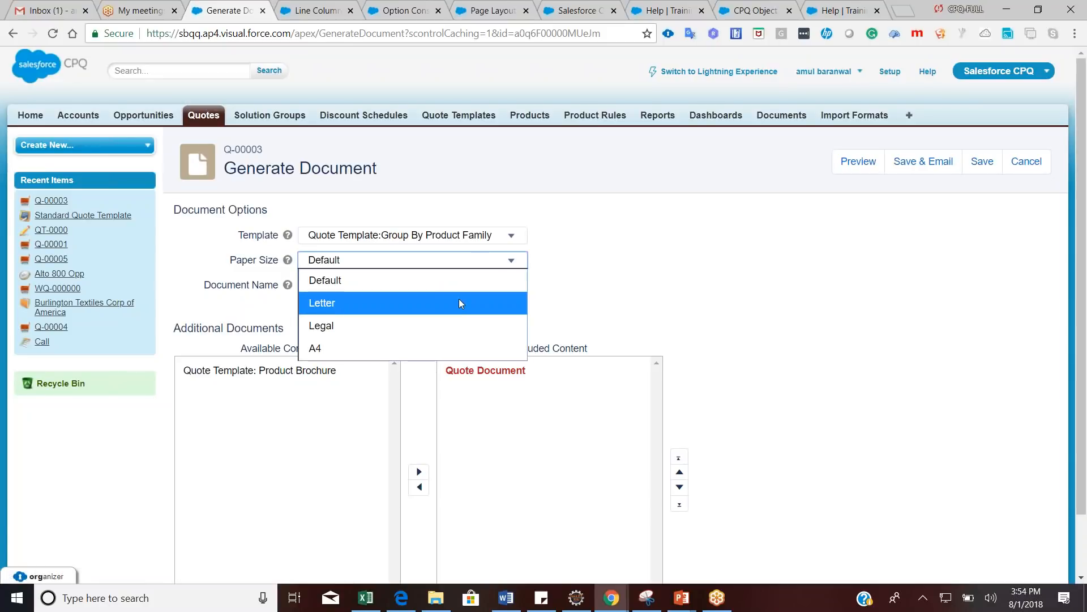
pyautogui.click(605, 273)
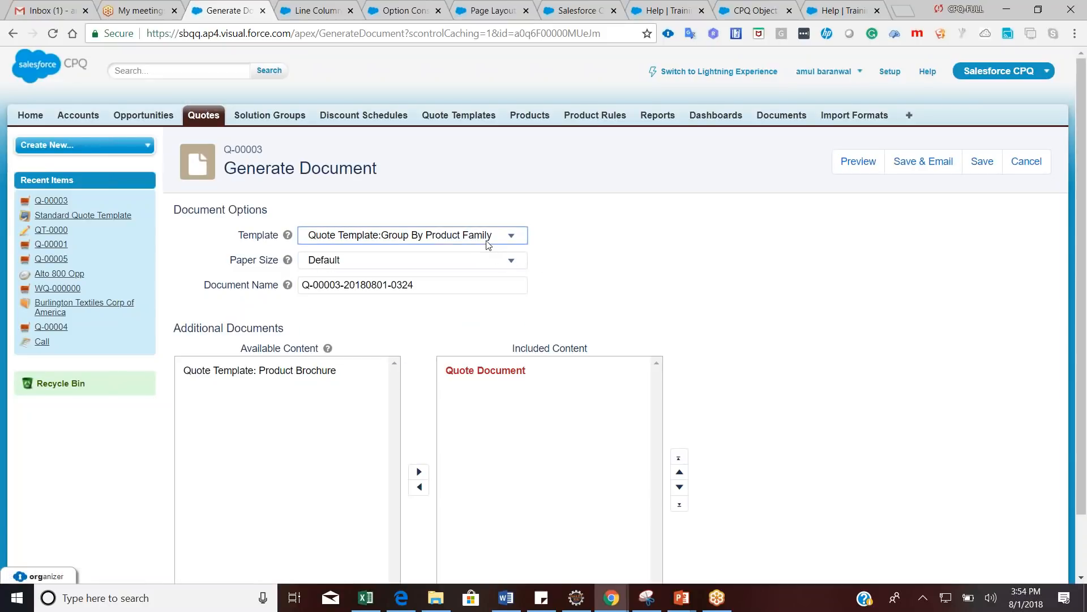
# Preview the quote document with the Quote Template:Group By Product Family template and close the preview
pyautogui.click(858, 161)
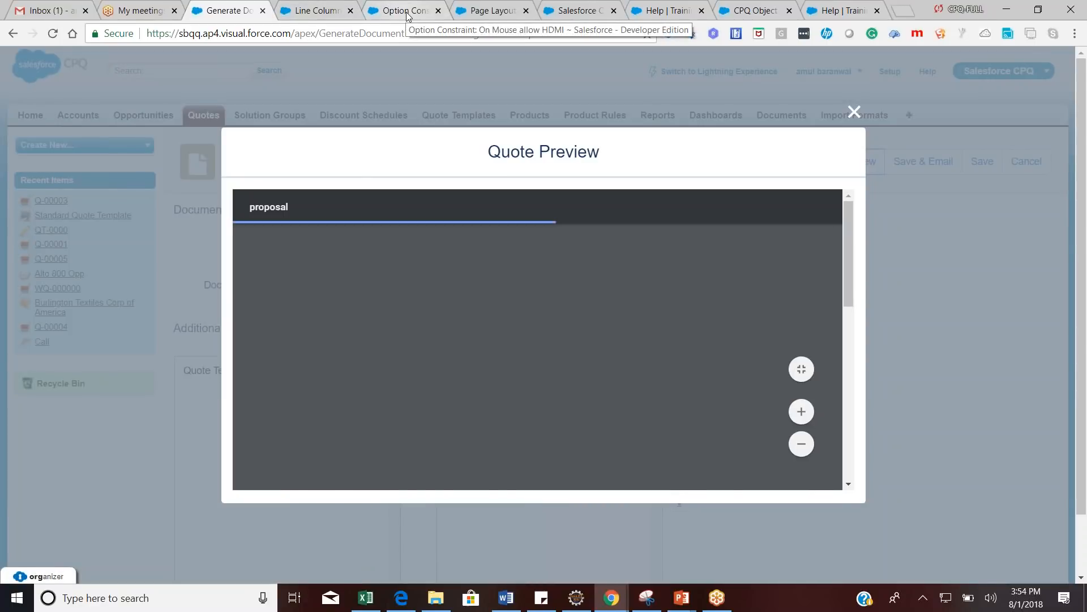
pyautogui.moveTo(848, 282); pyautogui.dragTo(856, 219)
pyautogui.click(854, 112)
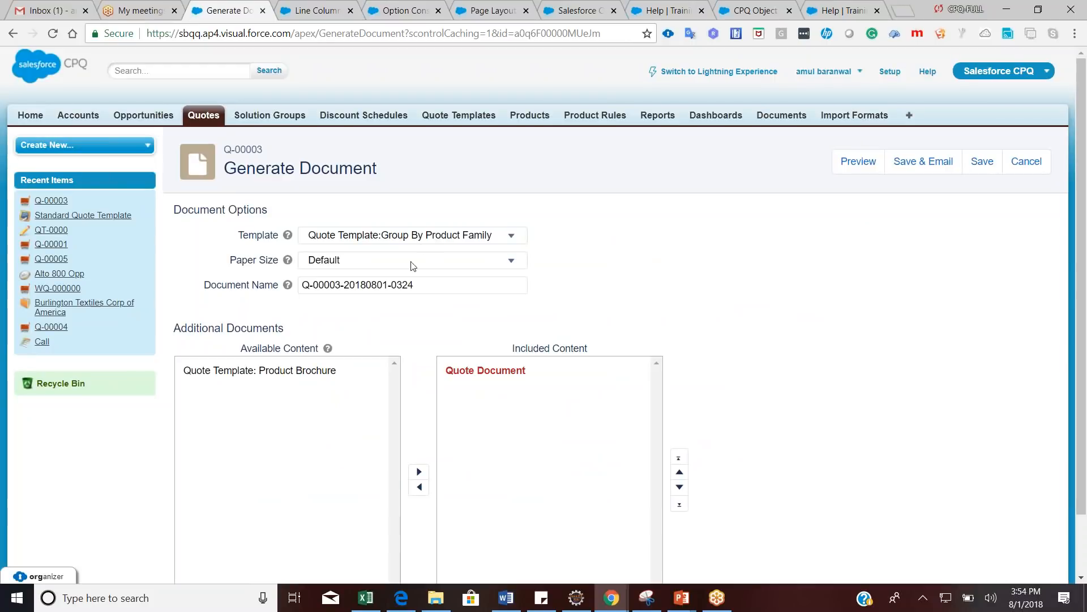
# Add Quote Template: Product Brochure to the included content and keep Quote Template:Group By Product Family as the template
pyautogui.click(306, 370)
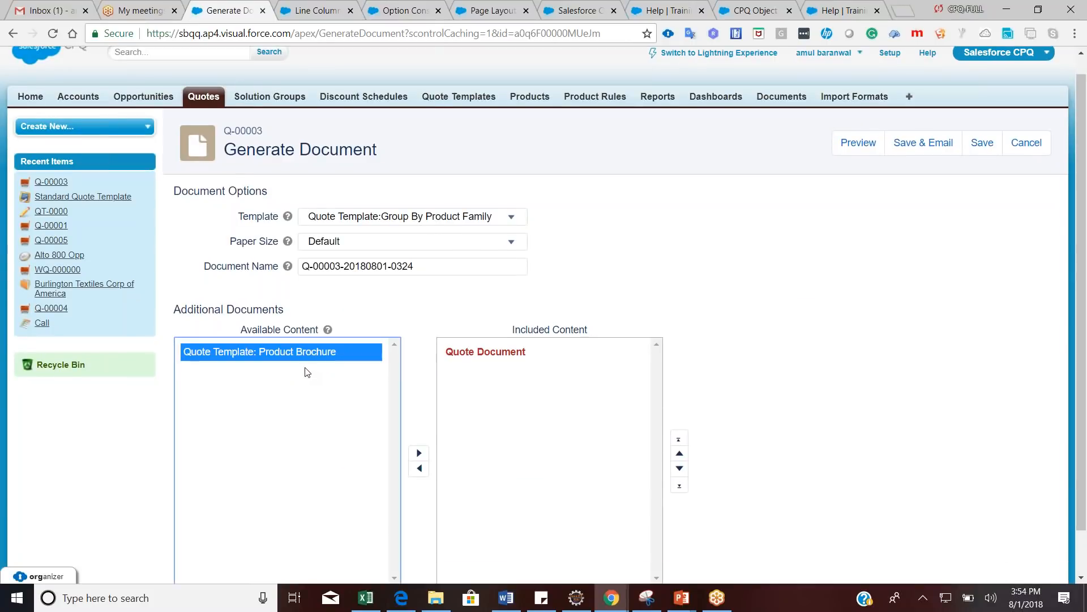
pyautogui.click(420, 453)
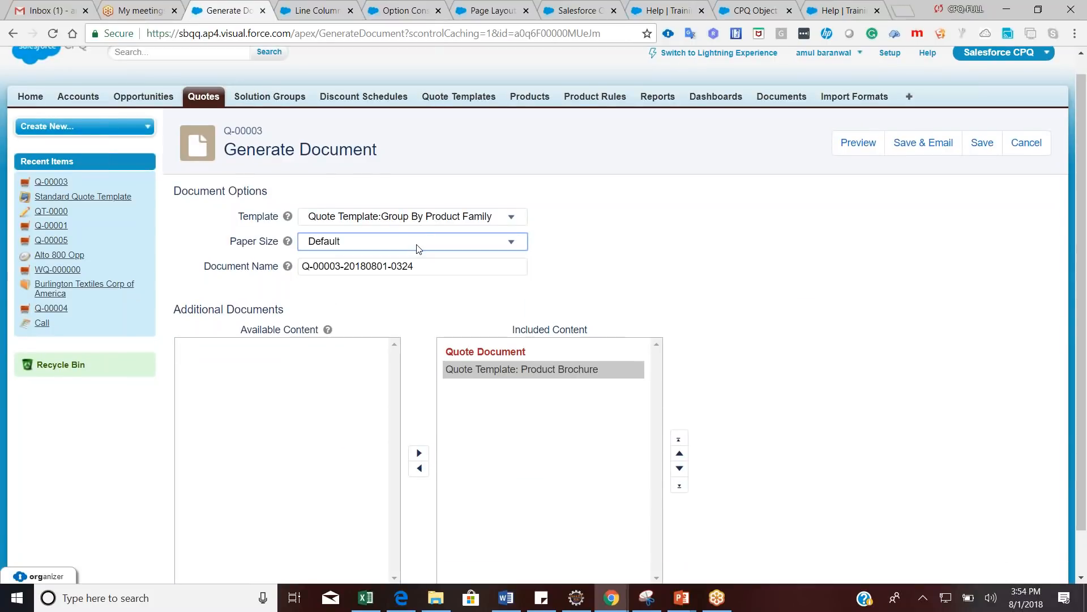
pyautogui.click(462, 219)
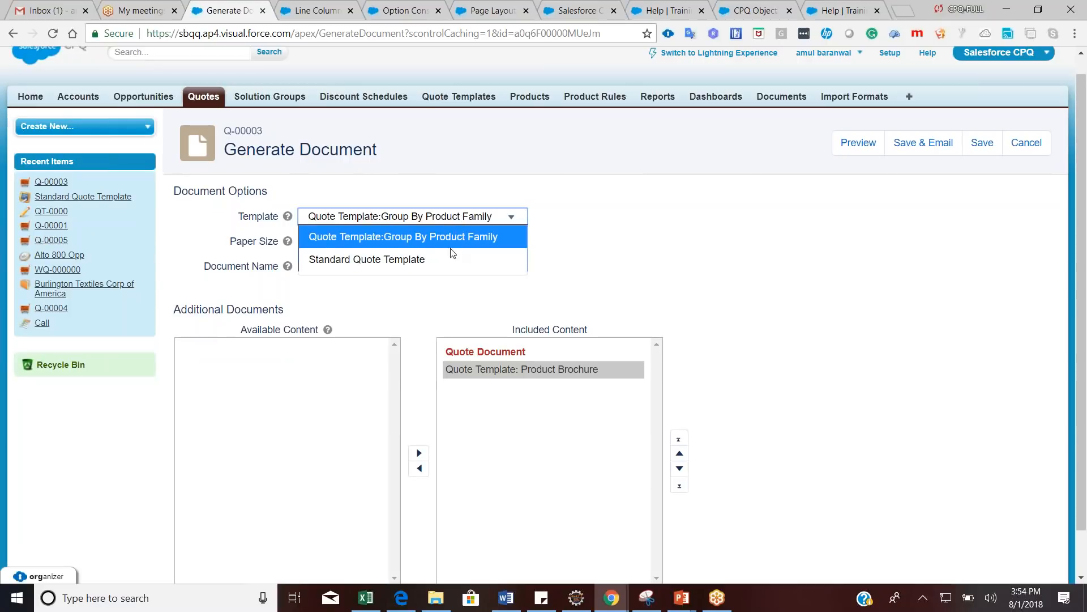
pyautogui.click(454, 239)
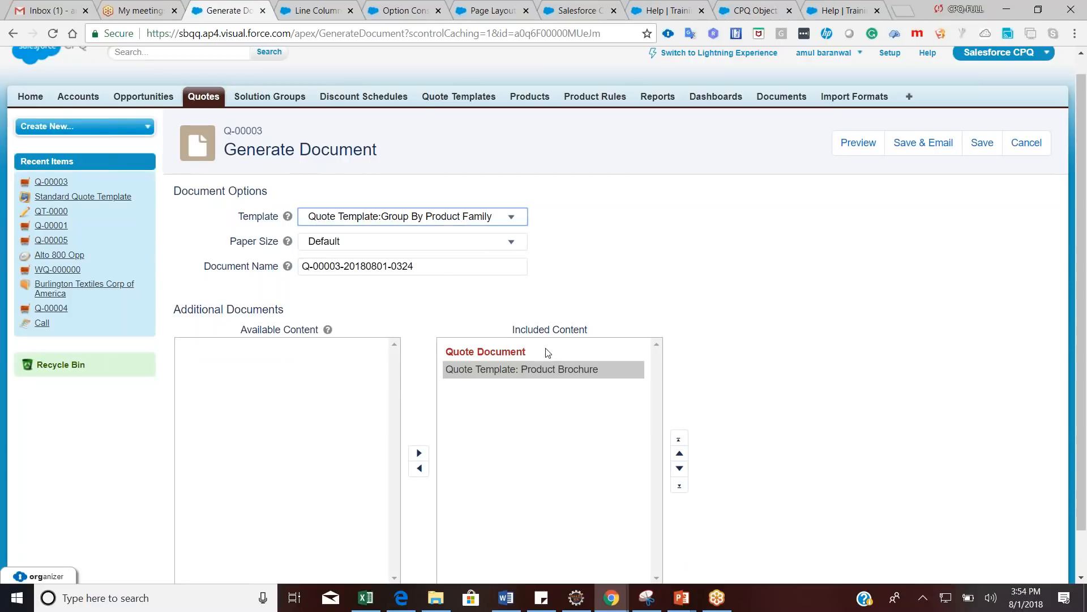
# Start a preview of the quote document with the included brochure and close the New Line Column browser tab
pyautogui.click(851, 149)
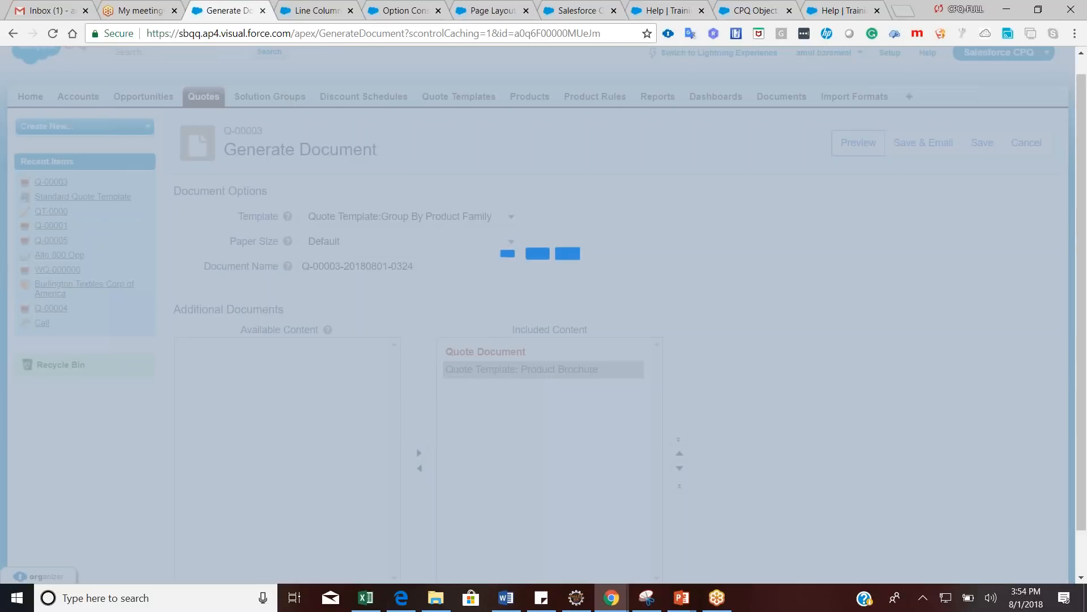
pyautogui.click(314, 13)
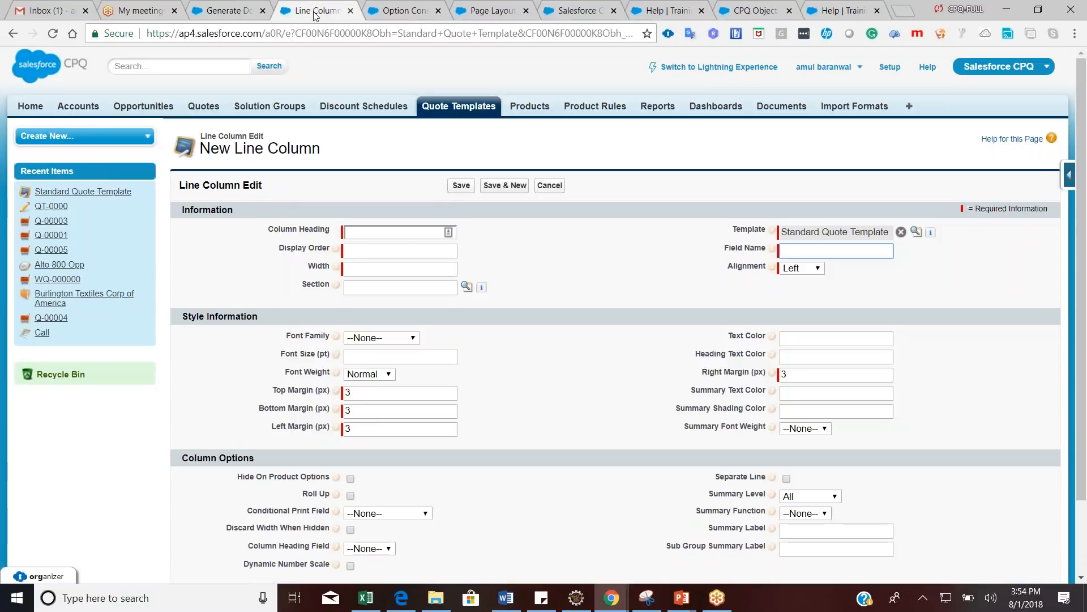
pyautogui.click(350, 12)
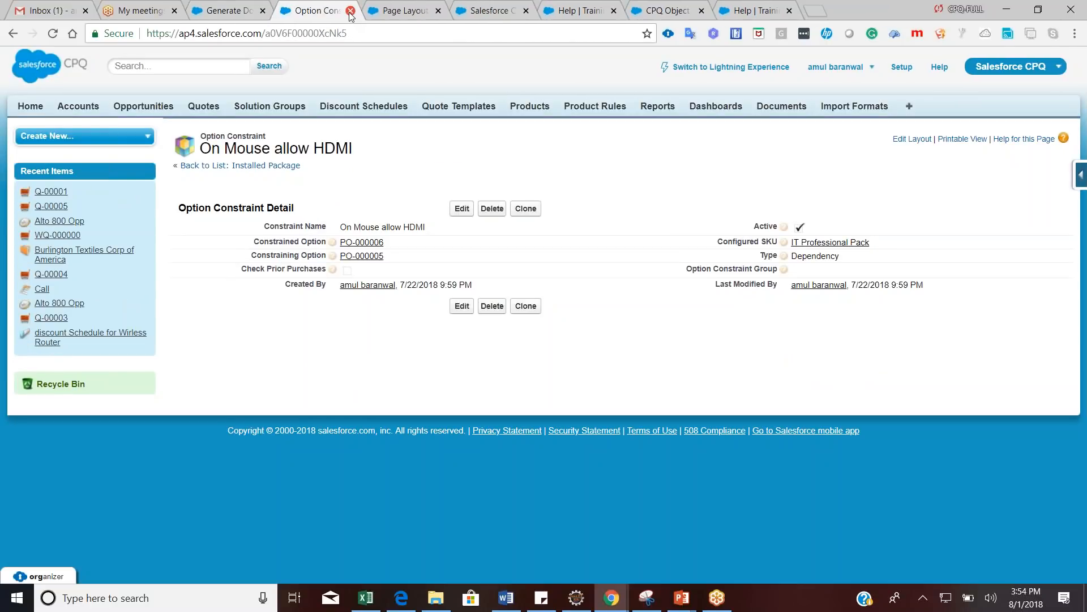
# Return to the quote preview, examine the product brochure on page 2, and close the preview
pyautogui.click(220, 10)
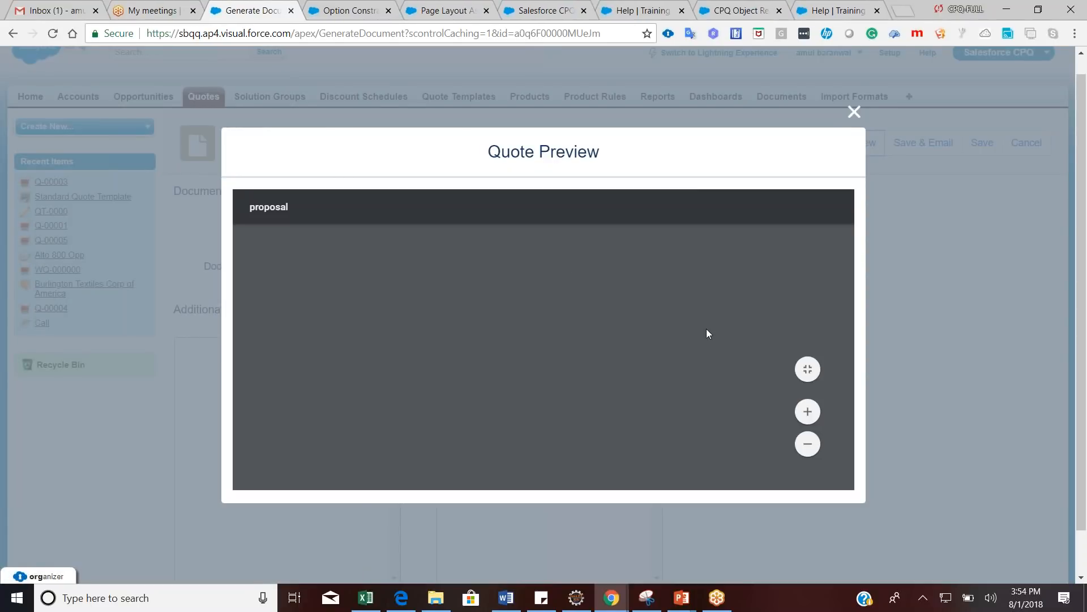
pyautogui.moveTo(851, 215)
pyautogui.mouseDown()
pyautogui.moveTo(854, 254)
pyautogui.moveTo(846, 211)
pyautogui.moveTo(847, 235)
pyautogui.mouseUp()
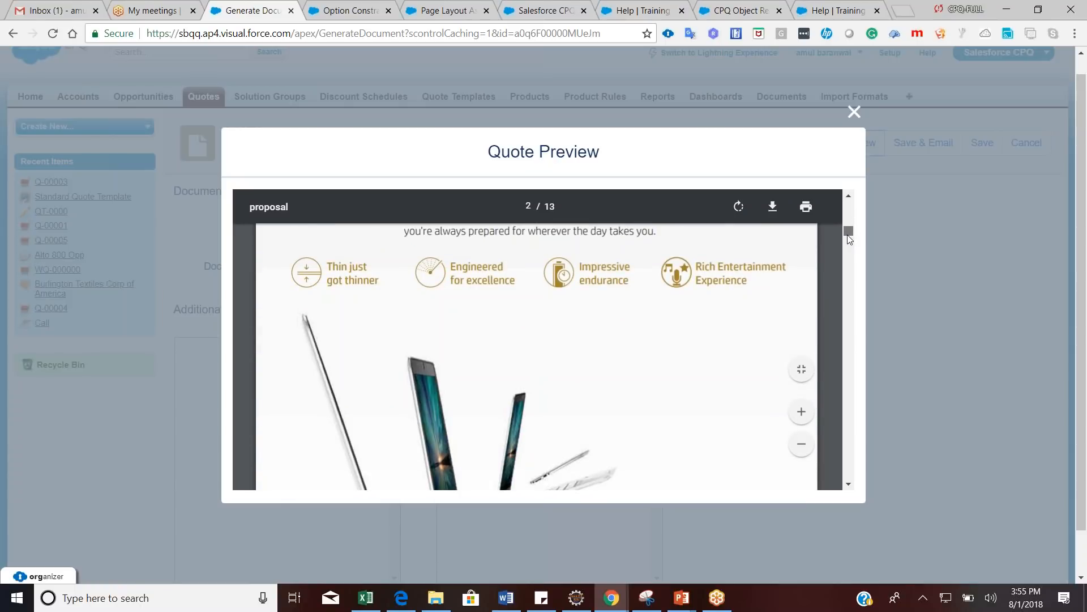
pyautogui.scroll(-1, 847, 235)
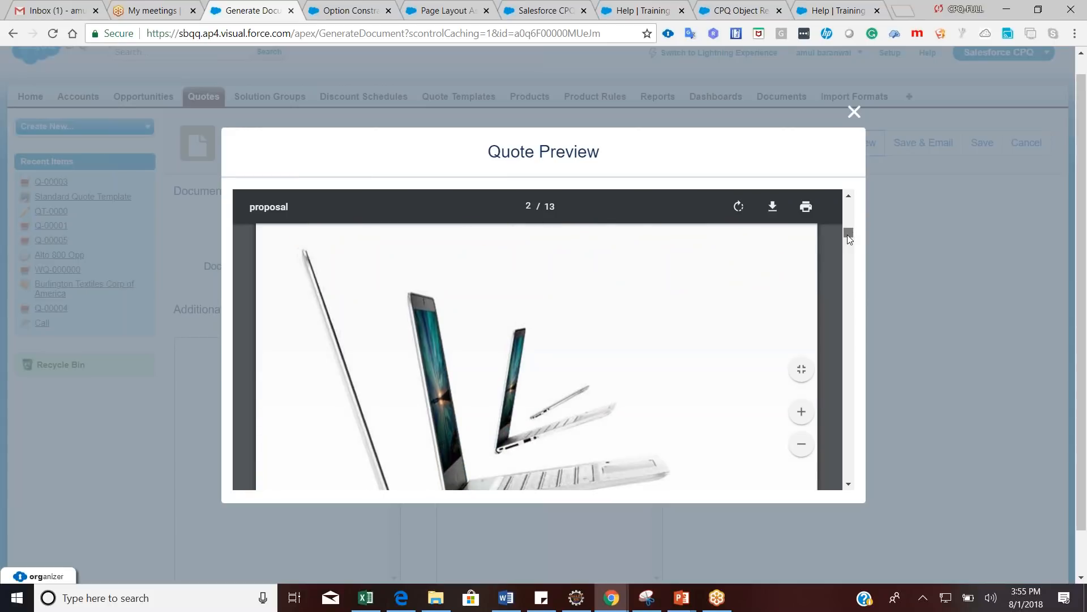
pyautogui.moveTo(847, 236); pyautogui.dragTo(863, 164)
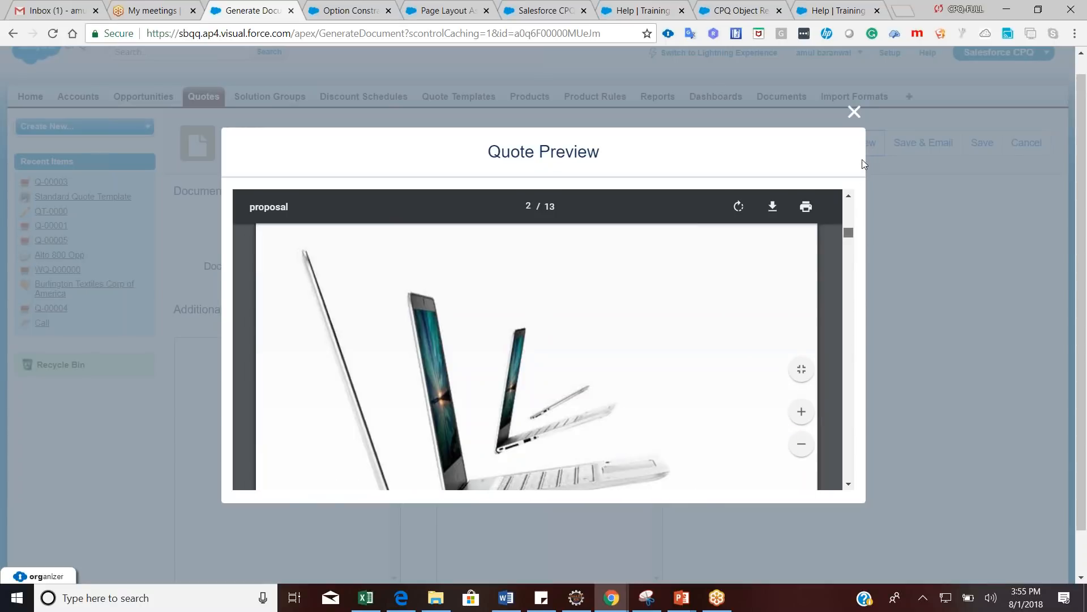
pyautogui.click(855, 113)
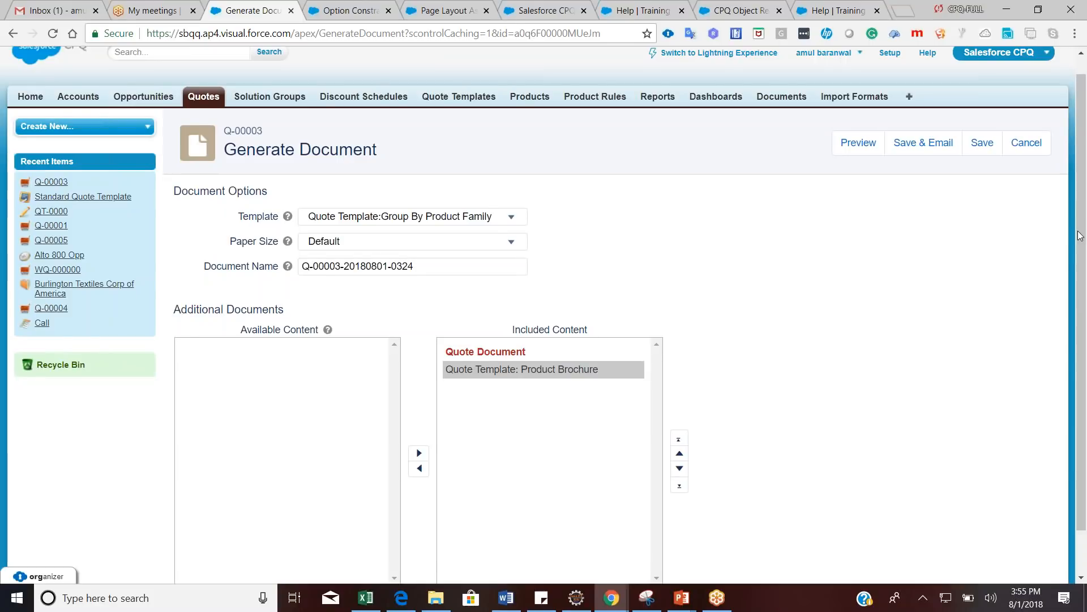
pyautogui.click(1068, 416)
pyautogui.click(1037, 421)
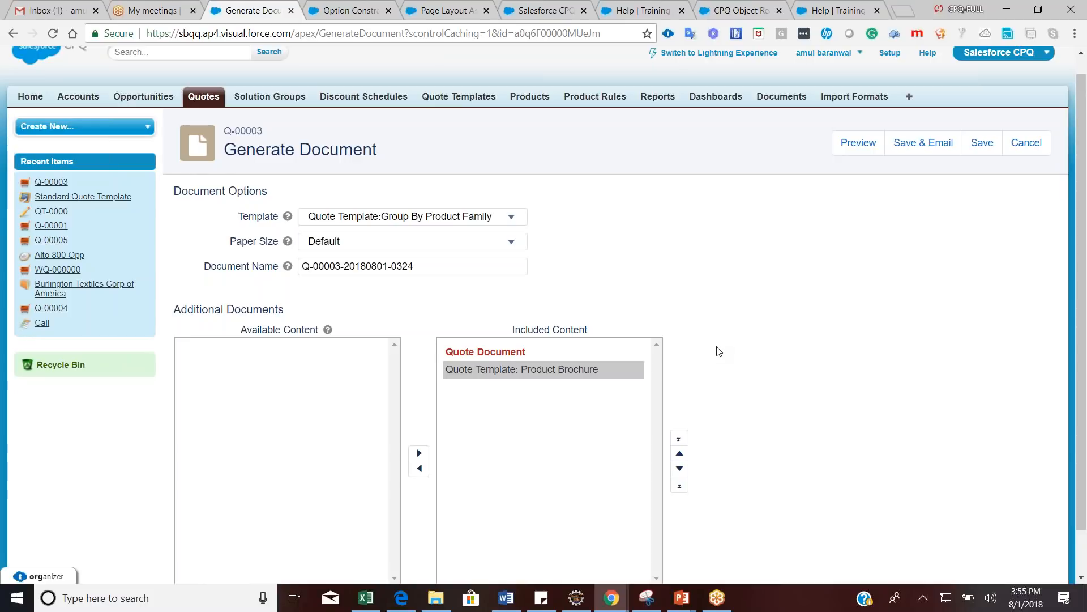